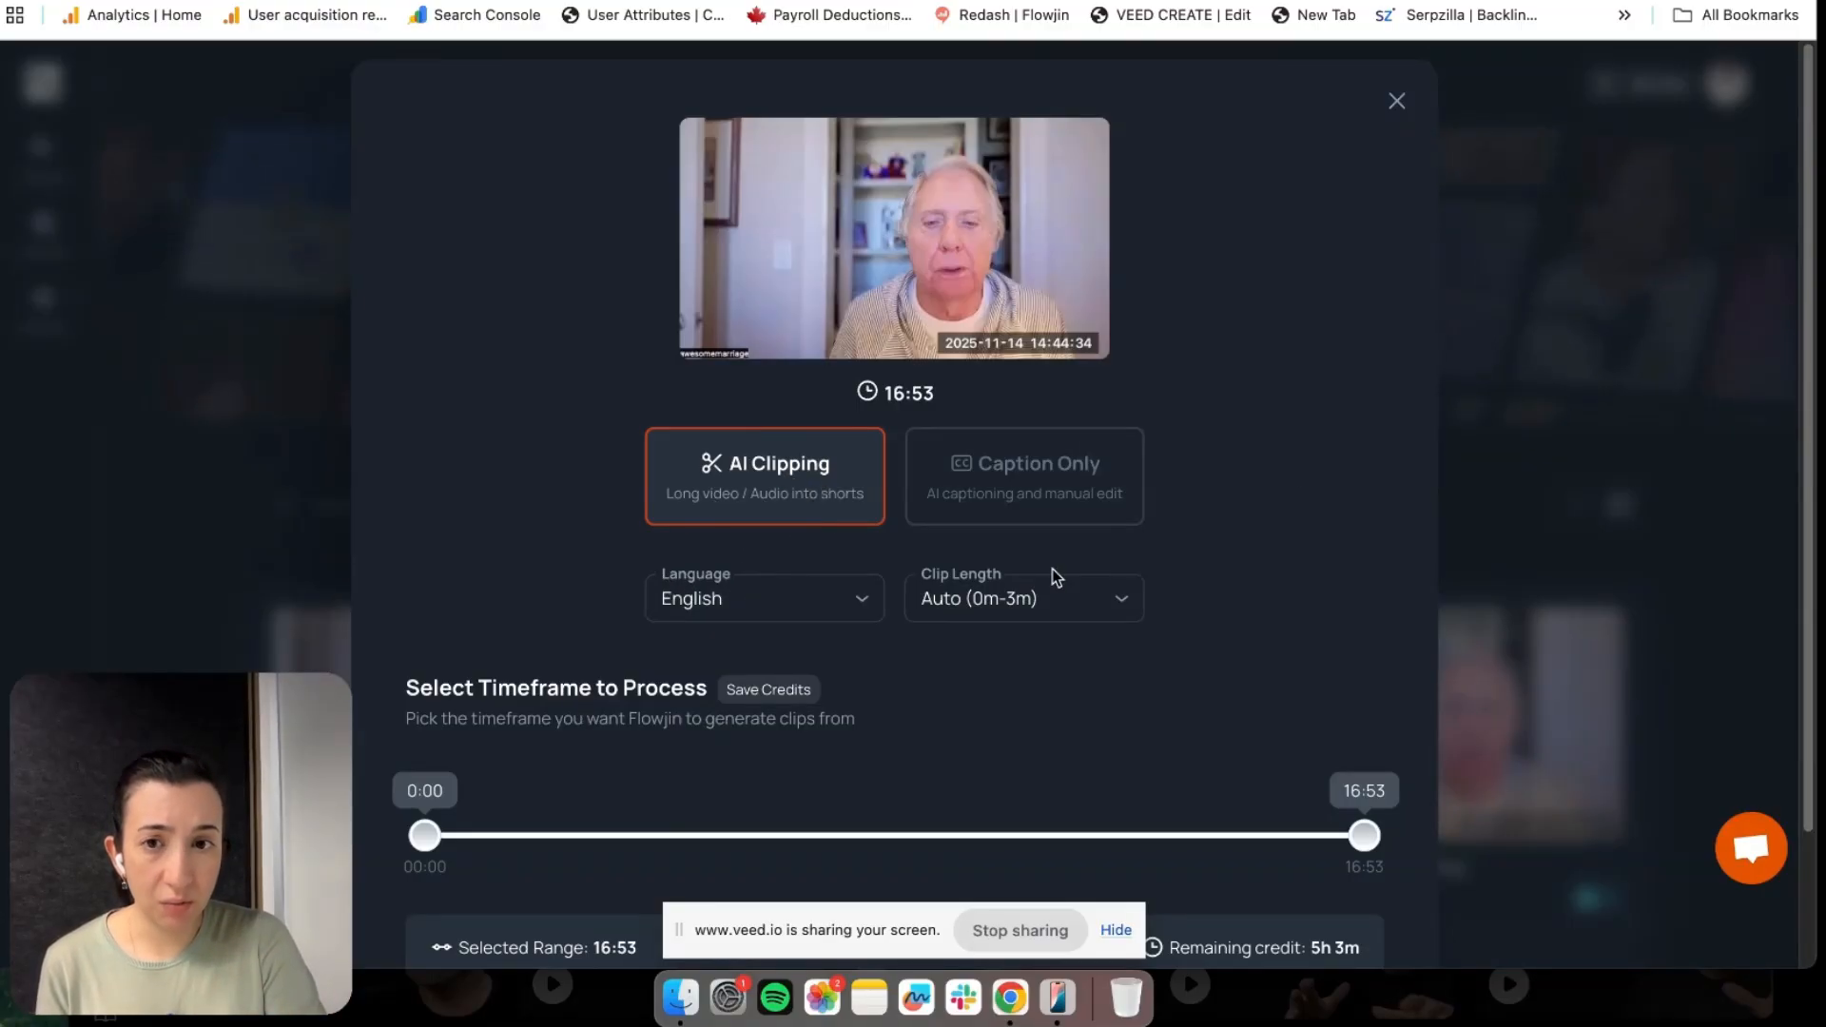
Keep AI Clipping's clip length on Auto (0m-3m), then scroll to the 0:00–16:53 timeframe slider
left_click(1088, 599)
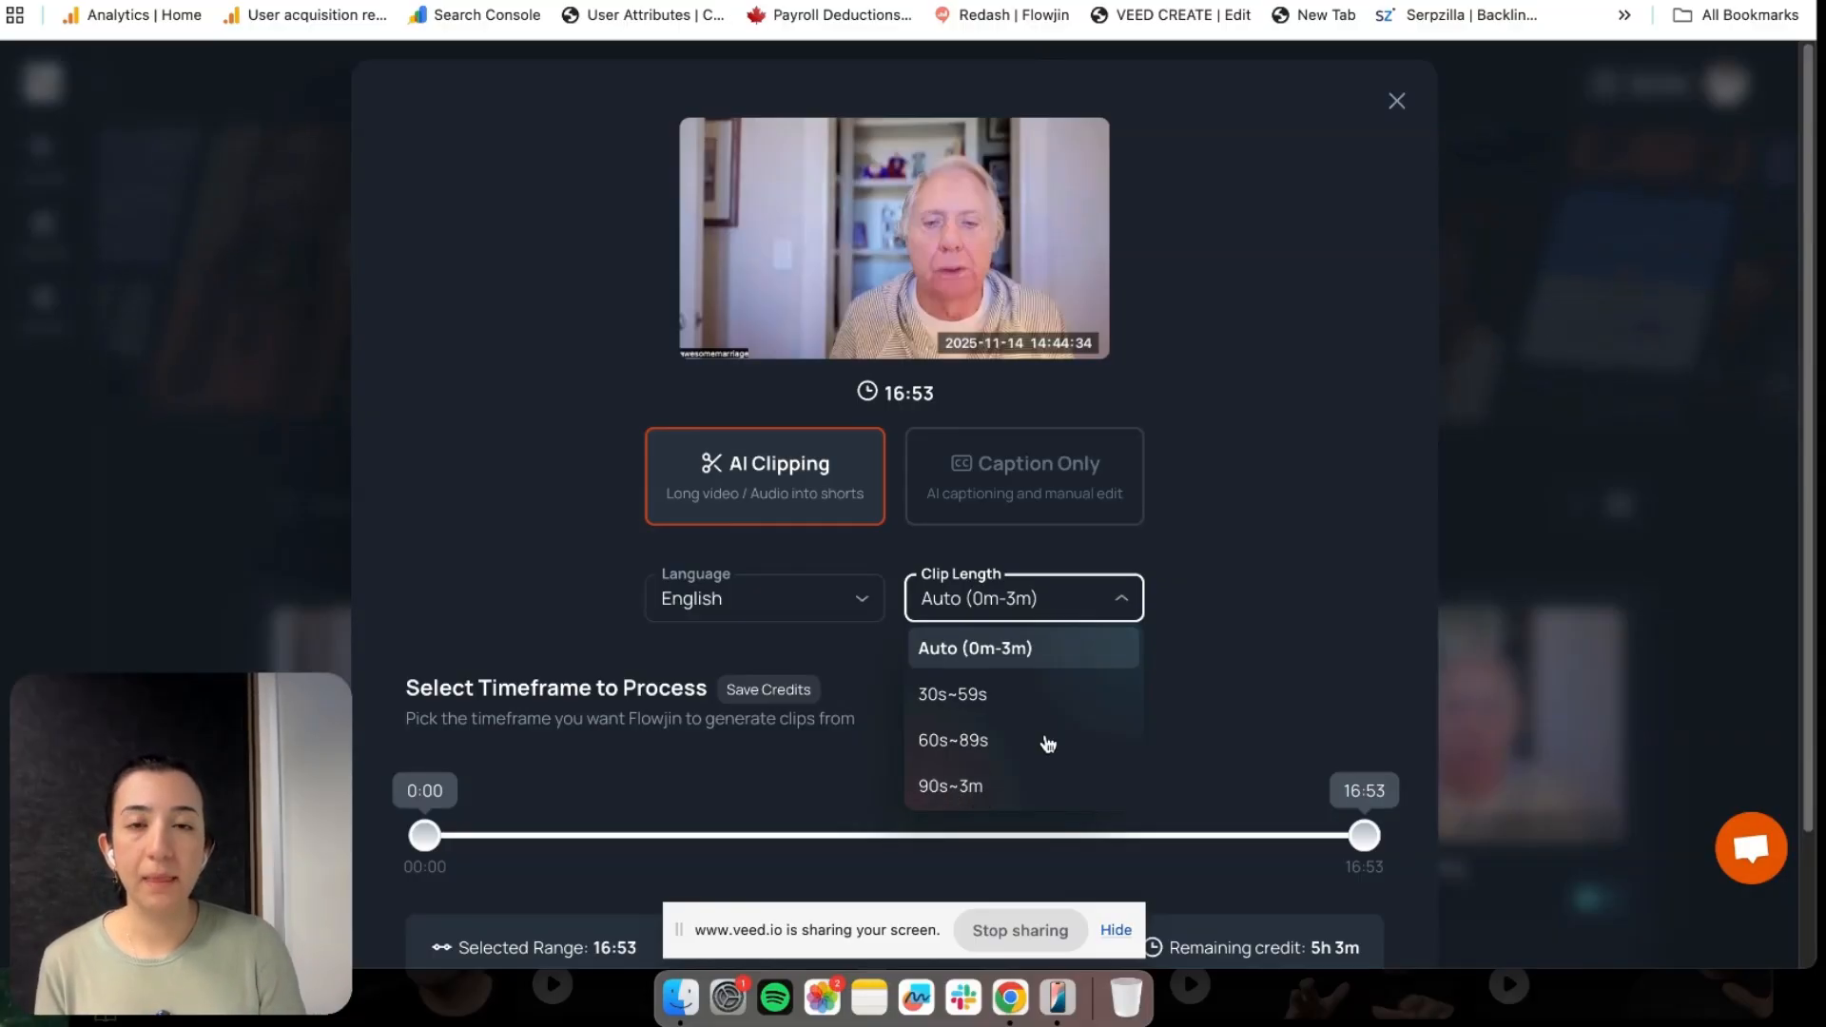
left_click(1217, 601)
scroll(1217, 601, "down", 1)
scroll(1217, 601, "down", 3)
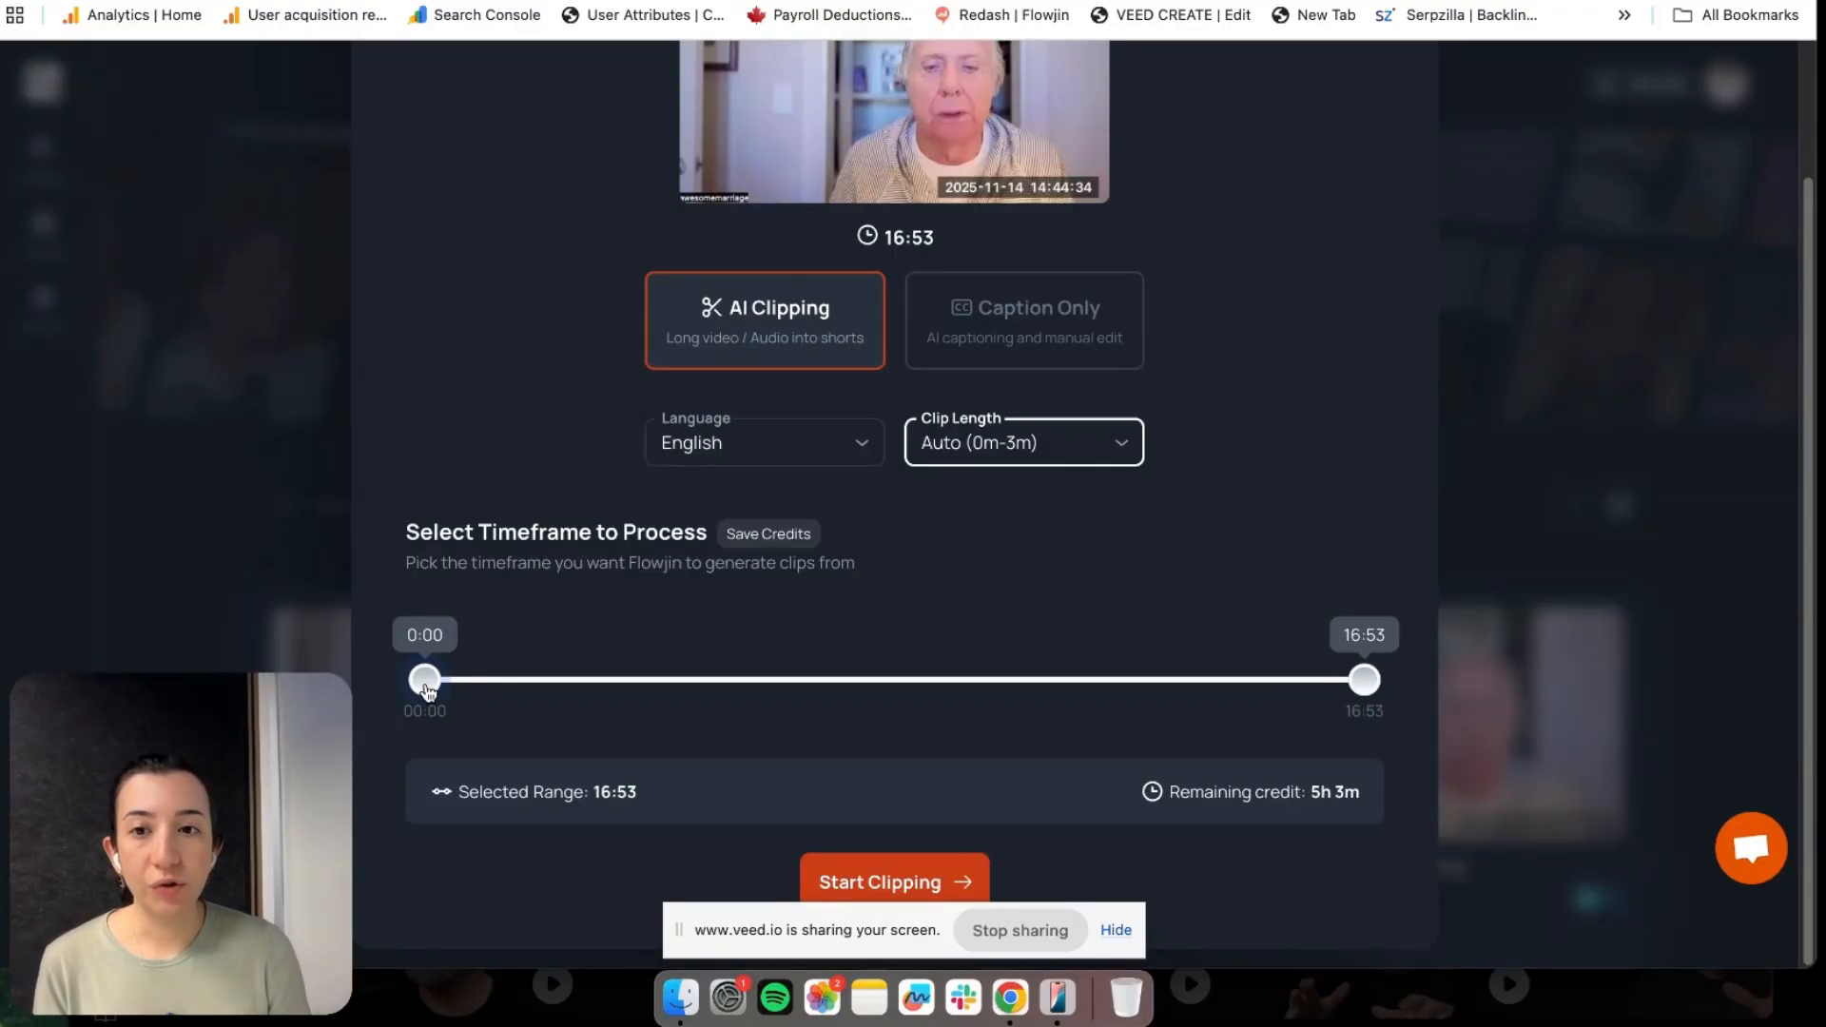
Set the processing range to 2:00–14:50 and start clipping to generate the 6 clips
left_click_drag(427, 691, 540, 688)
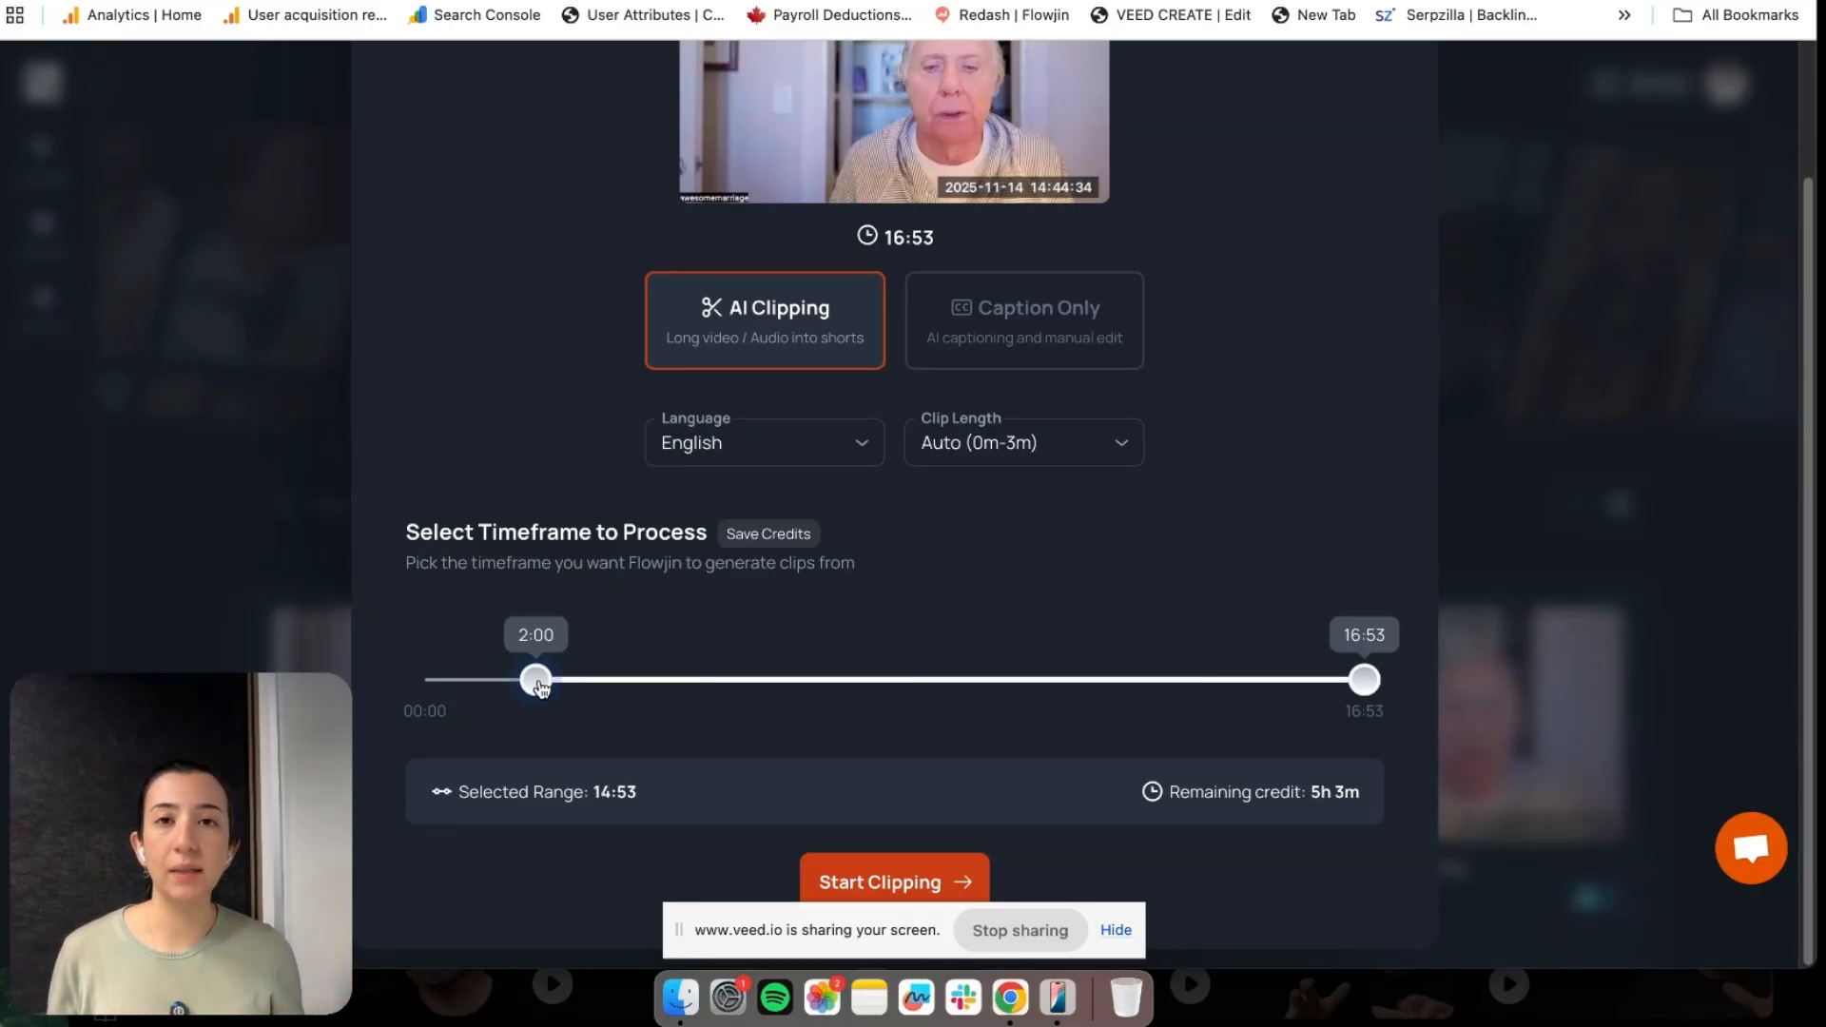
left_click_drag(1355, 677, 1253, 690)
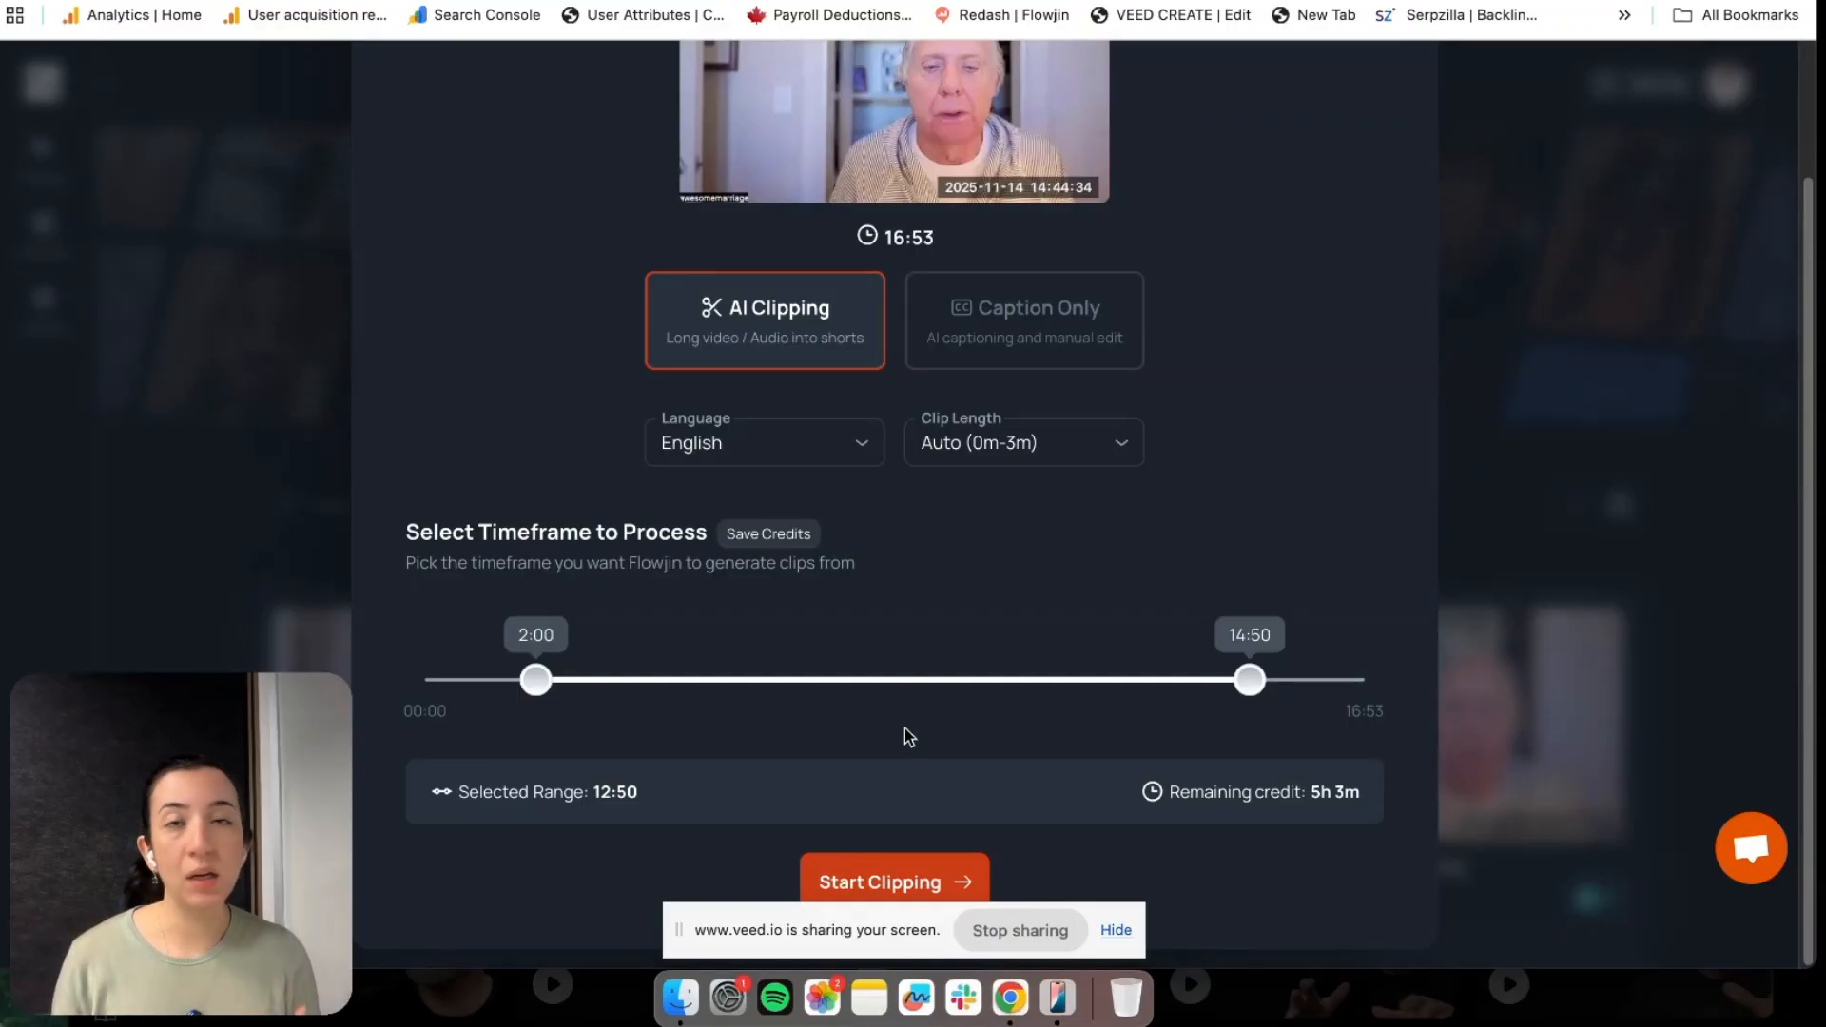
left_click(895, 882)
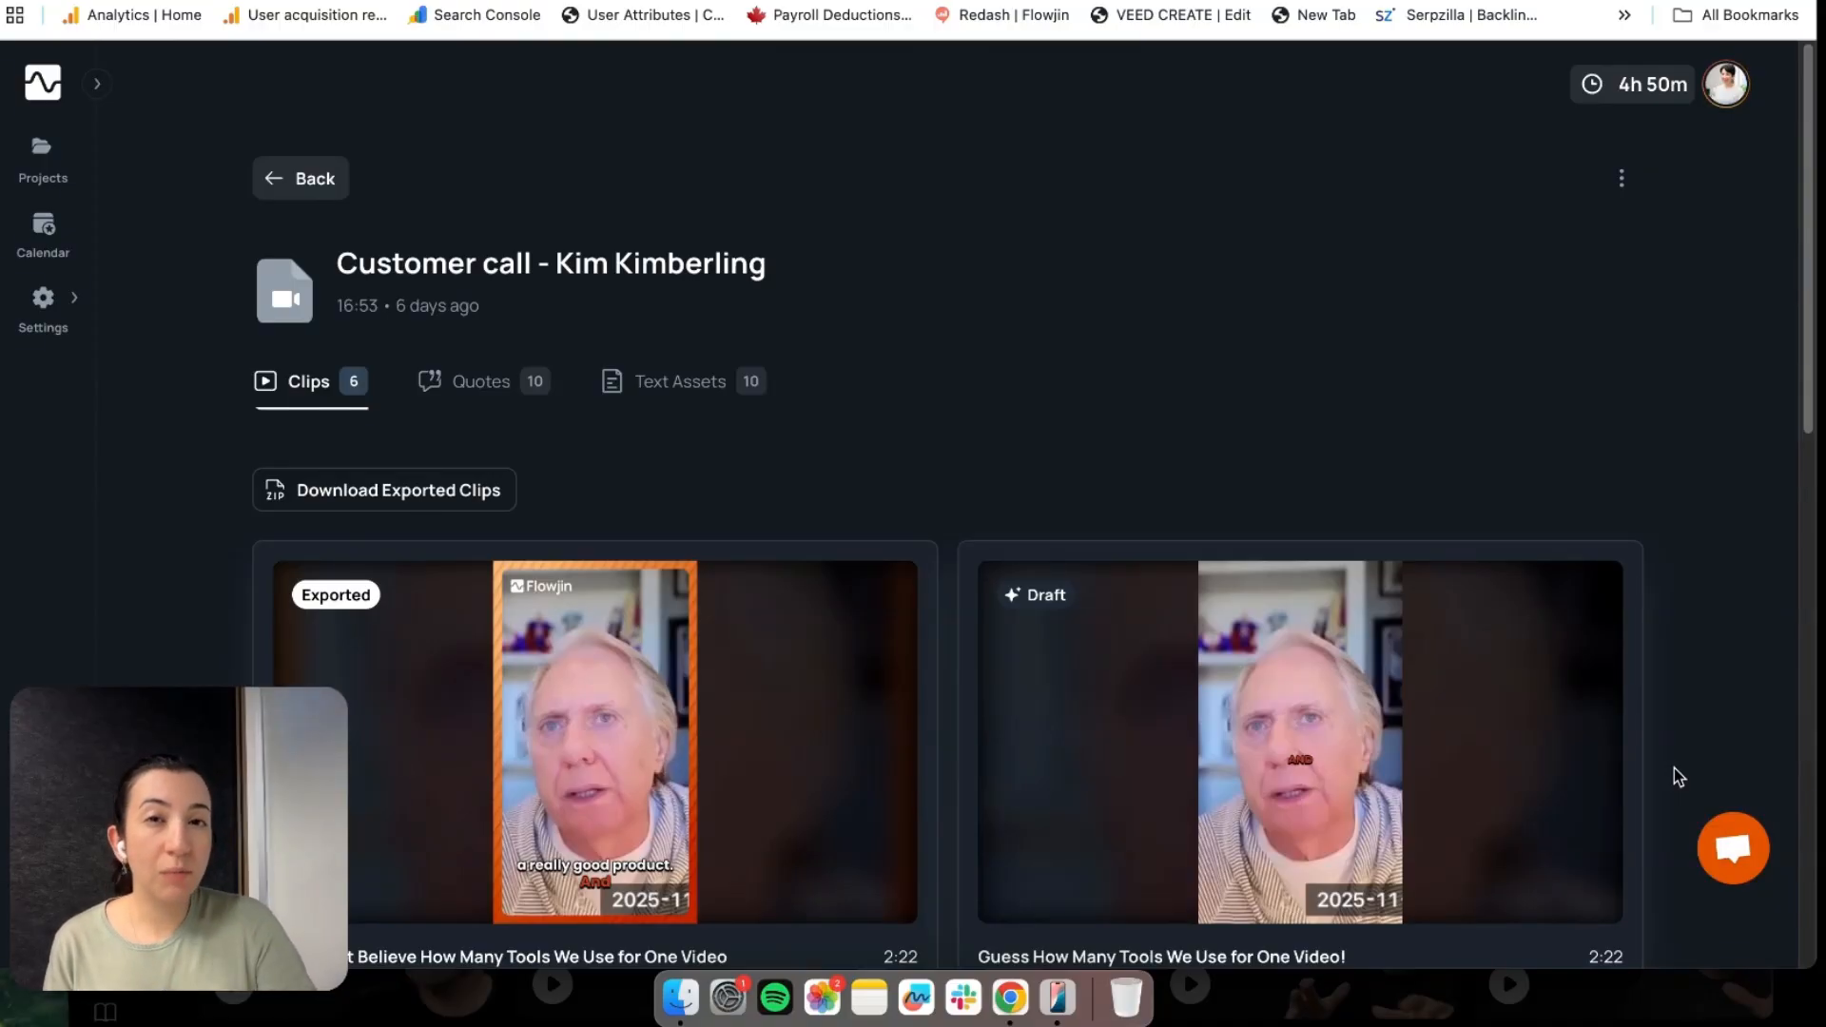
Edit the draft clip 'Guess How Many Tools We Use for One Video!' (11 scenes, 2:22.2)
scroll(1725, 494, "down", 5)
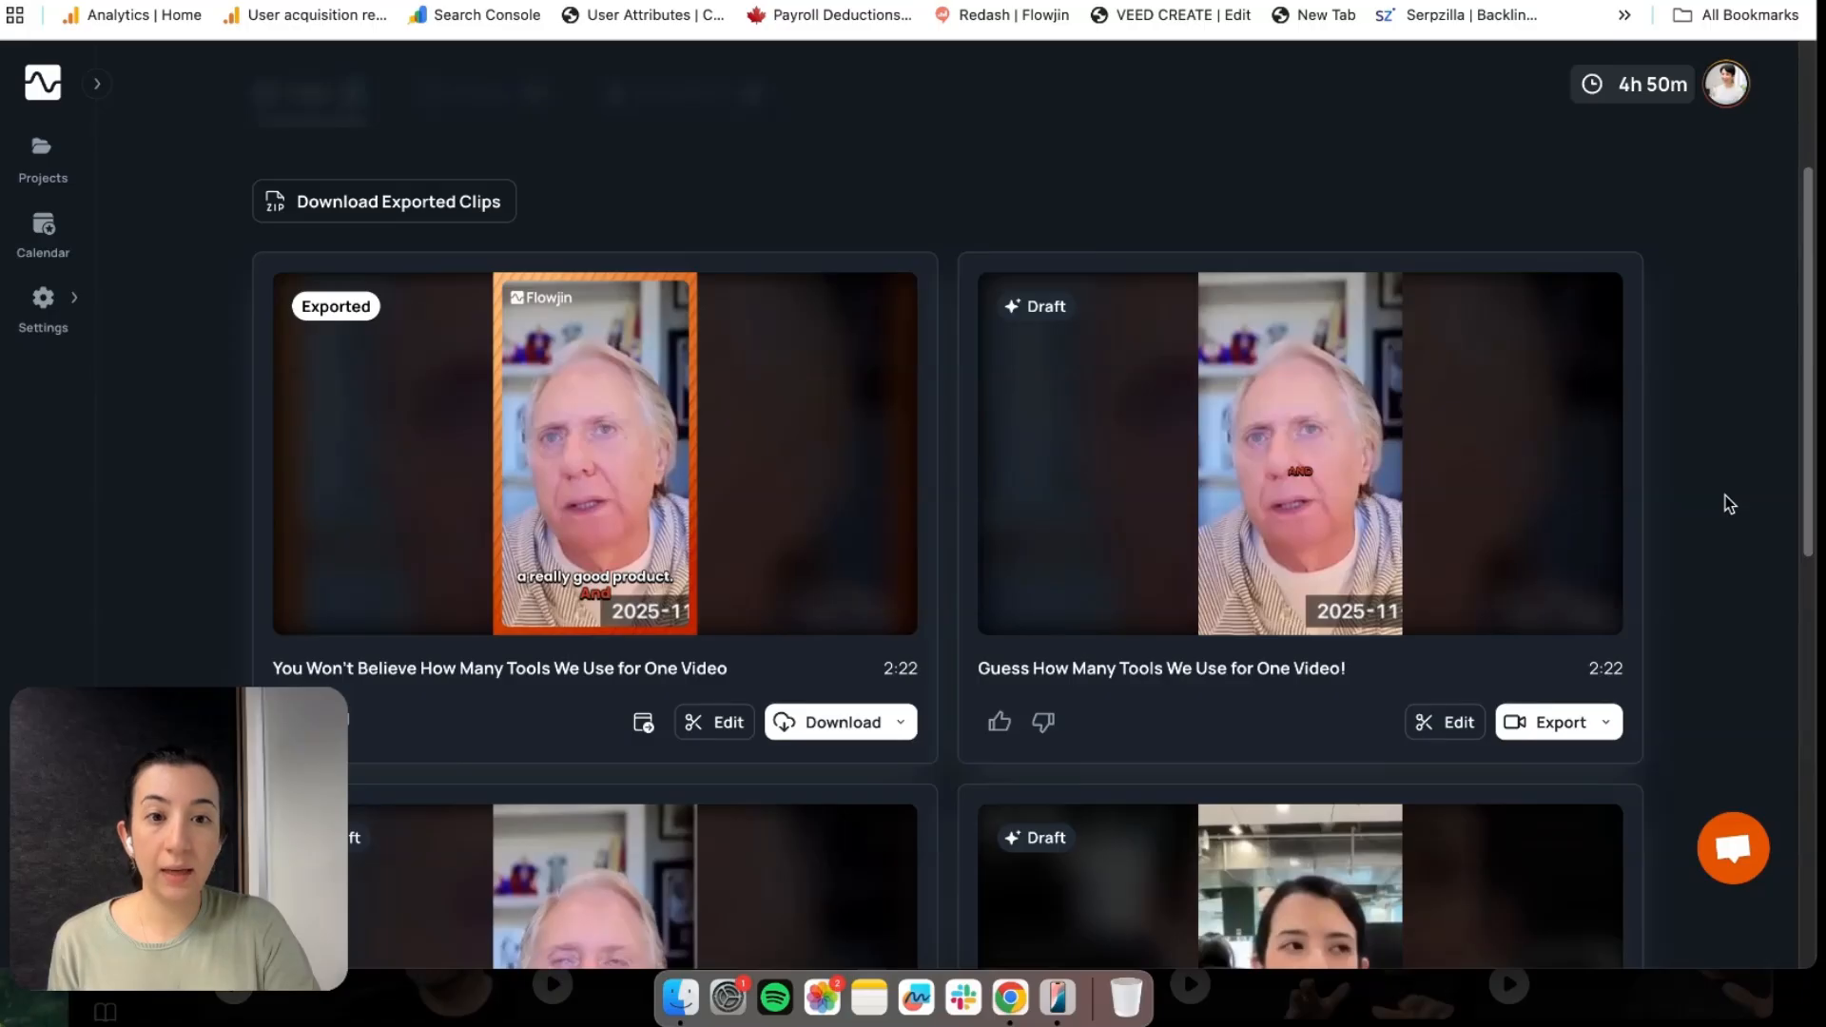
left_click(1445, 730)
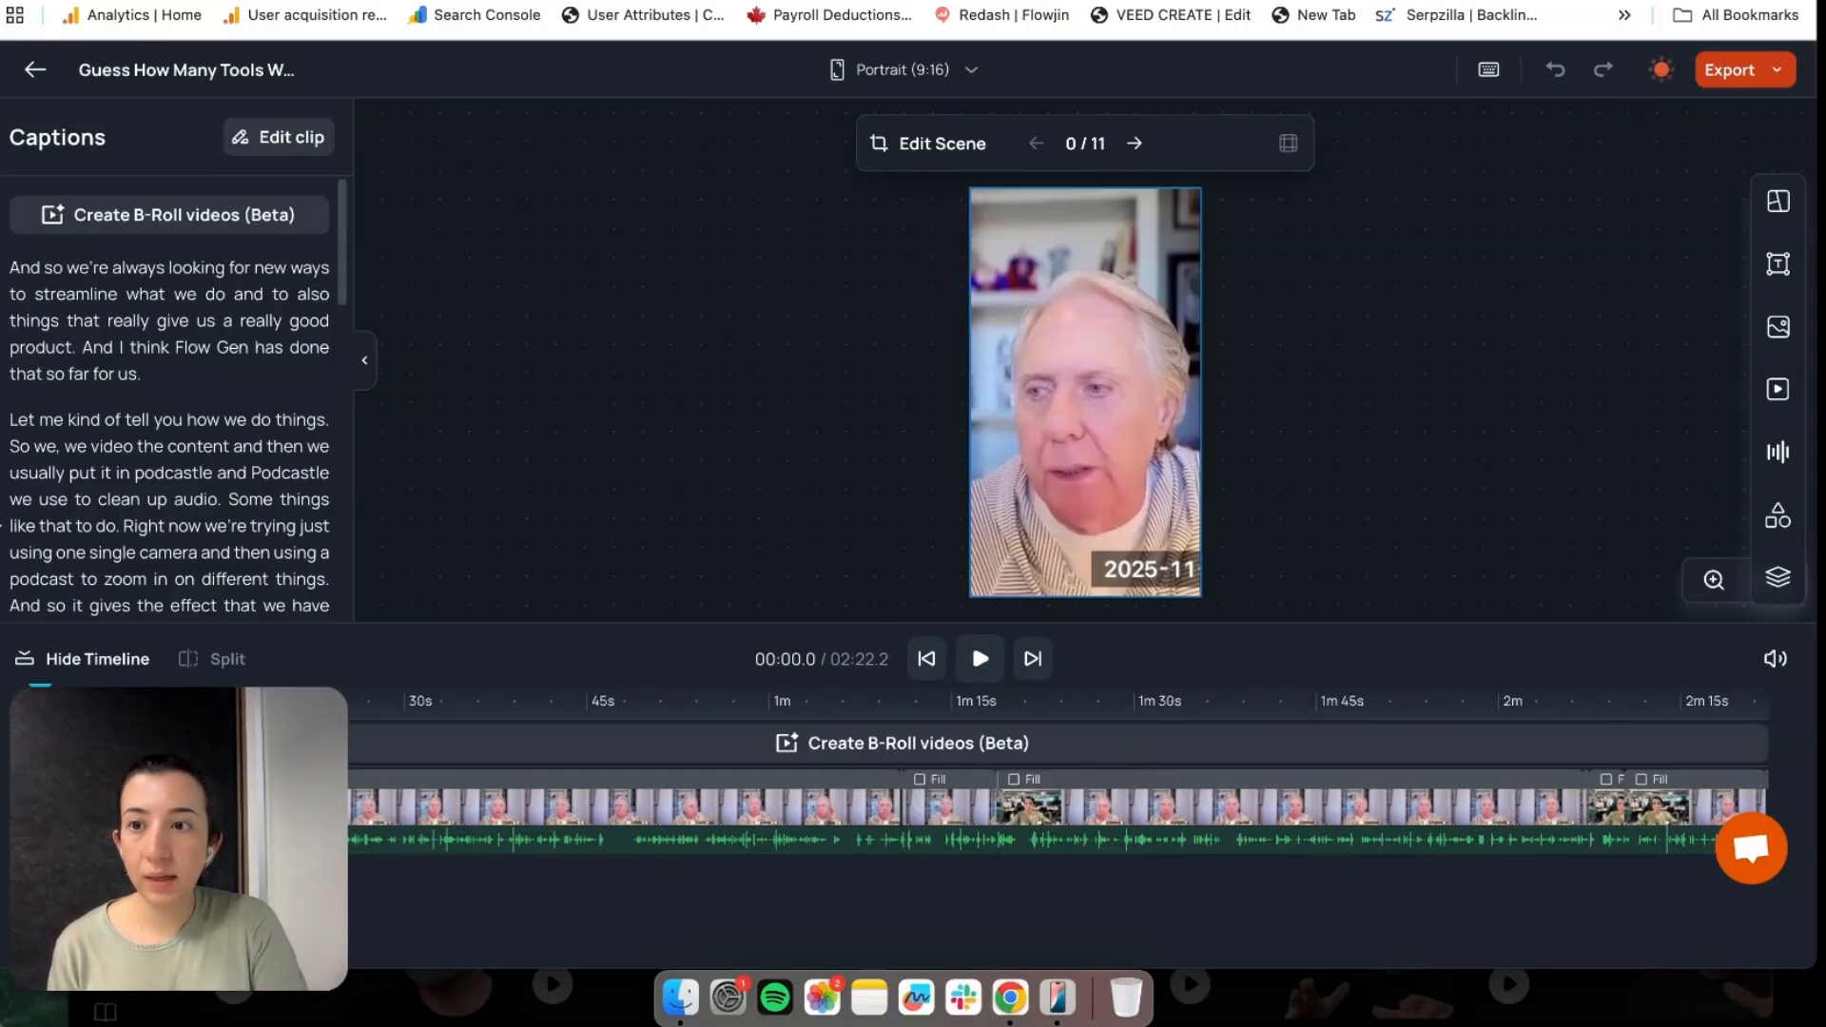
Review the captions, then bring up the transcript highlight editor showing 2m 22s of 6m highlighted
scroll(157, 328, "down", 5)
scroll(156, 328, "down", 10)
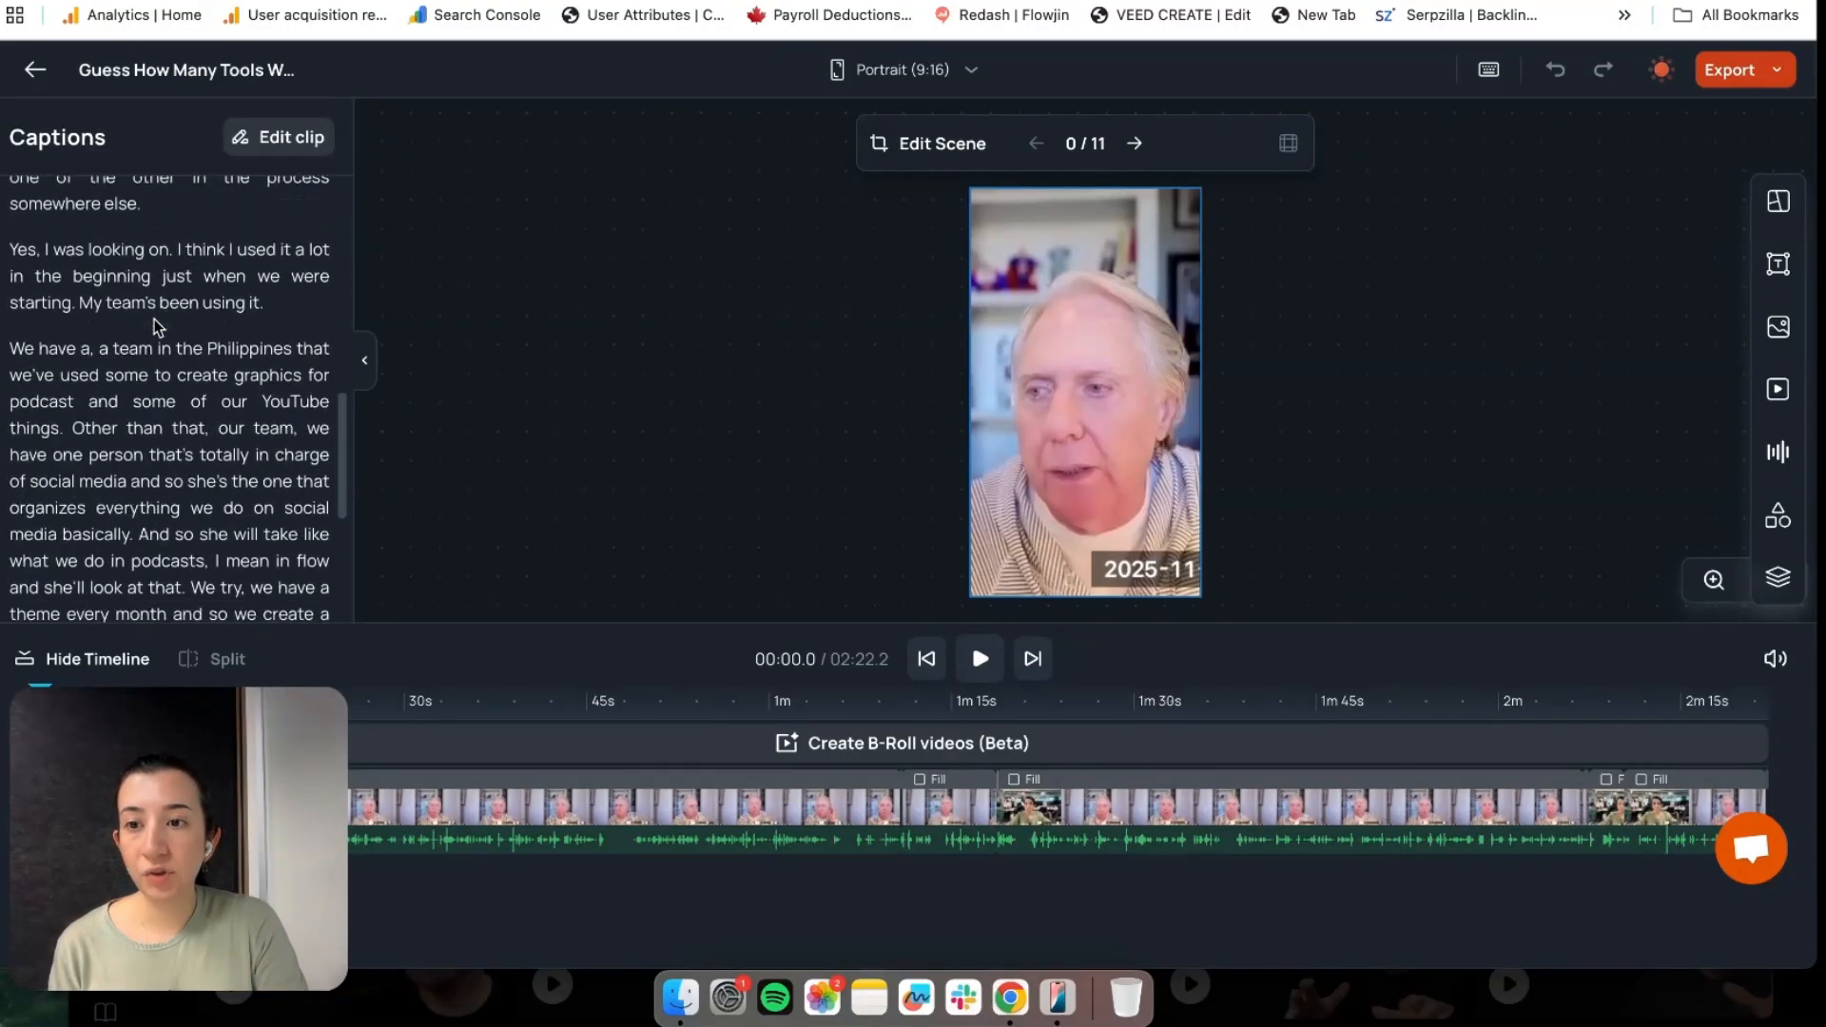
scroll(157, 328, "up", 15)
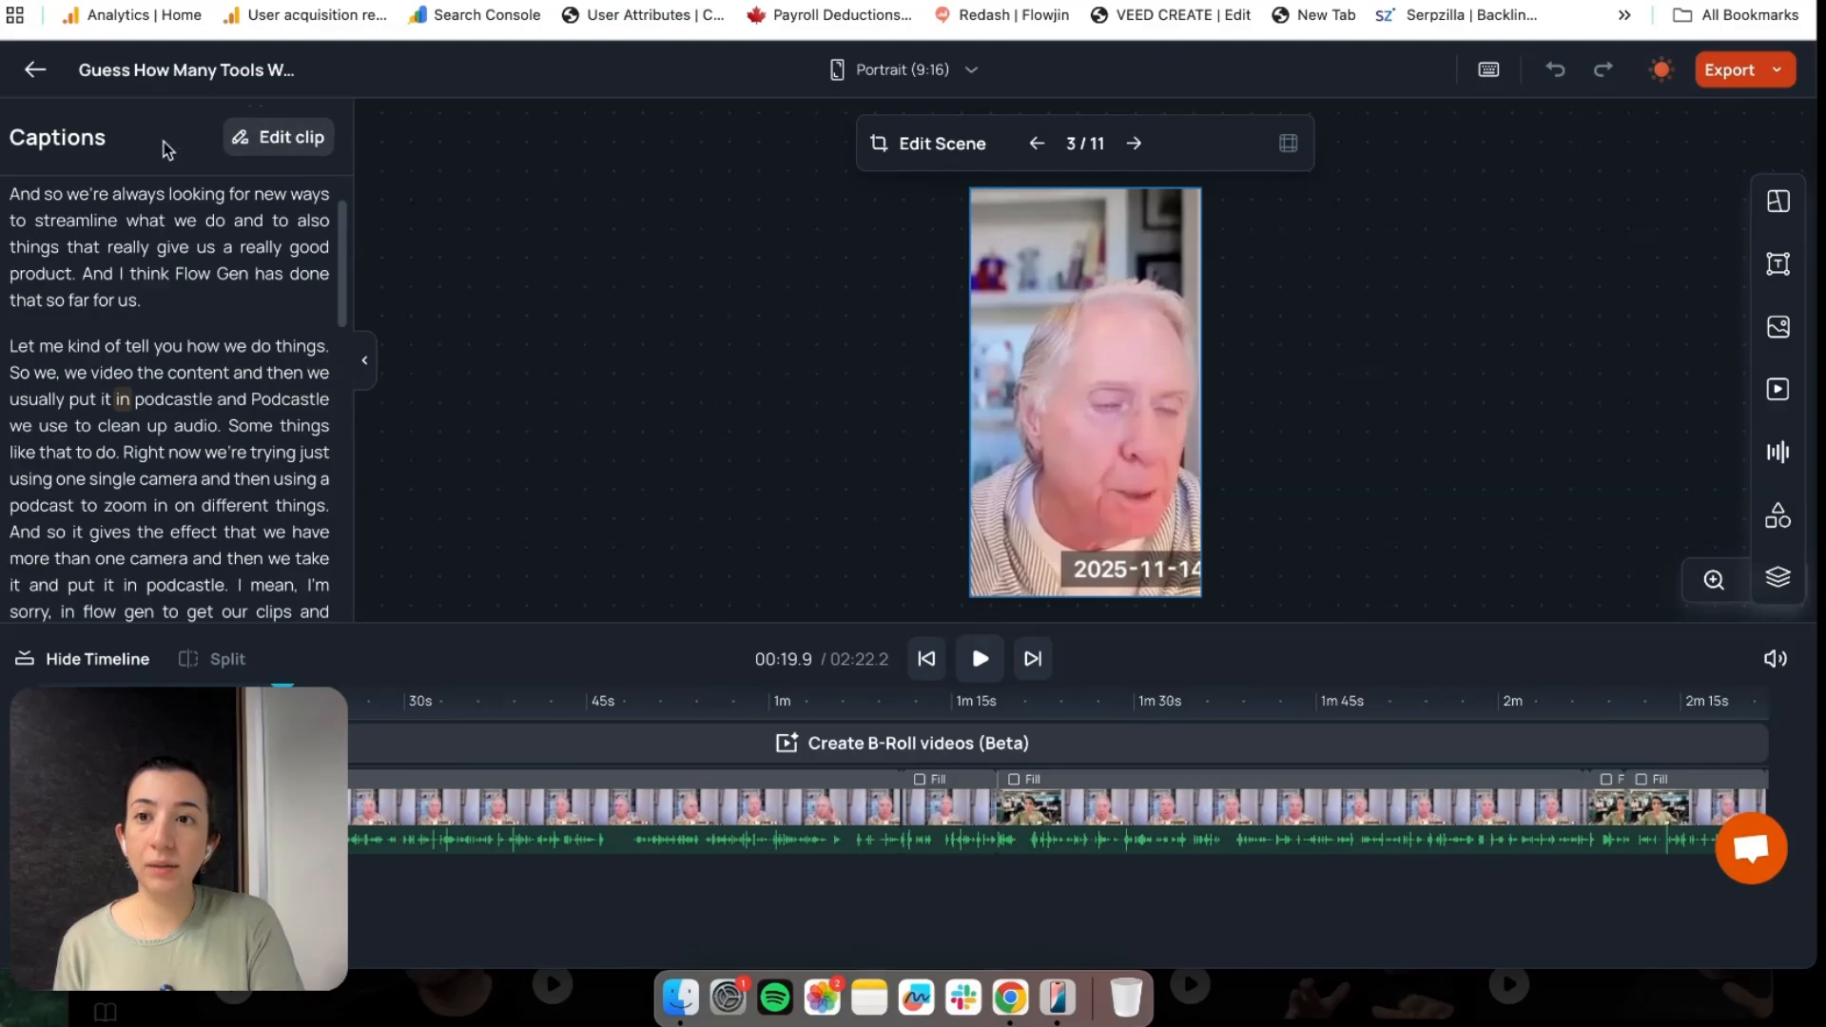
left_click(290, 149)
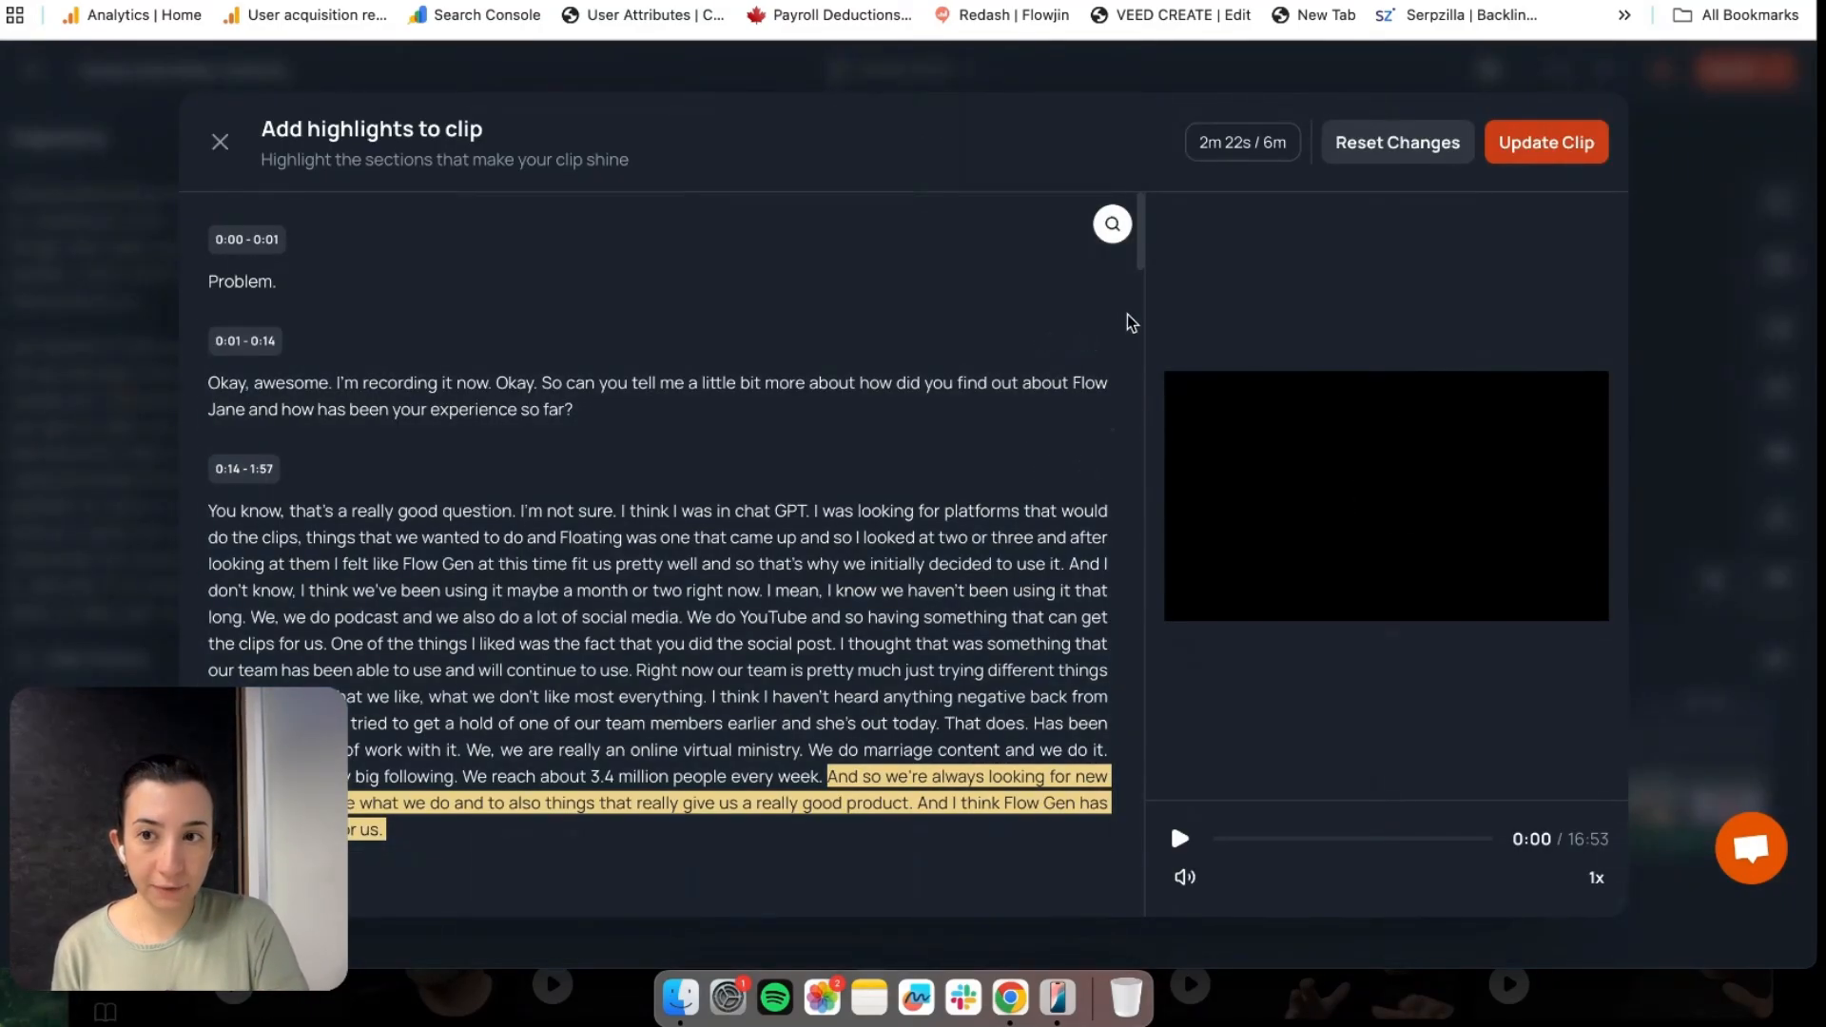
Add the 1:57–2:55 passage 'Okay. Yeah, pretty amazing' through 'on Instagram.' to the clip, making 2m 48s
scroll(1068, 304, "down", 20)
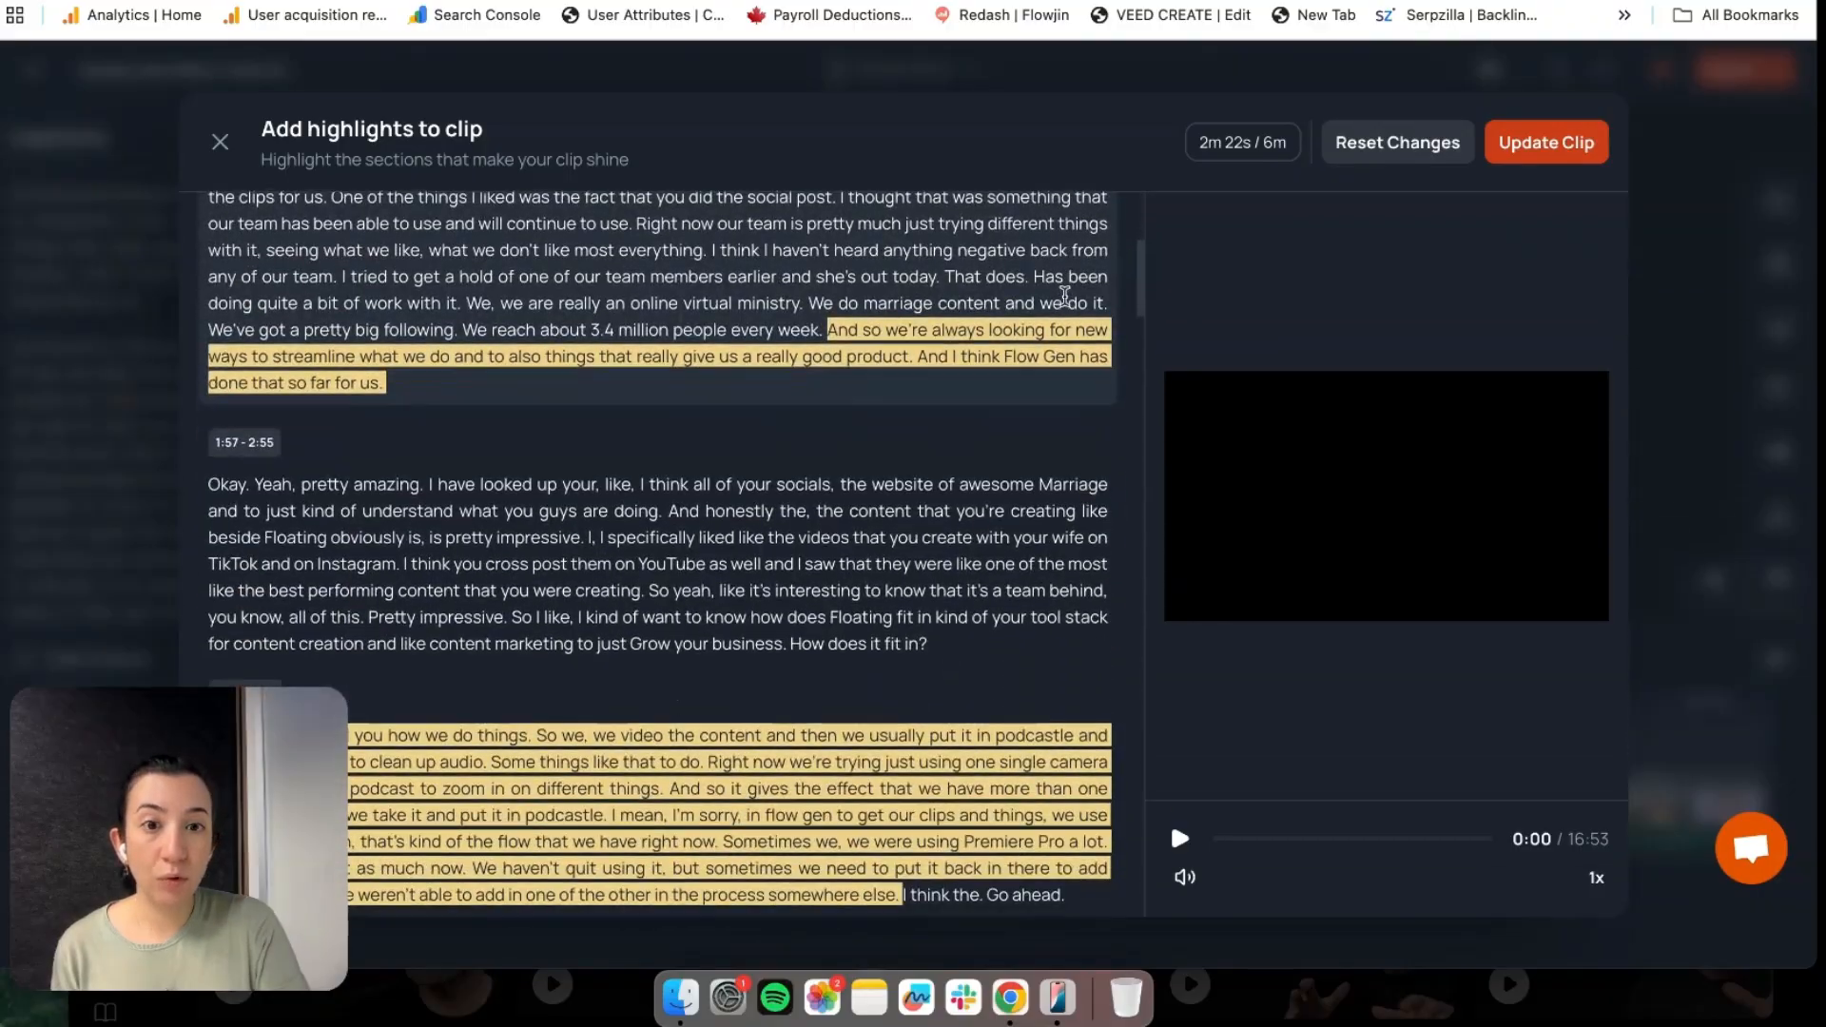
scroll(1065, 297, "up", 10)
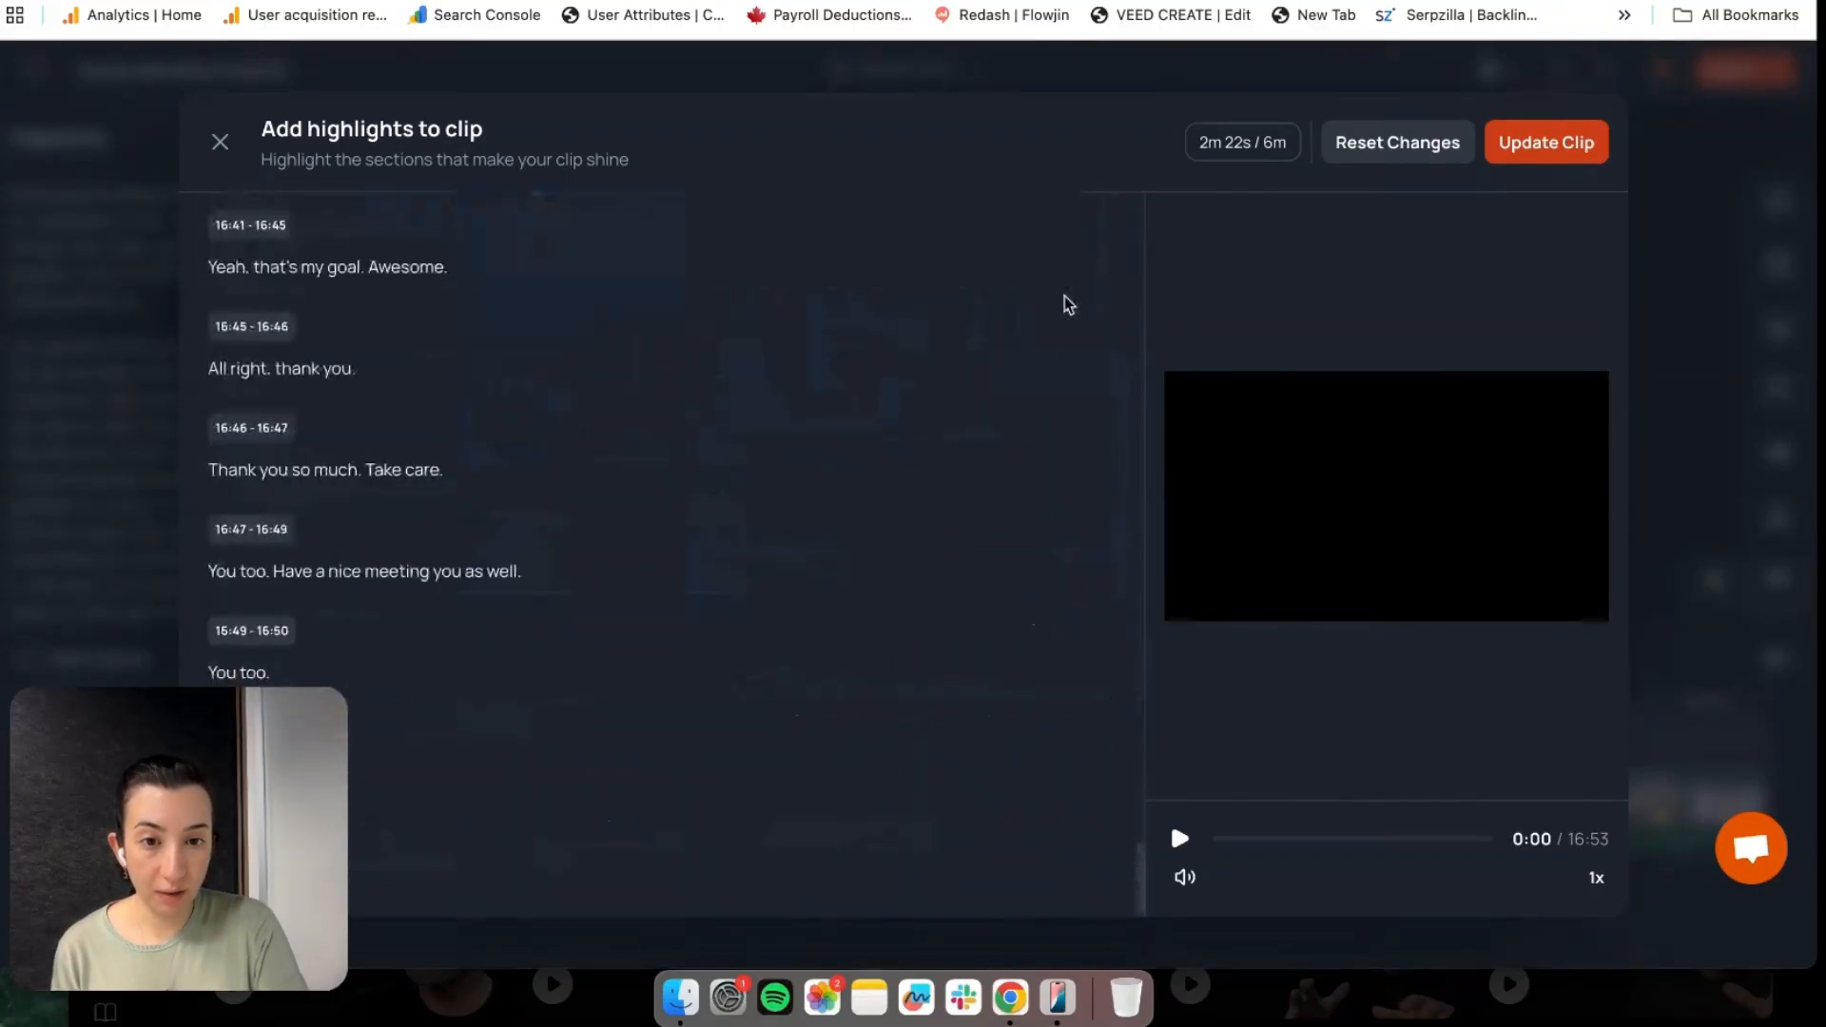
scroll(1065, 297, "up", 20)
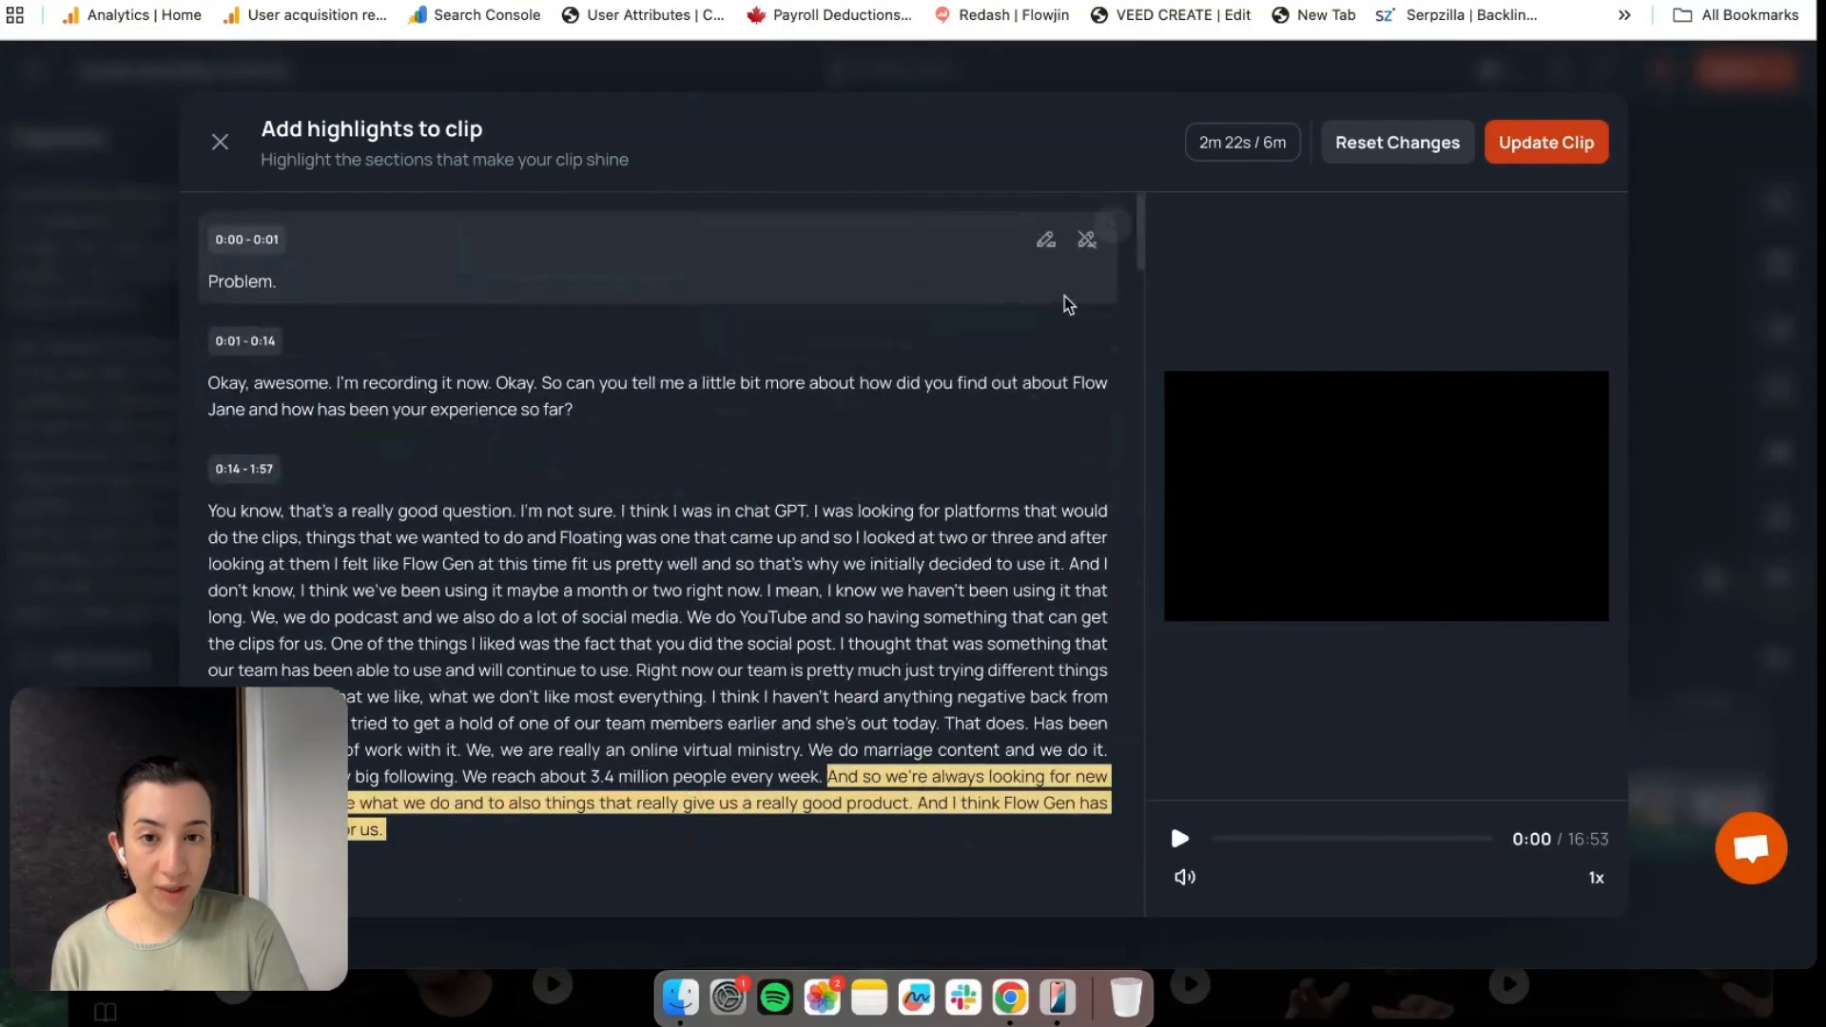
scroll(1088, 365, "down", 5)
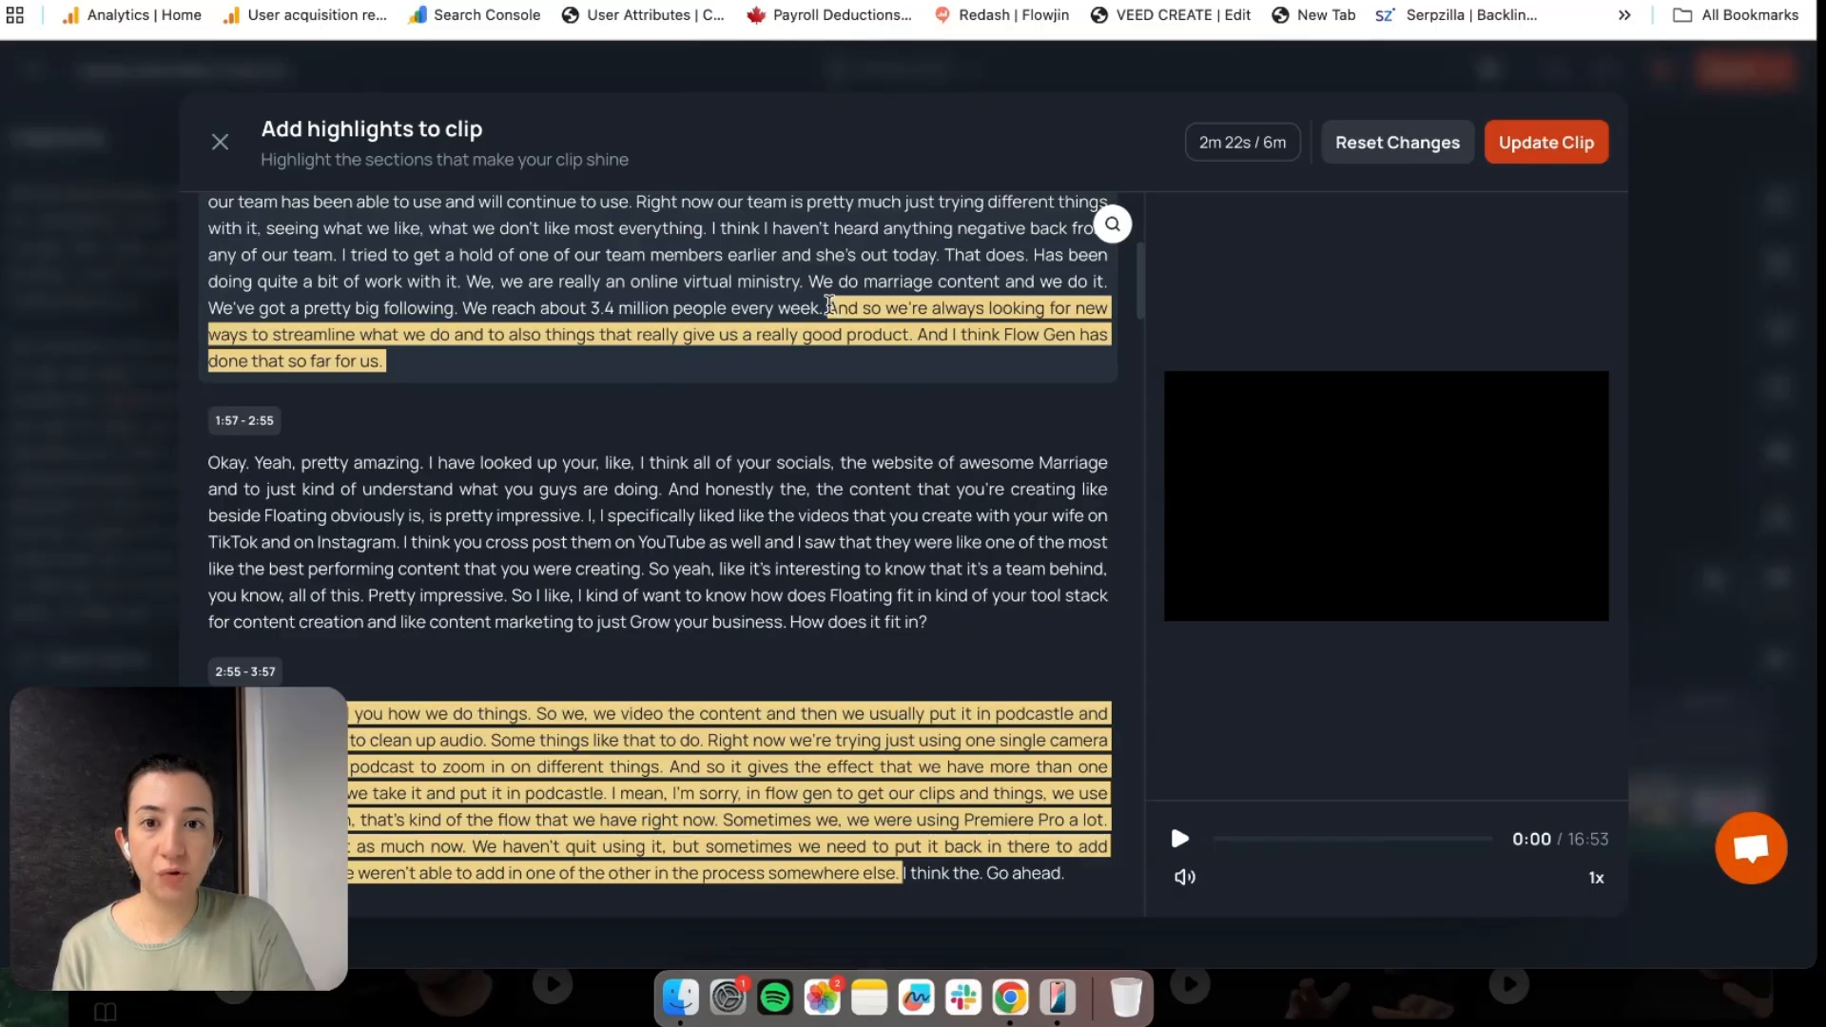
left_click_drag(826, 307, 689, 363)
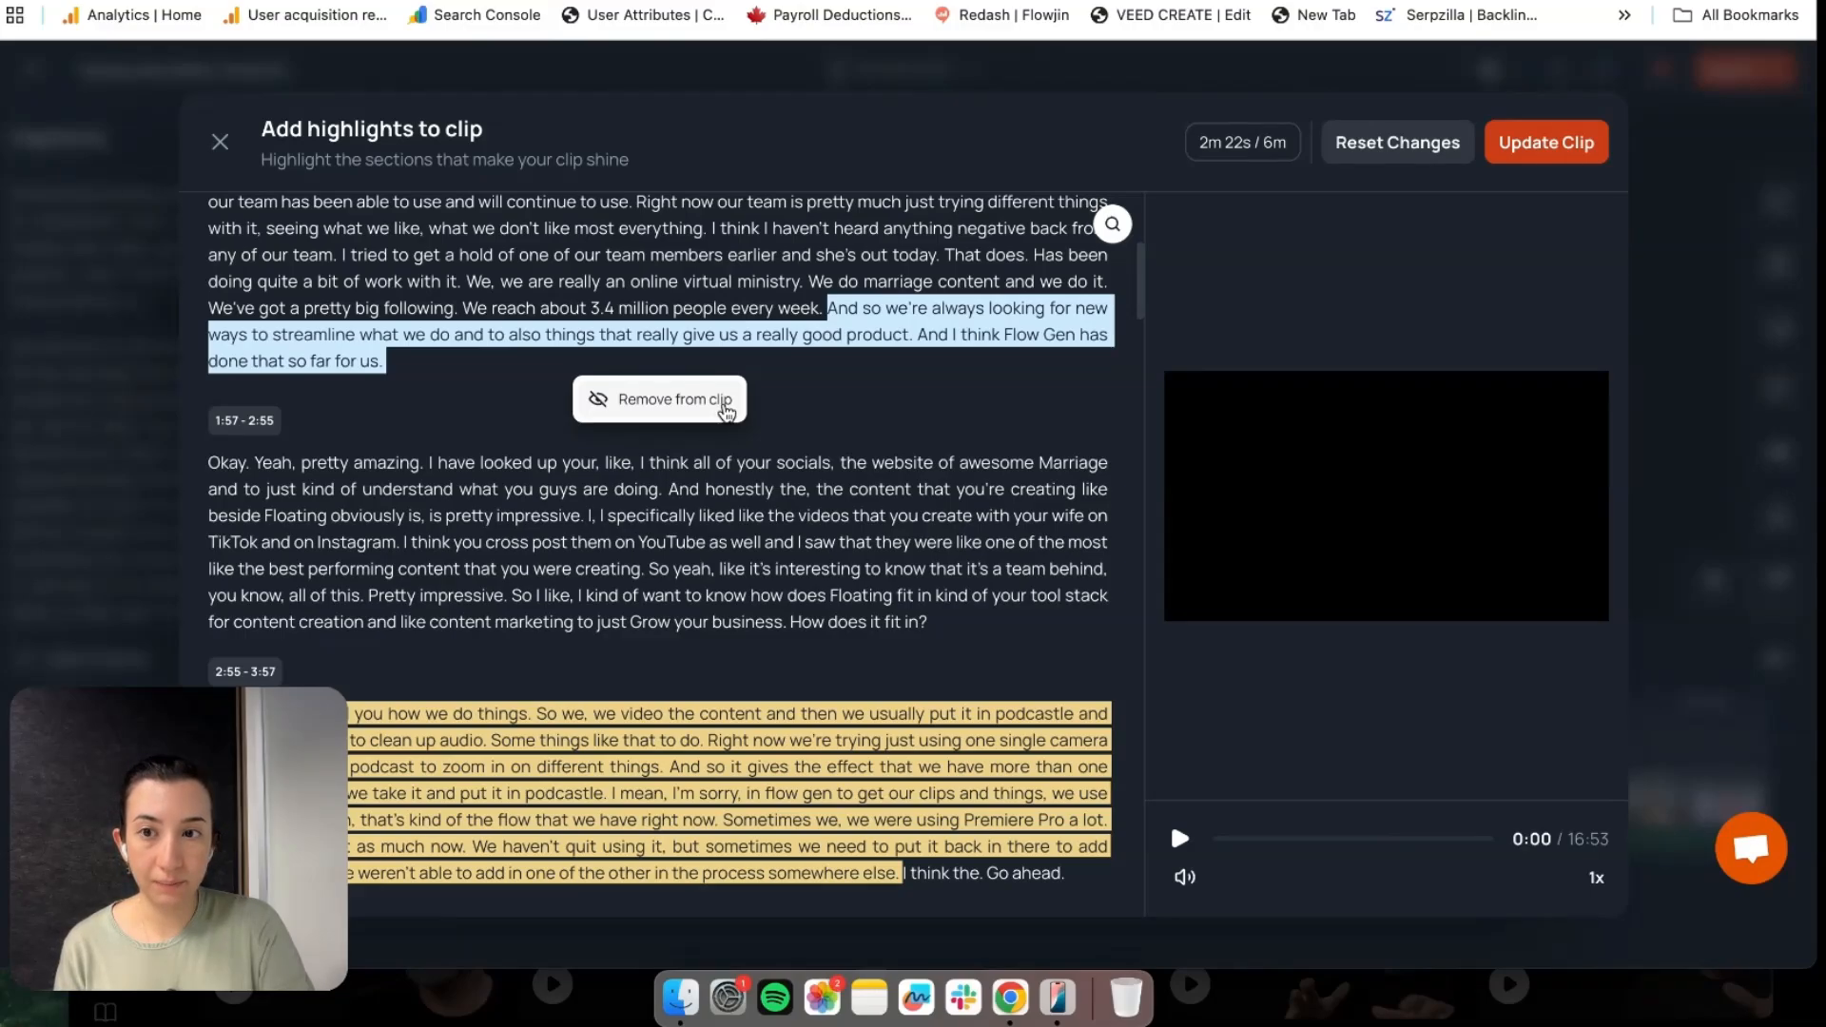
double_click(683, 488)
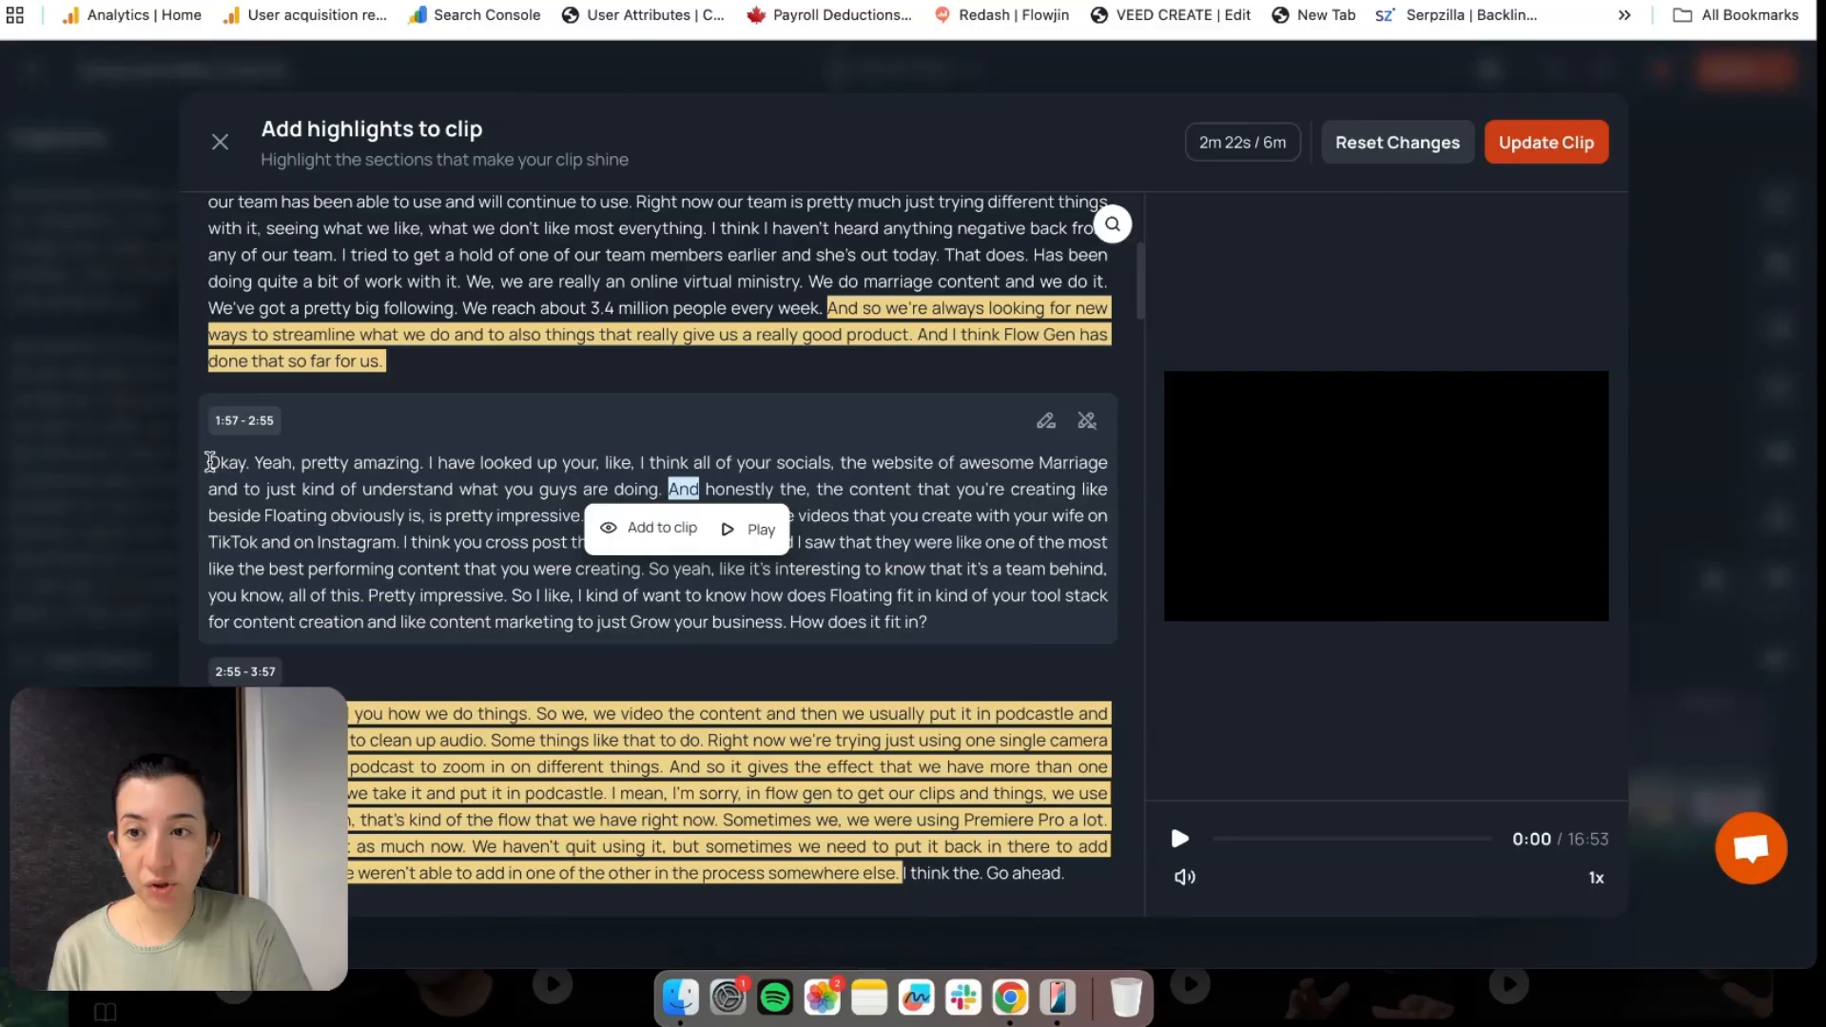
left_click_drag(209, 462, 321, 501)
left_click_drag(365, 526, 405, 538)
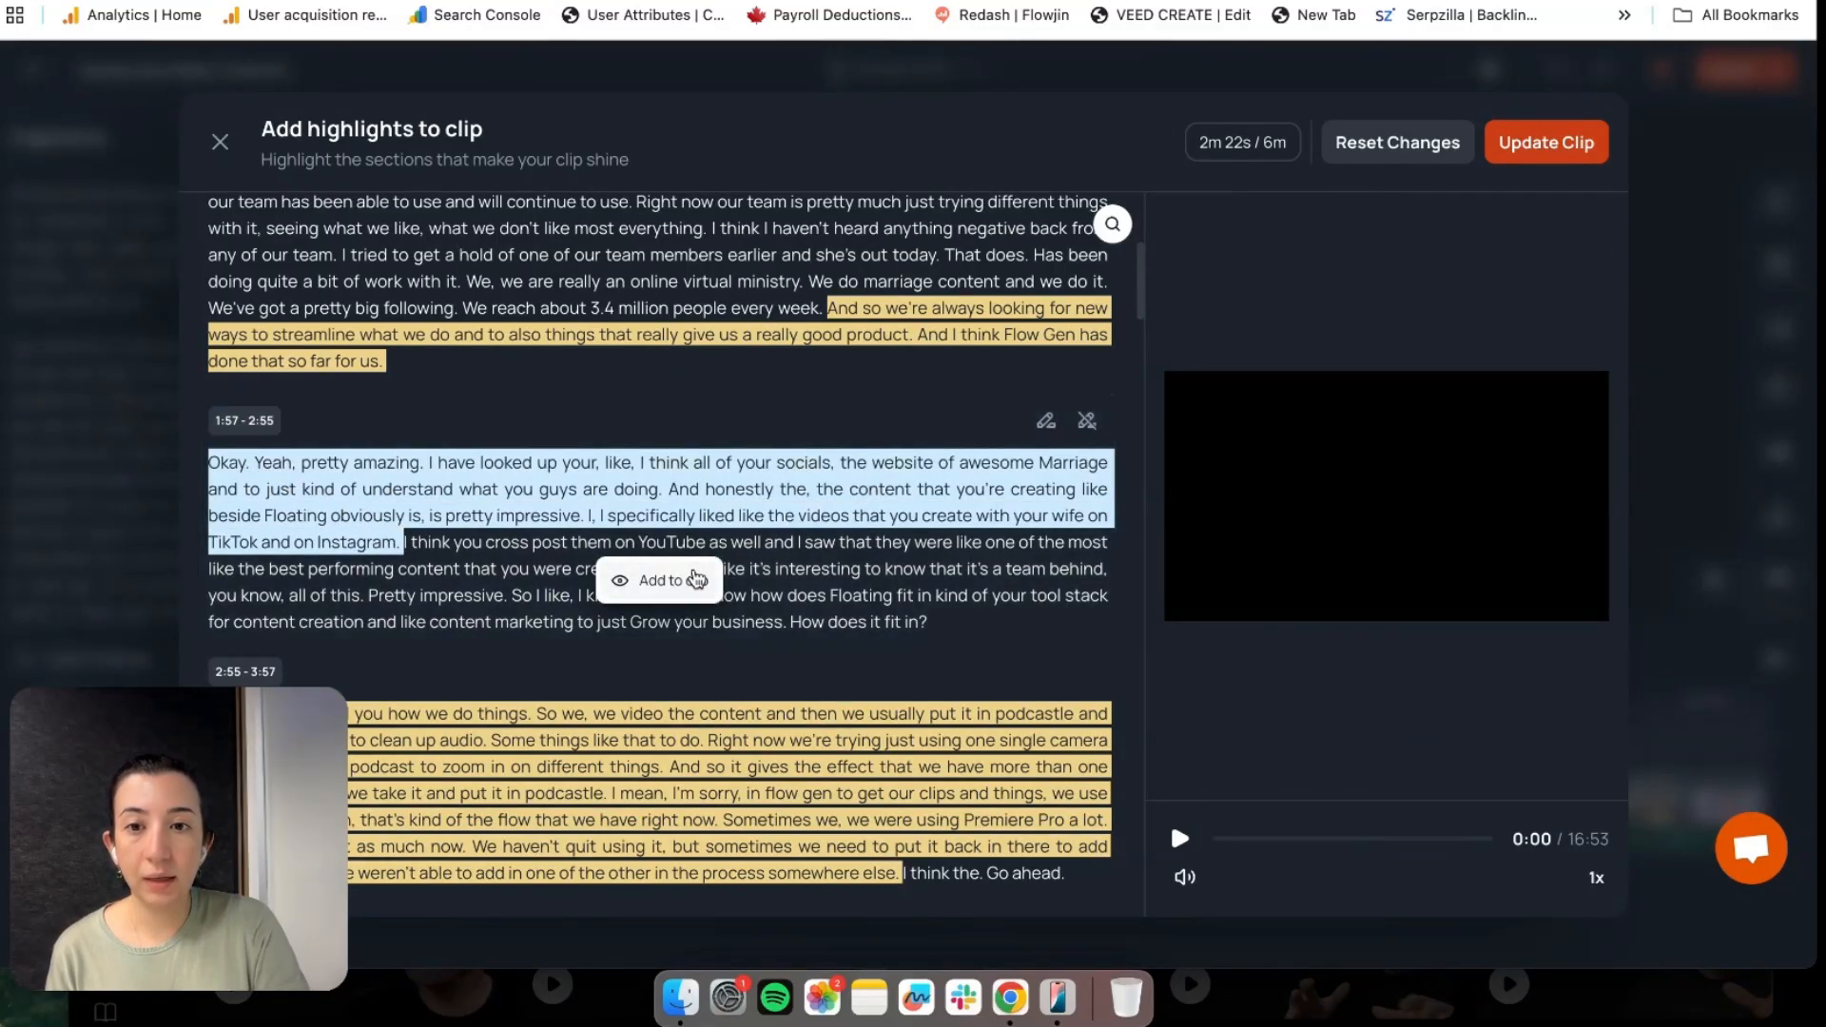
left_click(677, 582)
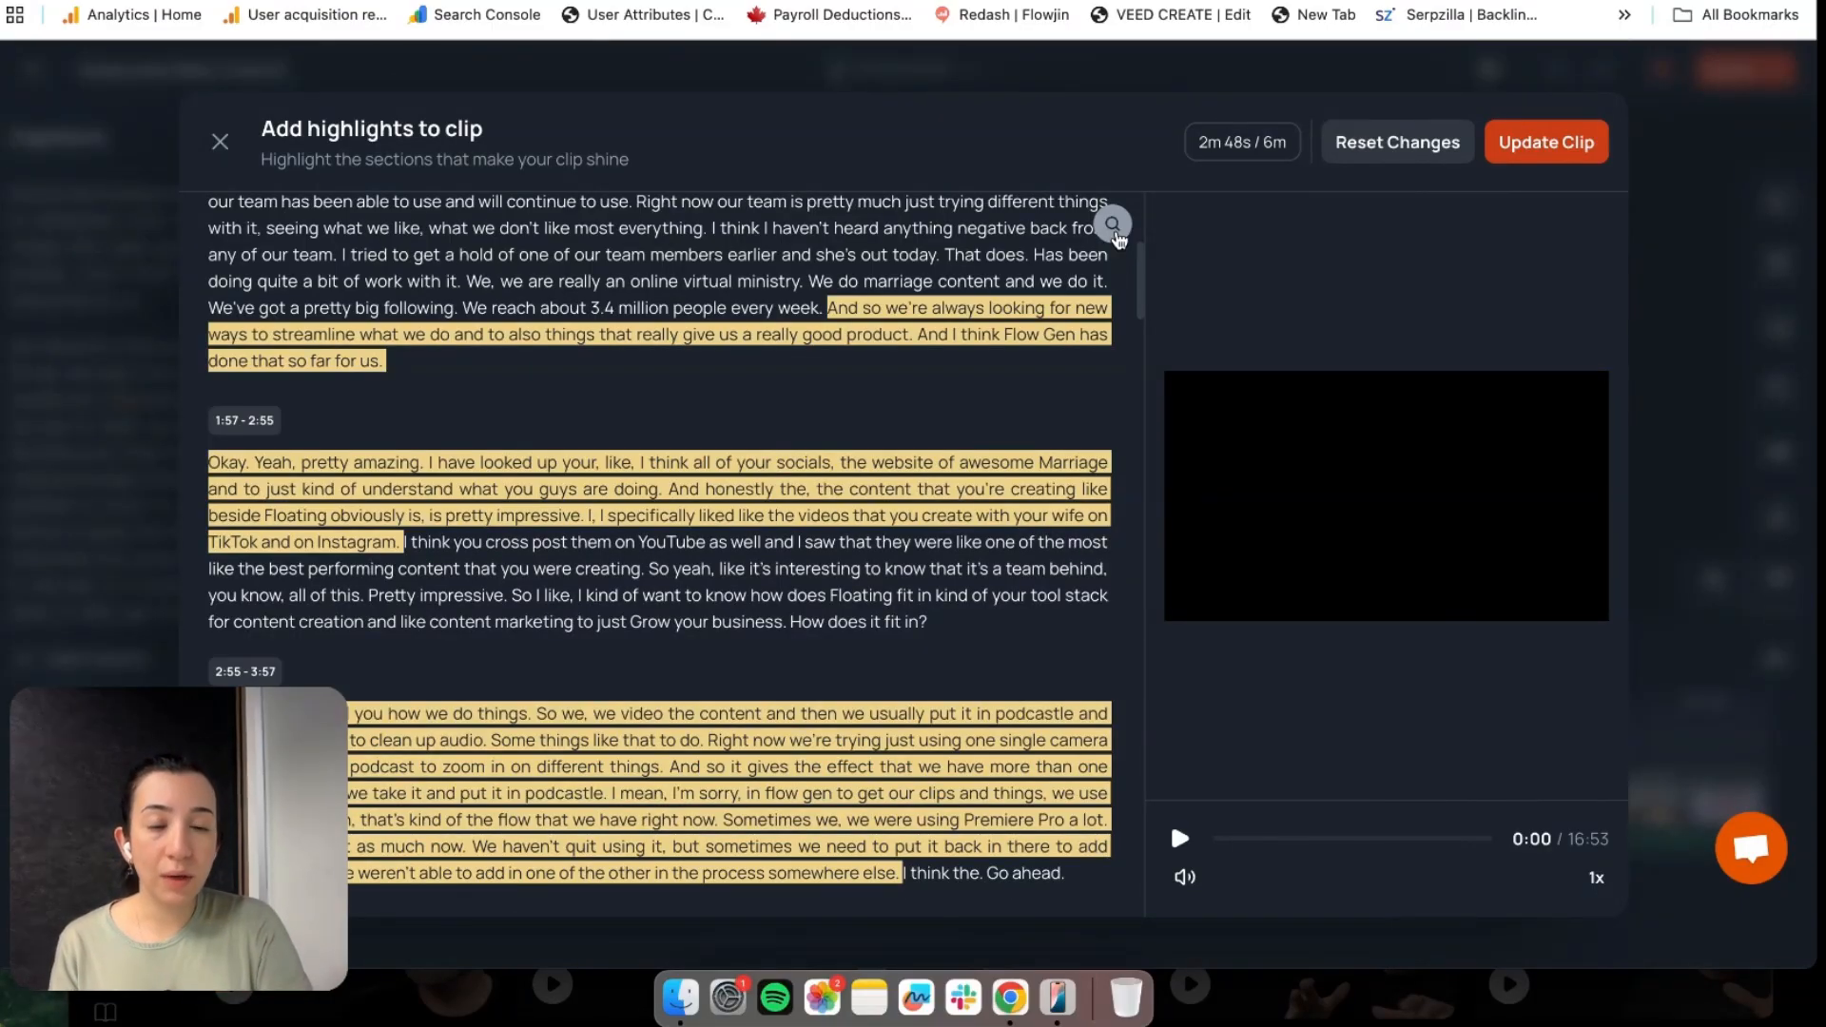
Search the transcript for 'flow', review the matches, and save the highlights, giving 12 scenes
left_click(1113, 226)
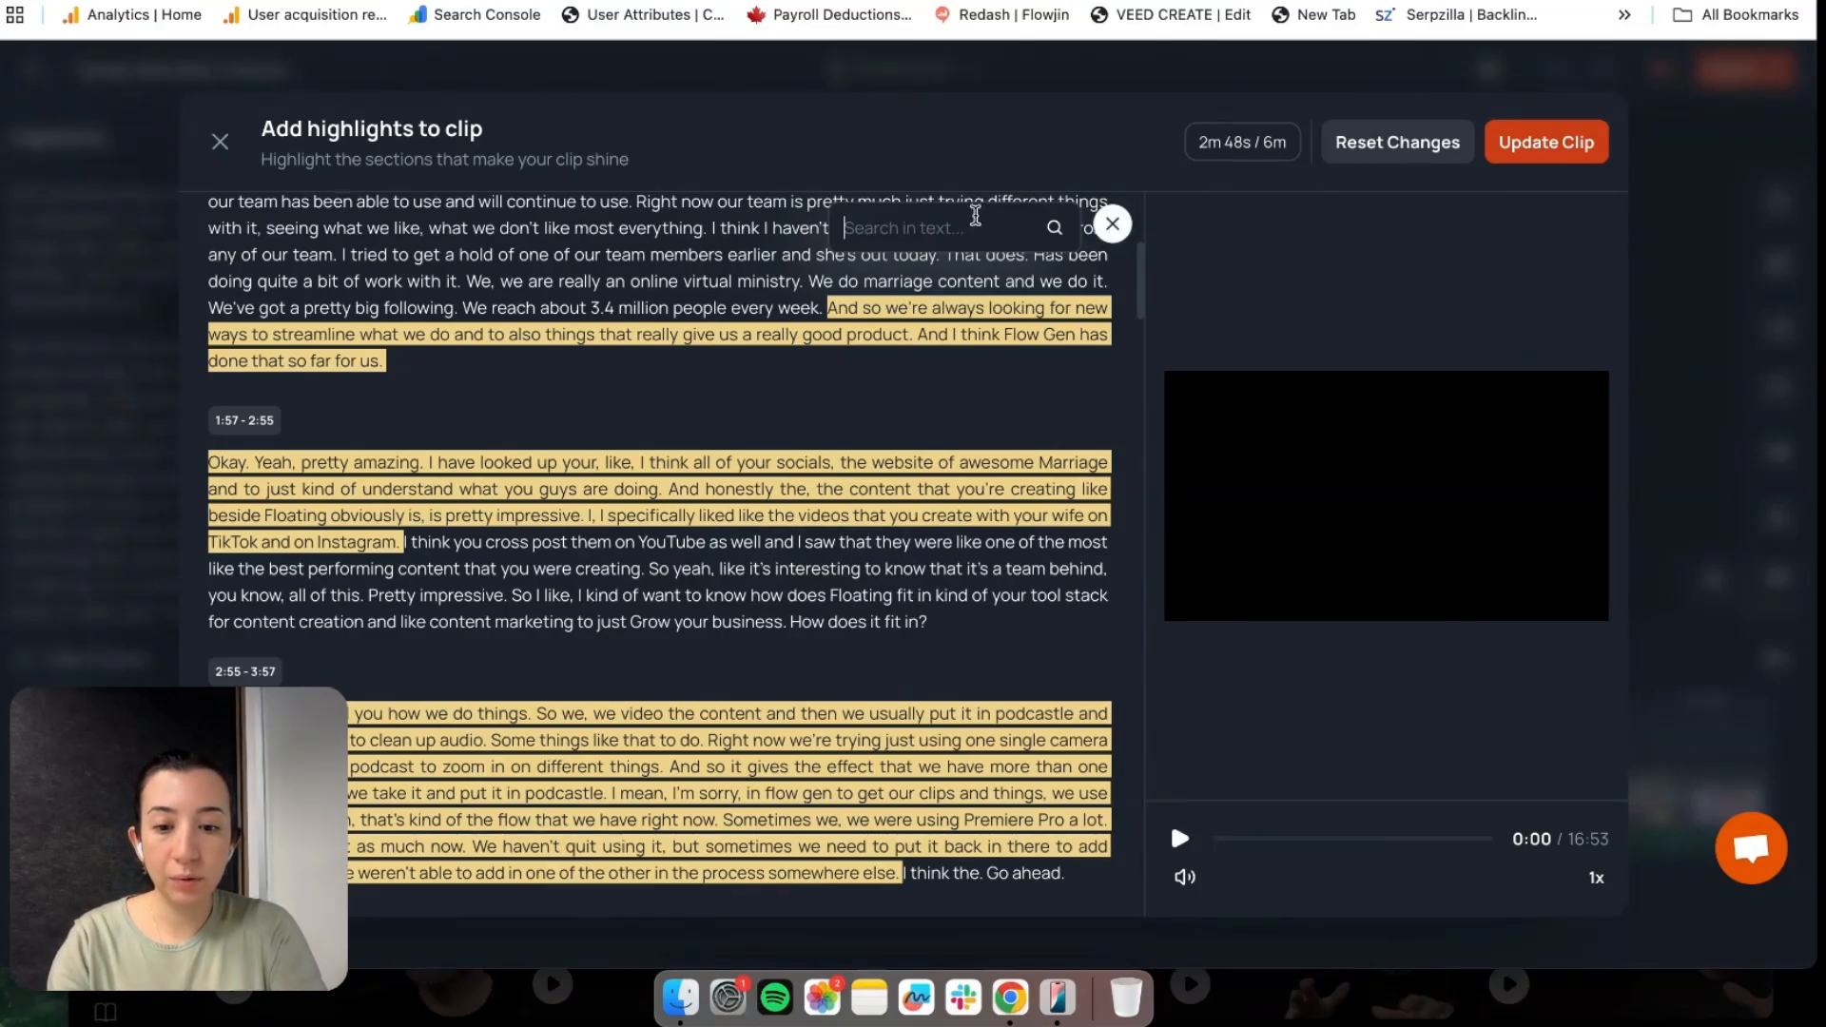
type("flow")
key("Return")
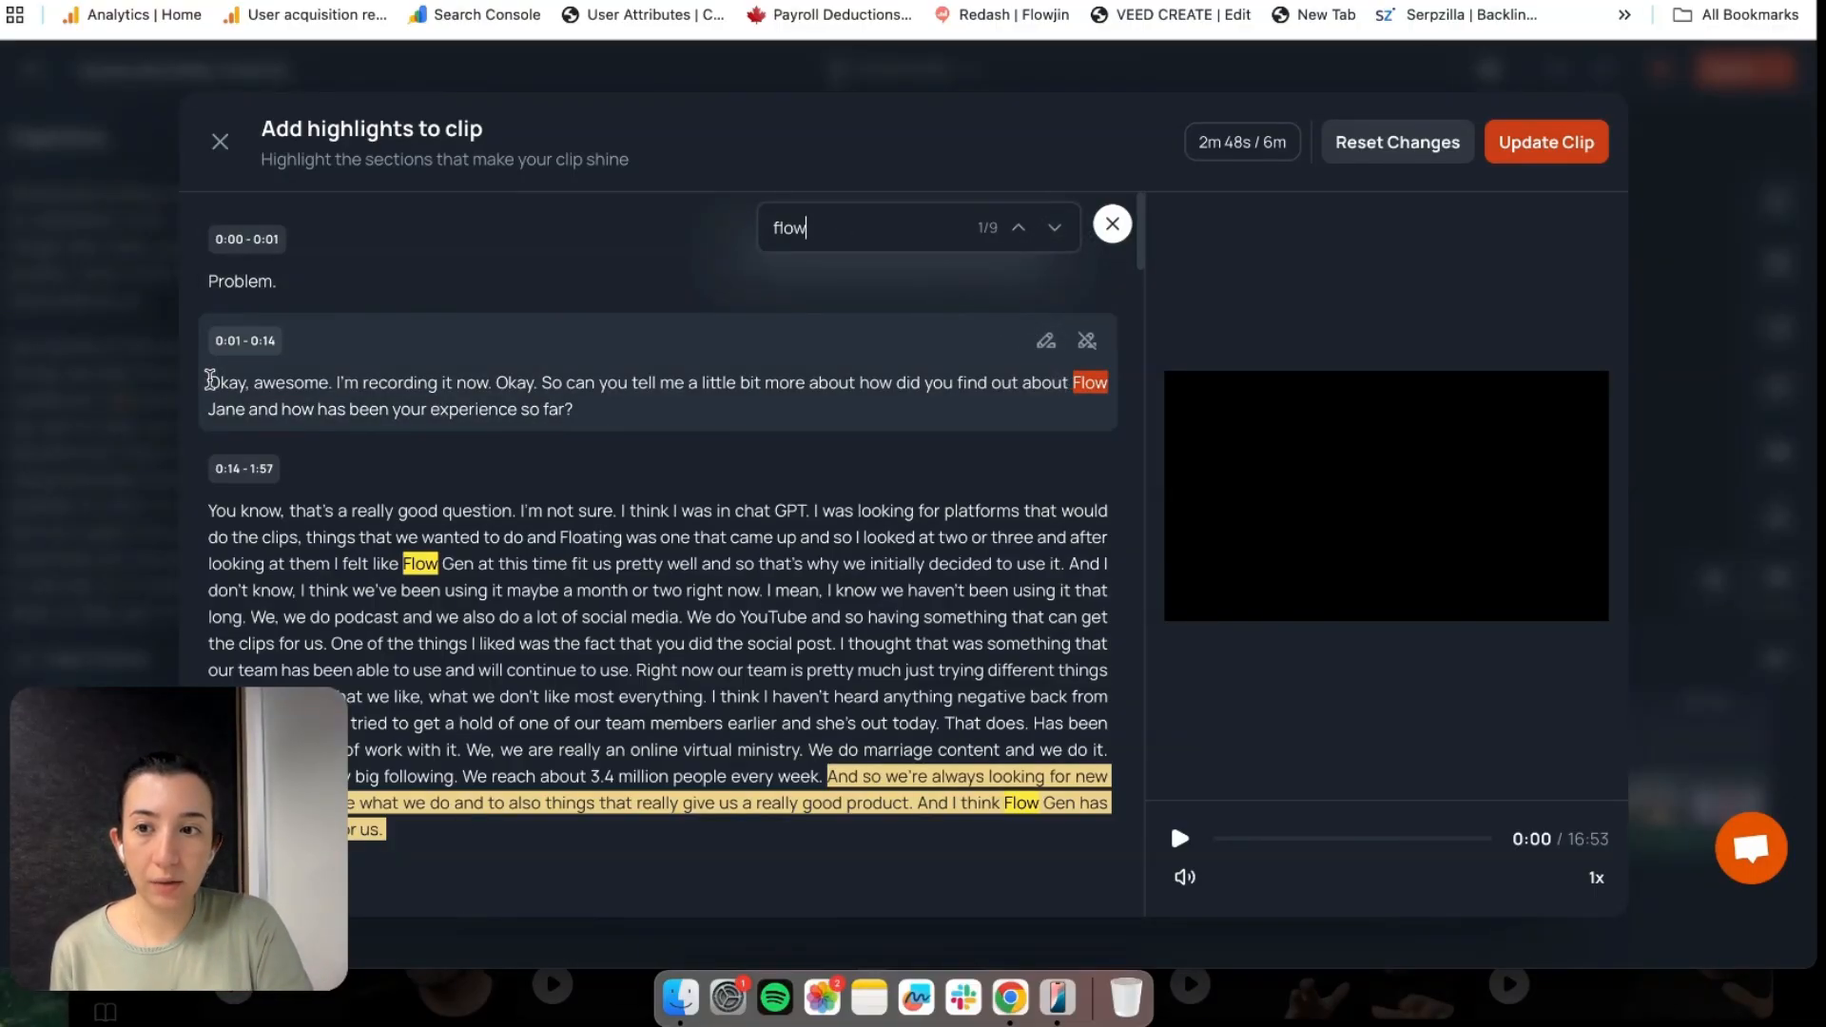
left_click_drag(209, 381, 607, 402)
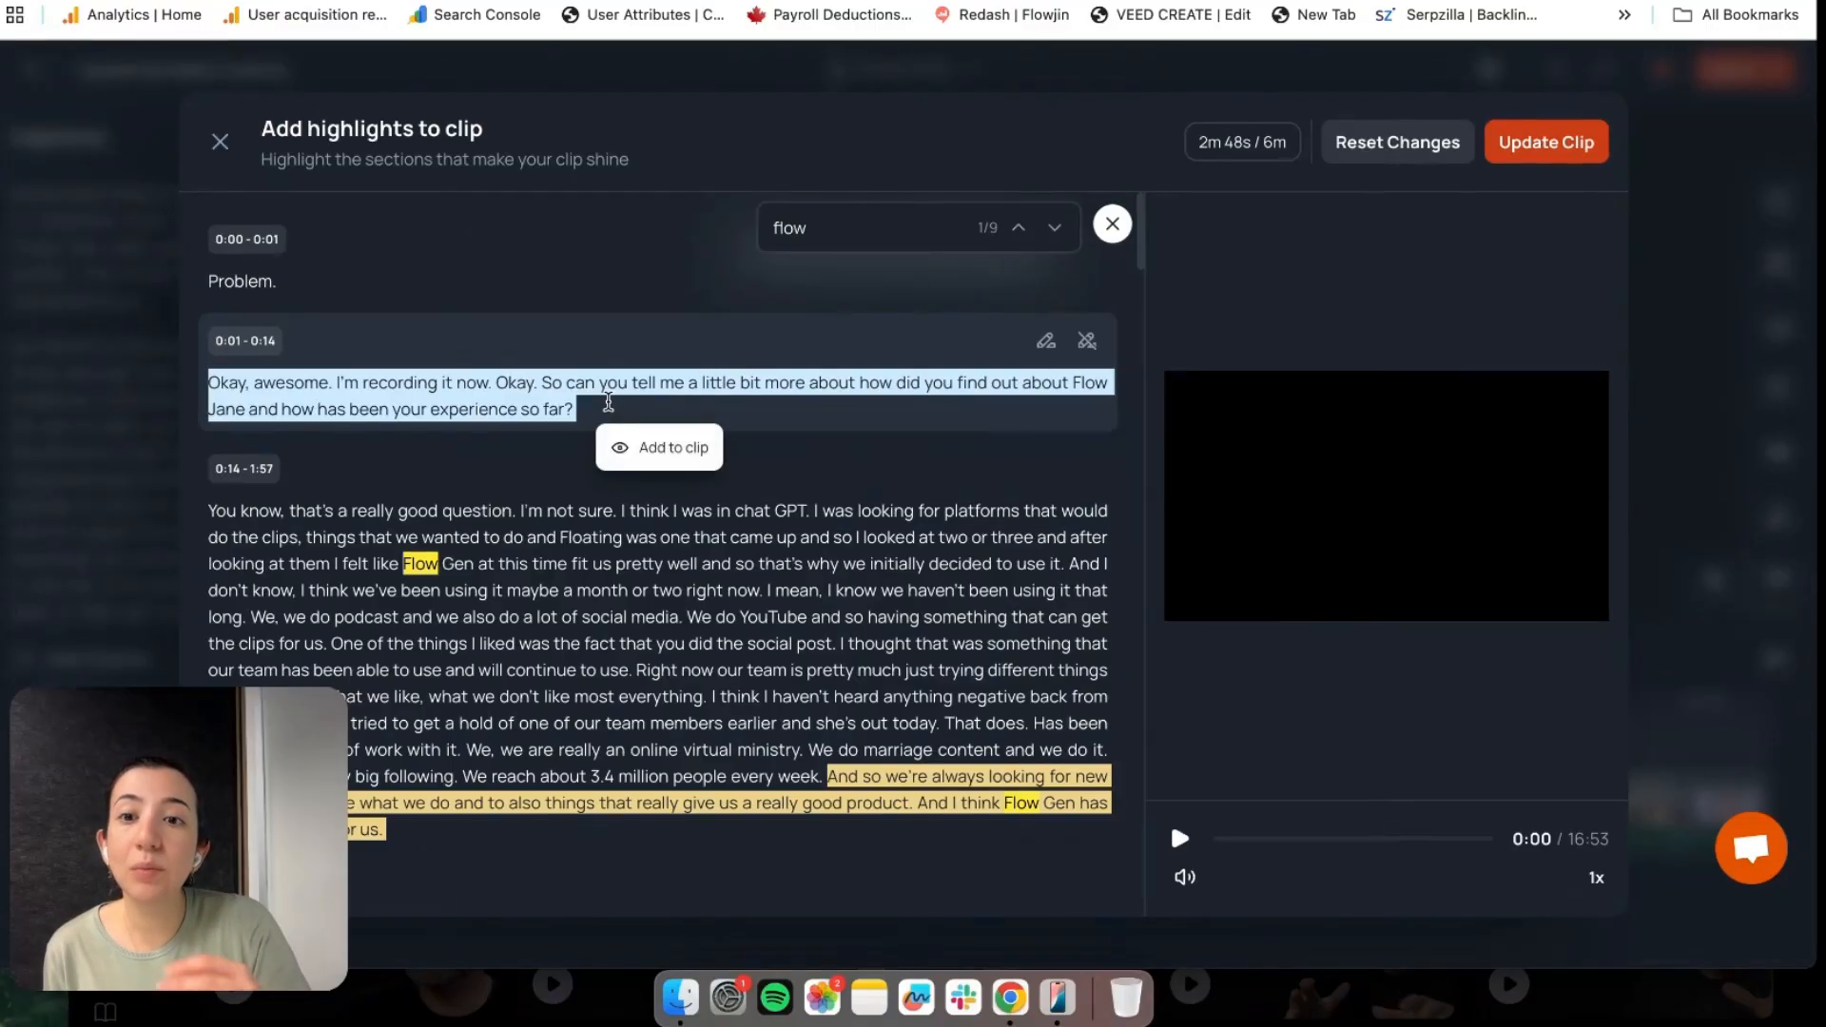
double_click(1004, 383)
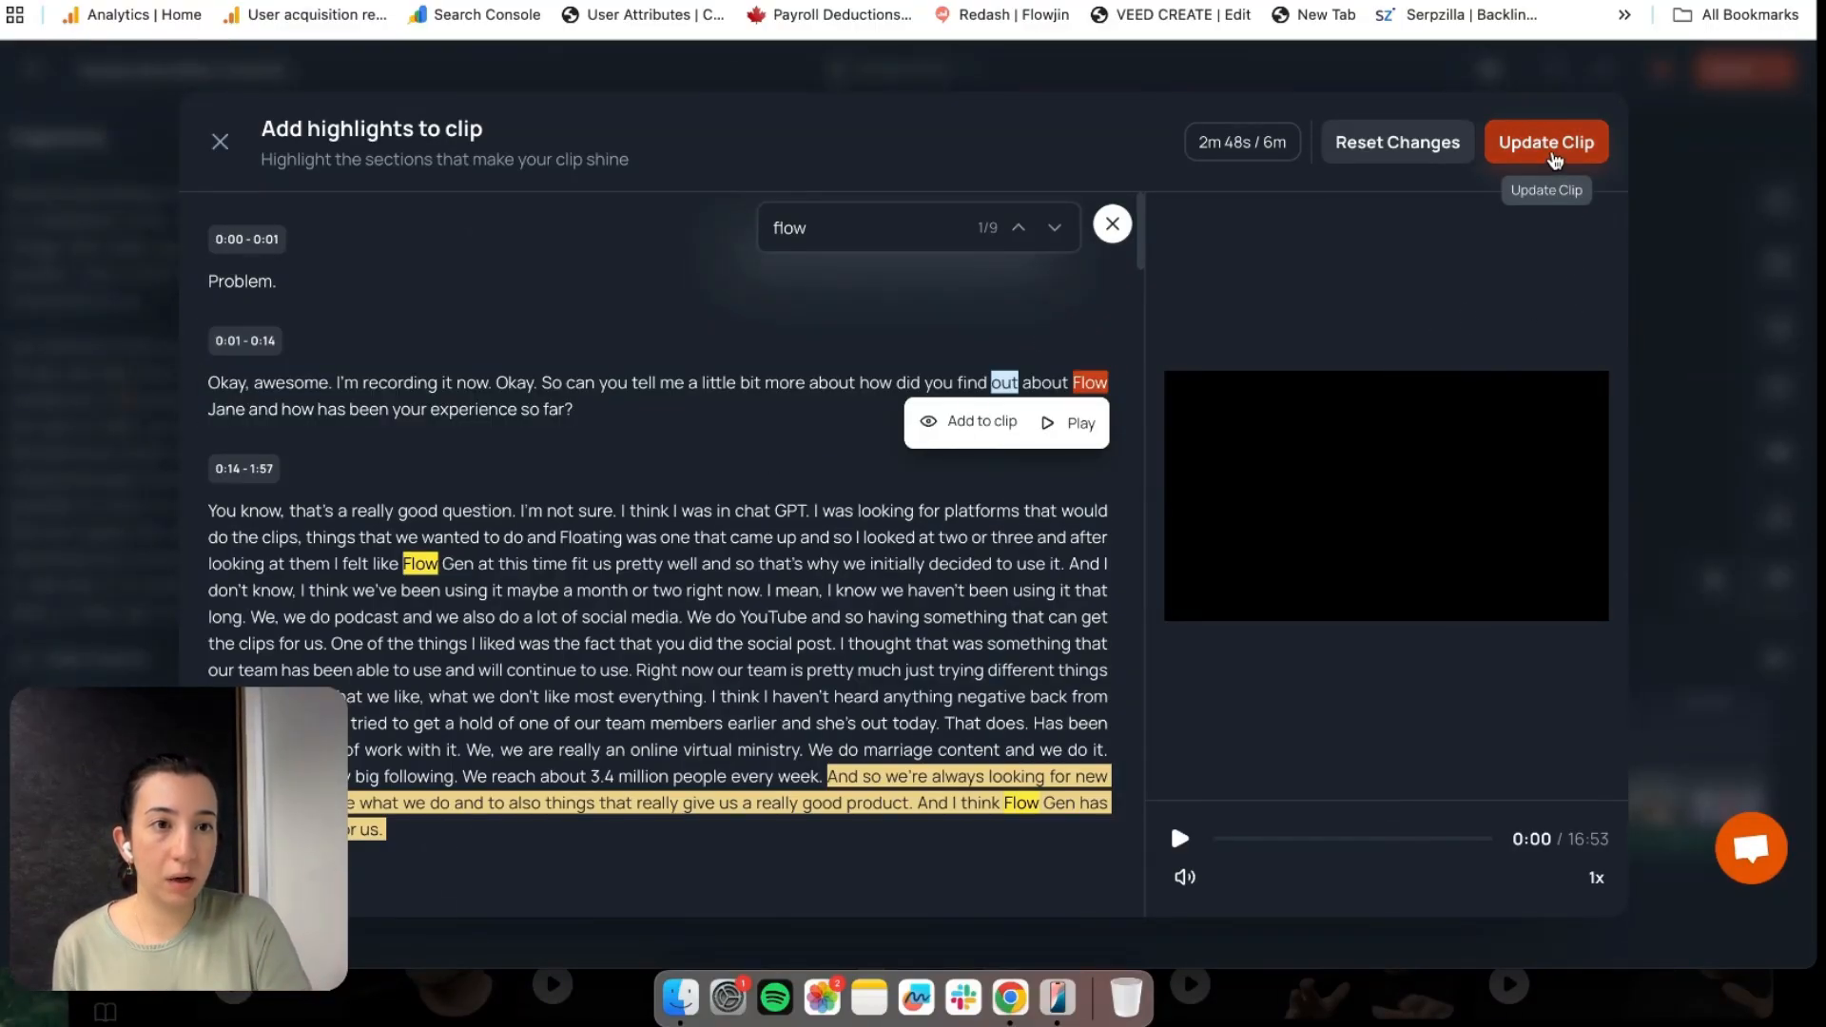
left_click(1553, 156)
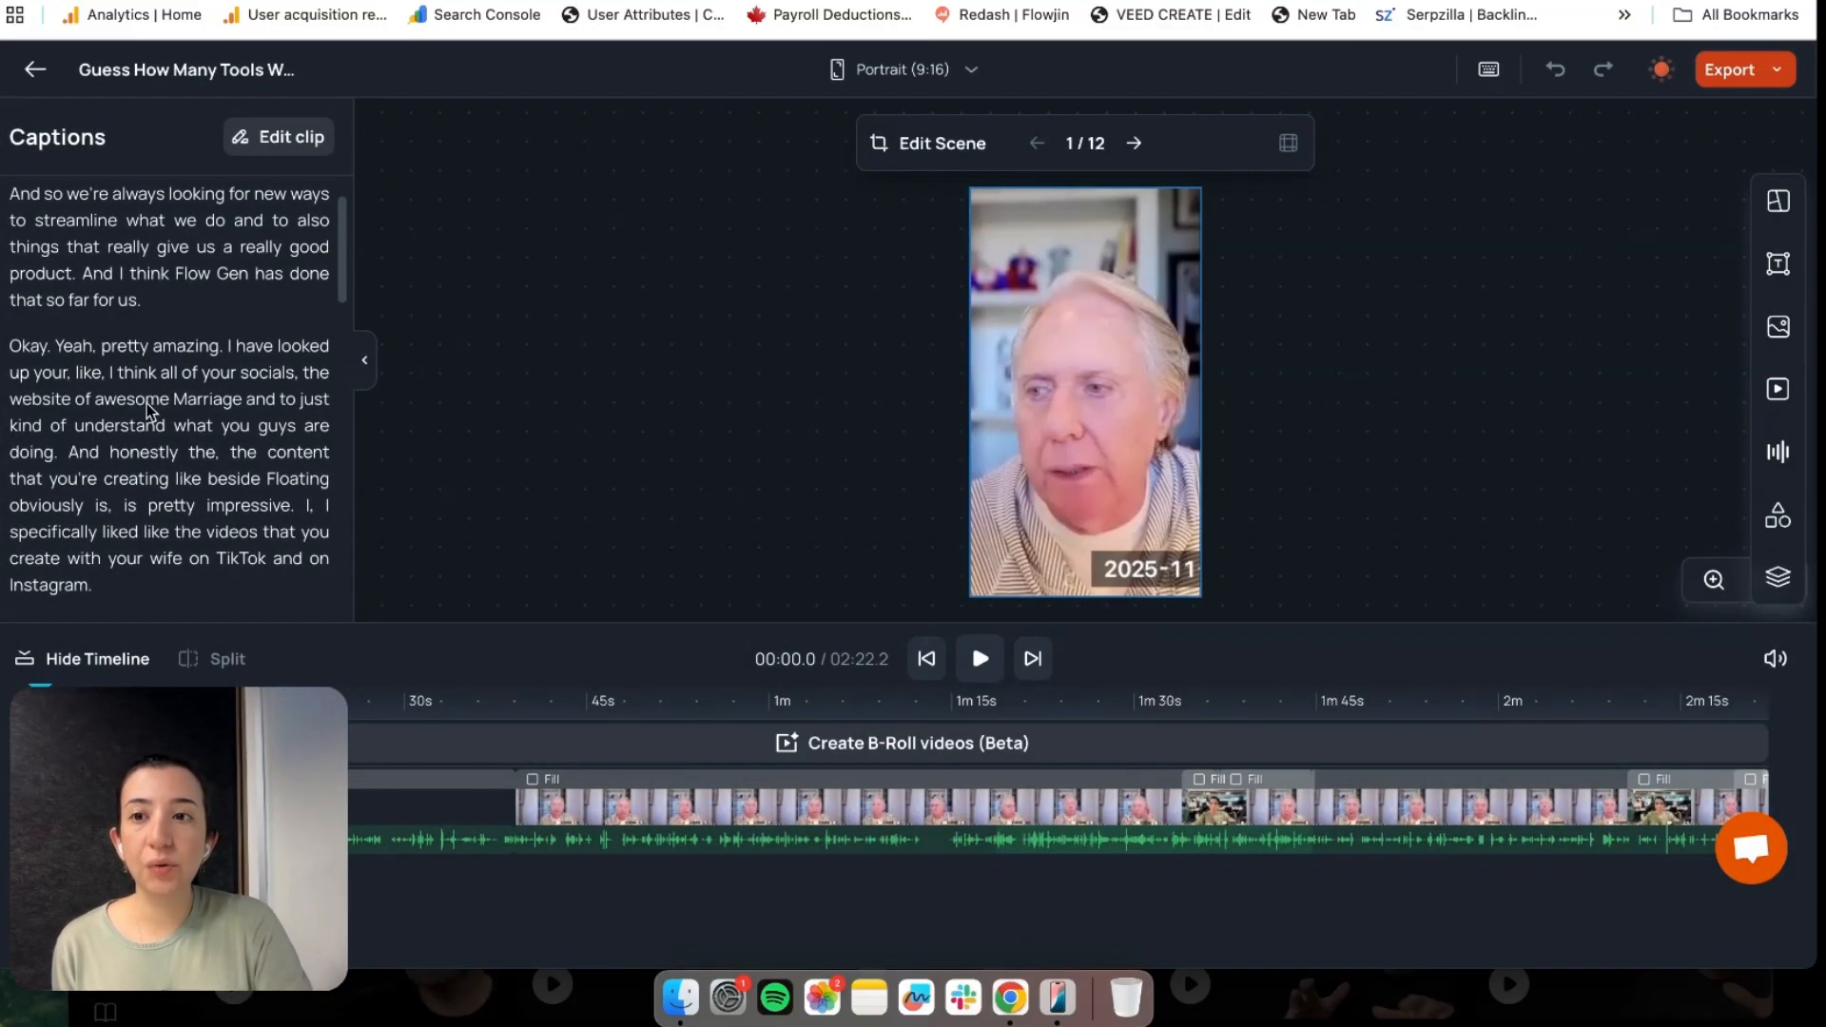
Hide the caption word 'Gen' and correct 'Flow' to 'Flowjin'
scroll(148, 411, "up", 2)
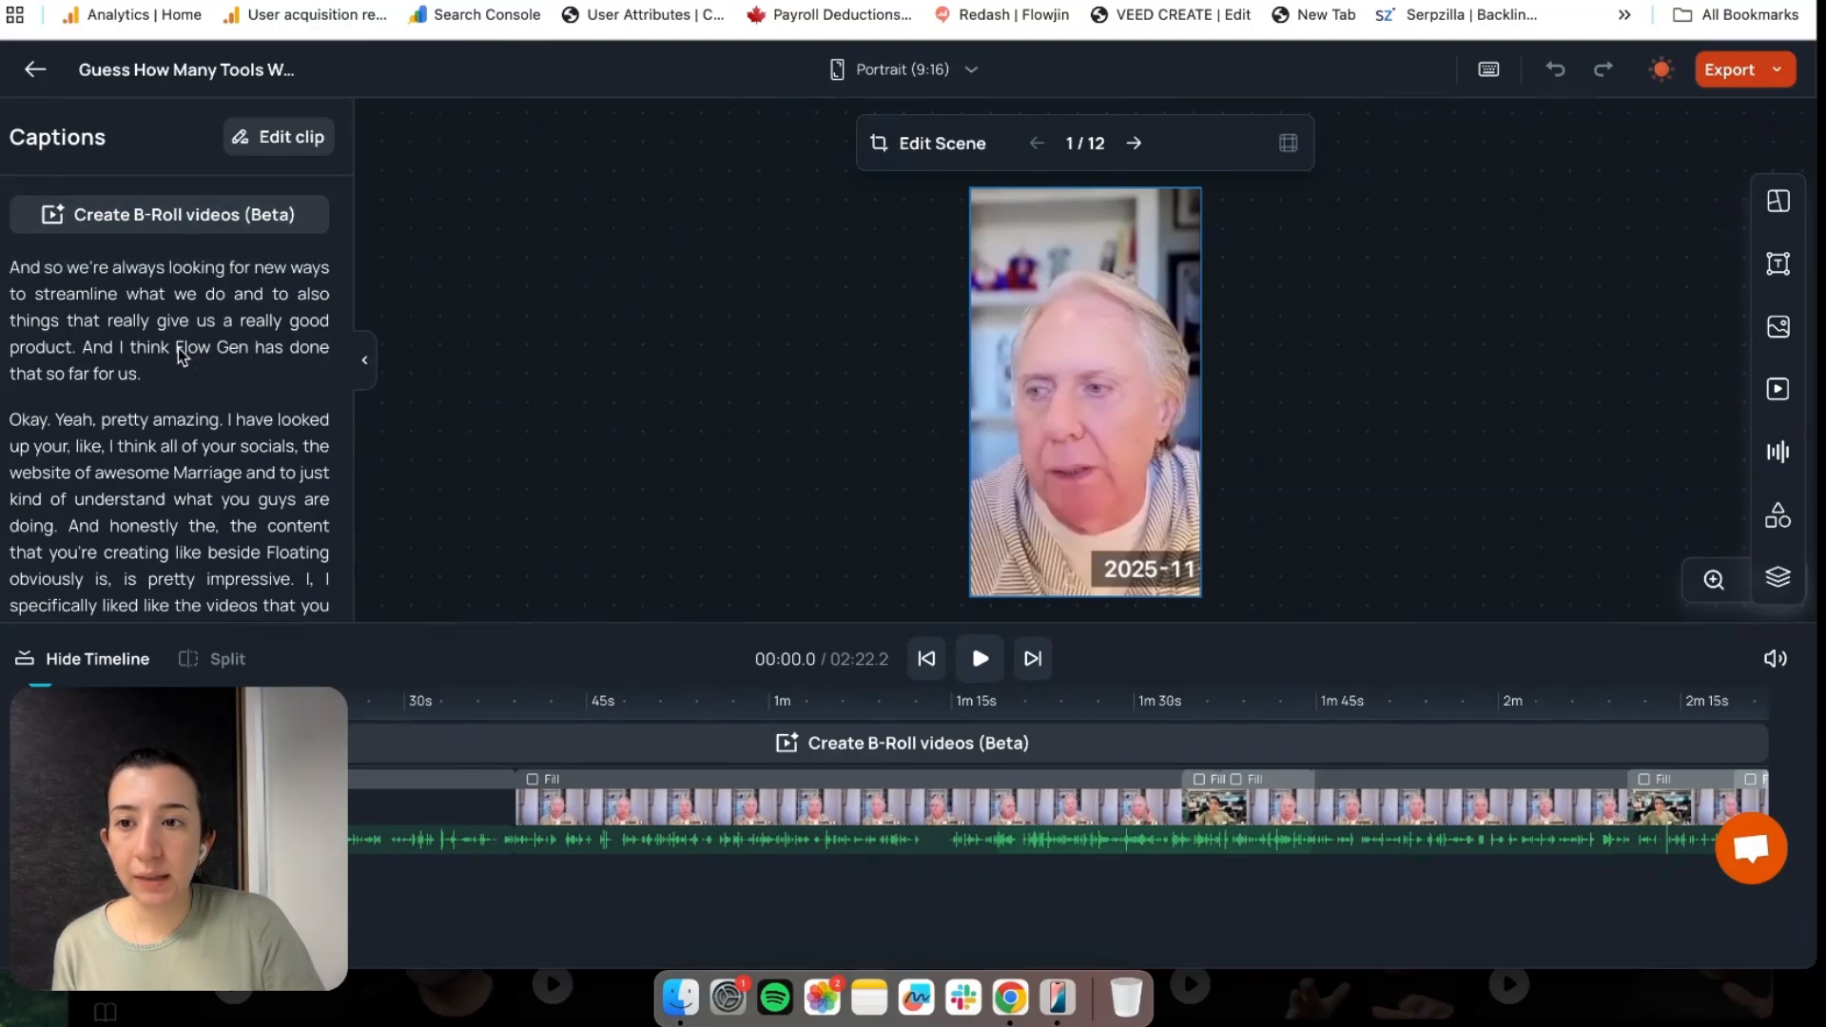
left_click_drag(177, 348, 249, 355)
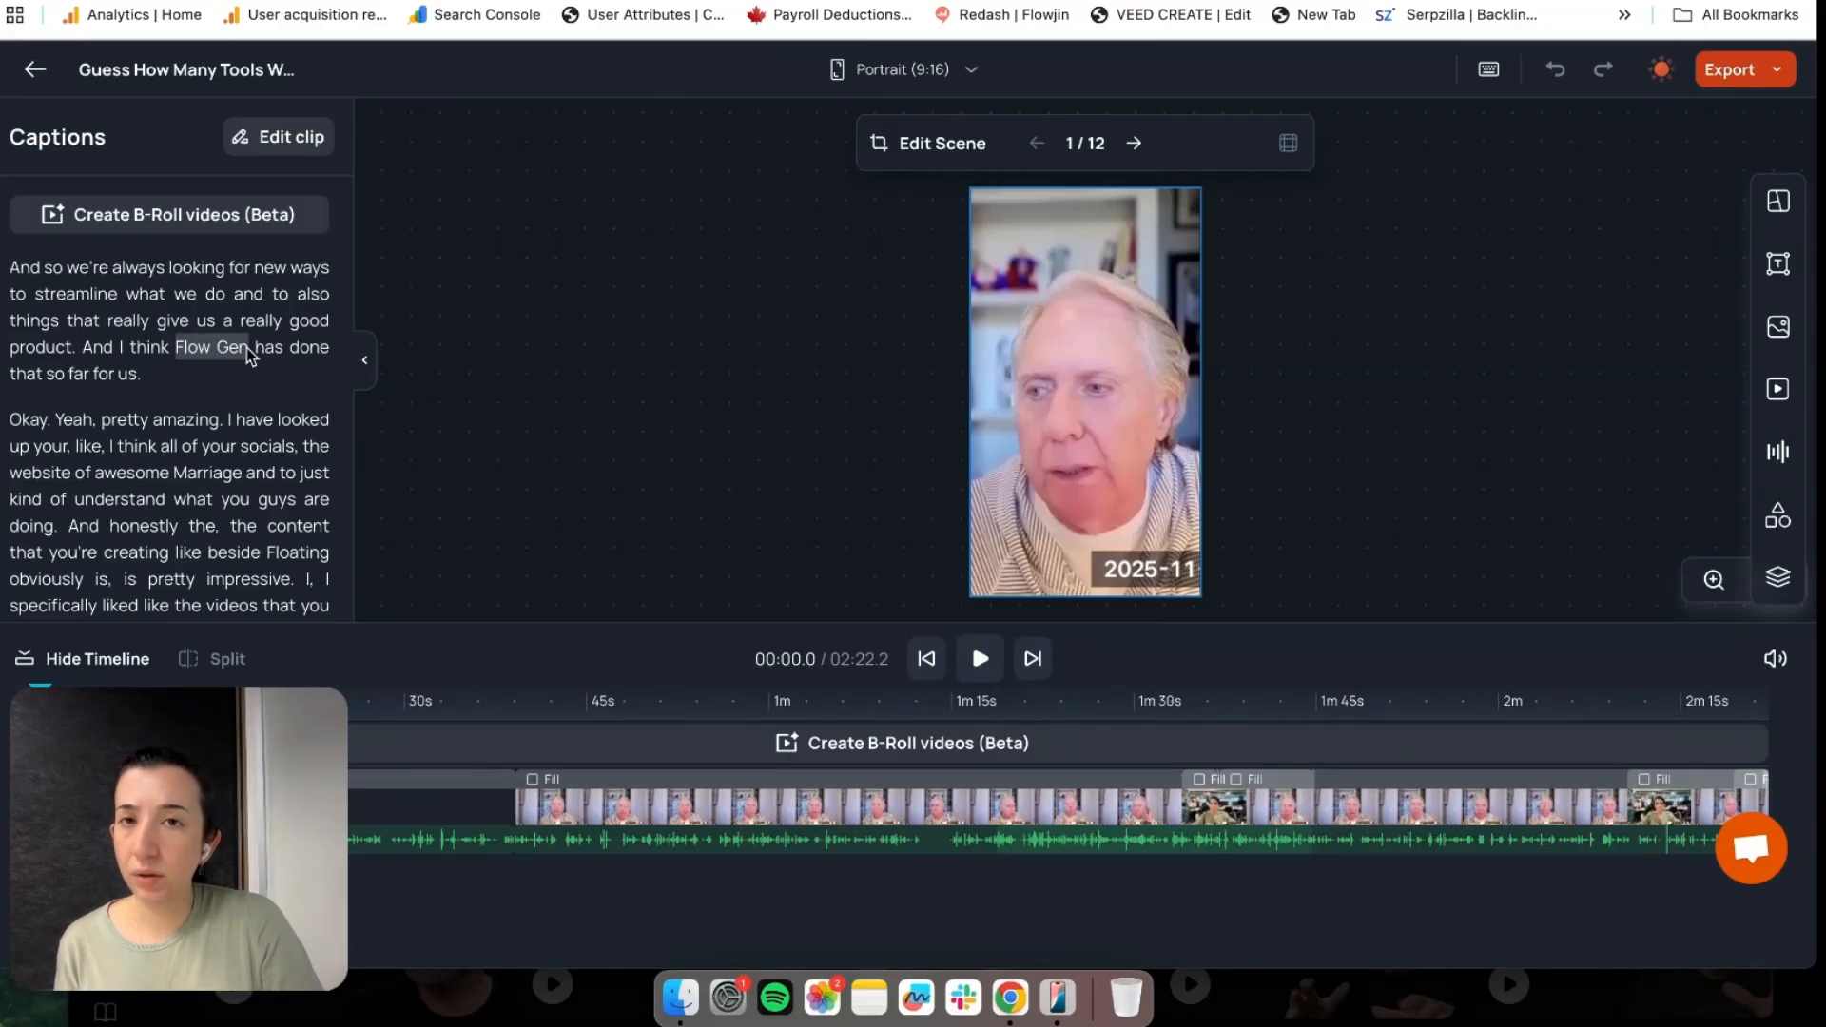
left_click_drag(249, 355, 249, 355)
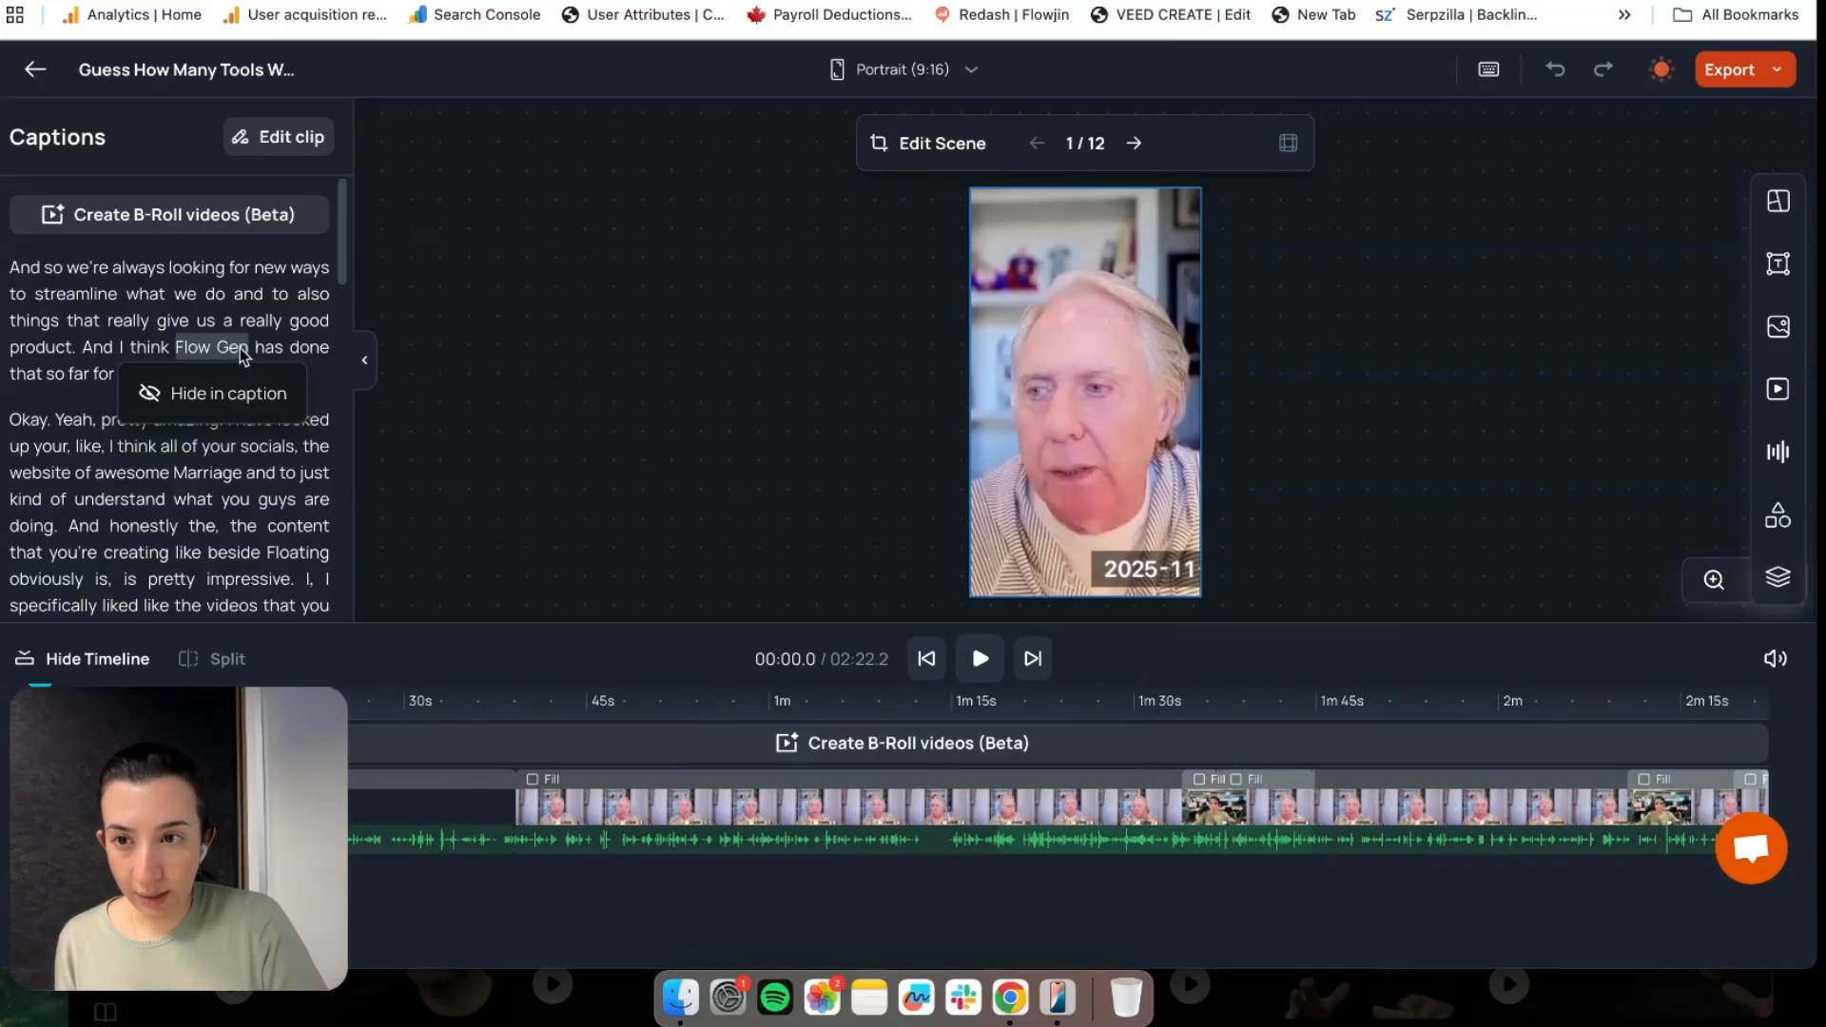
left_click(239, 353)
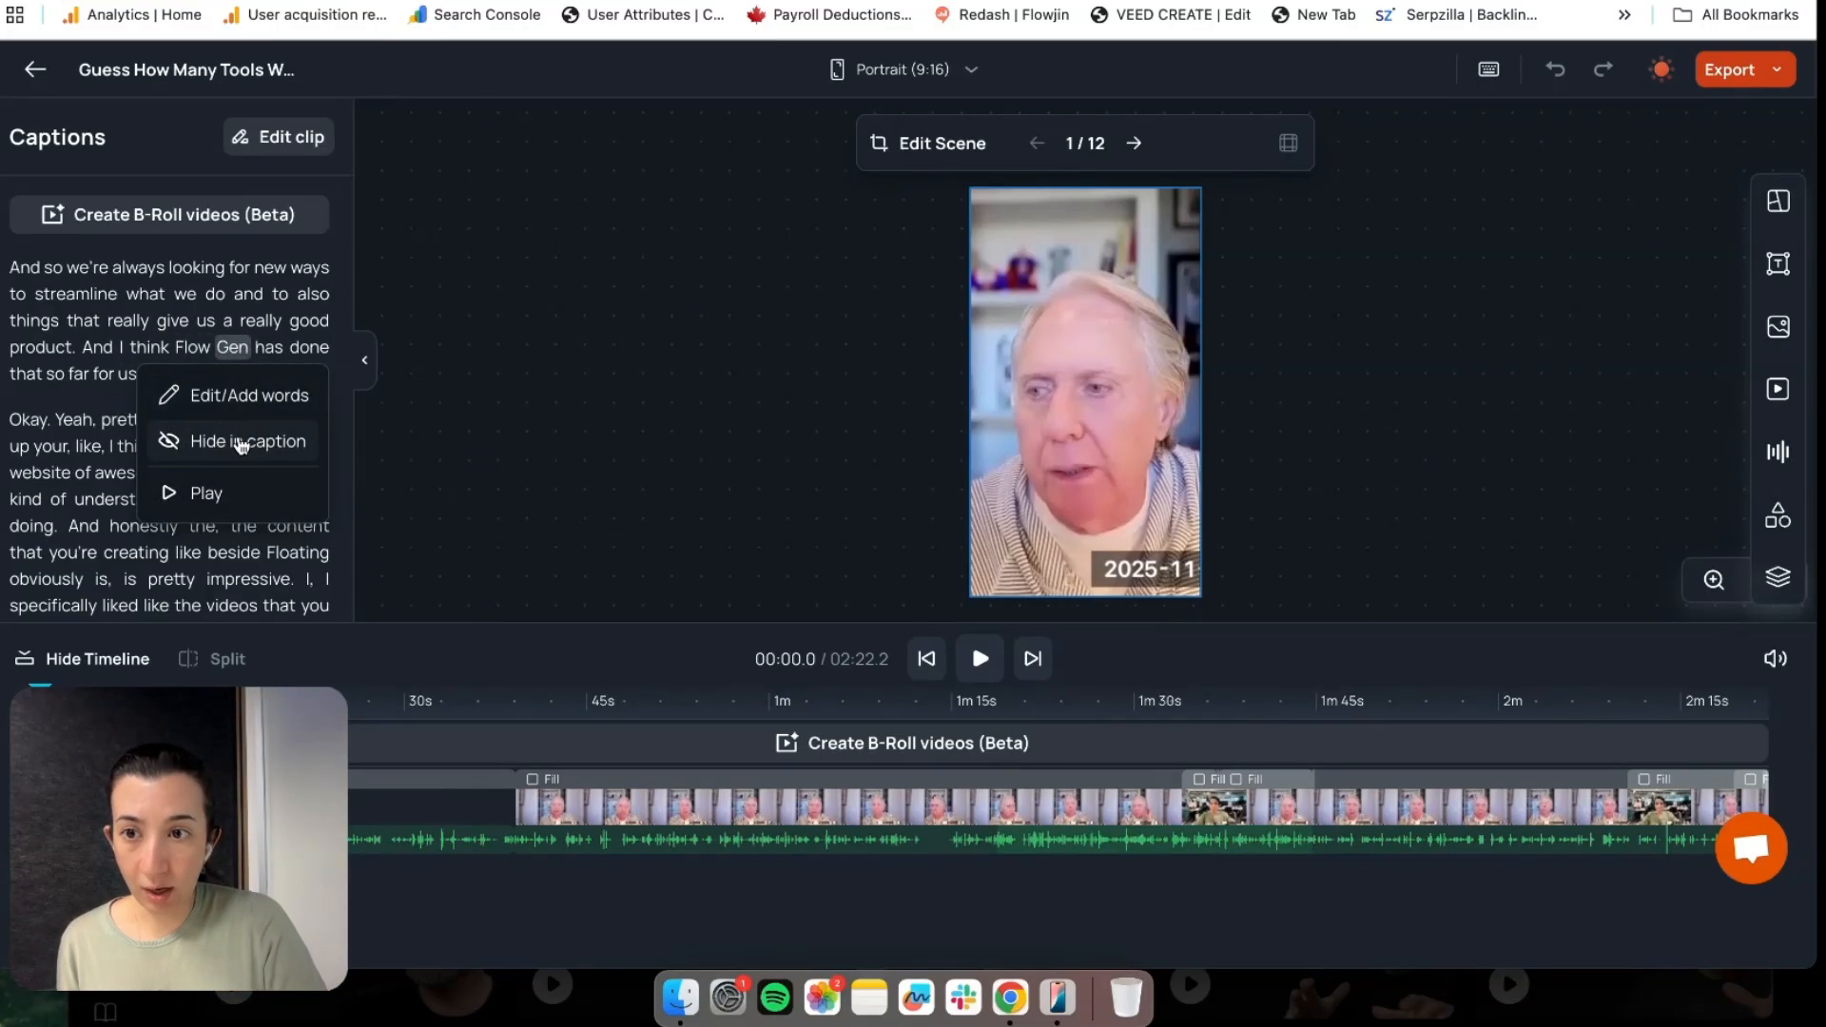
left_click(272, 442)
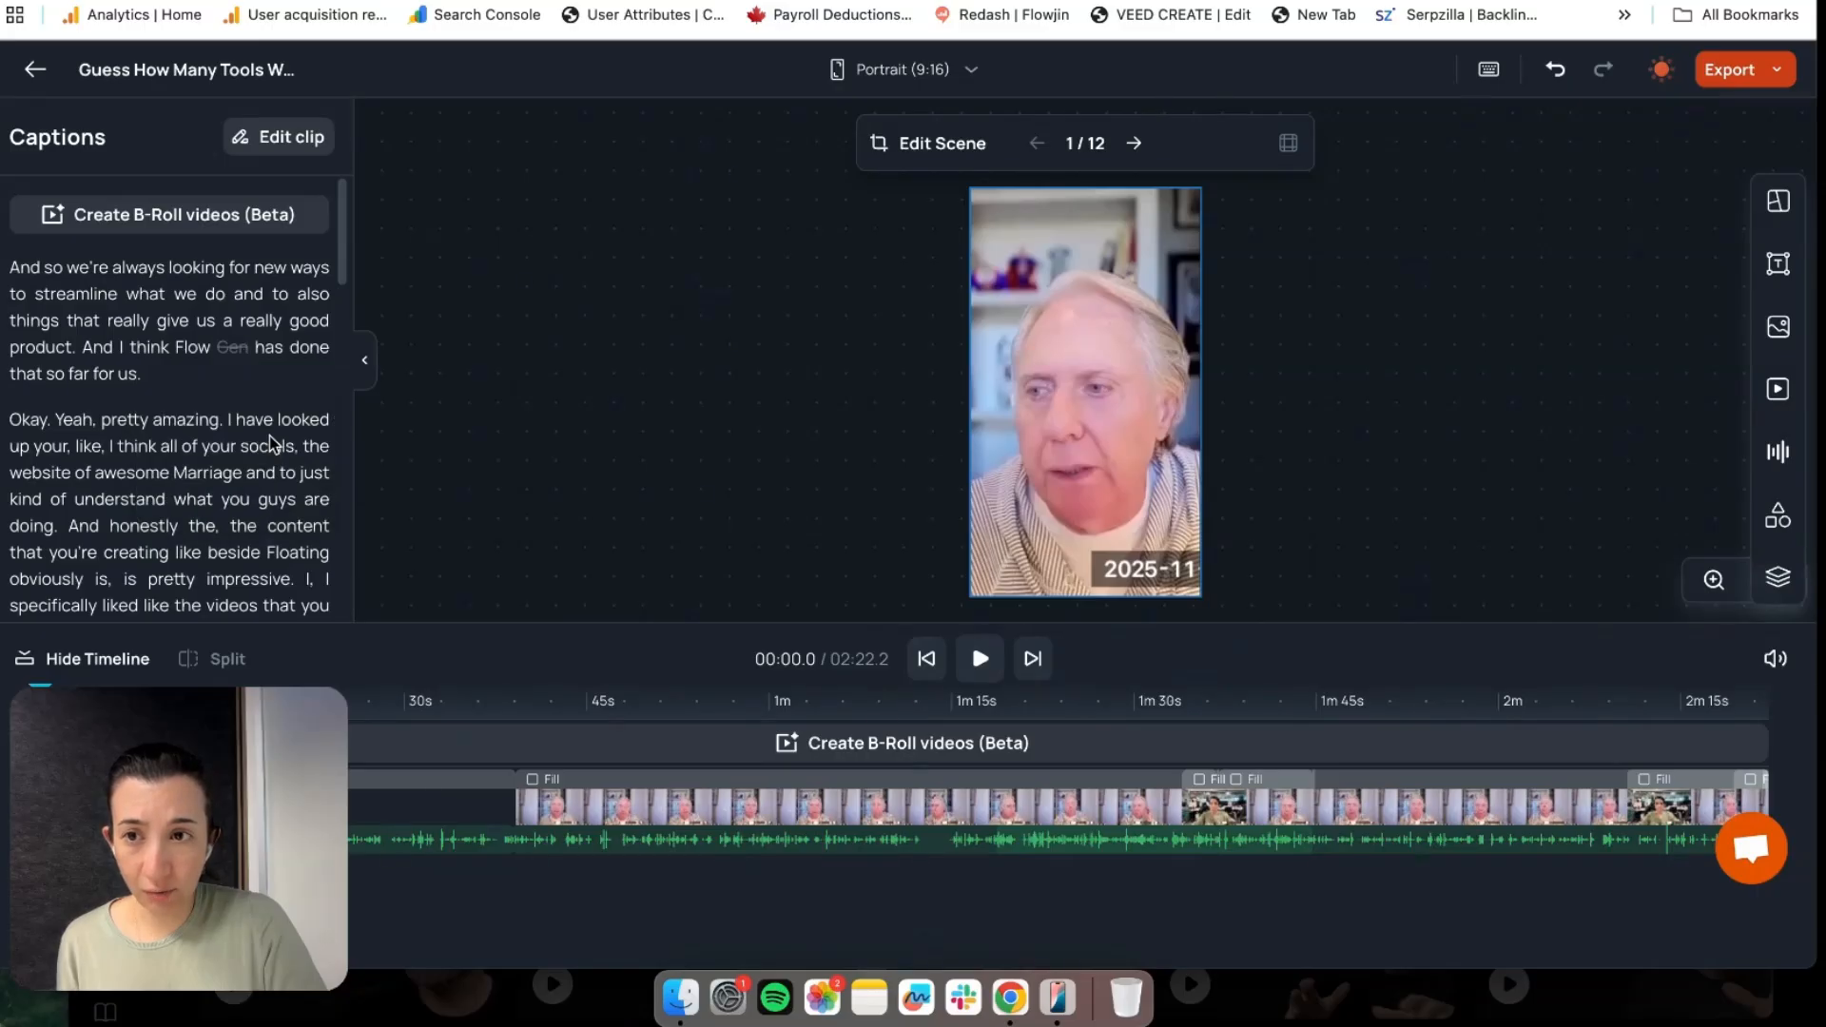
left_click(203, 356)
left_click(202, 395)
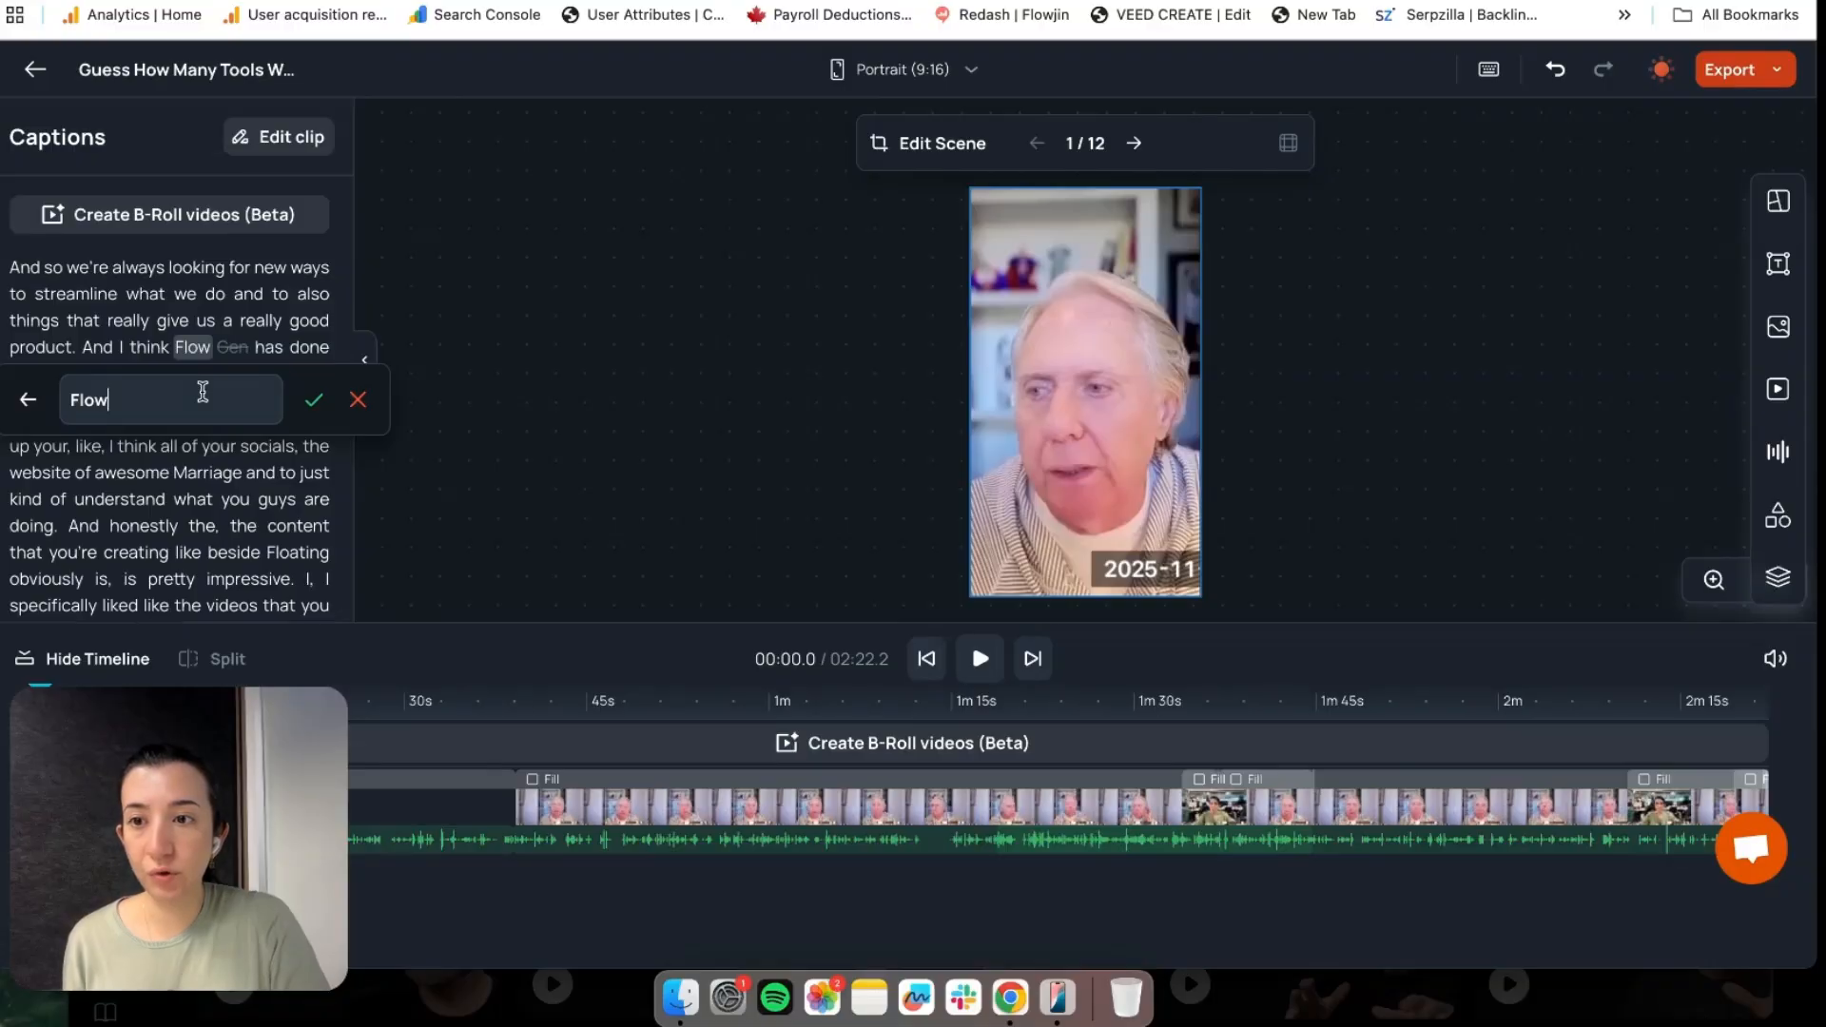
type("jin")
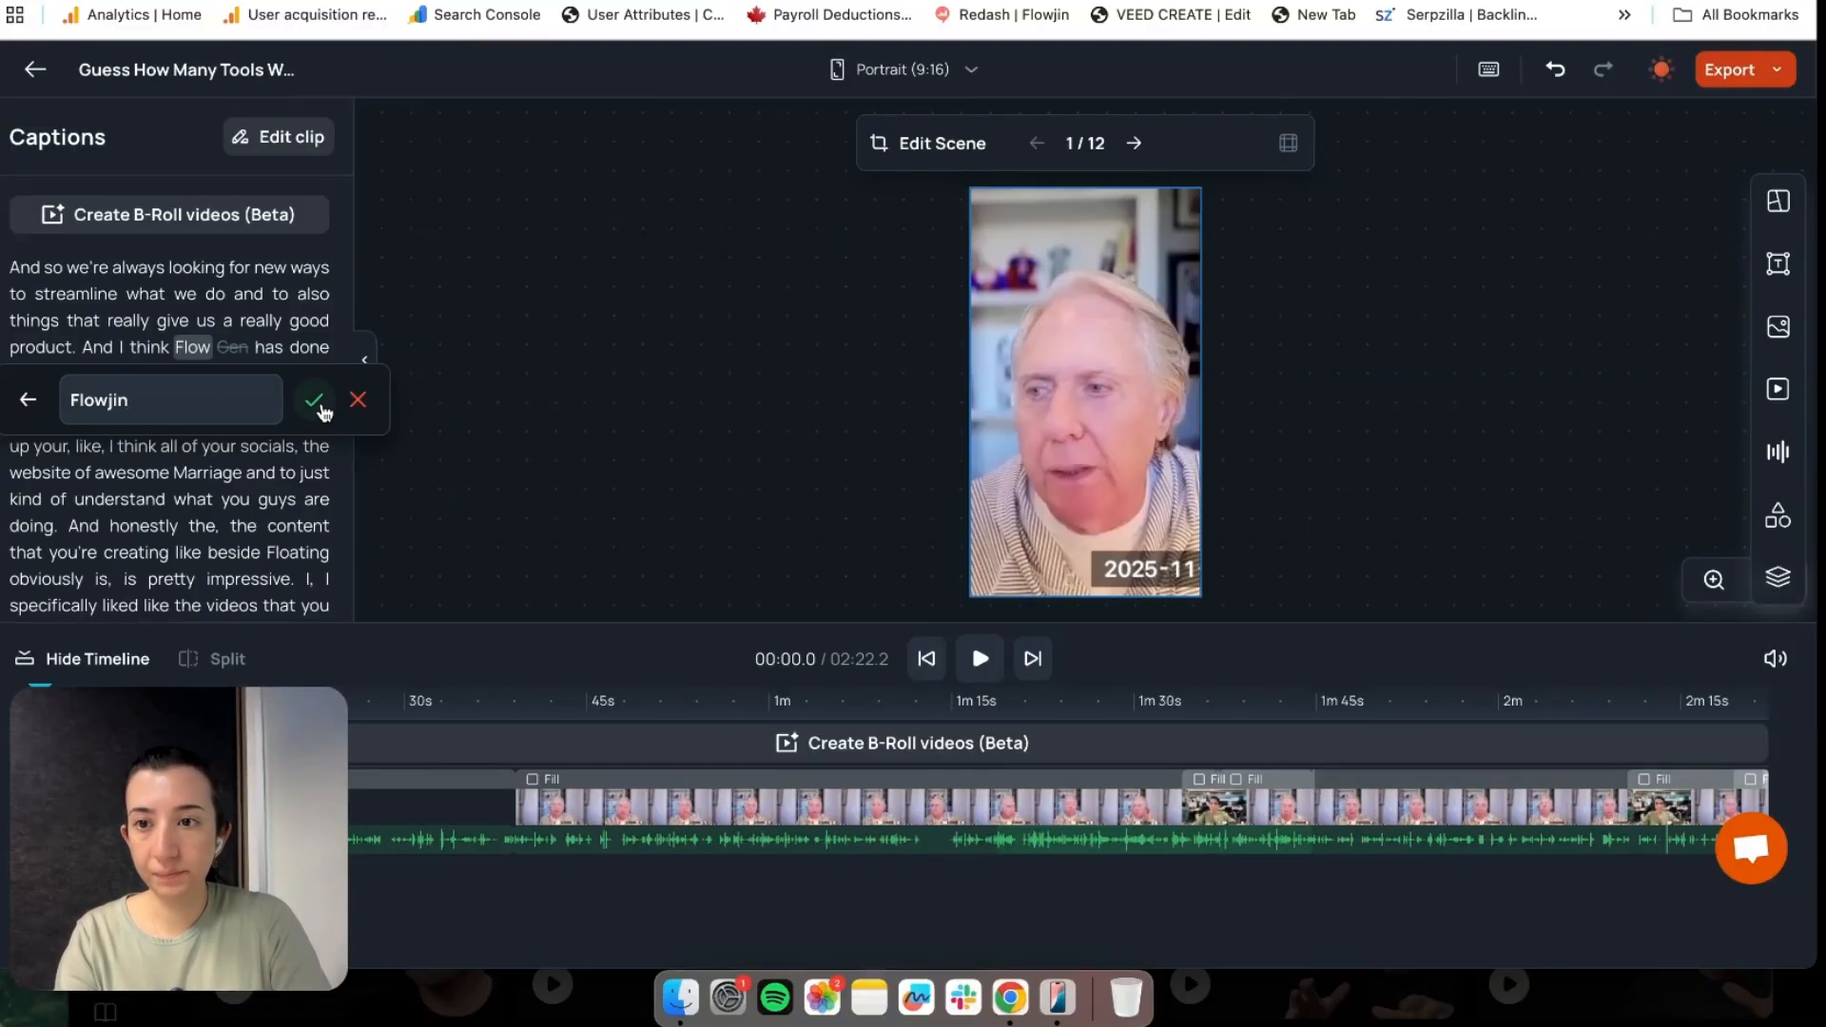
left_click(318, 405)
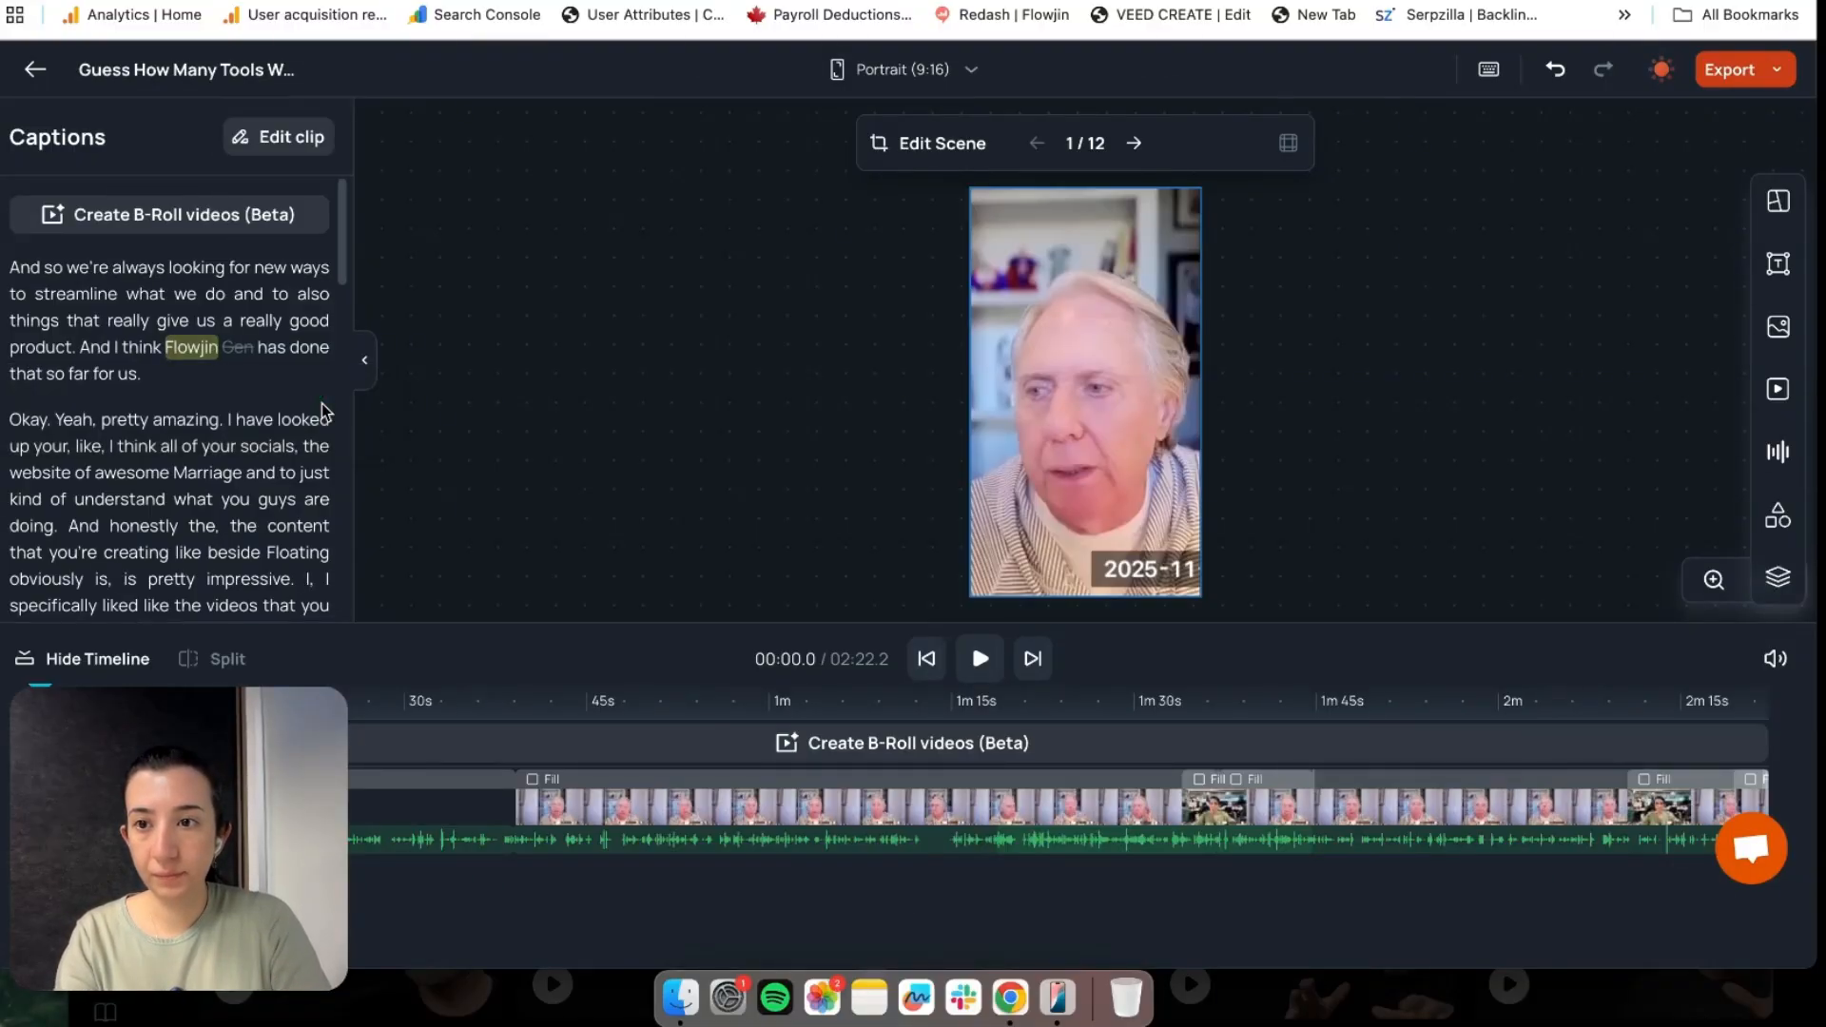
Preview the clip from the word 'And', pause at 00:12.7, and bring up options for 'impressive.'
left_click(88, 352)
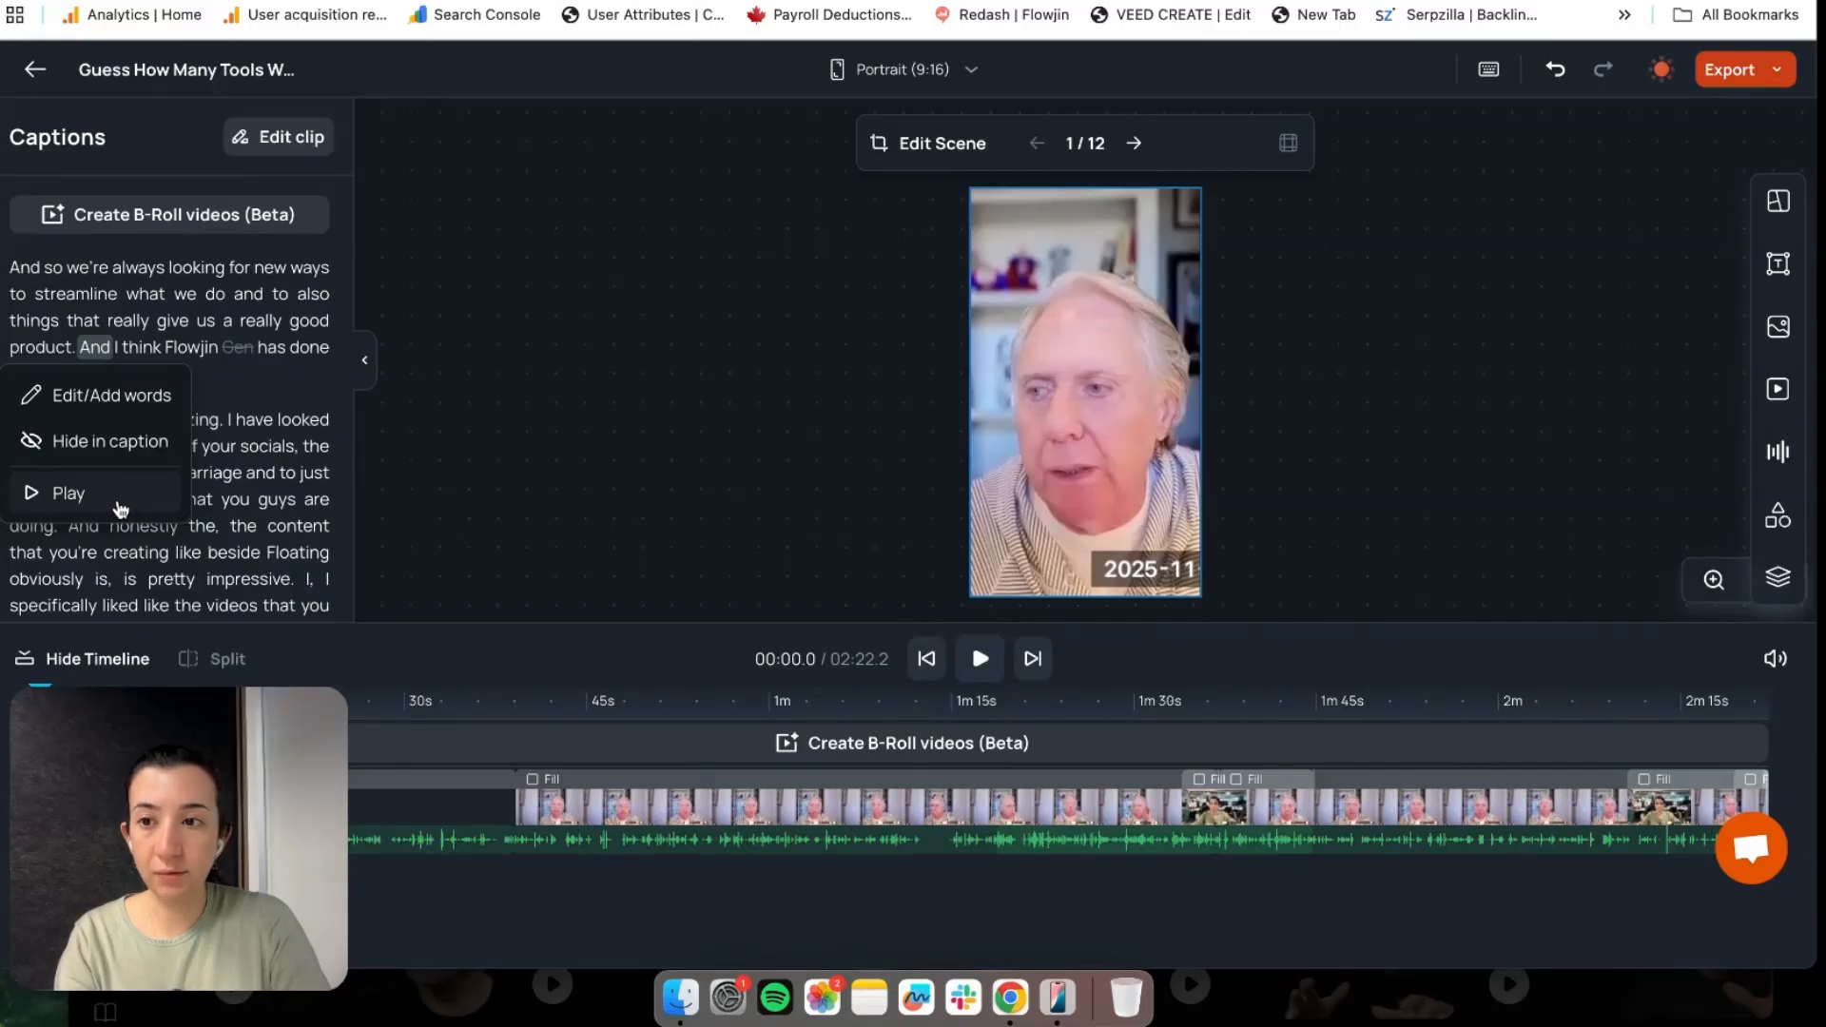
left_click(119, 509)
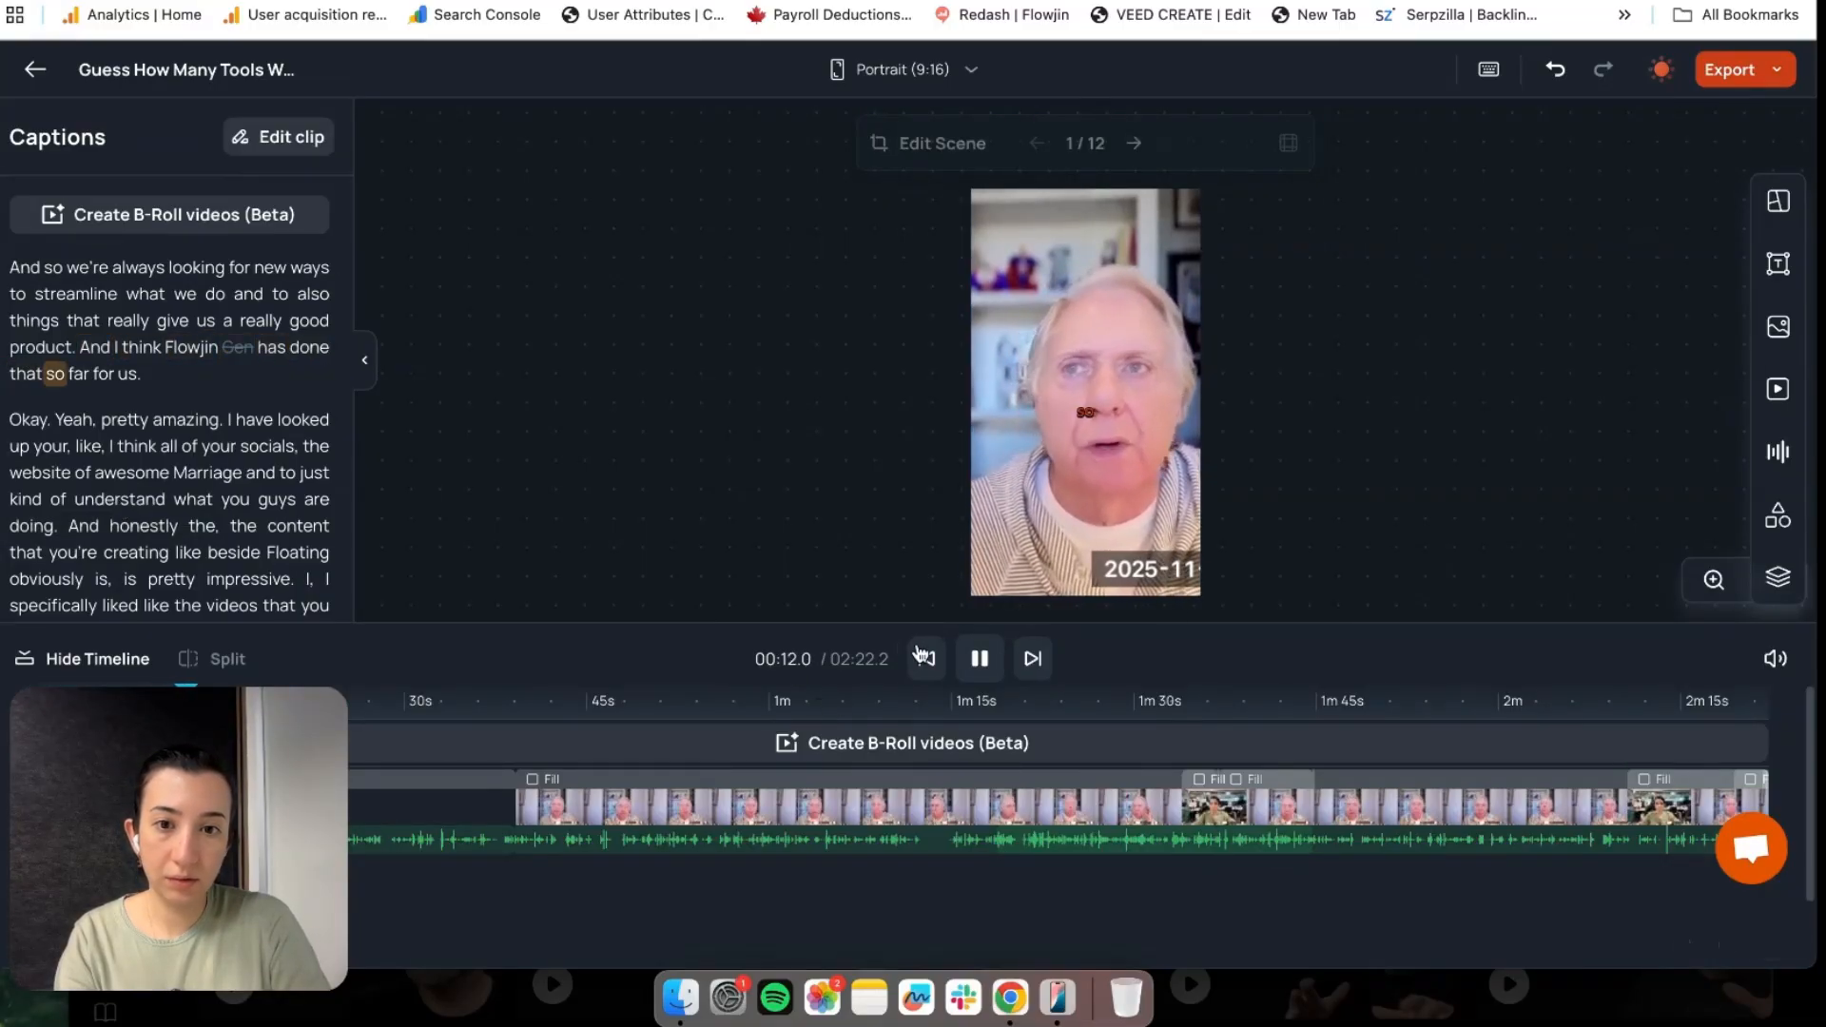
left_click(975, 660)
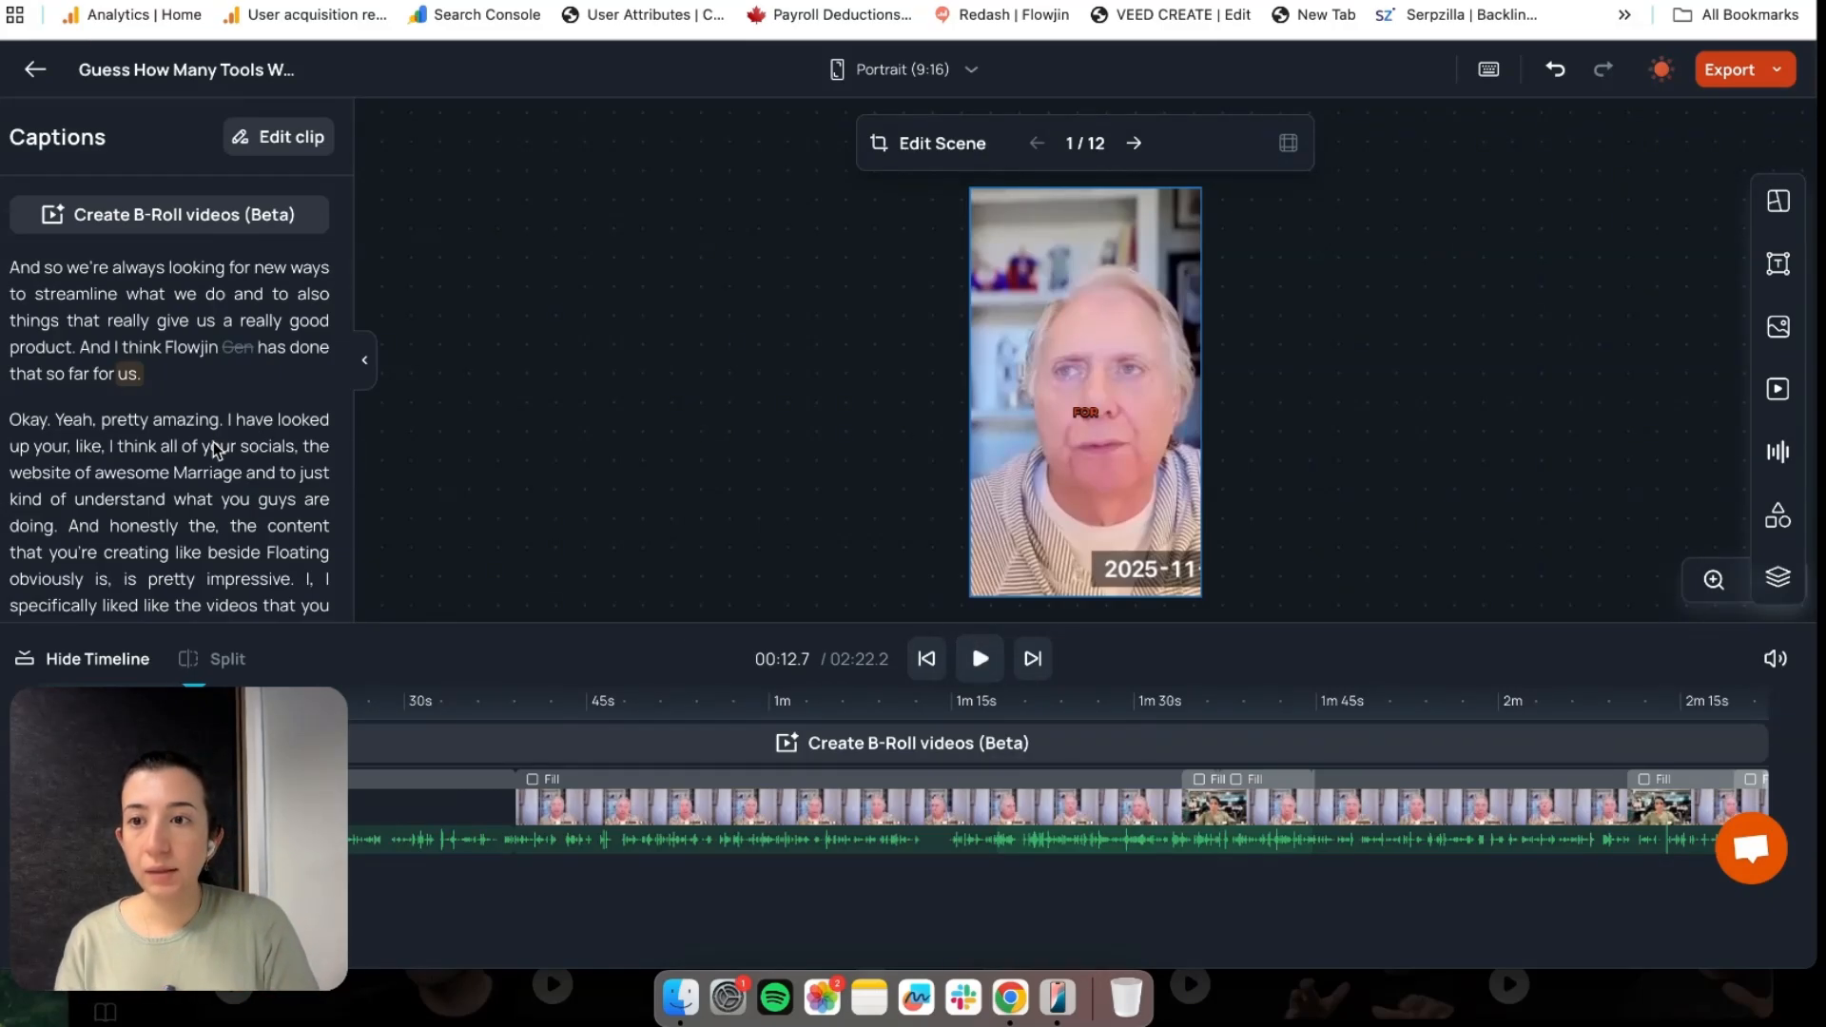
left_click(254, 579)
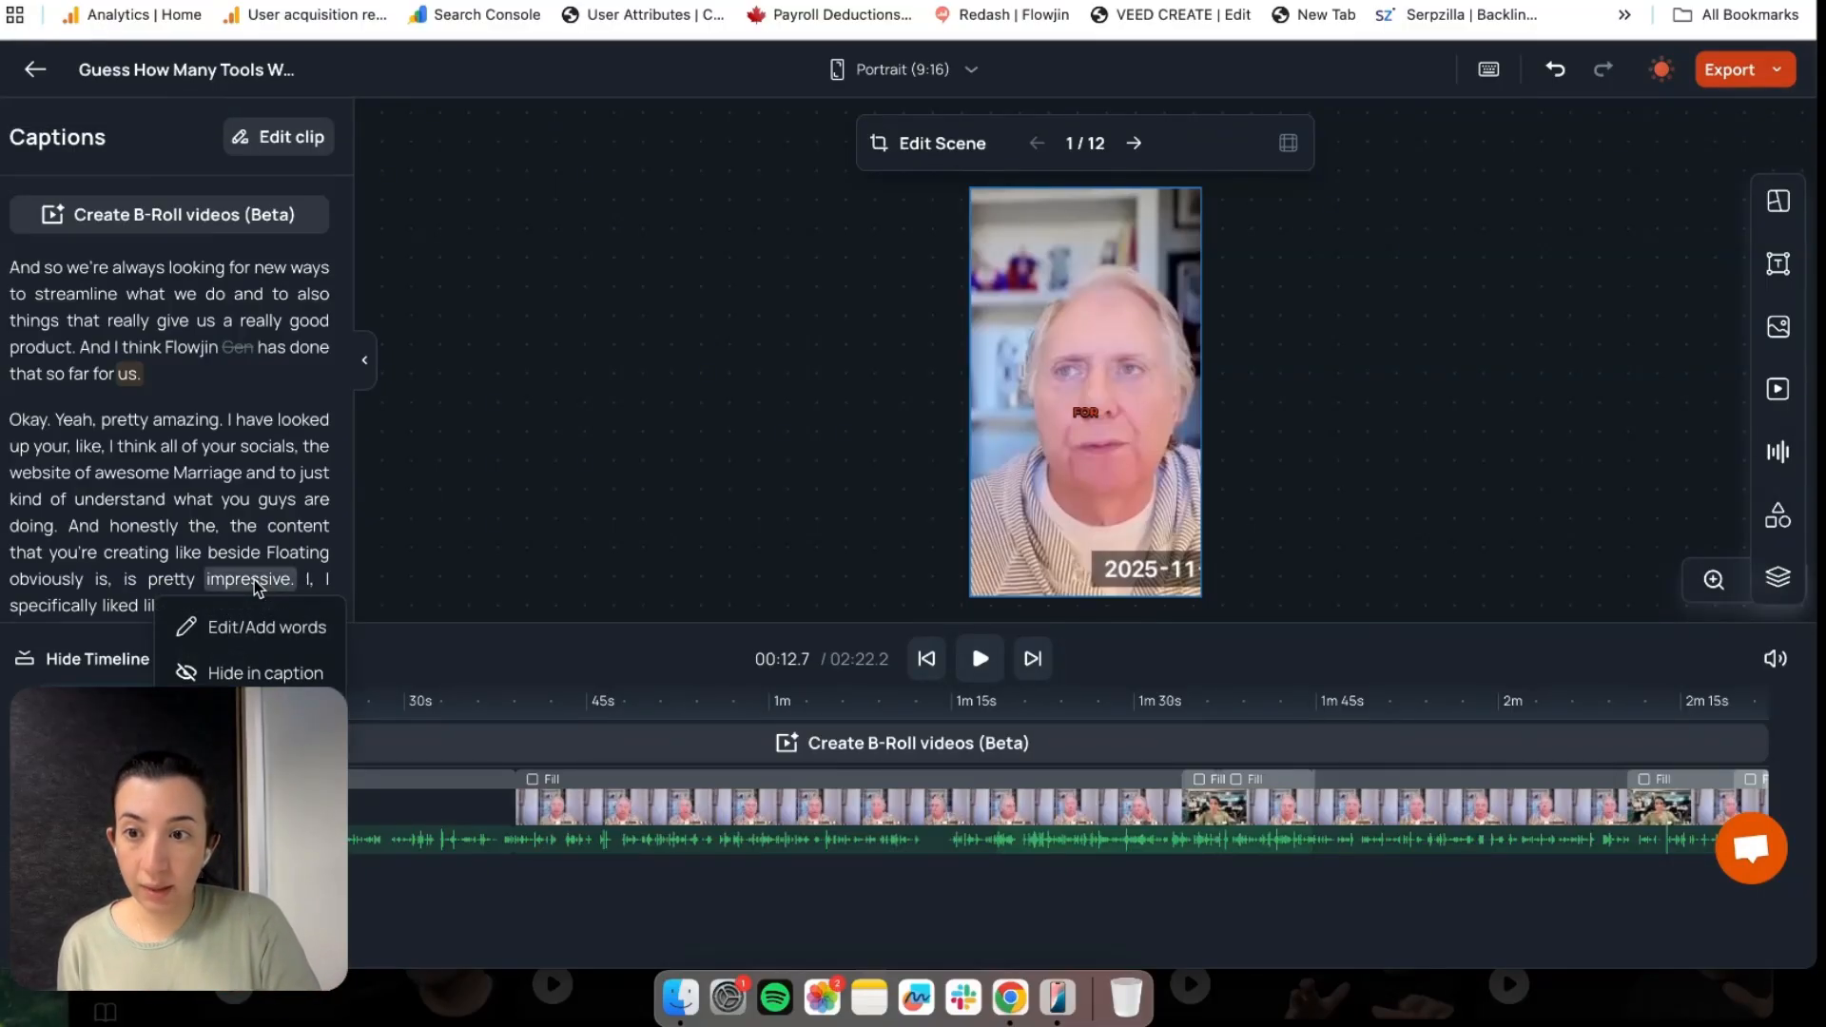
Change the caption word 'impressive.' to 'impressive' by deleting its final period
left_click(321, 630)
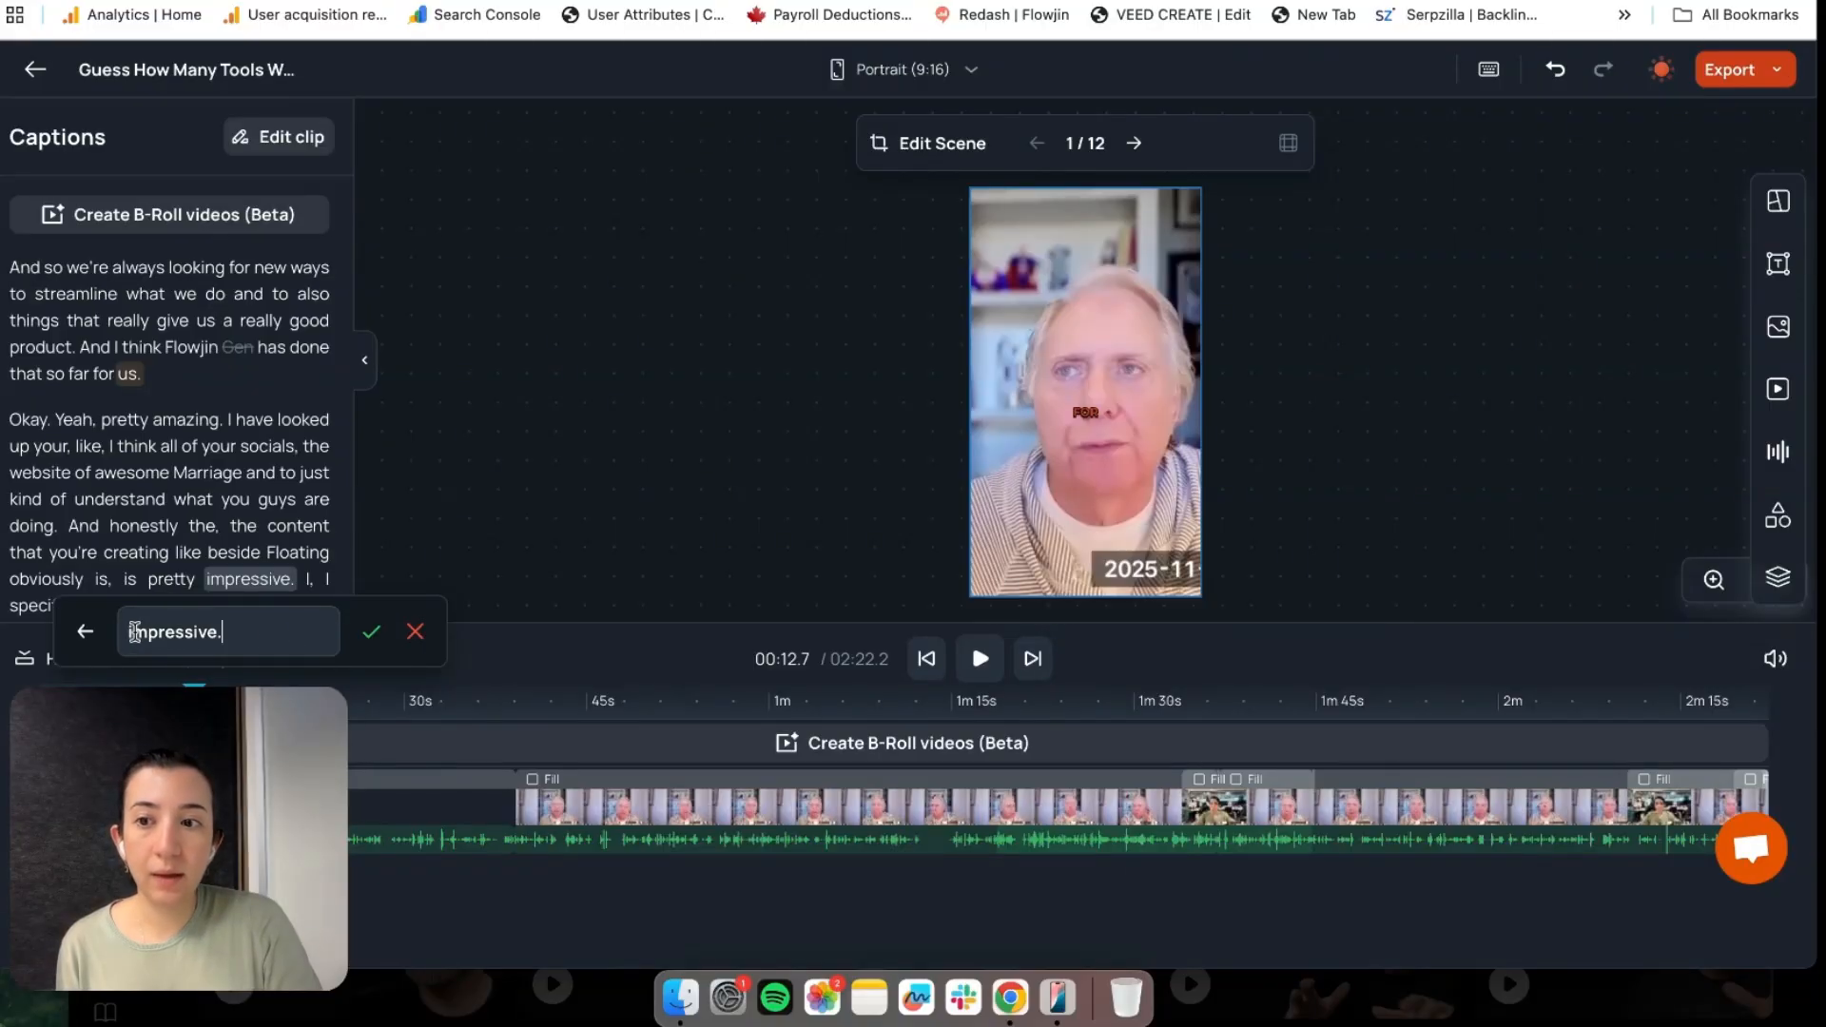
key("BackSpace")
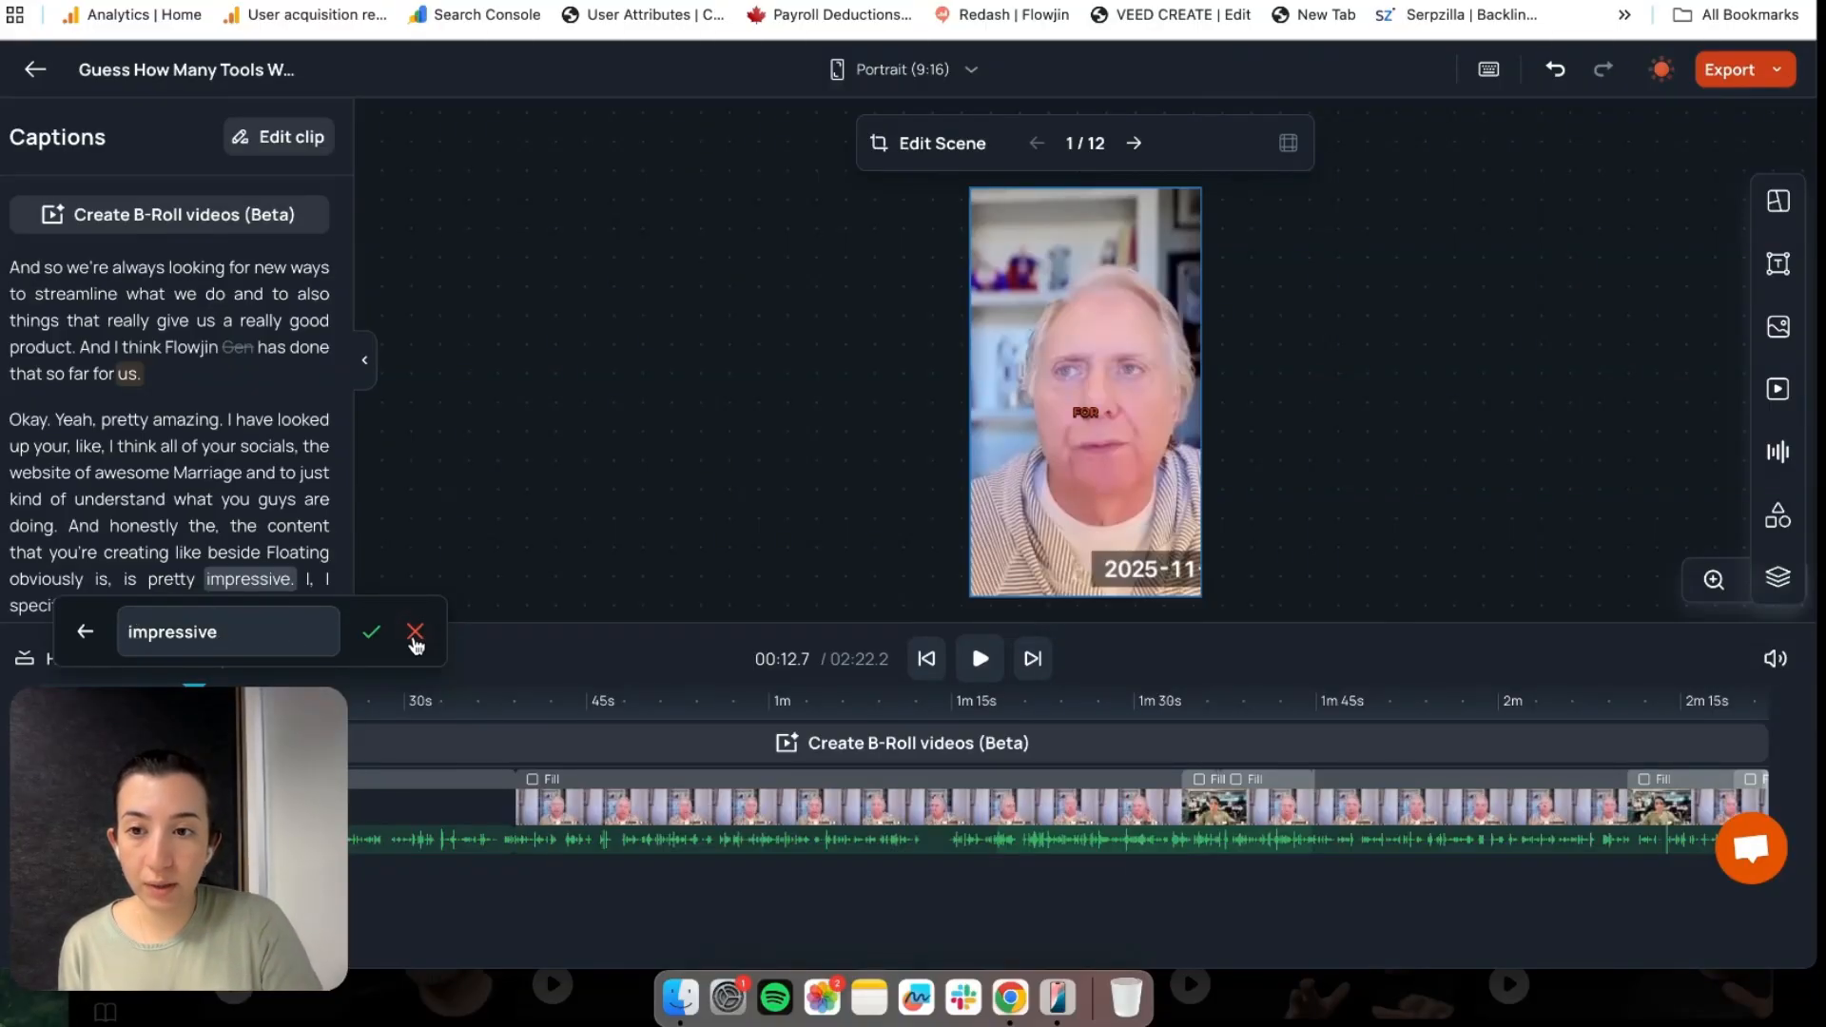
left_click(373, 643)
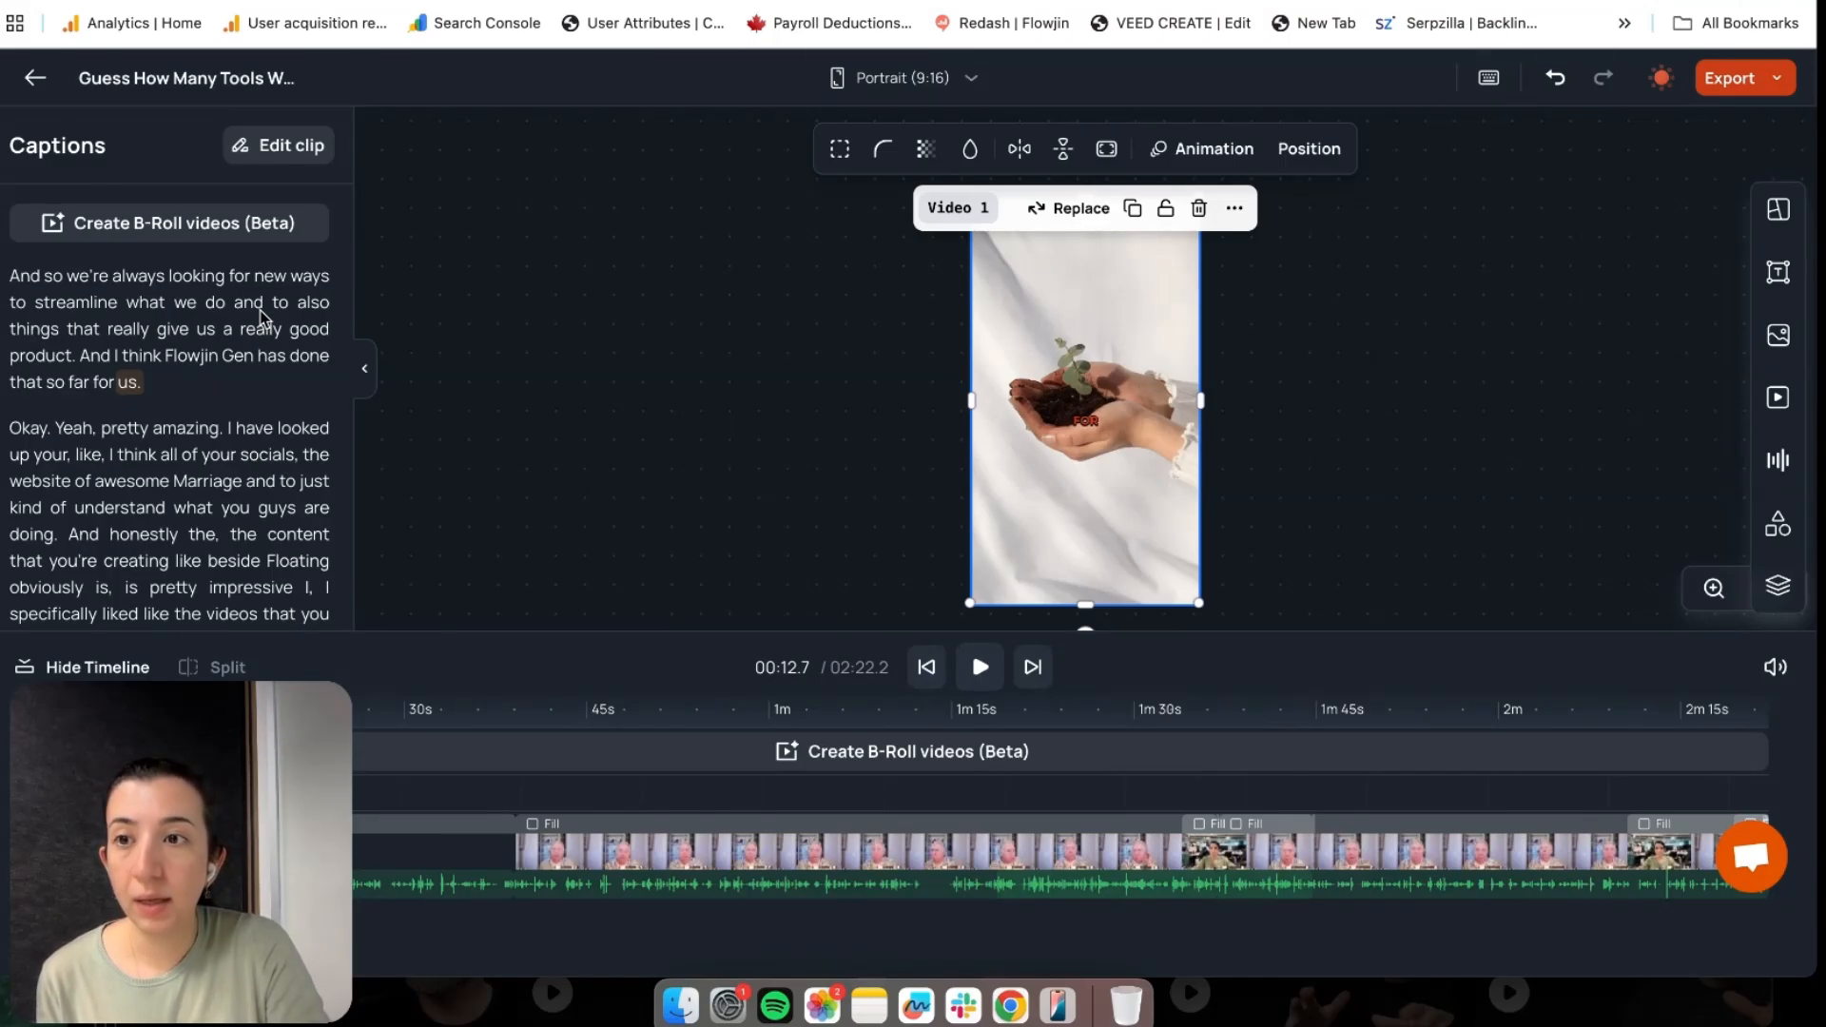
Select the first transcript paragraph and hide it from the captions
left_click_drag(13, 275, 157, 387)
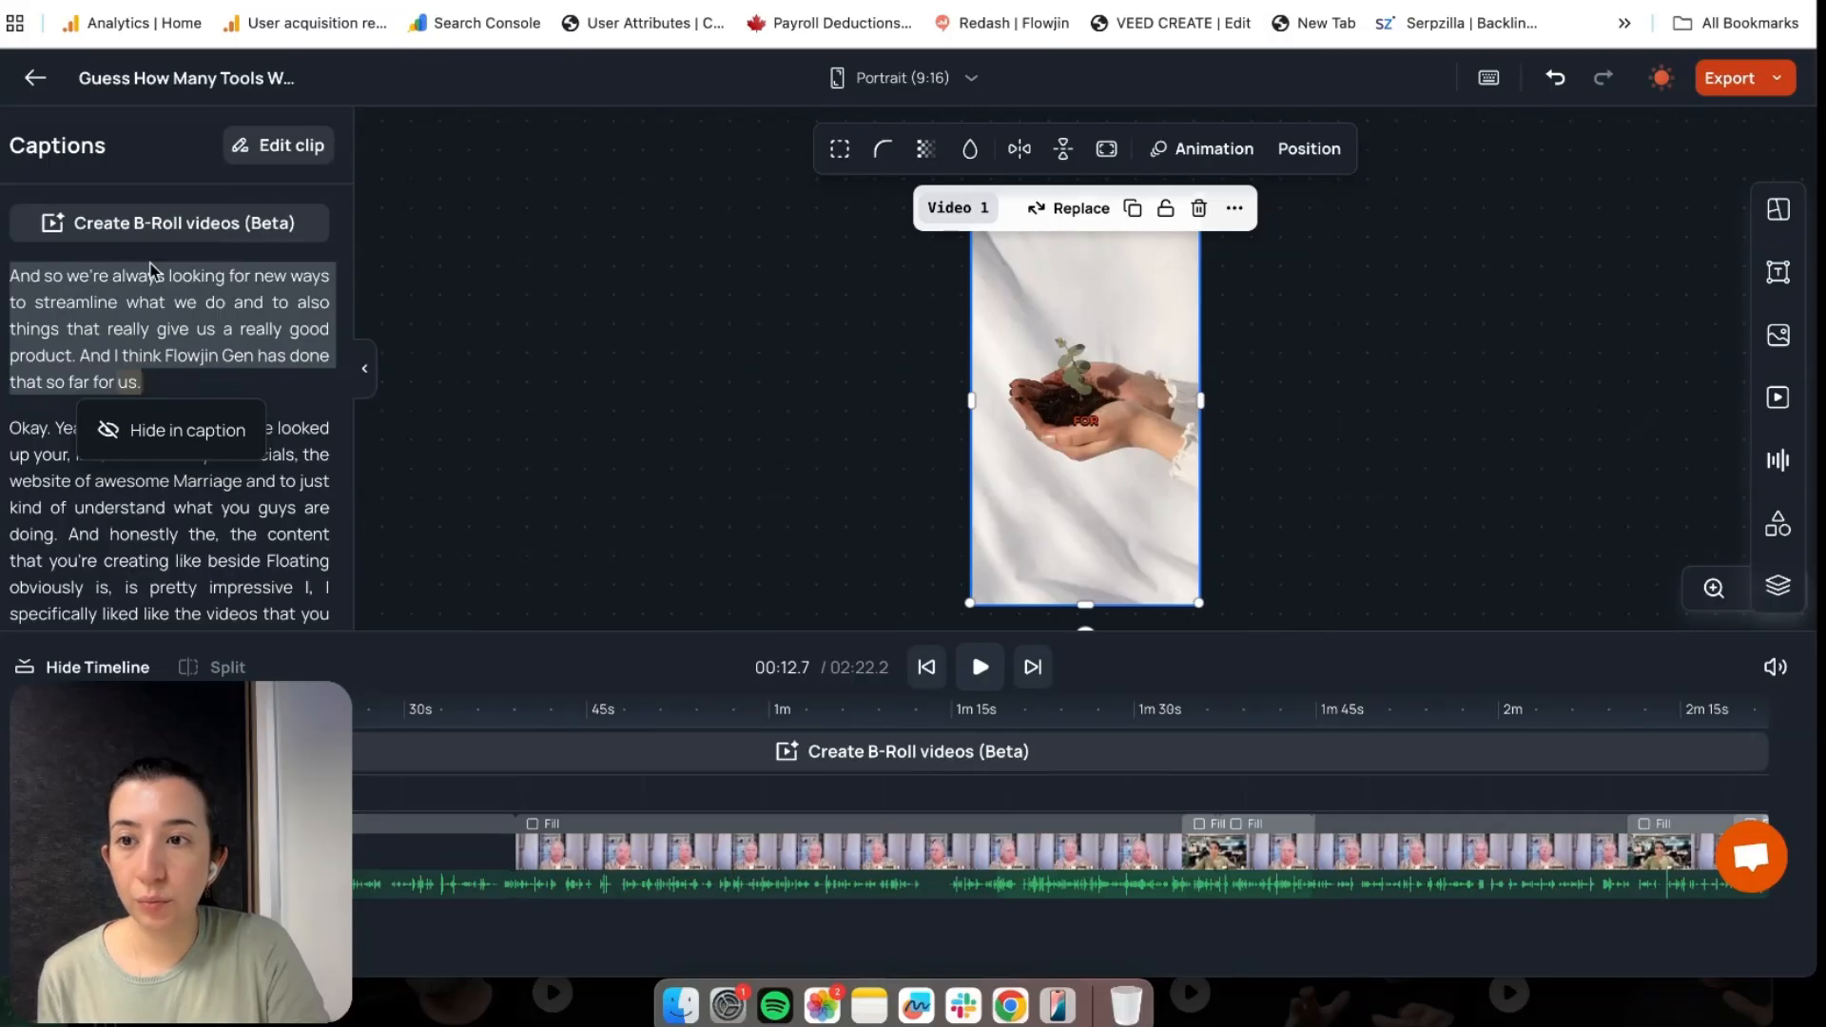
left_click(211, 434)
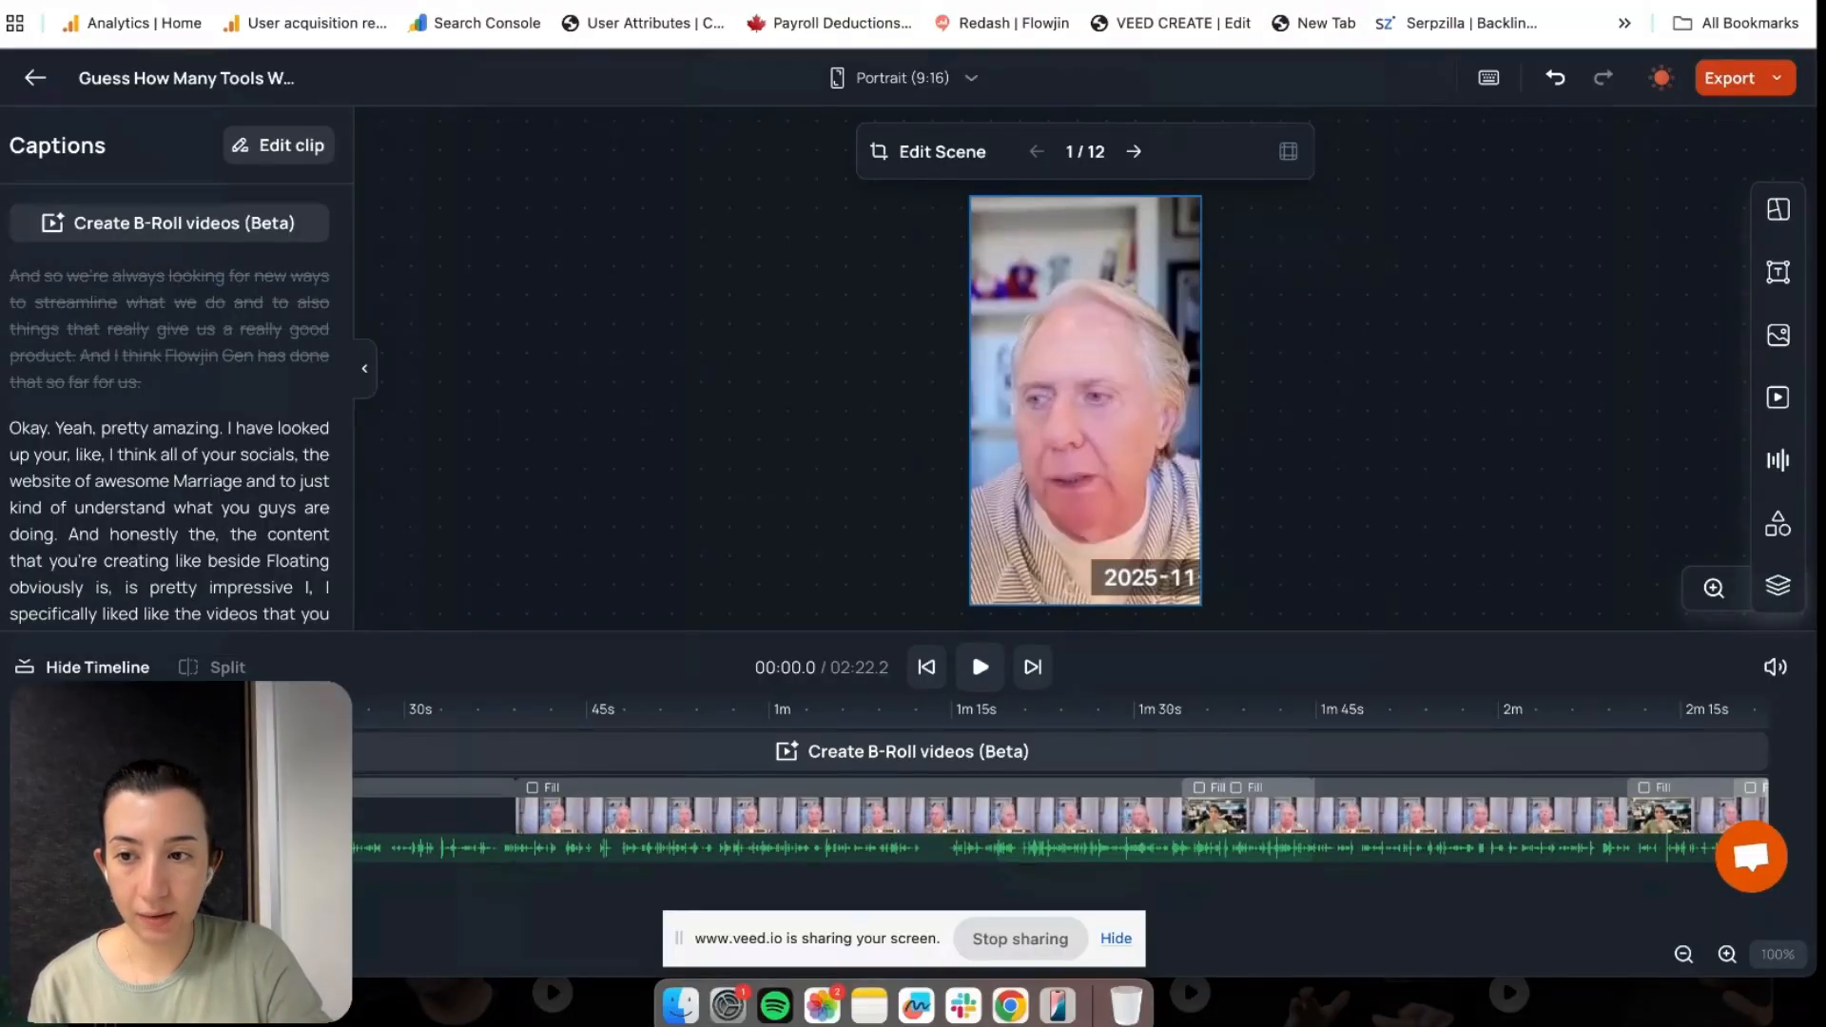
Scrub into the clip and edit scene 1 of 12 in the scene editor
mouse_move(39, 709)
left_mouse_down()
mouse_move(251, 710)
mouse_move(39, 709)
mouse_move(75, 709)
left_mouse_up()
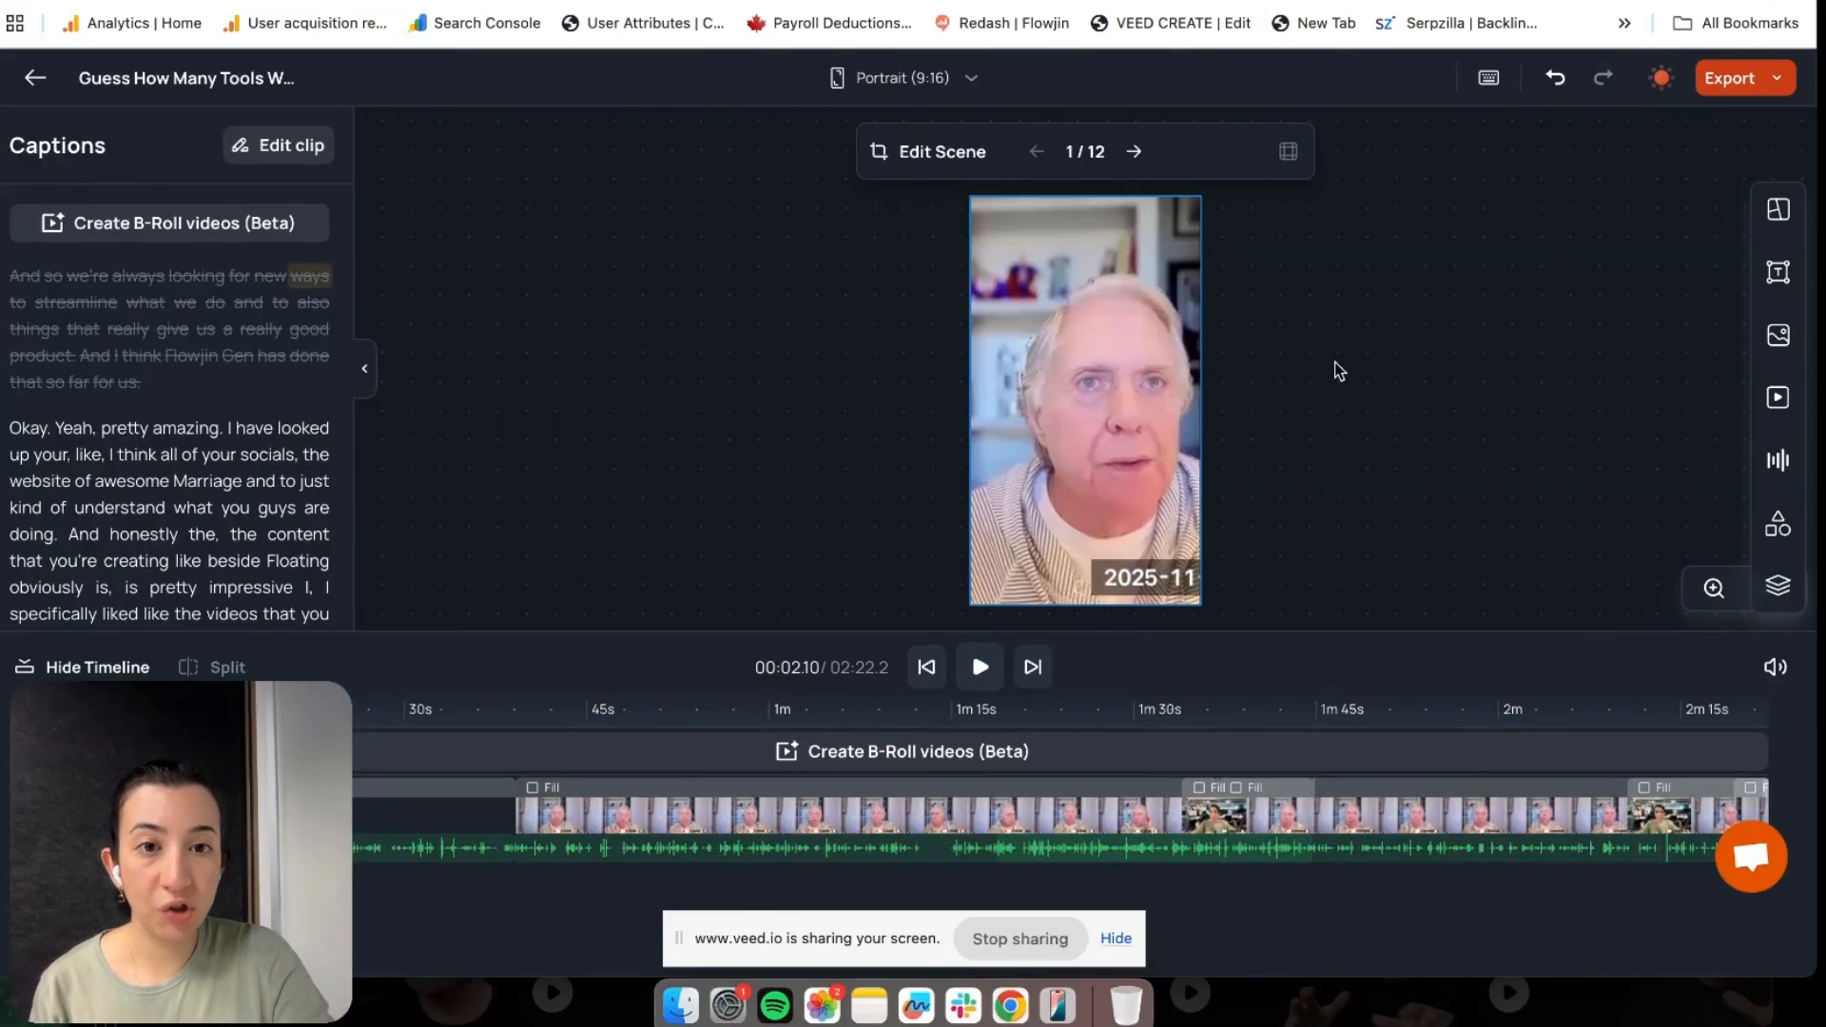
left_click(918, 156)
Try the Split layout on scene 1, then revert it to the Fill layout
left_click(918, 156)
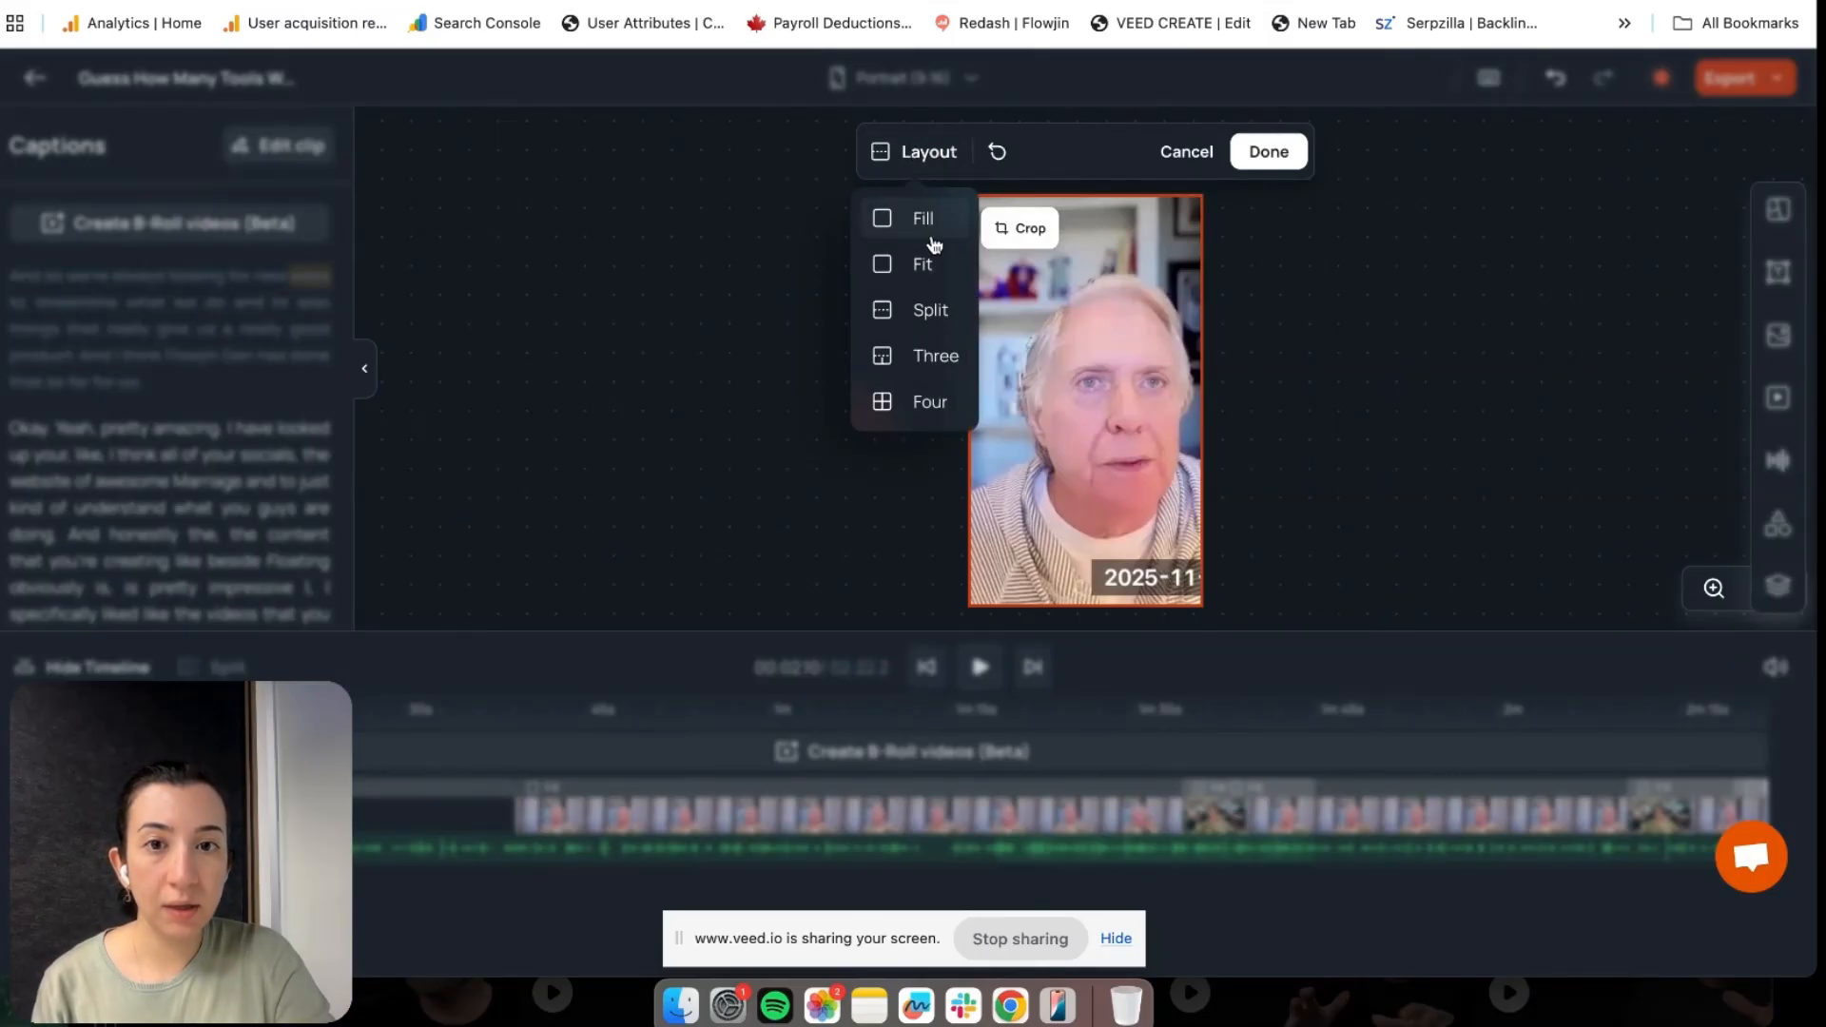
left_click(923, 311)
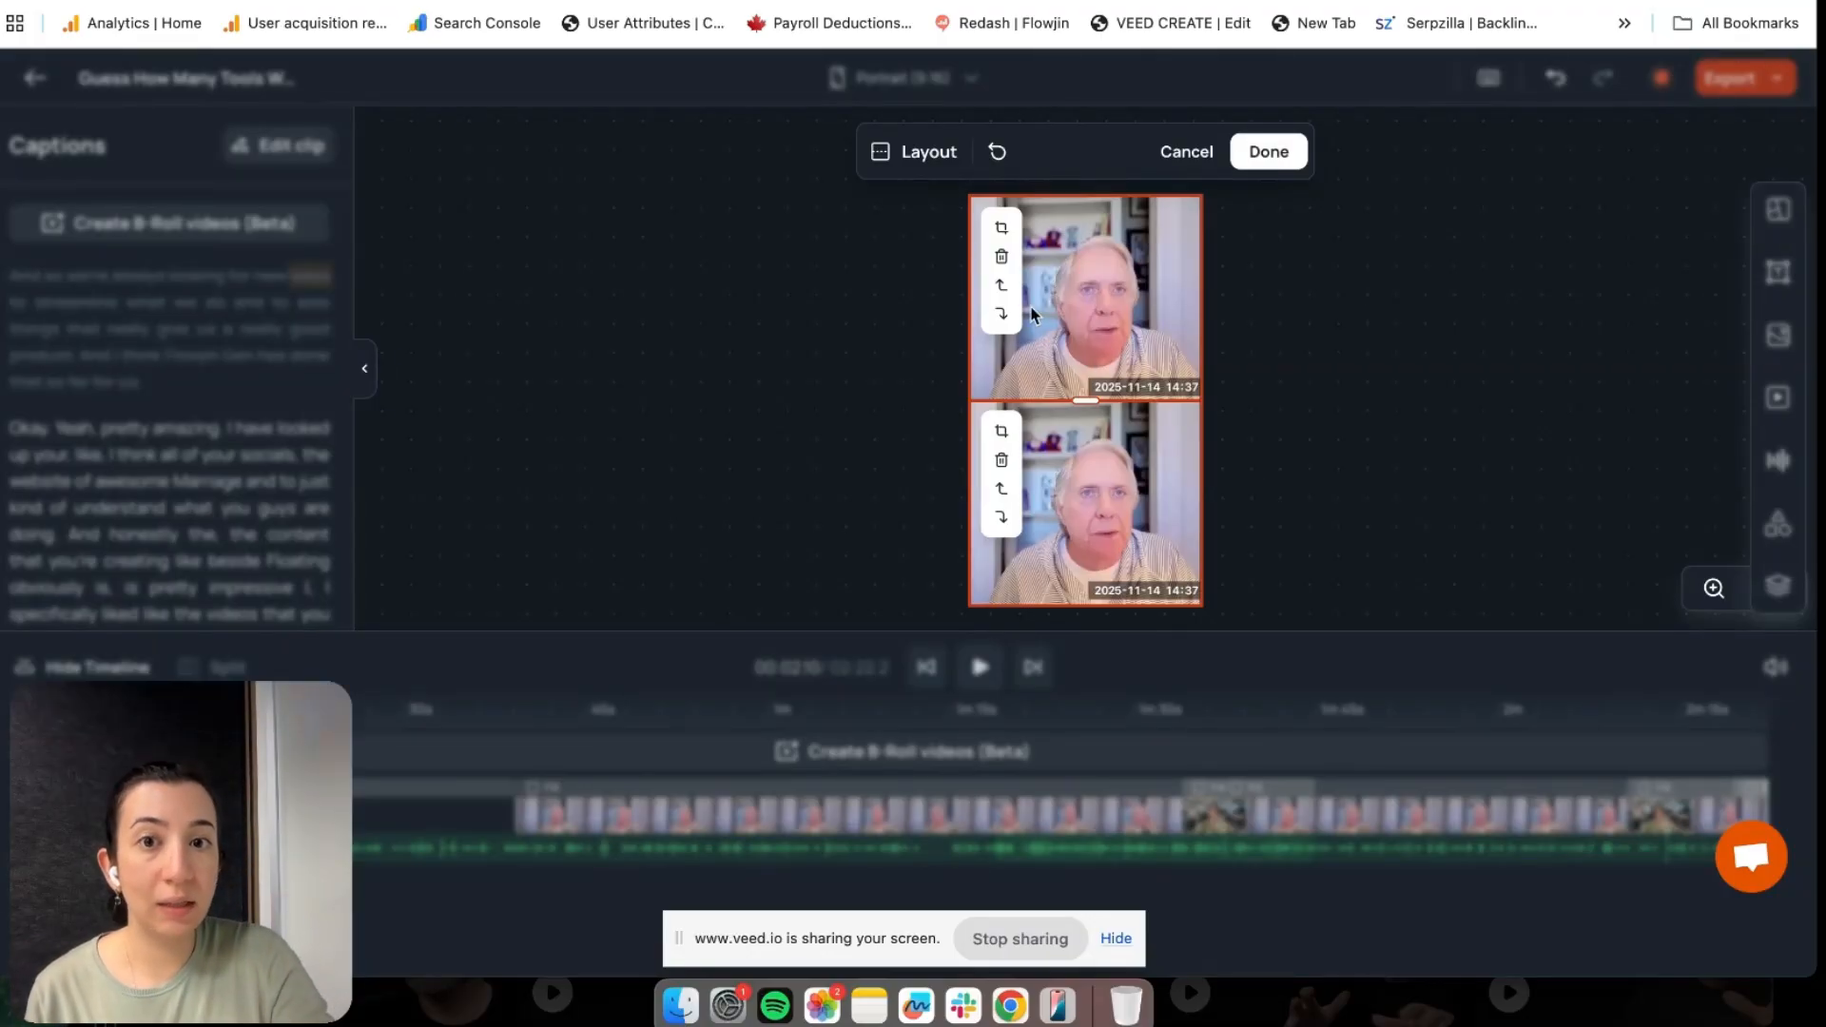
left_click(915, 154)
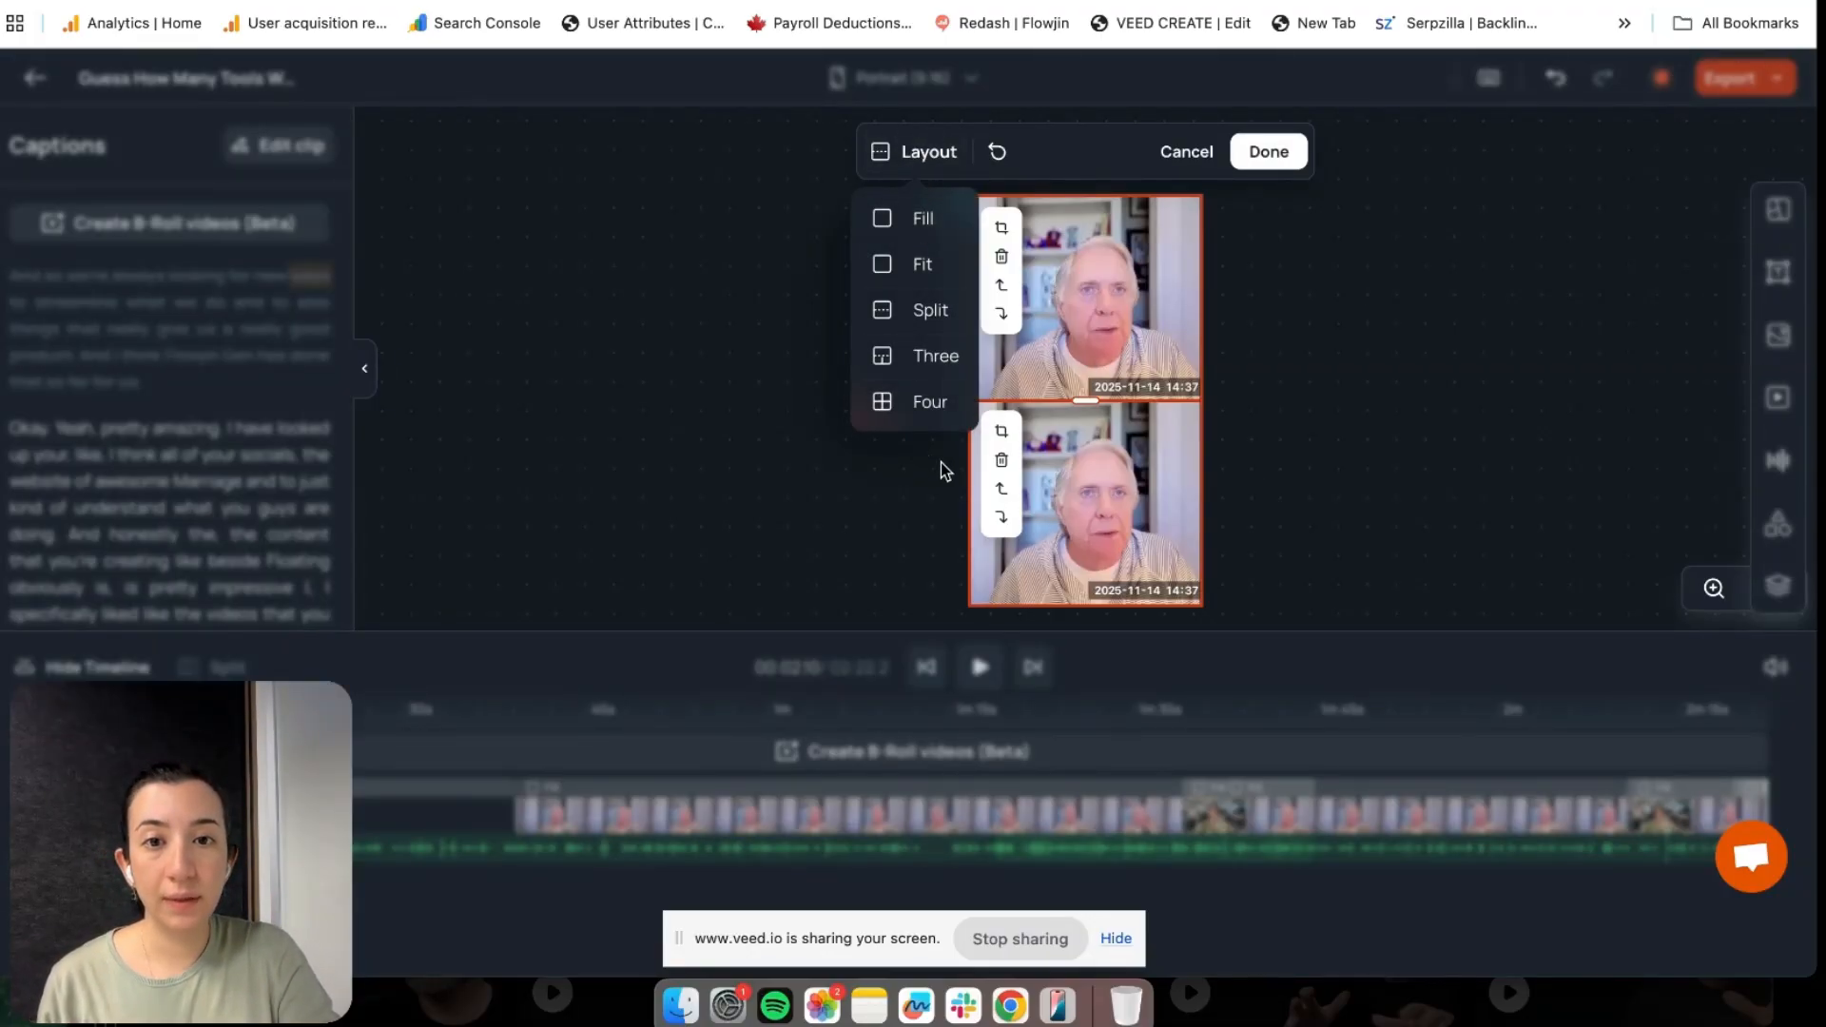
left_click(1274, 155)
left_click(1267, 152)
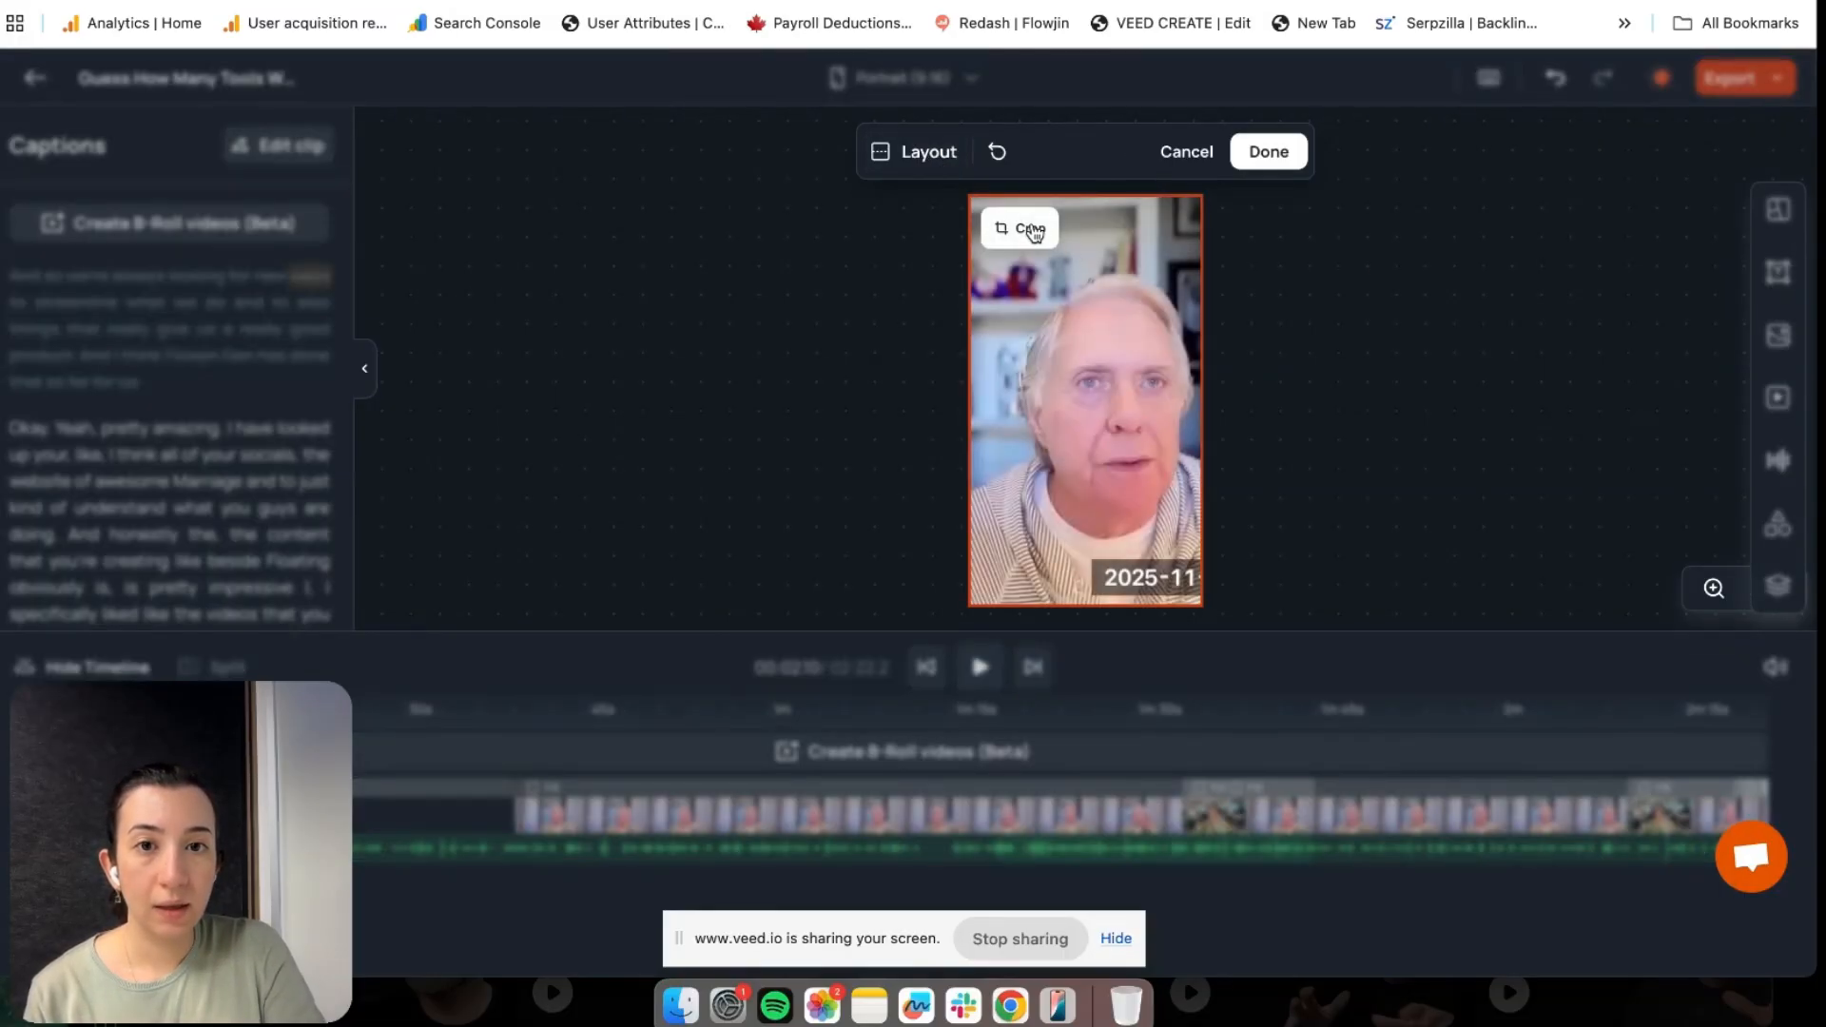
Shift and shrink the speaker clip's crop box slightly, then apply it
left_click(1026, 232)
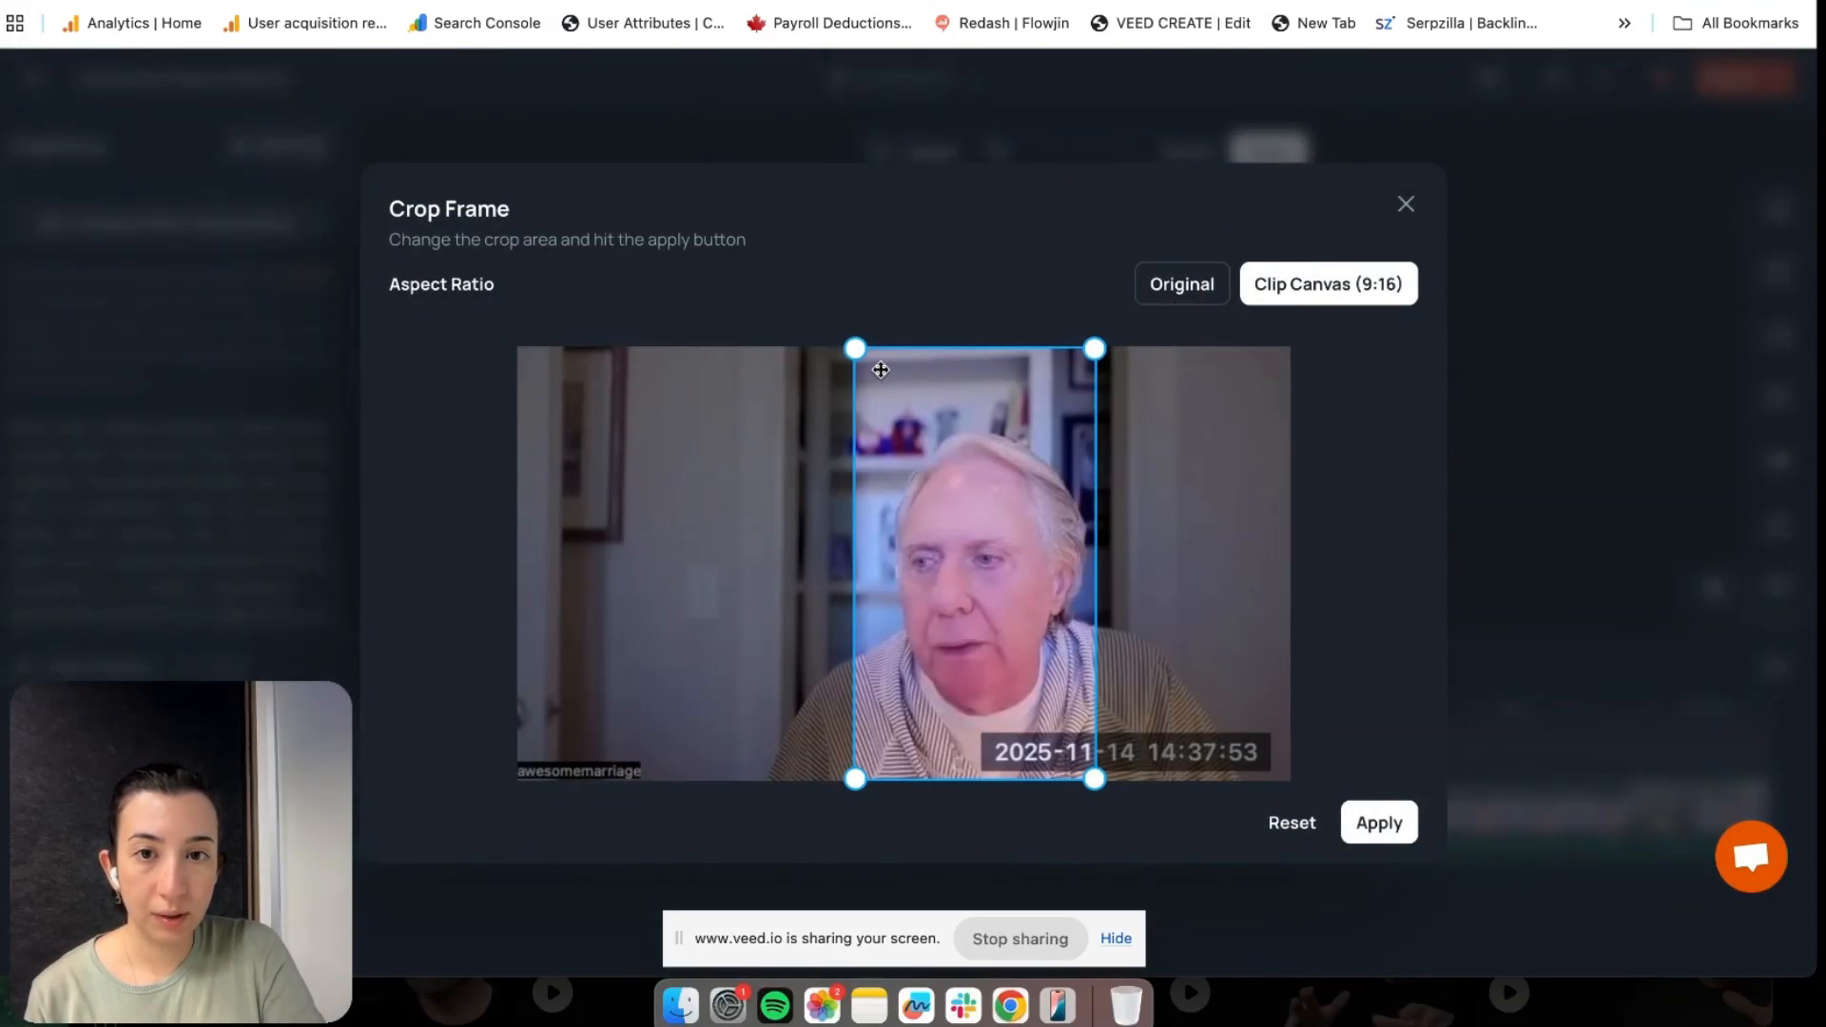
left_click_drag(994, 480, 1009, 480)
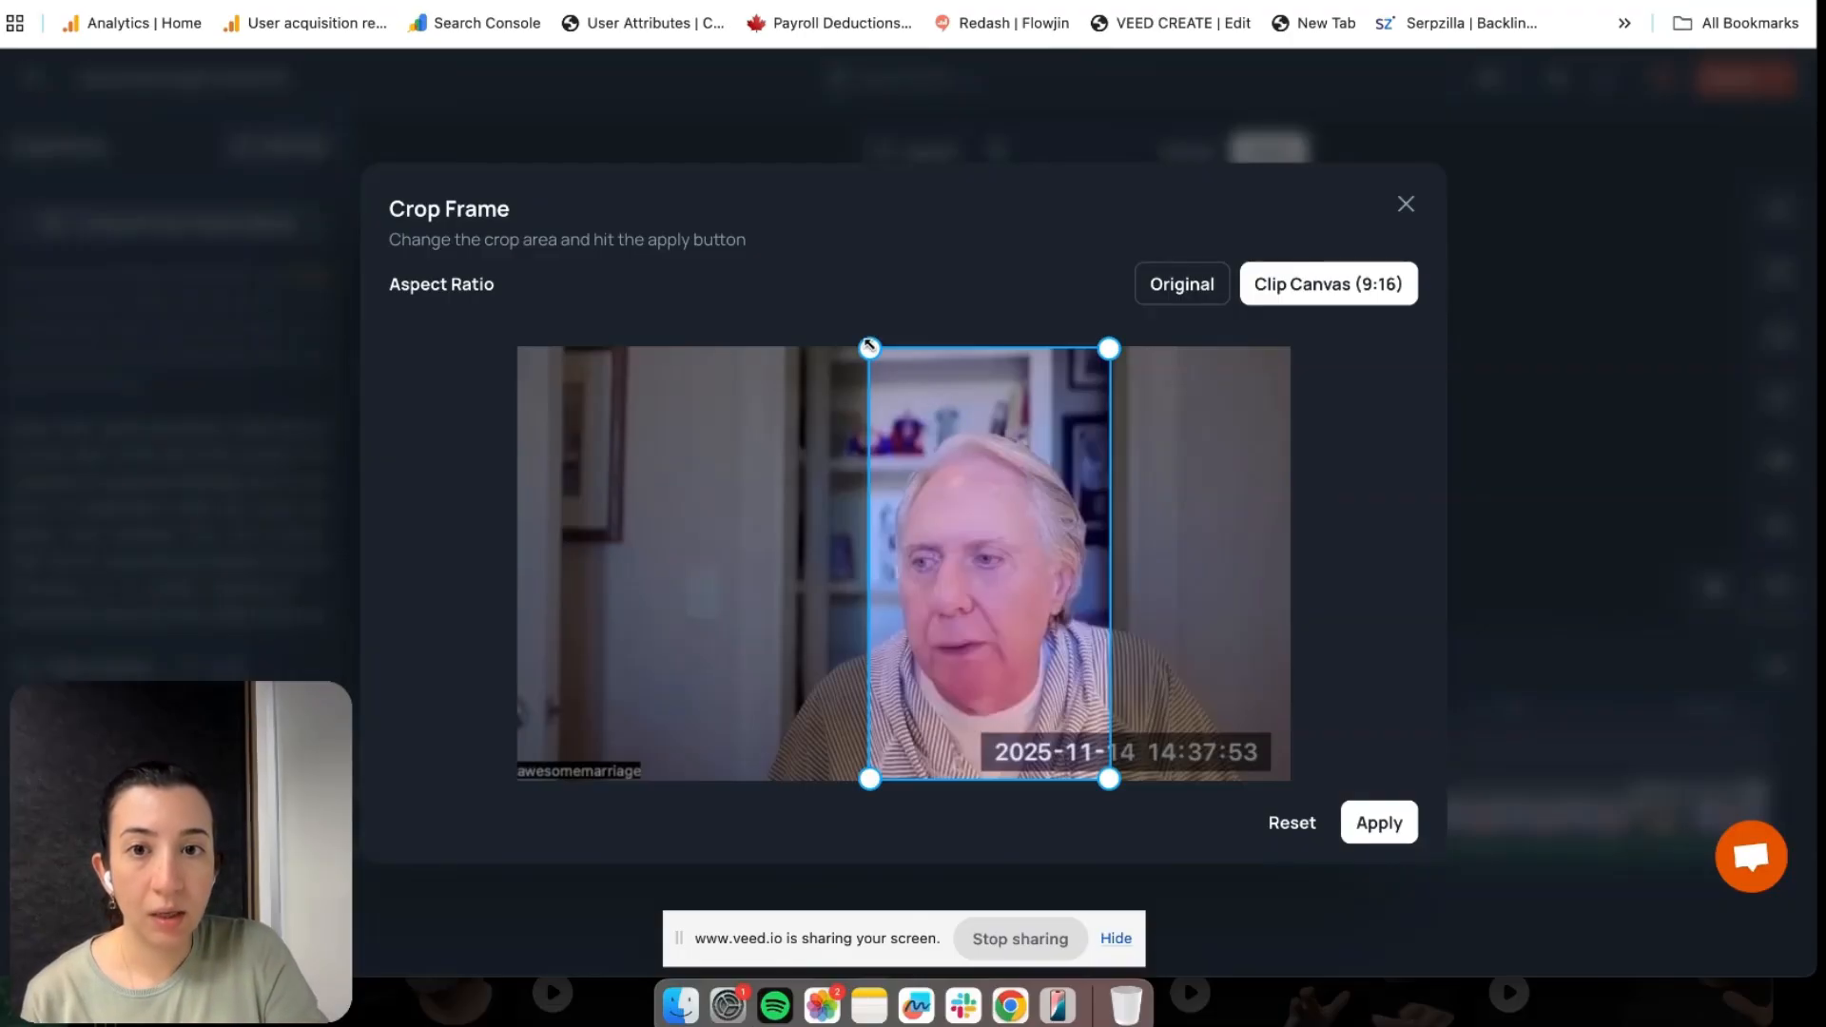
left_click_drag(869, 348, 969, 461)
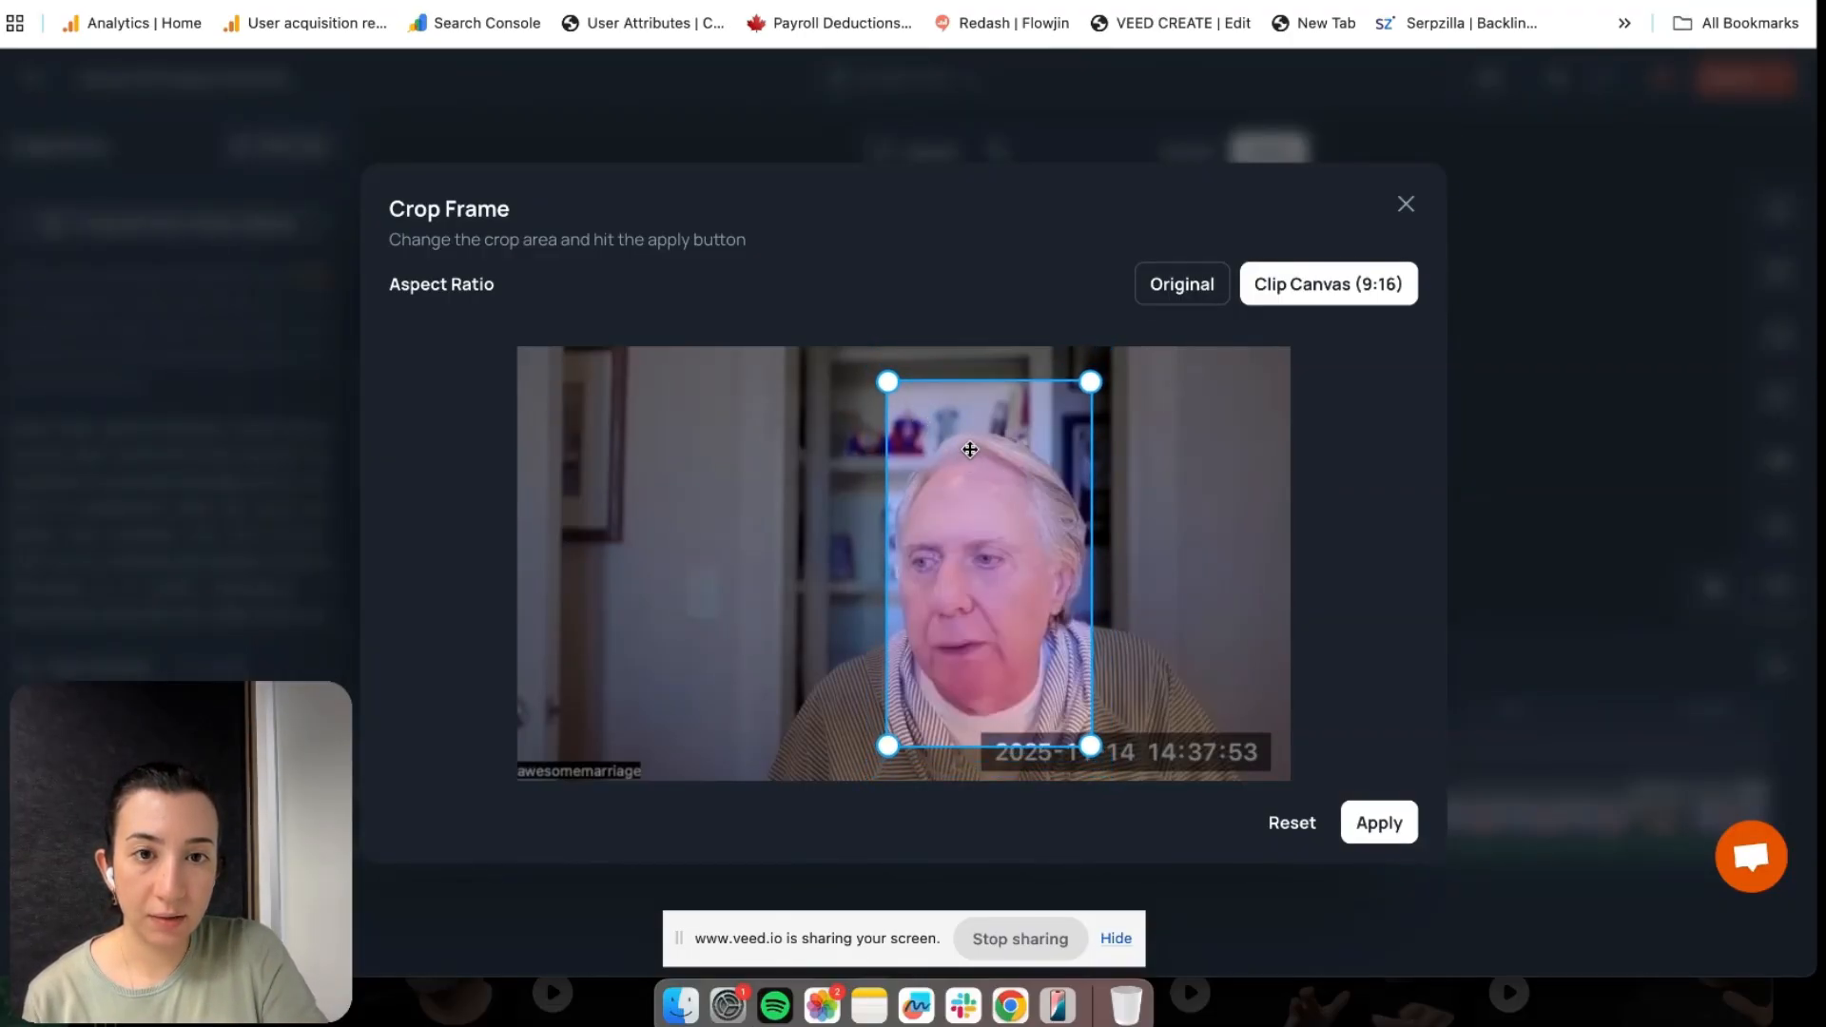
left_click(1380, 824)
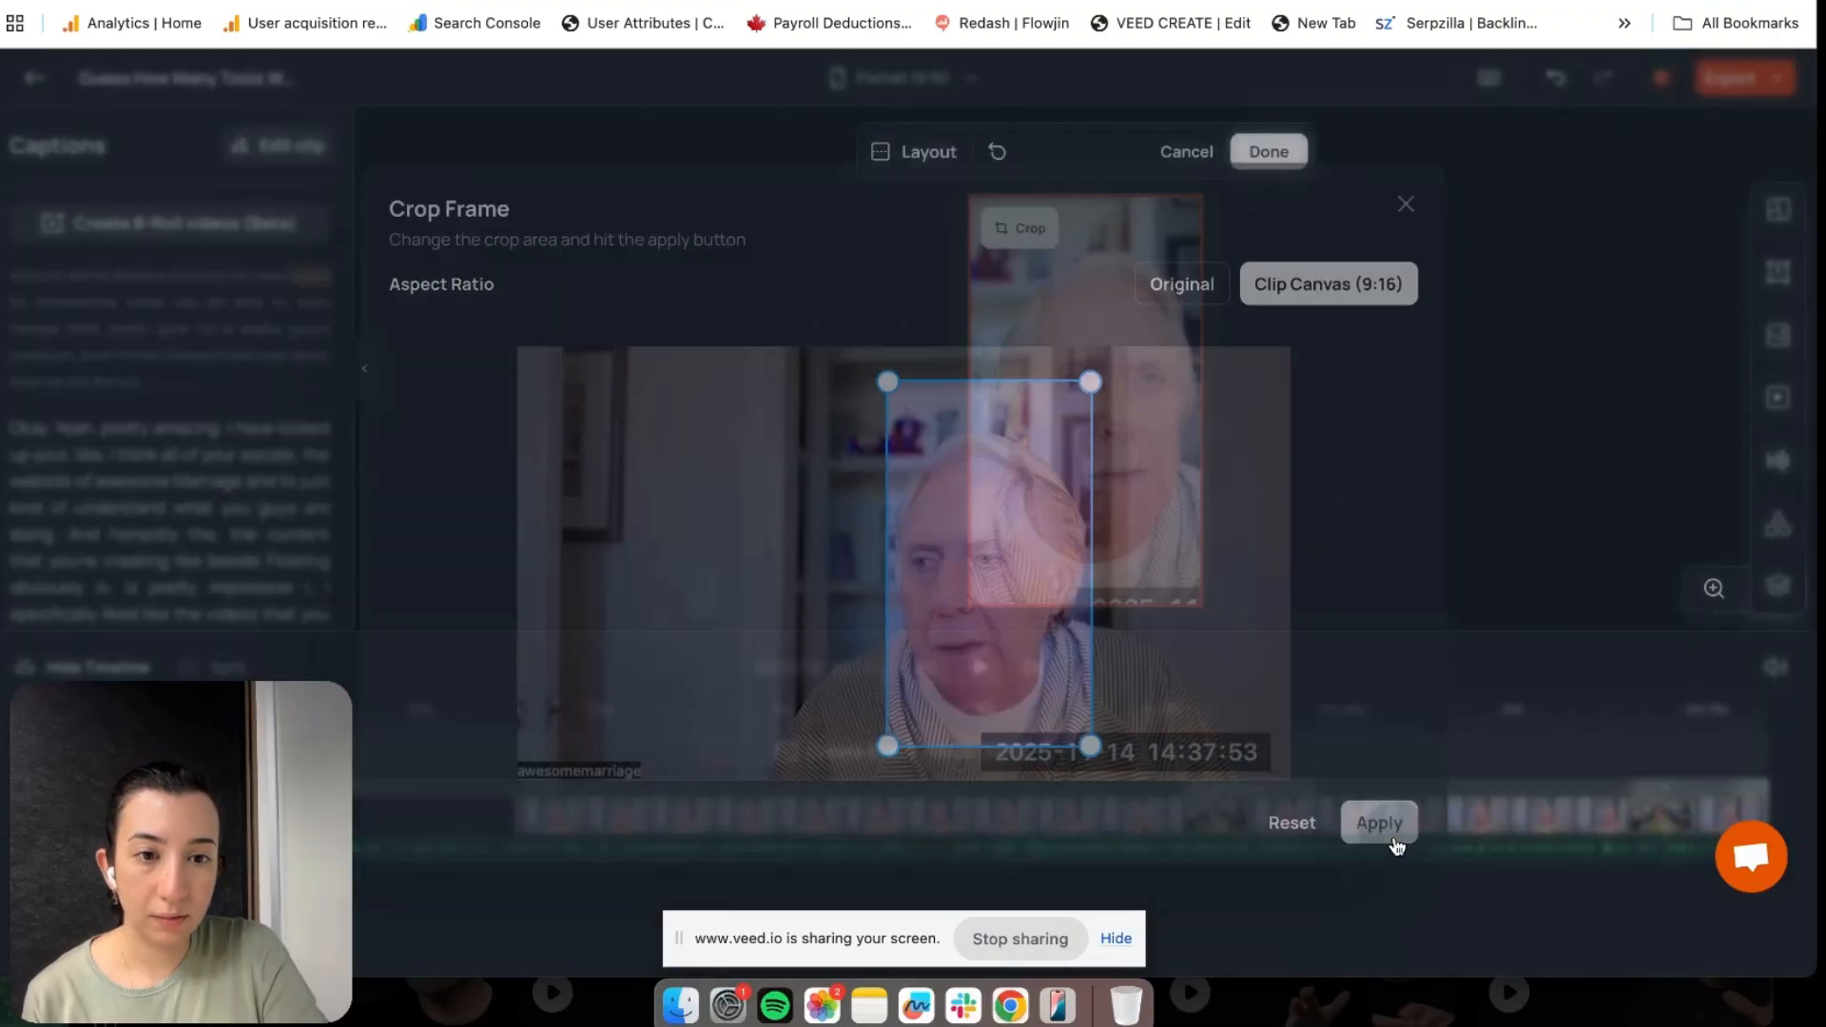
Reset the speaker clip's crop to the Original aspect ratio and apply
left_click(1022, 229)
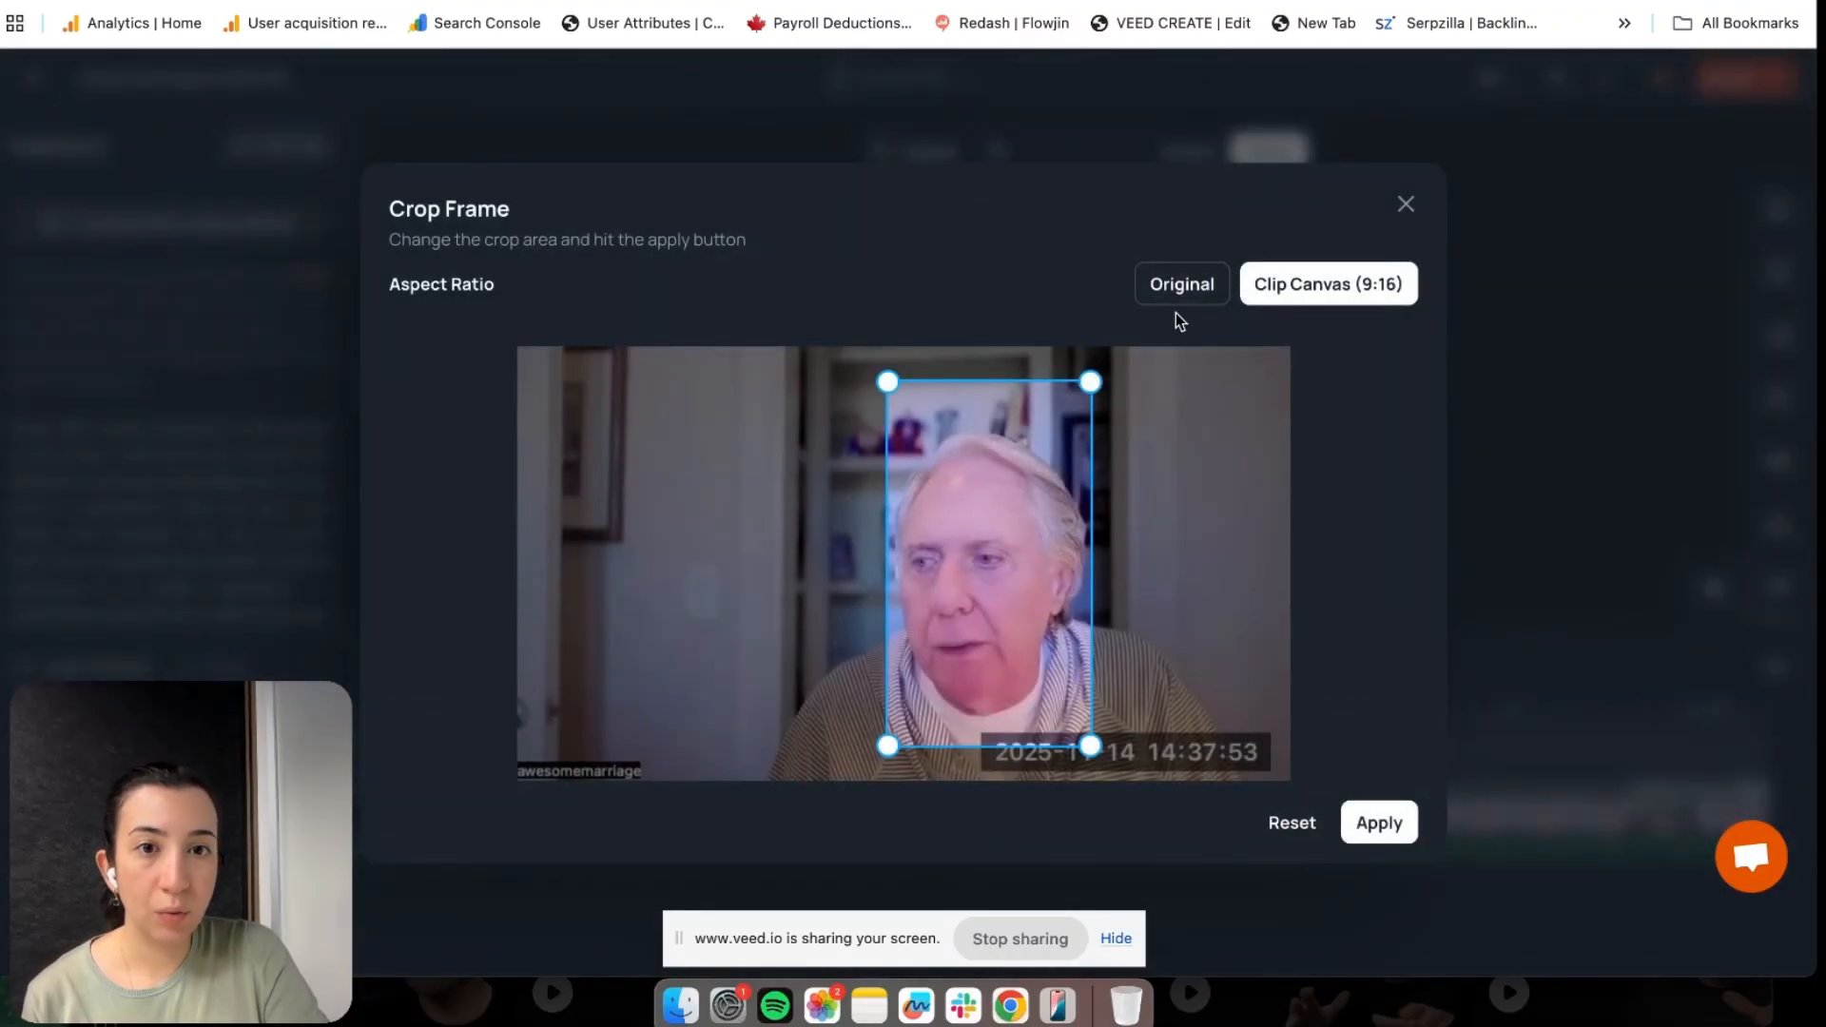
left_click(1190, 287)
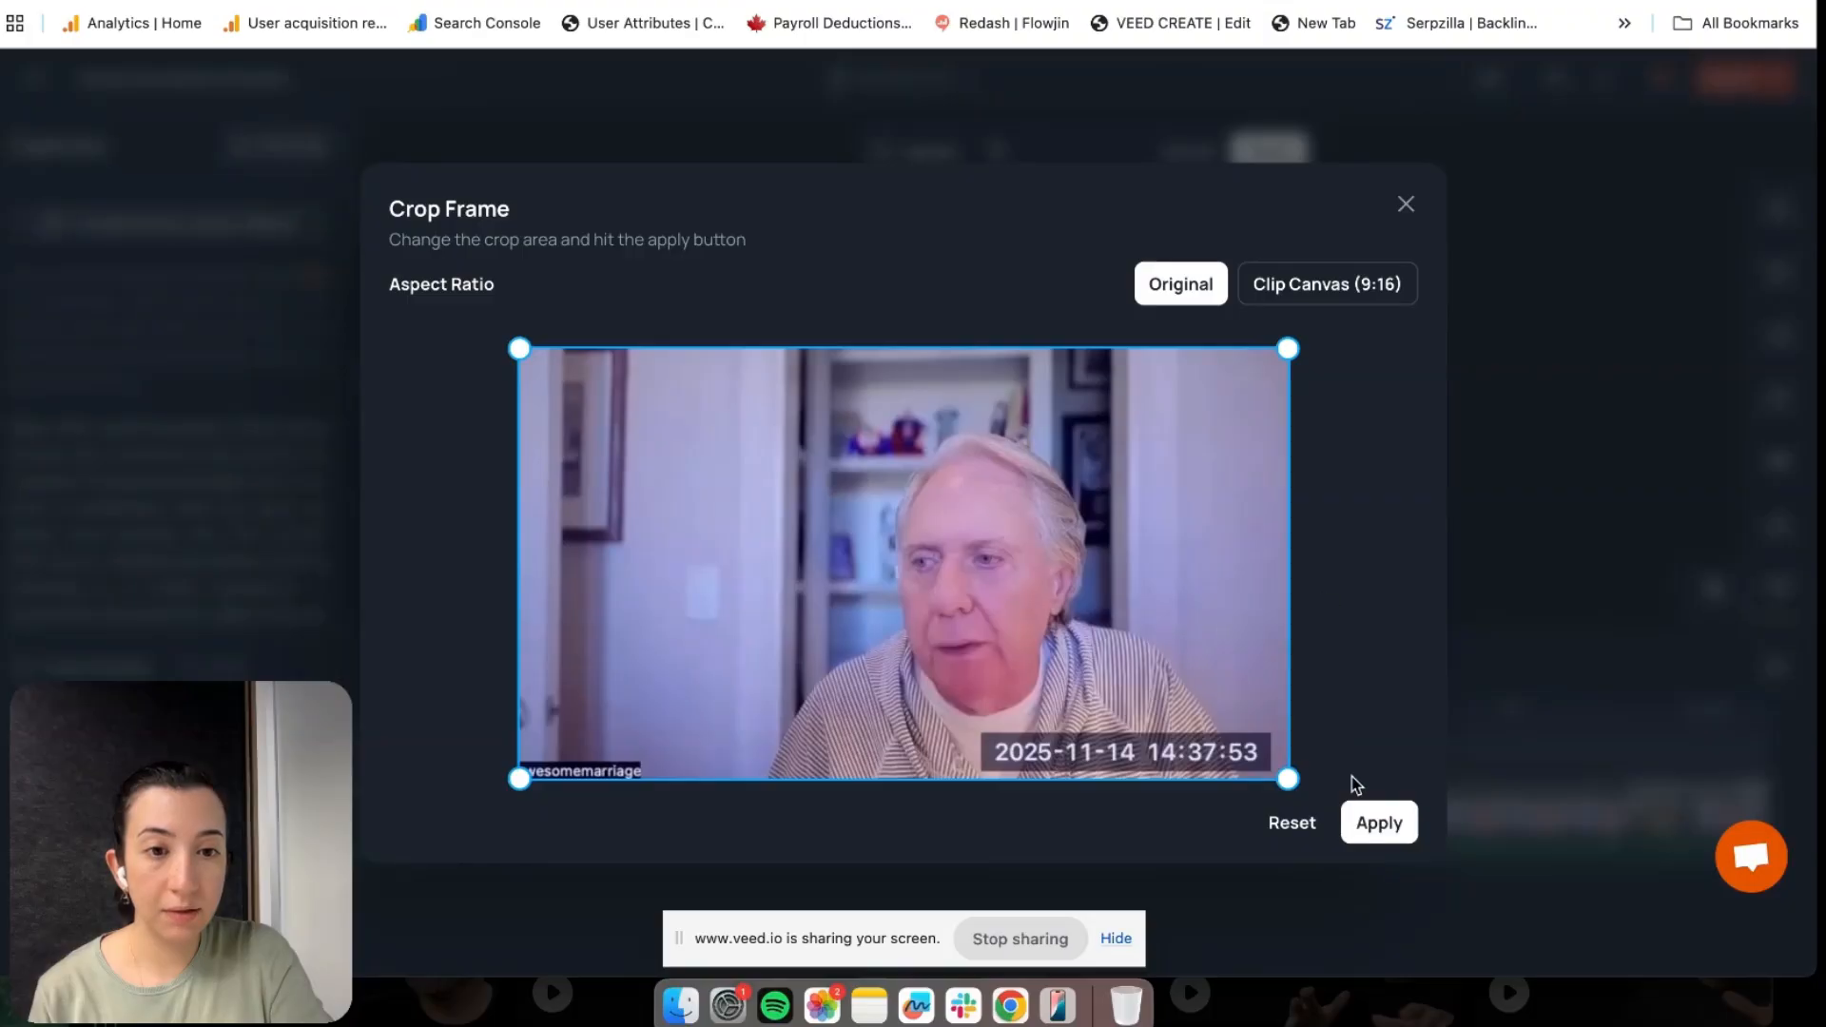
left_click(1377, 821)
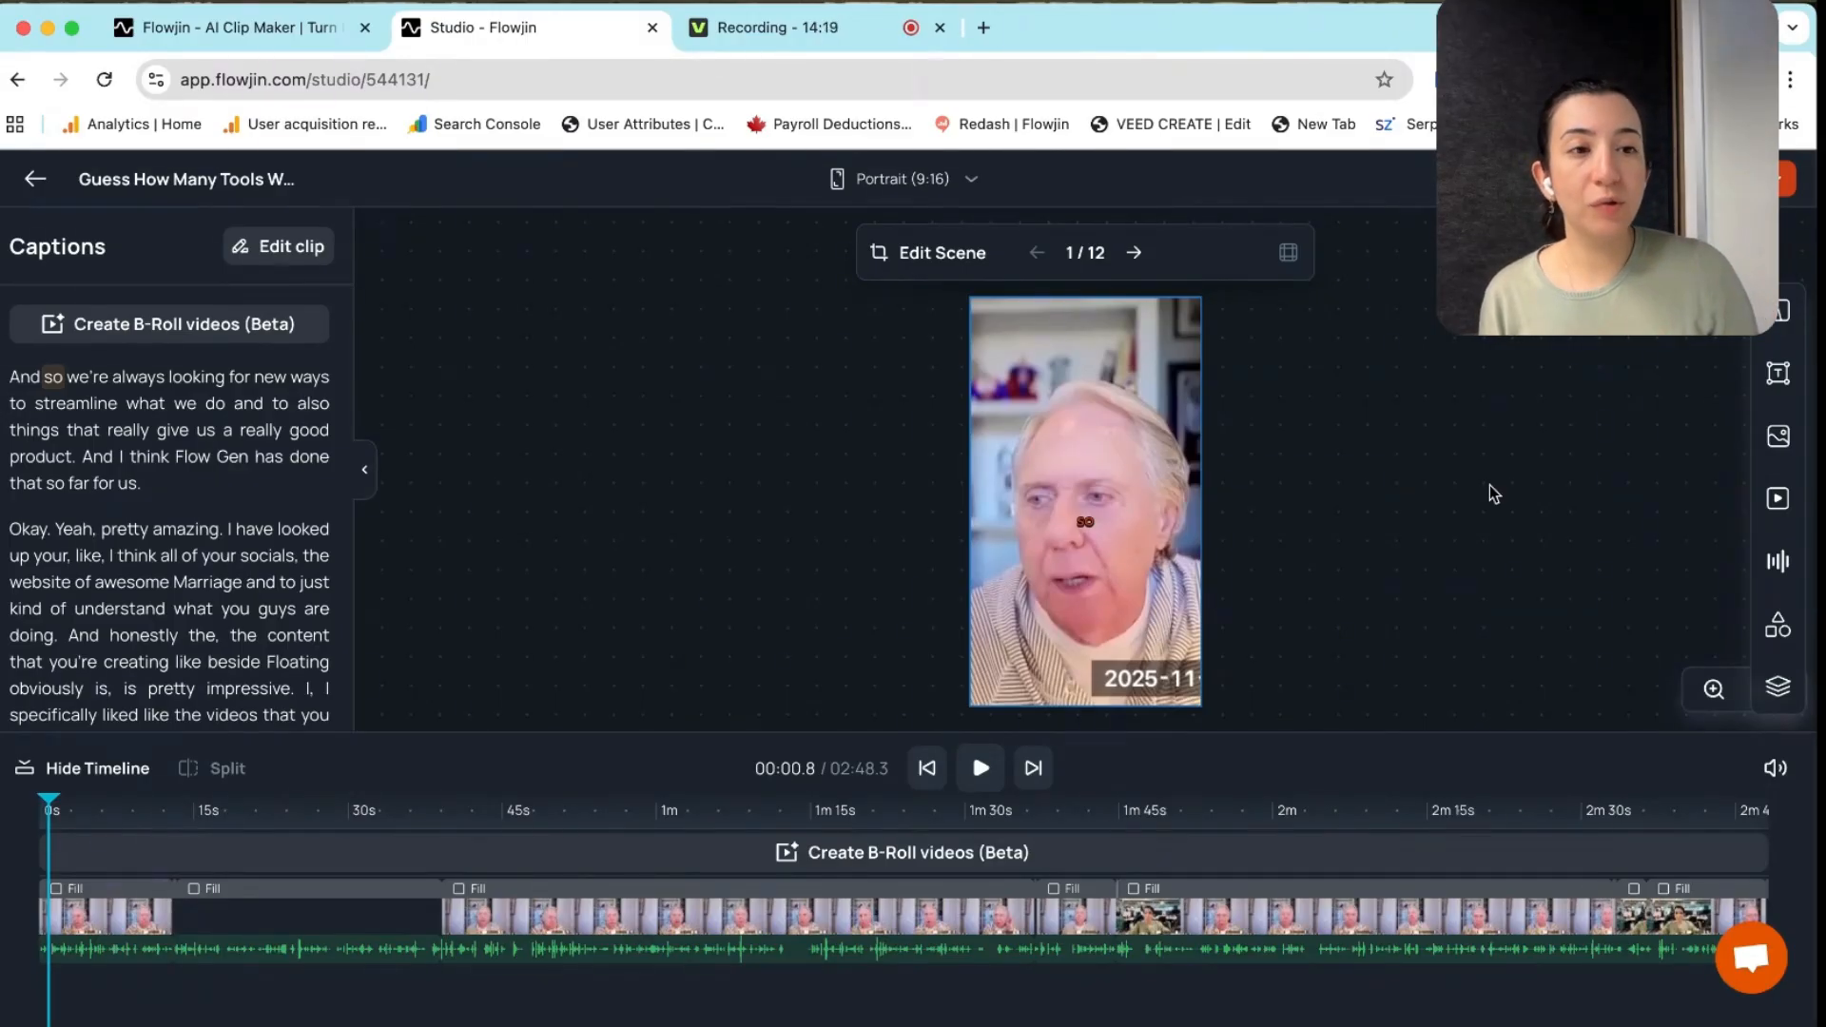
Add a filled white square and place it as a band across the video's bottom
left_click(1782, 634)
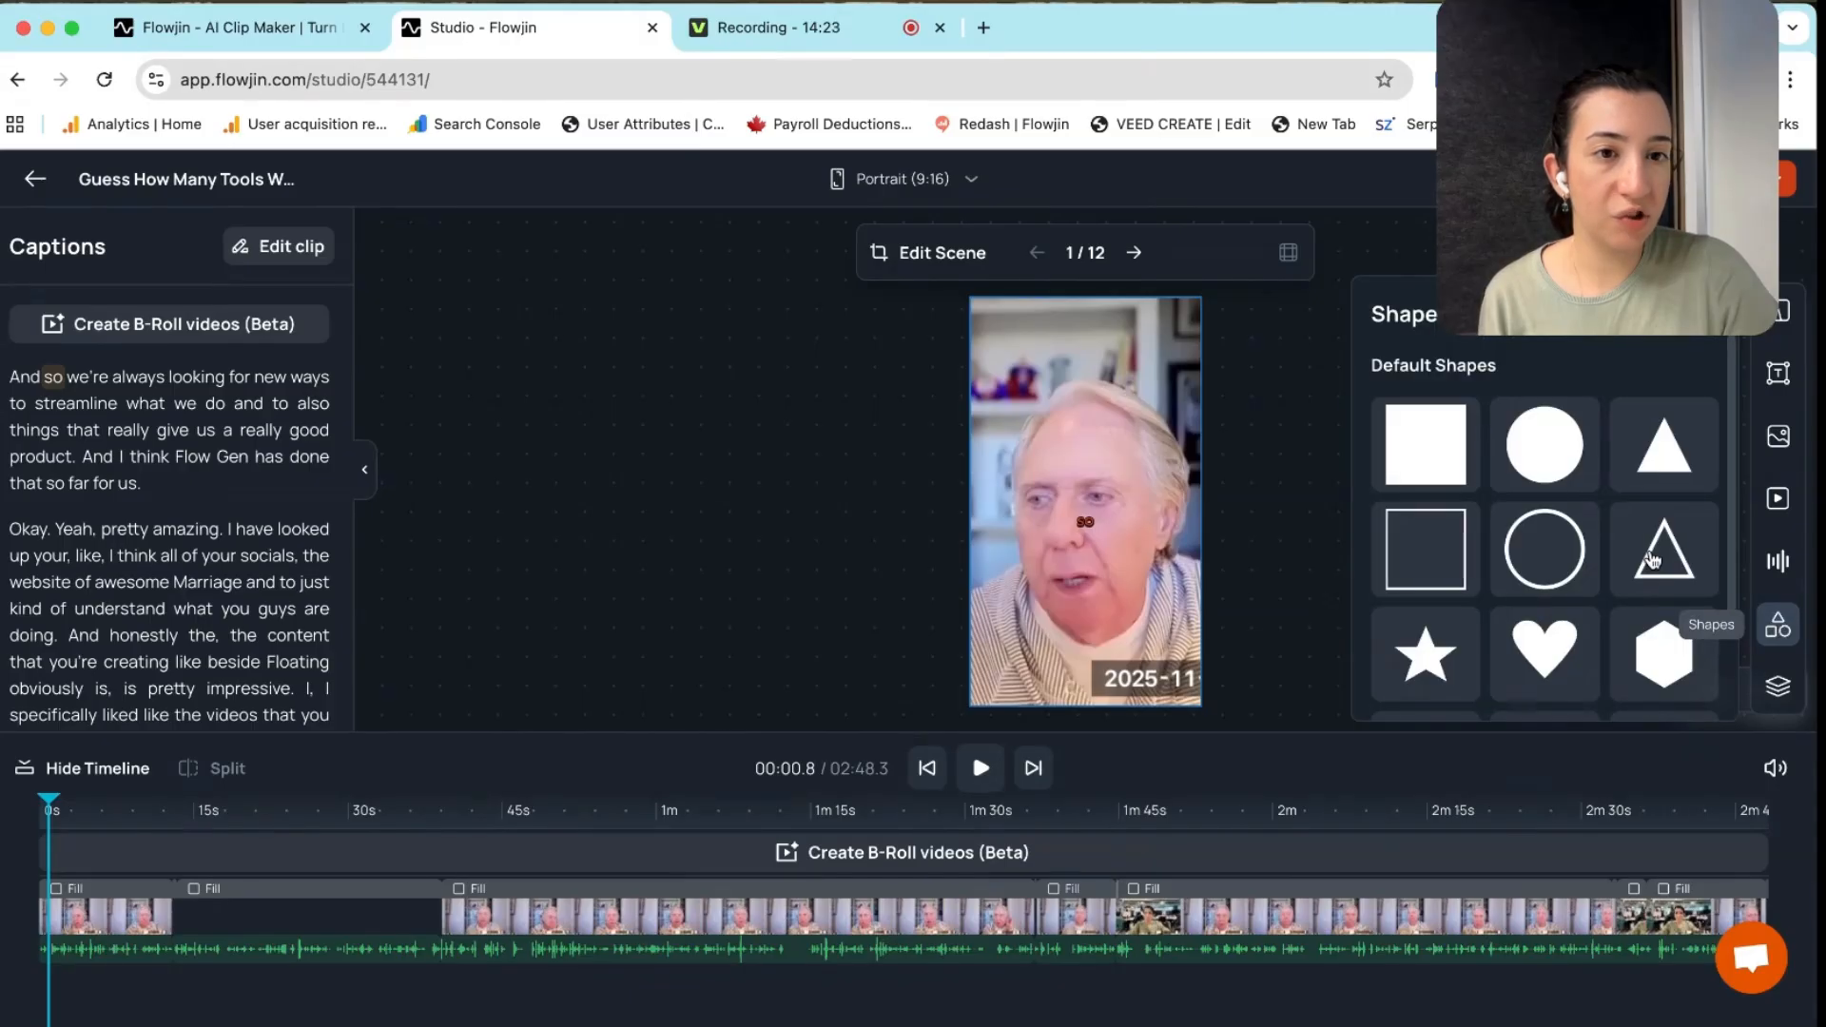
left_click(1440, 443)
left_click_drag(1057, 422, 1204, 662)
left_click(1276, 651)
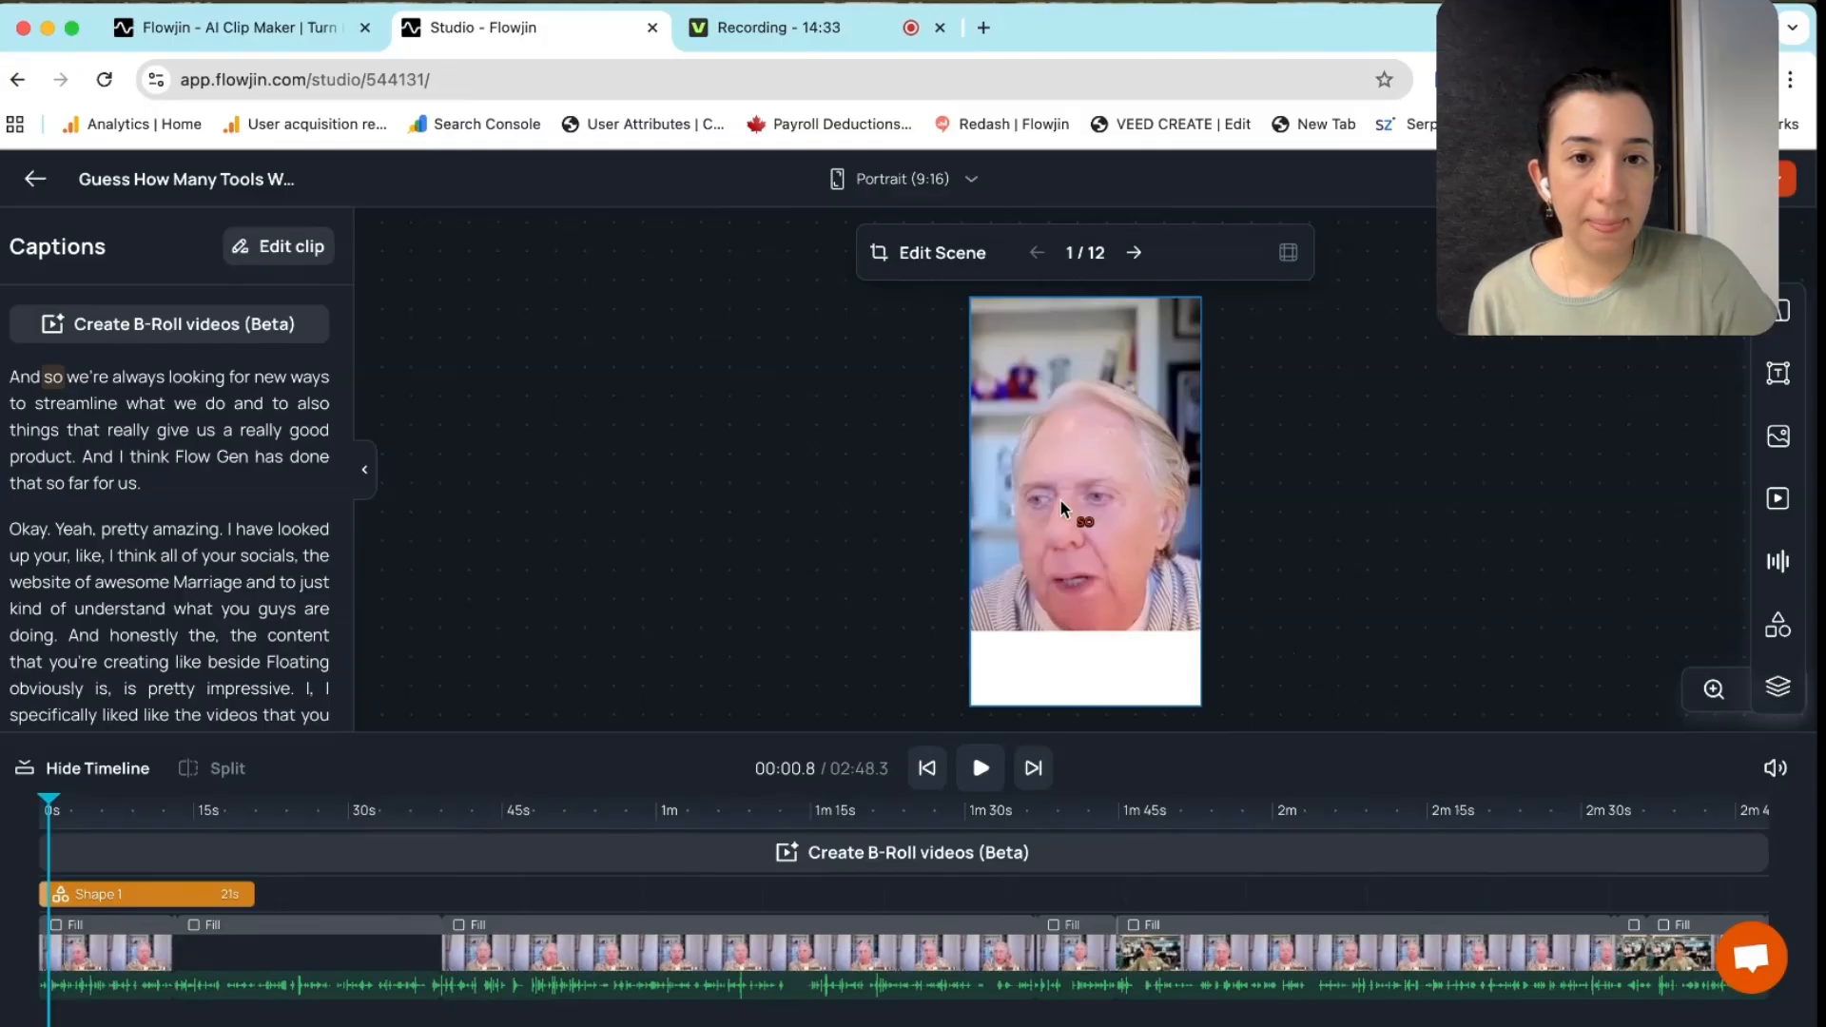
Move the caption into the white band, enlarge its font, and extend Shape 1 across the full clip
left_click_drag(1084, 523, 1081, 689)
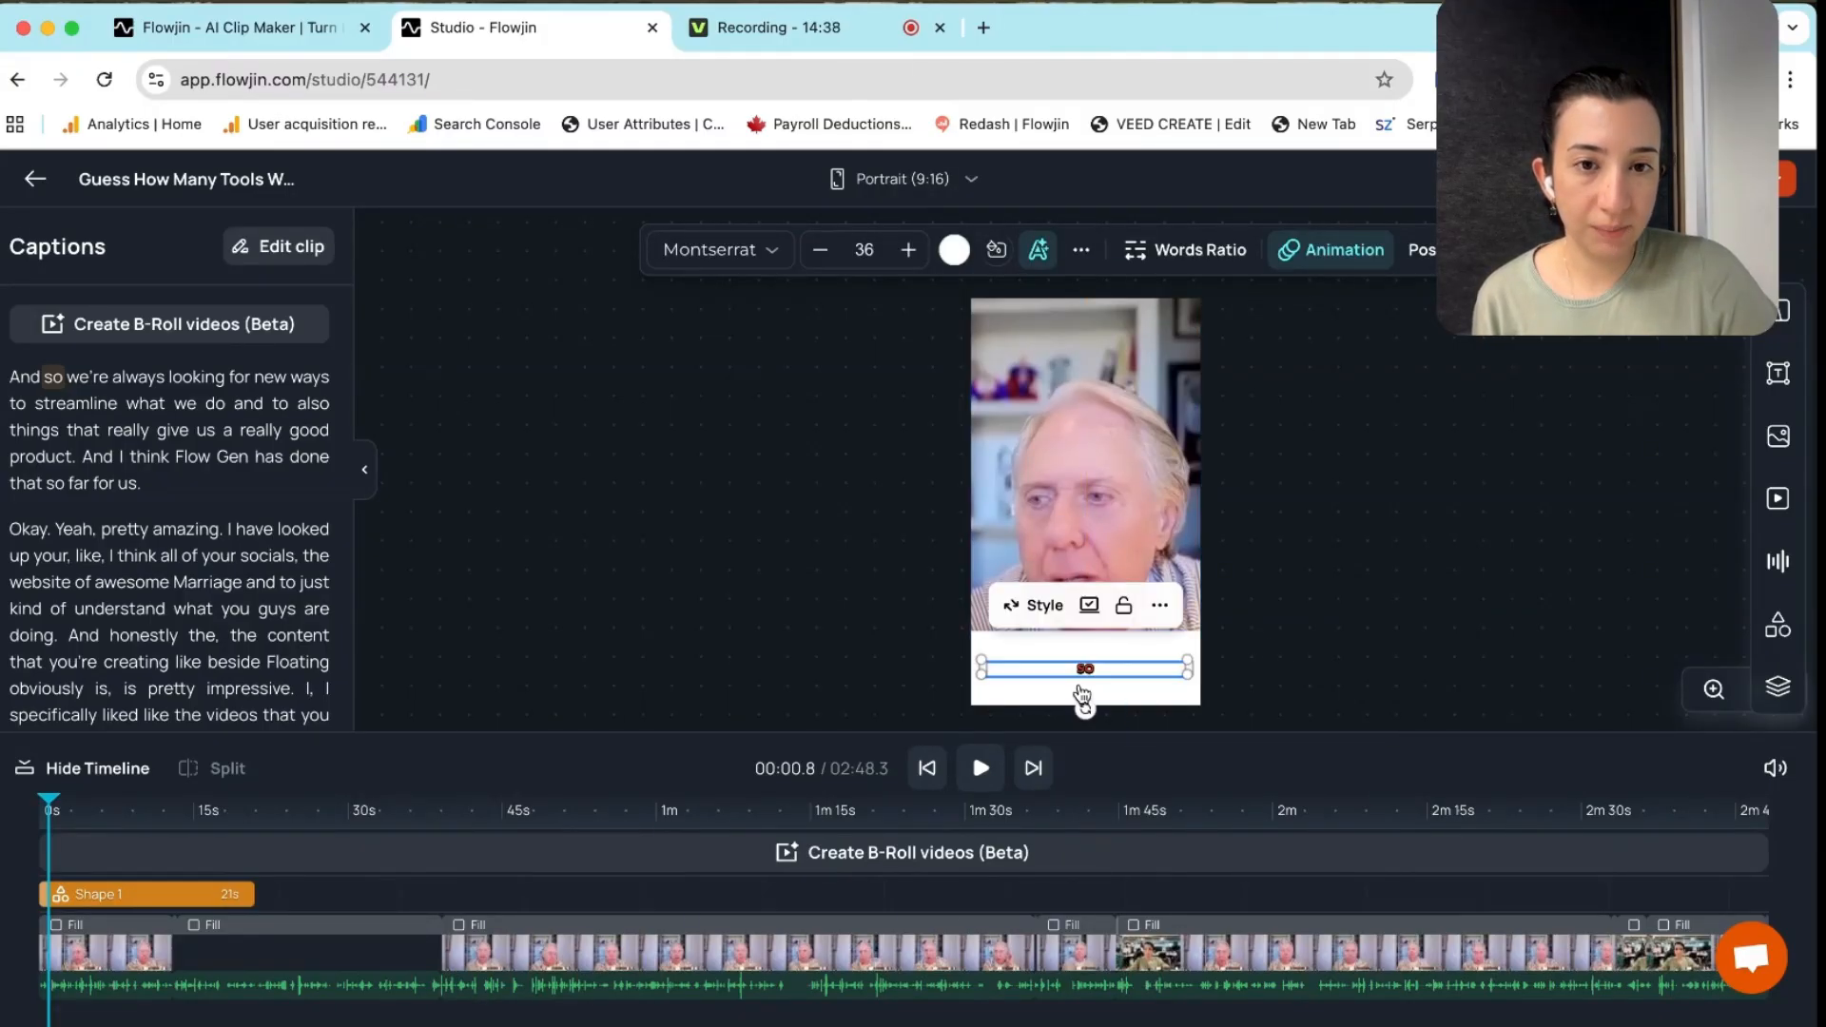
left_click(911, 252)
left_click(911, 252)
left_click(911, 252)
left_click(913, 252)
left_click(913, 252)
left_click(913, 251)
left_click(913, 252)
double_click(913, 252)
double_click(912, 252)
double_click(913, 252)
double_click(912, 252)
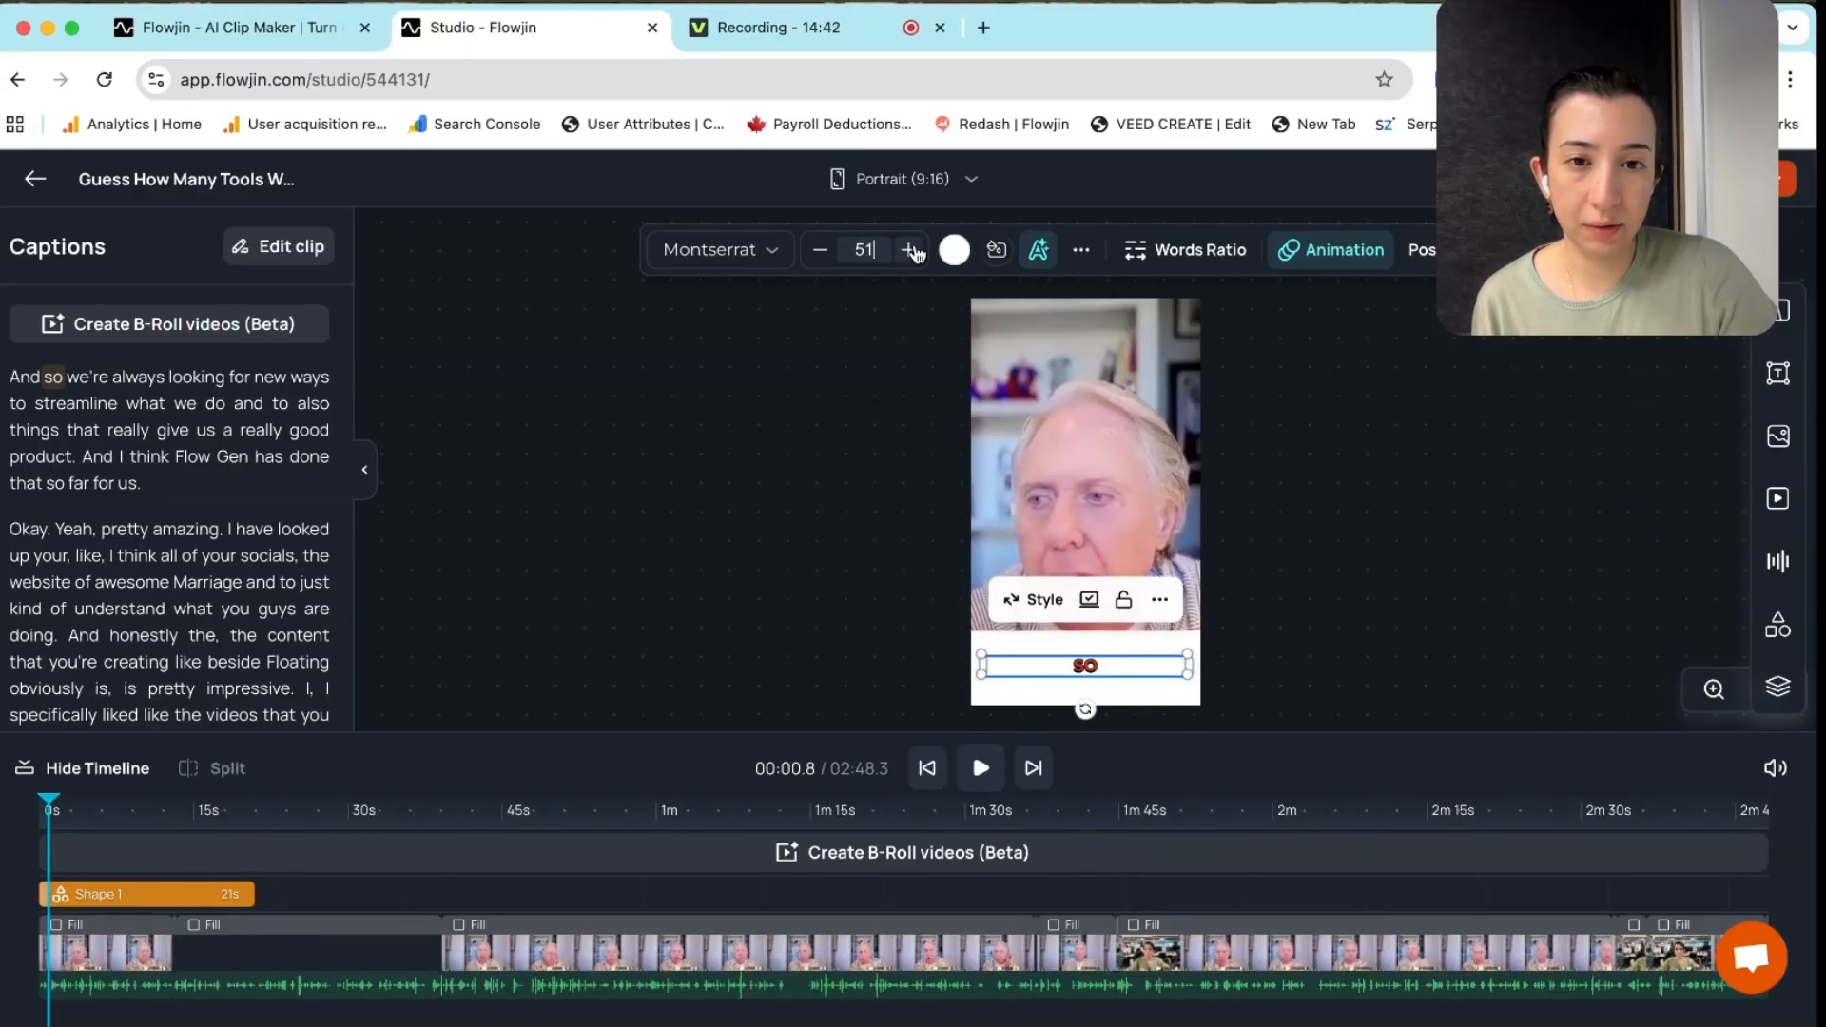
double_click(912, 251)
double_click(913, 252)
left_click(1389, 498)
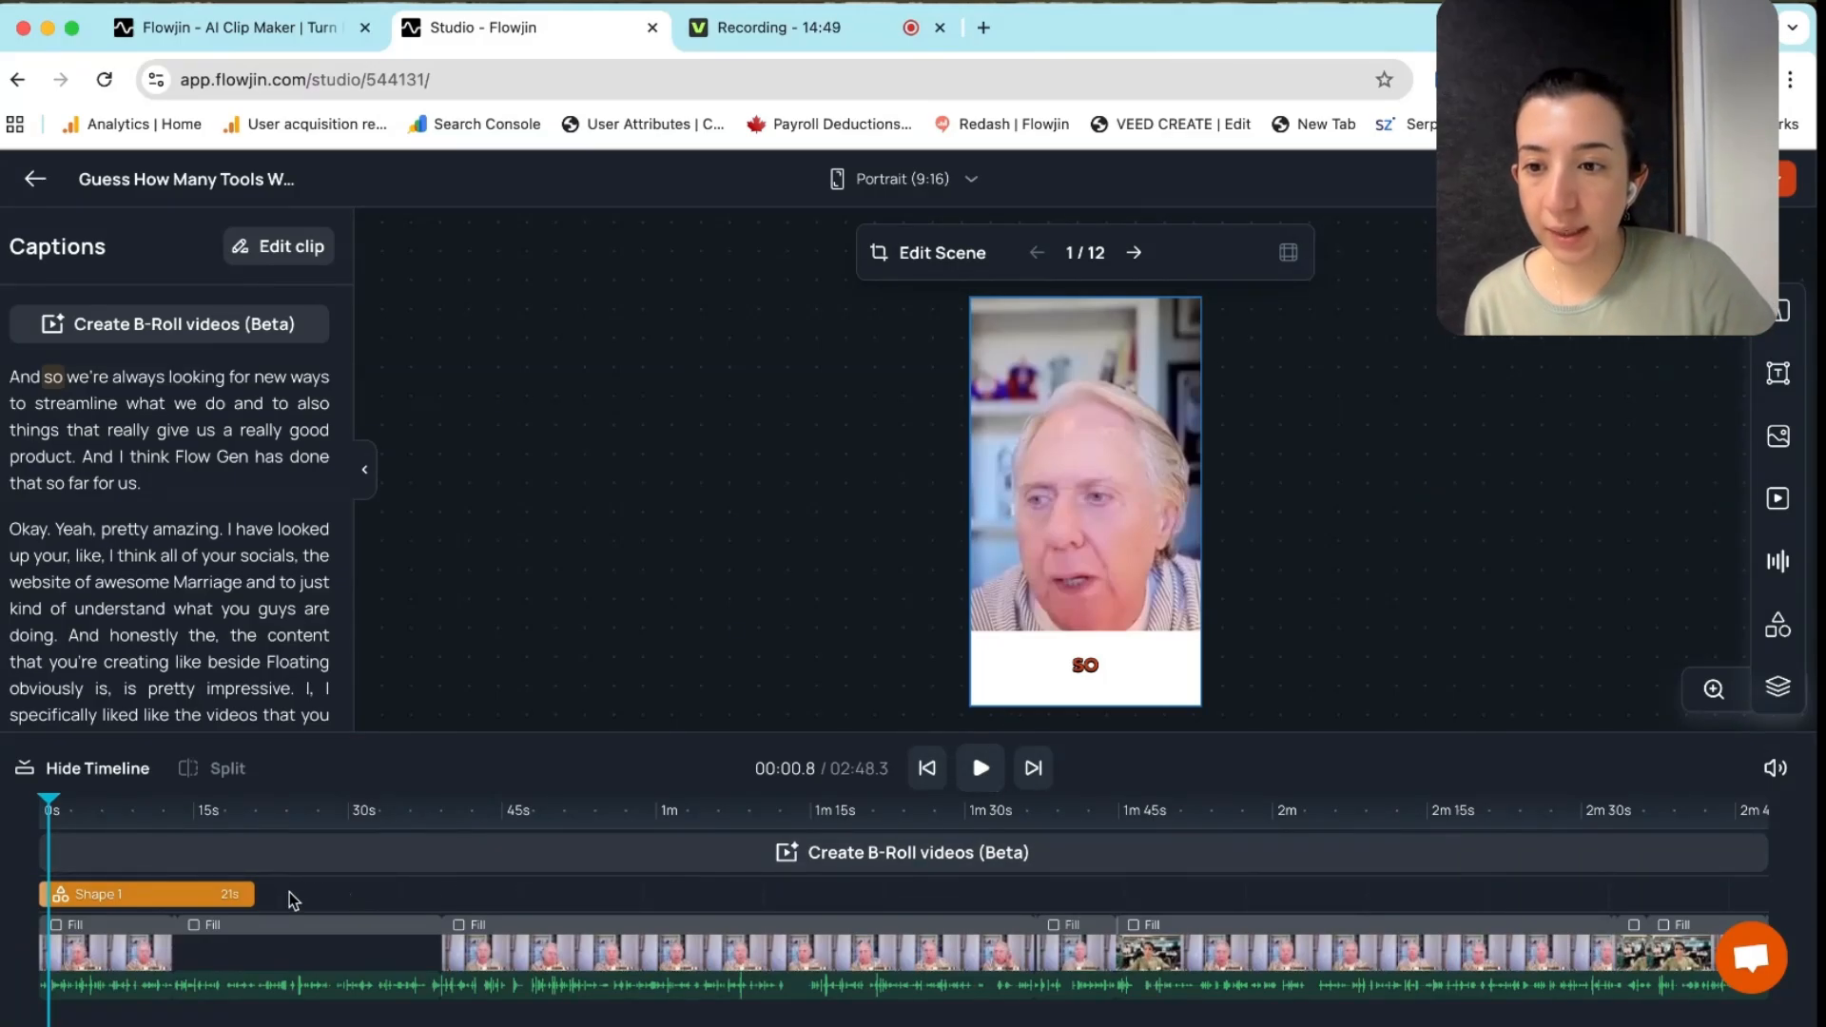
left_click_drag(249, 894, 1762, 871)
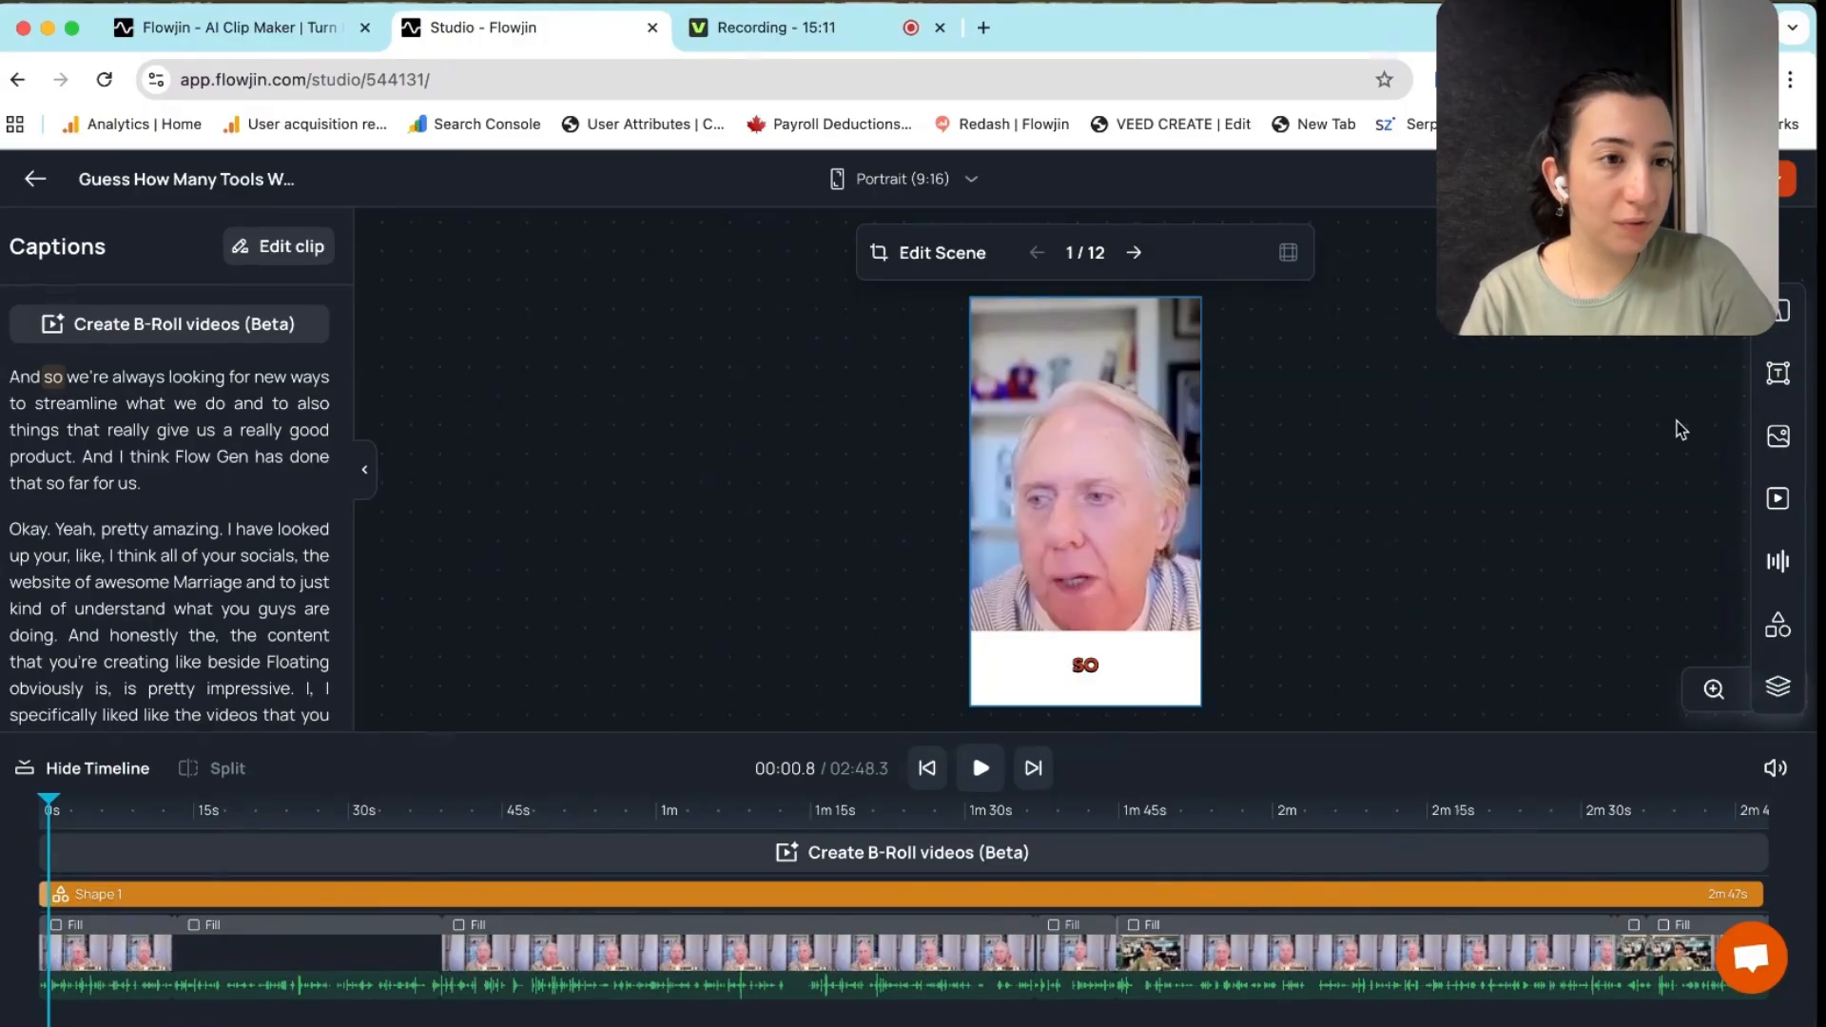
Add the saved orange frame image and set it to Cover to Canvas
left_click(1786, 437)
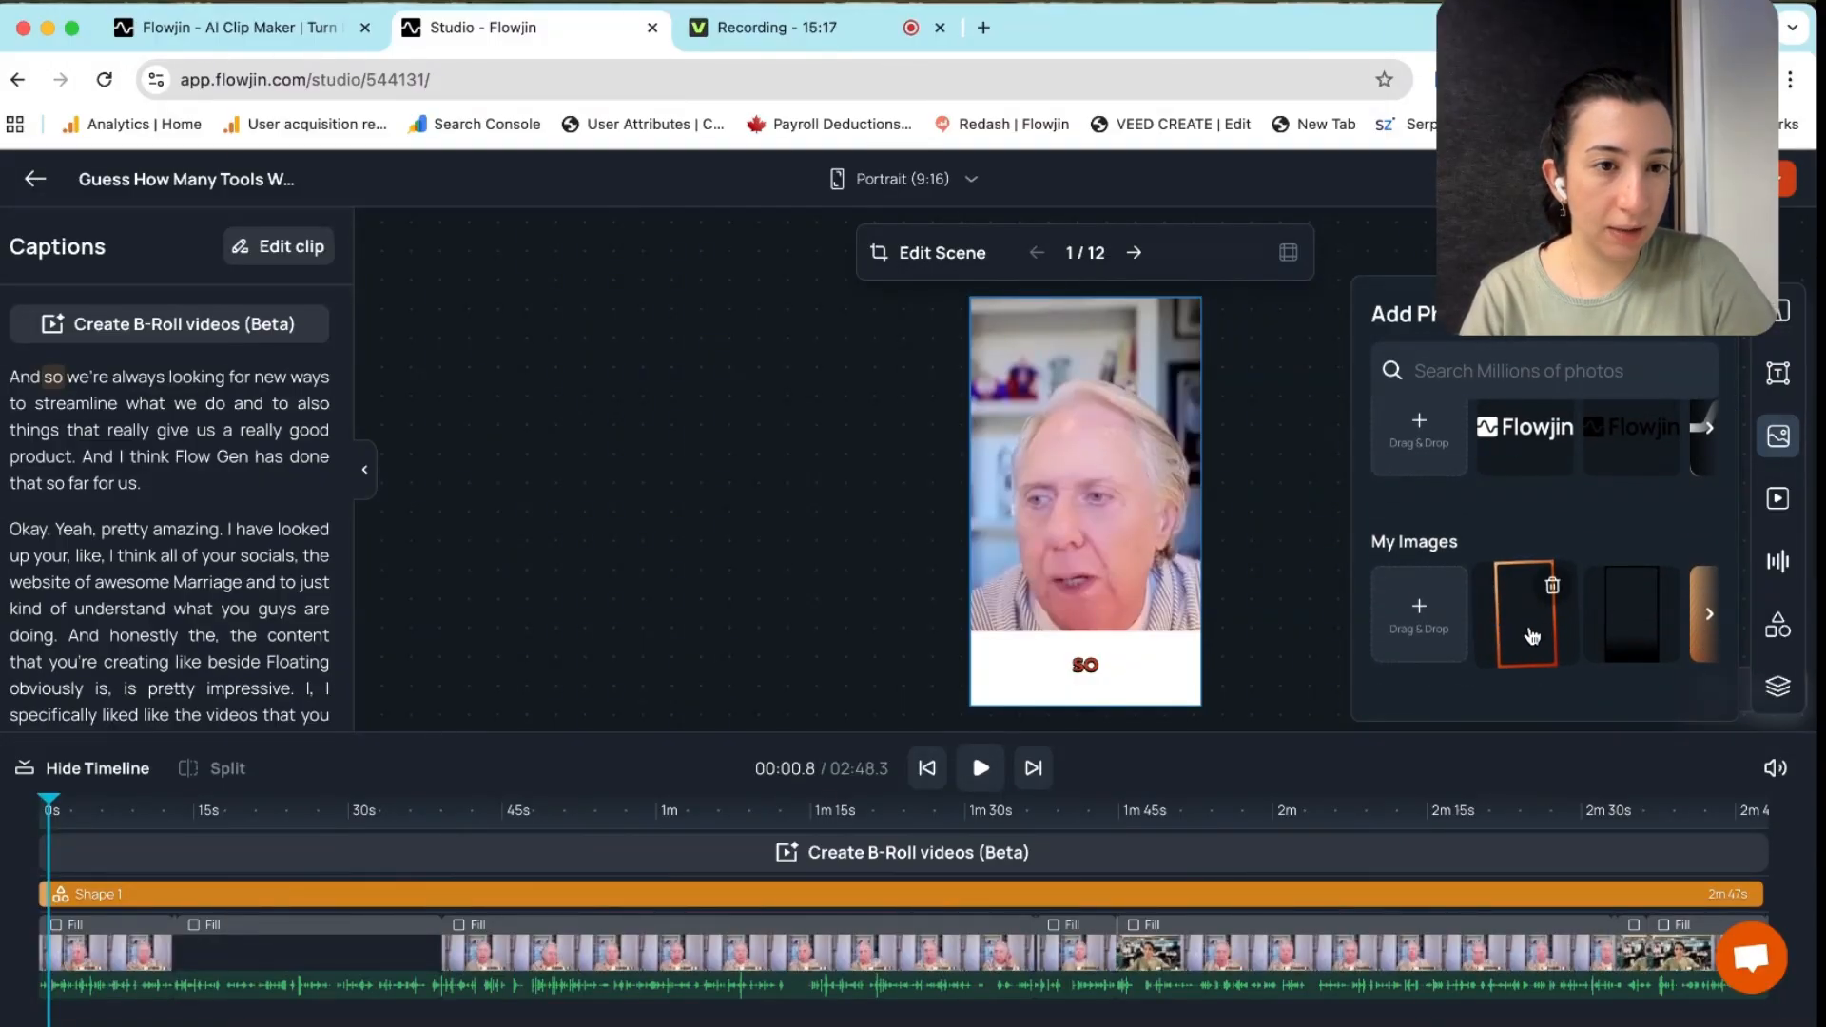
left_click(1531, 635)
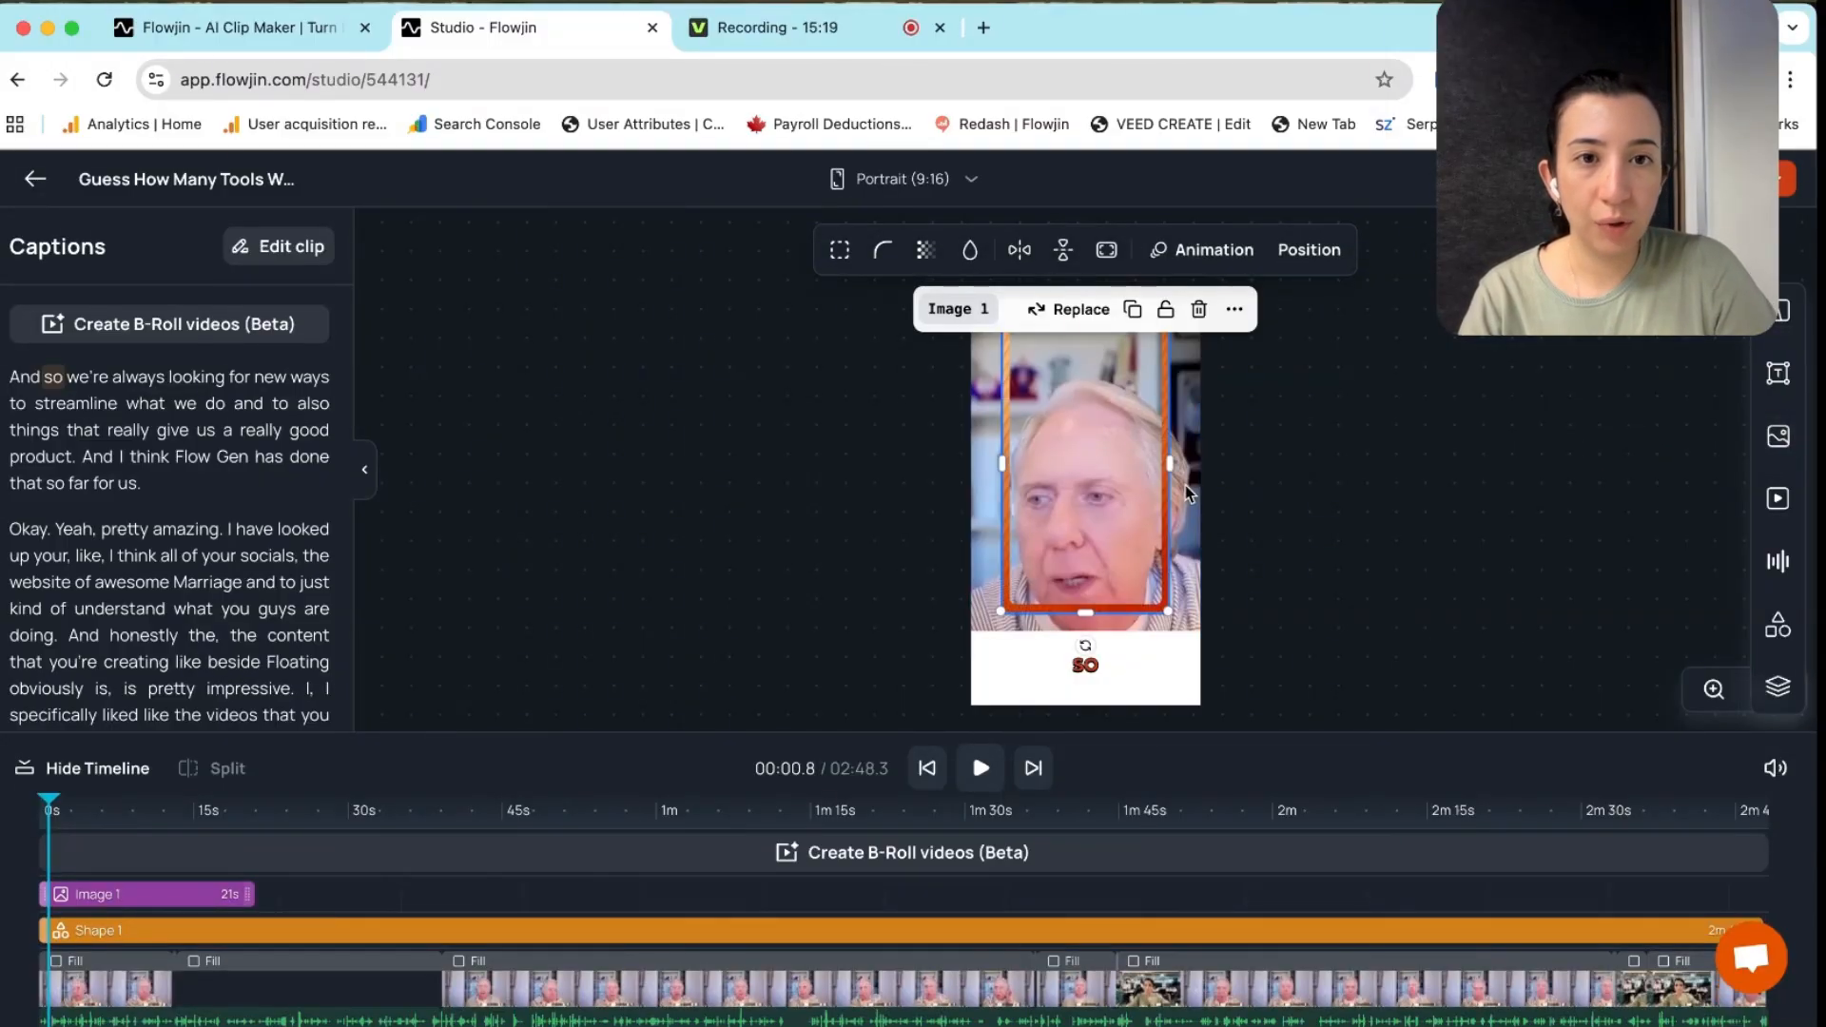
left_click(1234, 310)
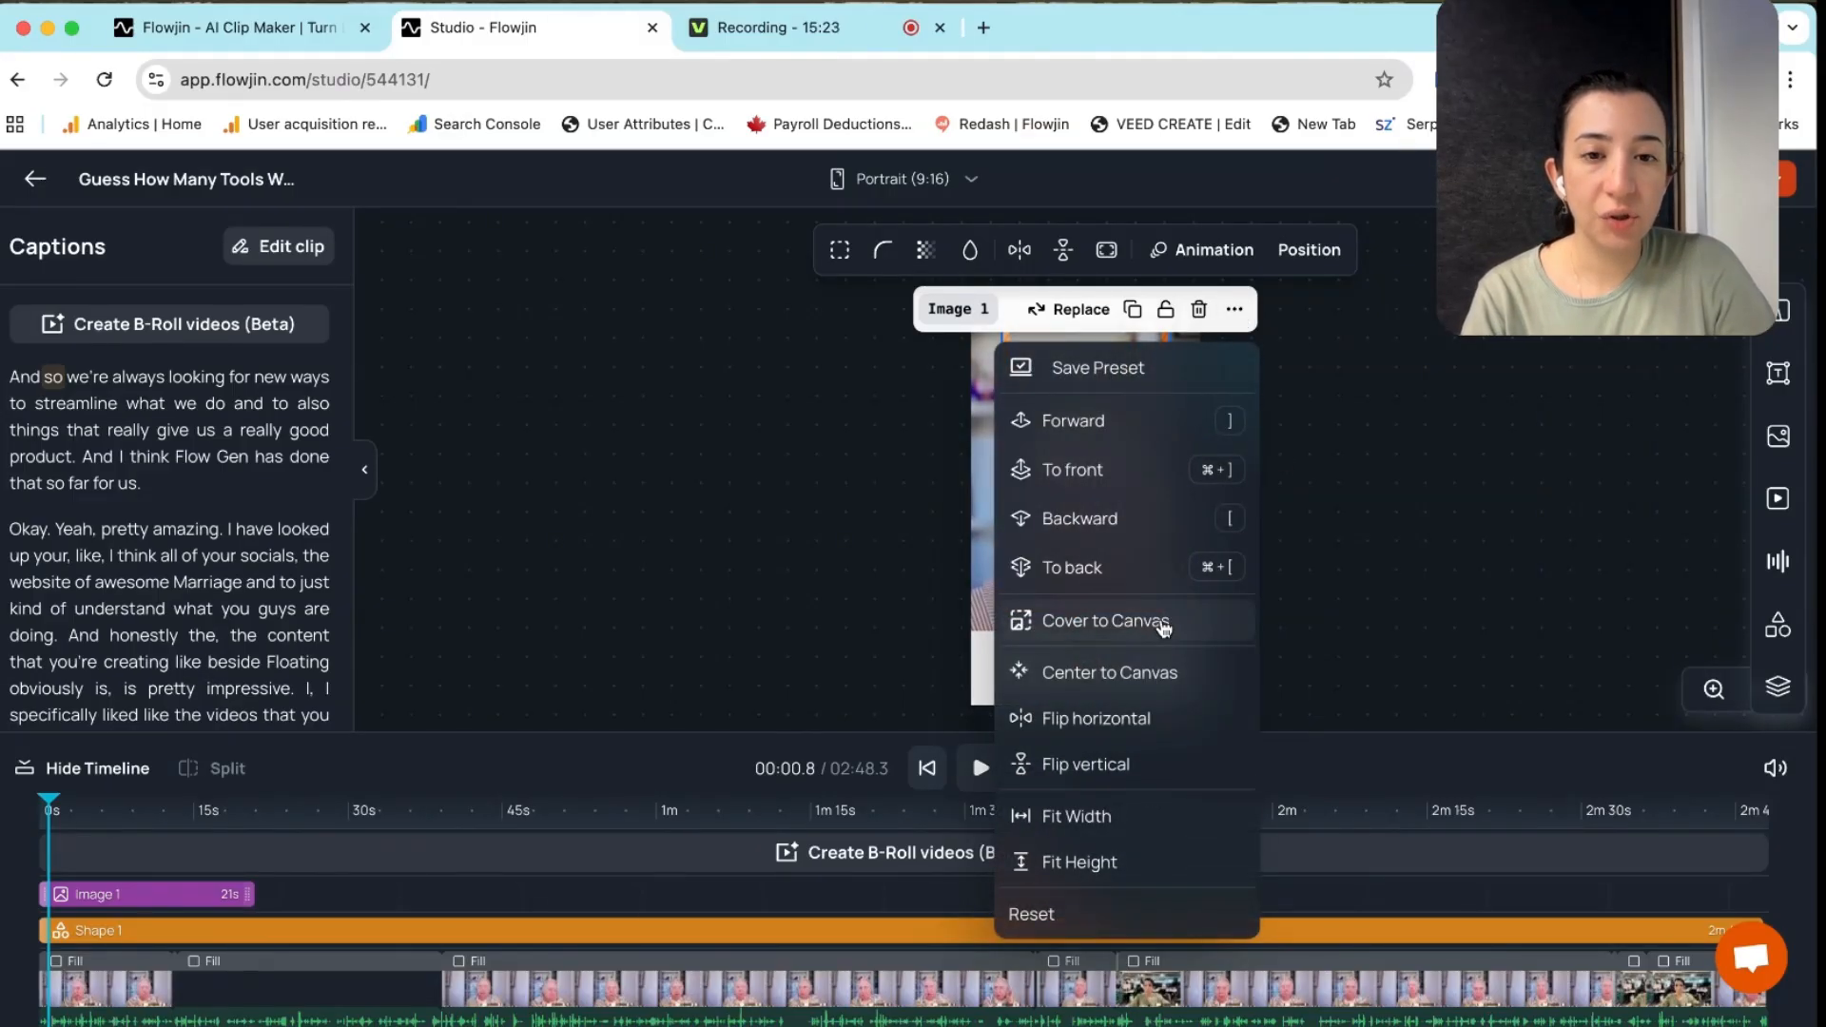
left_click(1108, 673)
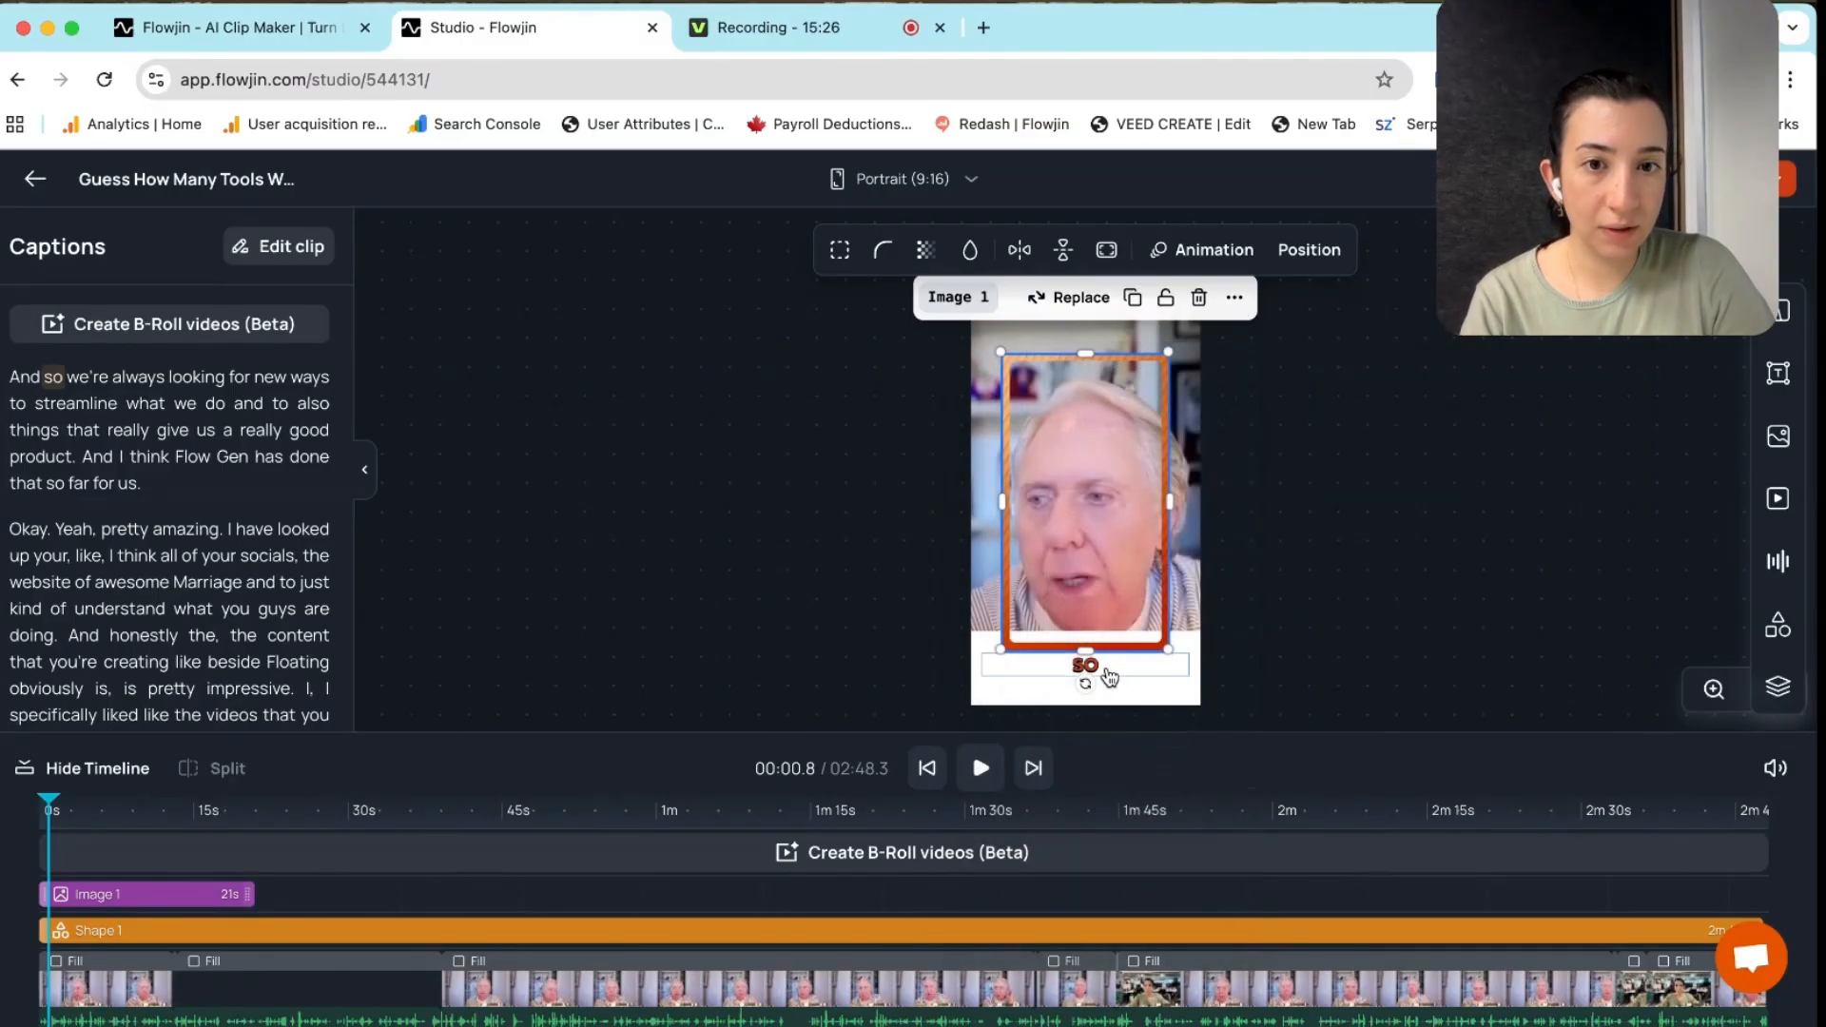
left_click(1233, 299)
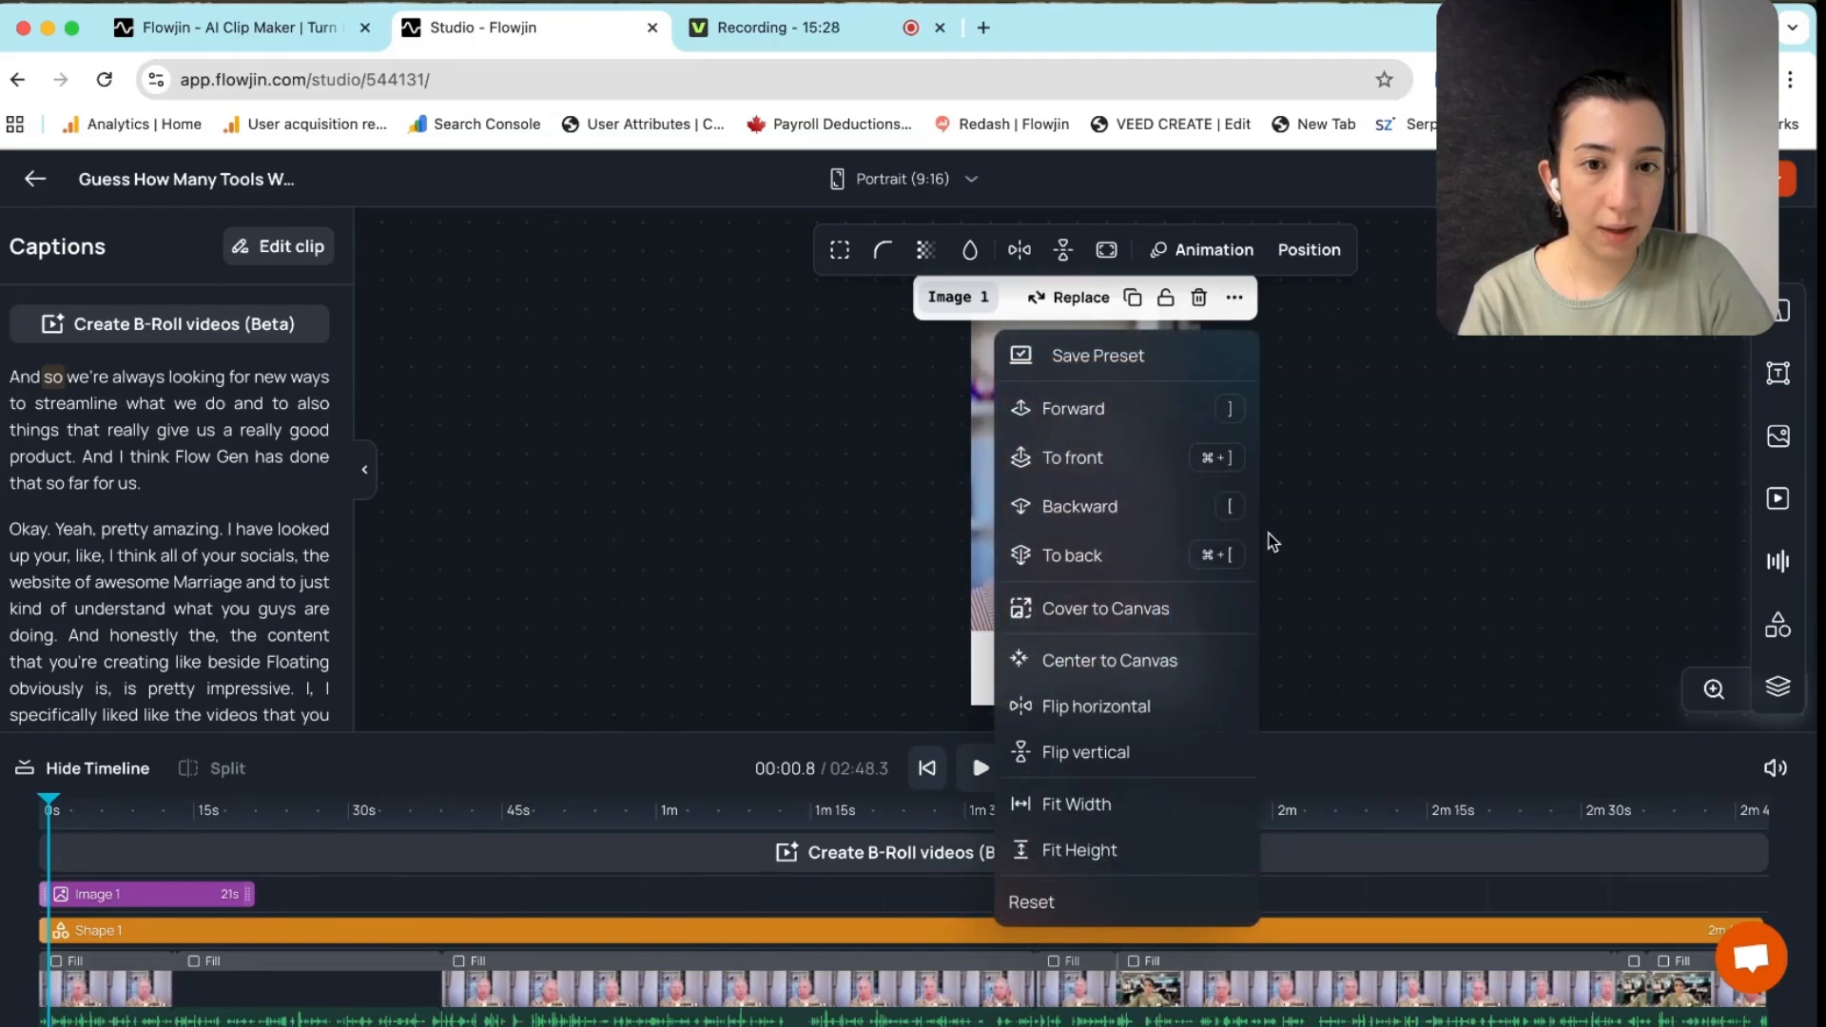
left_click(1122, 613)
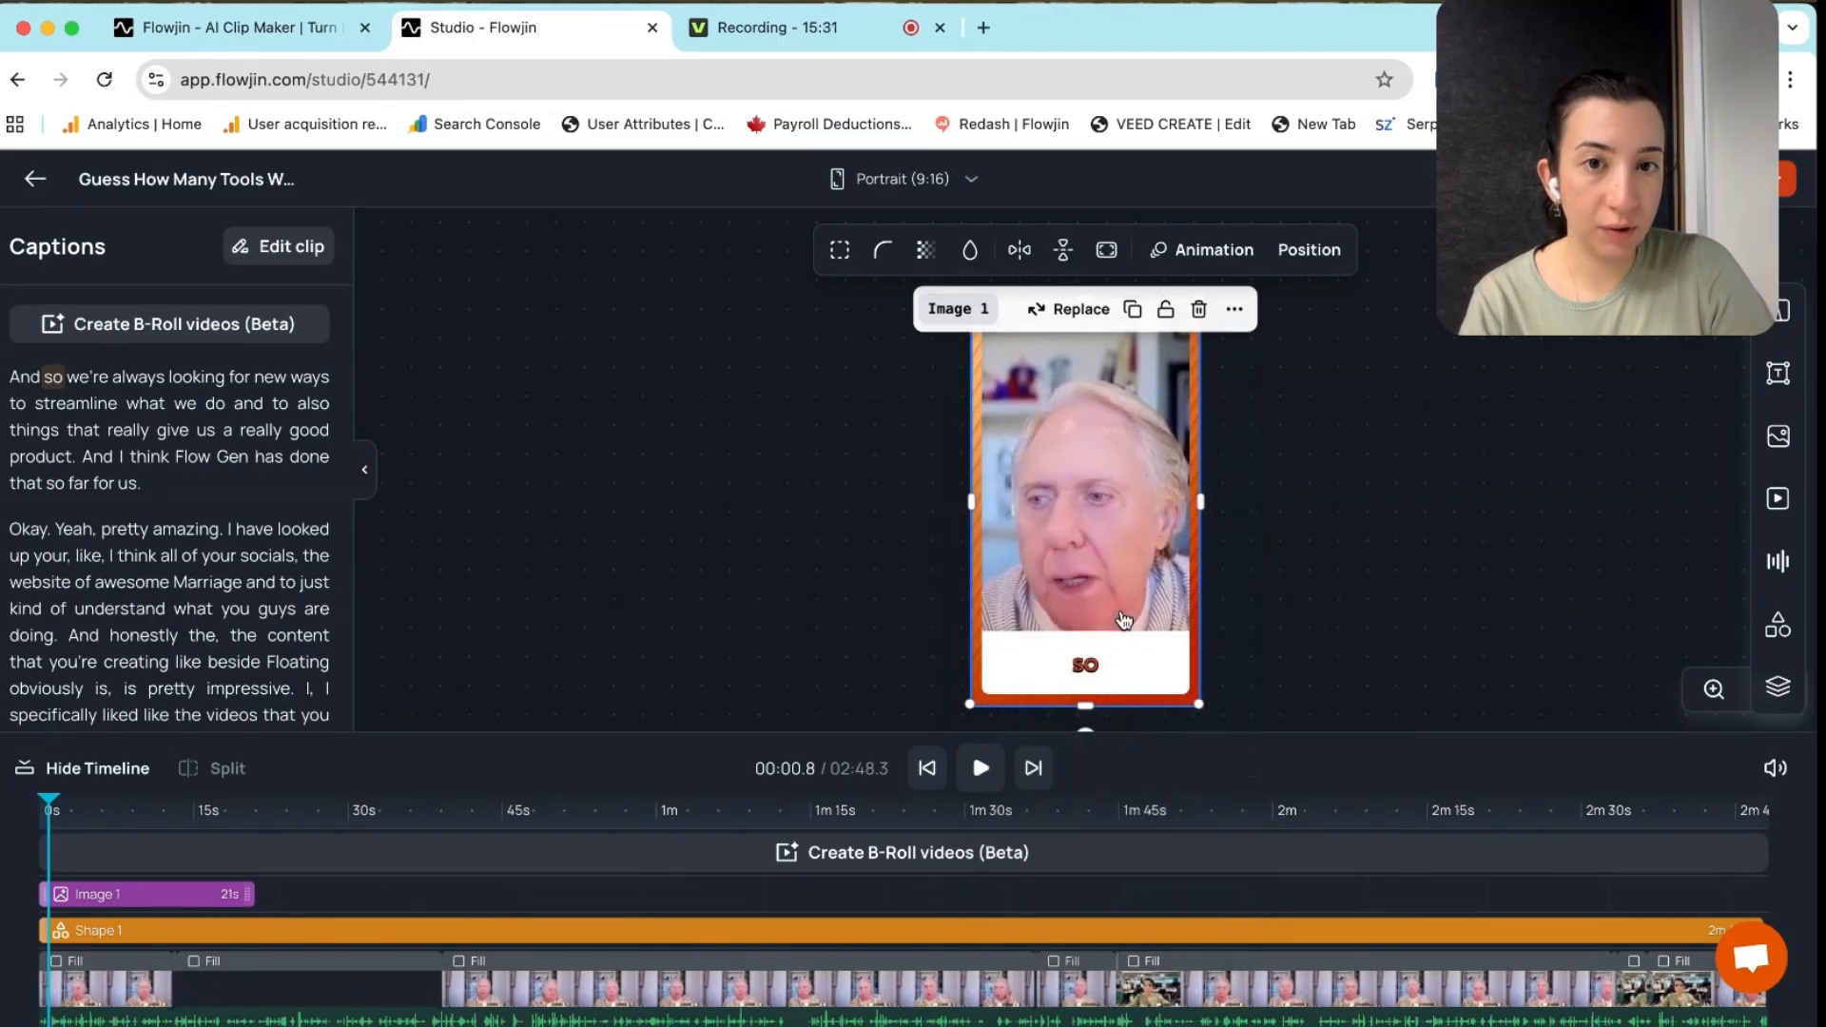
left_click(1274, 565)
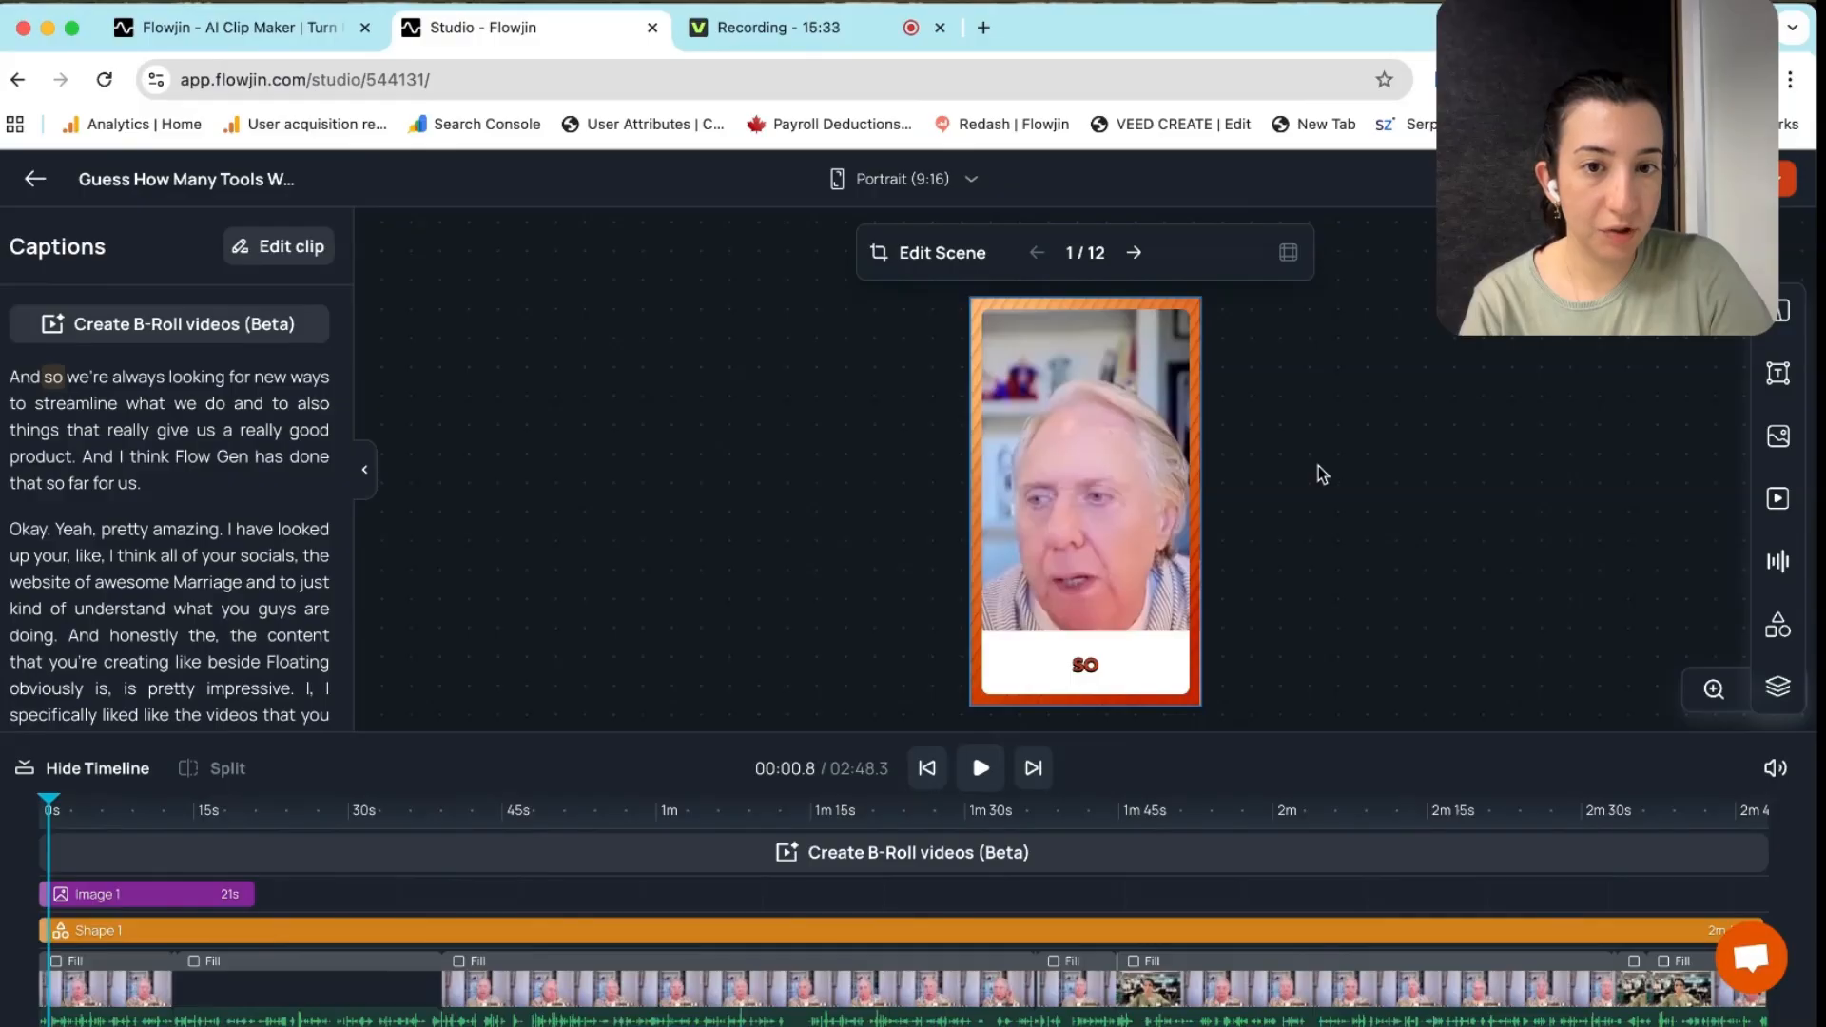
Add the Flowjin logo from My Logos and nudge it in the top-right corner
left_click(1777, 435)
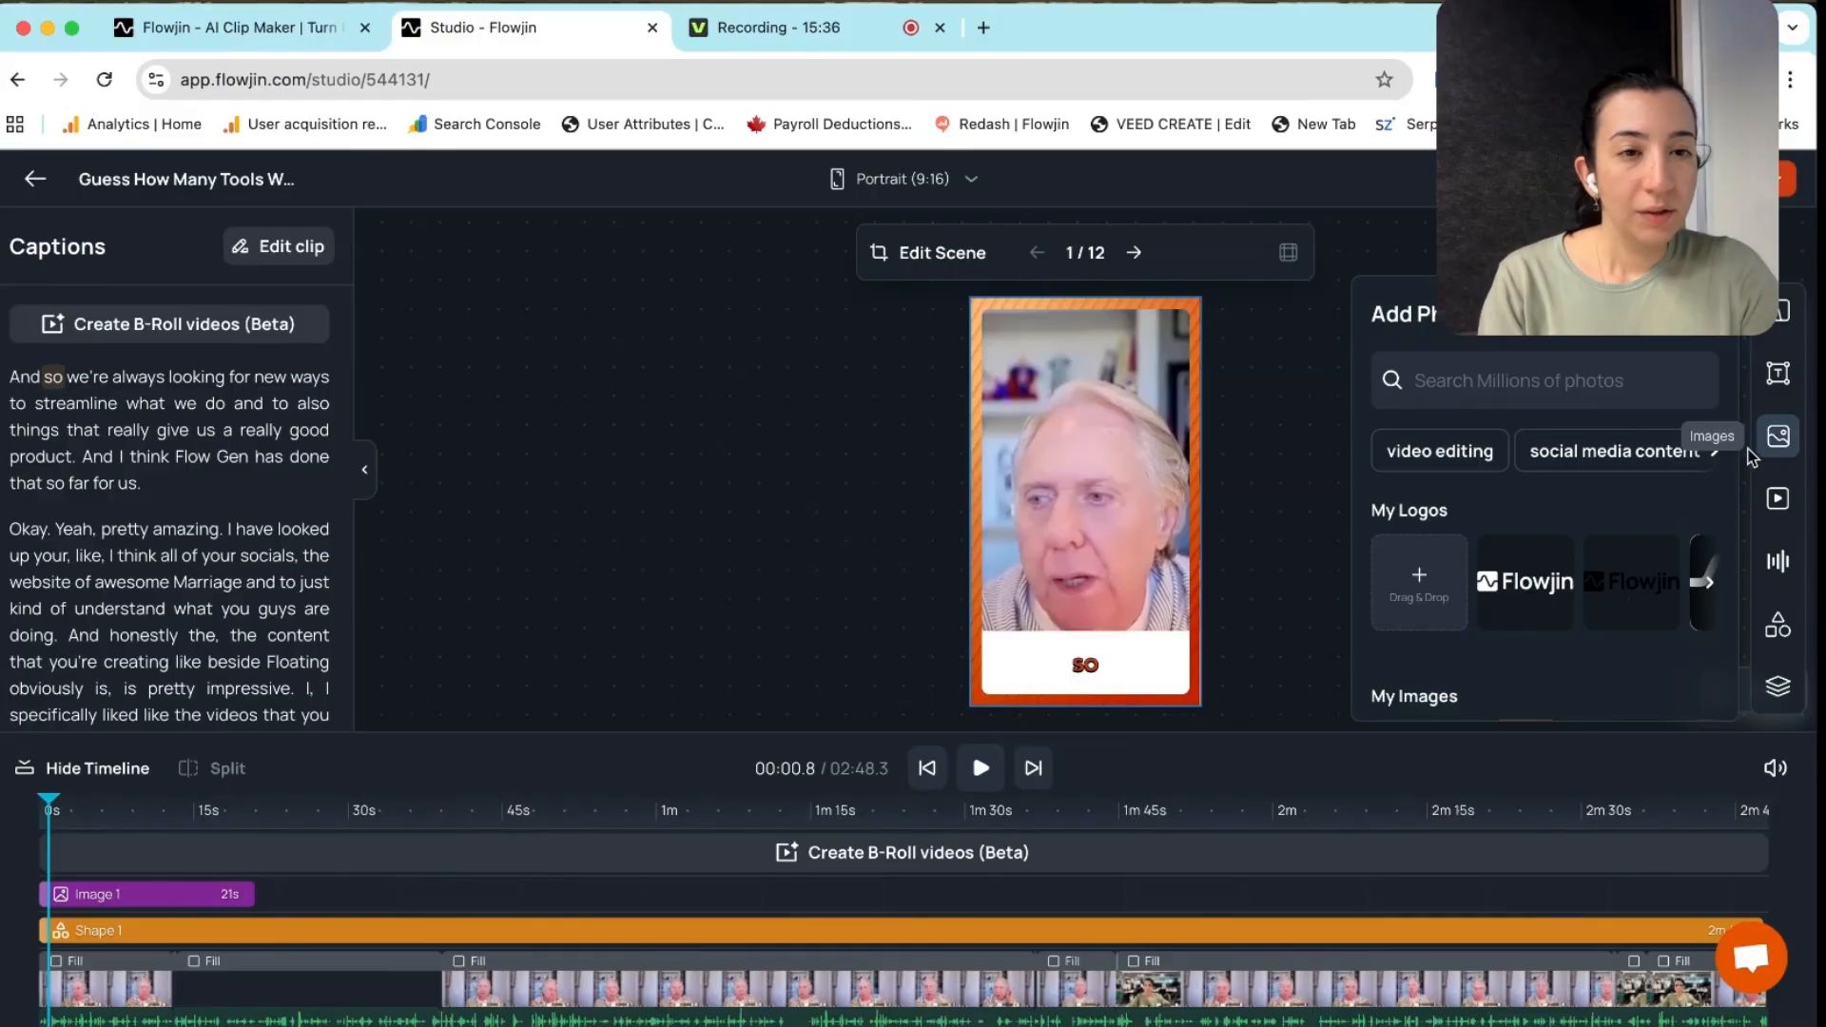
left_click(1525, 580)
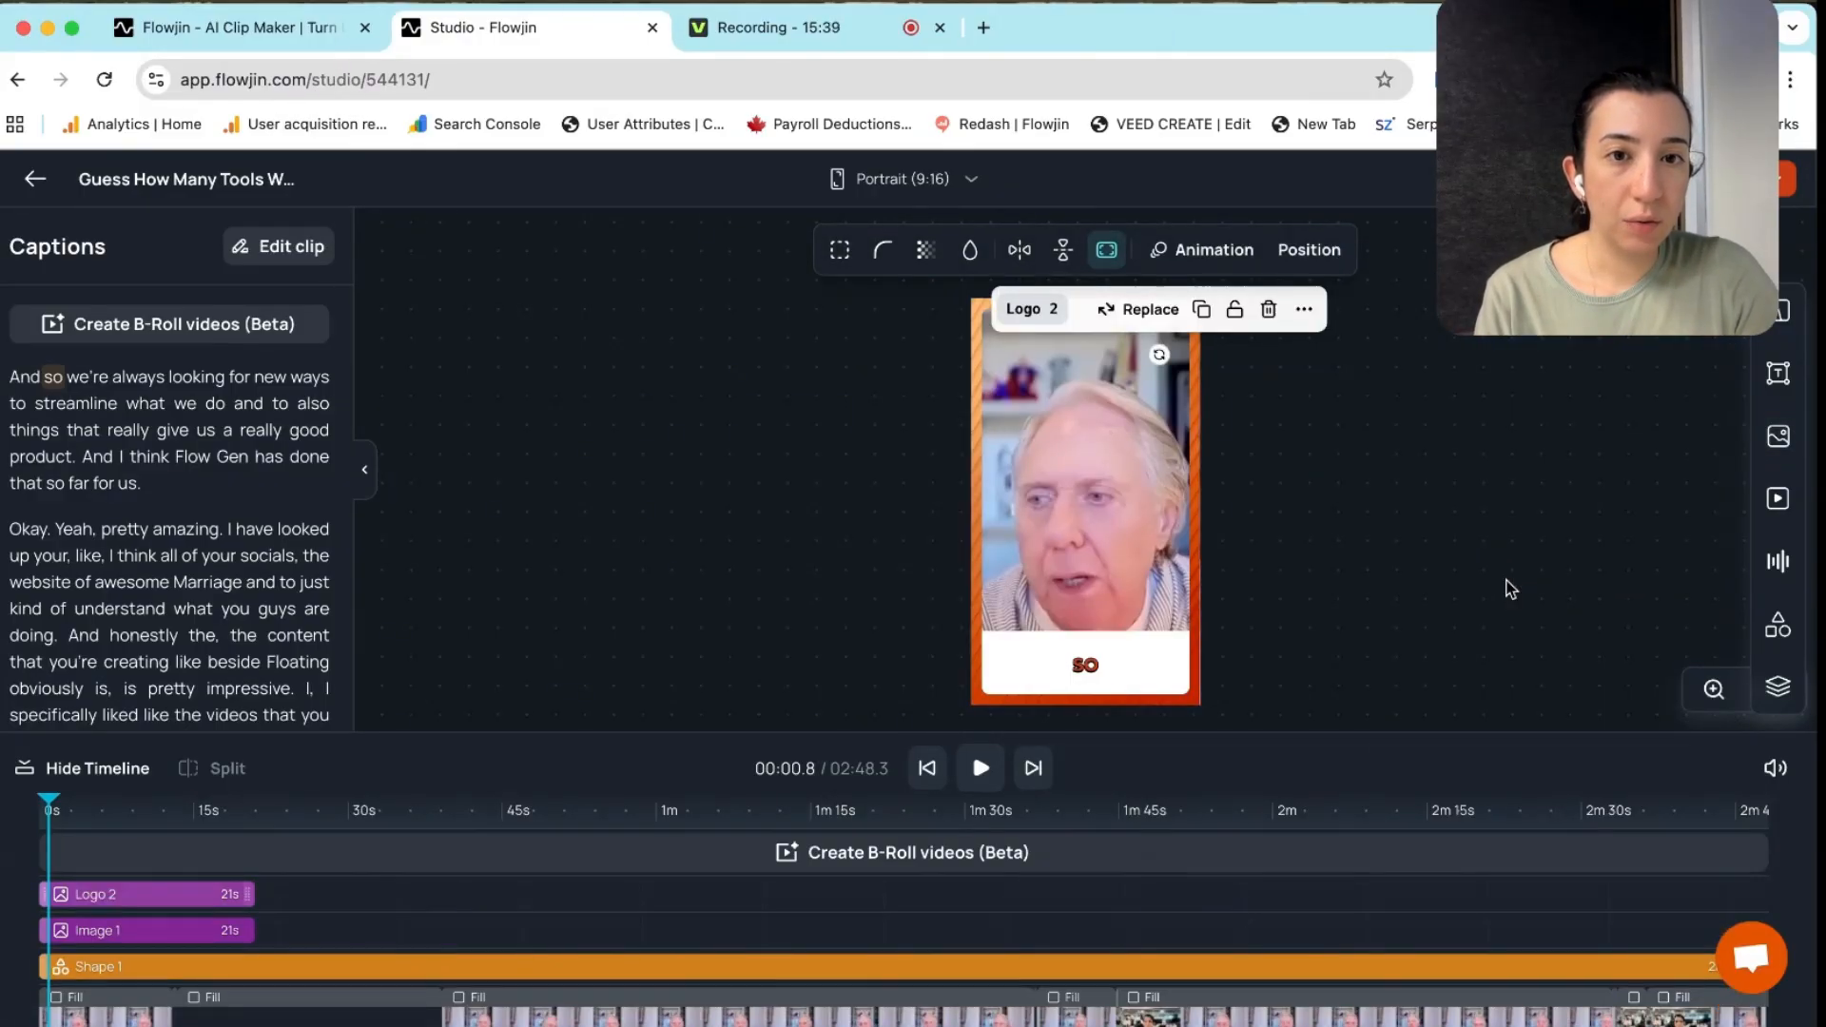
left_click(1389, 522)
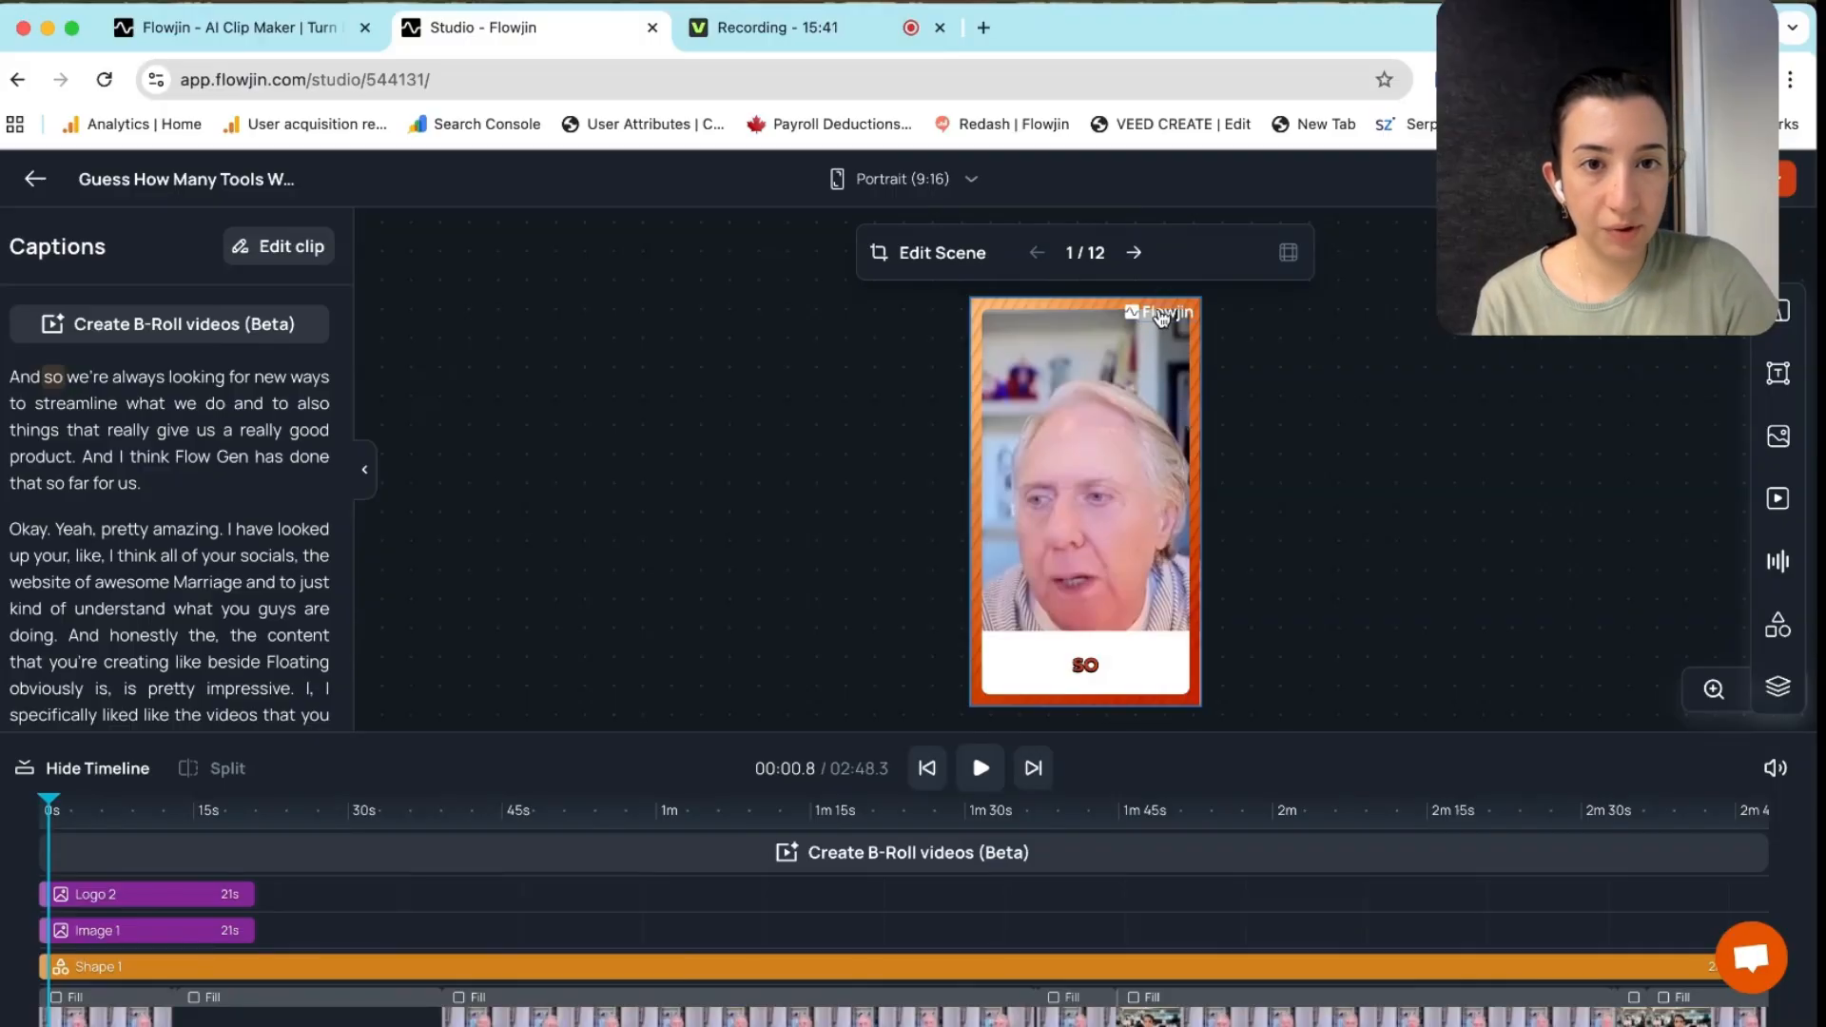
left_click_drag(1148, 313, 1149, 320)
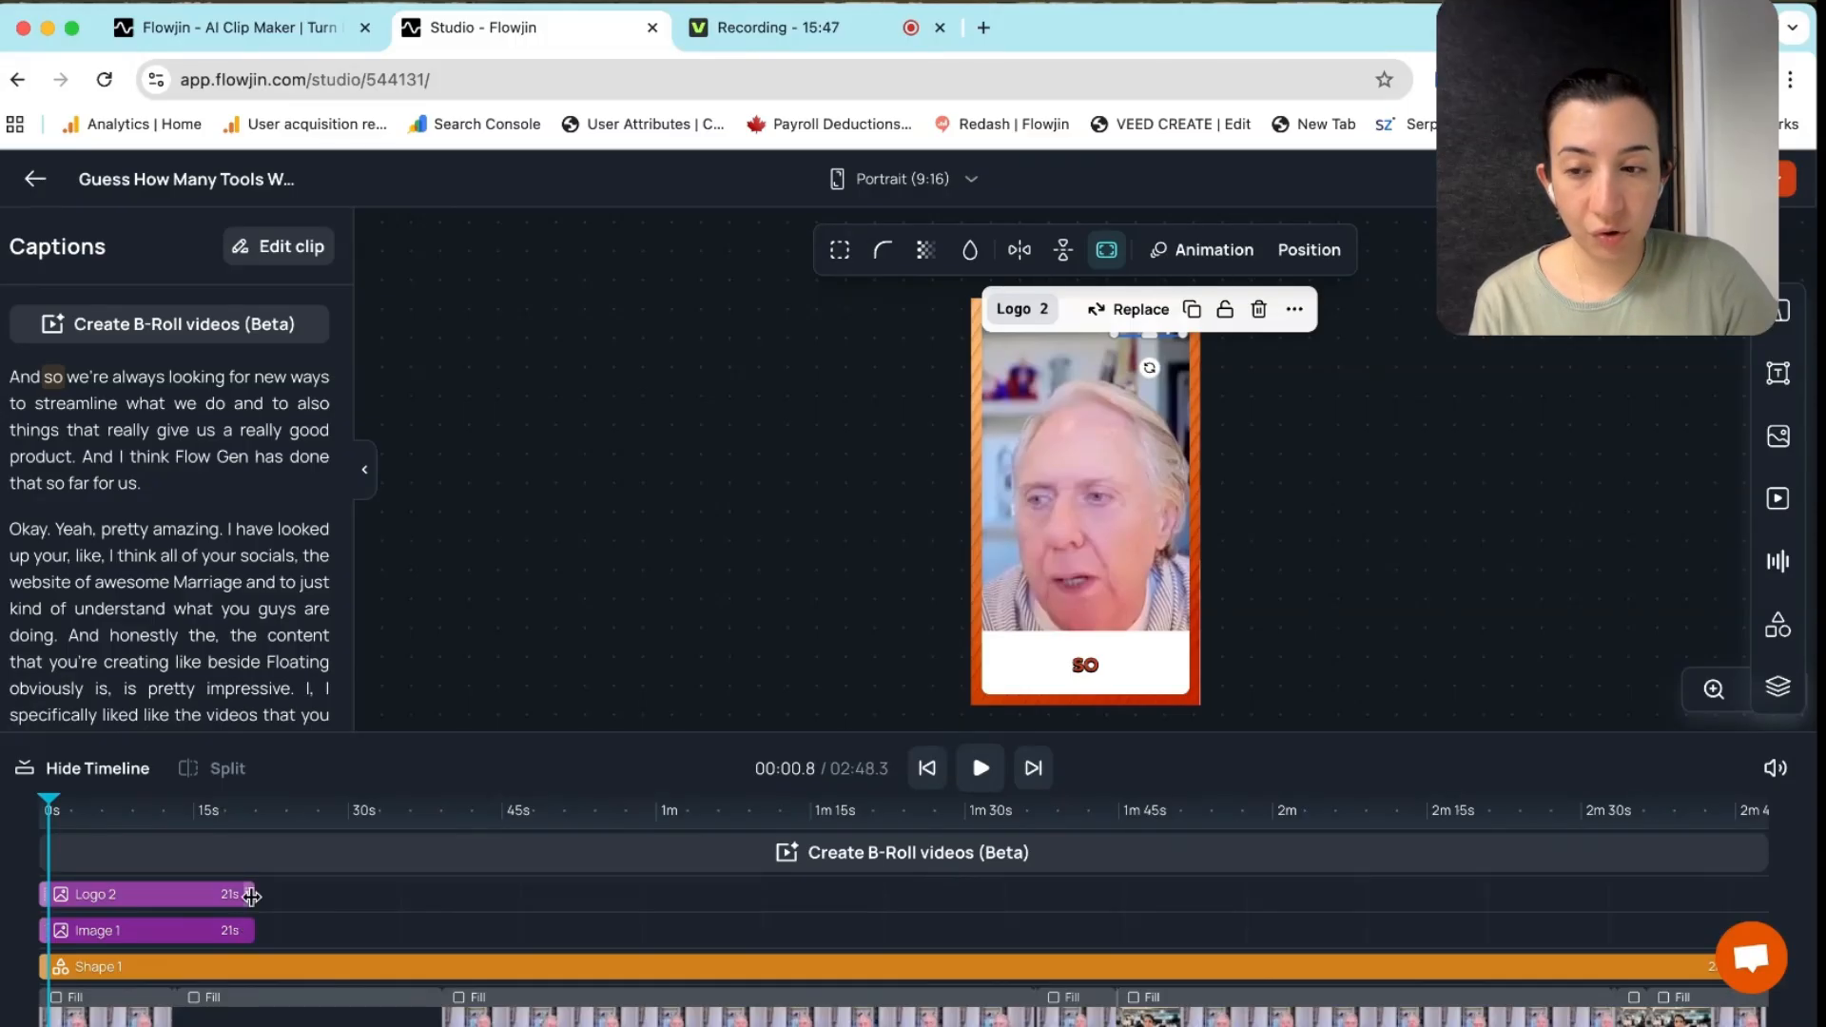
Extend the logo and the frame image layers to the clip's end at 2m 47s
left_click_drag(249, 894, 528, 894)
left_click_drag(1166, 931, 1785, 904)
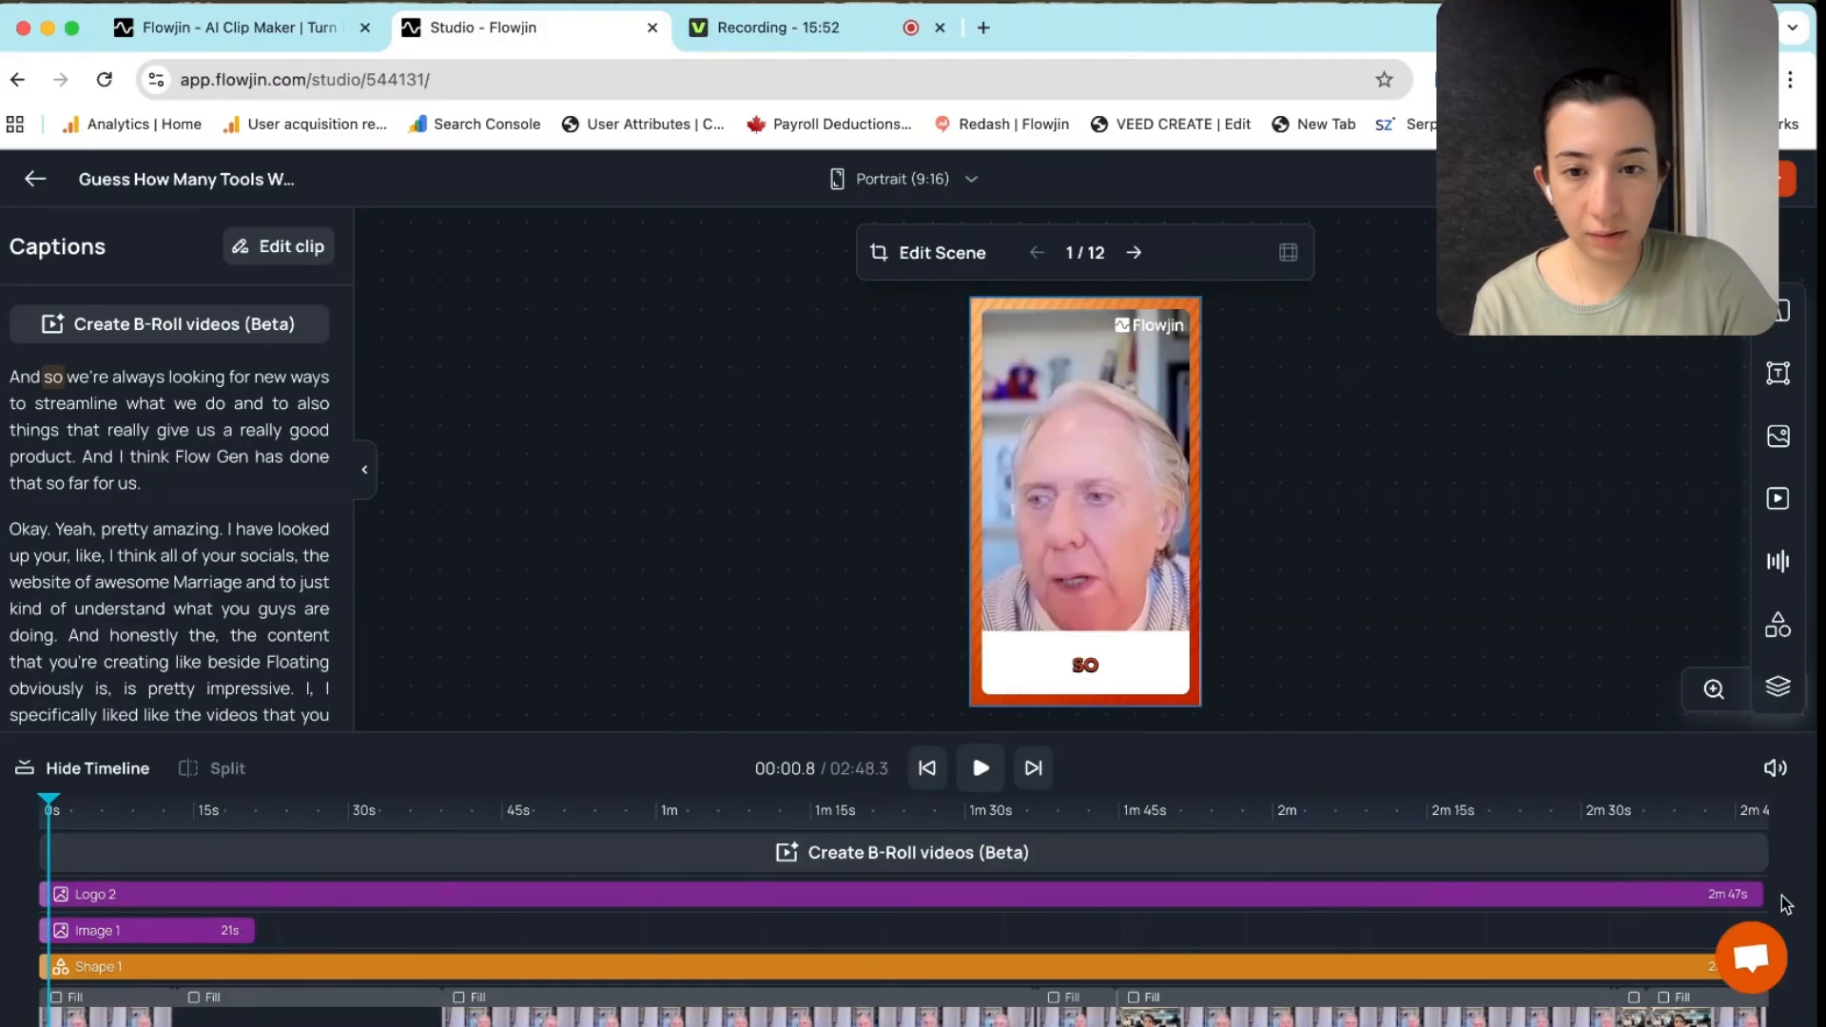
left_click_drag(252, 930, 1791, 927)
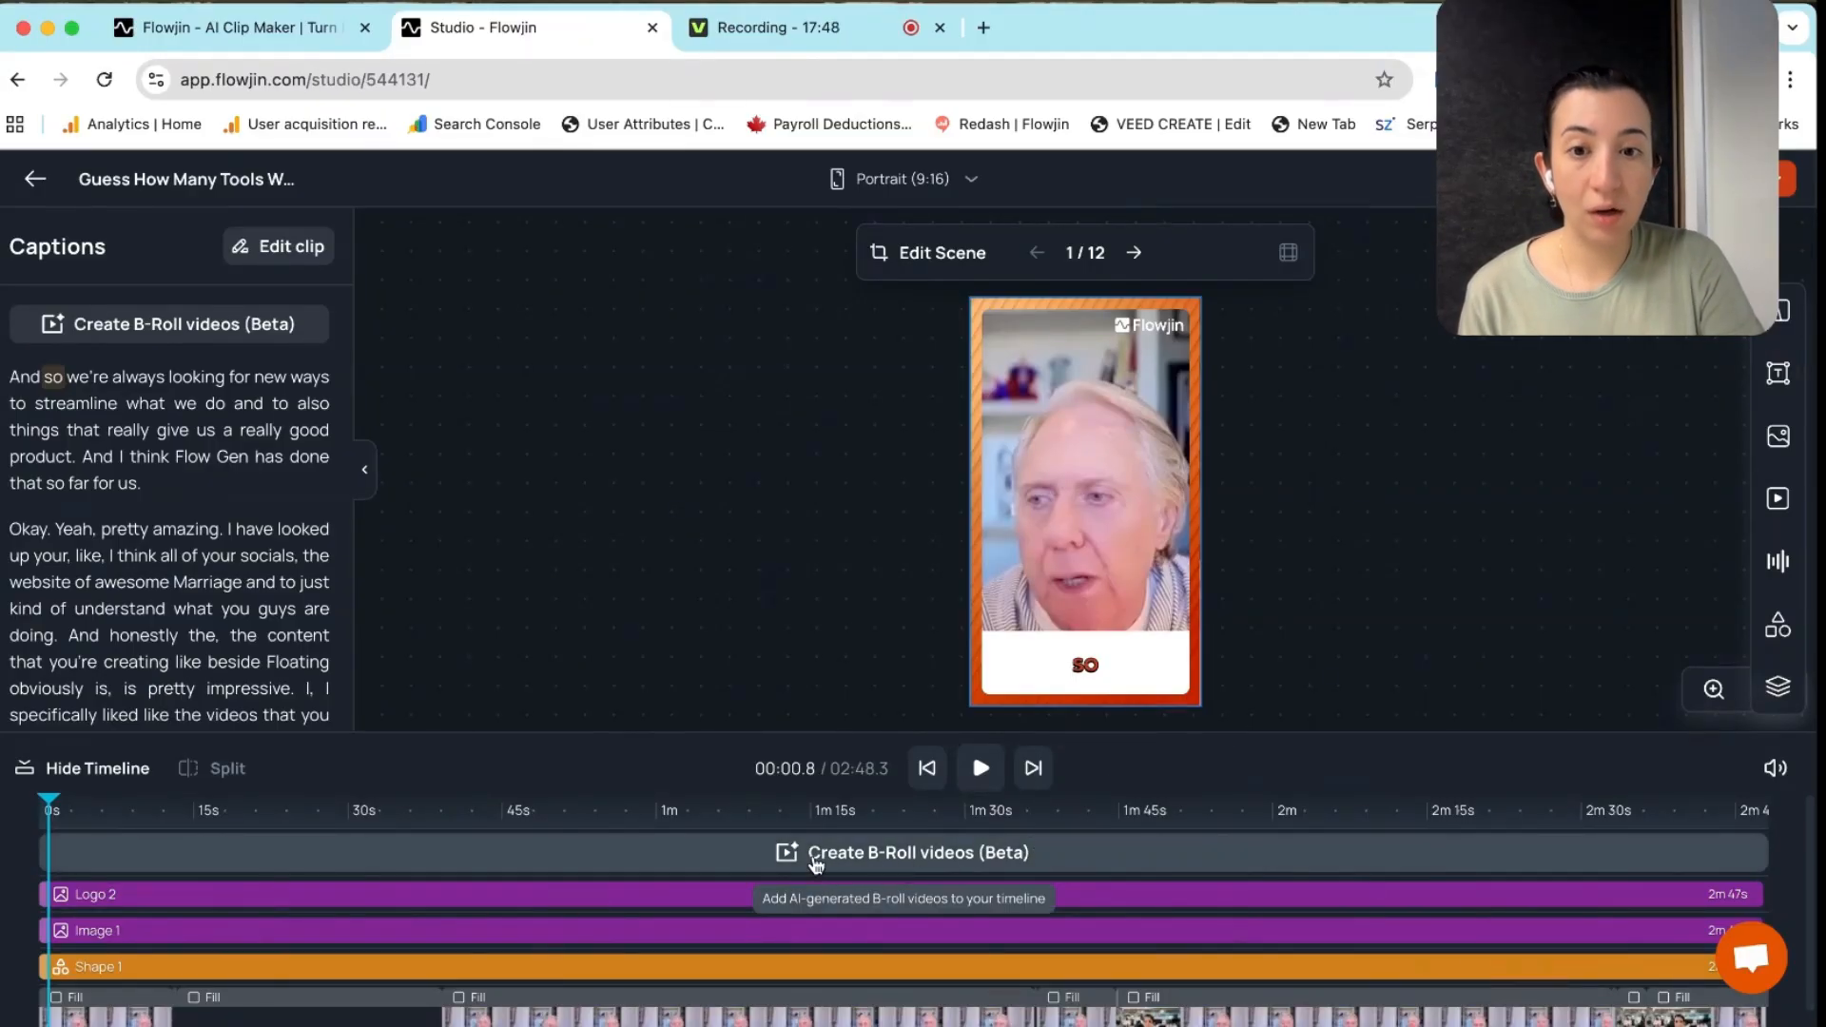
Generate AI B-roll videos and select the team-meeting B-Roll 2 near 37 seconds
left_click(894, 854)
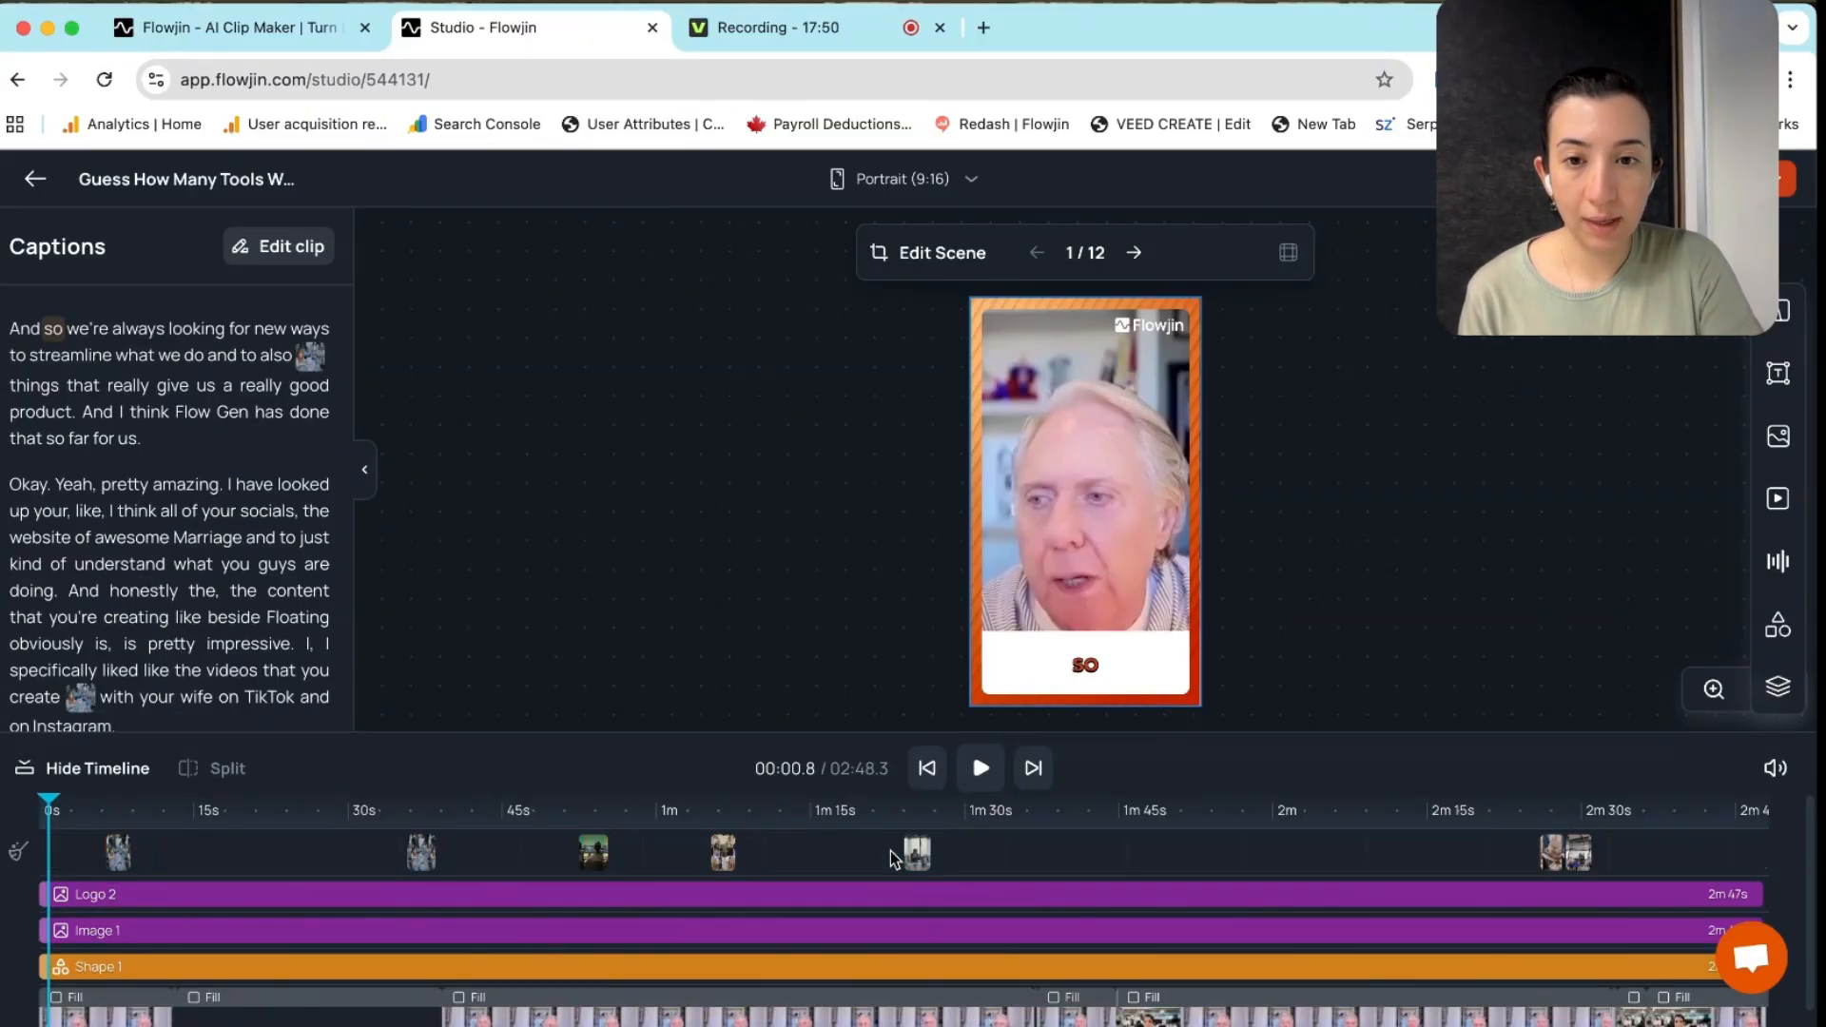
left_click_drag(49, 805, 420, 809)
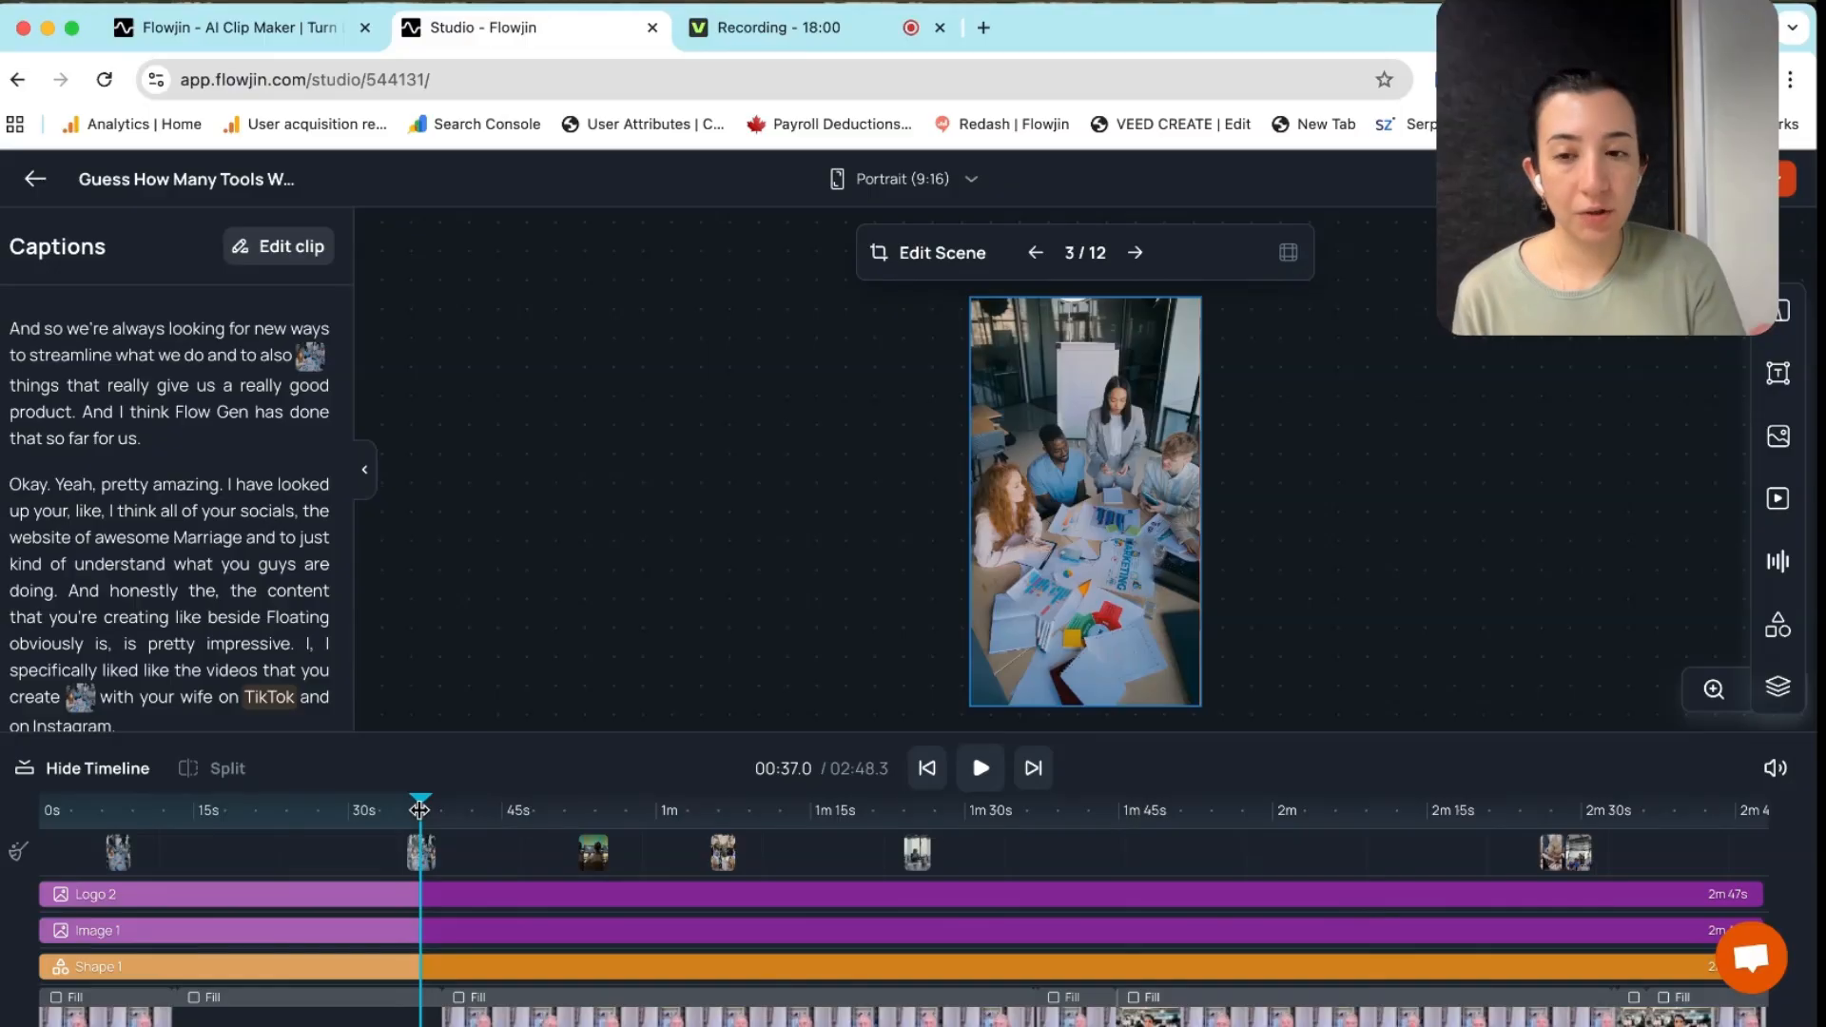
left_click(423, 849)
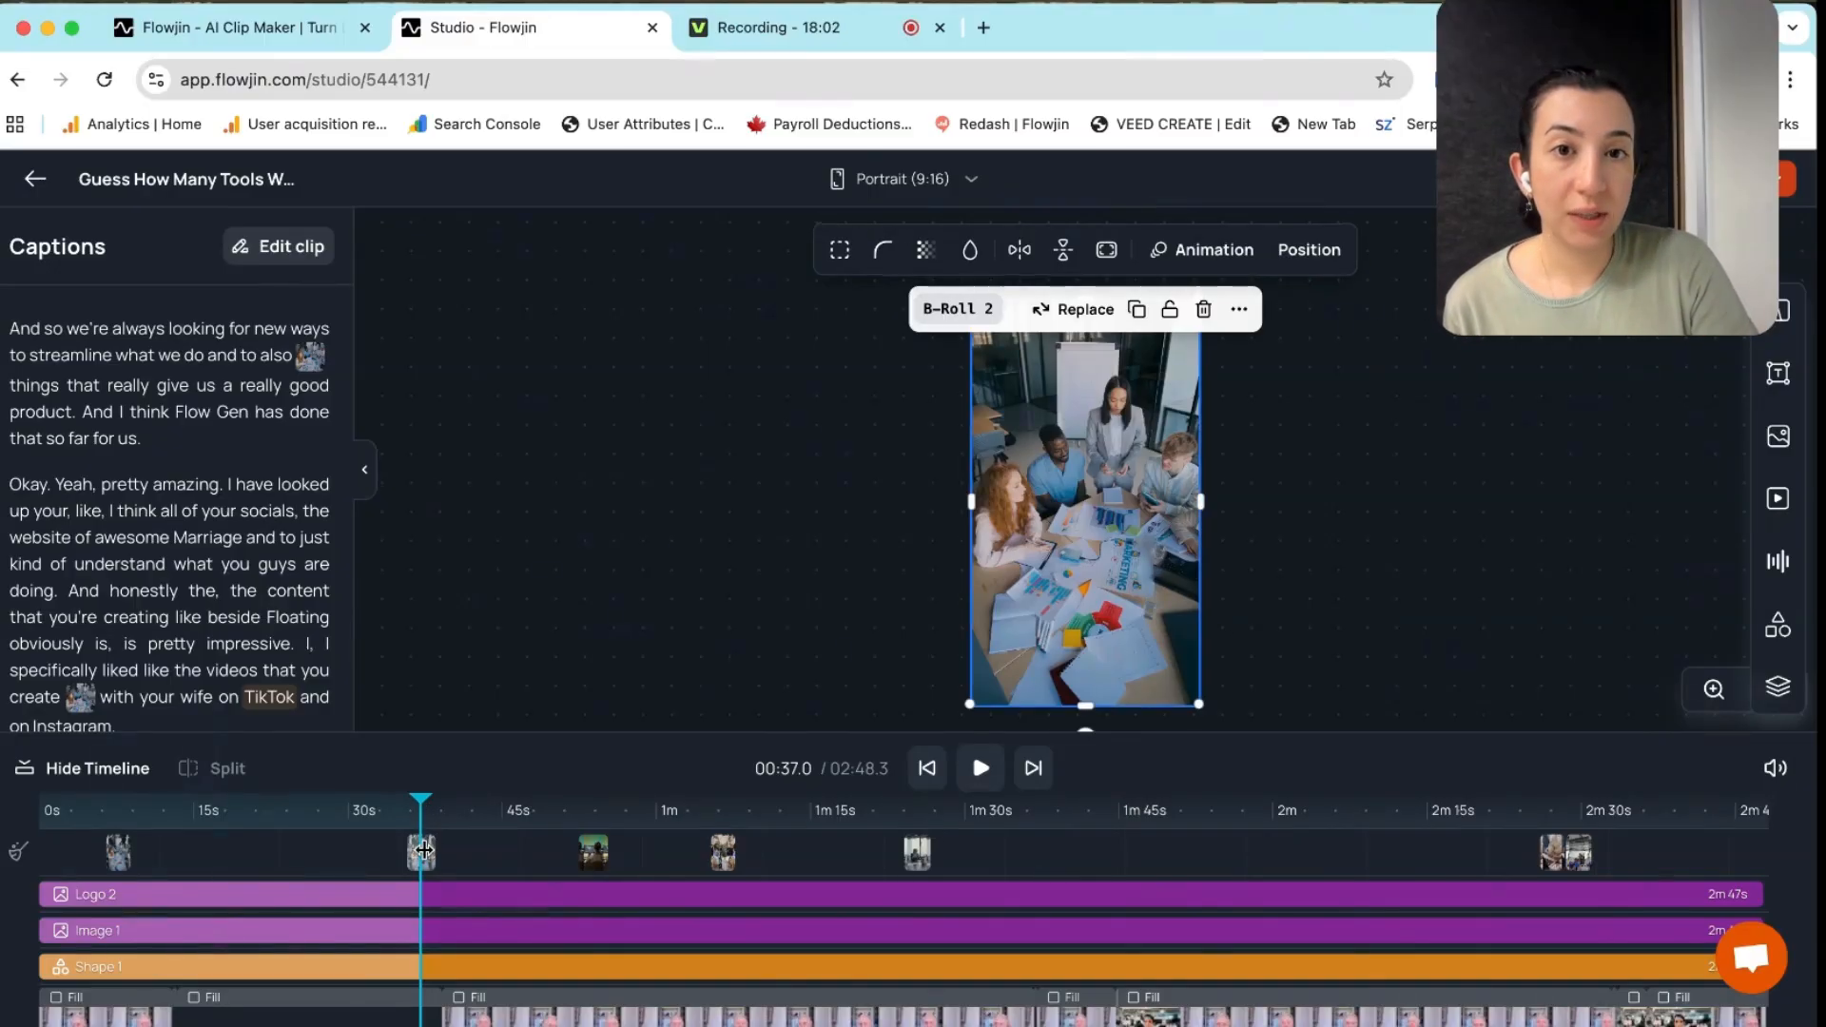
Give B-Roll 2 a Fade In entrance and a Fade Out exit animation
left_click(1196, 251)
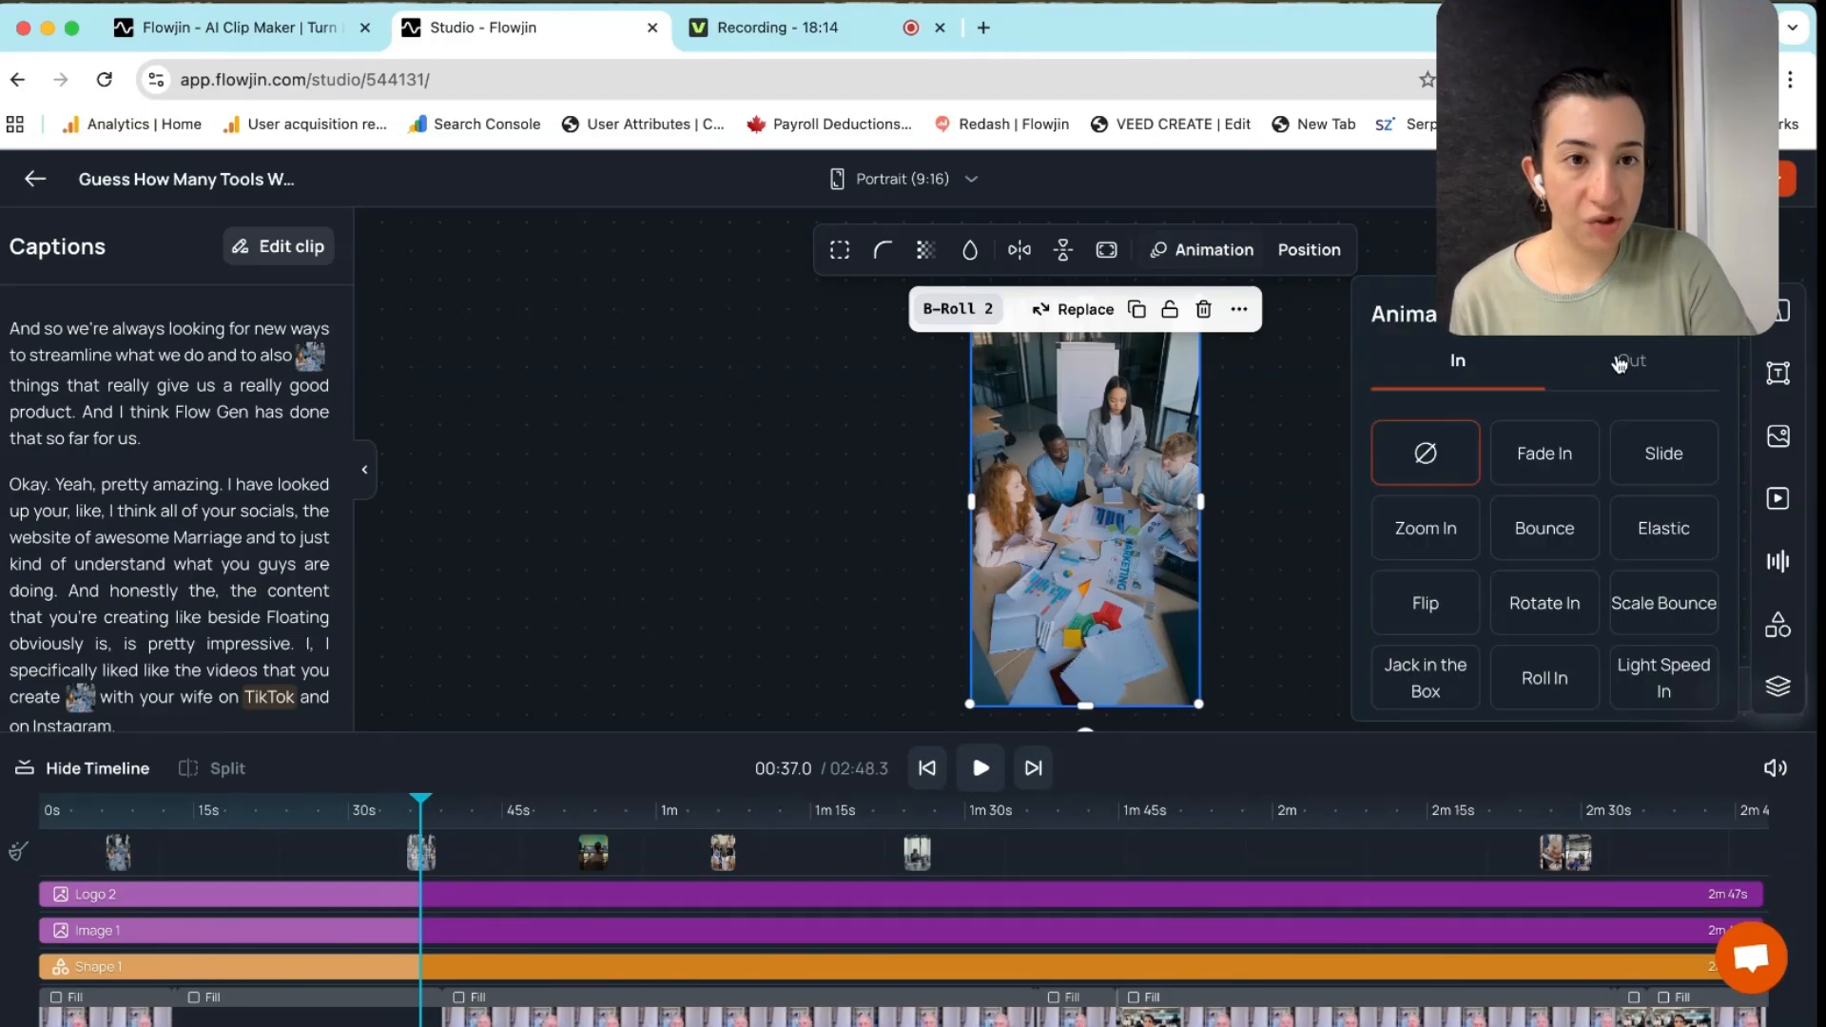
left_click(1538, 460)
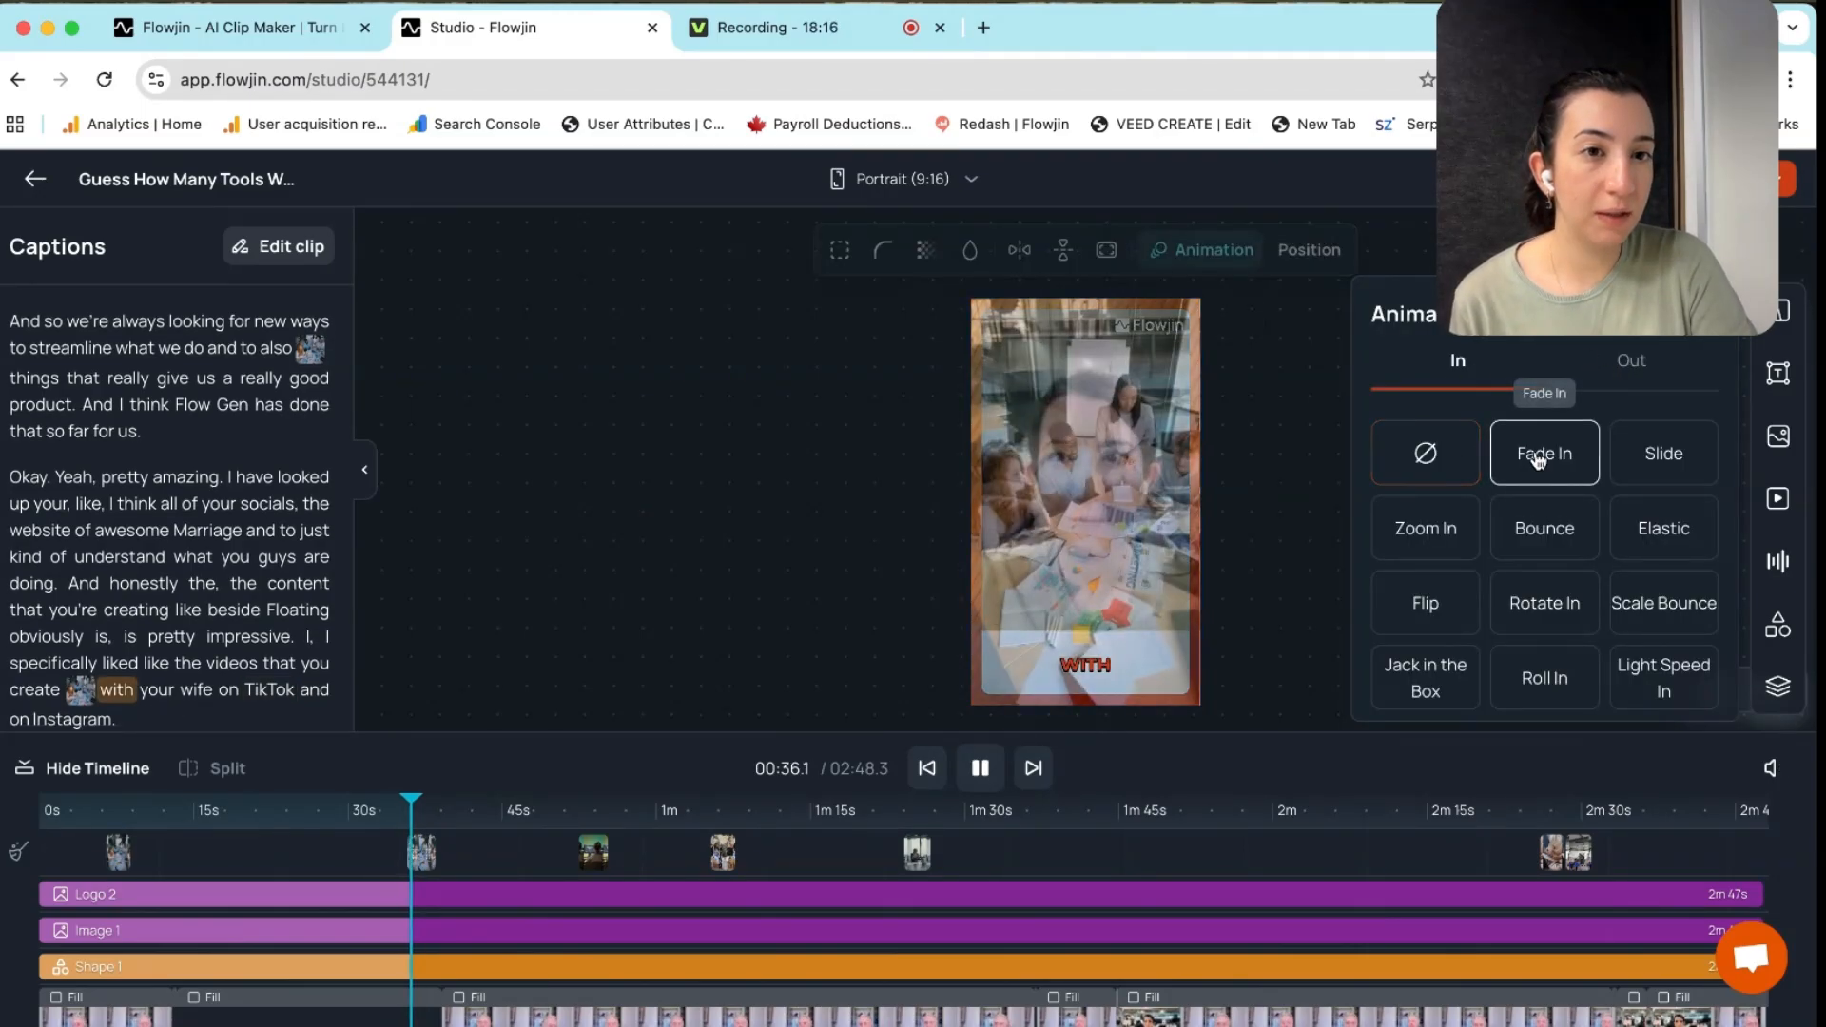
left_click(1630, 360)
left_click(1568, 447)
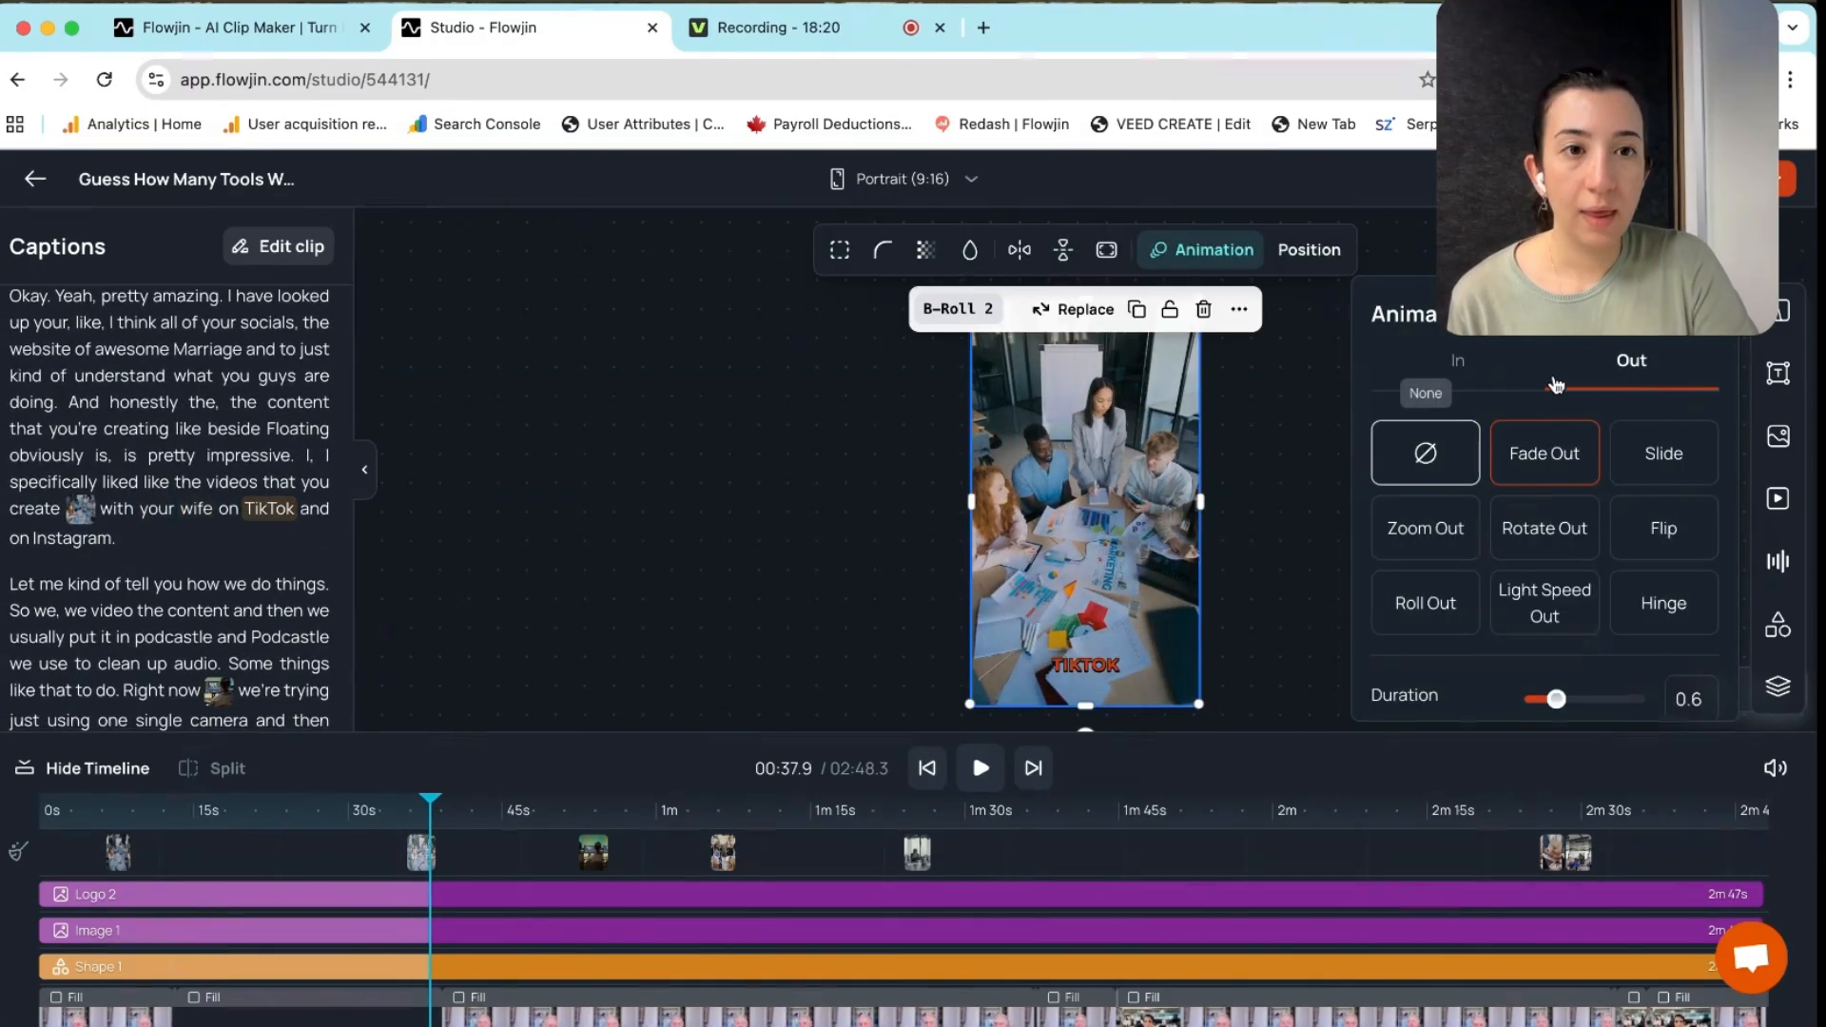
left_click(1407, 448)
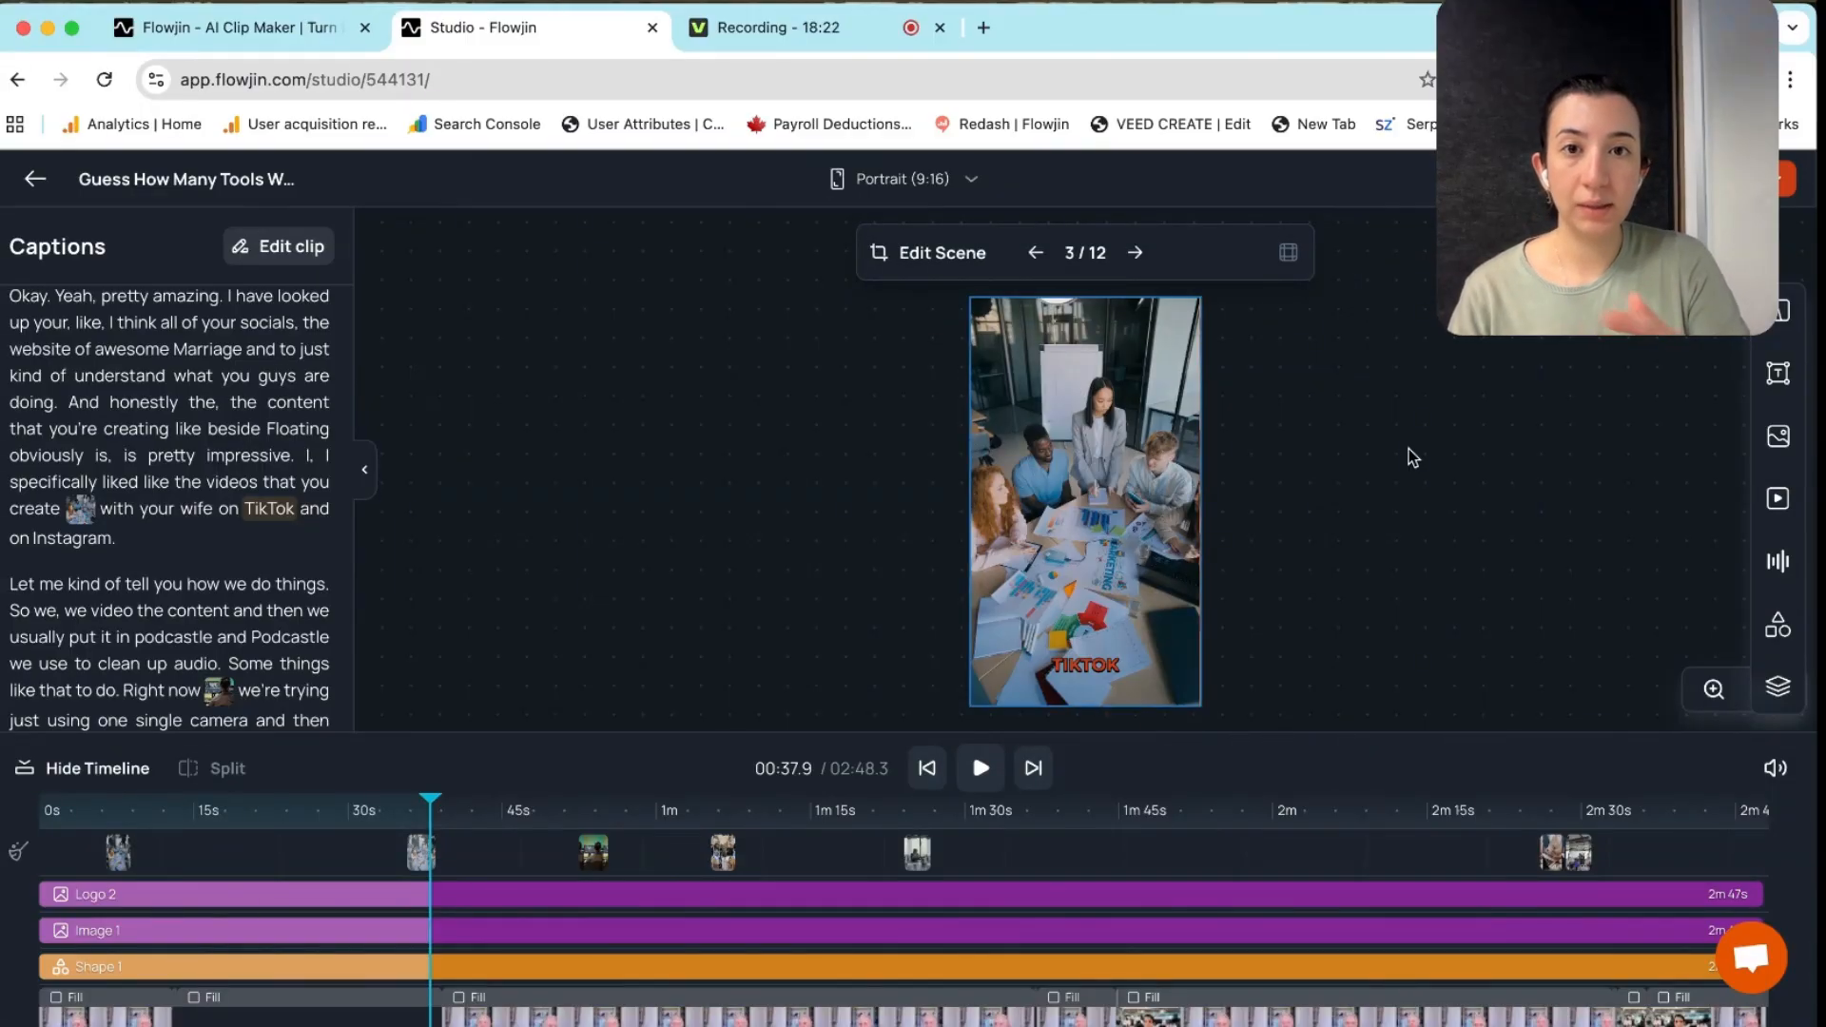
left_click(593, 852)
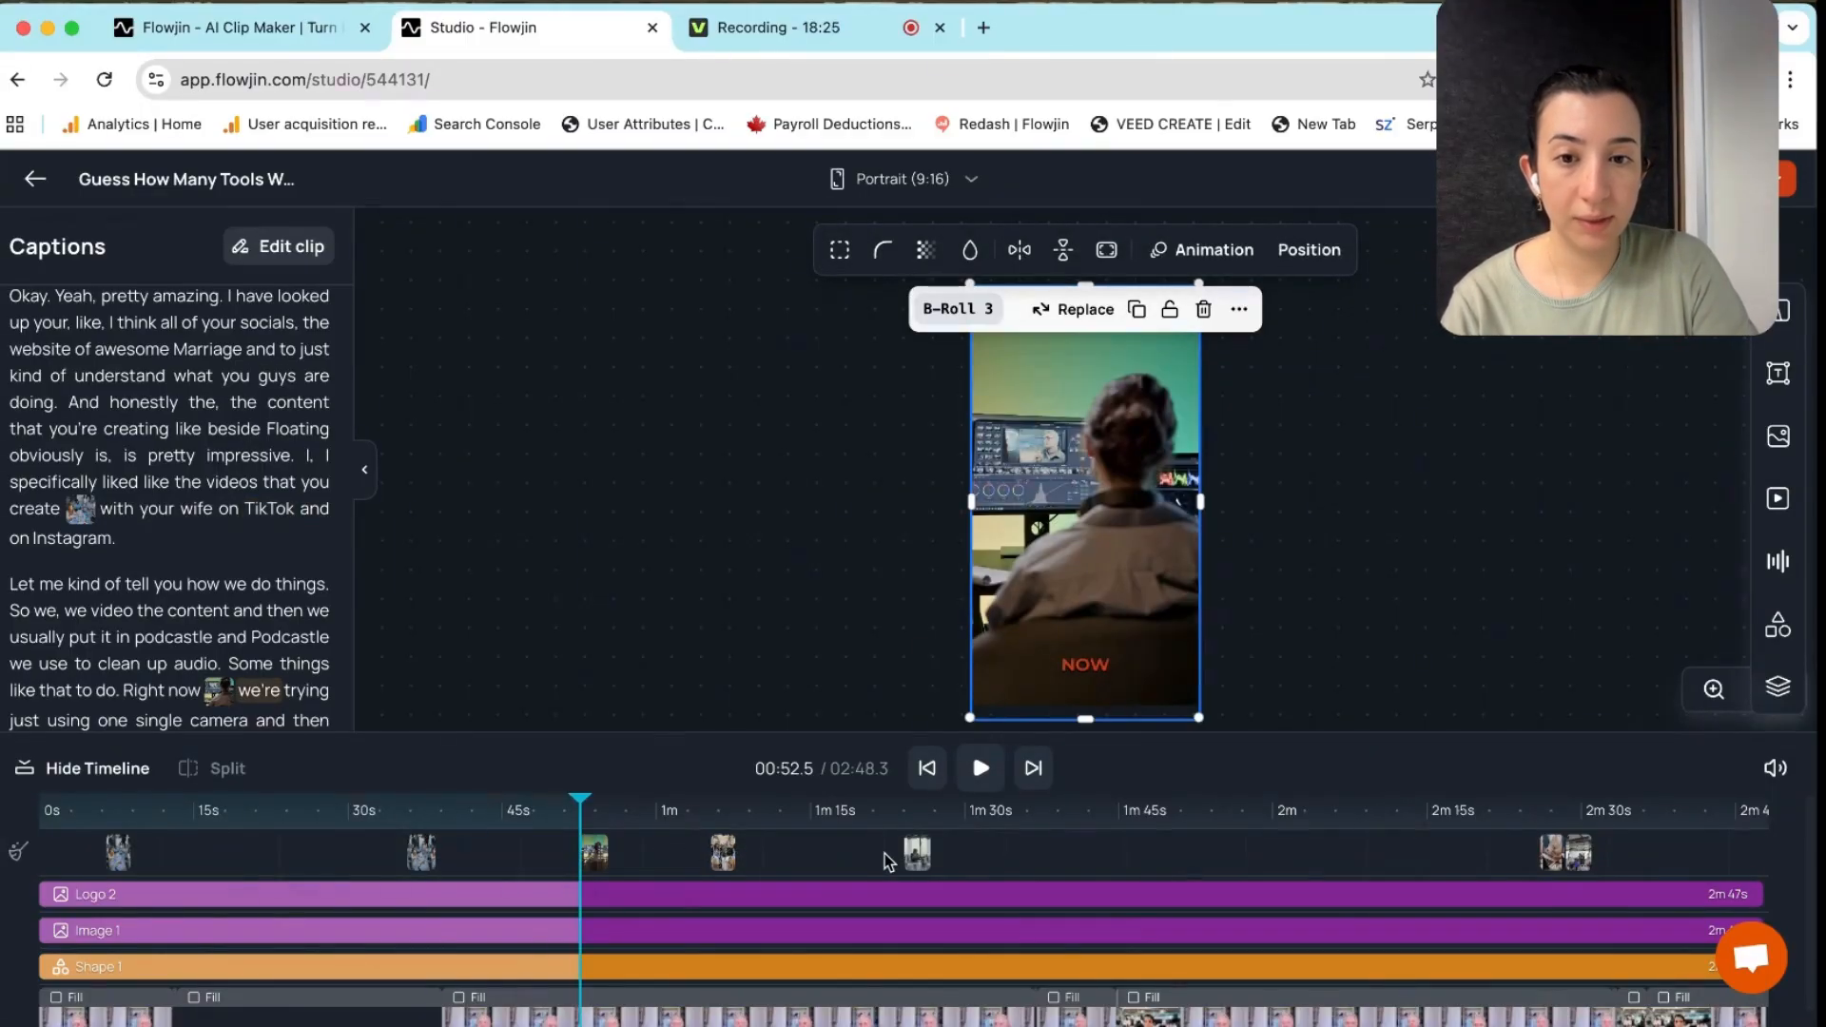
left_click(916, 852)
left_click(369, 806)
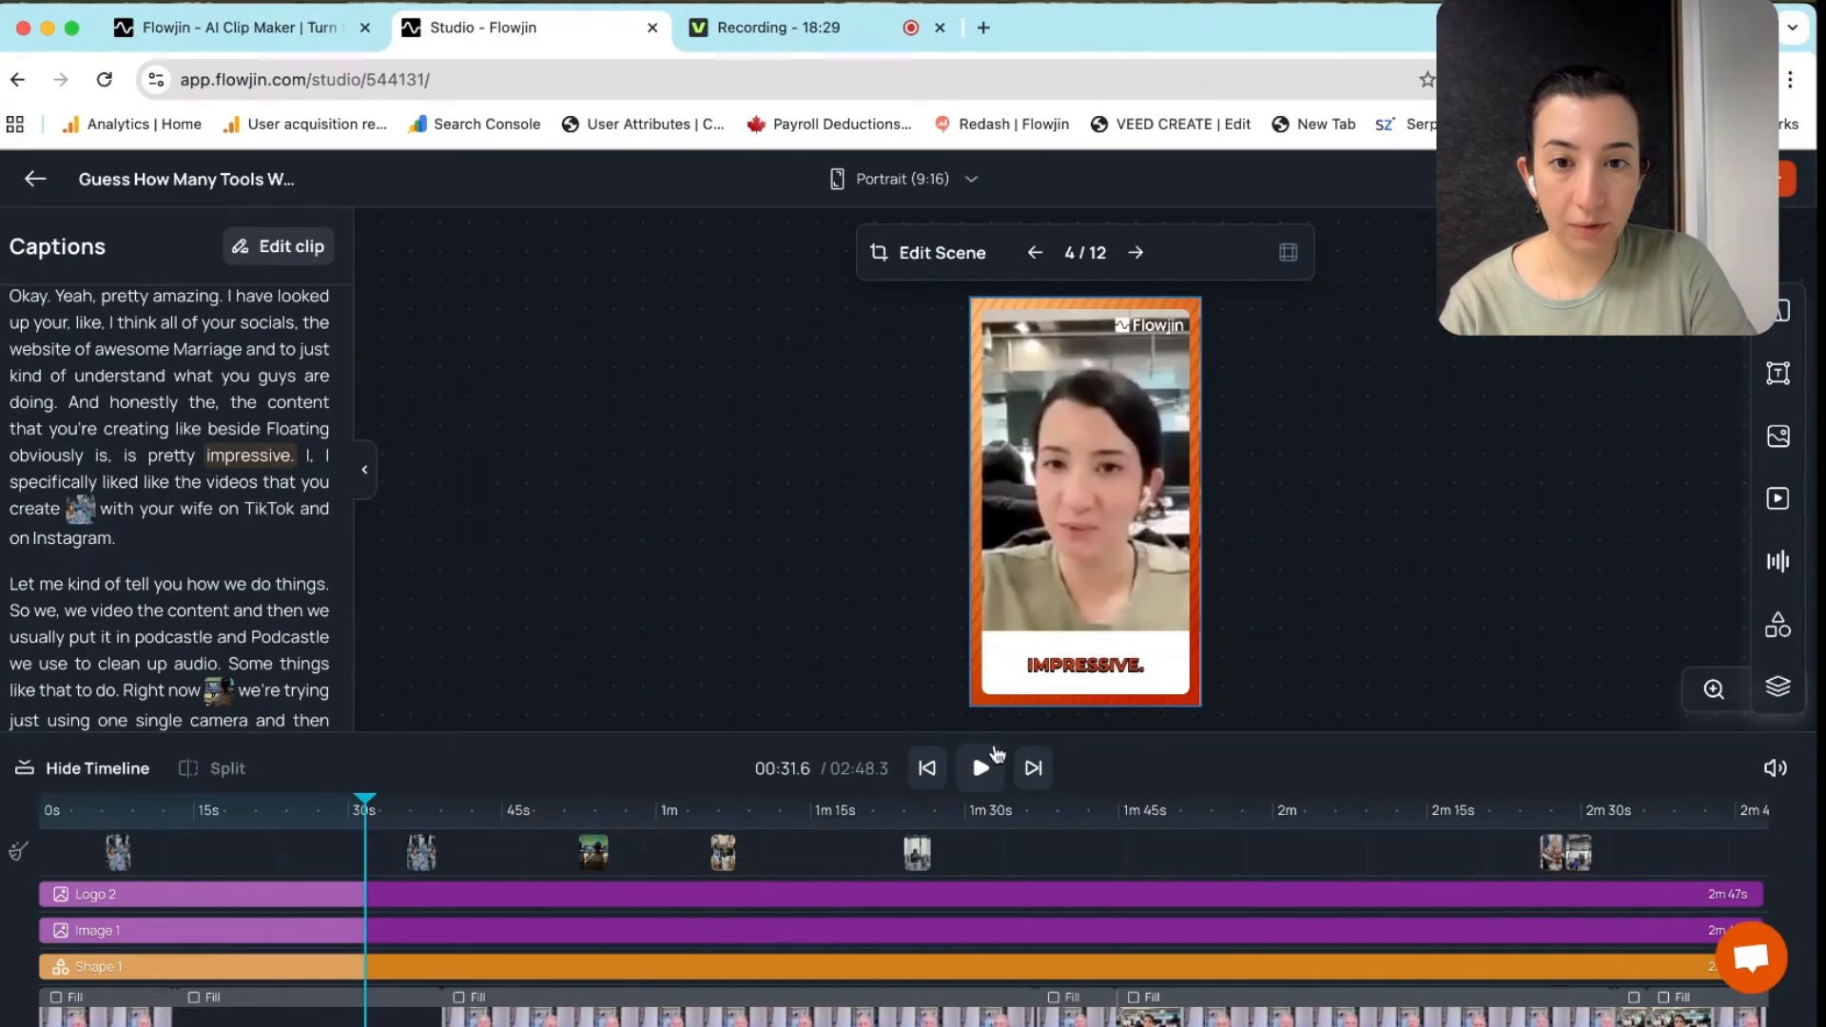
left_click(980, 767)
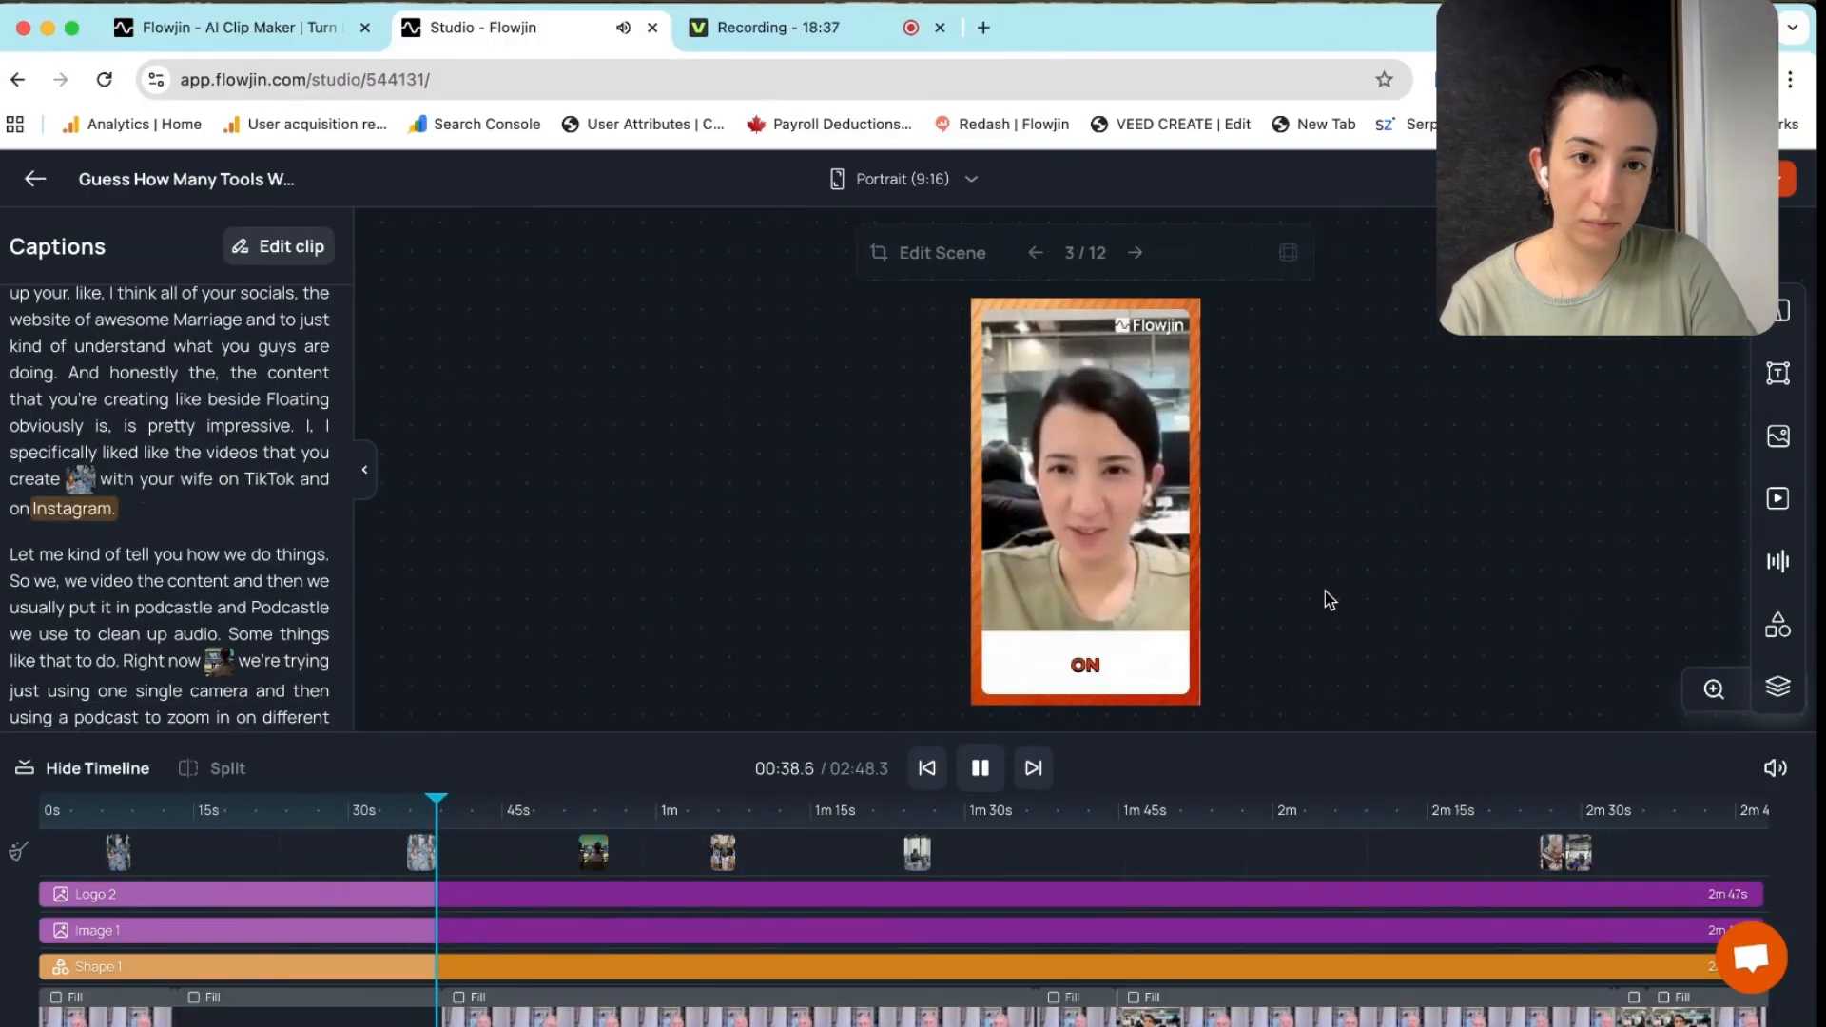
left_click(975, 772)
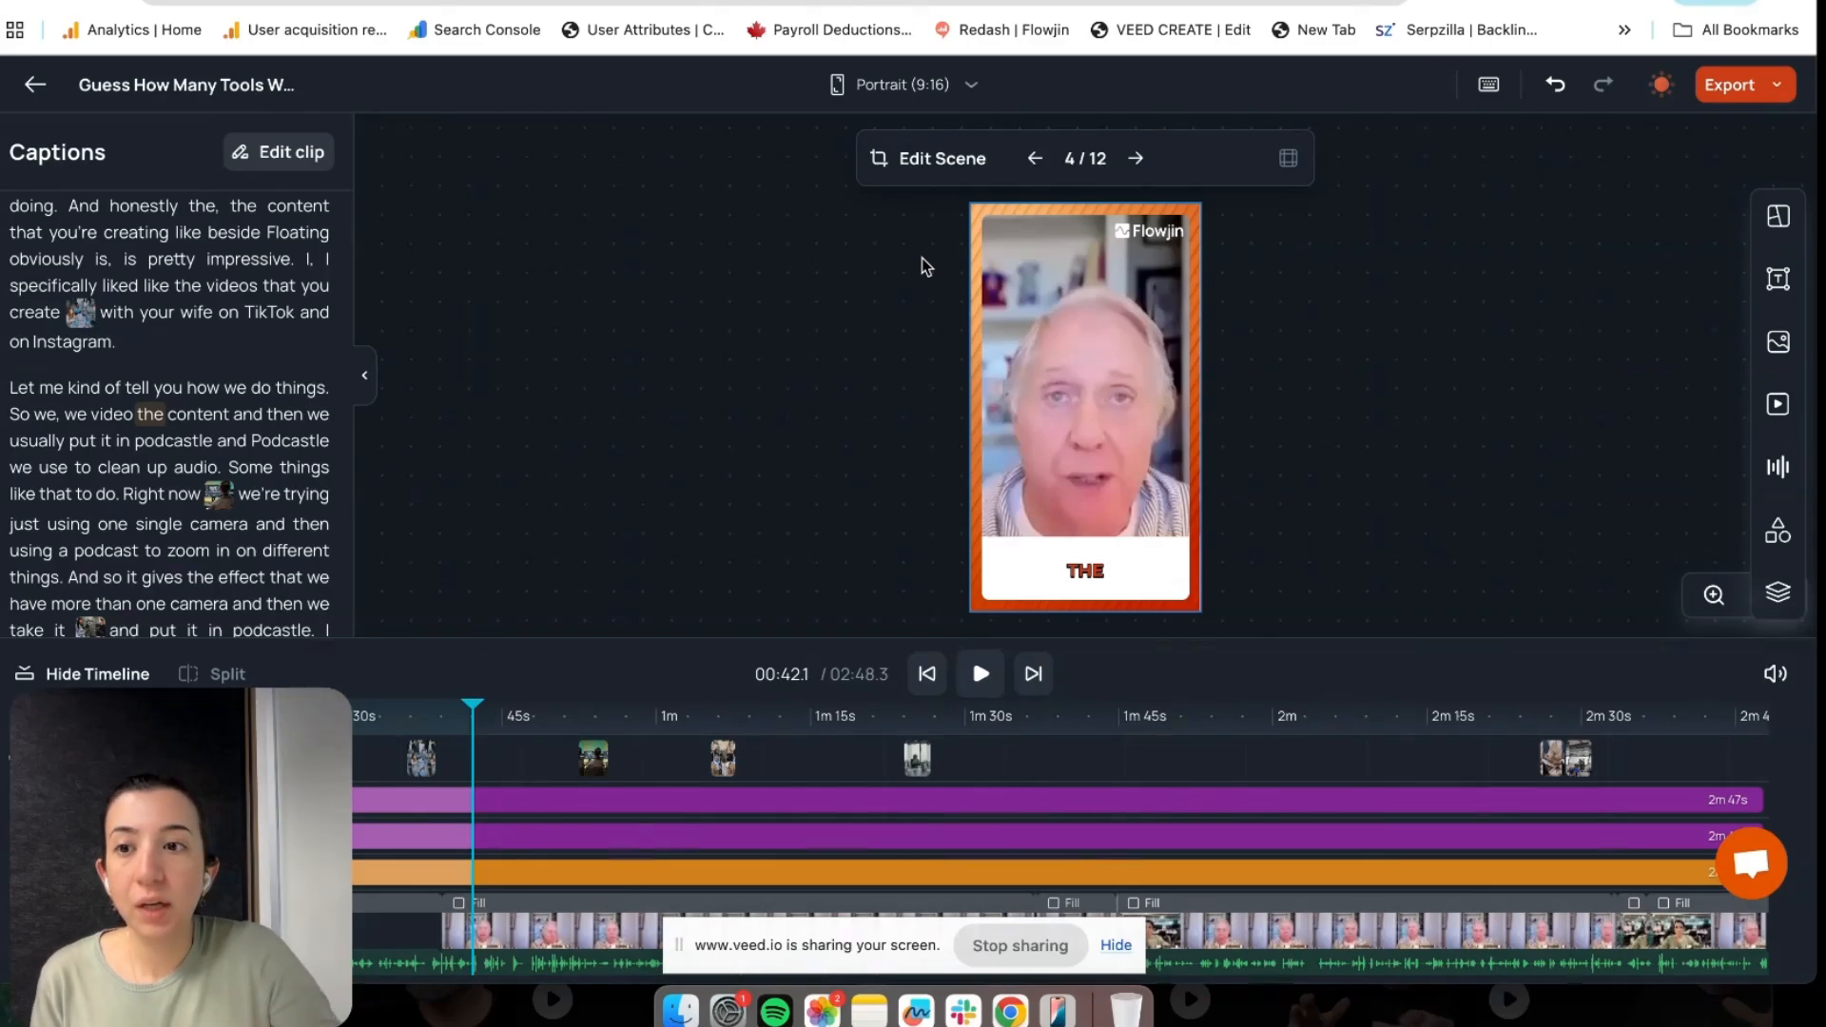
scroll(154, 480, "down", 1)
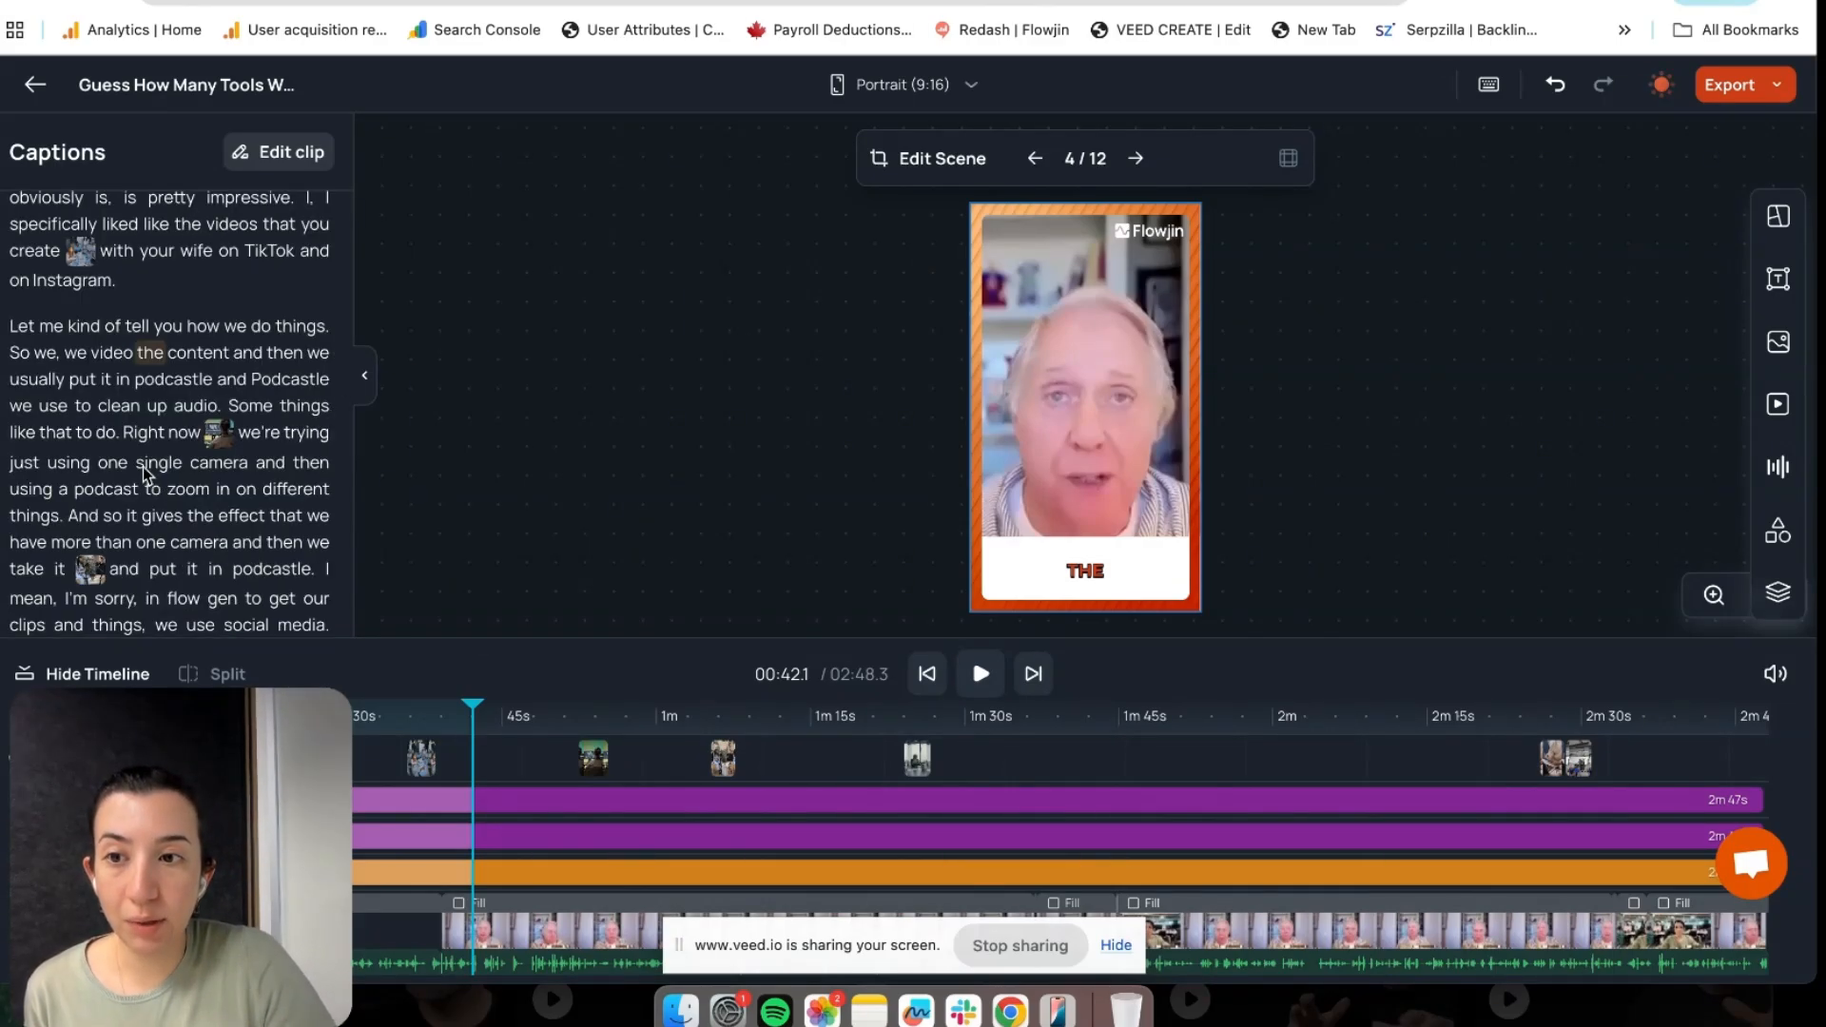
left_click(145, 465)
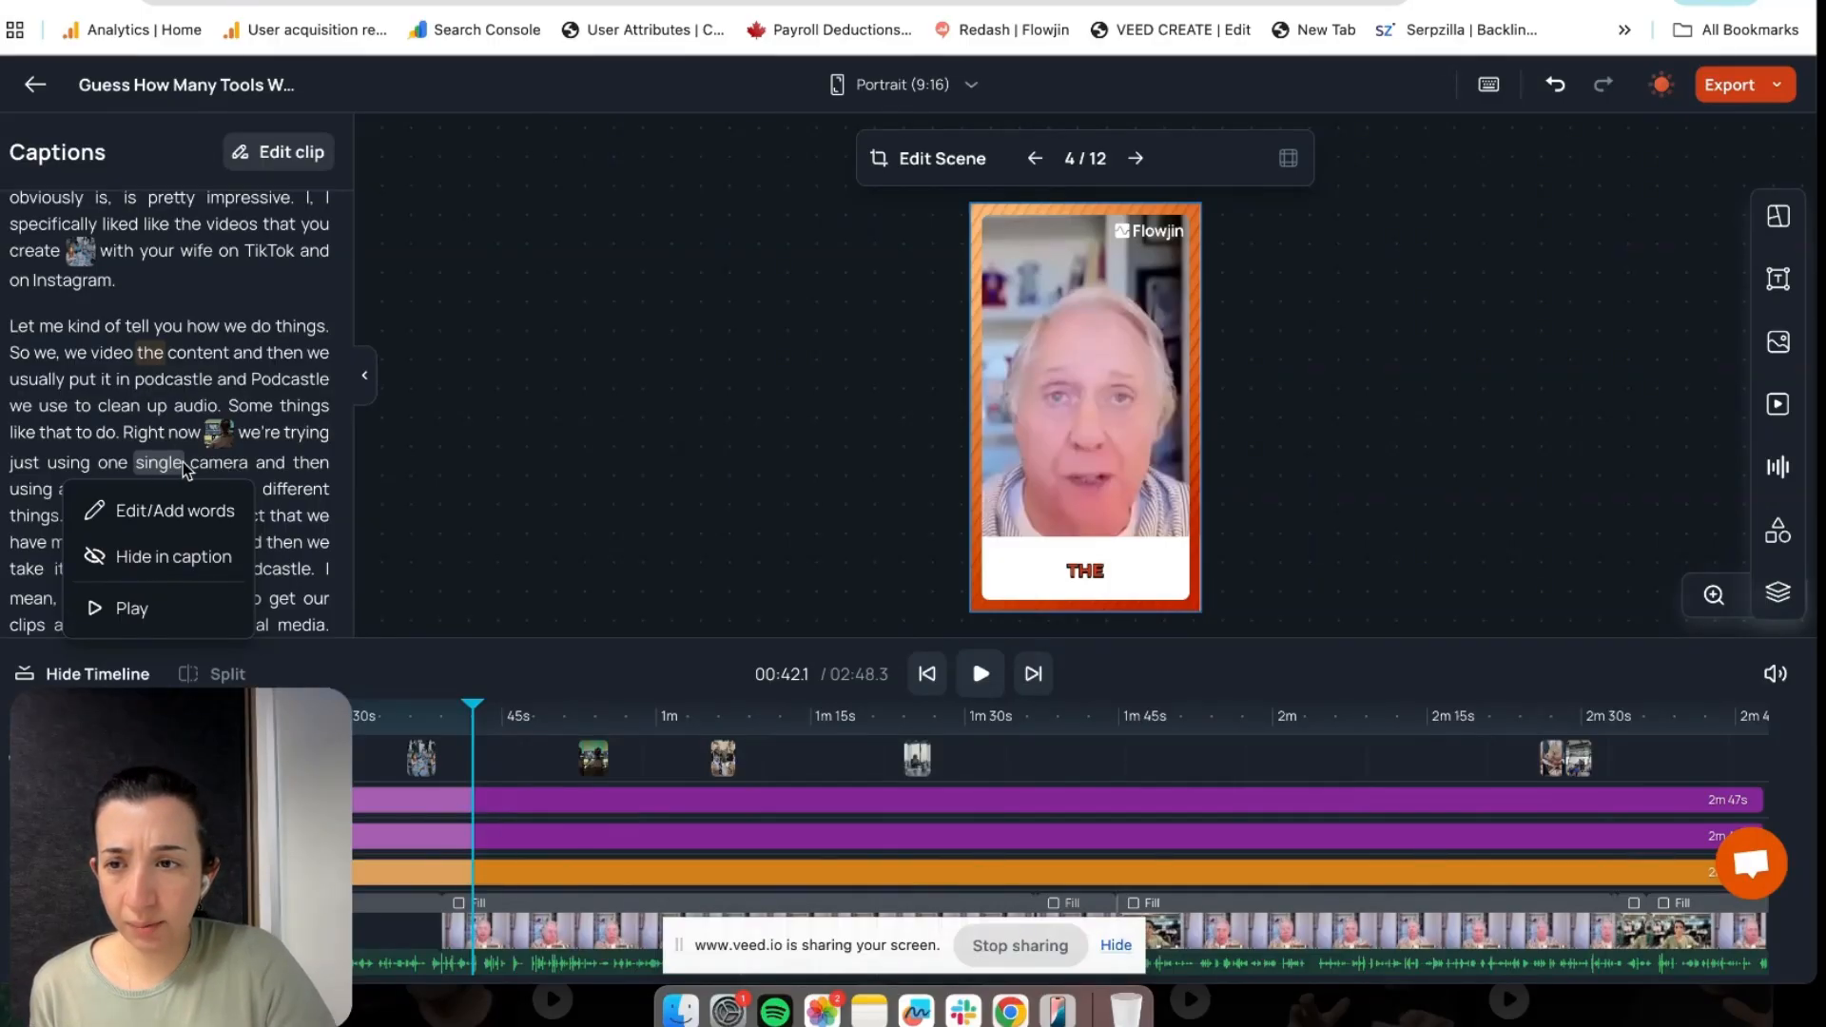
left_click(133, 609)
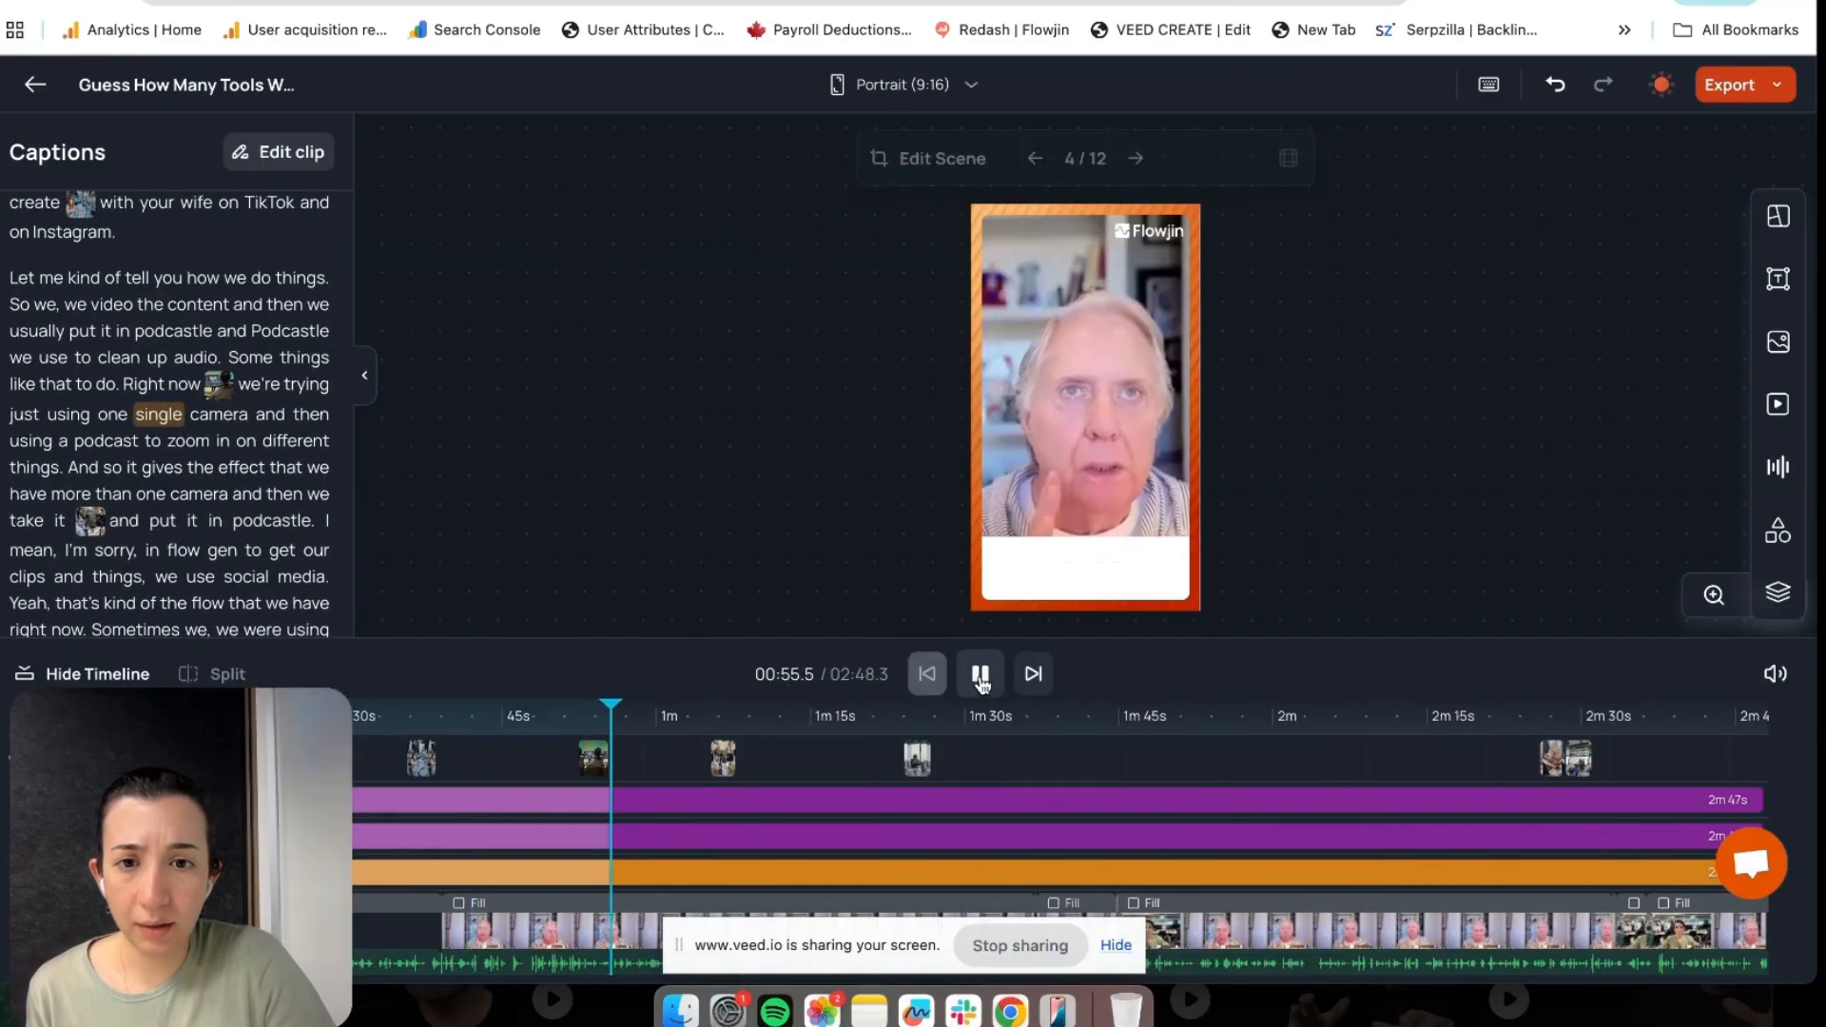
left_click(980, 673)
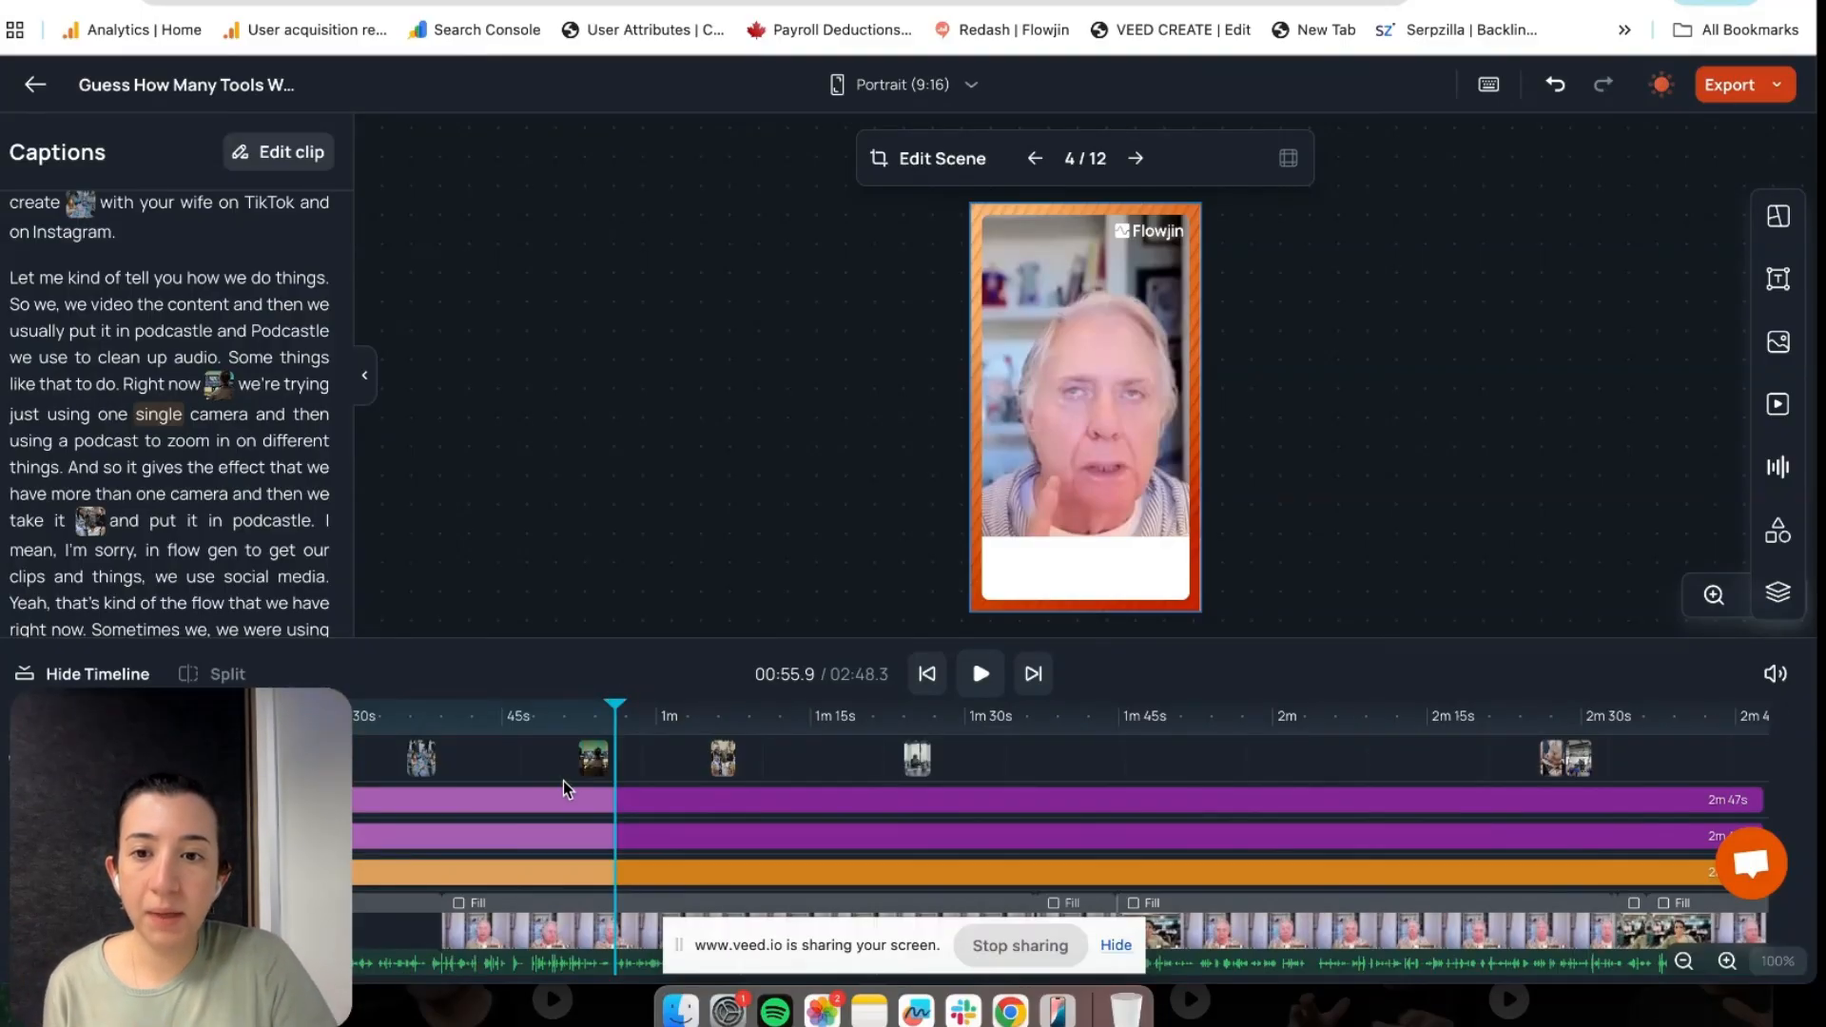
Delete the B-Roll 3 computer-screen clip near 52 seconds
left_click(594, 757)
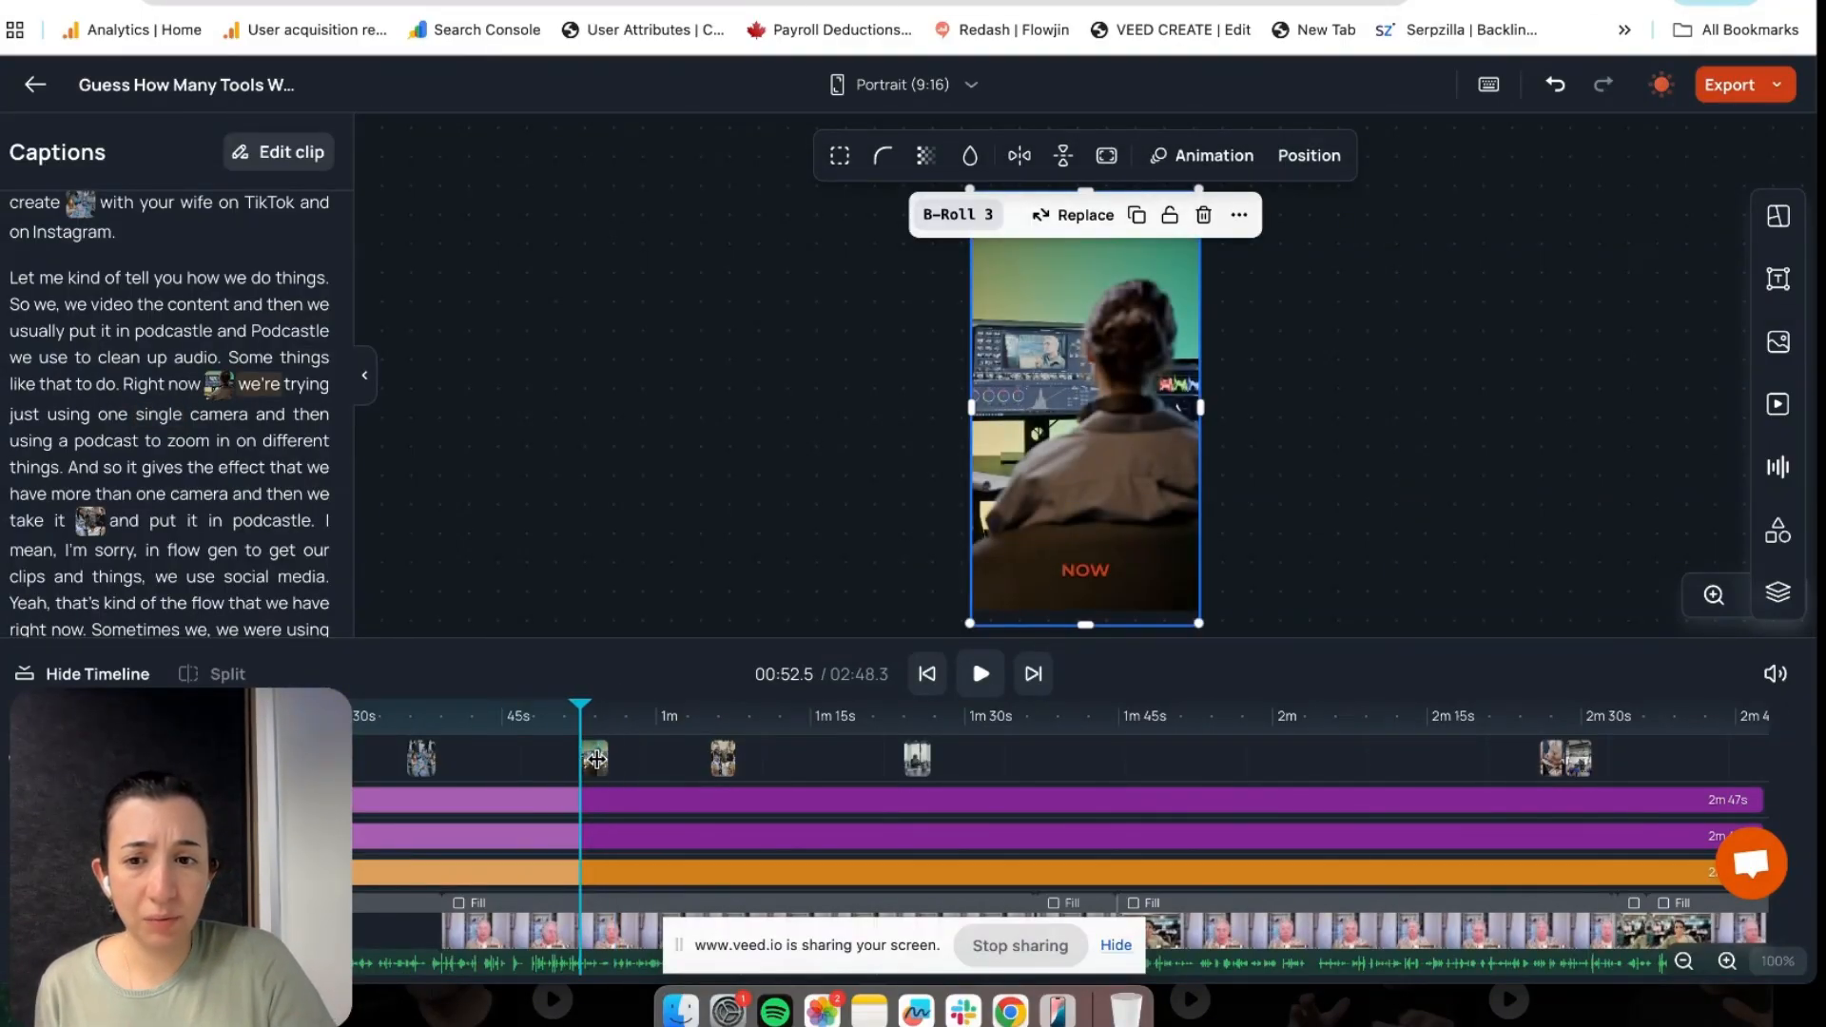
key("Delete")
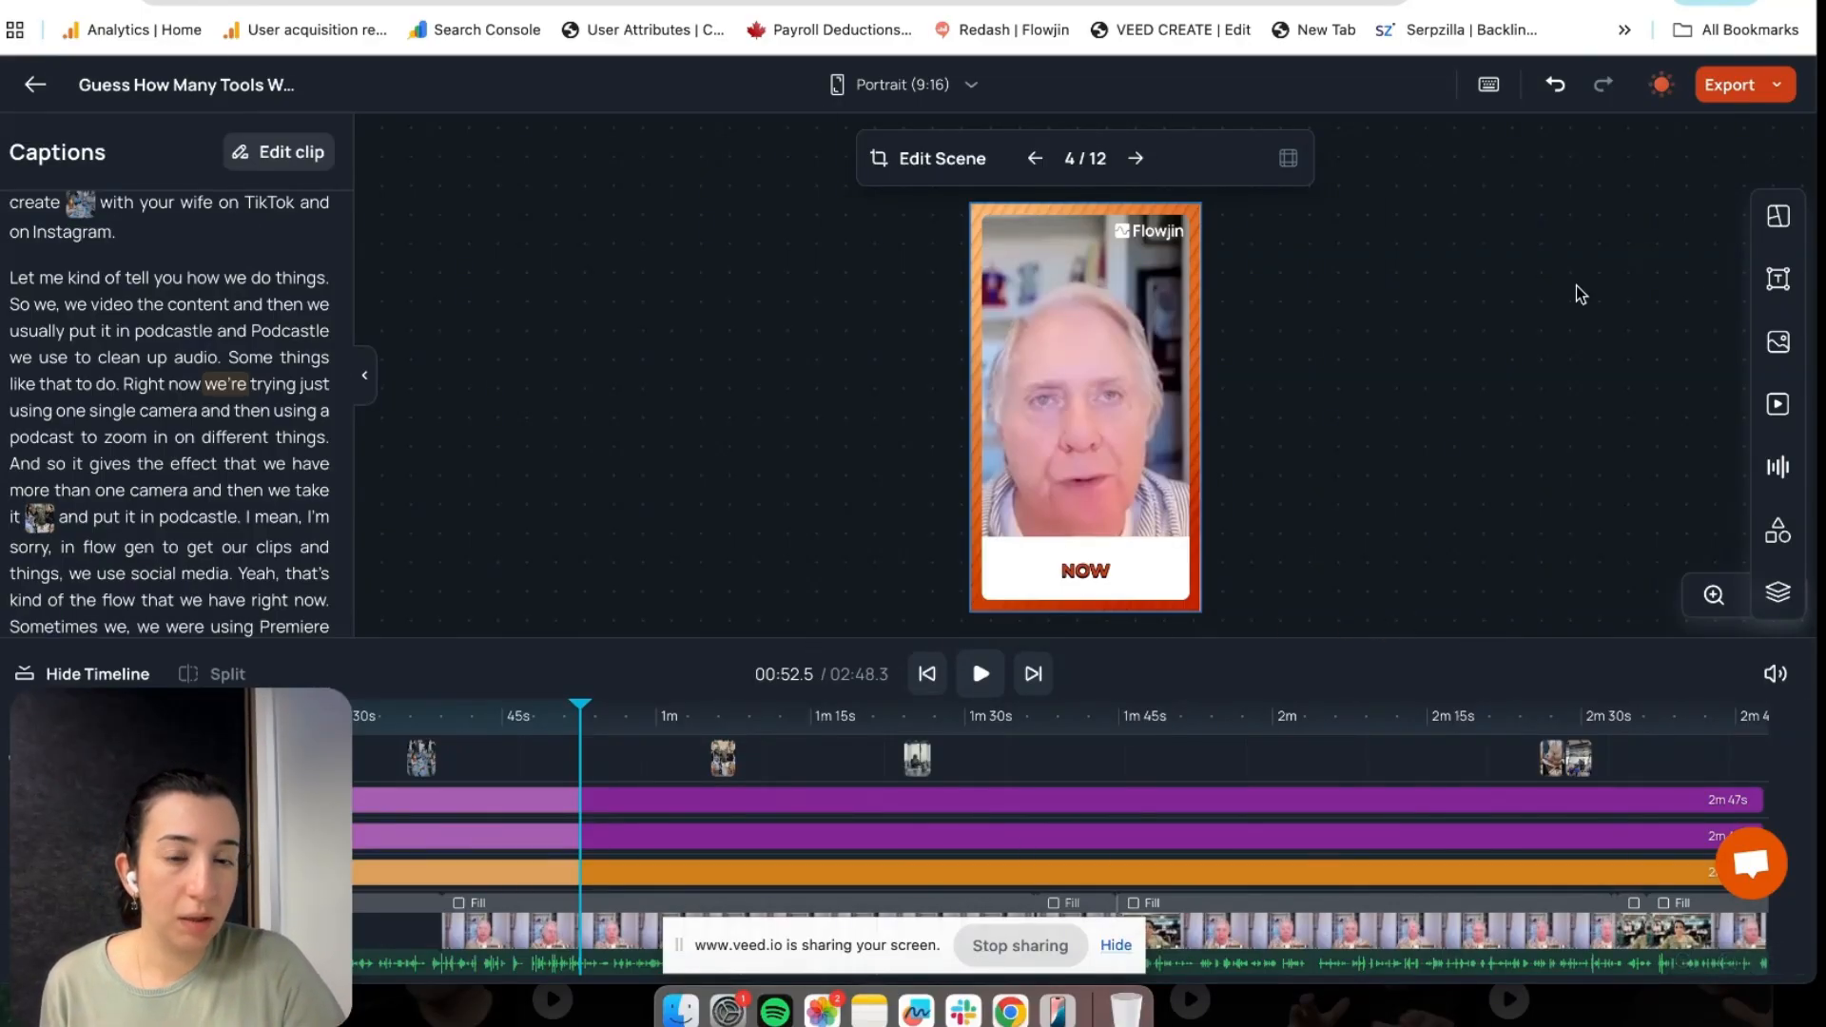
Search stock videos for 'camer', add the hands-holding-camera clip near 52s, and shorten it
left_click(1778, 406)
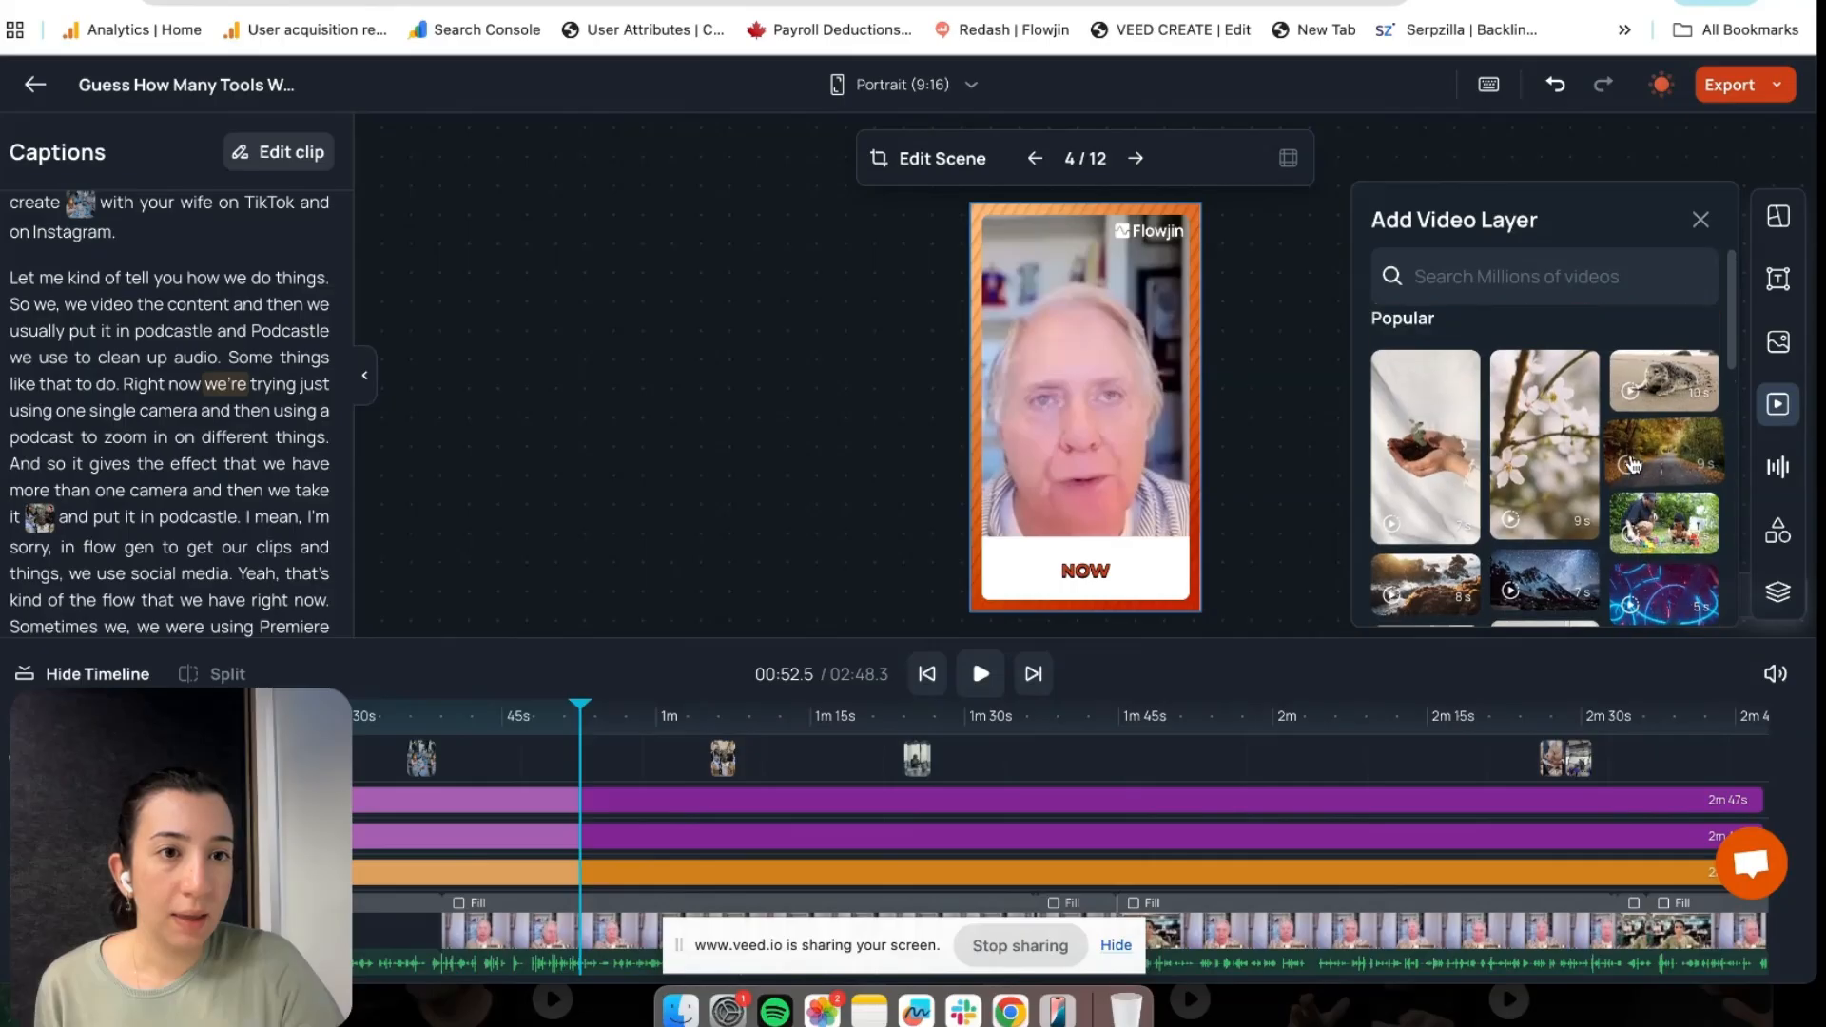
left_click(1564, 273)
type("camera")
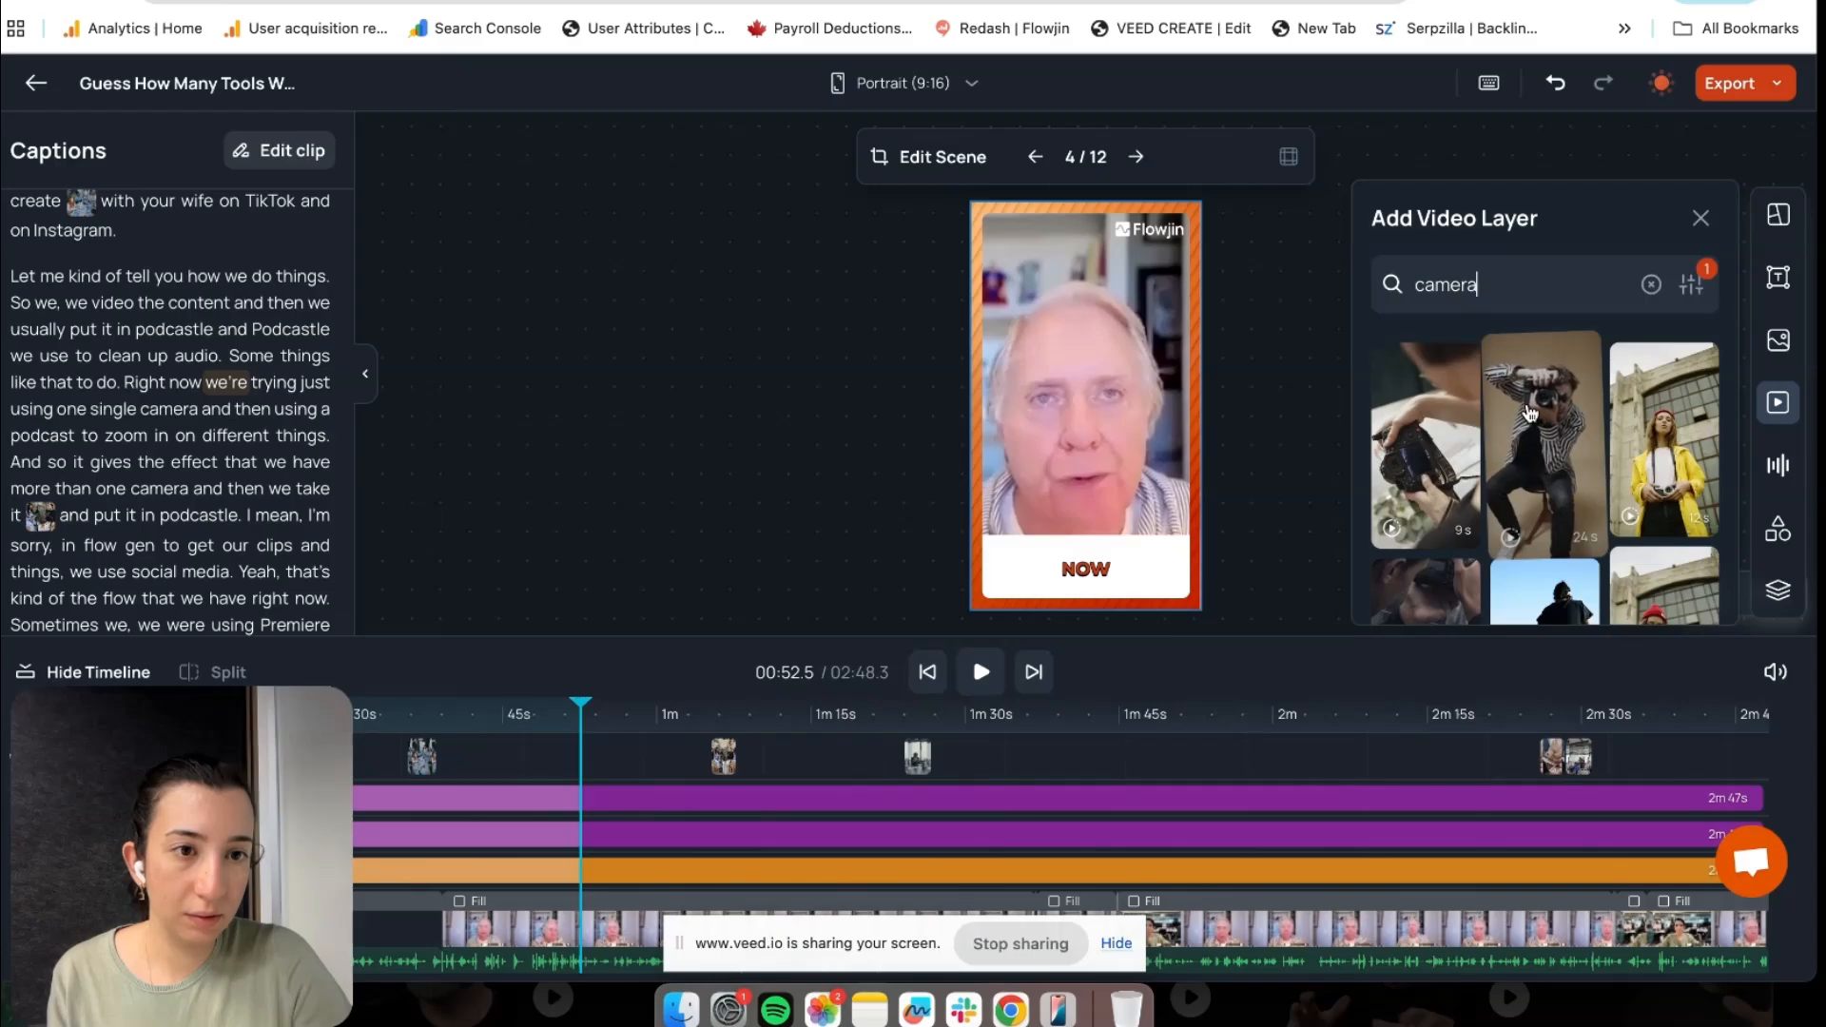
left_click(1424, 442)
left_click_drag(655, 777, 607, 777)
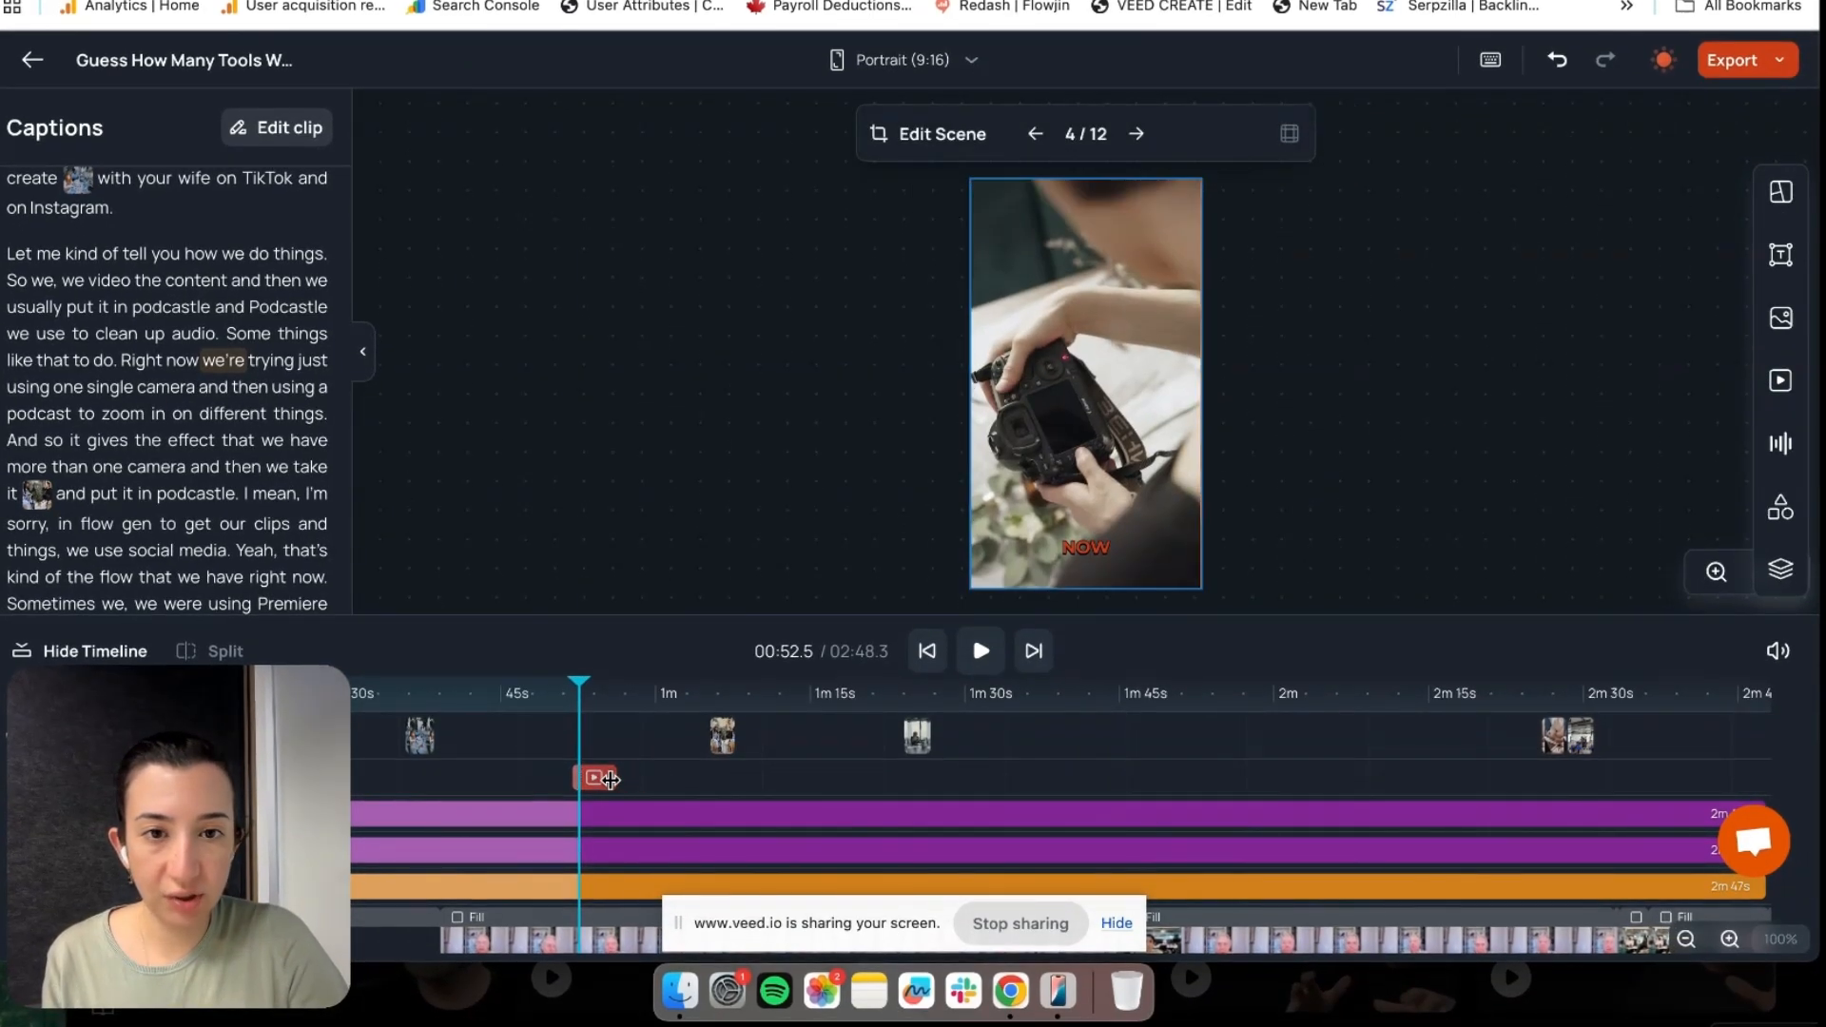
left_click(1370, 434)
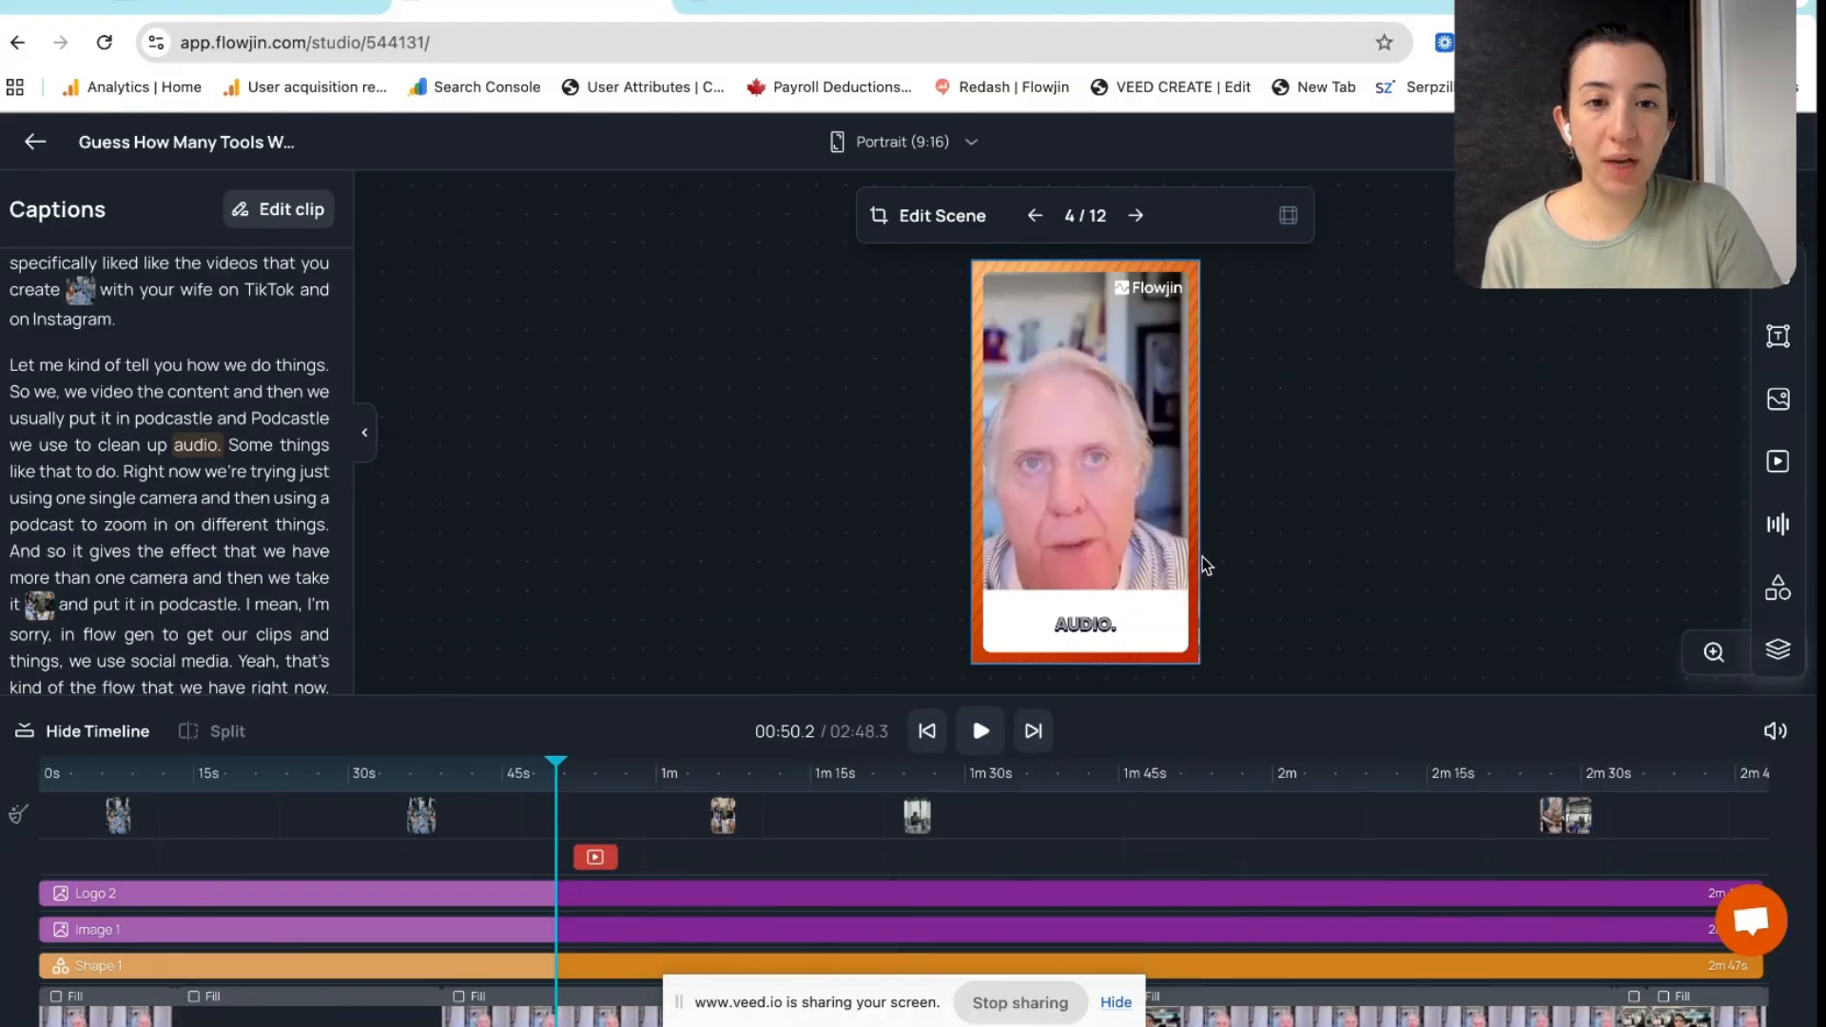
Switch the AUDIO. caption's font from Poppins to Open Sans, keeping size 55
left_click(1078, 627)
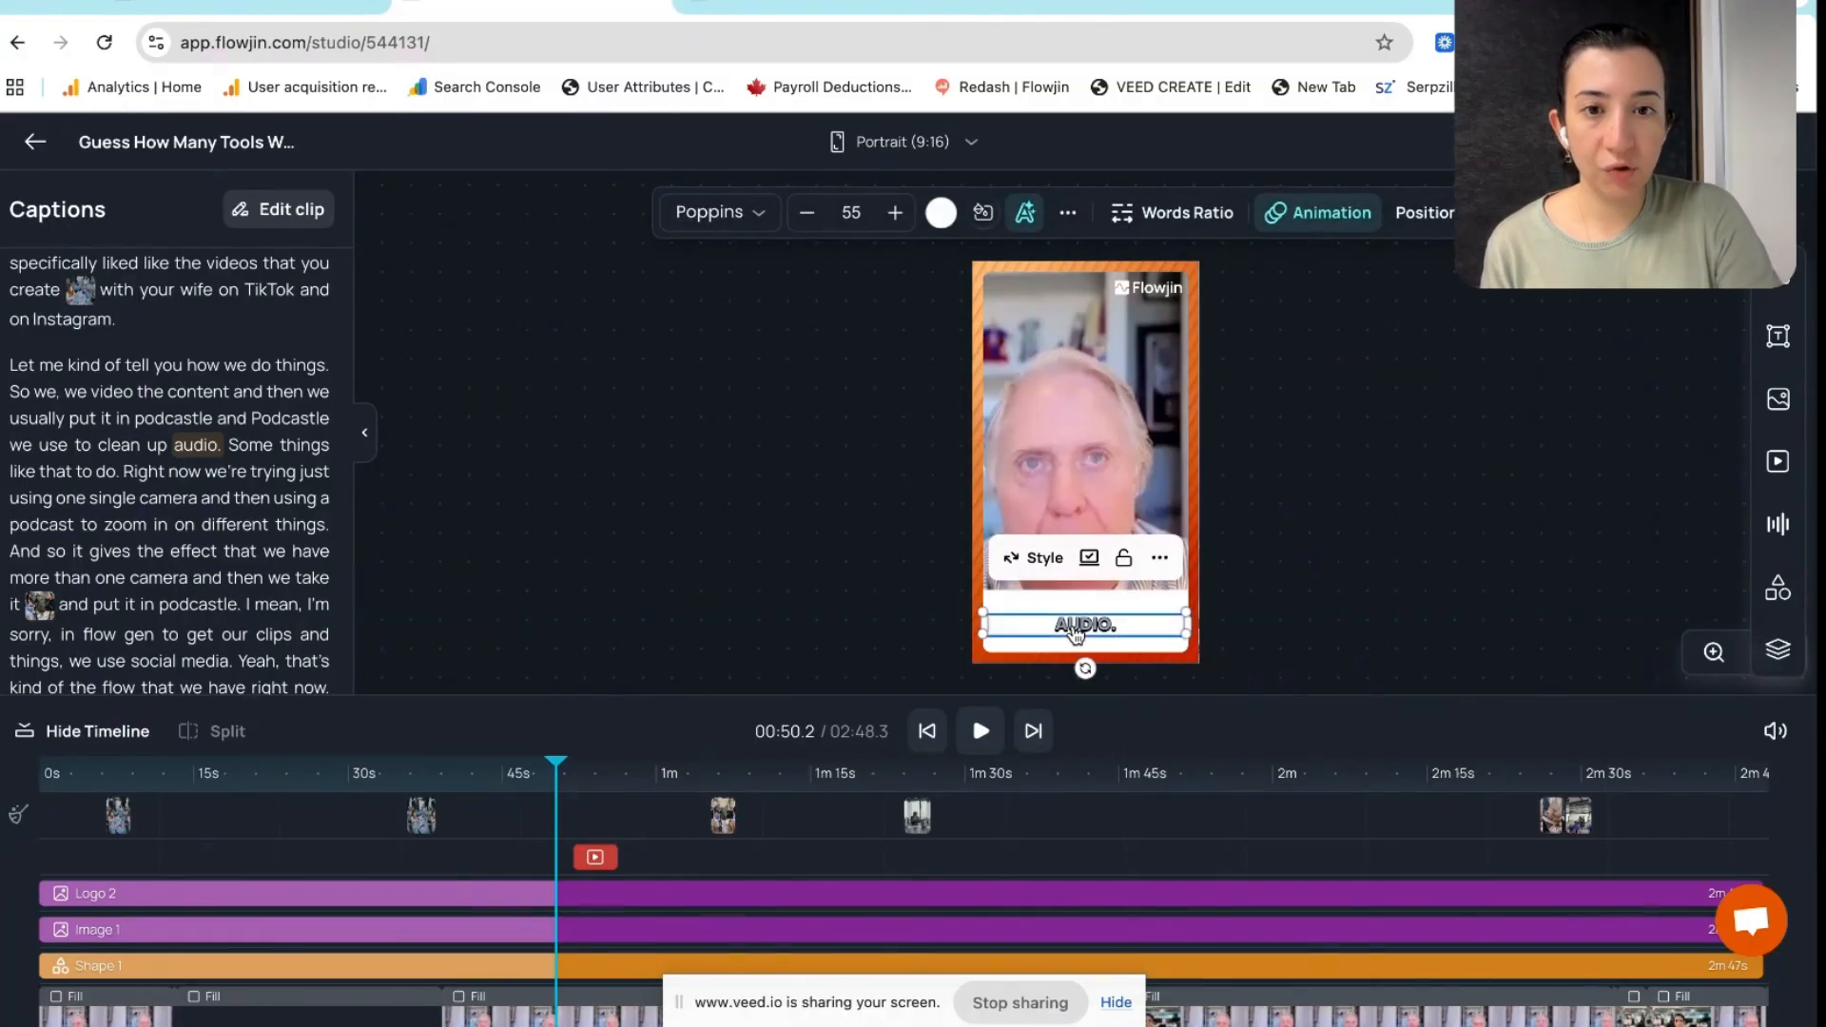
left_click(1779, 651)
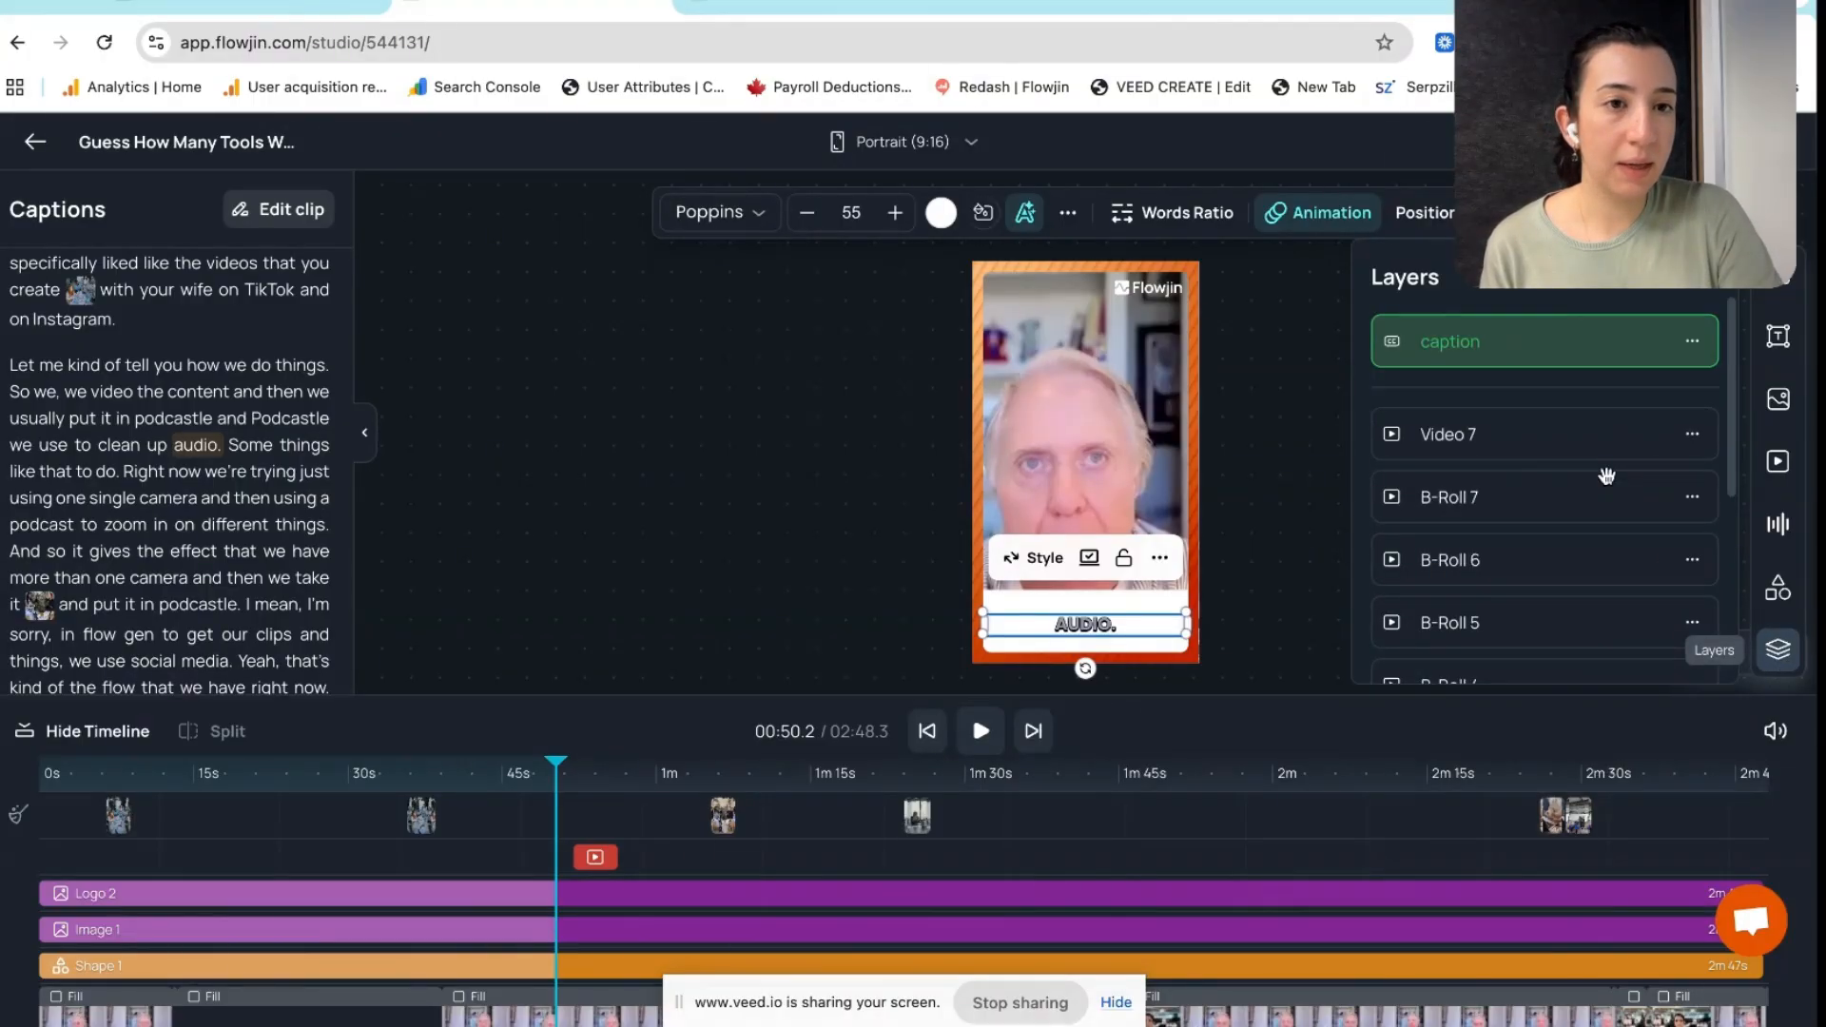
left_click(1710, 278)
left_click(1372, 471)
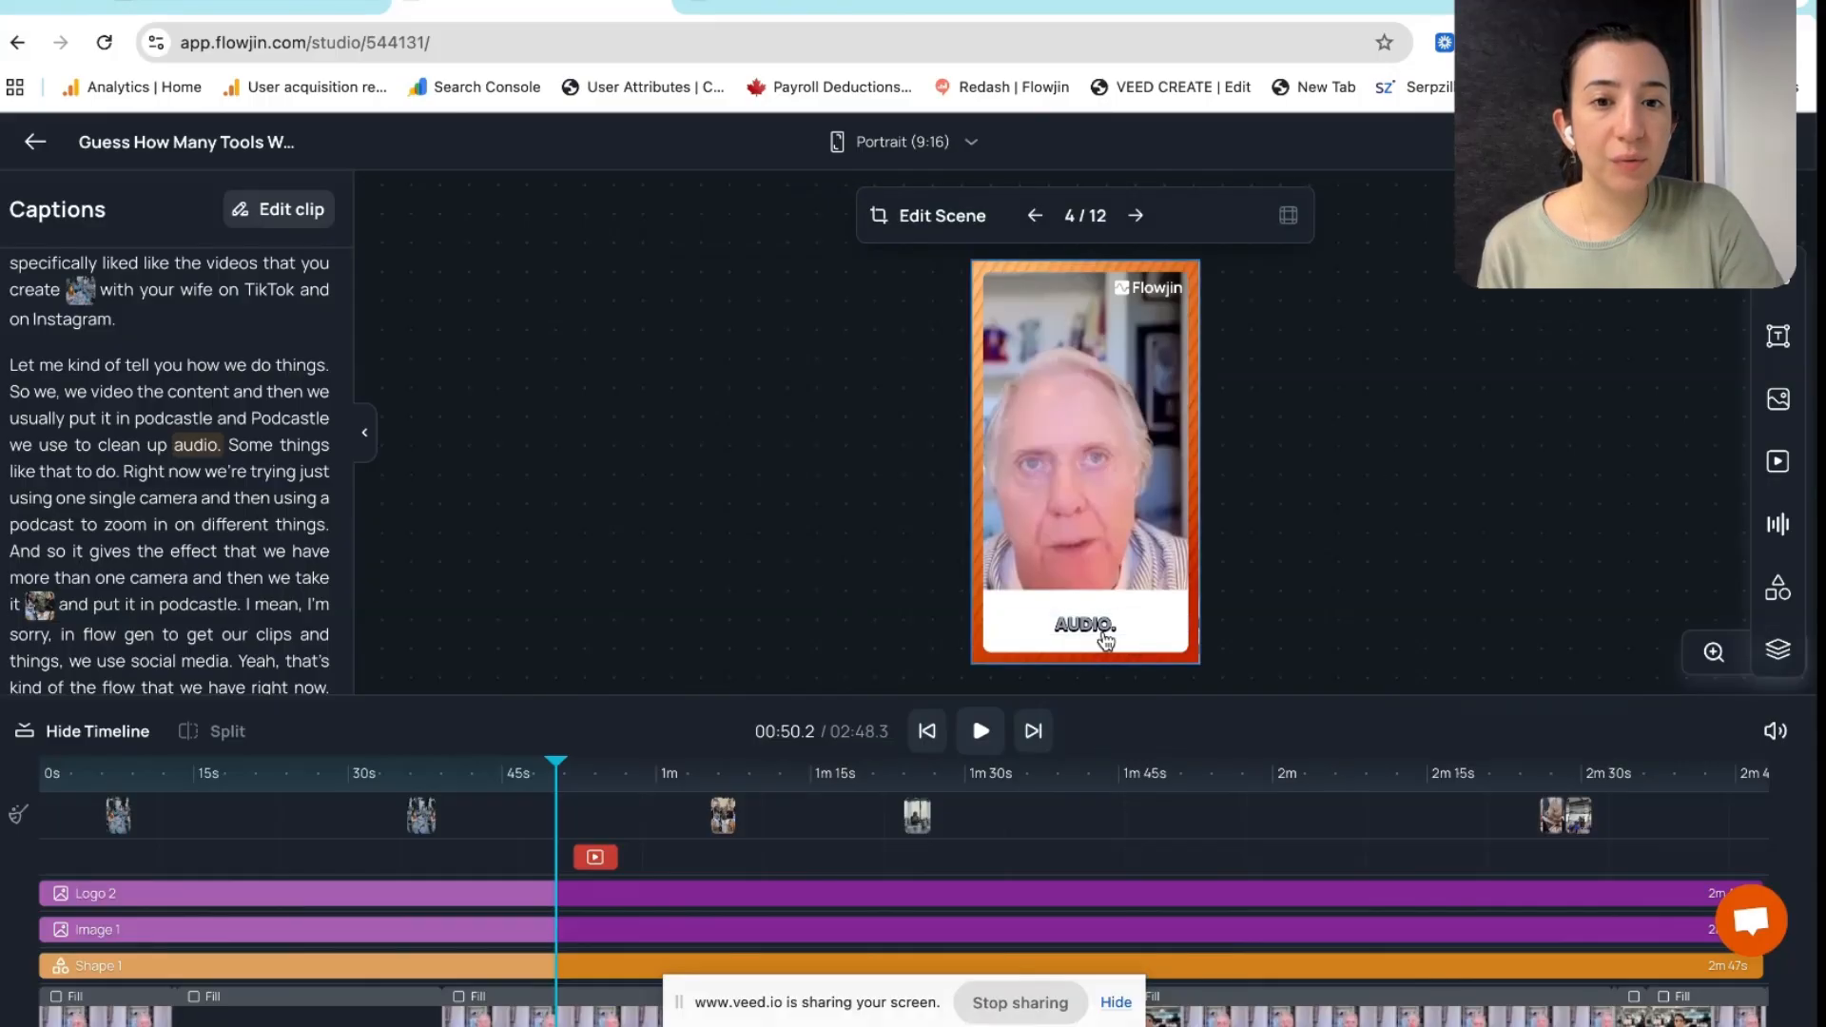
left_click(1106, 642)
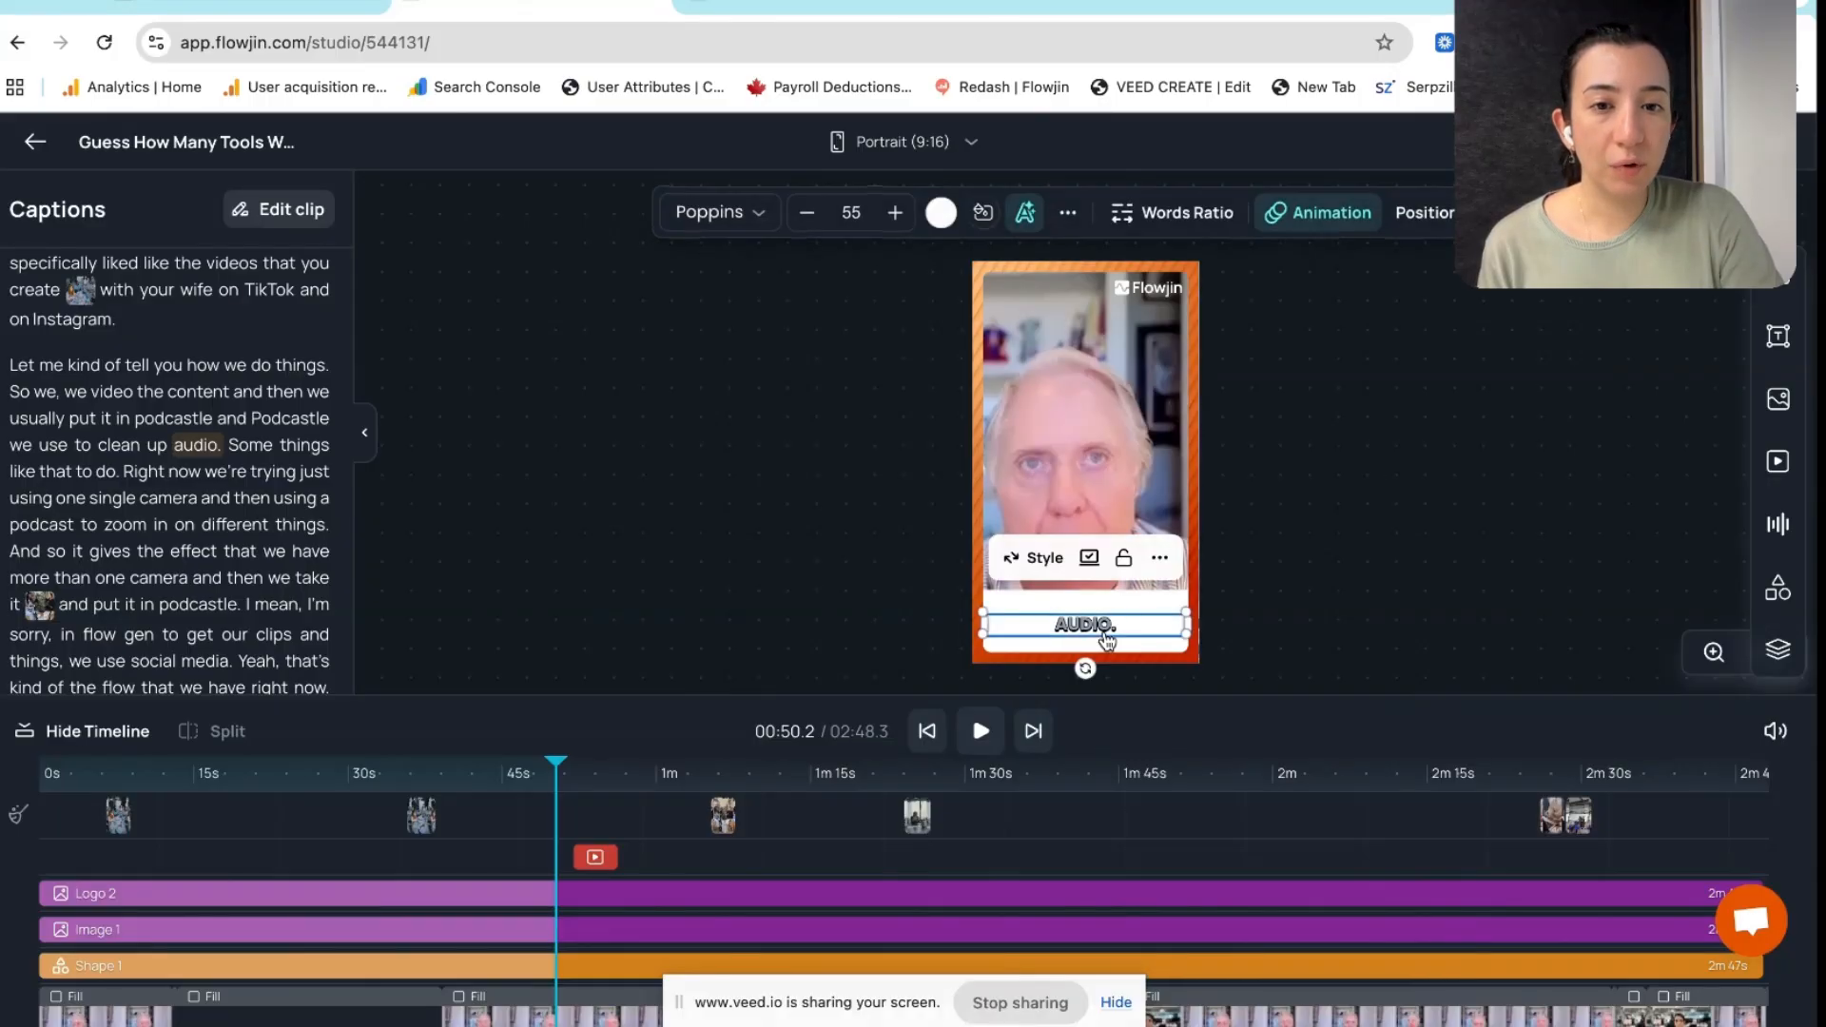
left_click(746, 216)
left_click(674, 286)
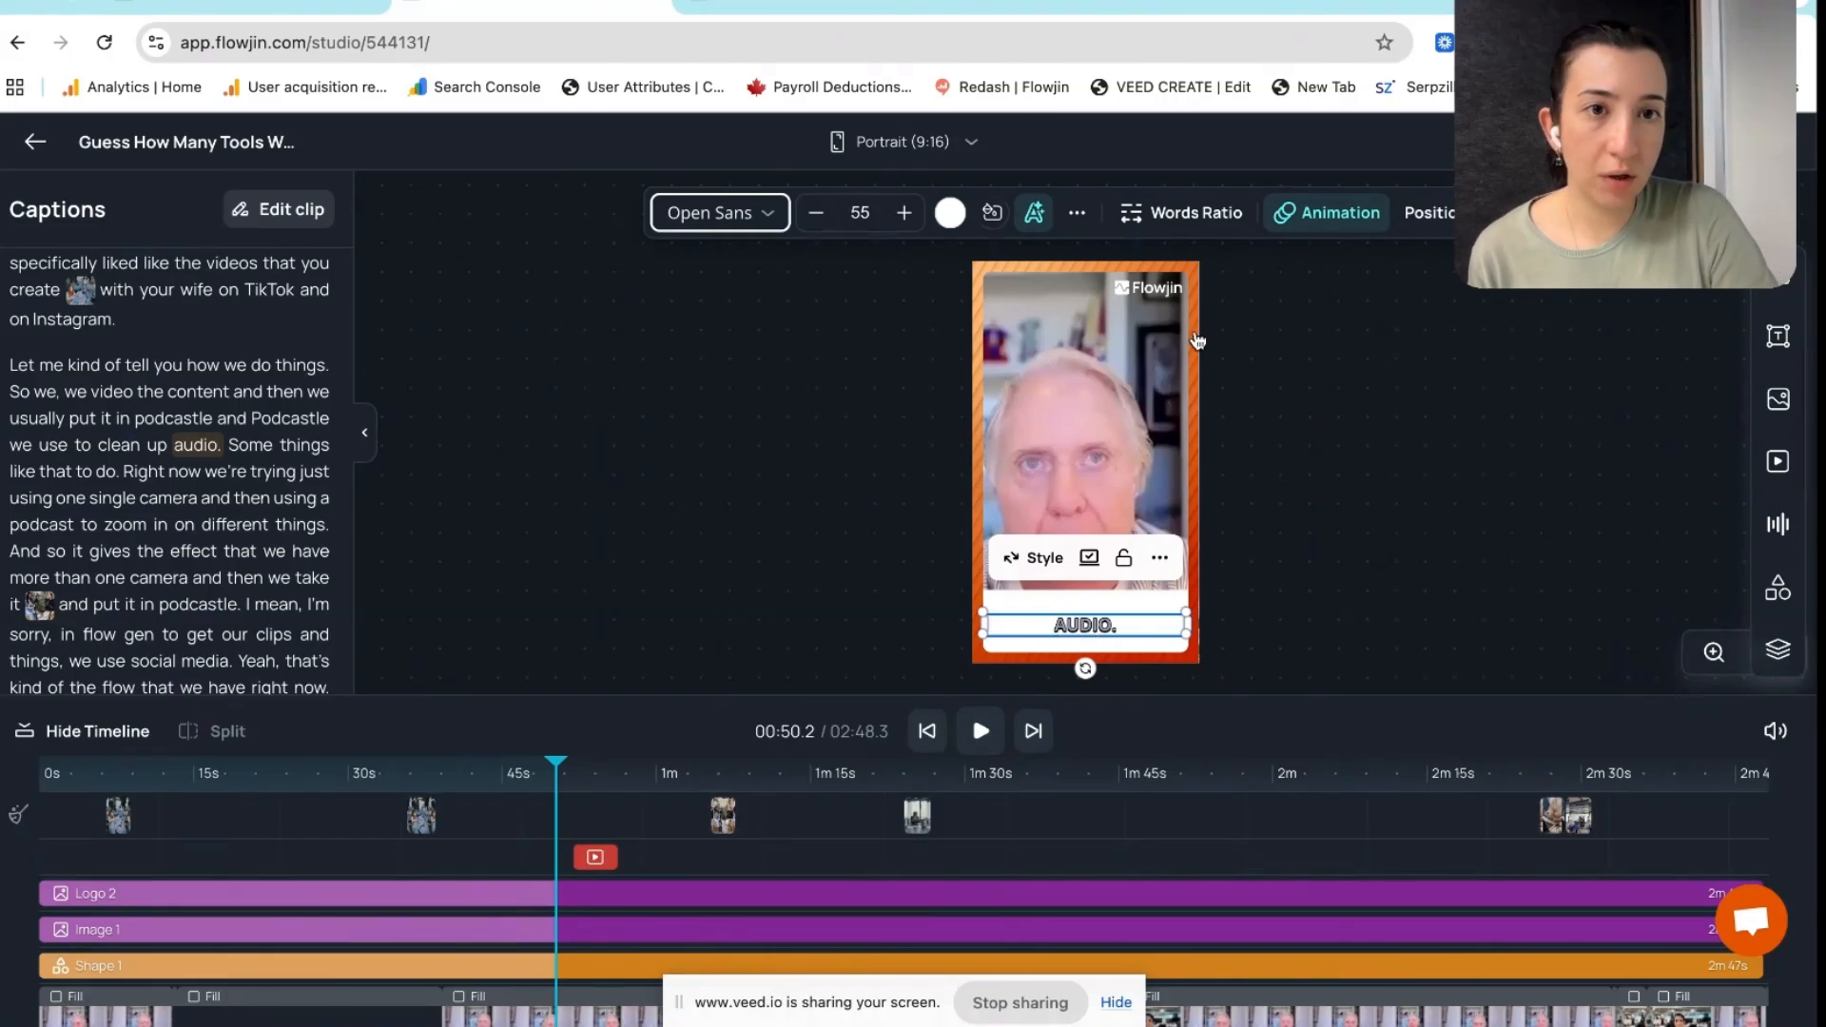
left_click(1342, 215)
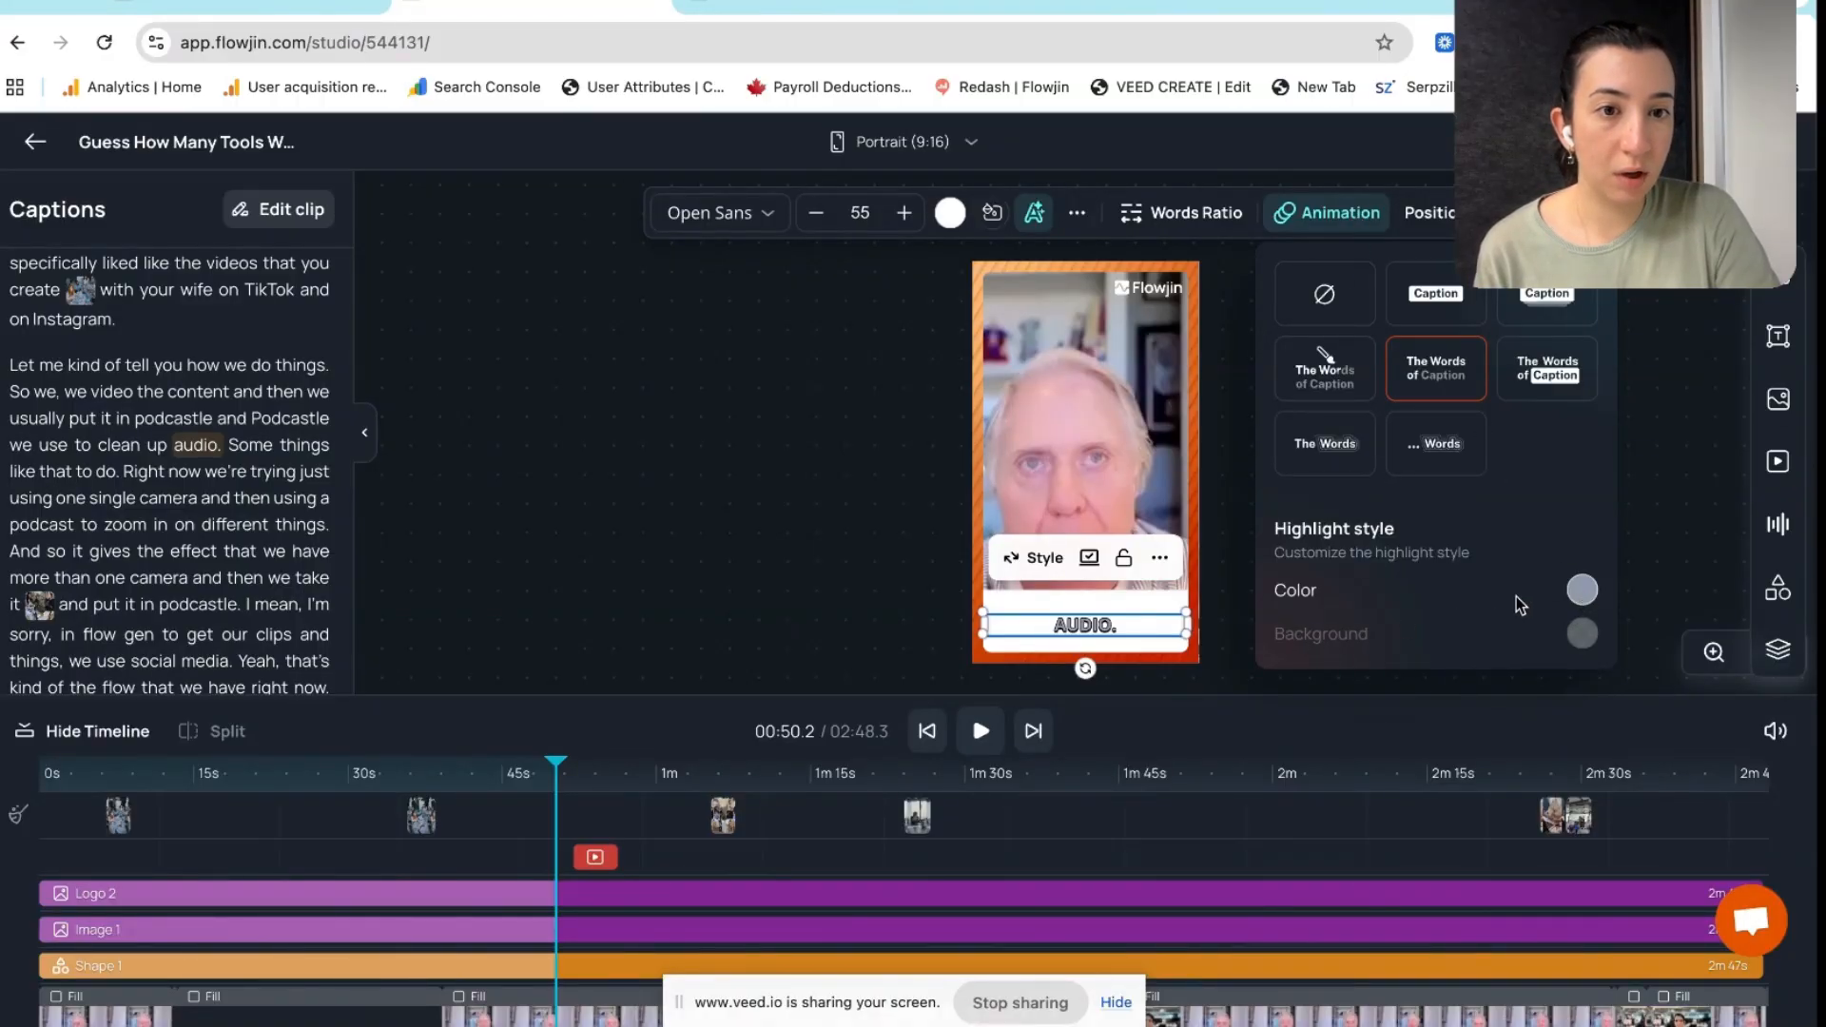
Set the caption's highlight colour to orange
left_click(1579, 591)
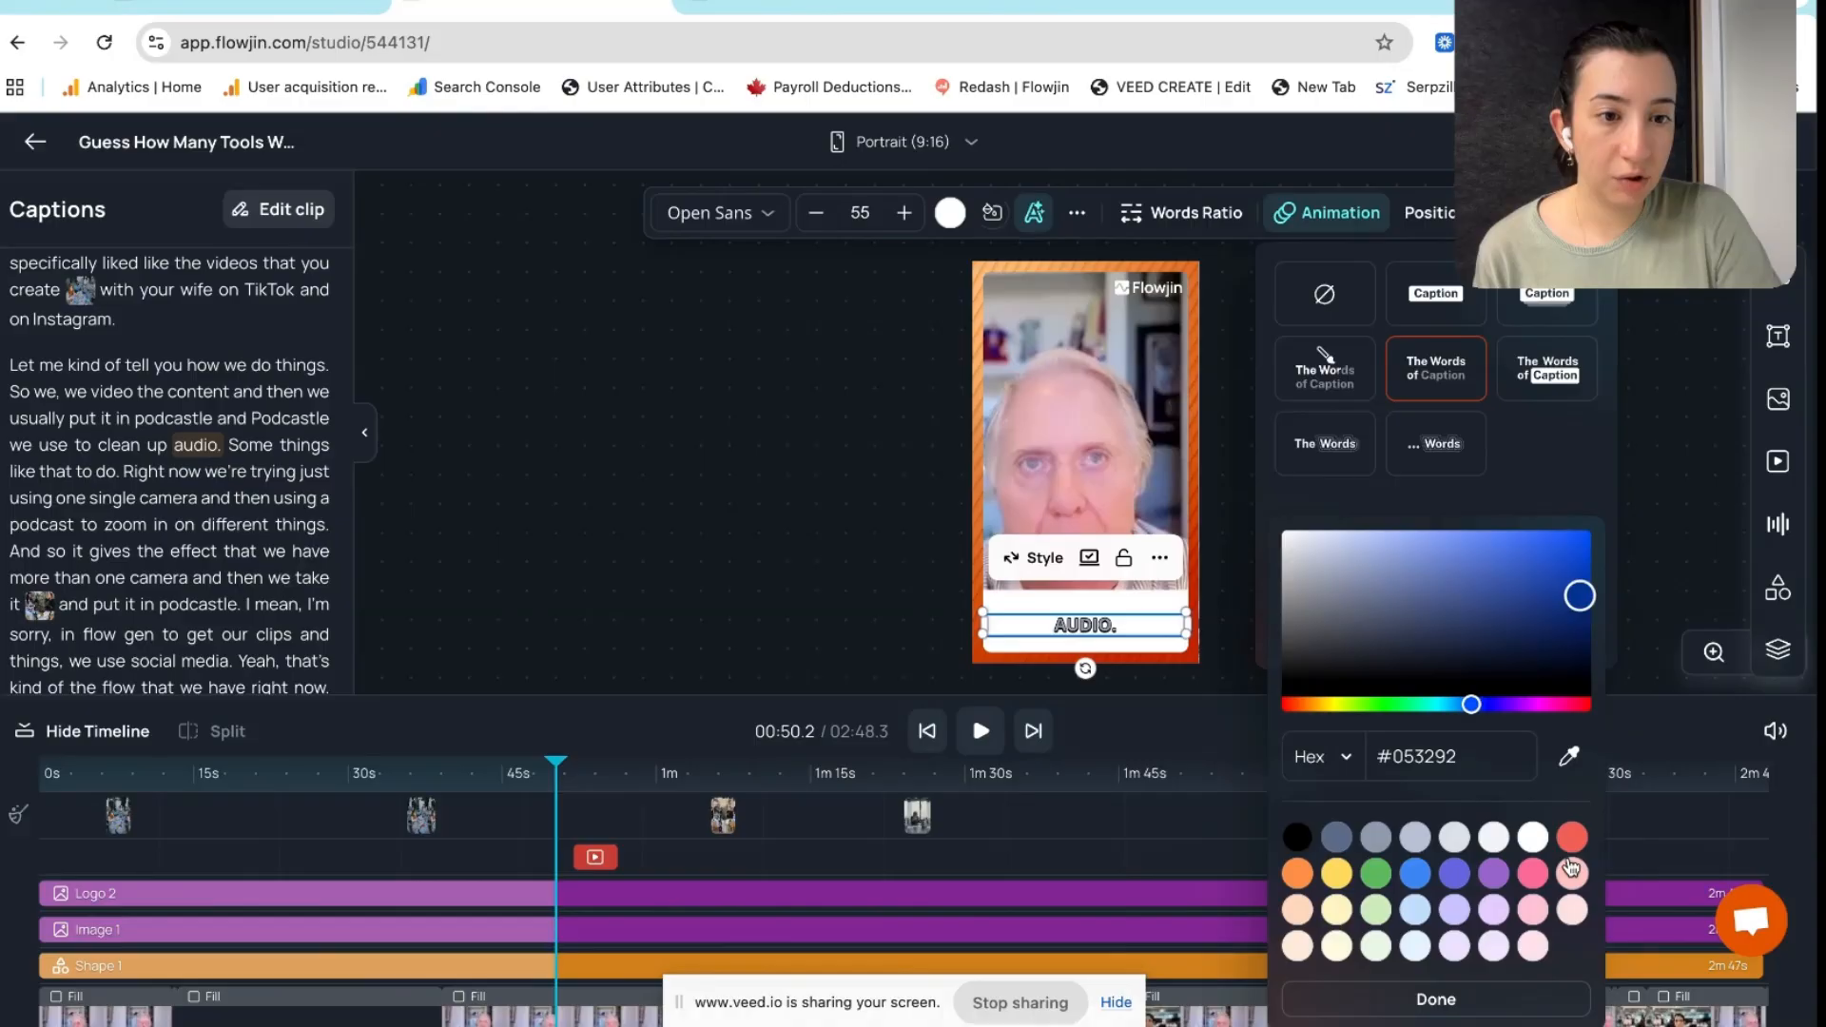
left_click(1297, 873)
left_click(1246, 580)
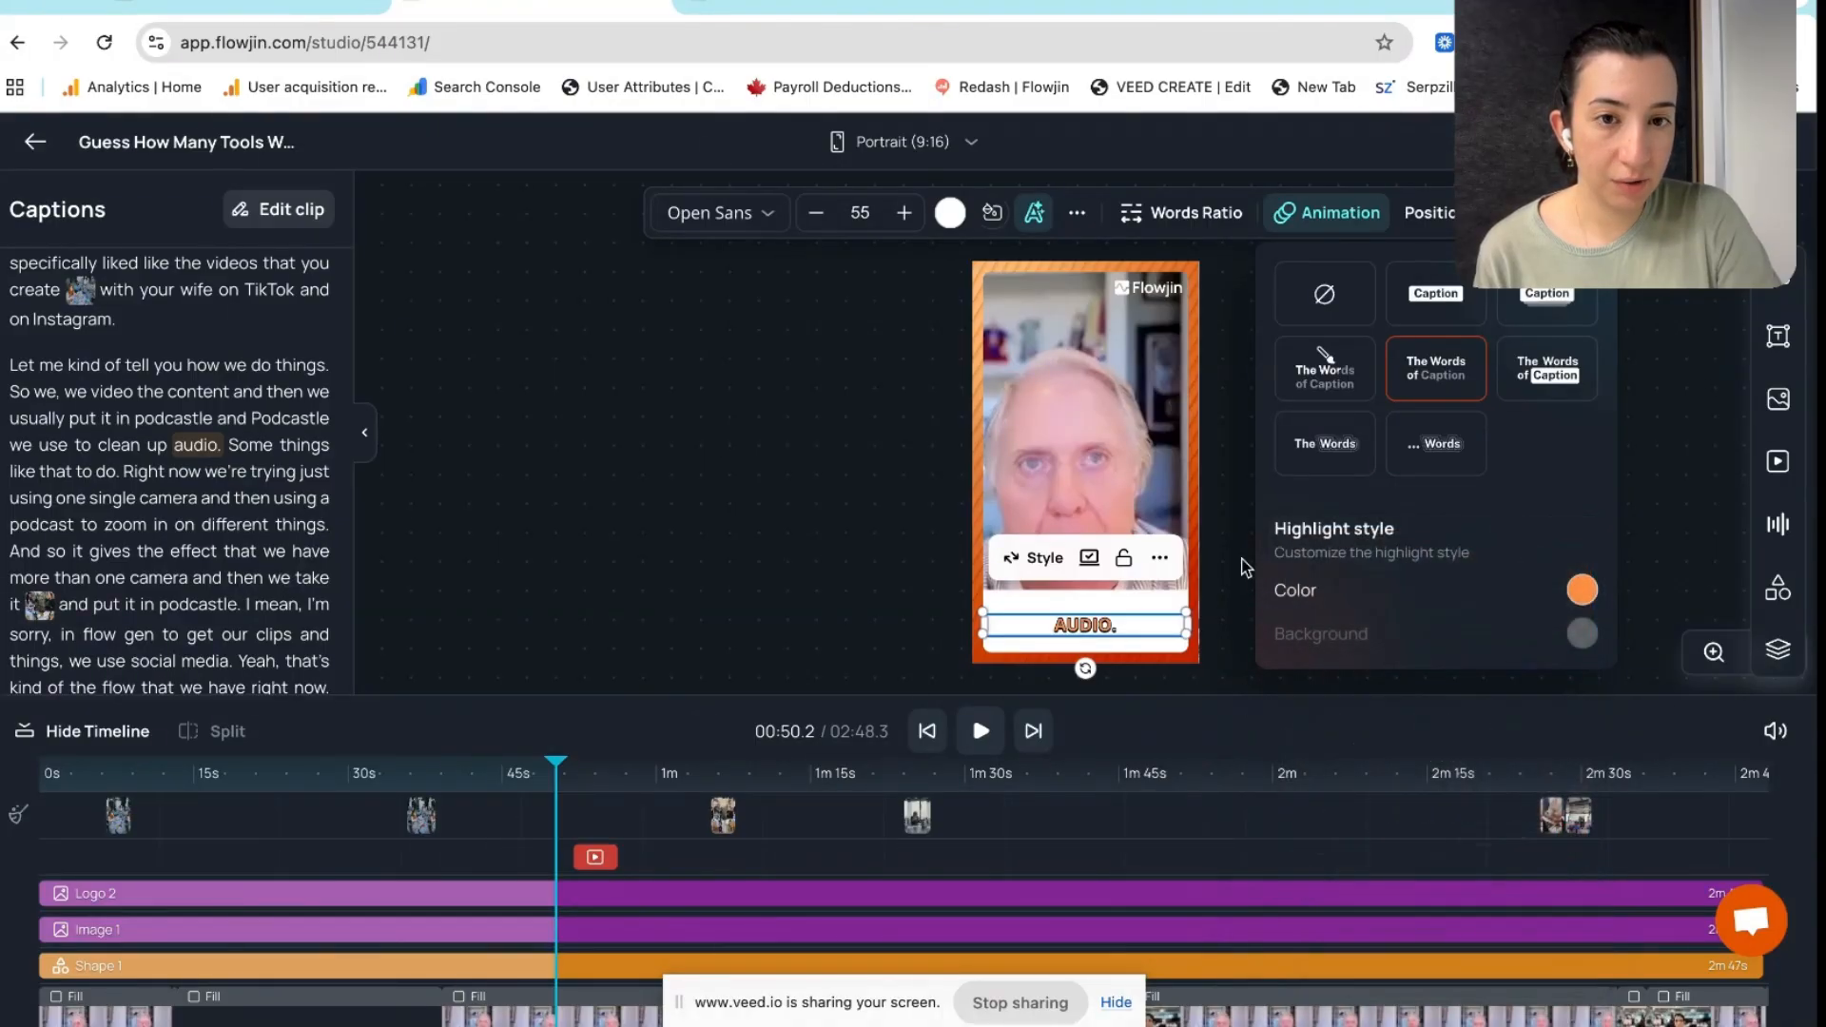
left_click(1246, 568)
Save the caption styling as a new preset under My Presets
left_click(1159, 557)
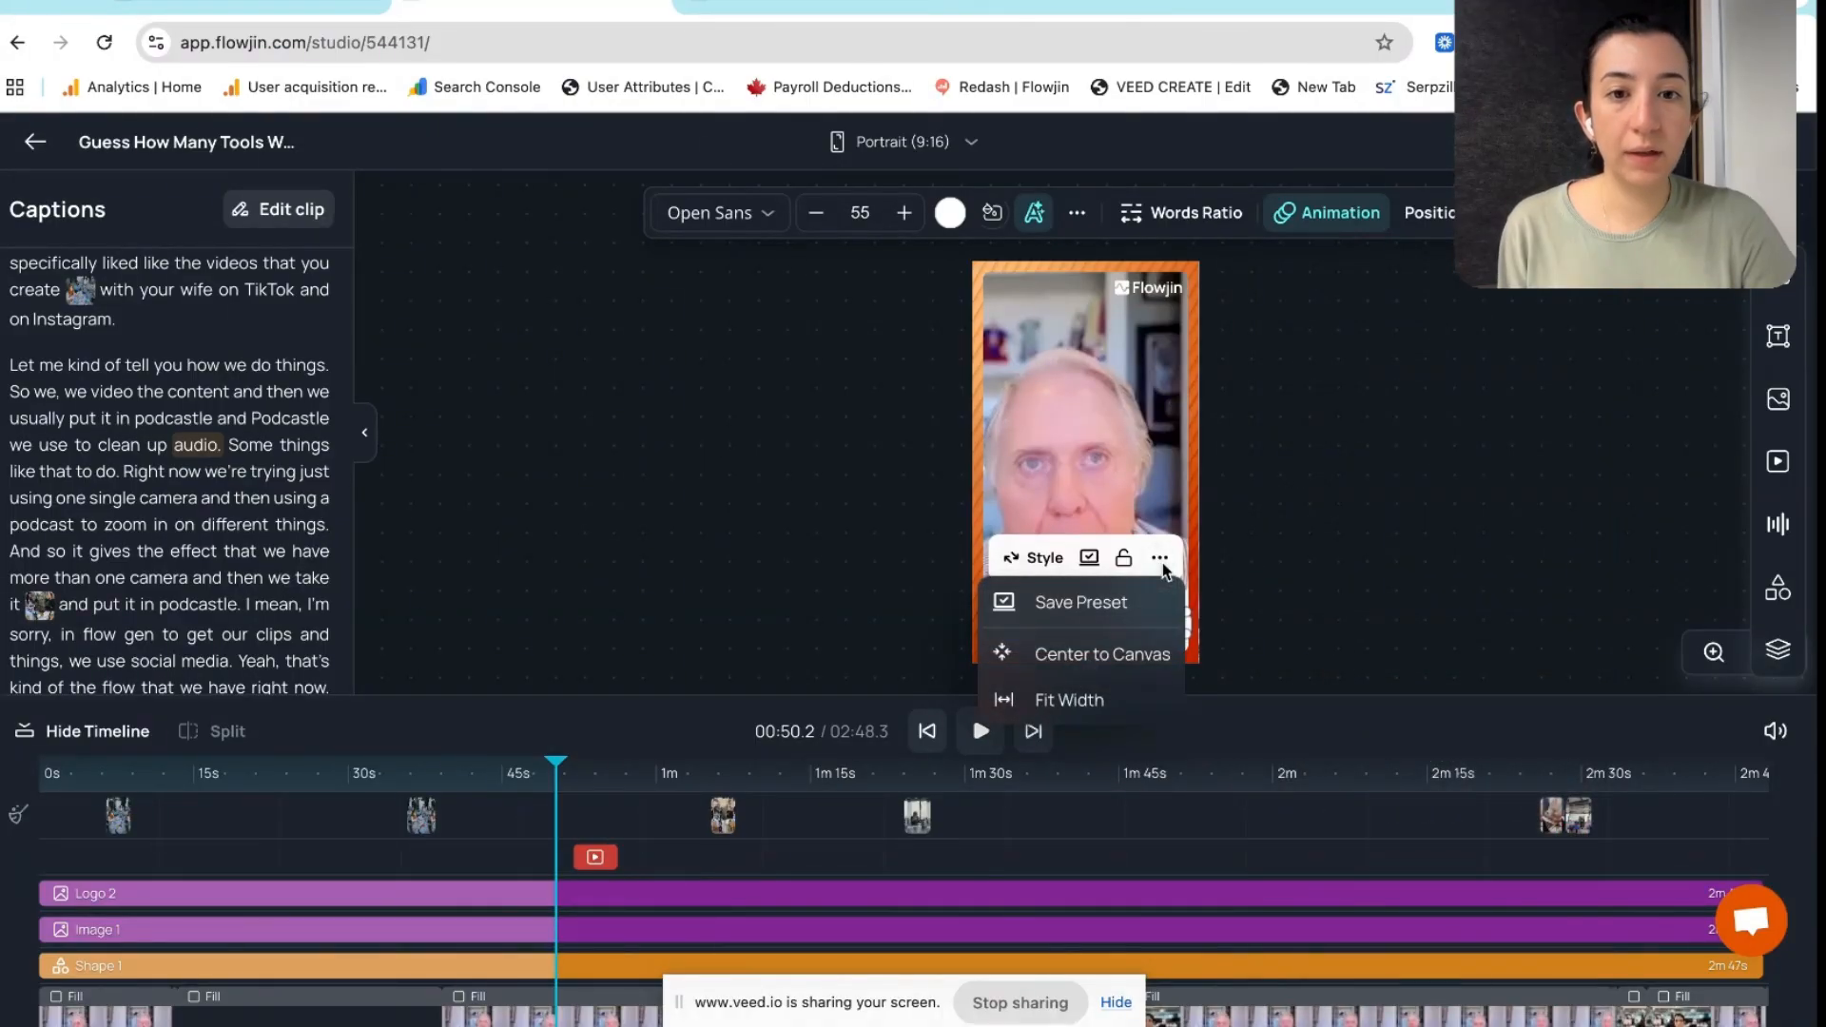
left_click(1089, 608)
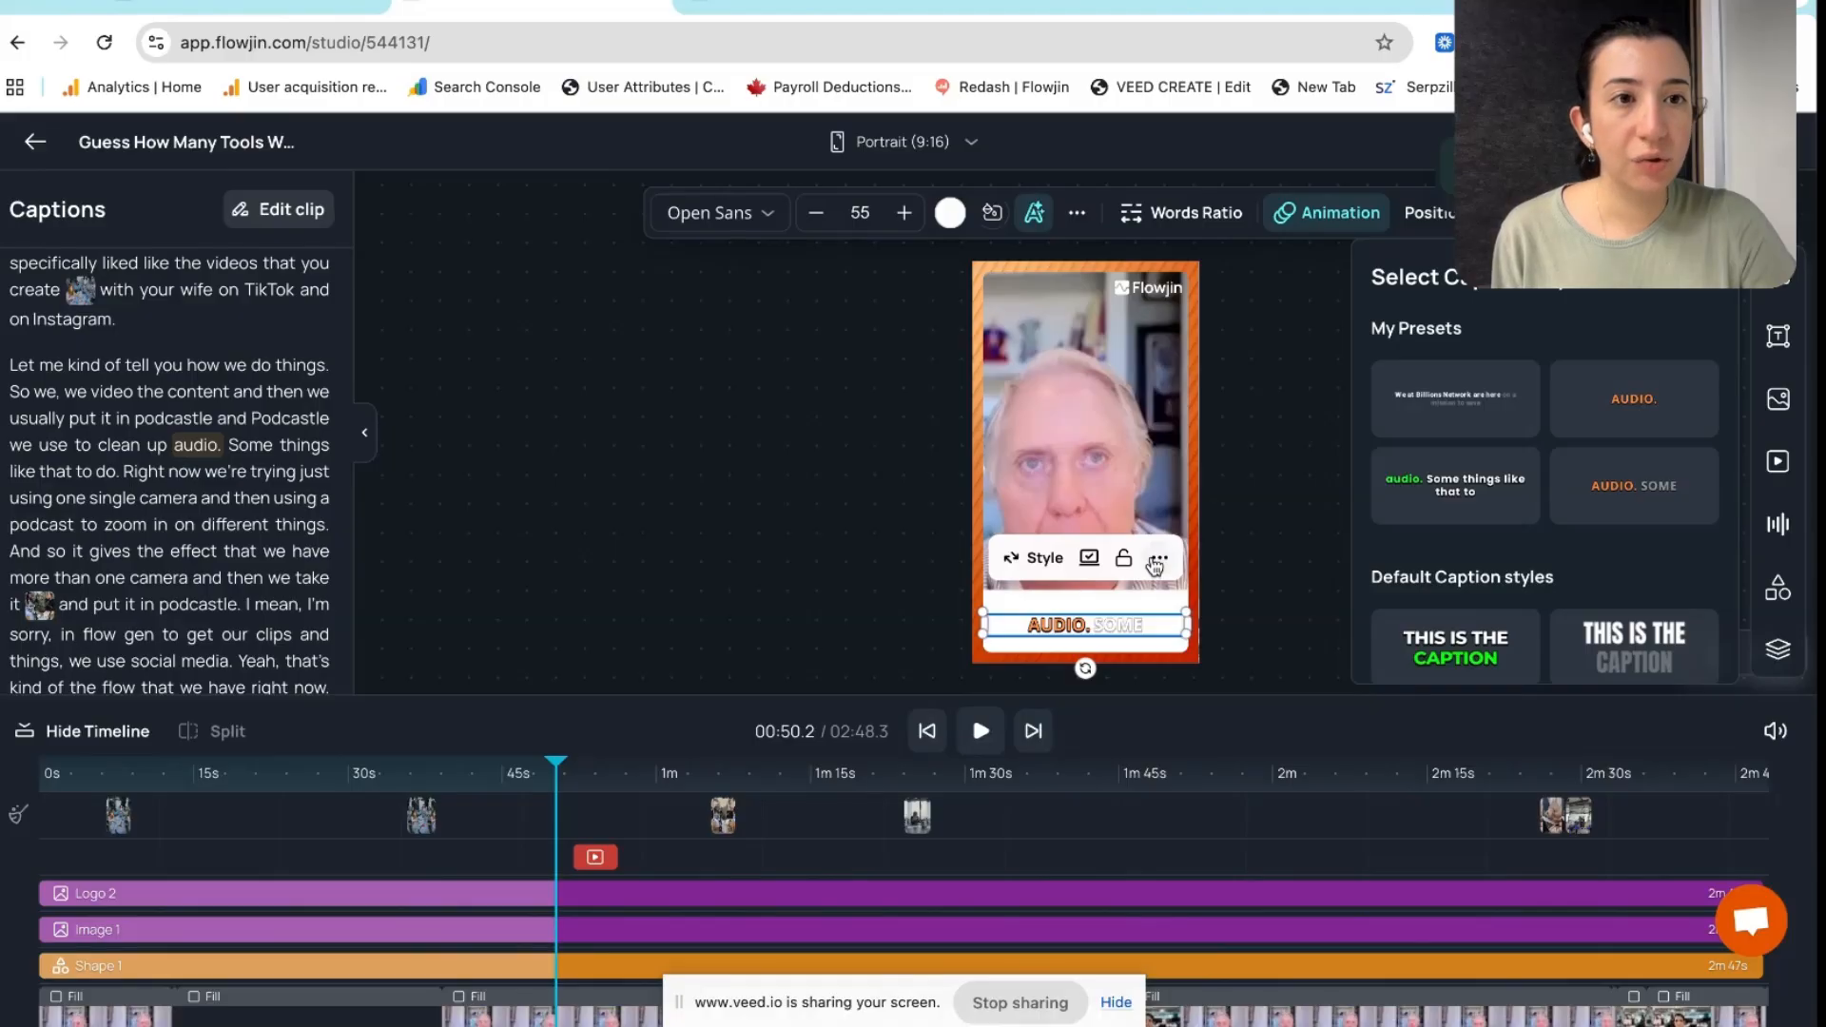
left_click(1042, 557)
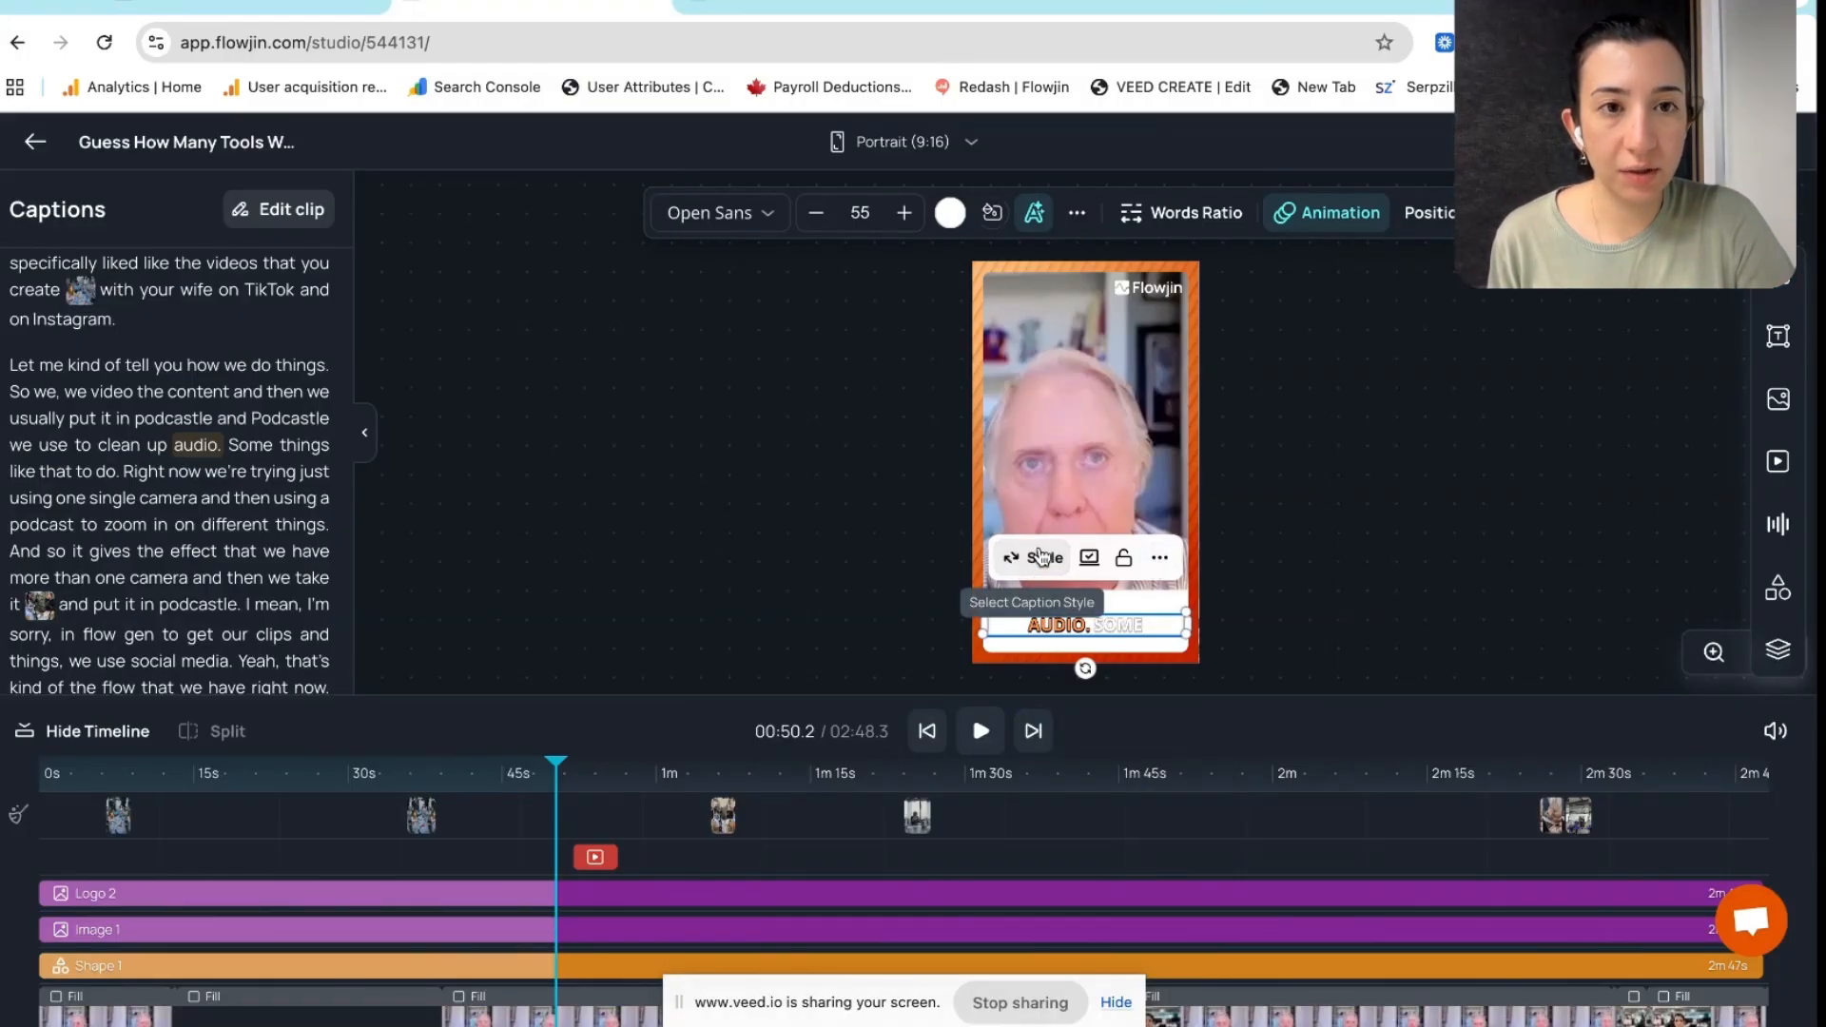
left_click(1043, 557)
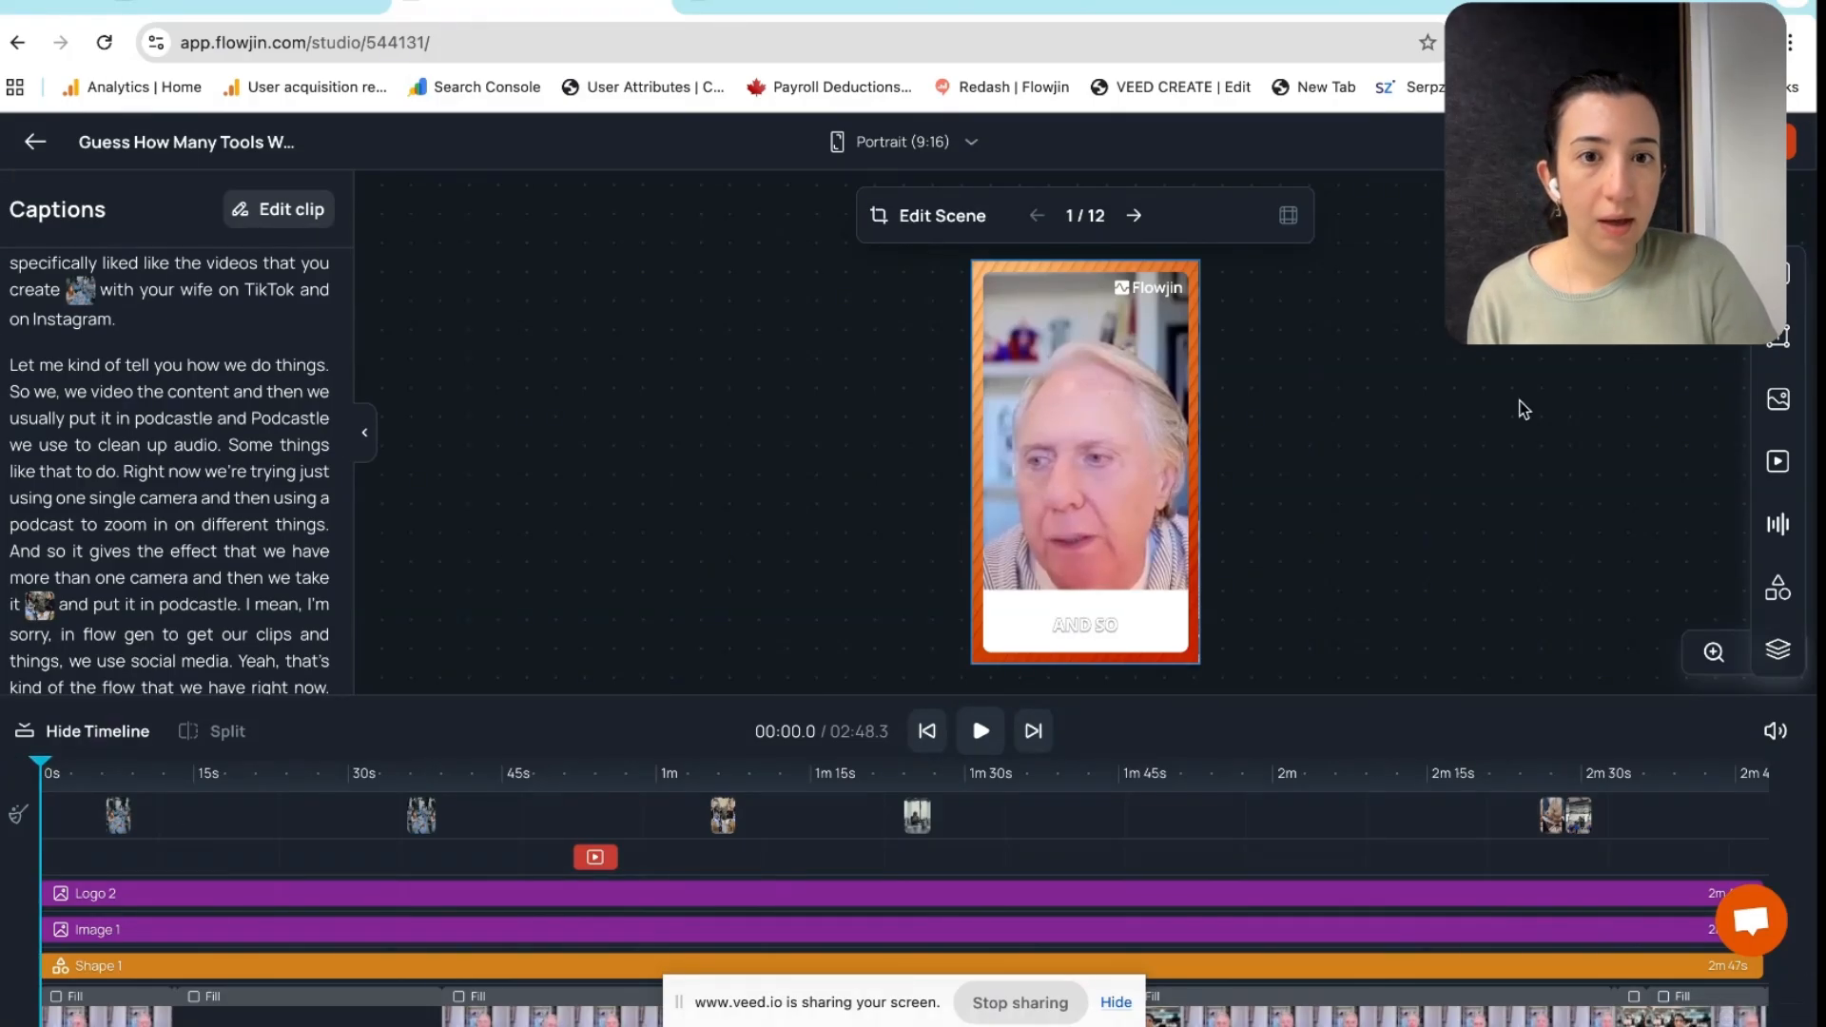
Add a 'Tips for' text layer near the top, retitled to ask why the guest likes Flowjin
left_click(1781, 342)
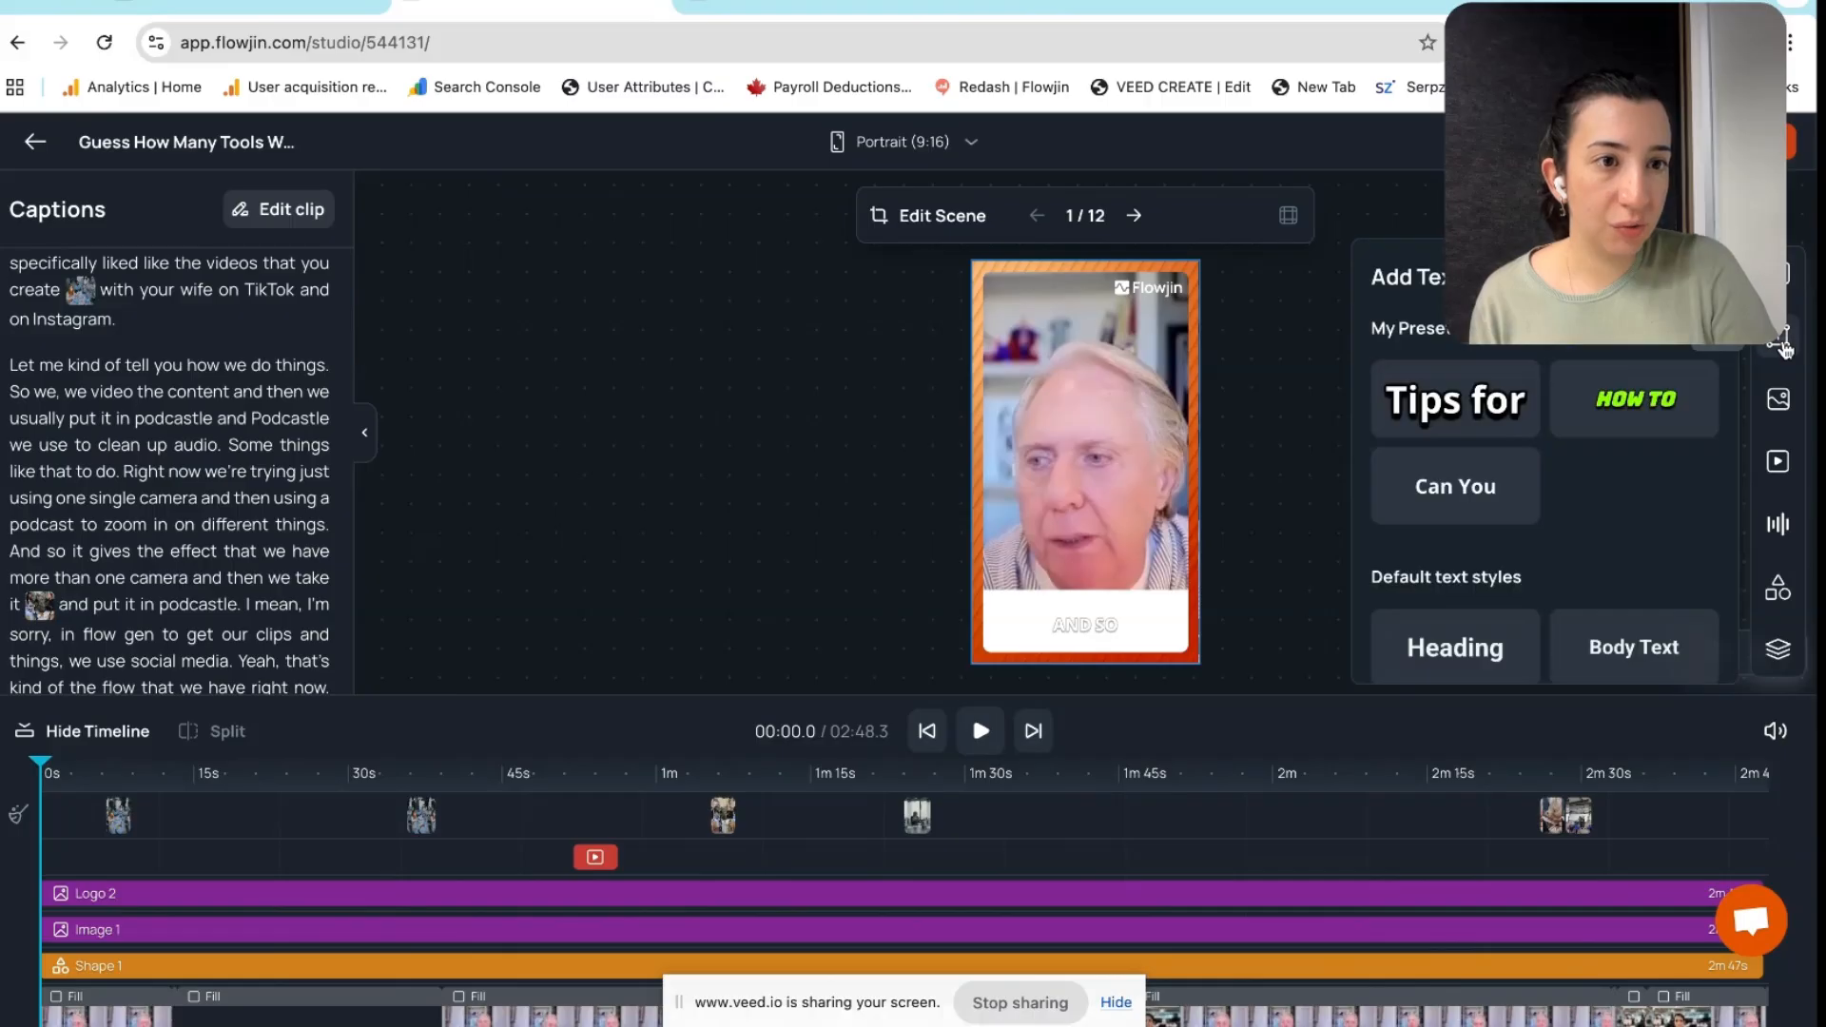
left_click(1467, 424)
left_click_drag(1179, 485, 1107, 337)
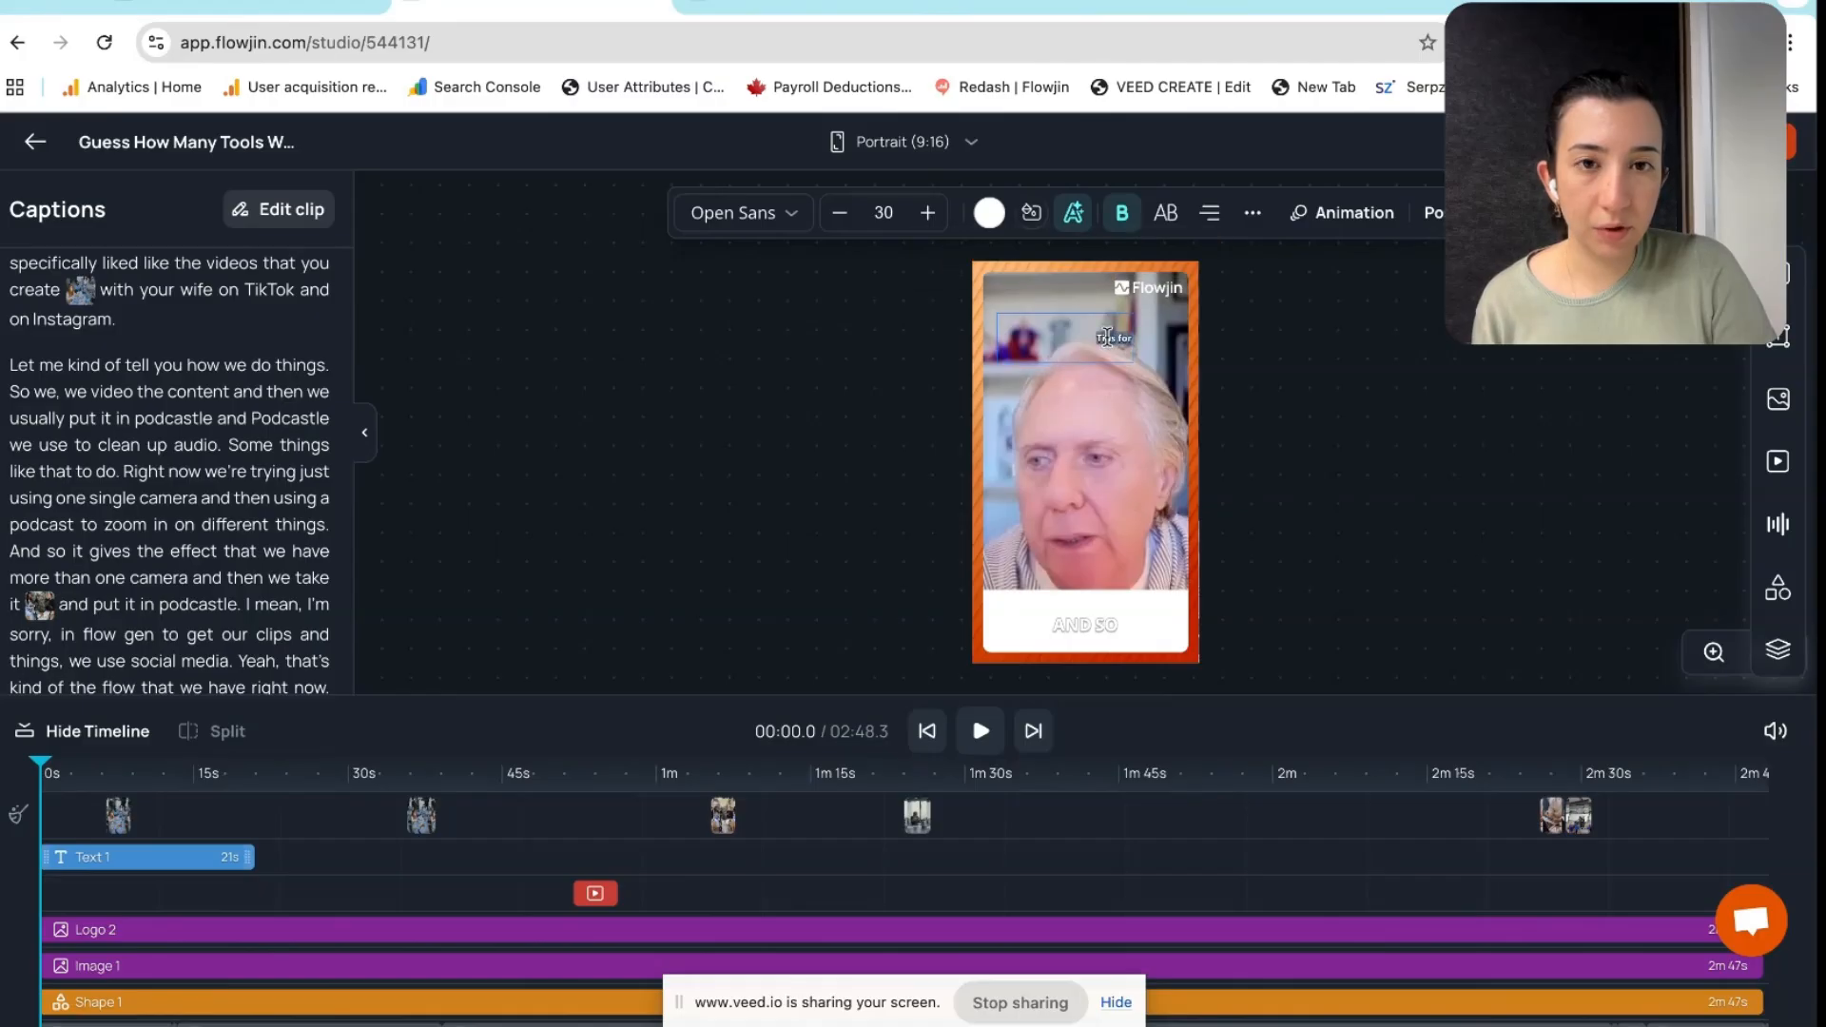
type("w")
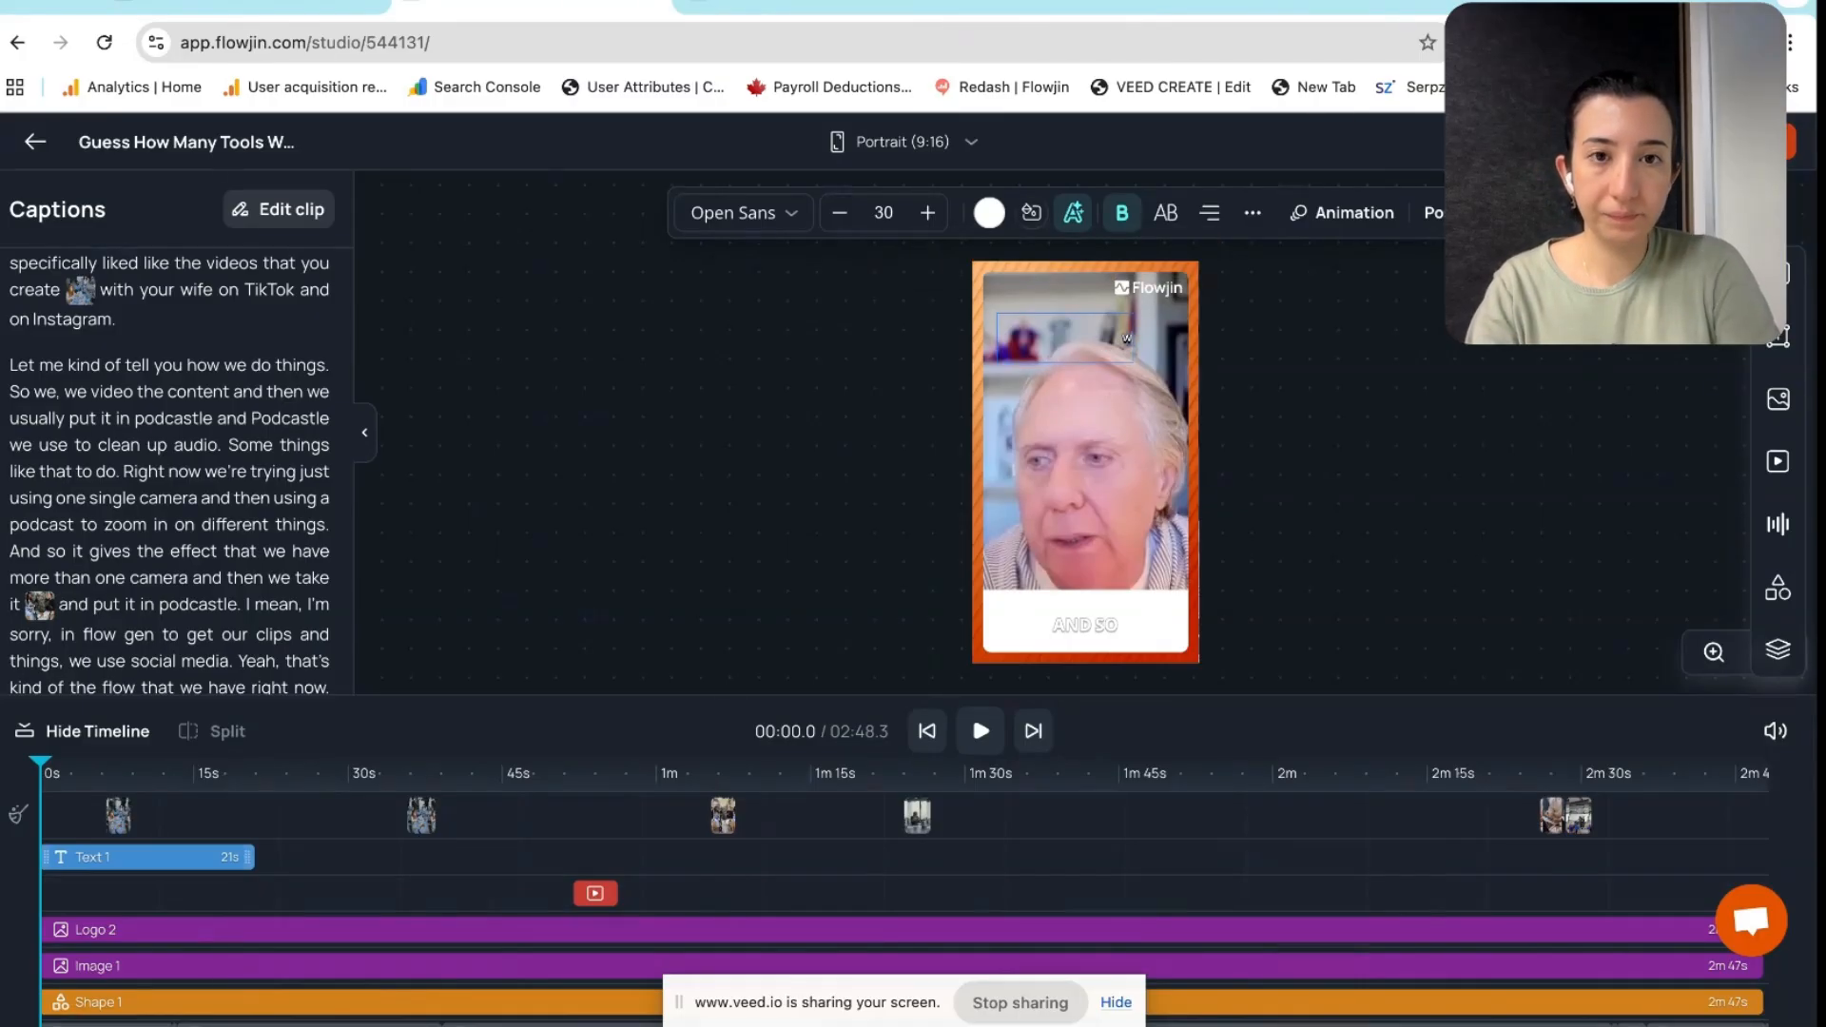
type("hy")
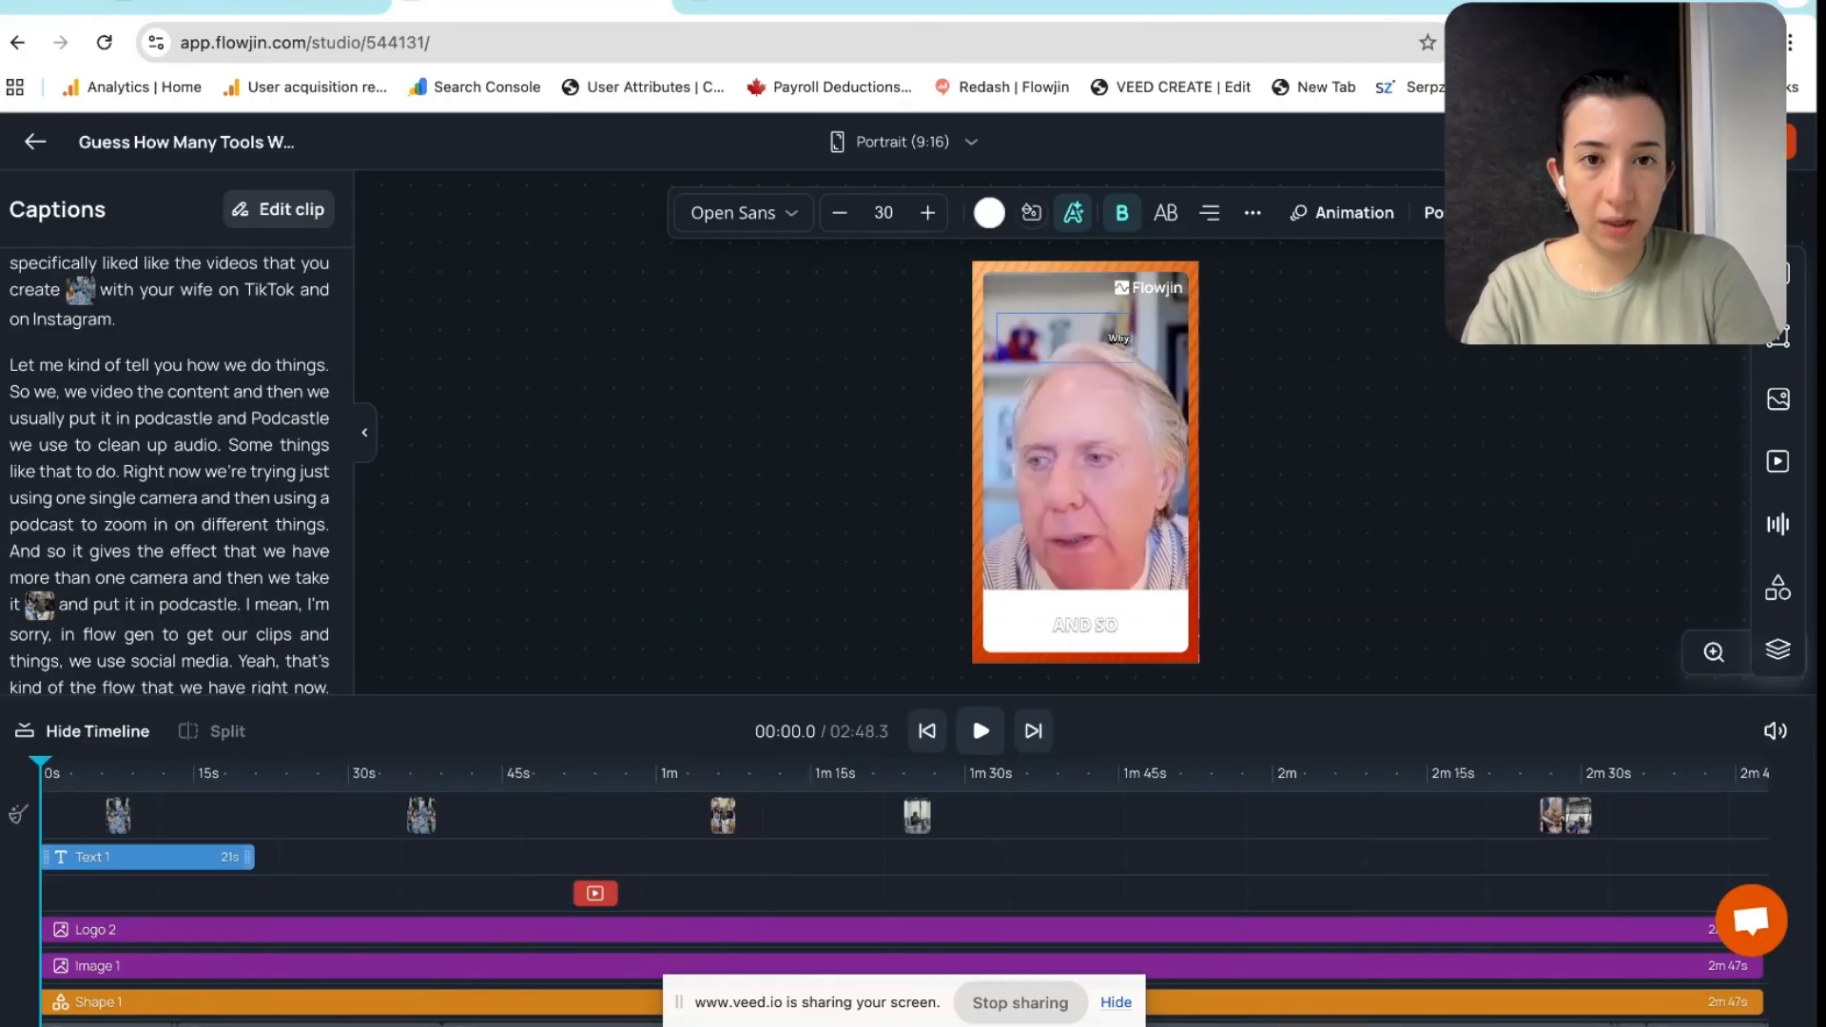
type(" Kim likes")
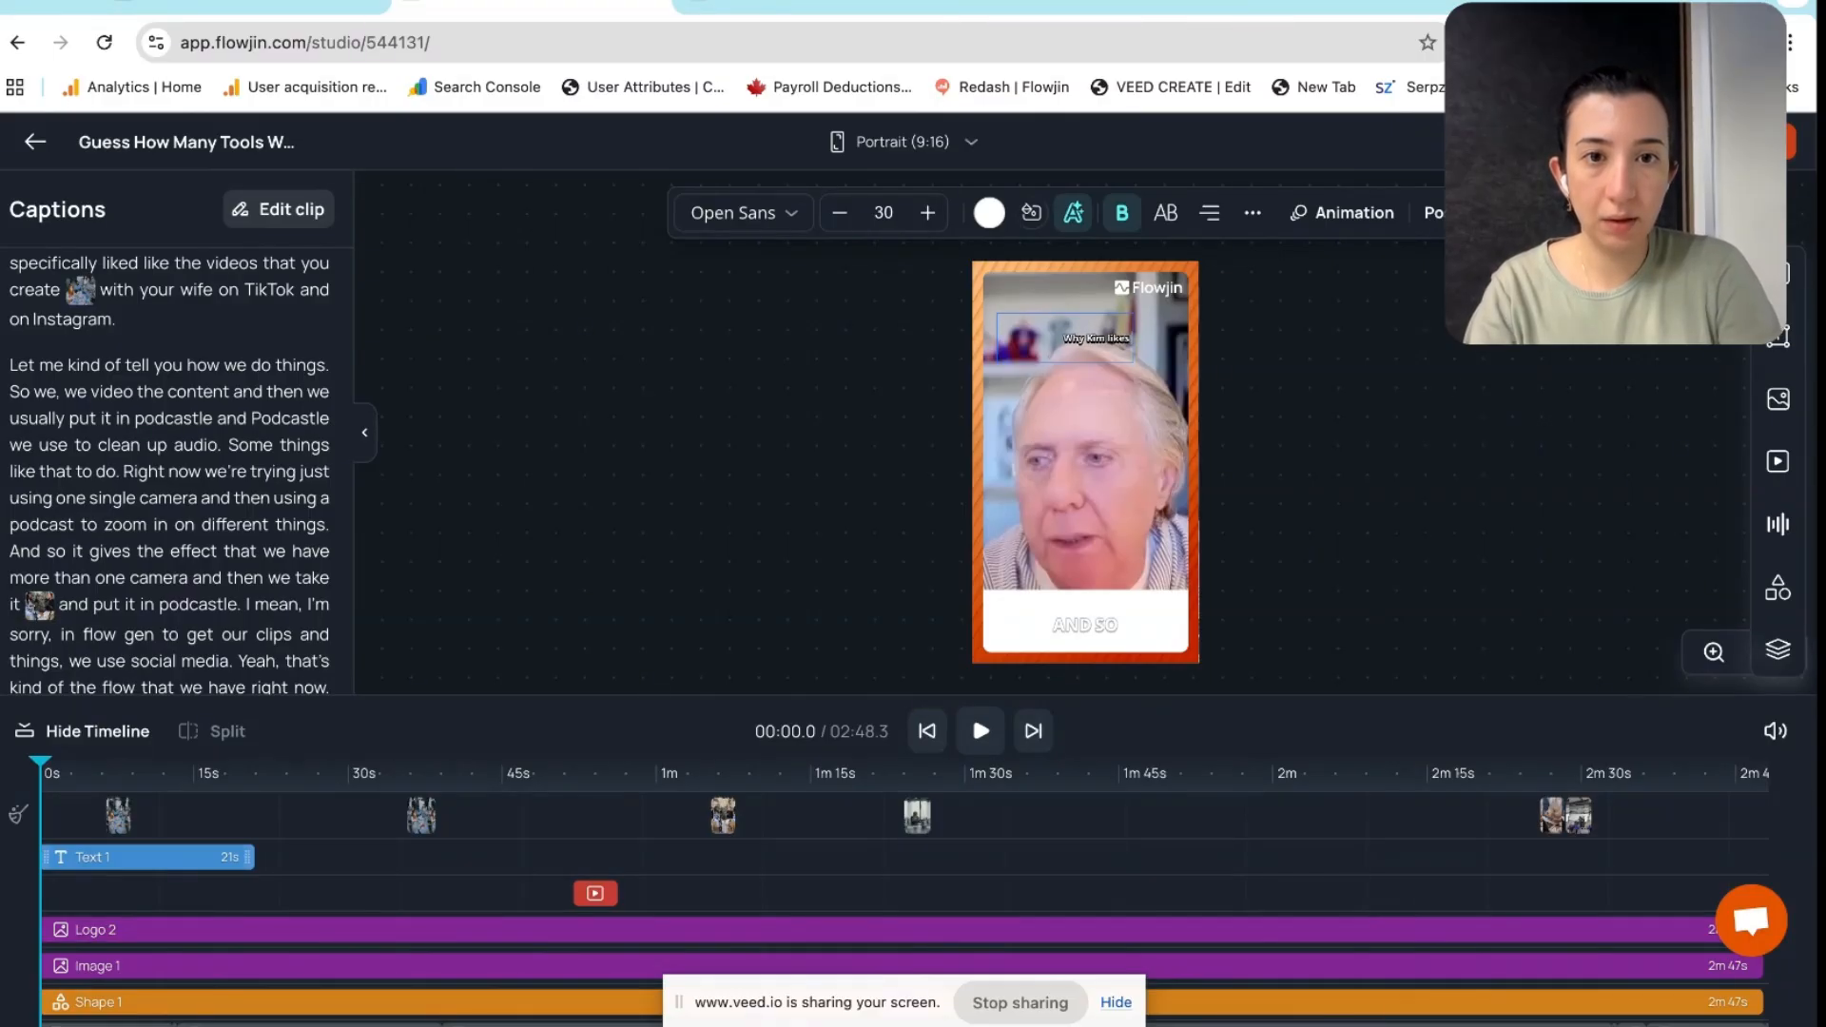
type(" Flowjin")
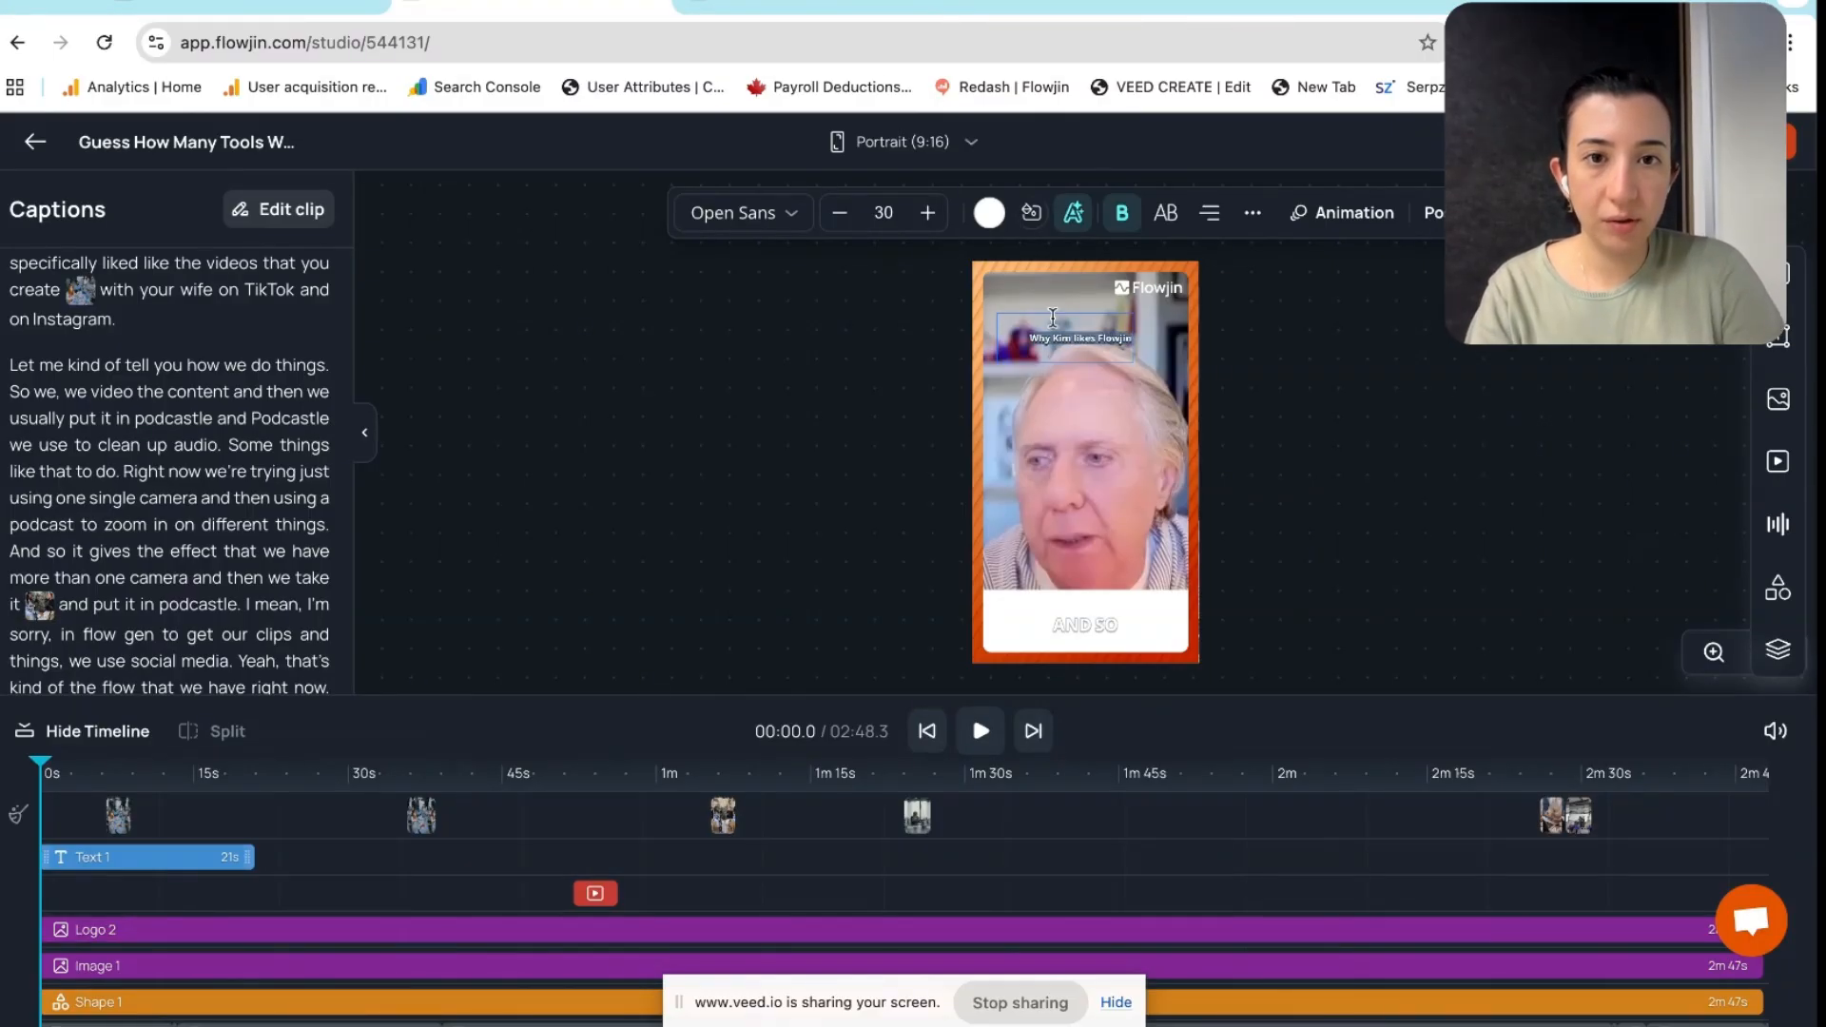
left_click(1112, 336)
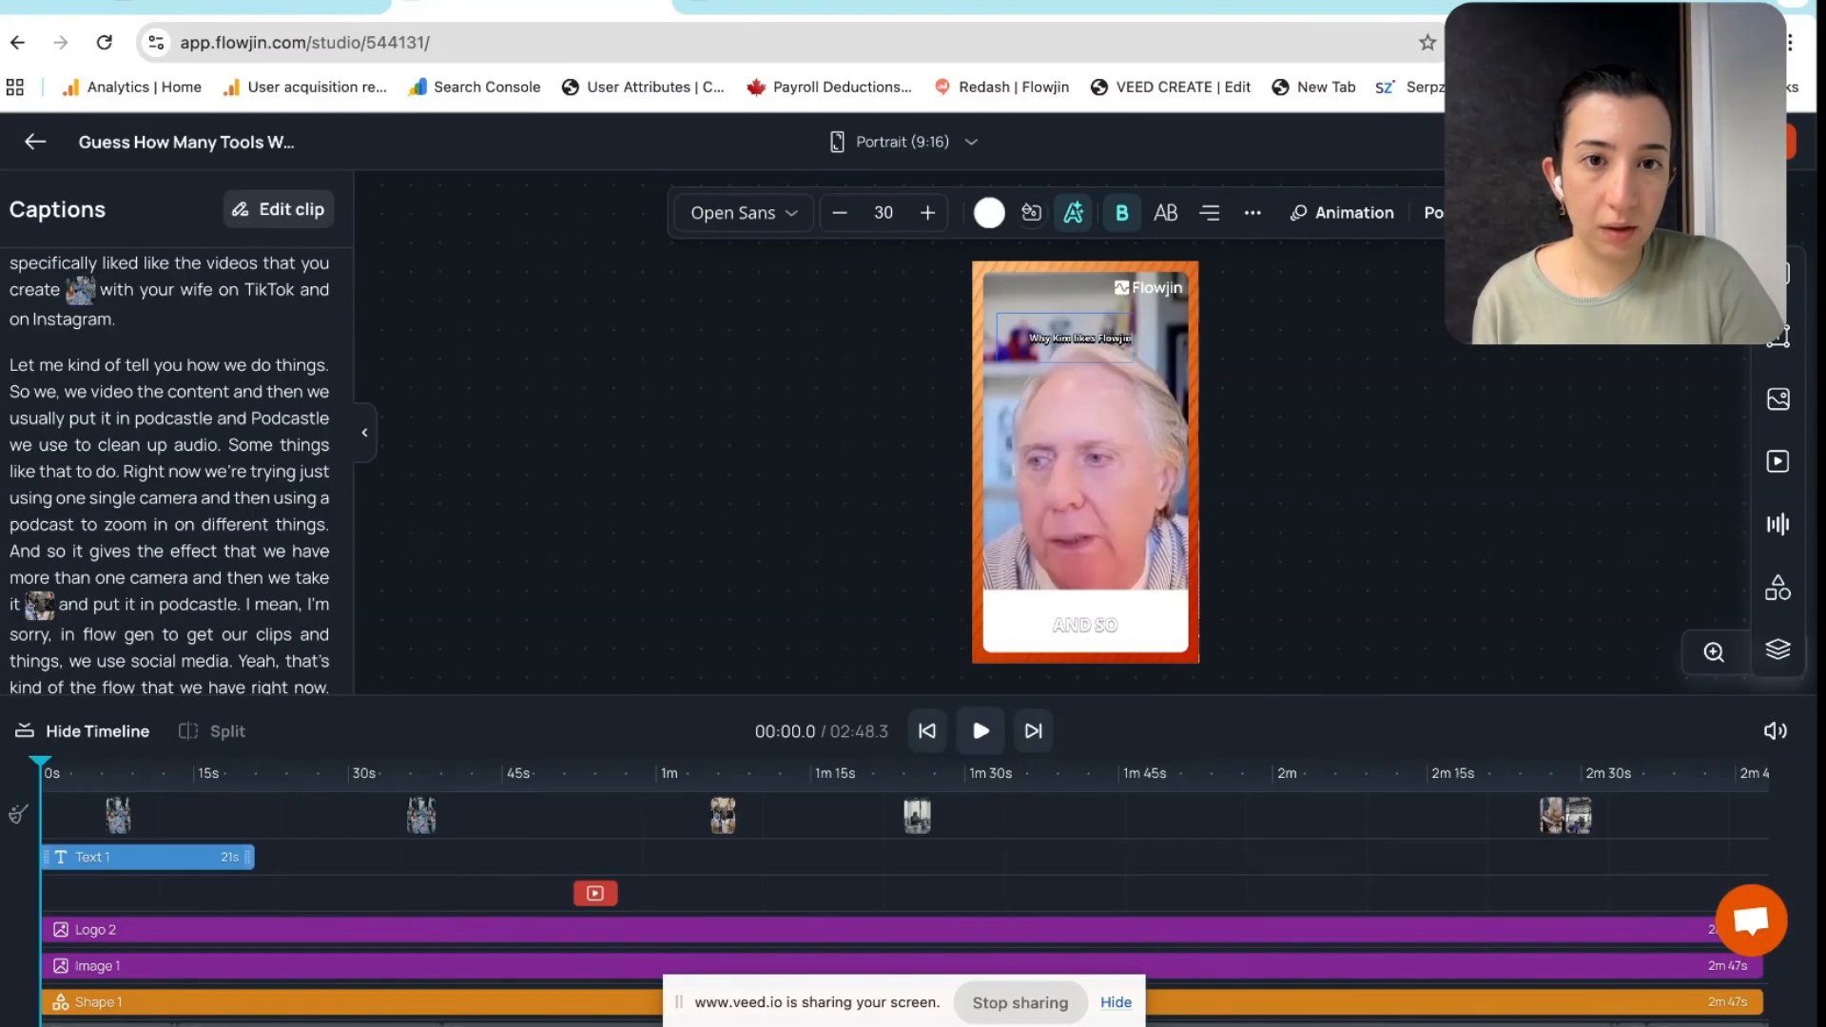
type("?")
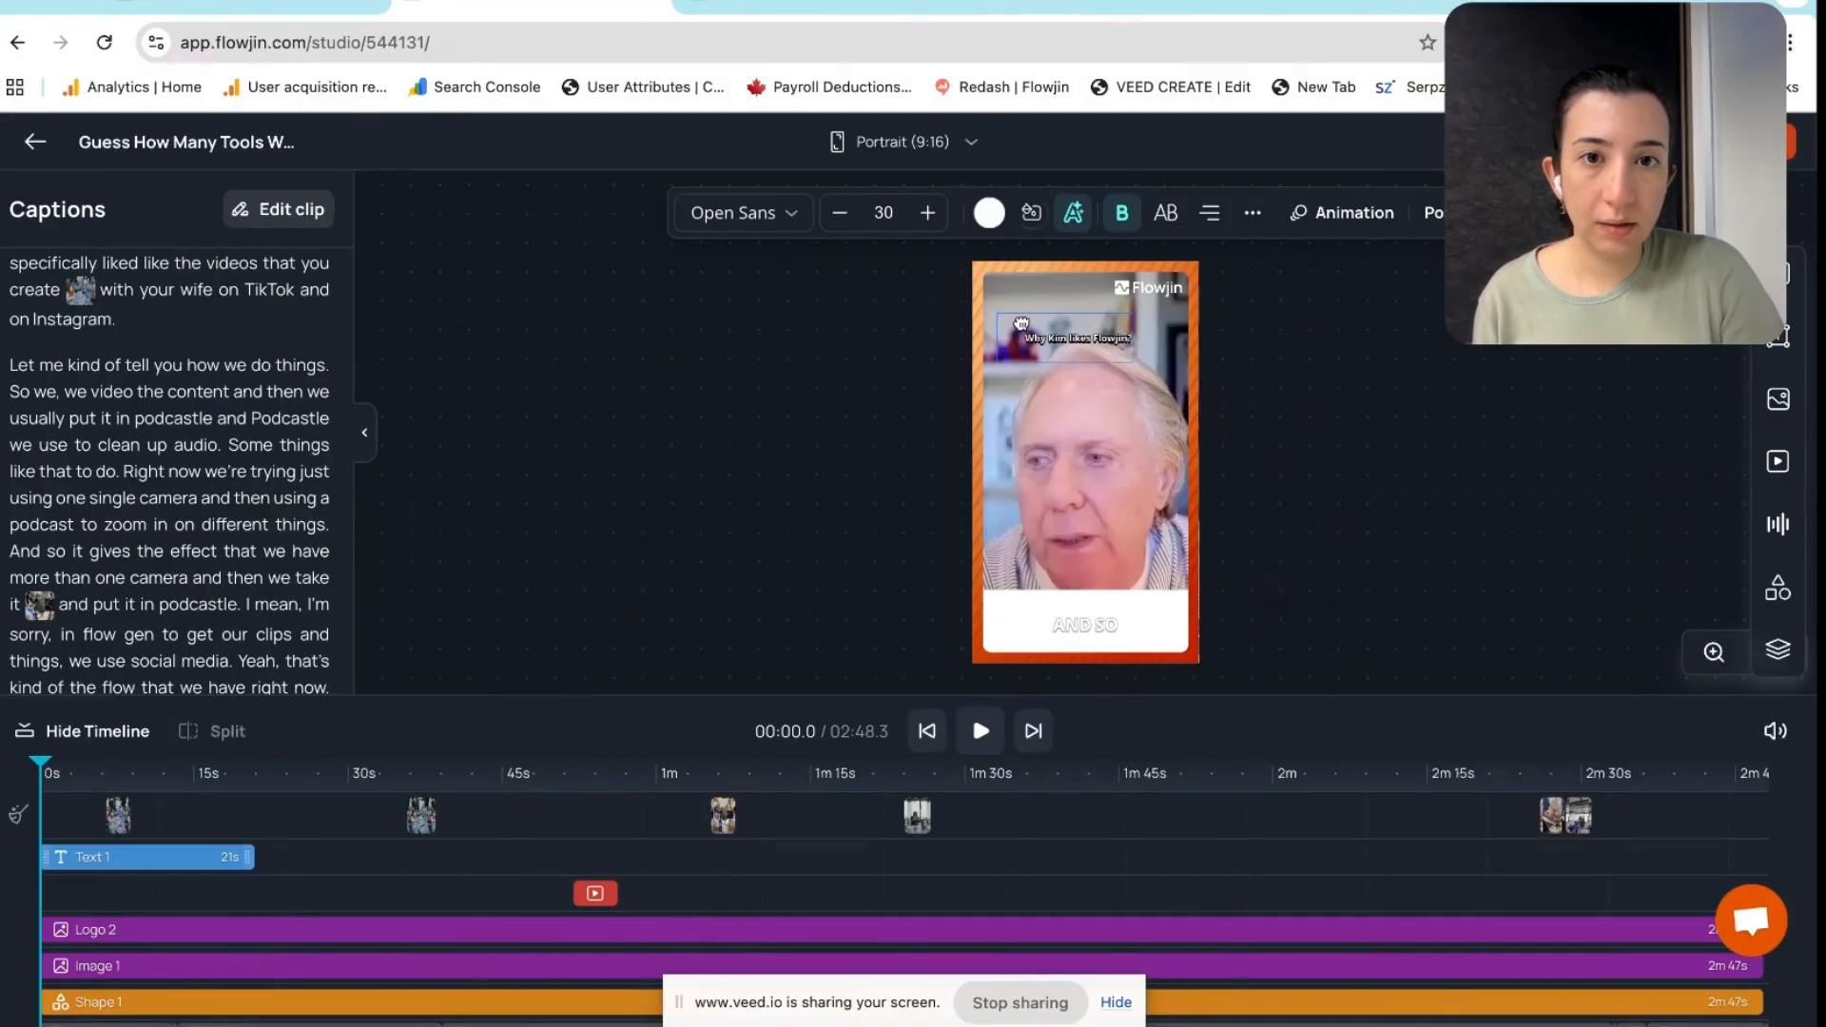
Enlarge the title text to size 36 and center it near the top
triple_click(1071, 339)
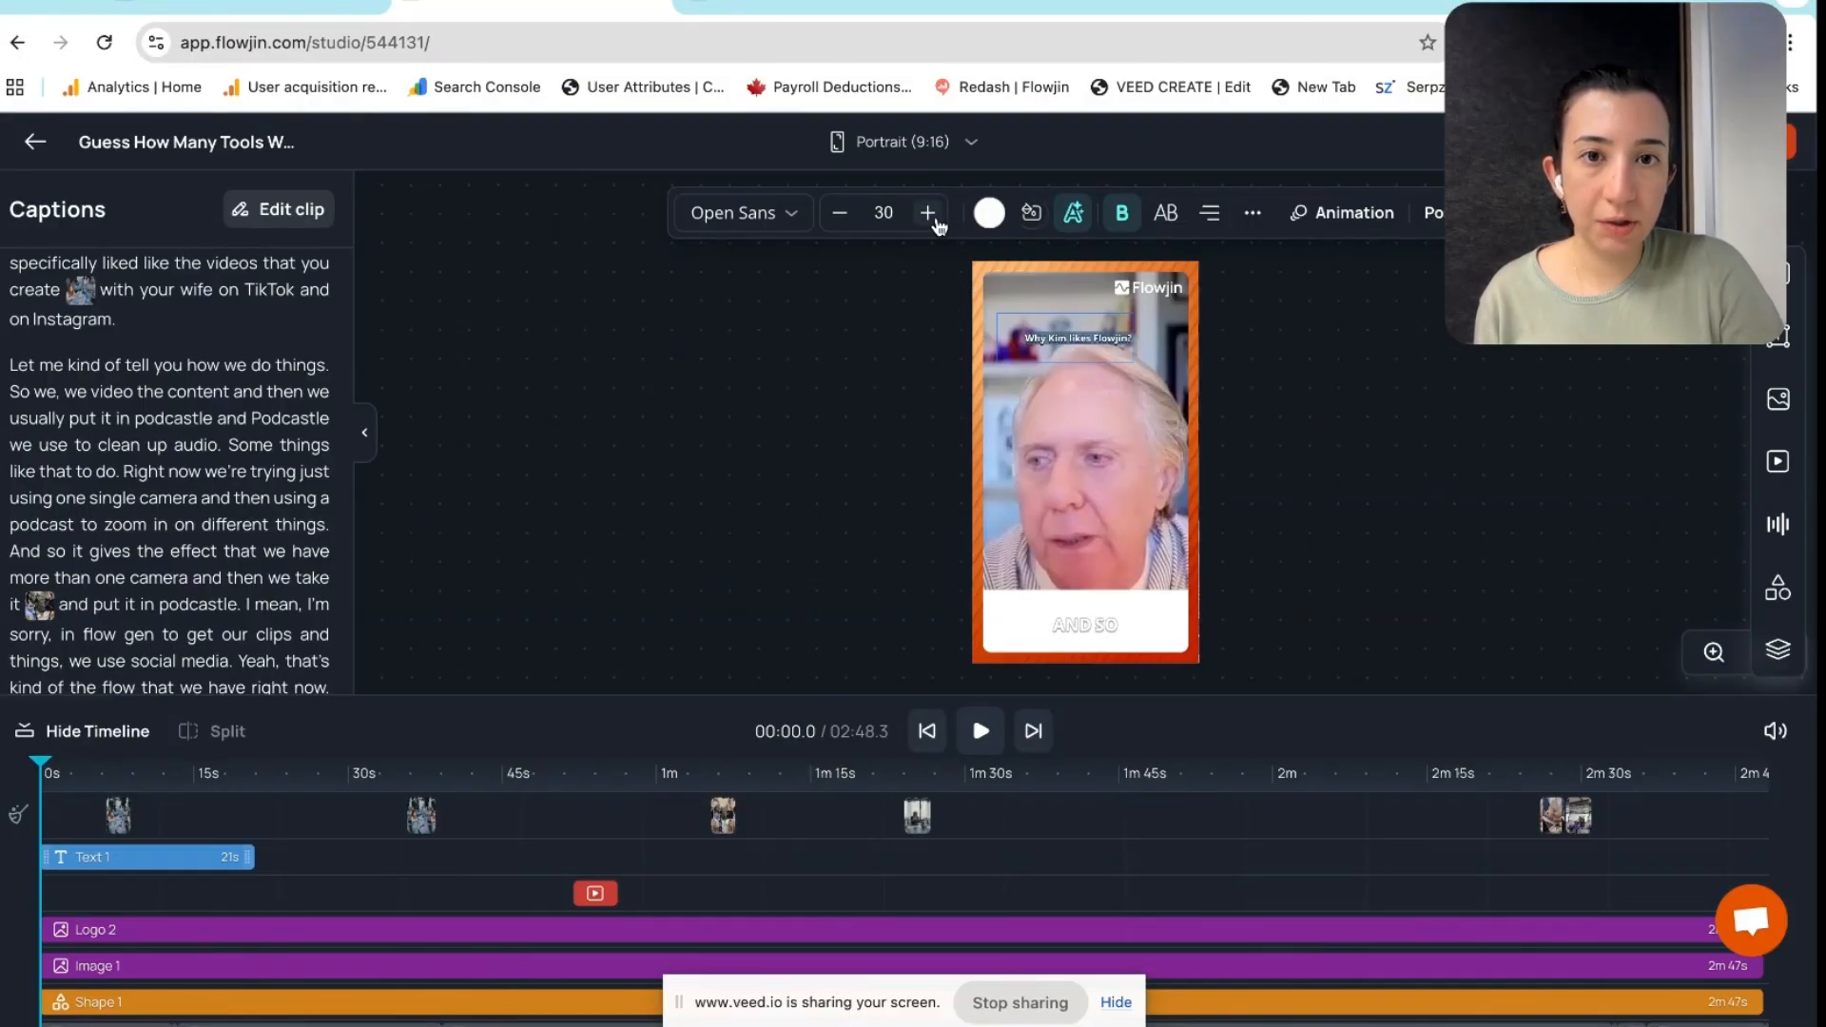
left_click(927, 212)
left_click(927, 212)
left_click(1433, 446)
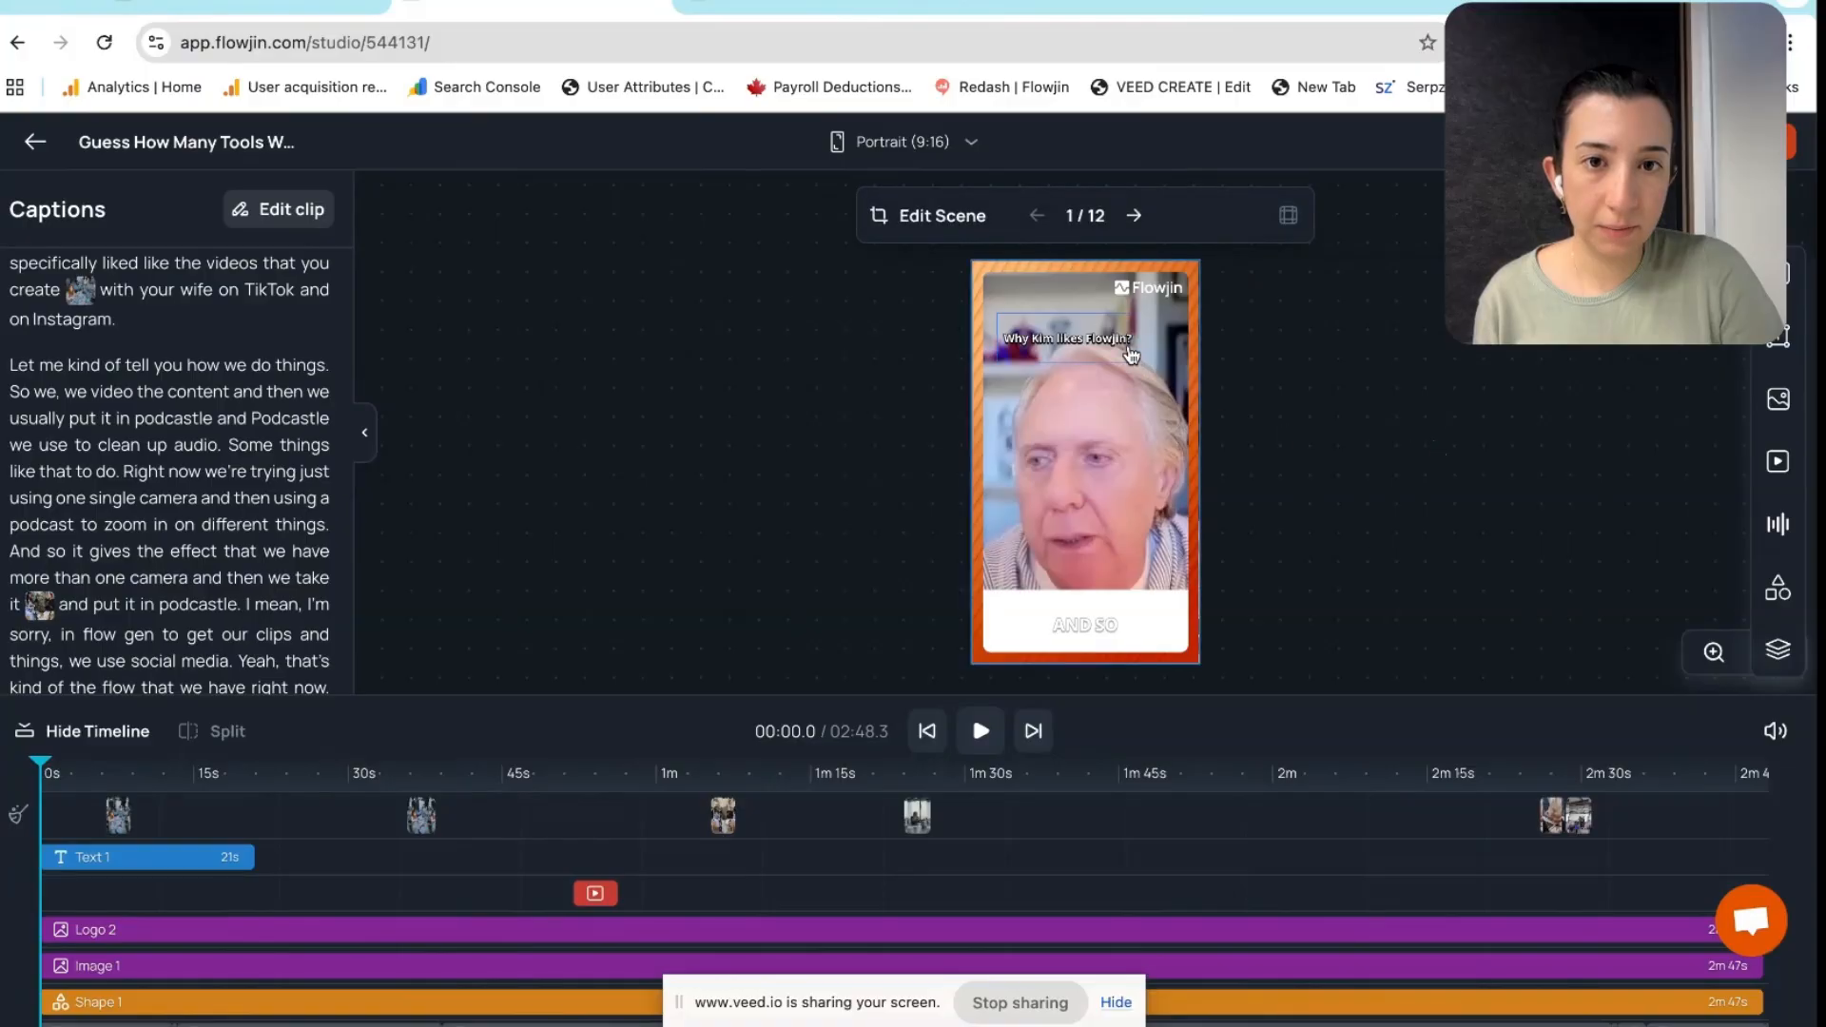
left_click_drag(1102, 335, 1125, 332)
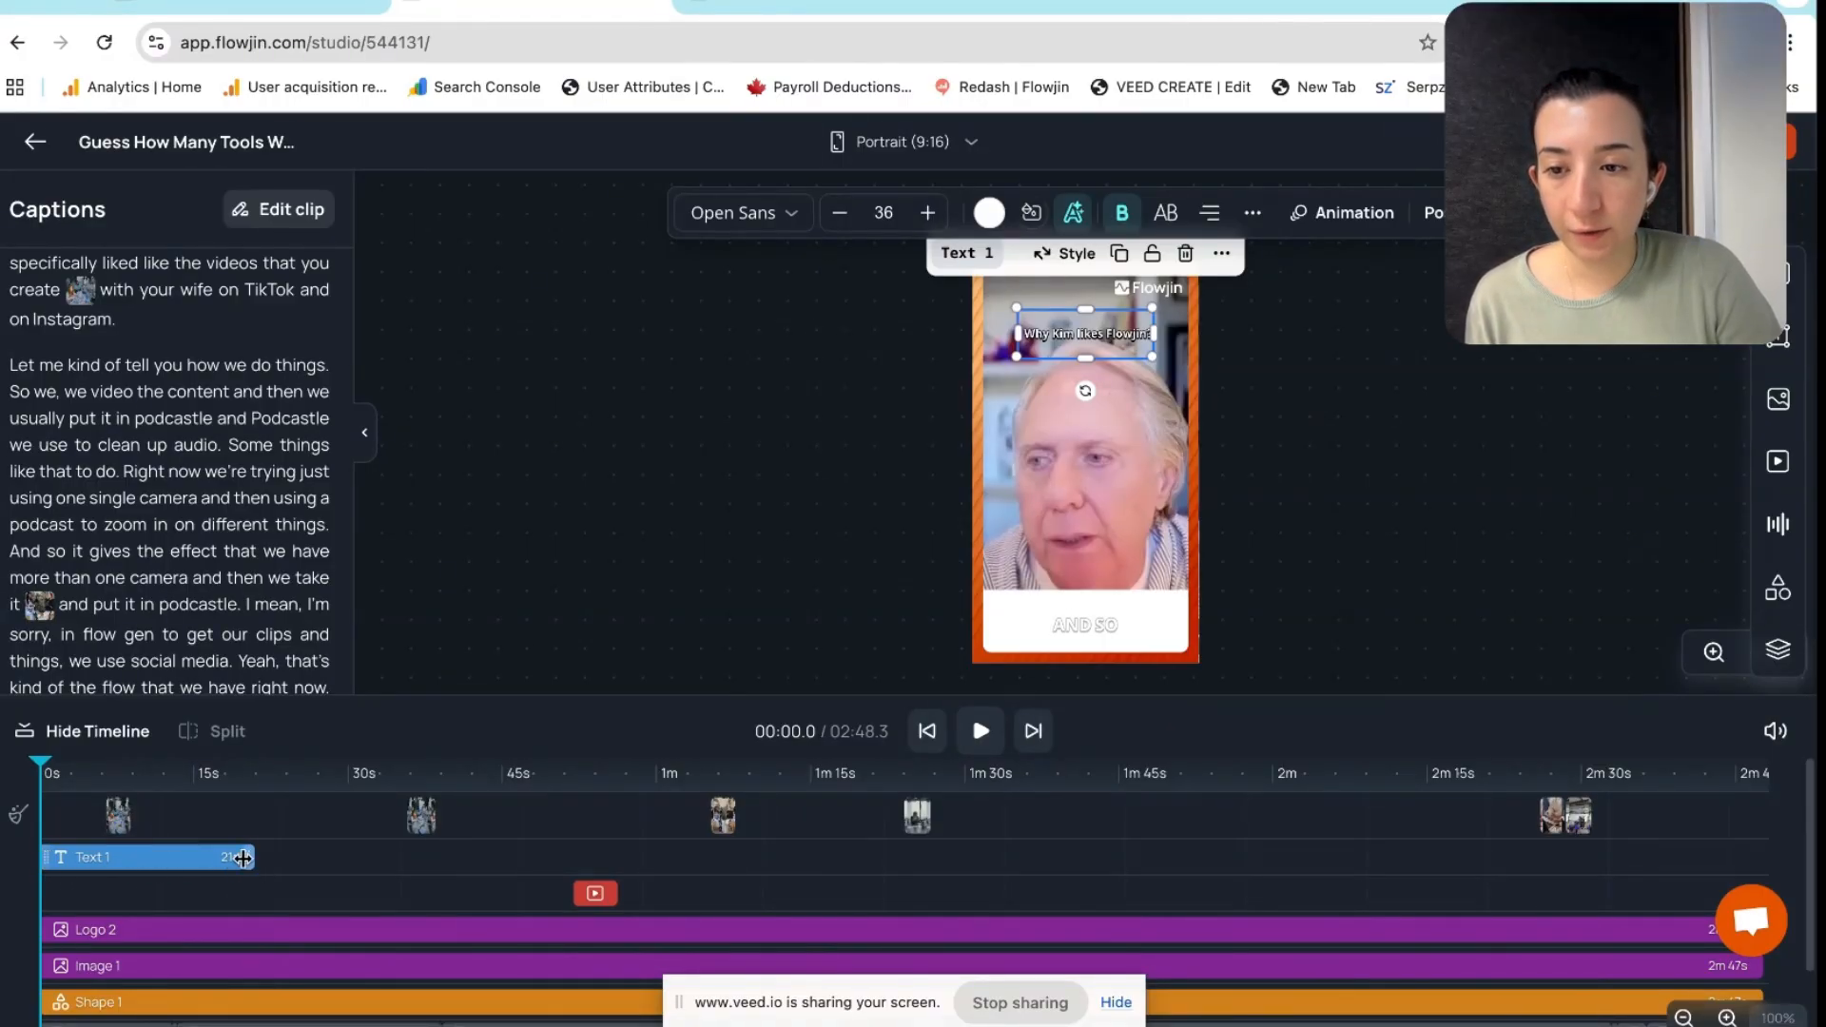
Shorten the title text clip on the timeline from 21 to about 14 seconds
left_click_drag(250, 858, 181, 863)
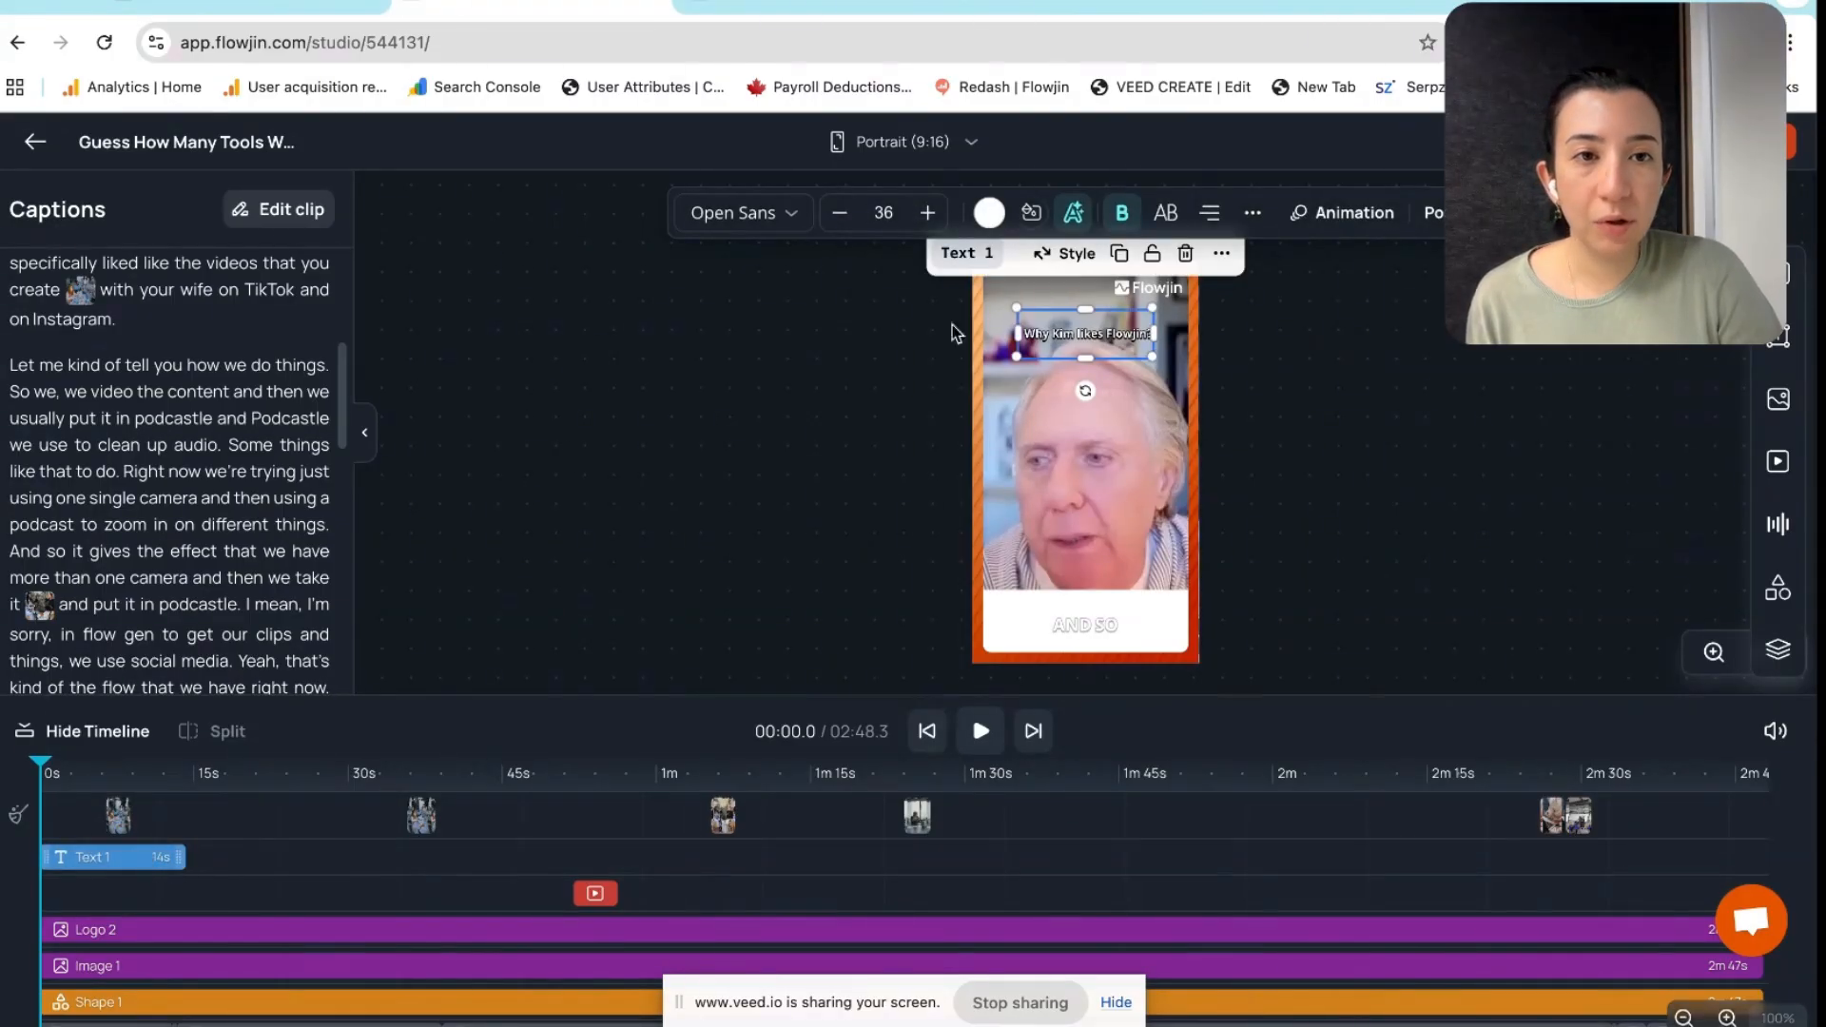
left_click(1353, 214)
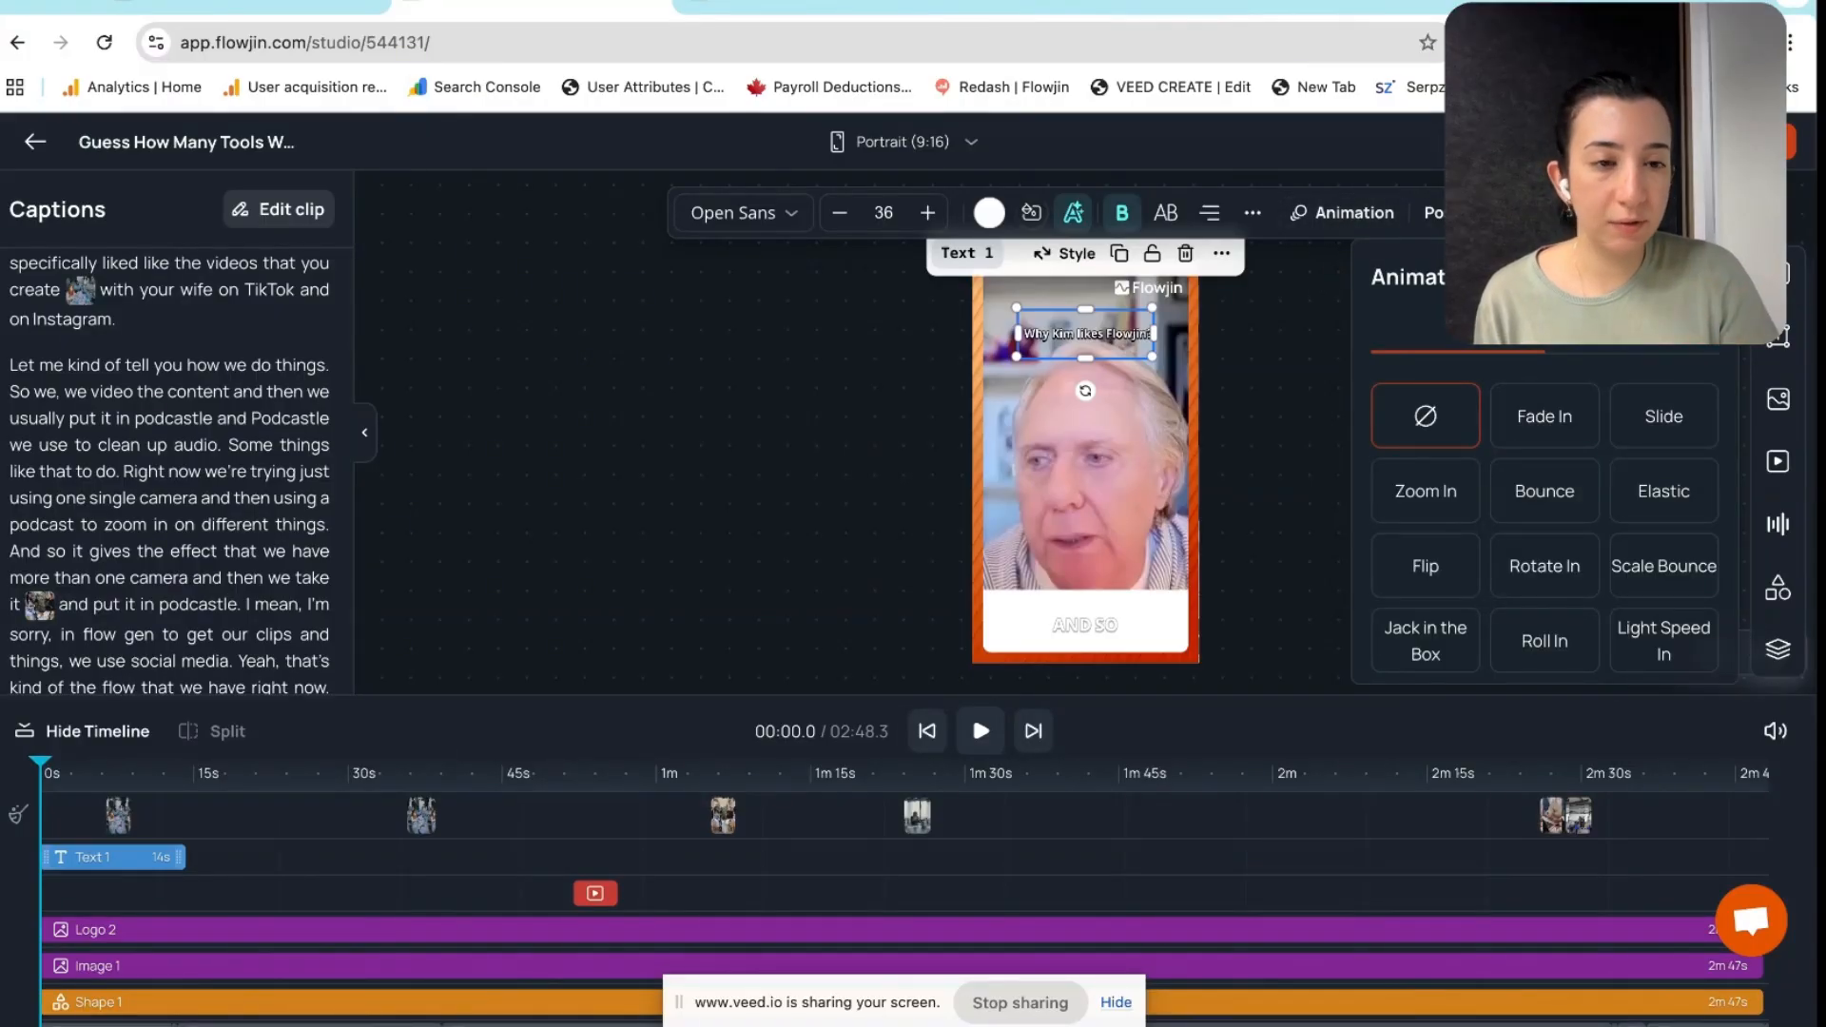
Give the title a Slide entrance moving to the right, after trying Elastic
left_click(1671, 504)
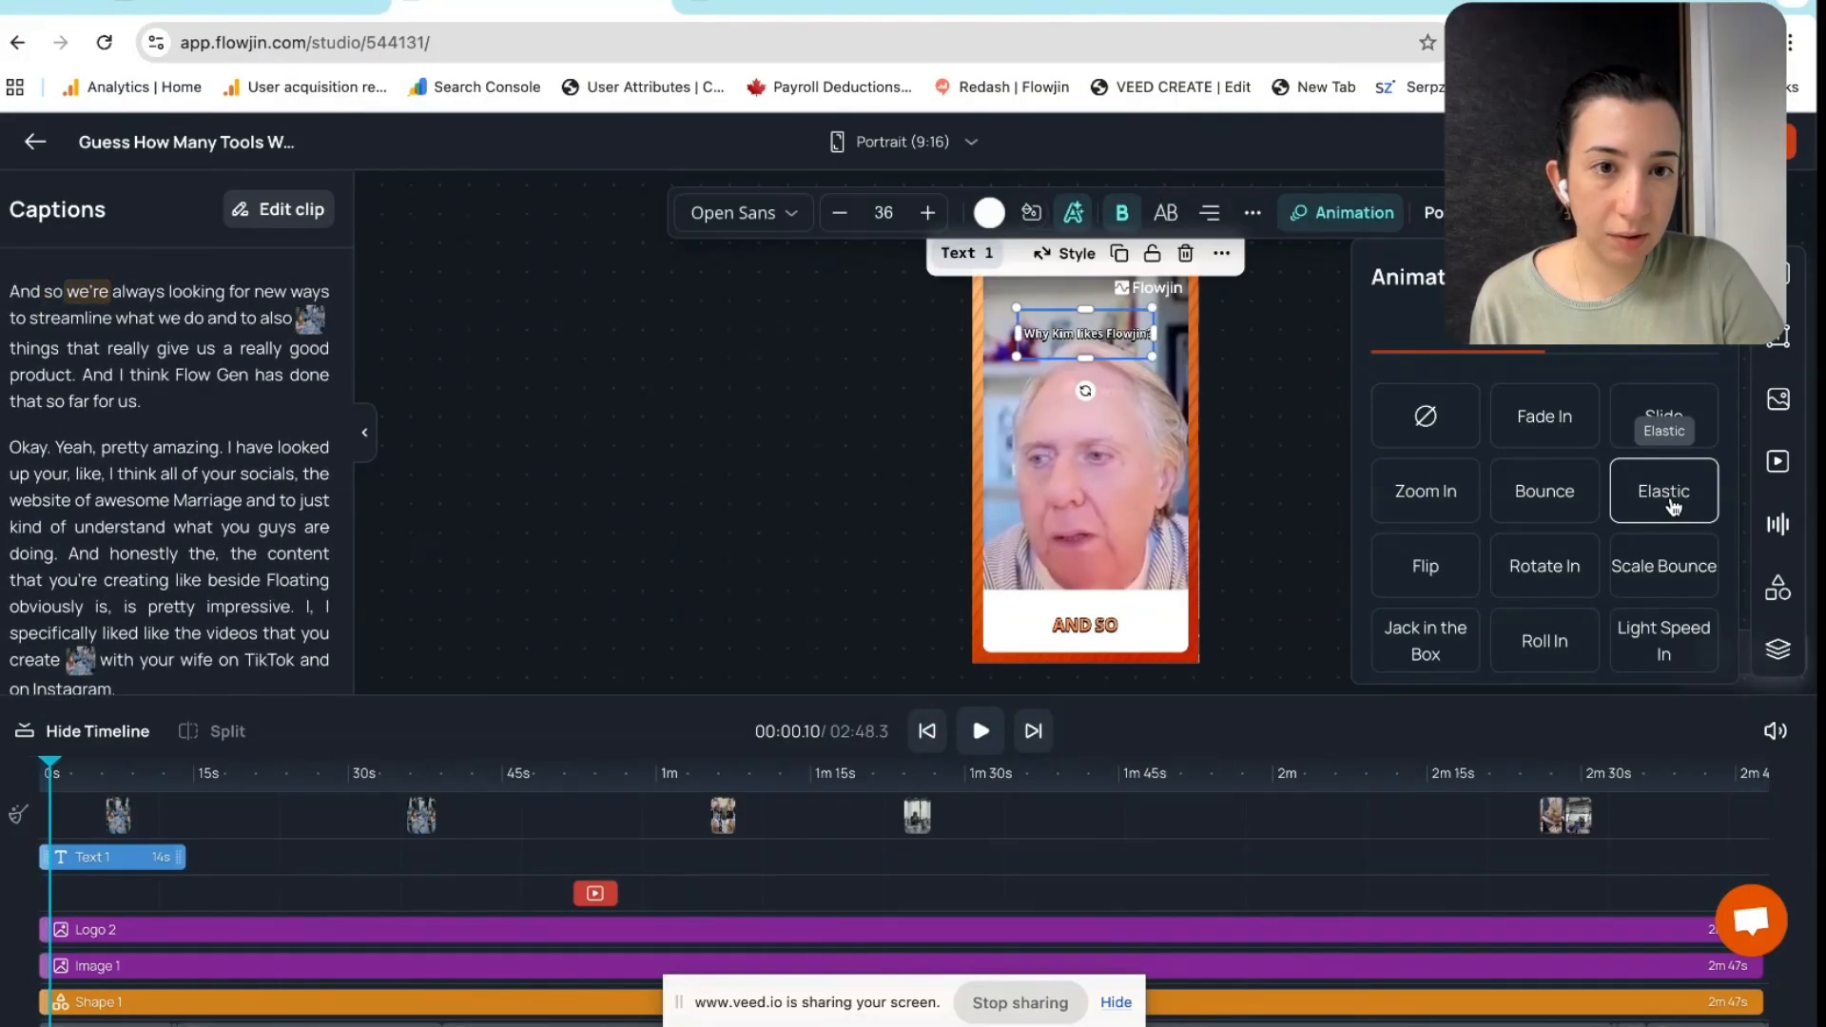
left_click(1673, 428)
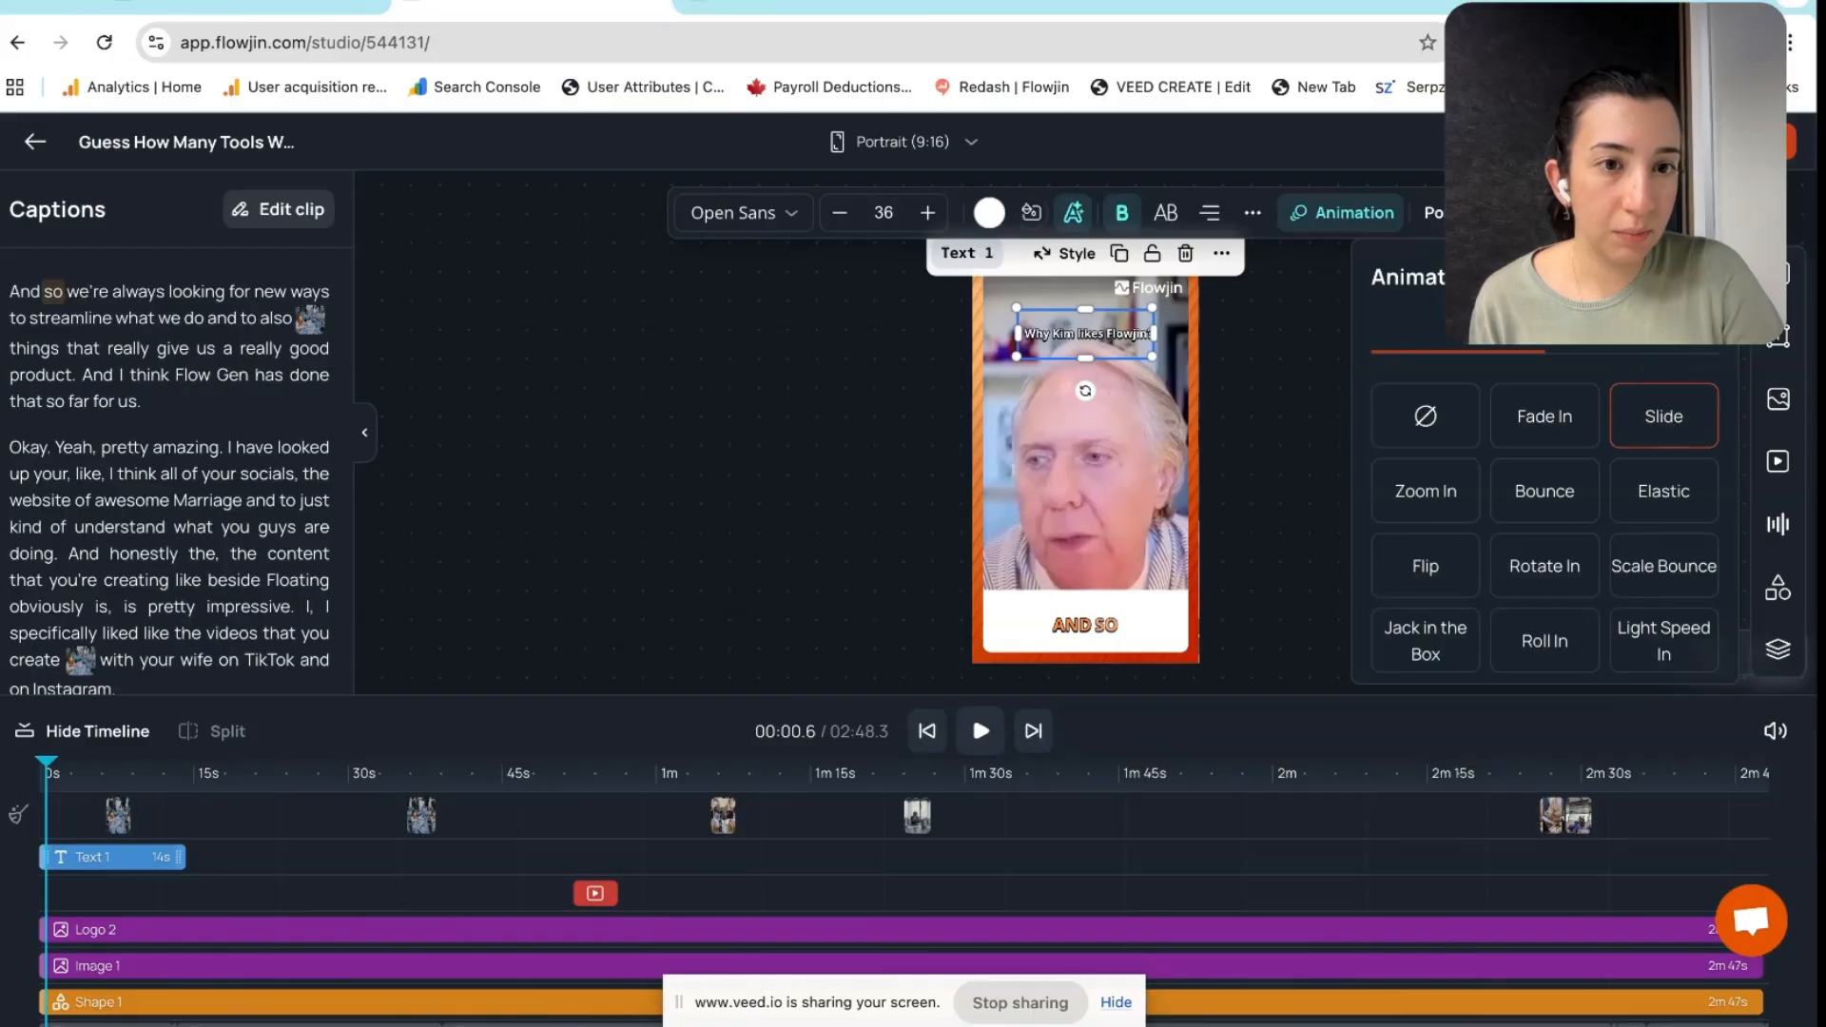
scroll(1526, 418, "down", 2)
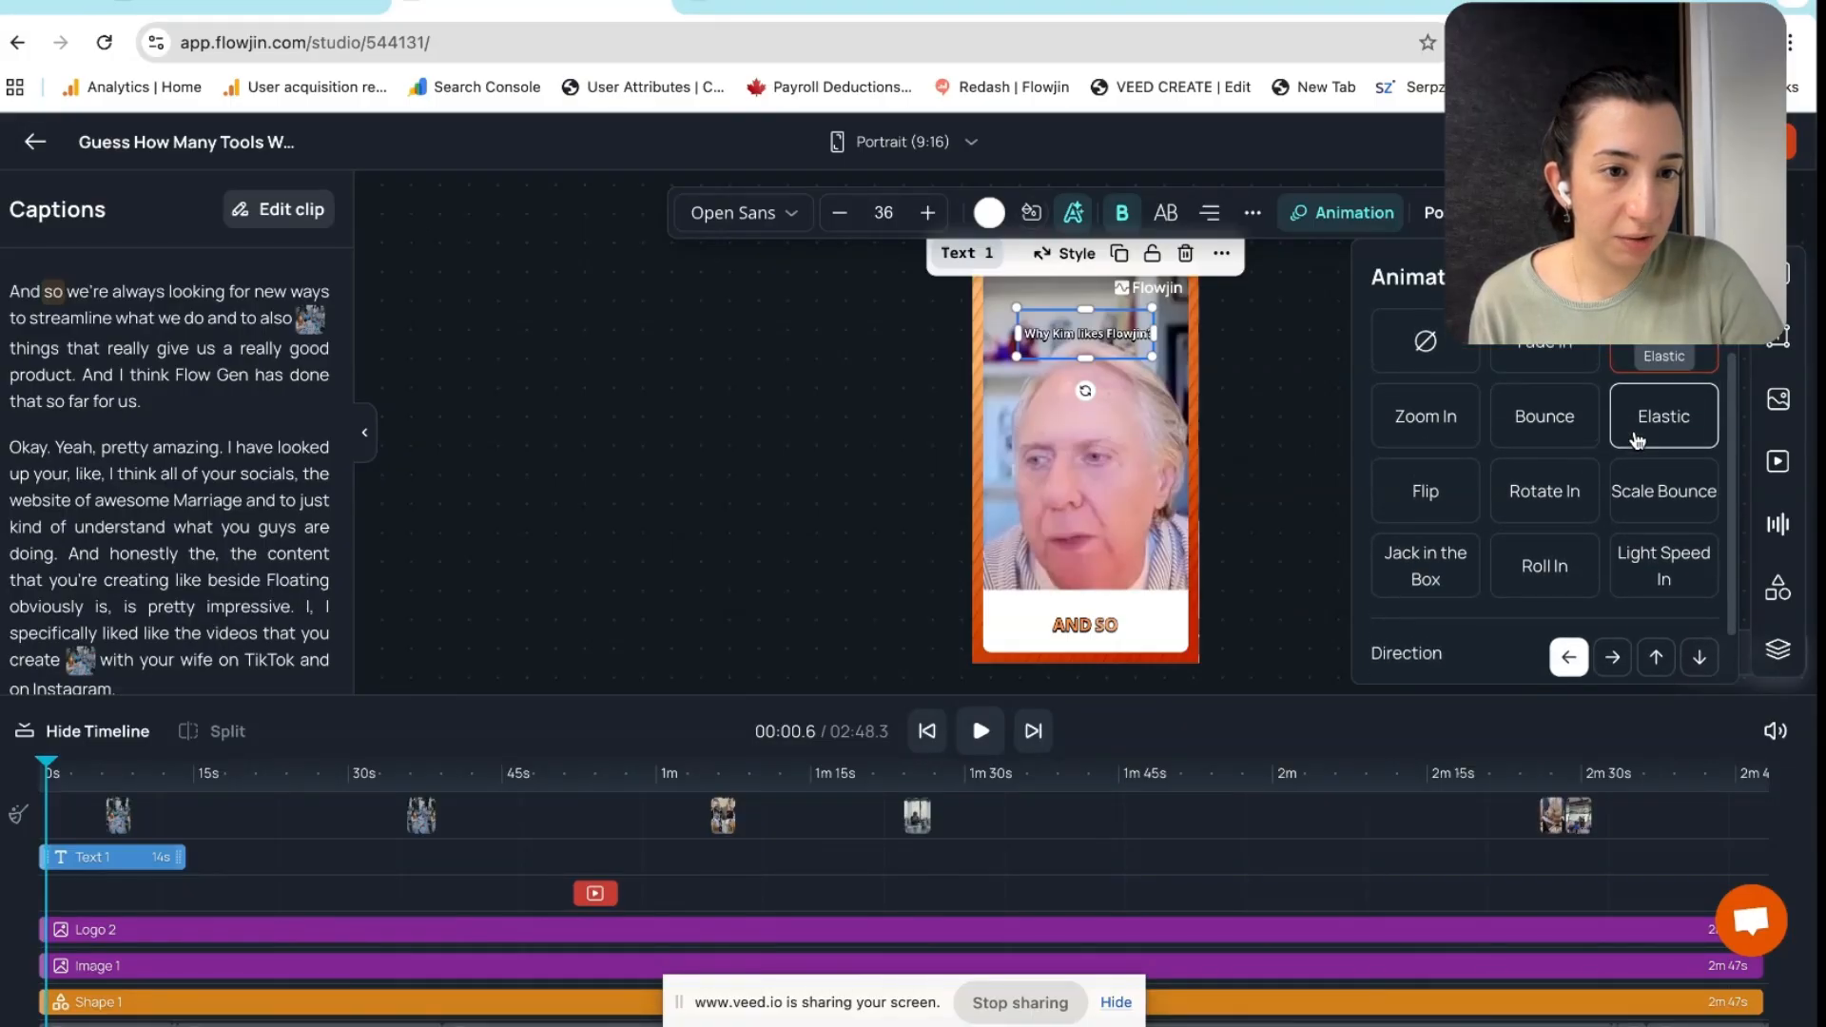
scroll(1636, 437, "down", 1)
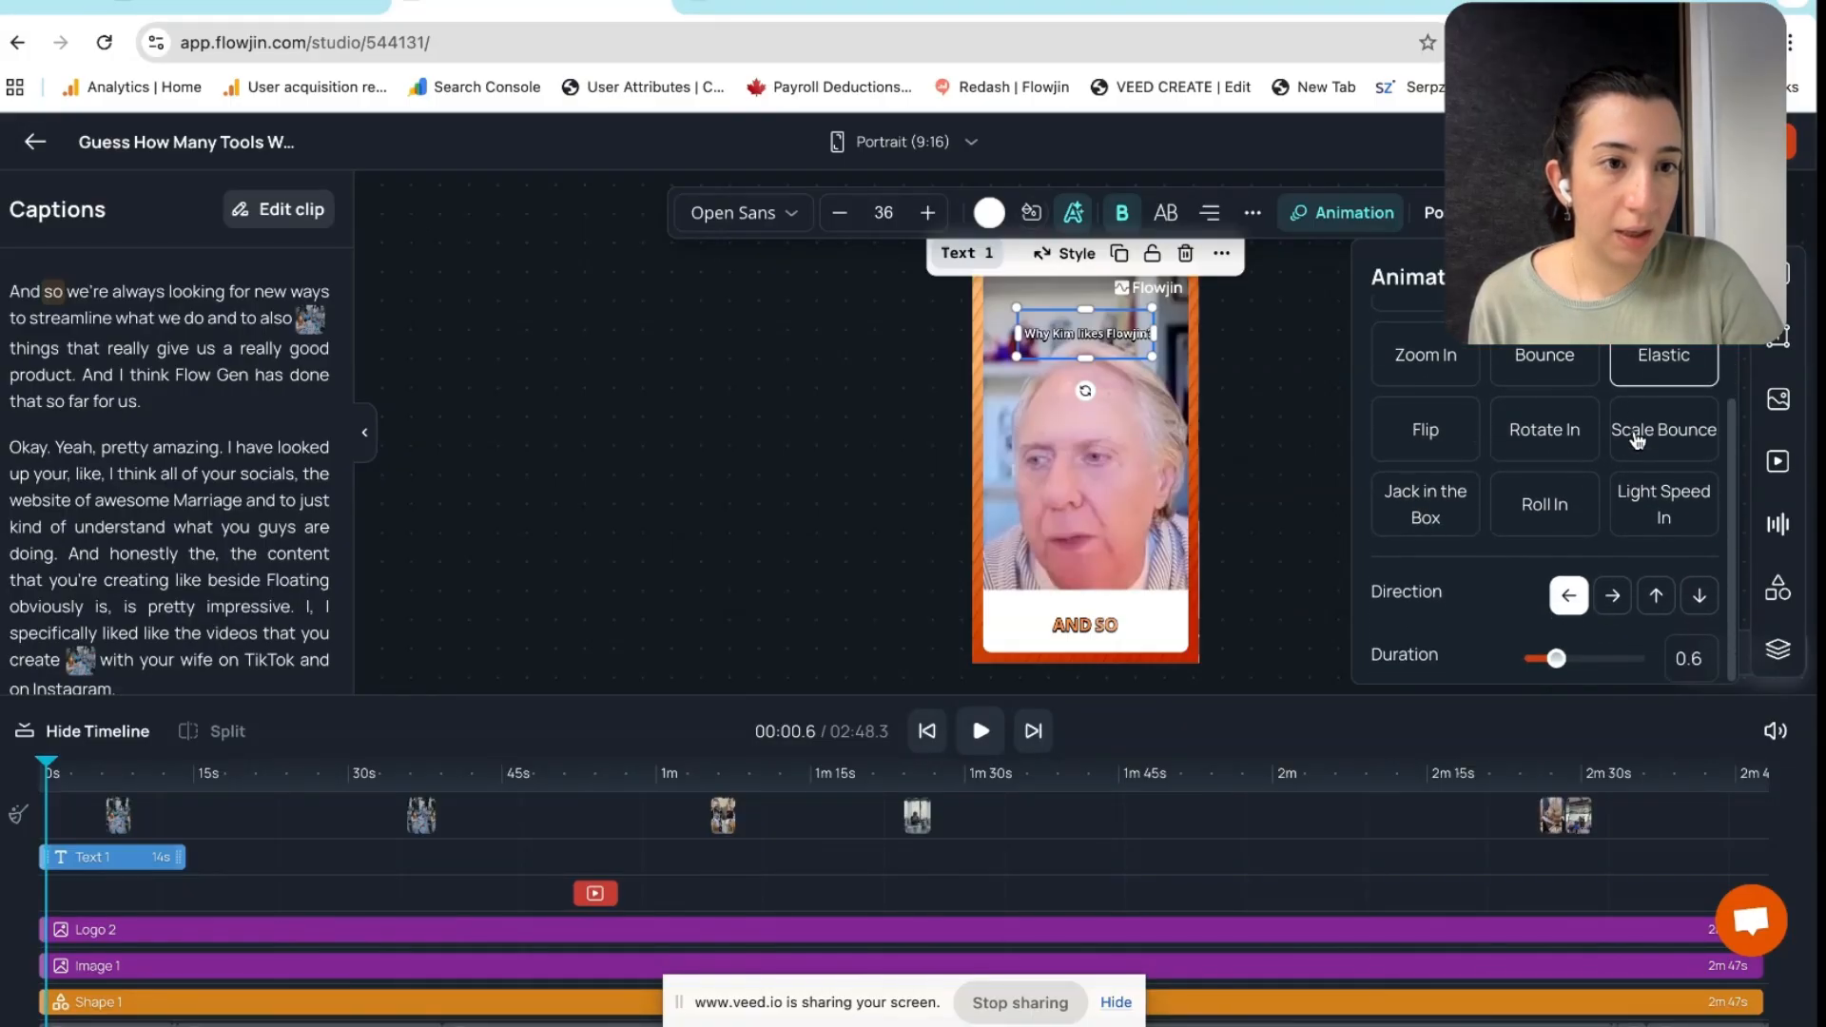
left_click(1613, 597)
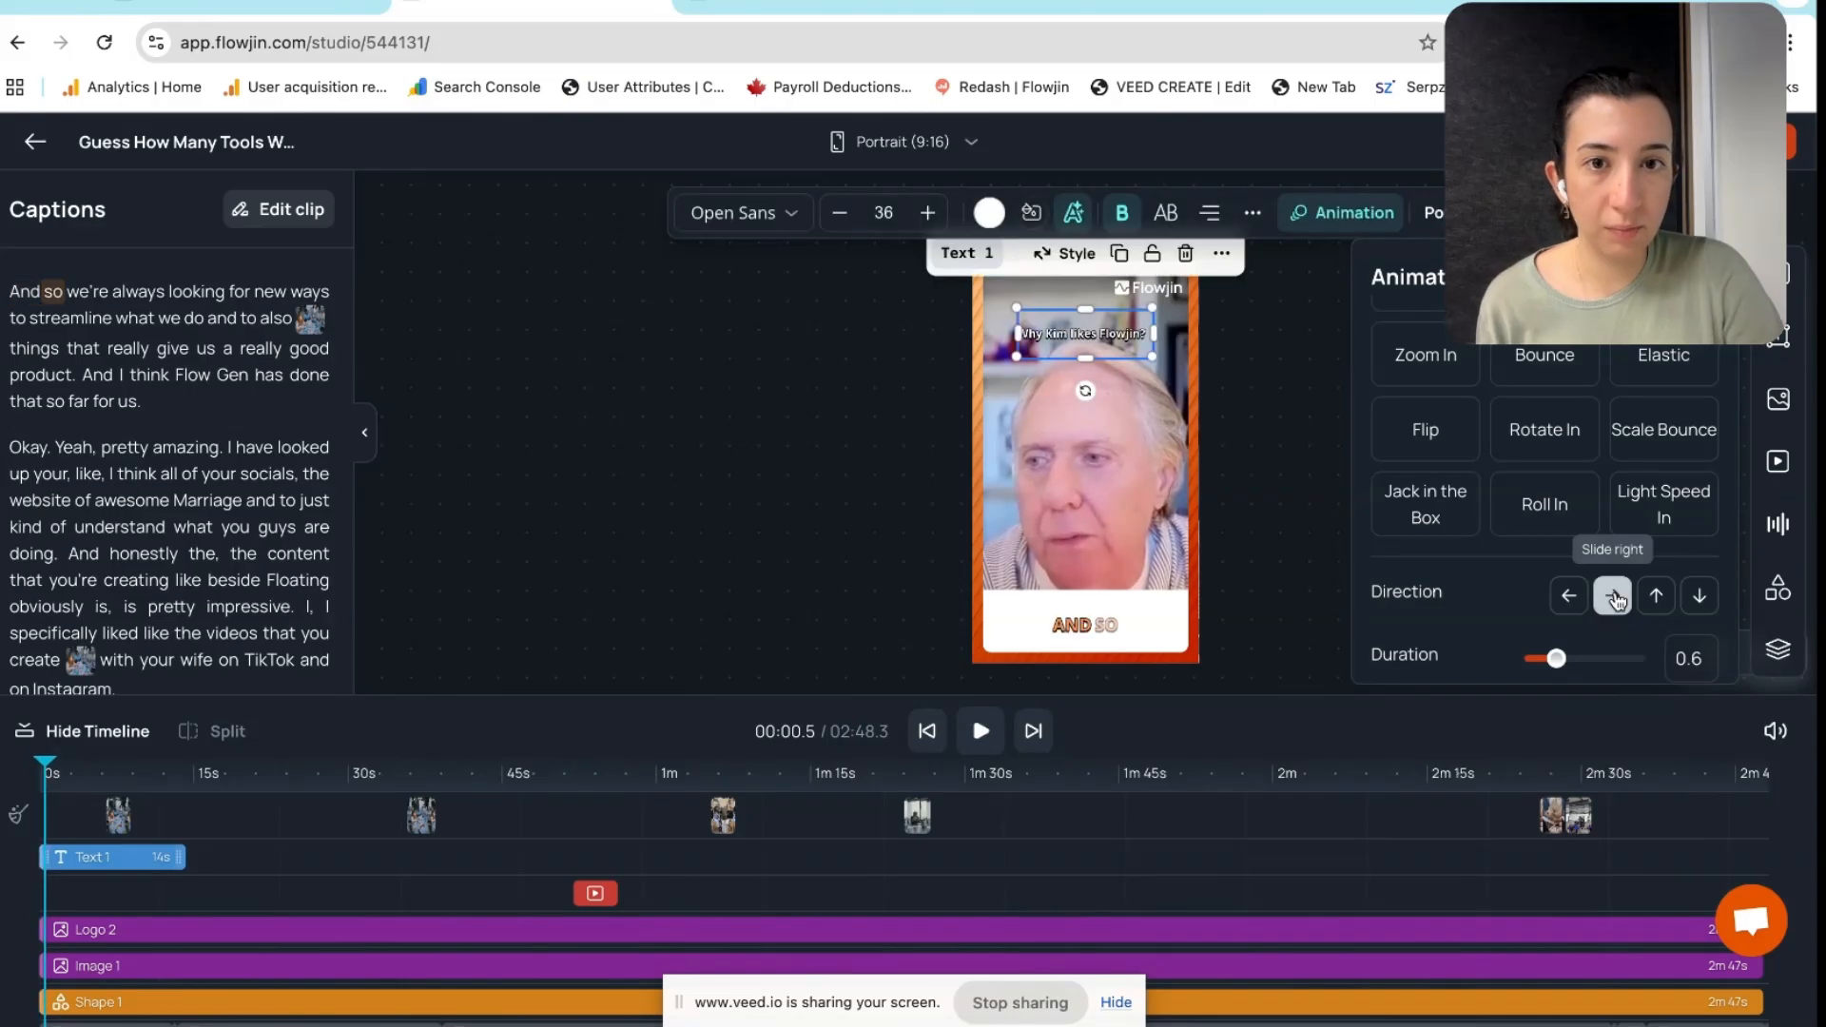
left_click(1274, 565)
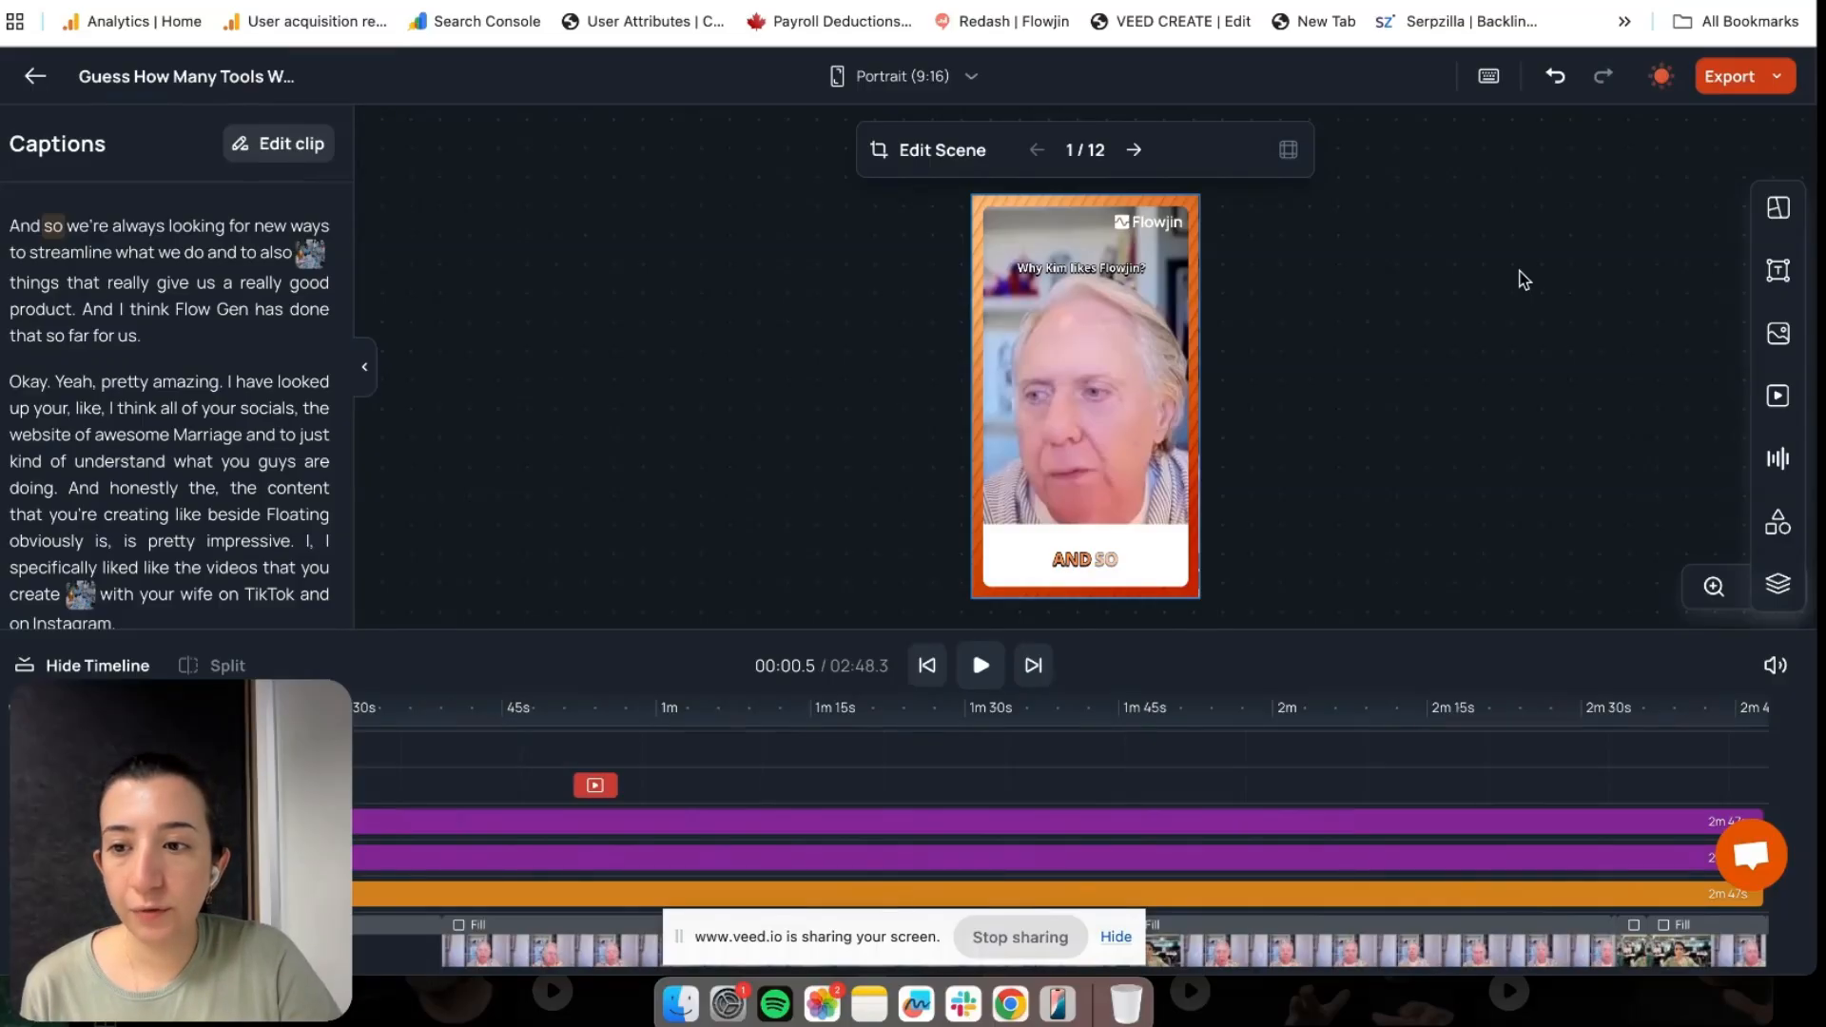
Delete the old question title and add a Heading text layer with the speaker's name
left_click(1093, 267)
key("Delete")
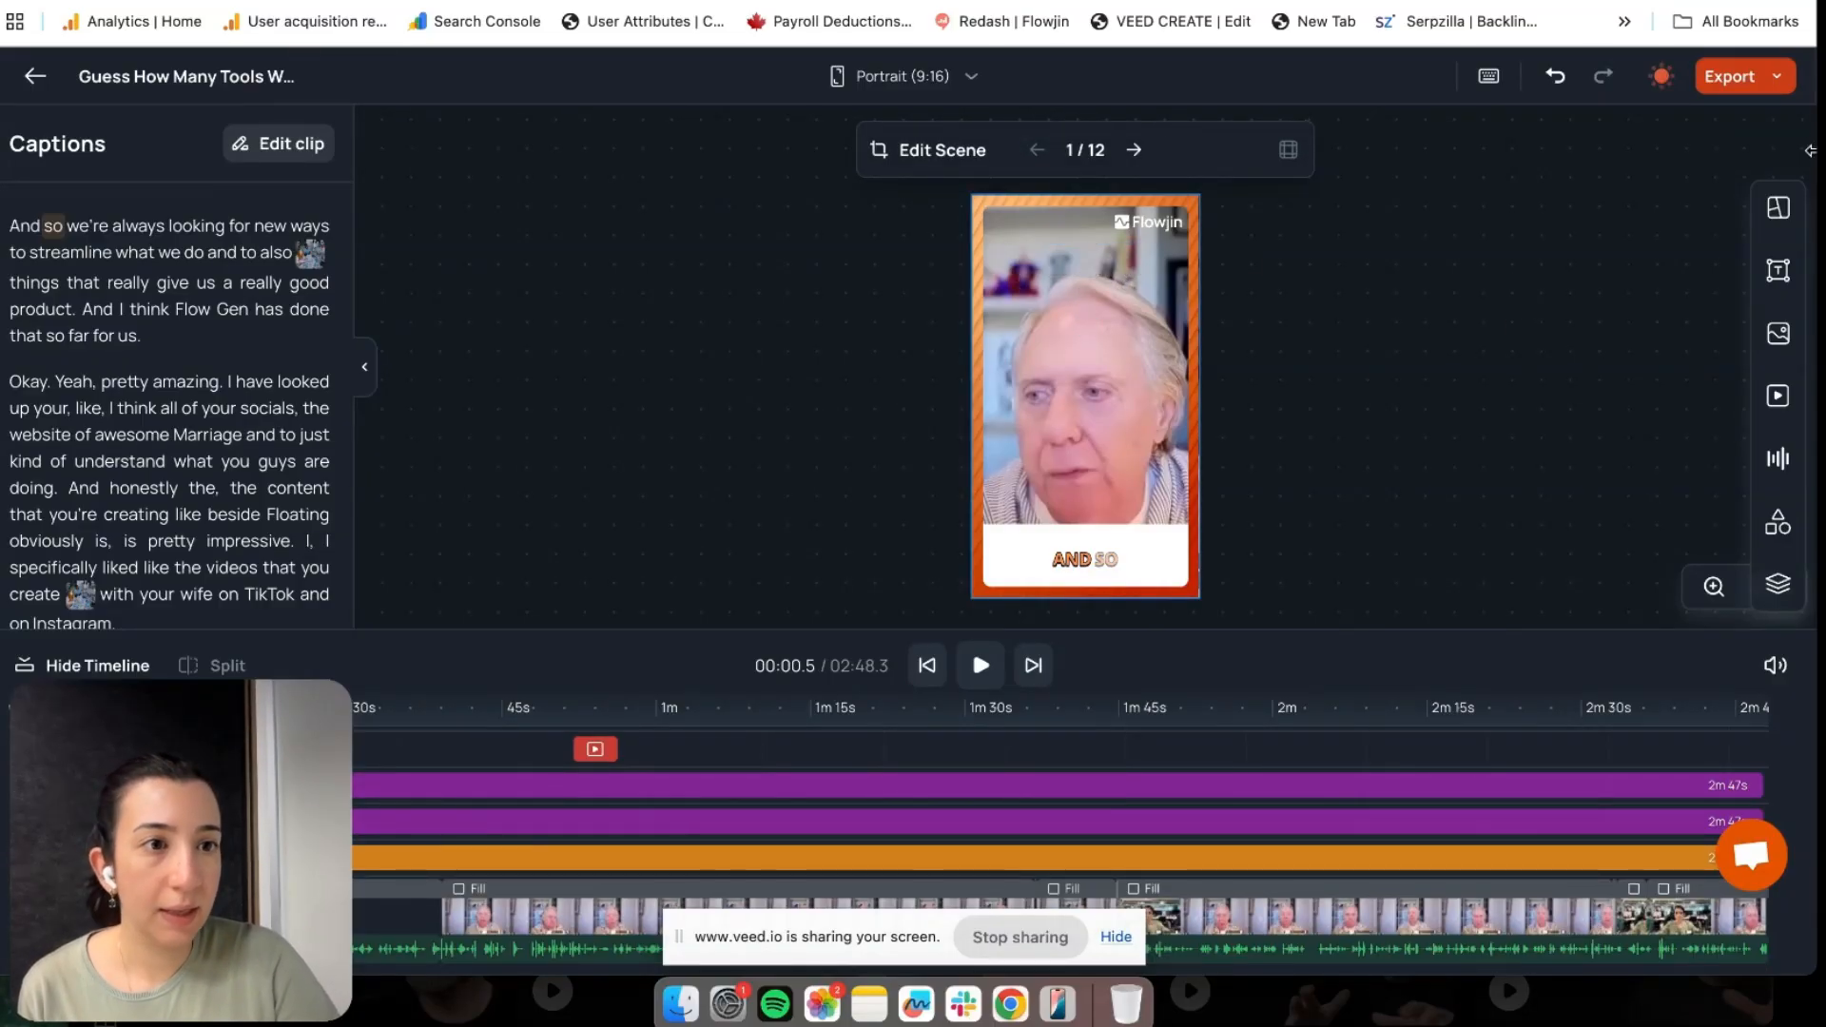
left_click(1777, 270)
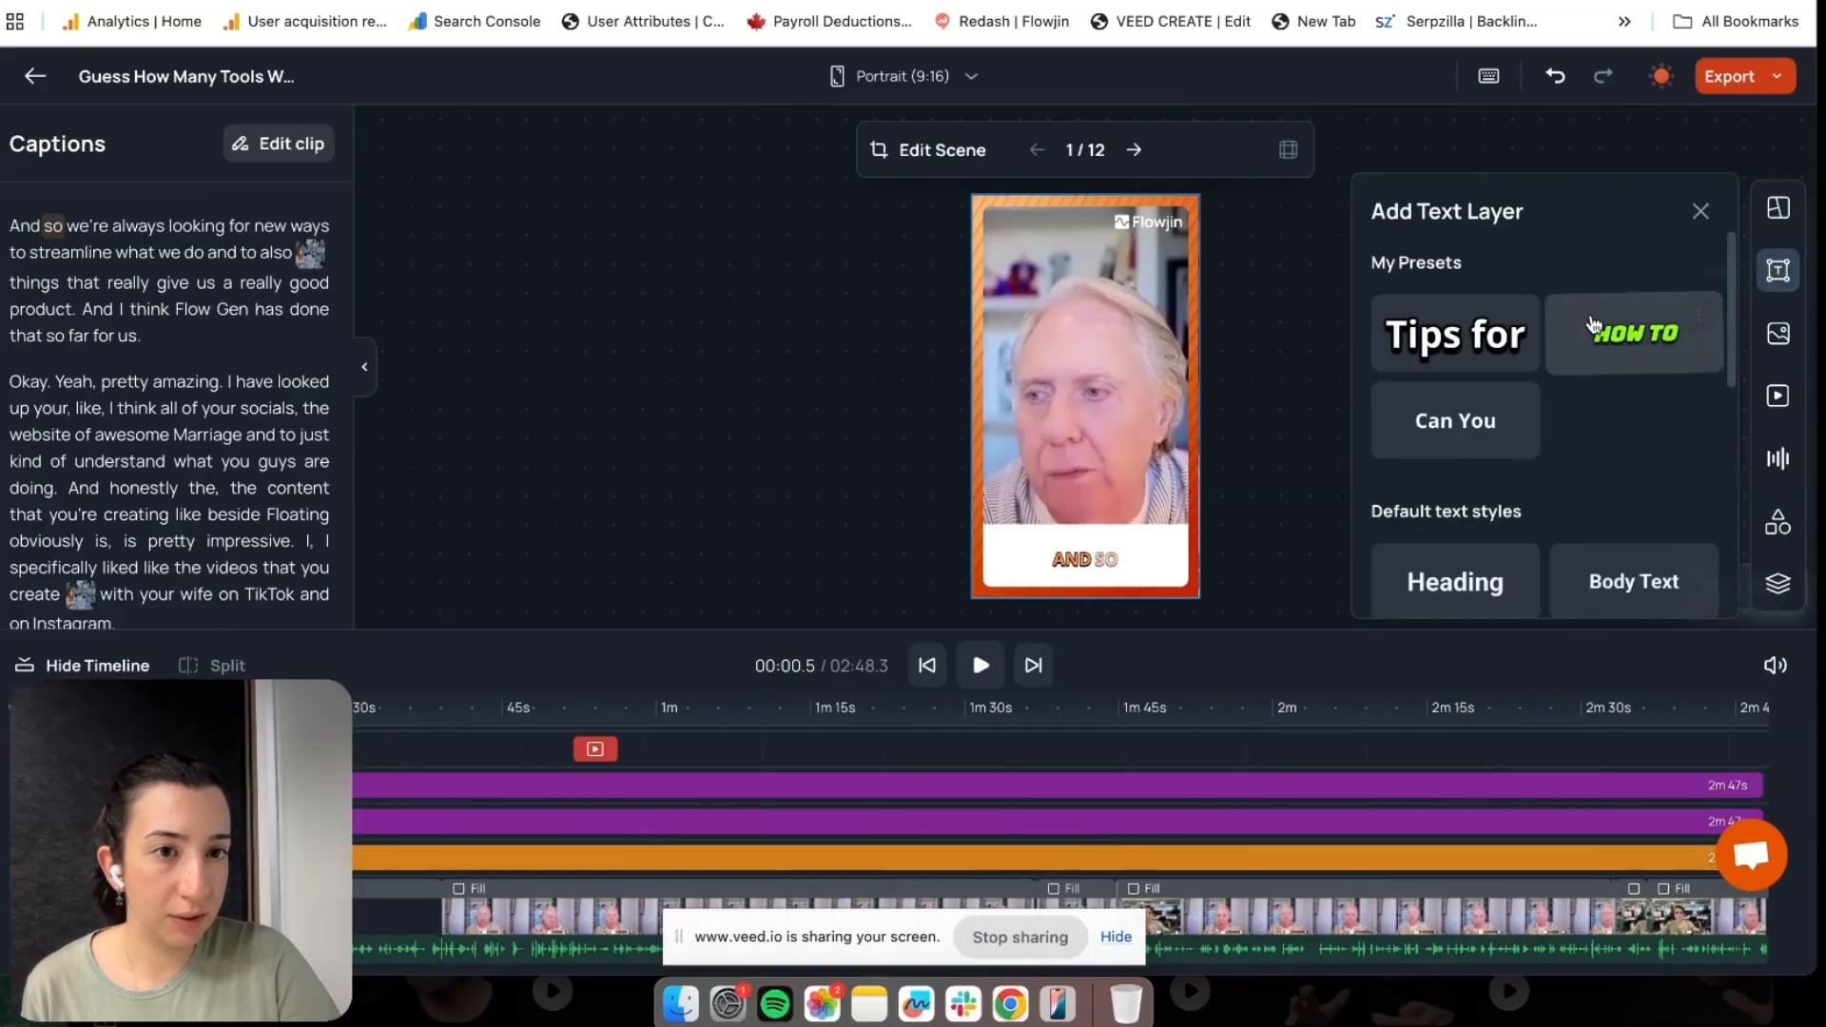
left_click(1474, 582)
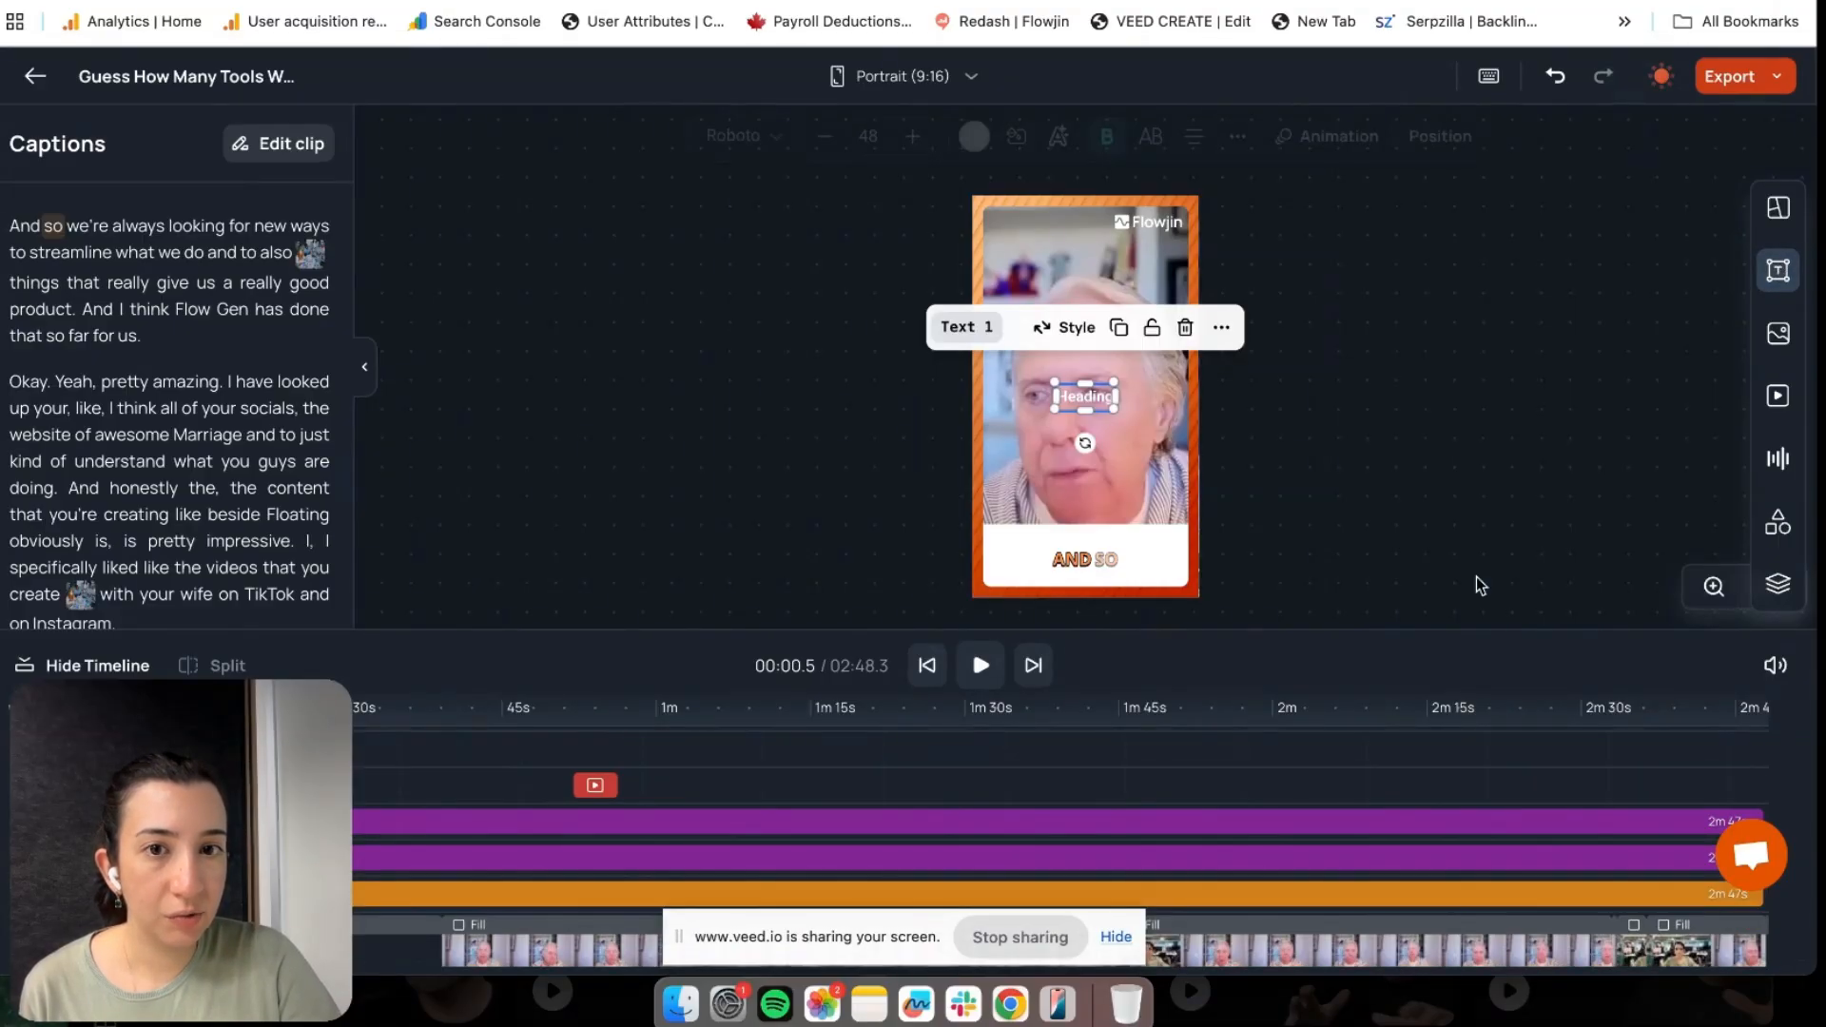
double_click(1085, 396)
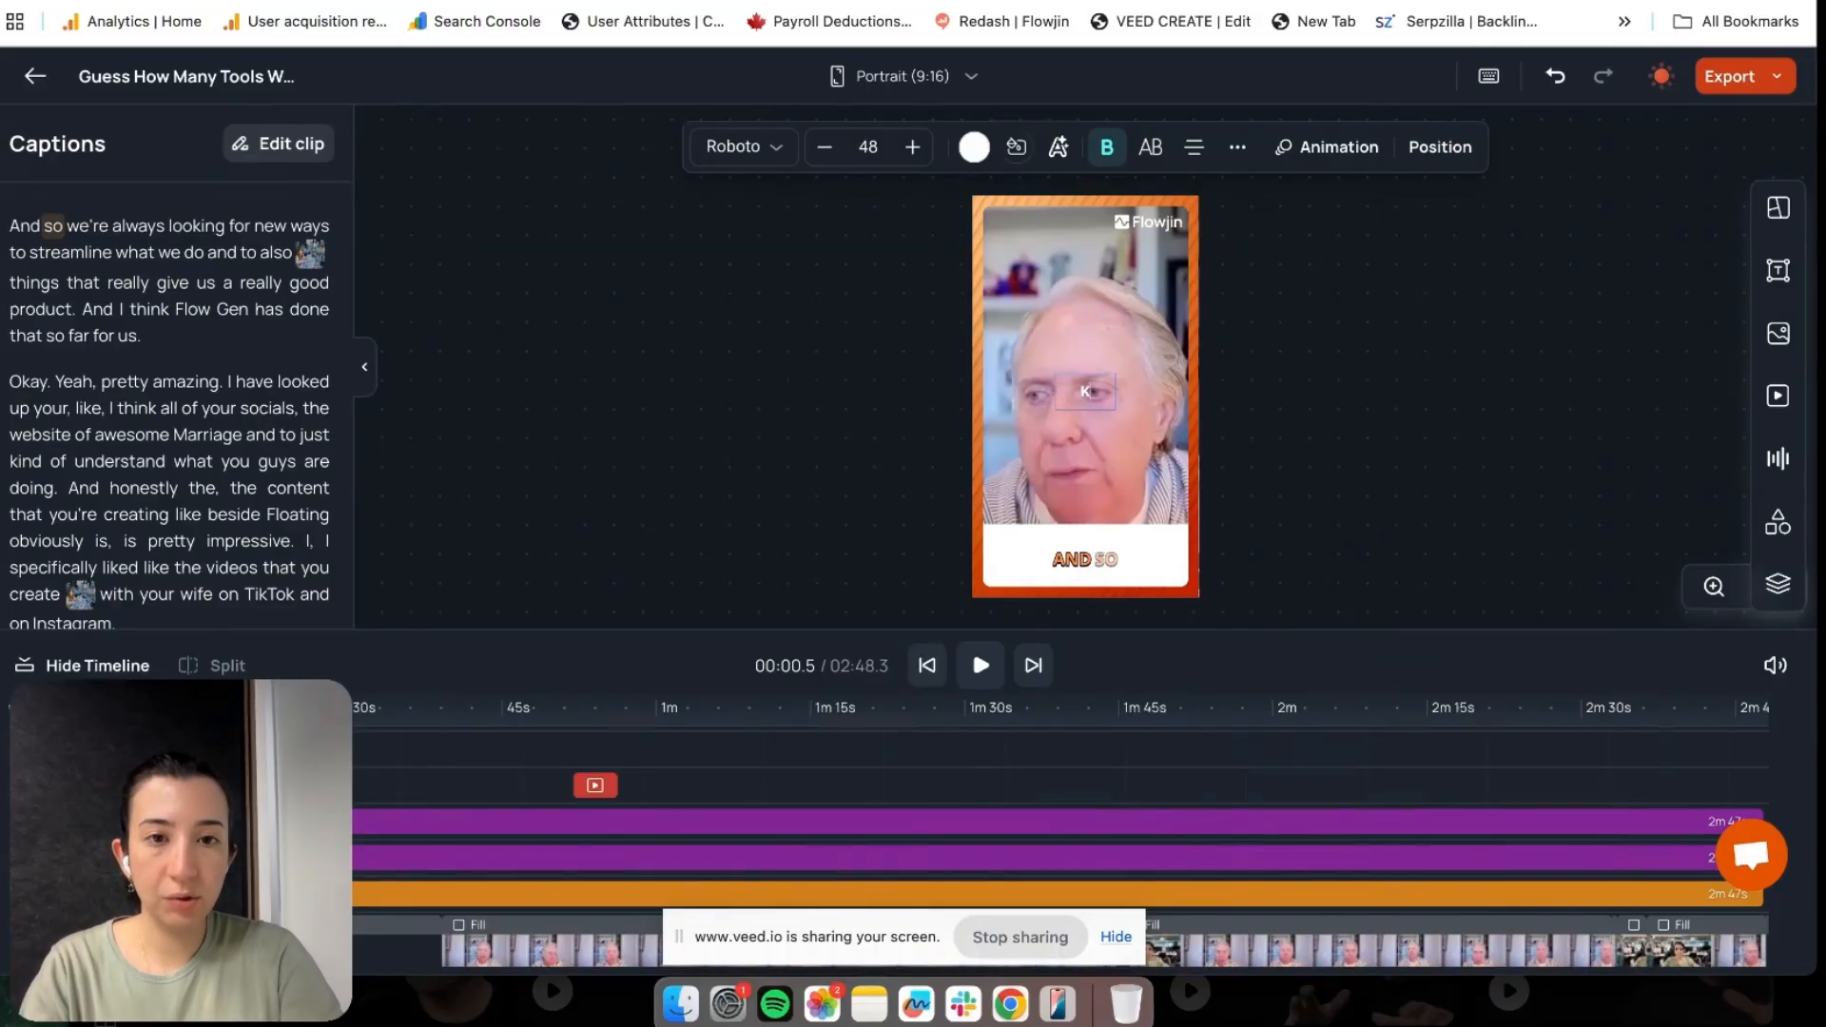
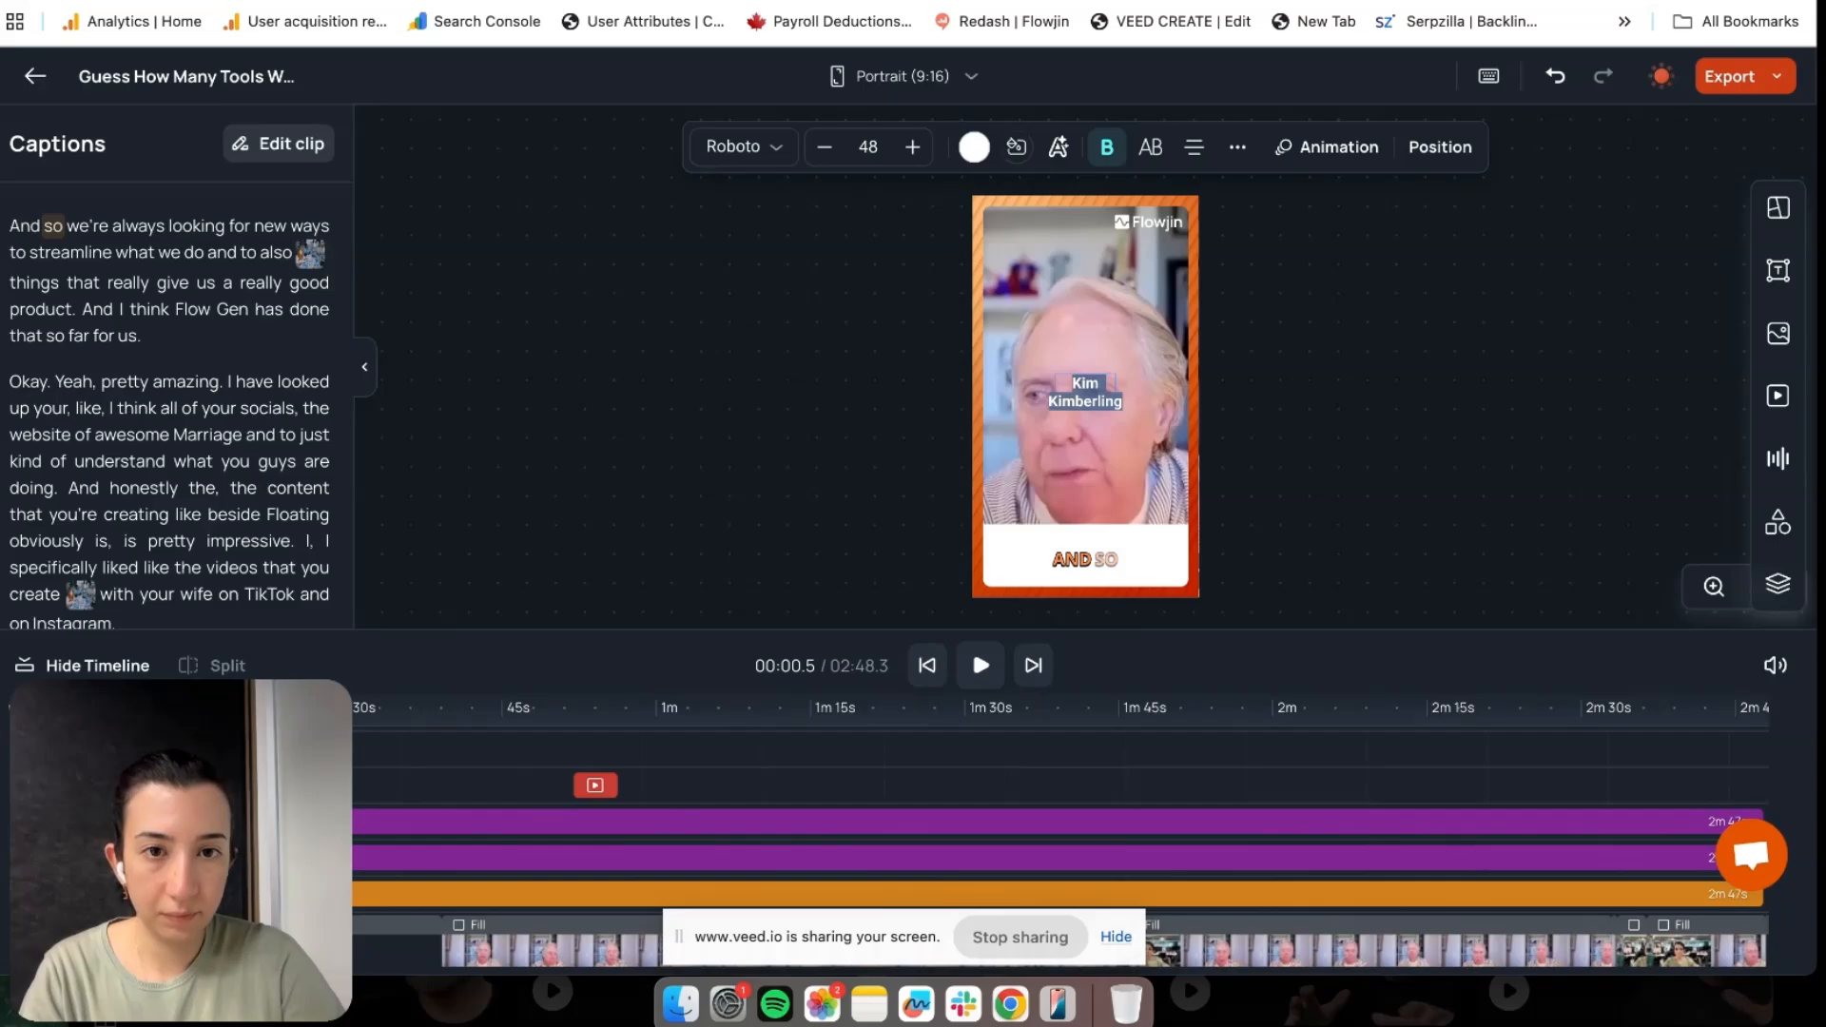
Enlarge the name to size 66, left-align it and move it to the top-left
left_click(911, 159)
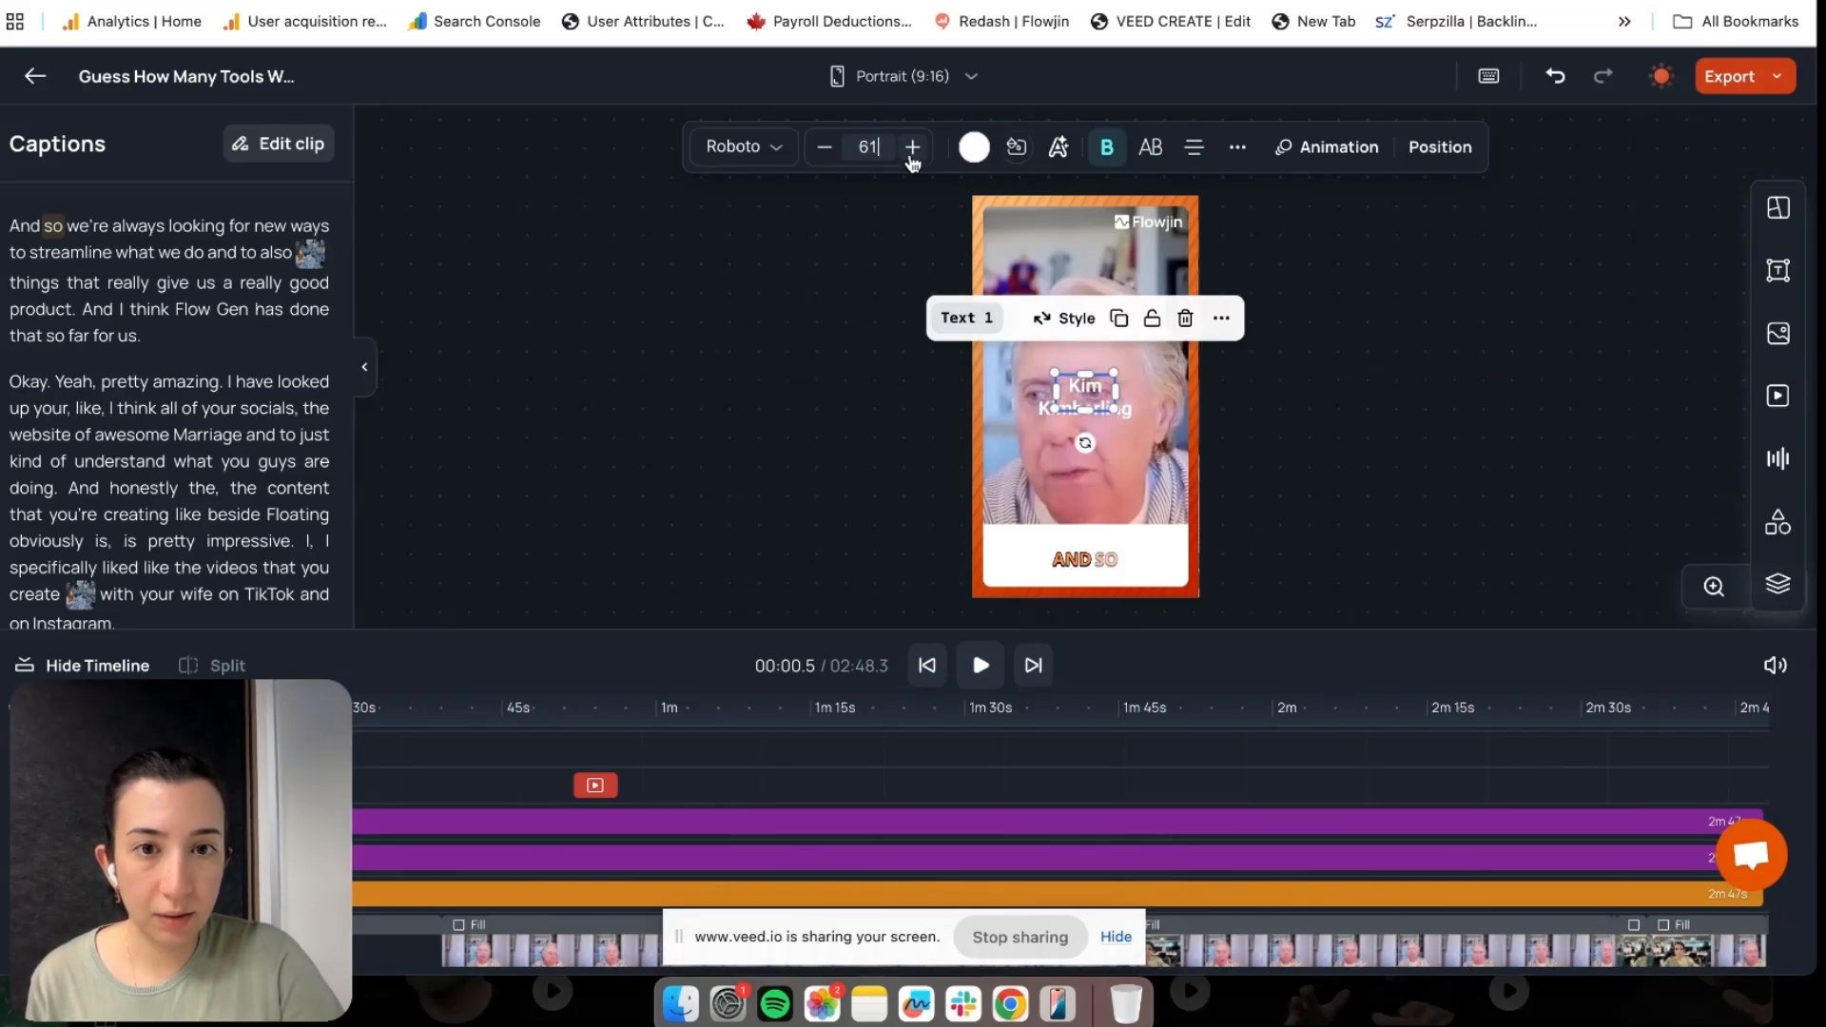
left_click(911, 159)
left_click(1193, 146)
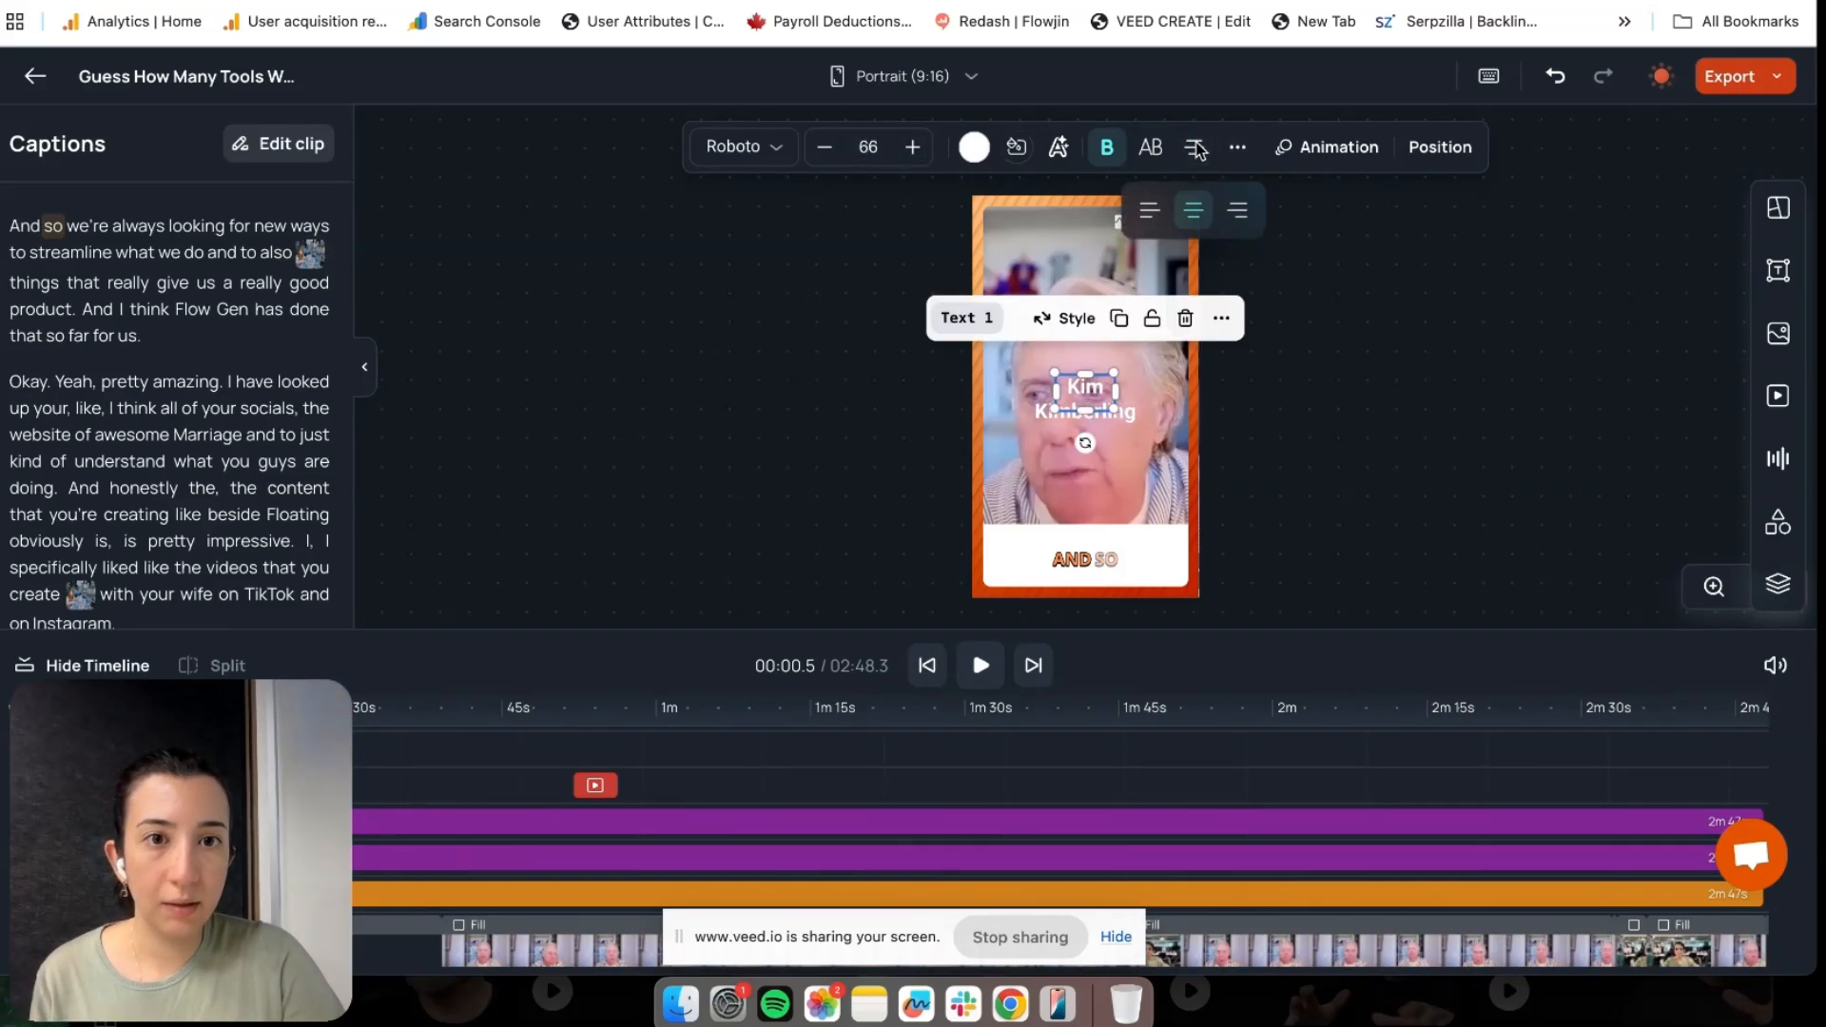
left_click(1150, 211)
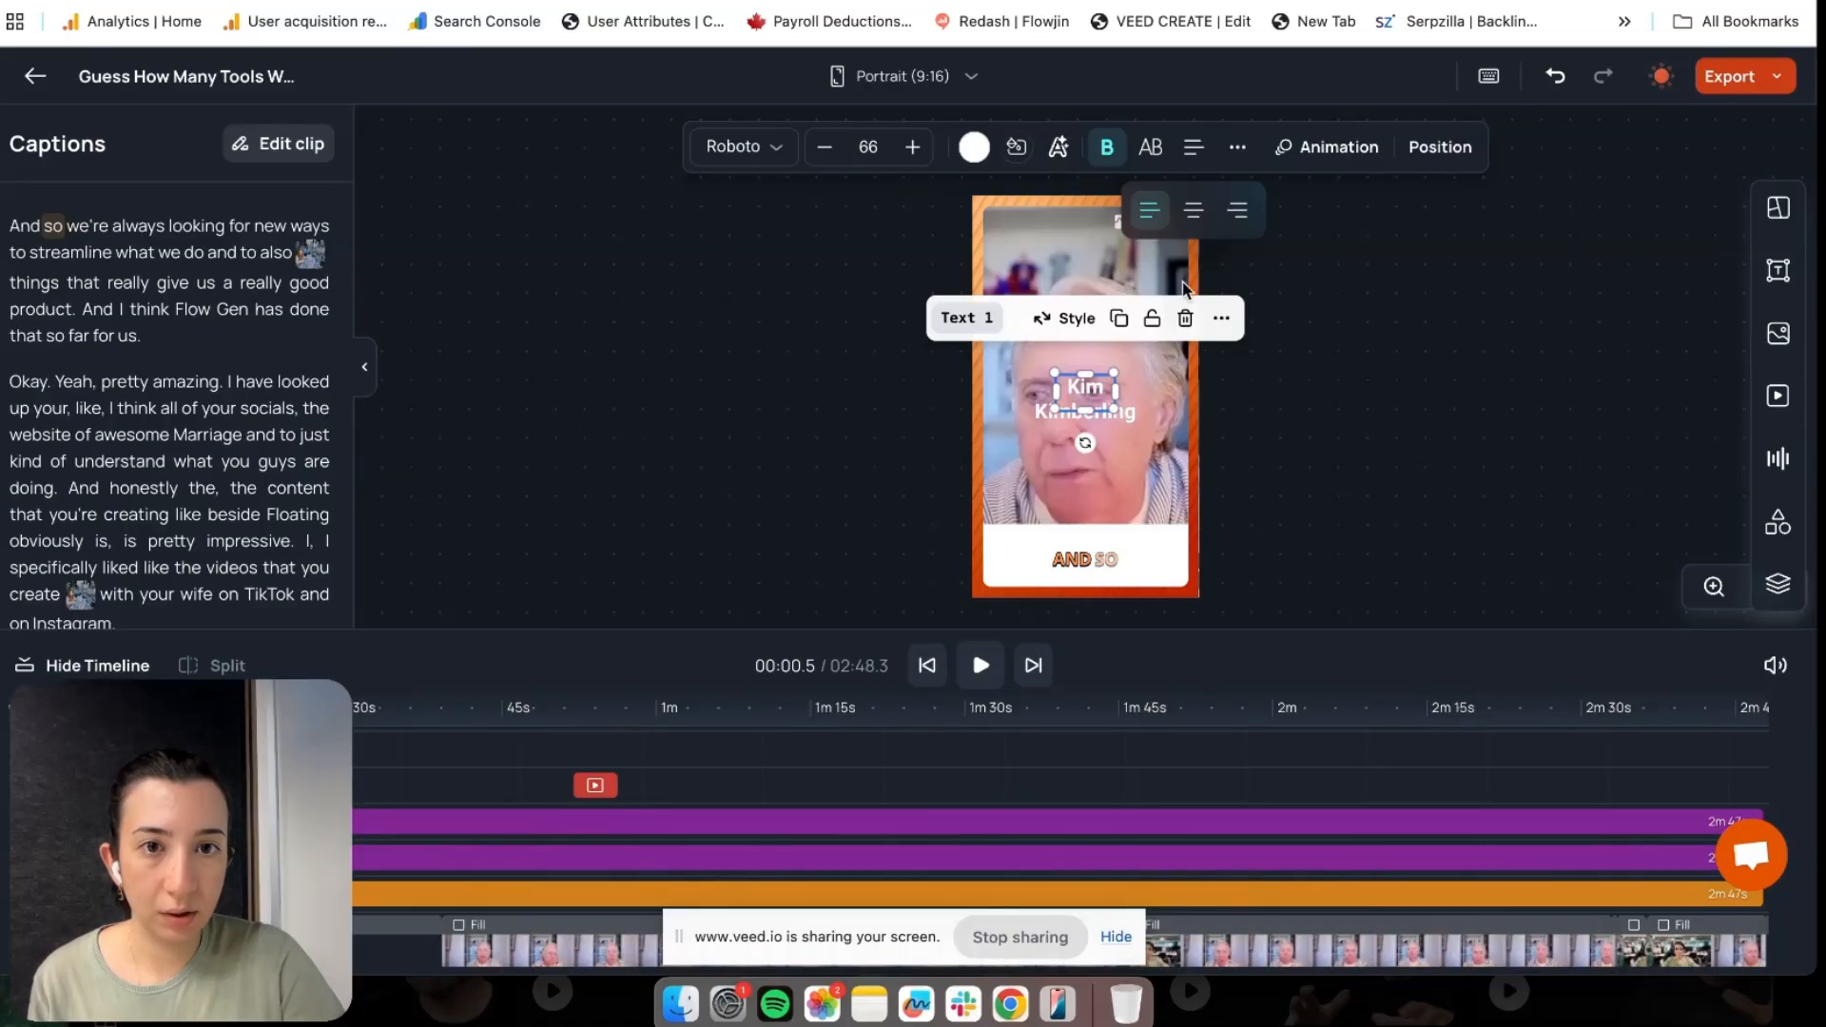
left_click(1079, 388)
left_click_drag(1080, 395, 1018, 255)
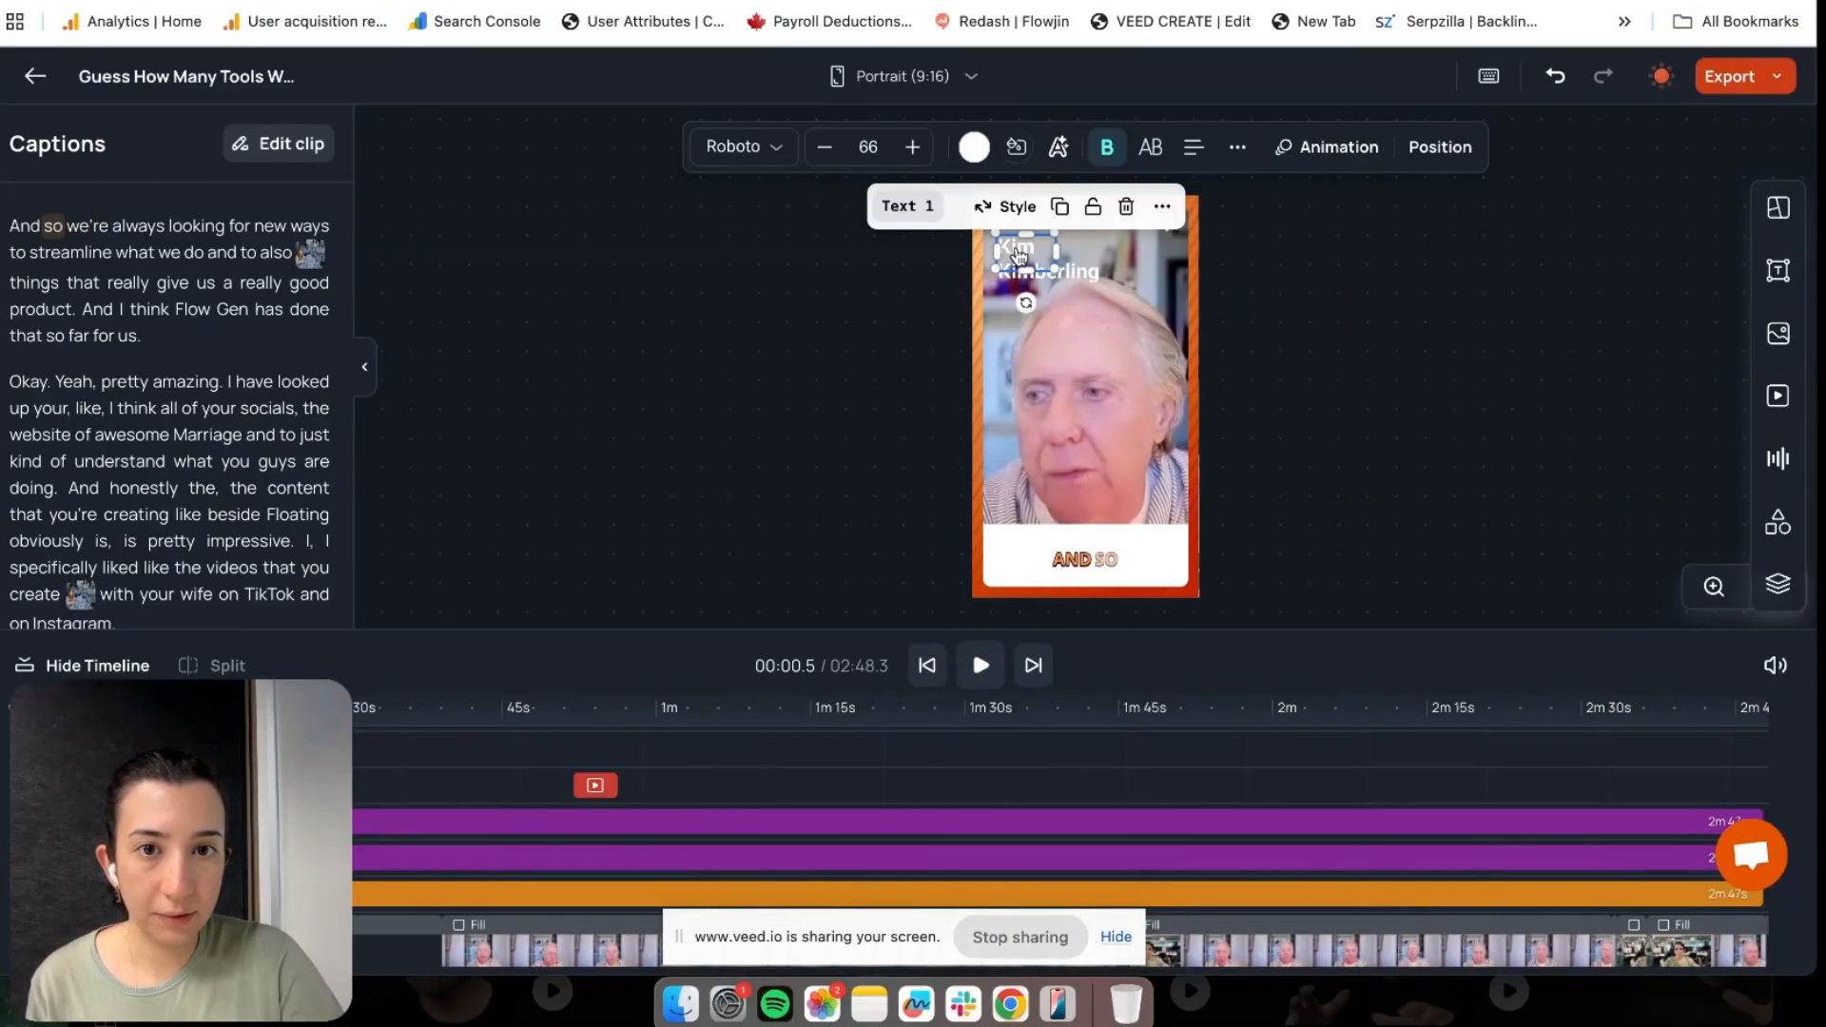
Reduce the name's font size to 40 and resize its text box
left_click(824, 149)
left_click(824, 149)
left_click(825, 149)
left_click(826, 152)
left_click(825, 152)
left_click(825, 152)
left_click(825, 152)
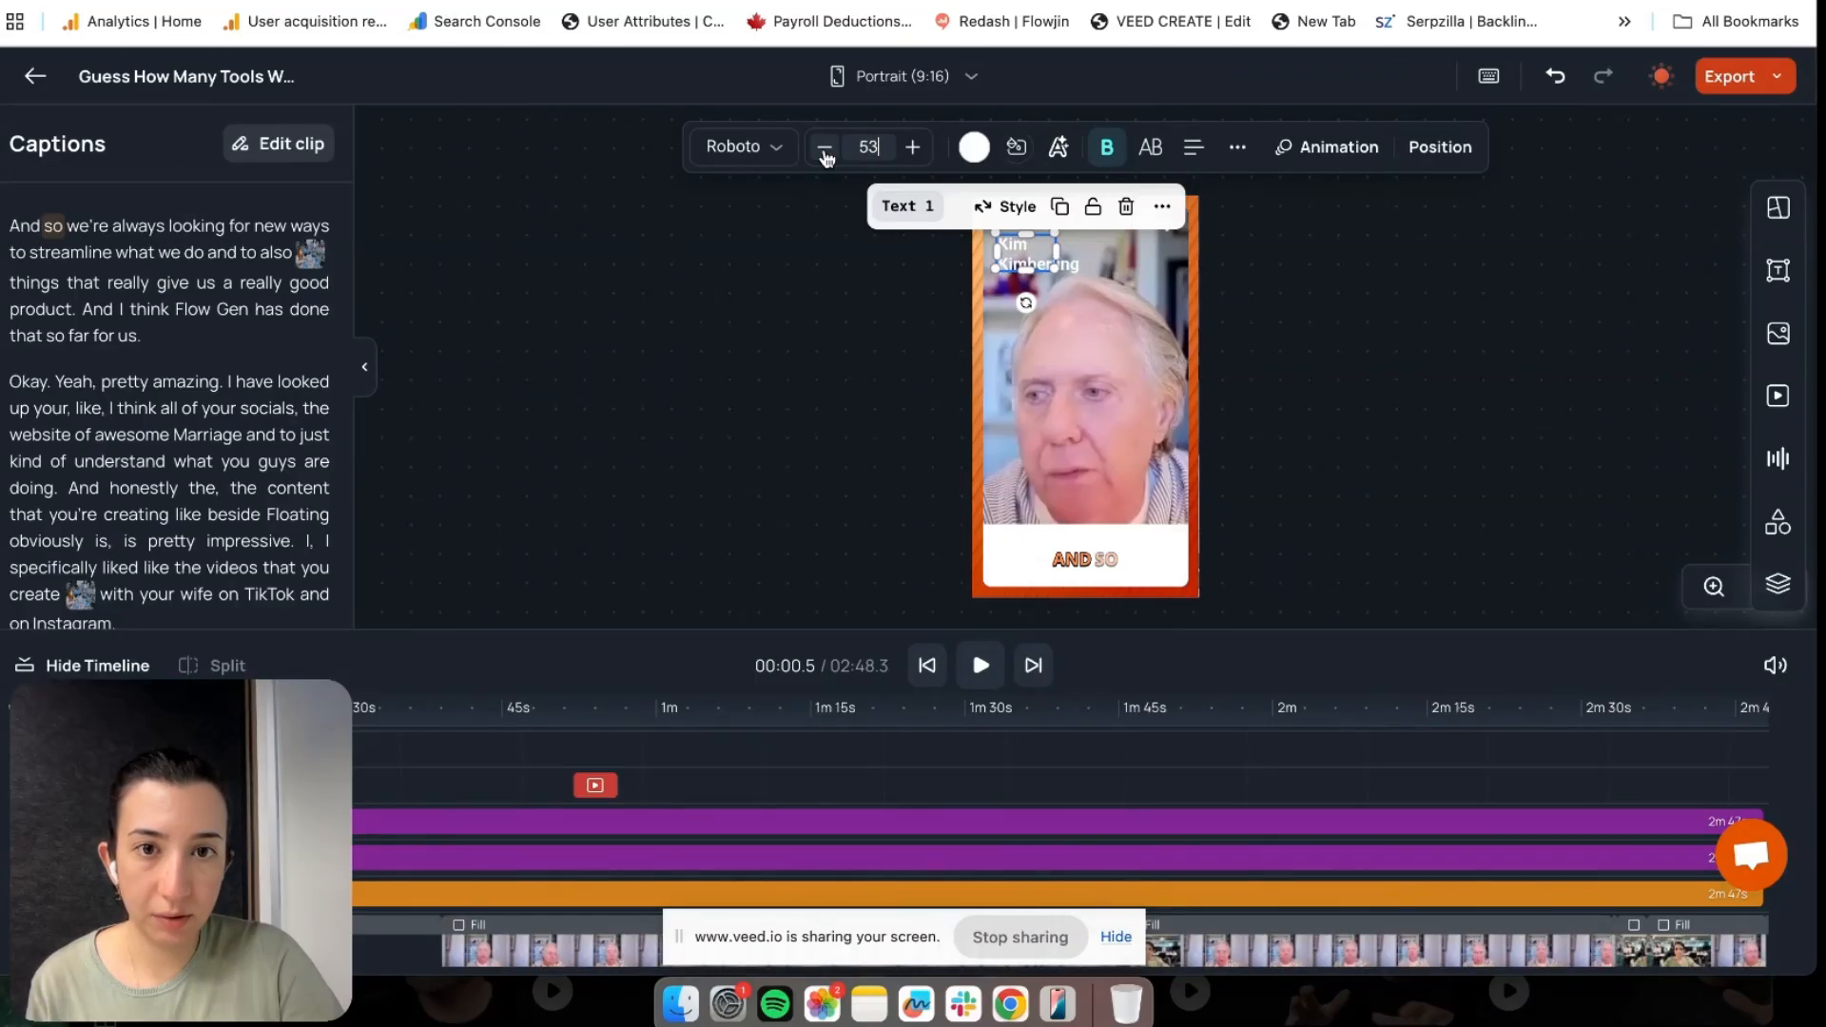
left_click_drag(1055, 269, 1092, 235)
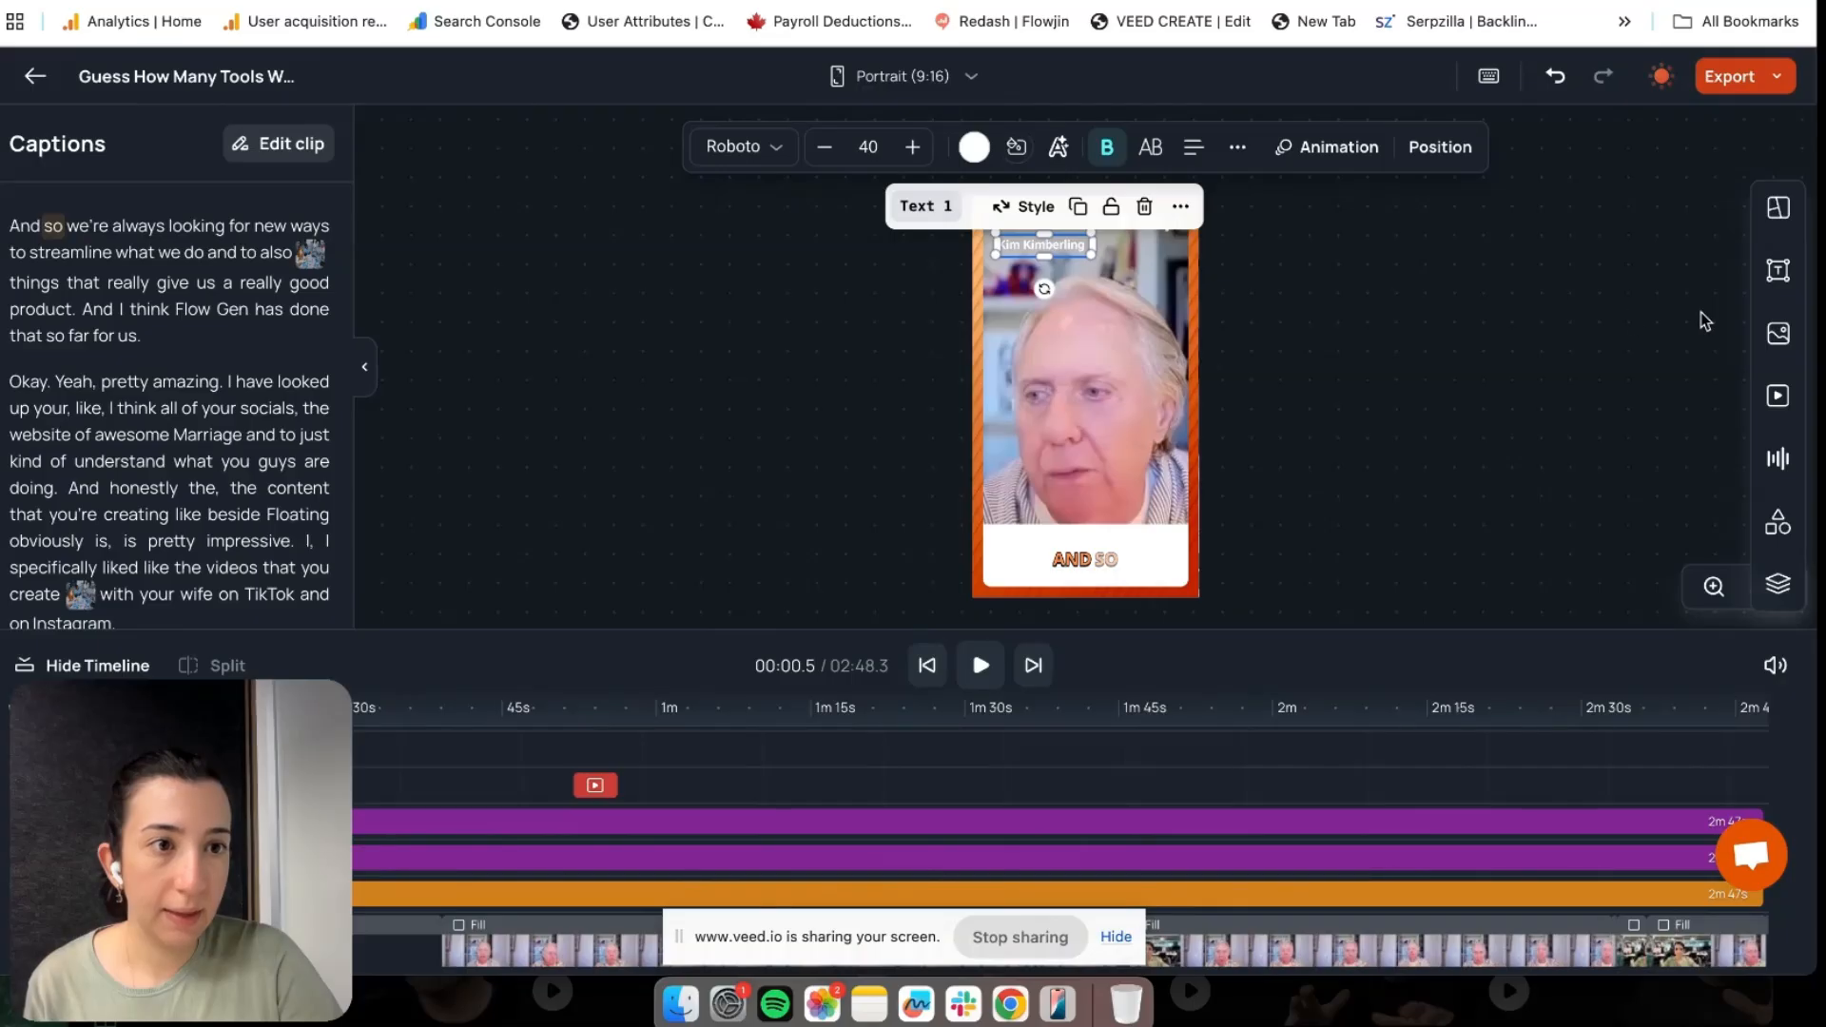
left_click(1779, 274)
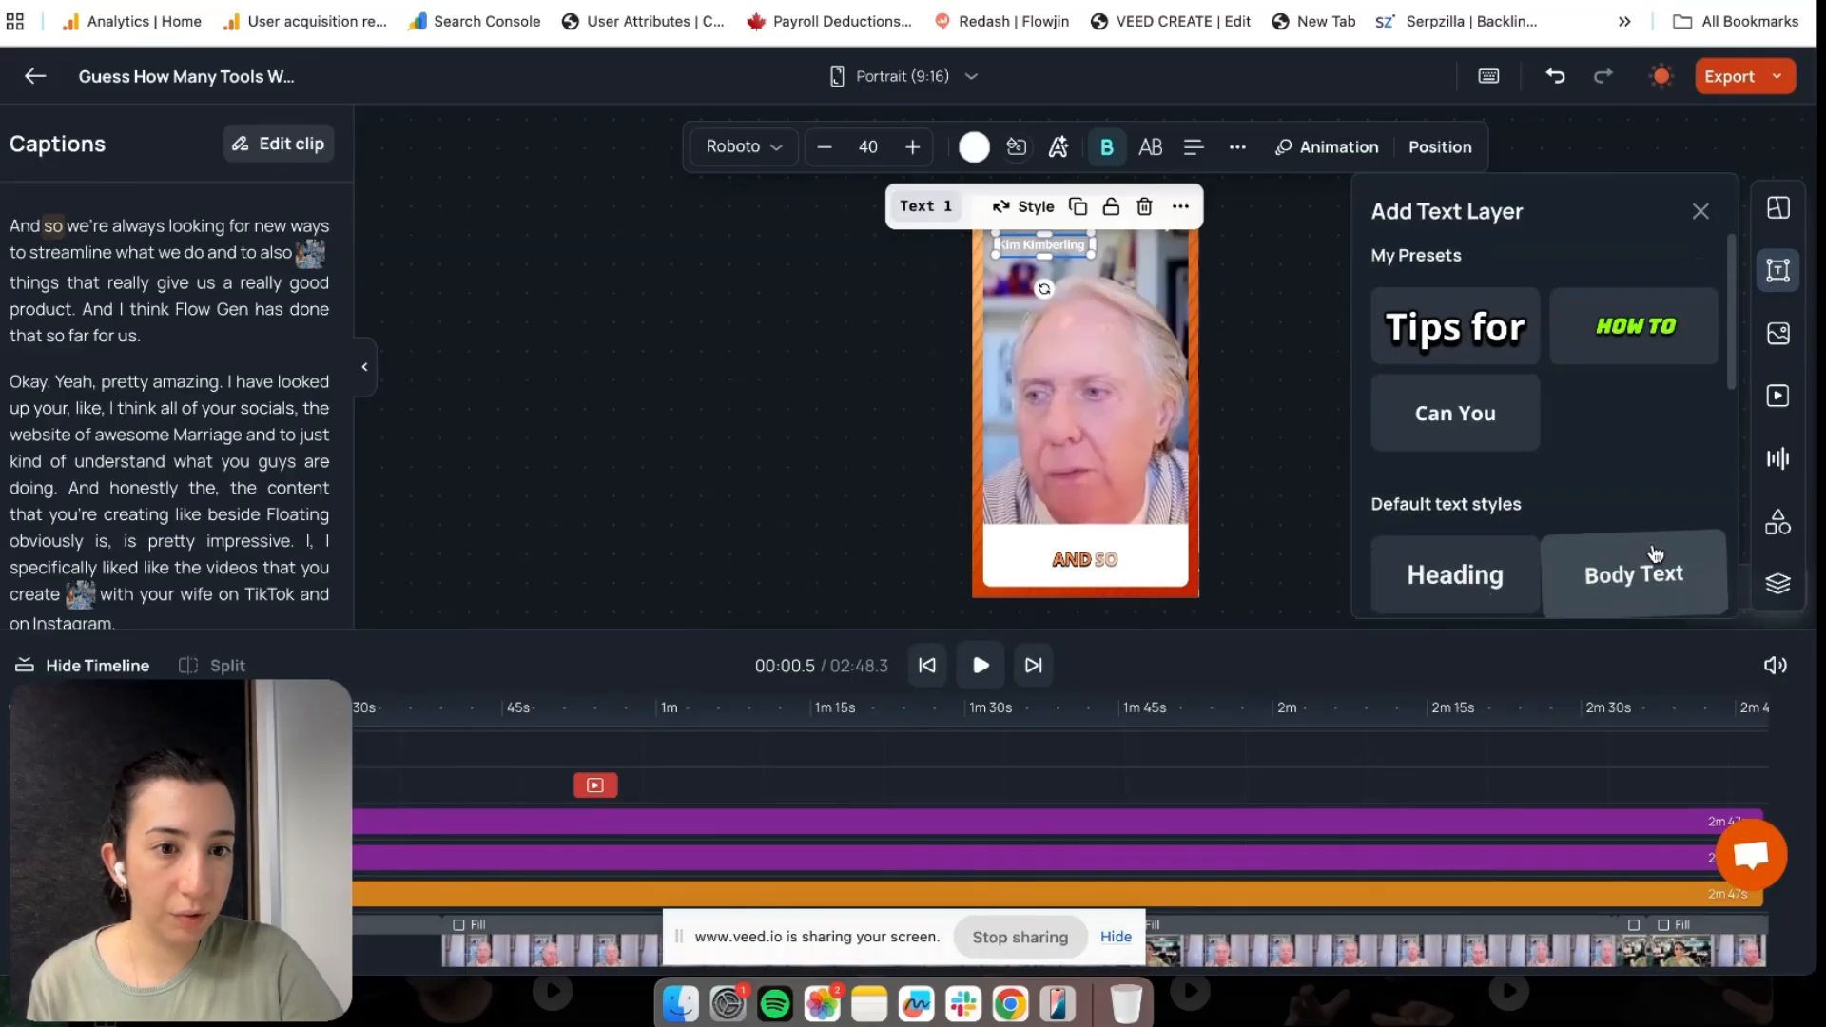
Add a Body Text layer below the name and type the speaker's job title
scroll(1651, 570, "down", 1)
left_click(1658, 522)
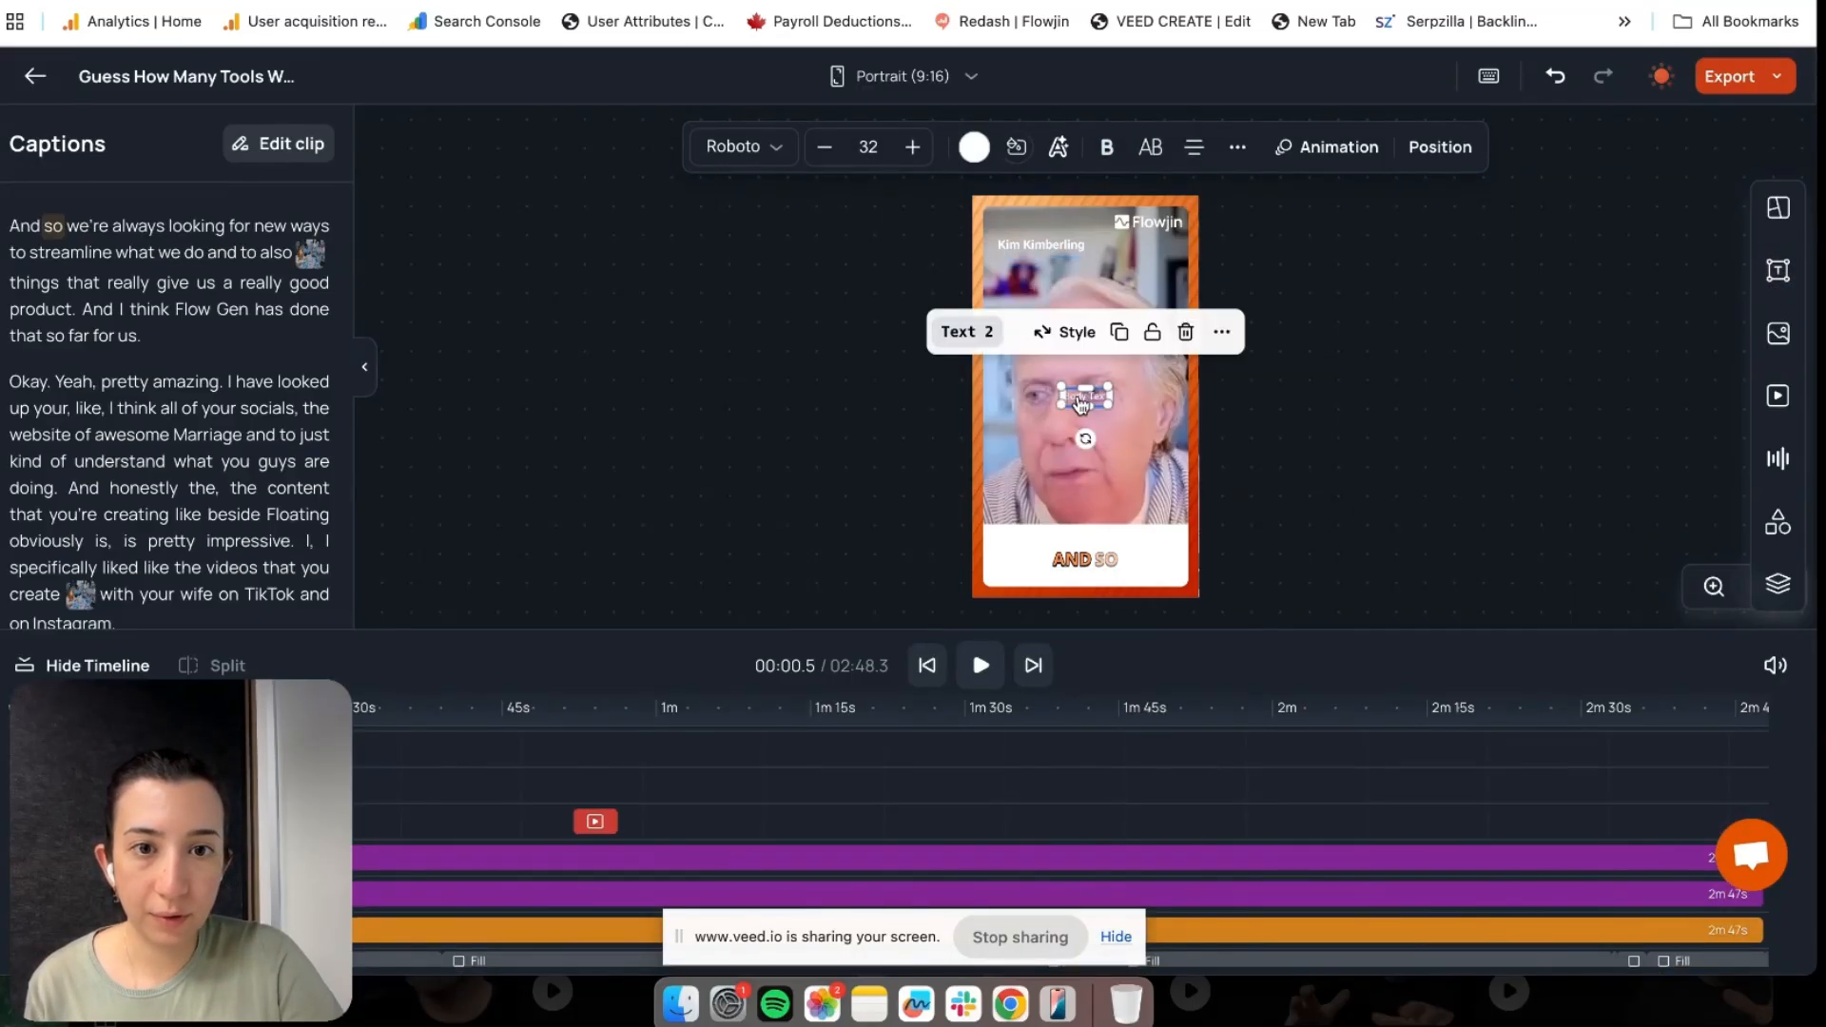
left_click_drag(1083, 405, 1021, 276)
double_click(1020, 273)
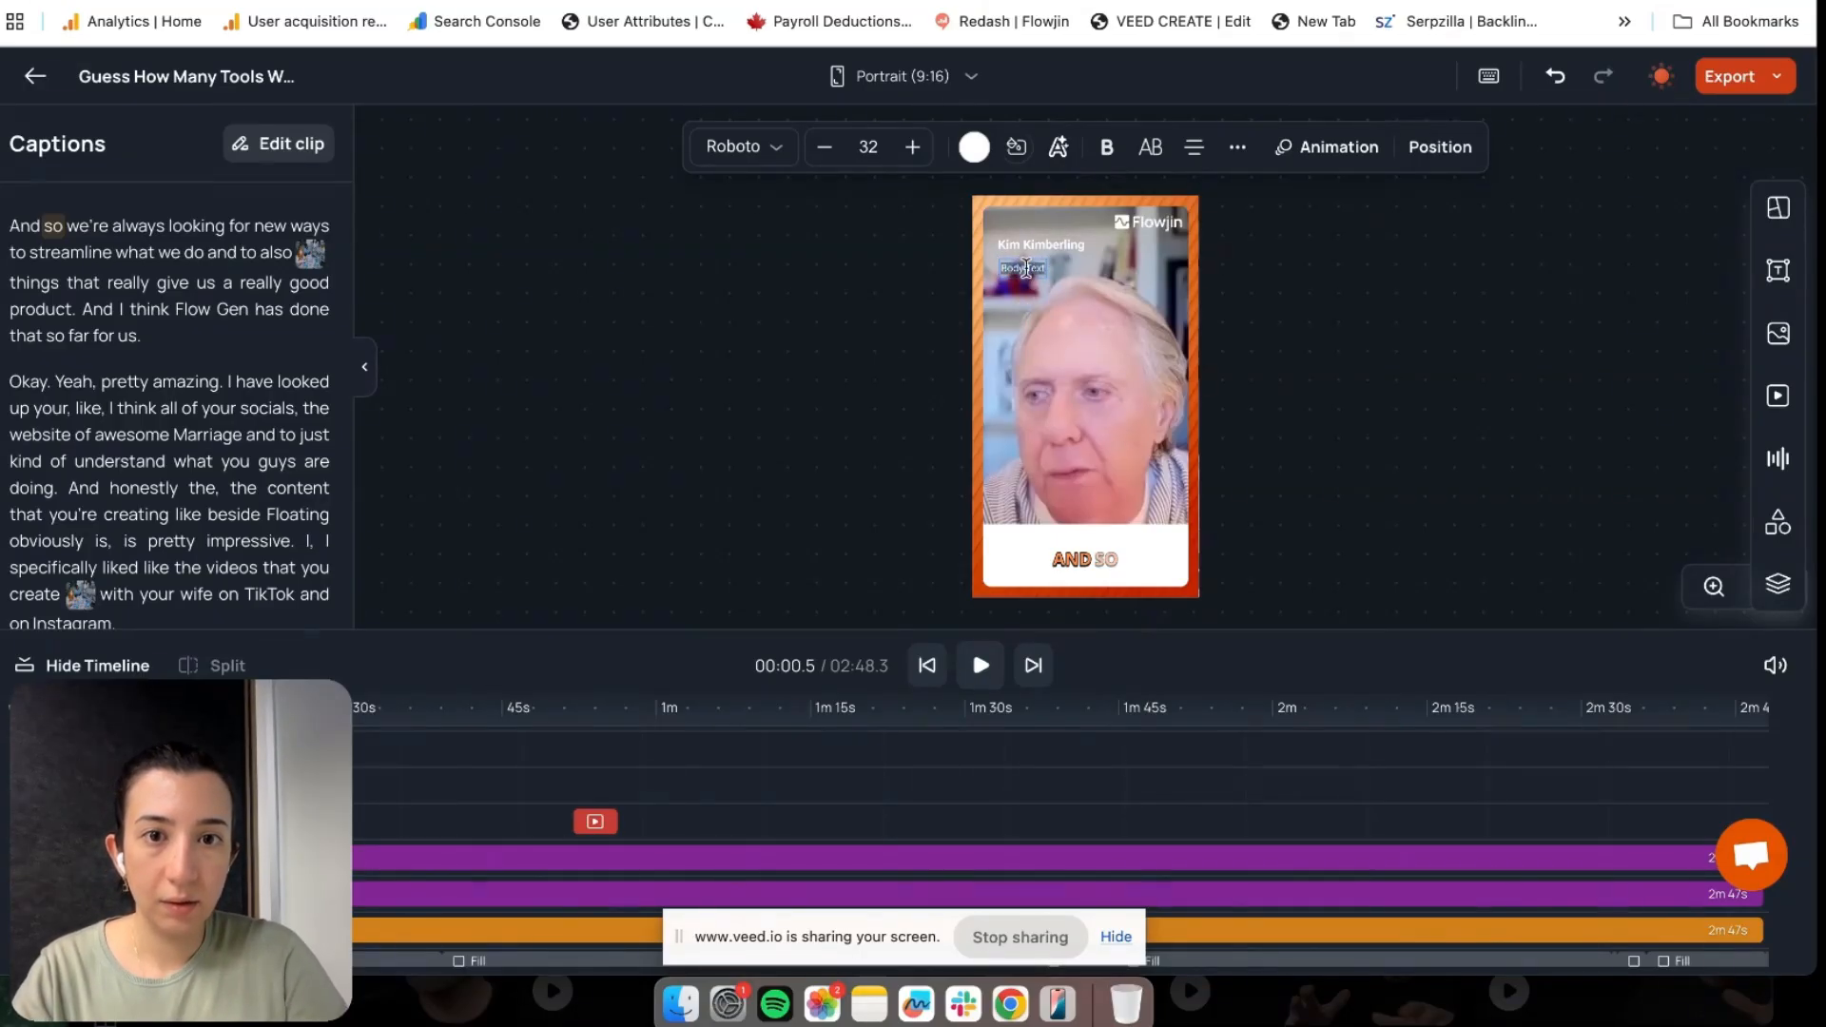
type("CFO")
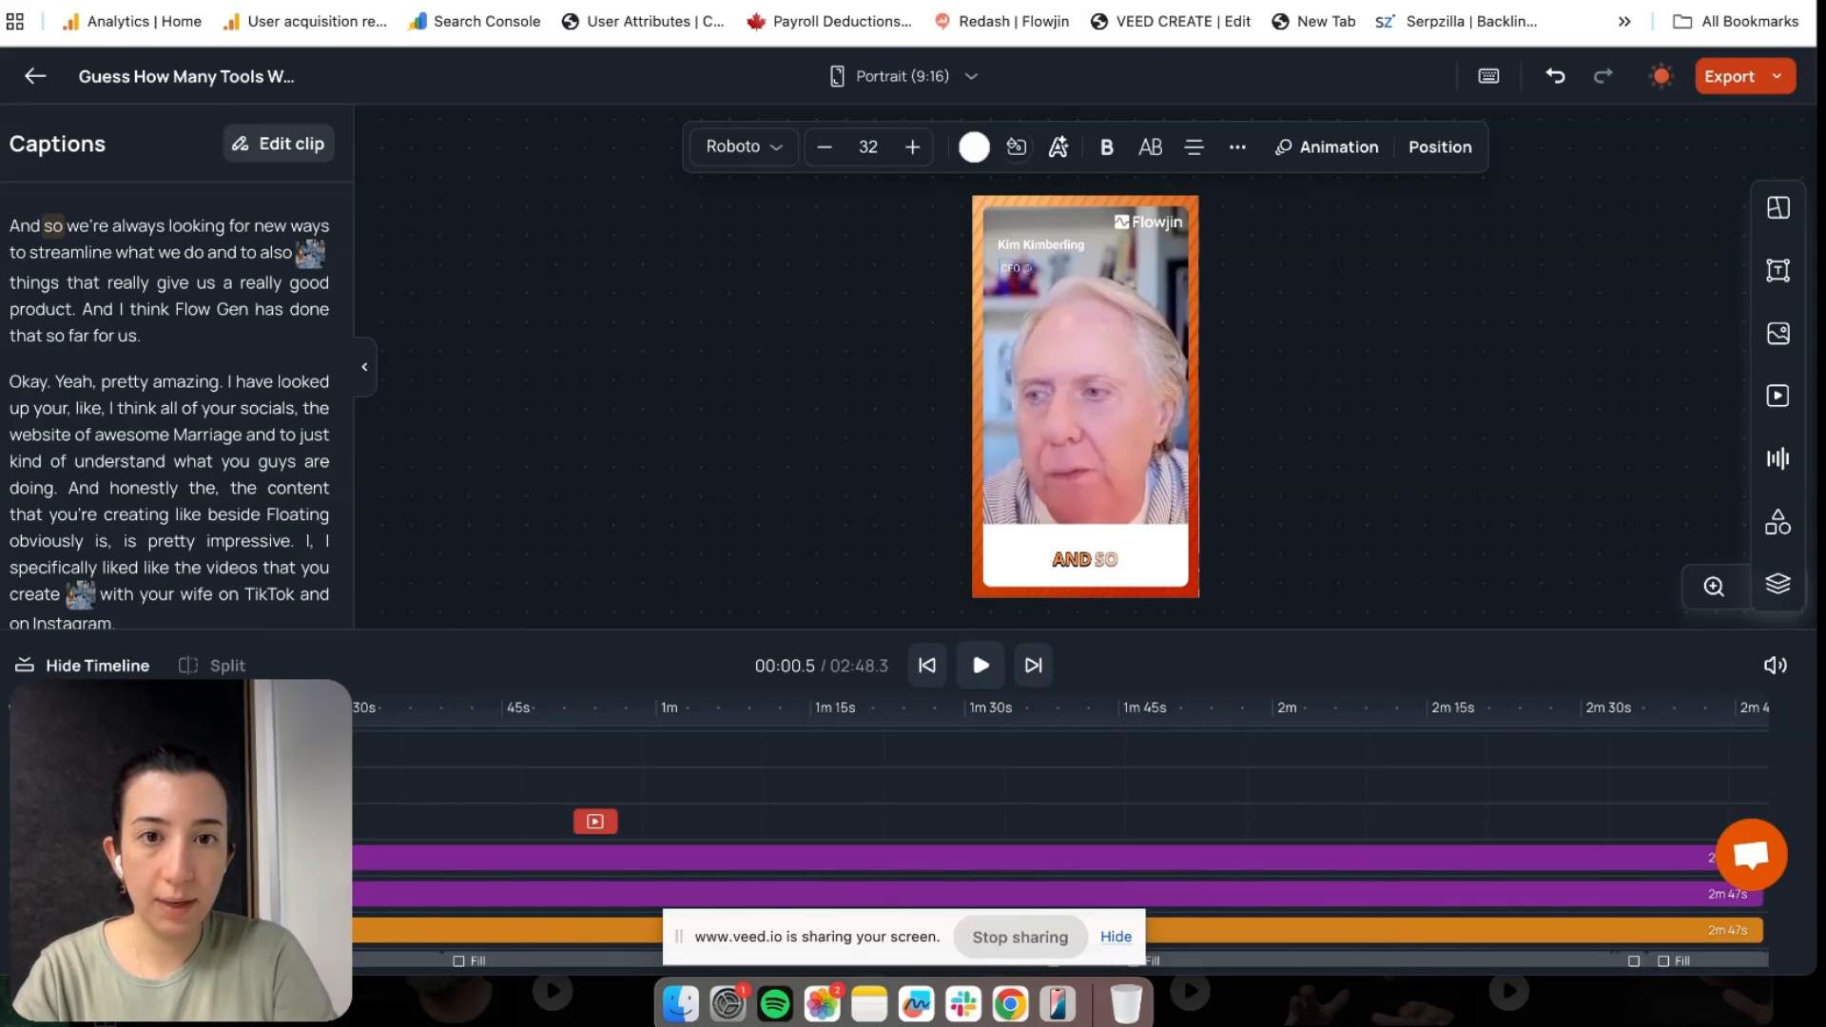
type(" @ Awesome Marriage")
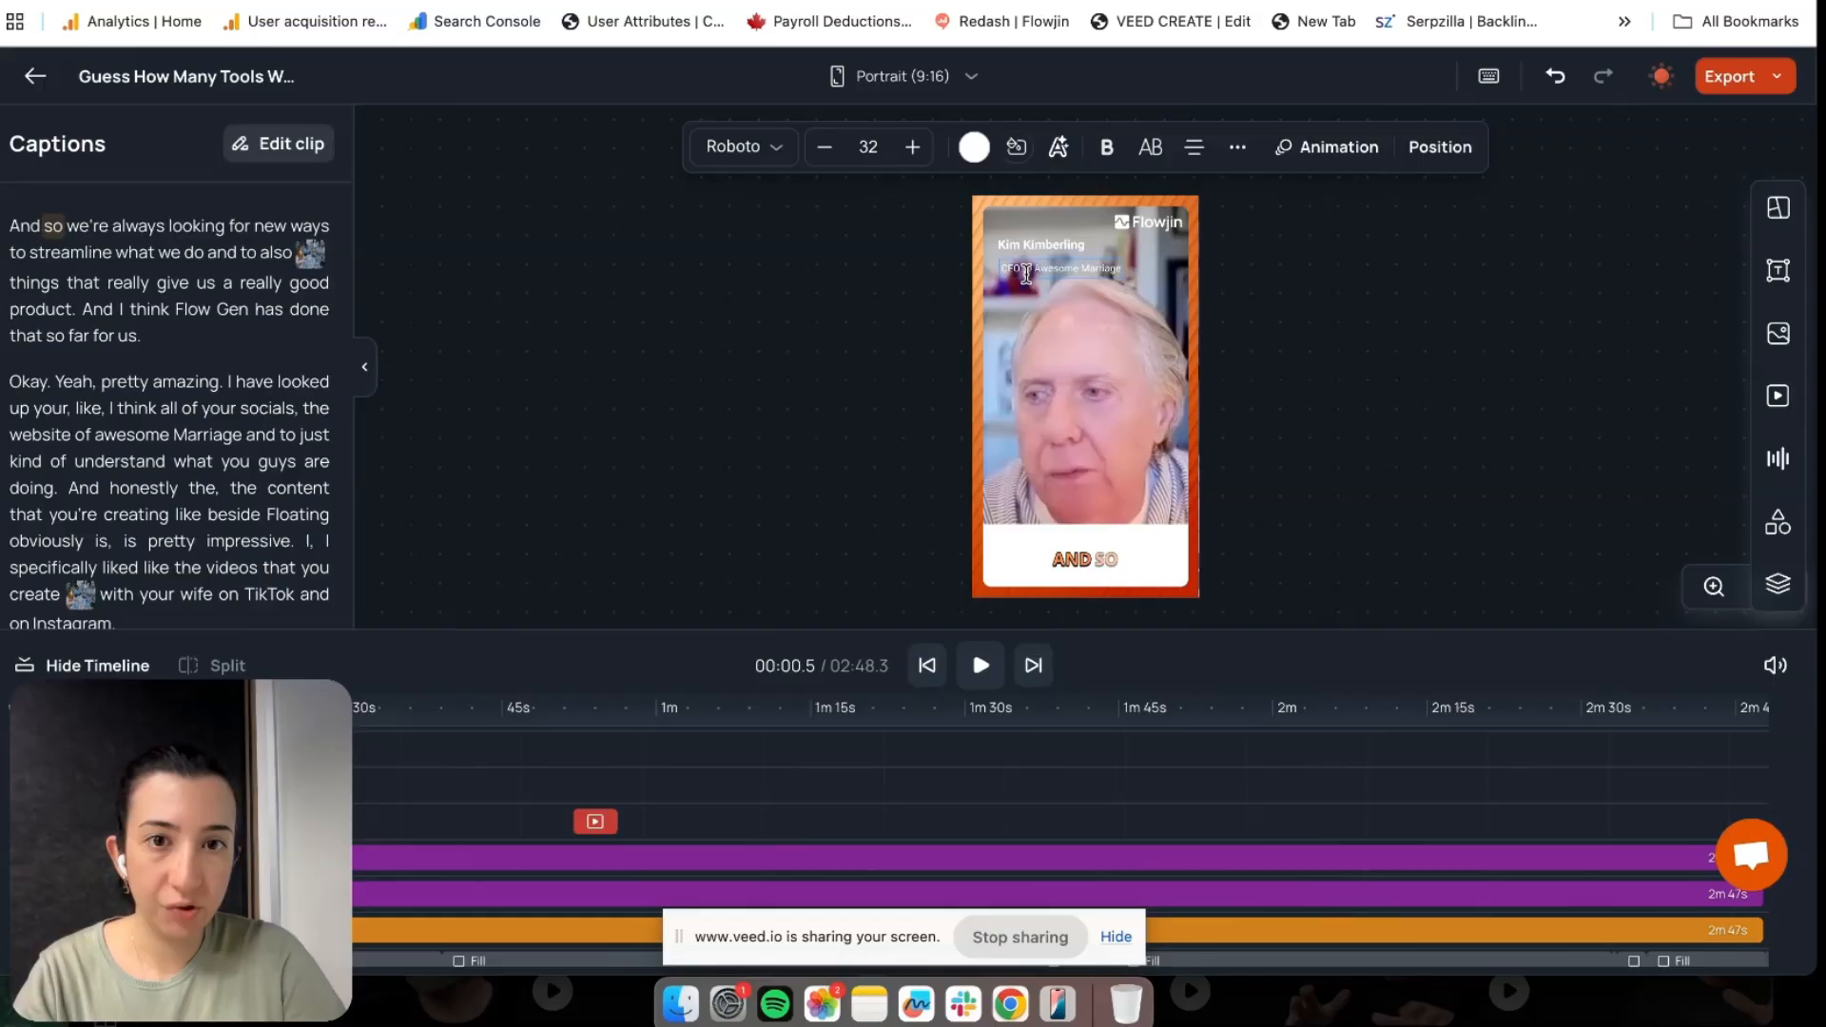
Nudge the job-title line into place directly beneath the name and check the layout
scroll(1026, 273, "up", 5)
left_click(1091, 418)
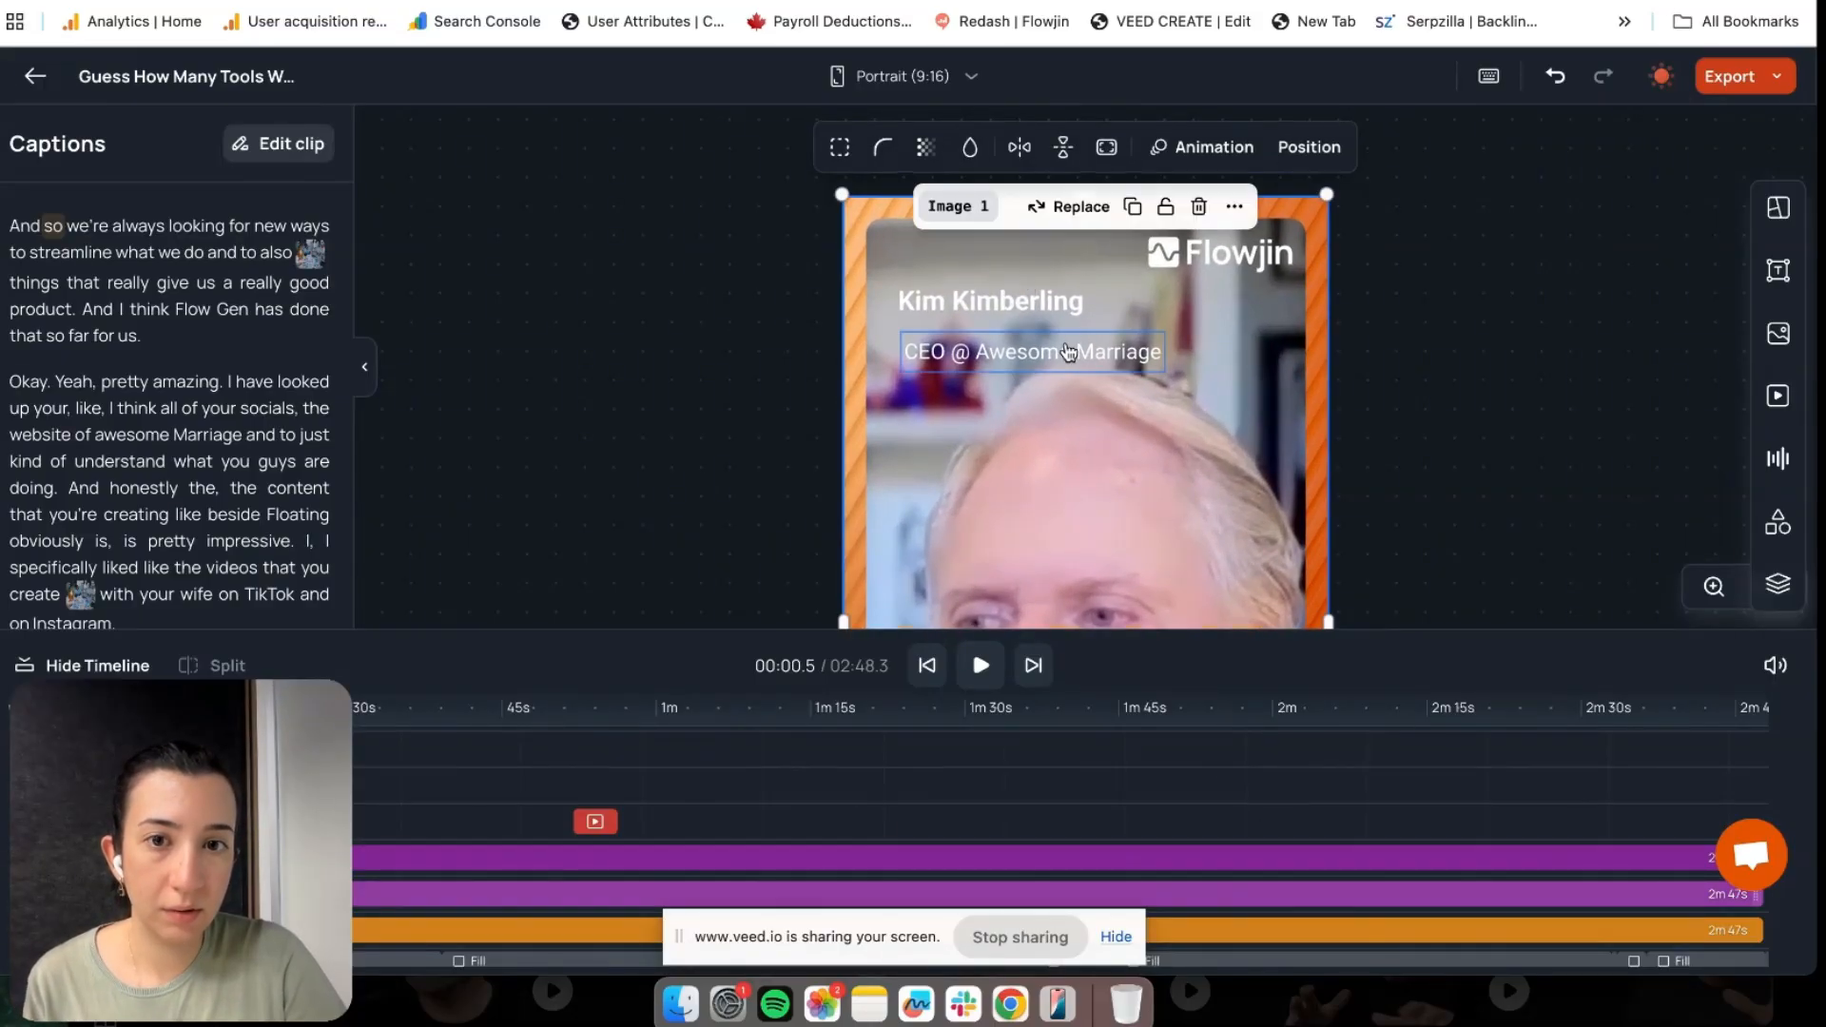
left_click_drag(1068, 353, 1055, 339)
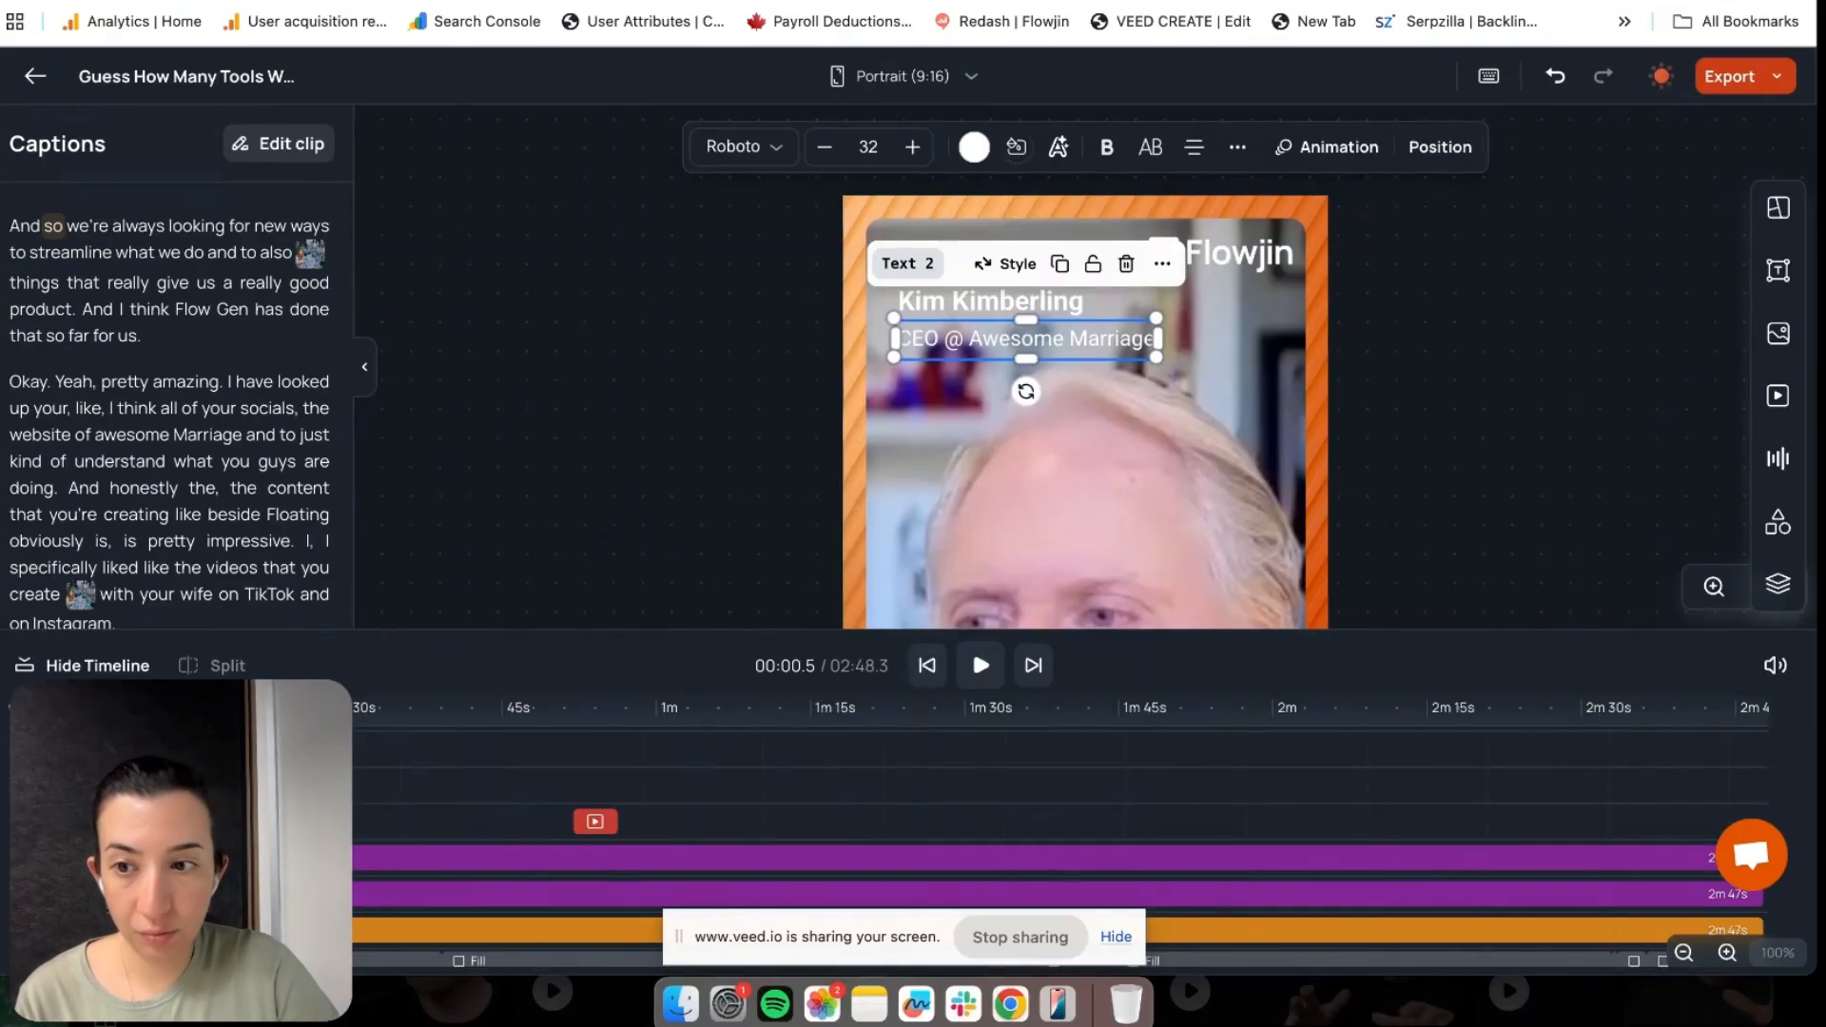
left_click(1084, 476)
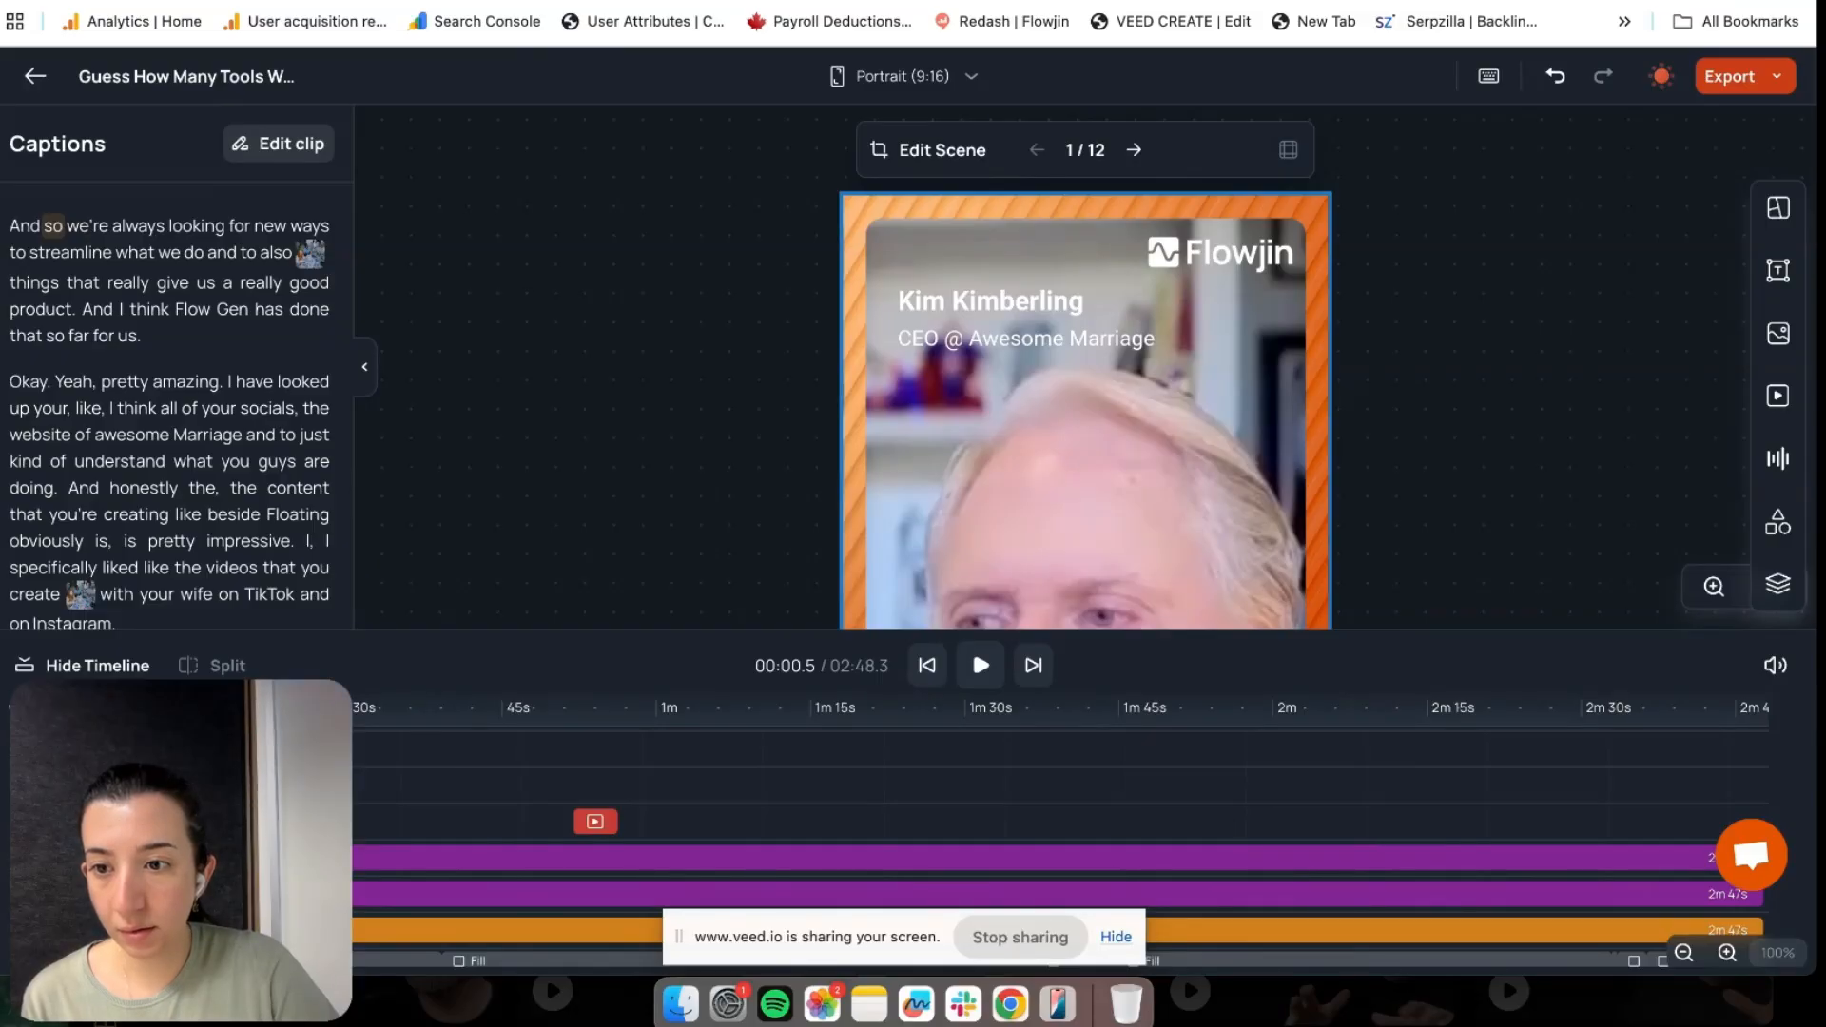
left_click(990, 301)
left_click(1084, 475)
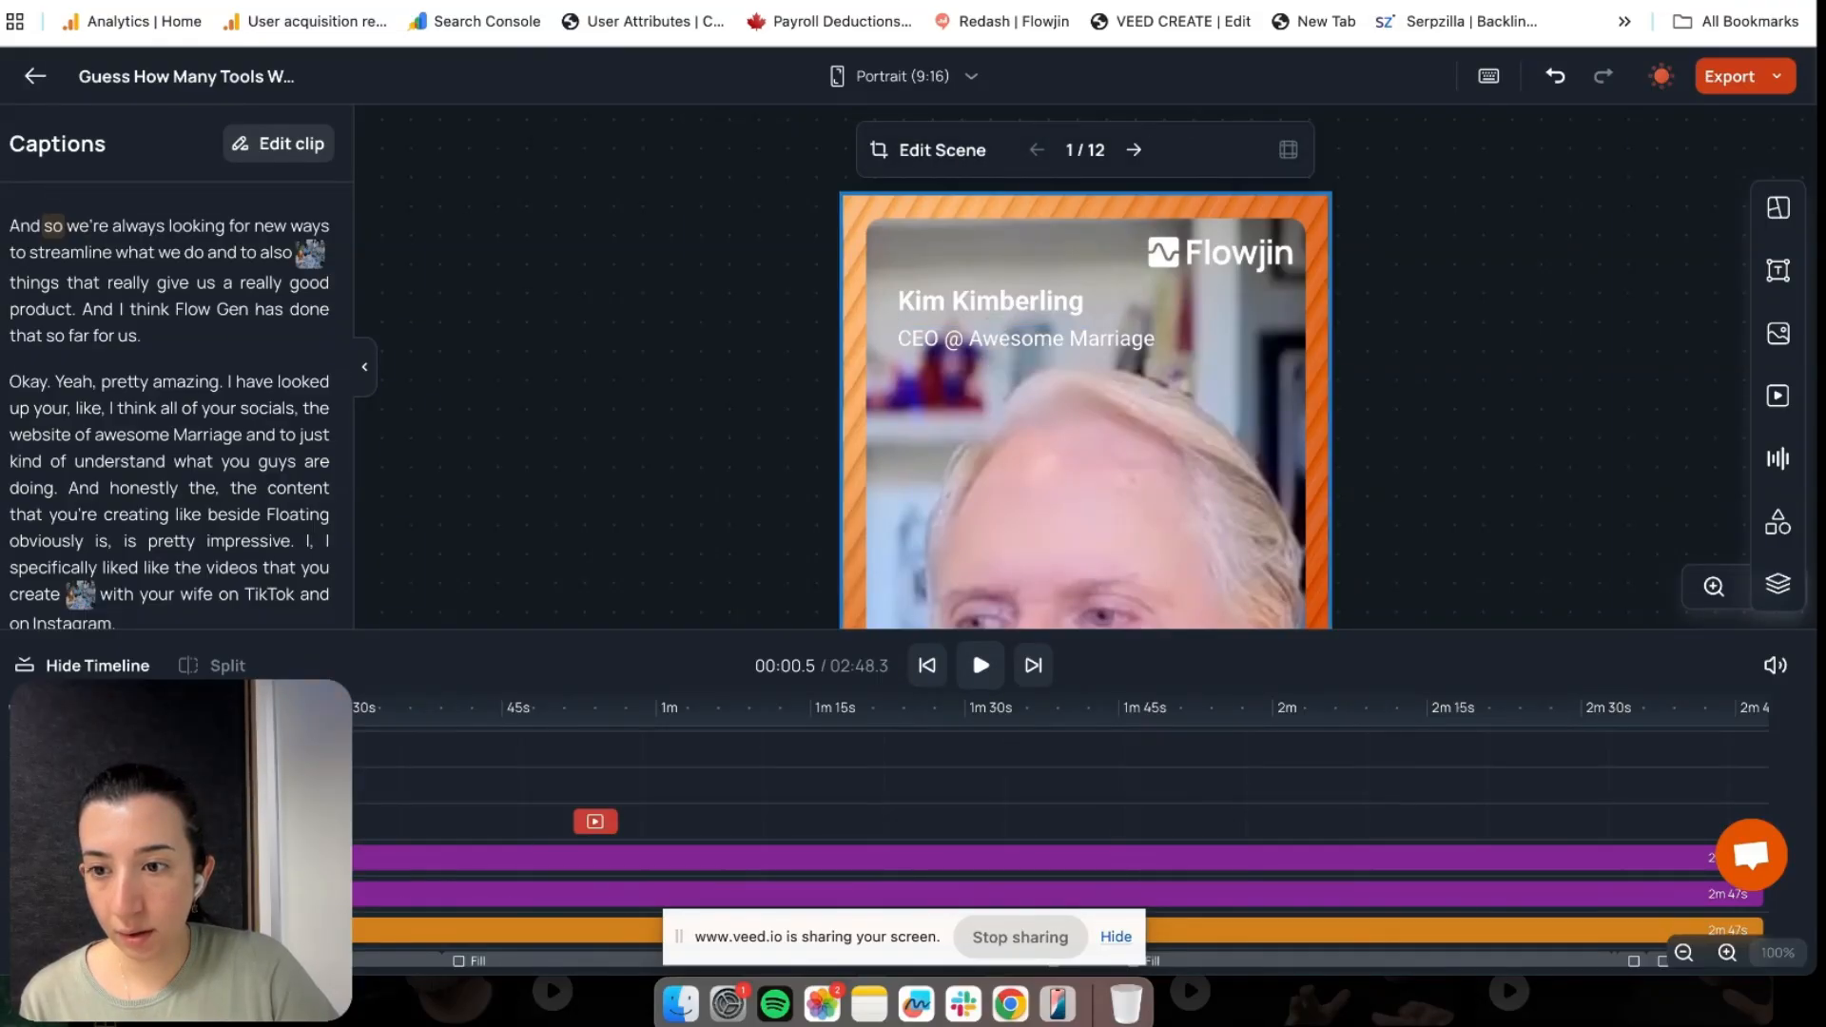
left_click(990, 301)
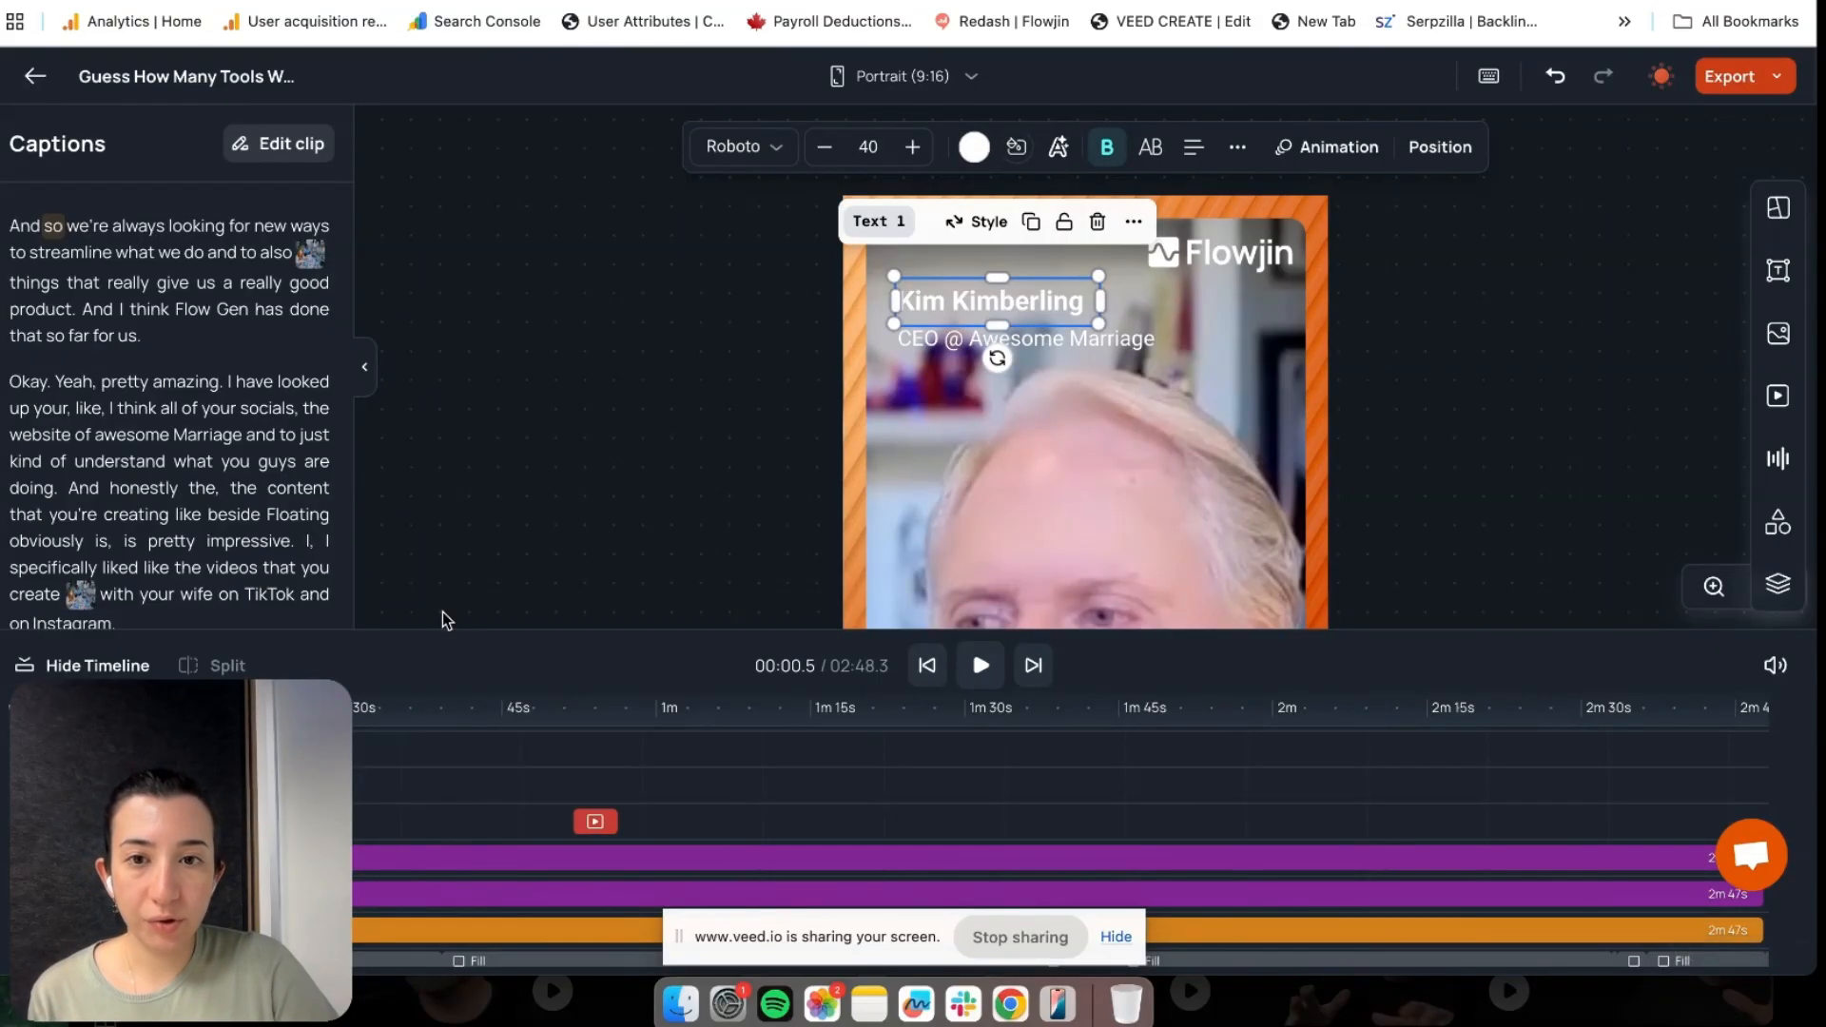
left_click(665, 401)
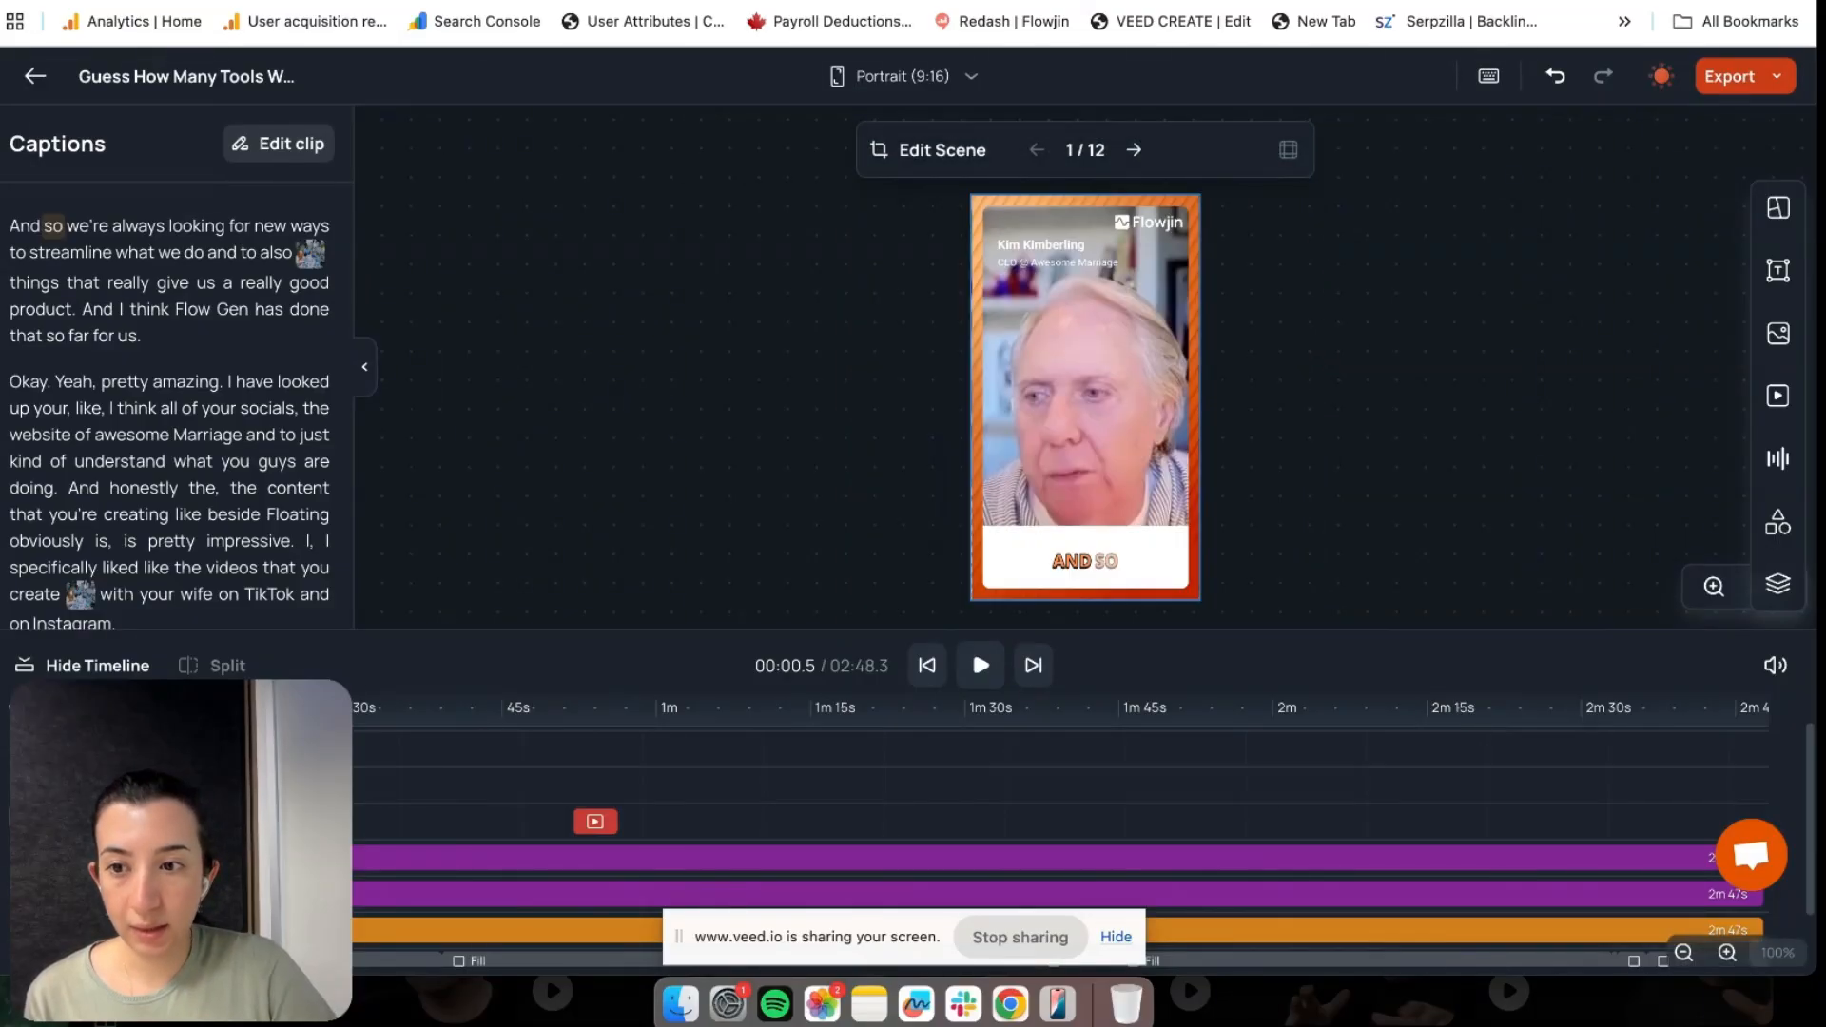
left_click(1055, 263)
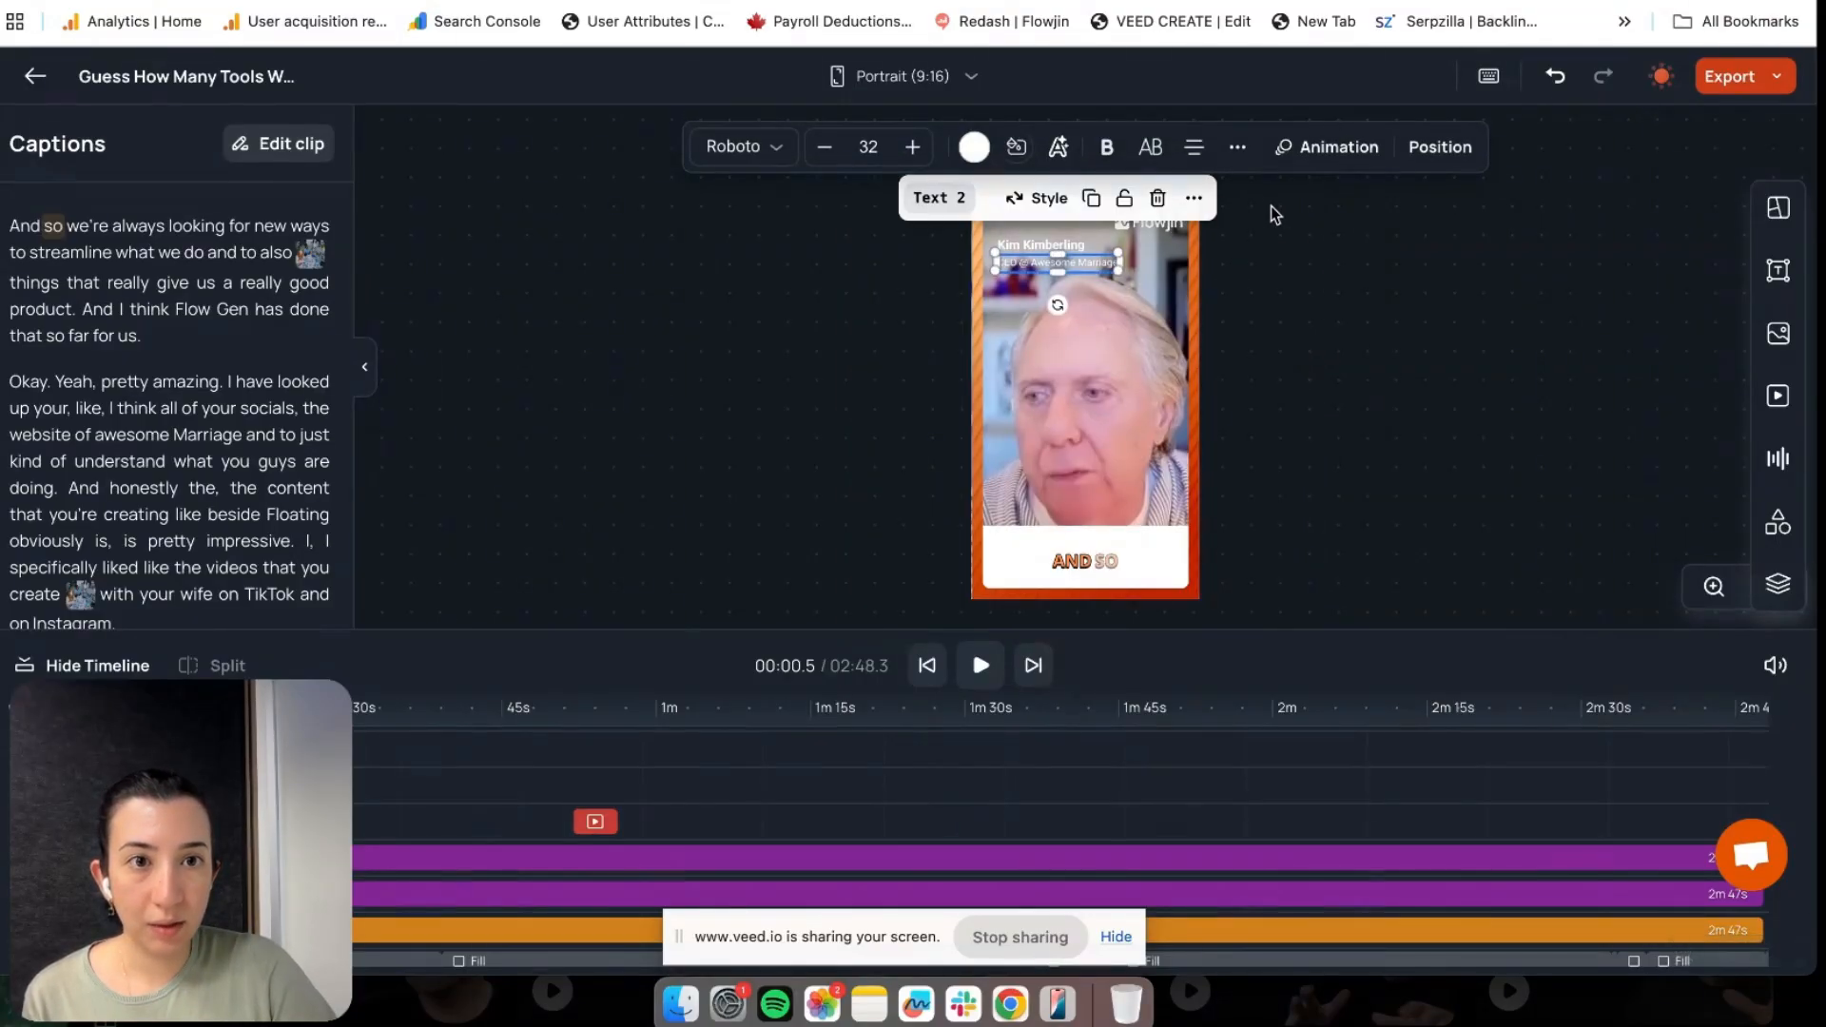
Give the job-title line a rightward Slide entrance animation instead of Fade In
left_click(1335, 151)
left_click(1542, 351)
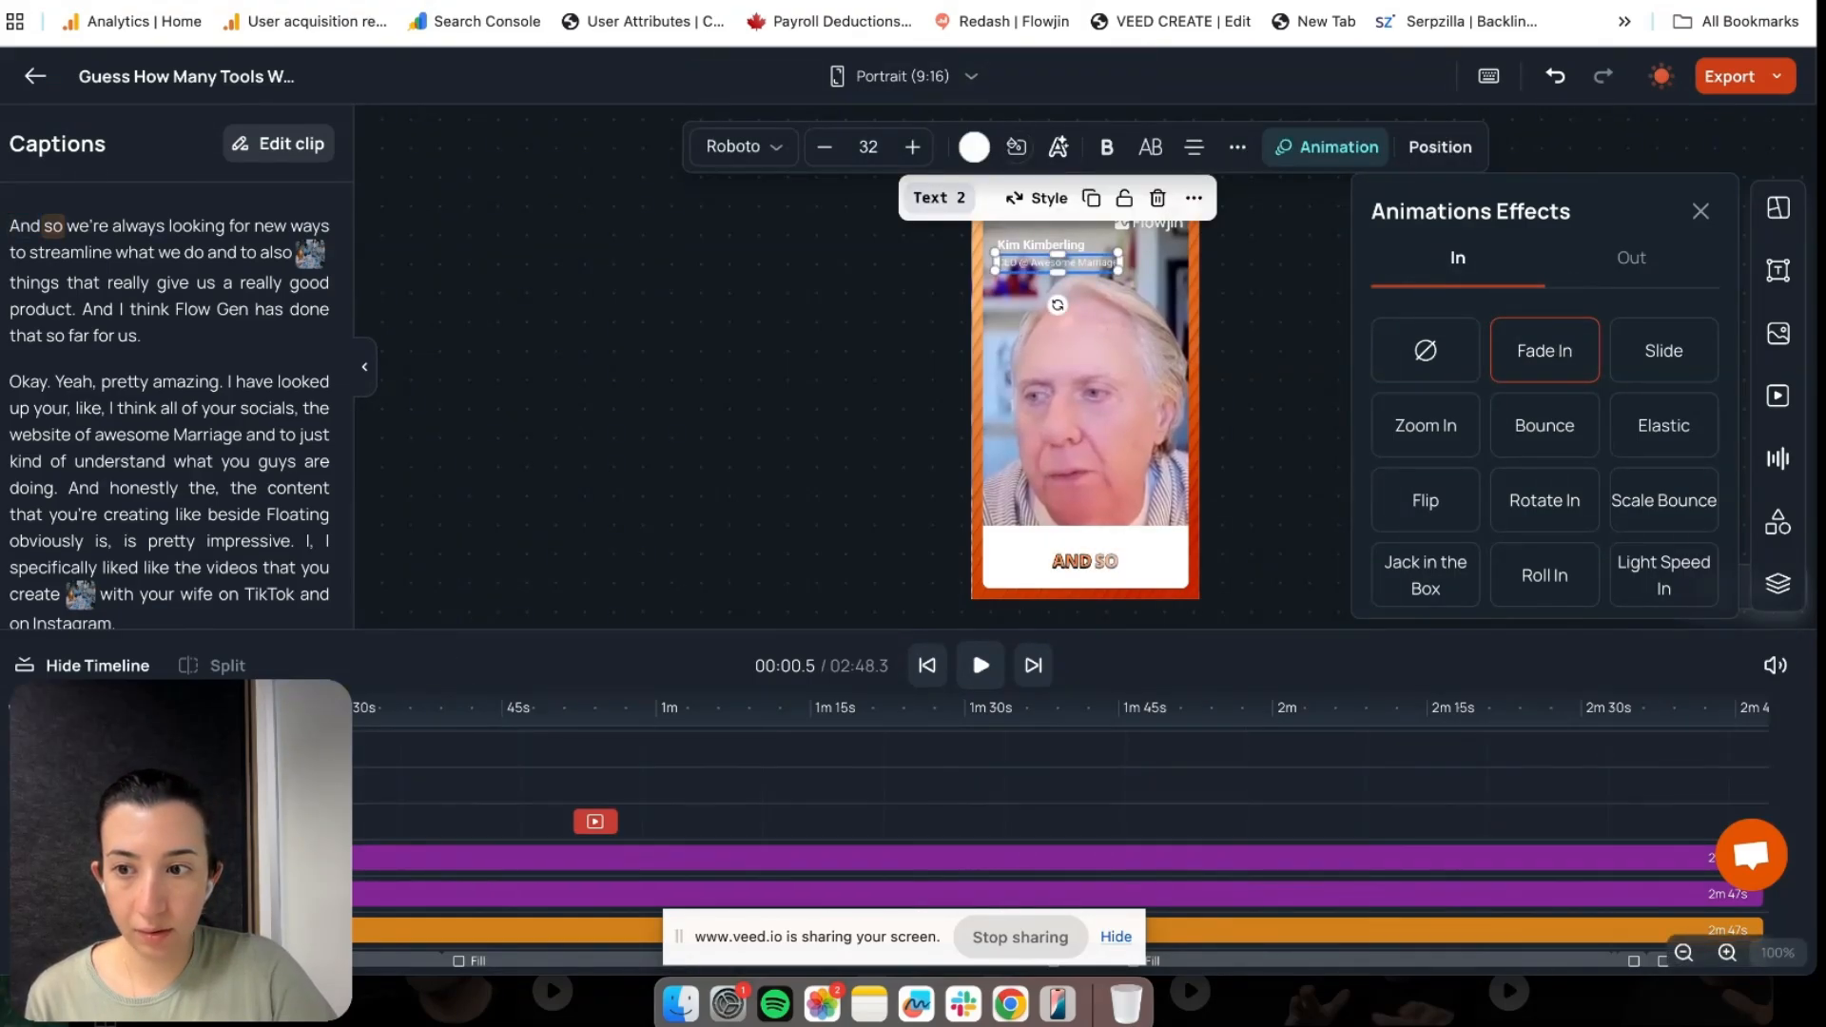
left_click(1041, 245)
left_click(1057, 263)
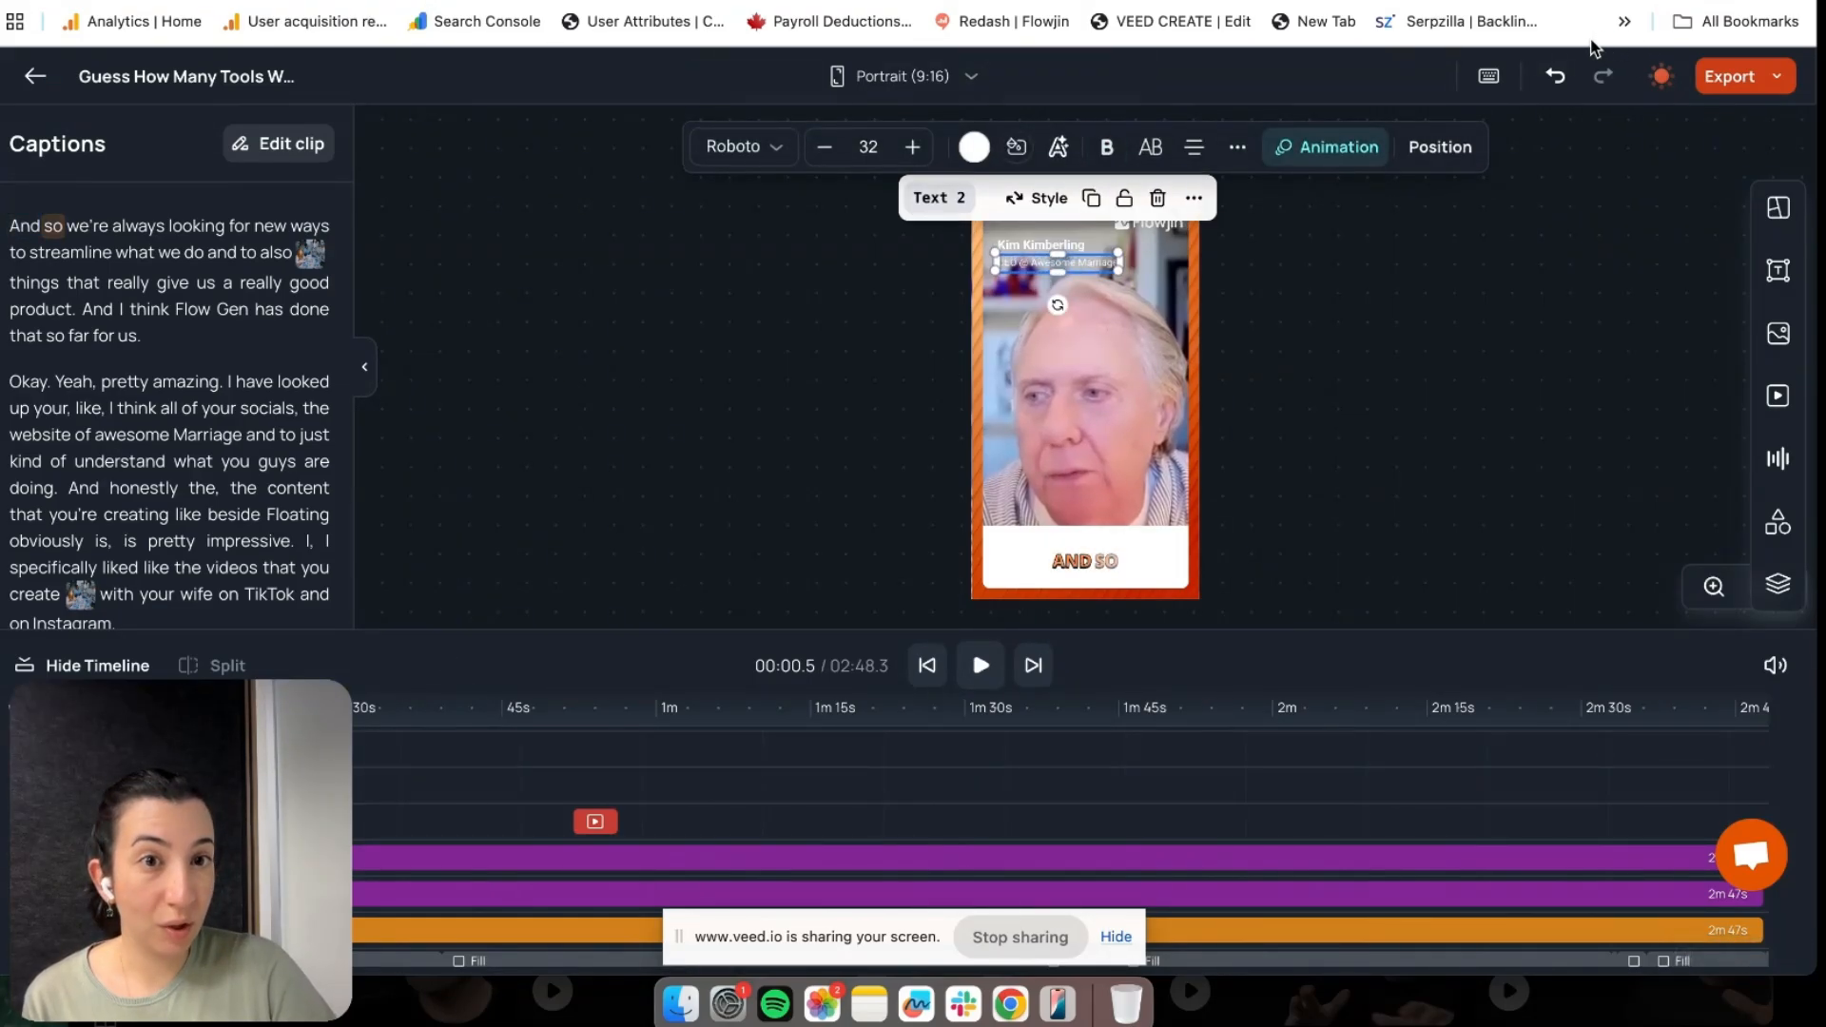
left_click(1338, 157)
left_click(1694, 348)
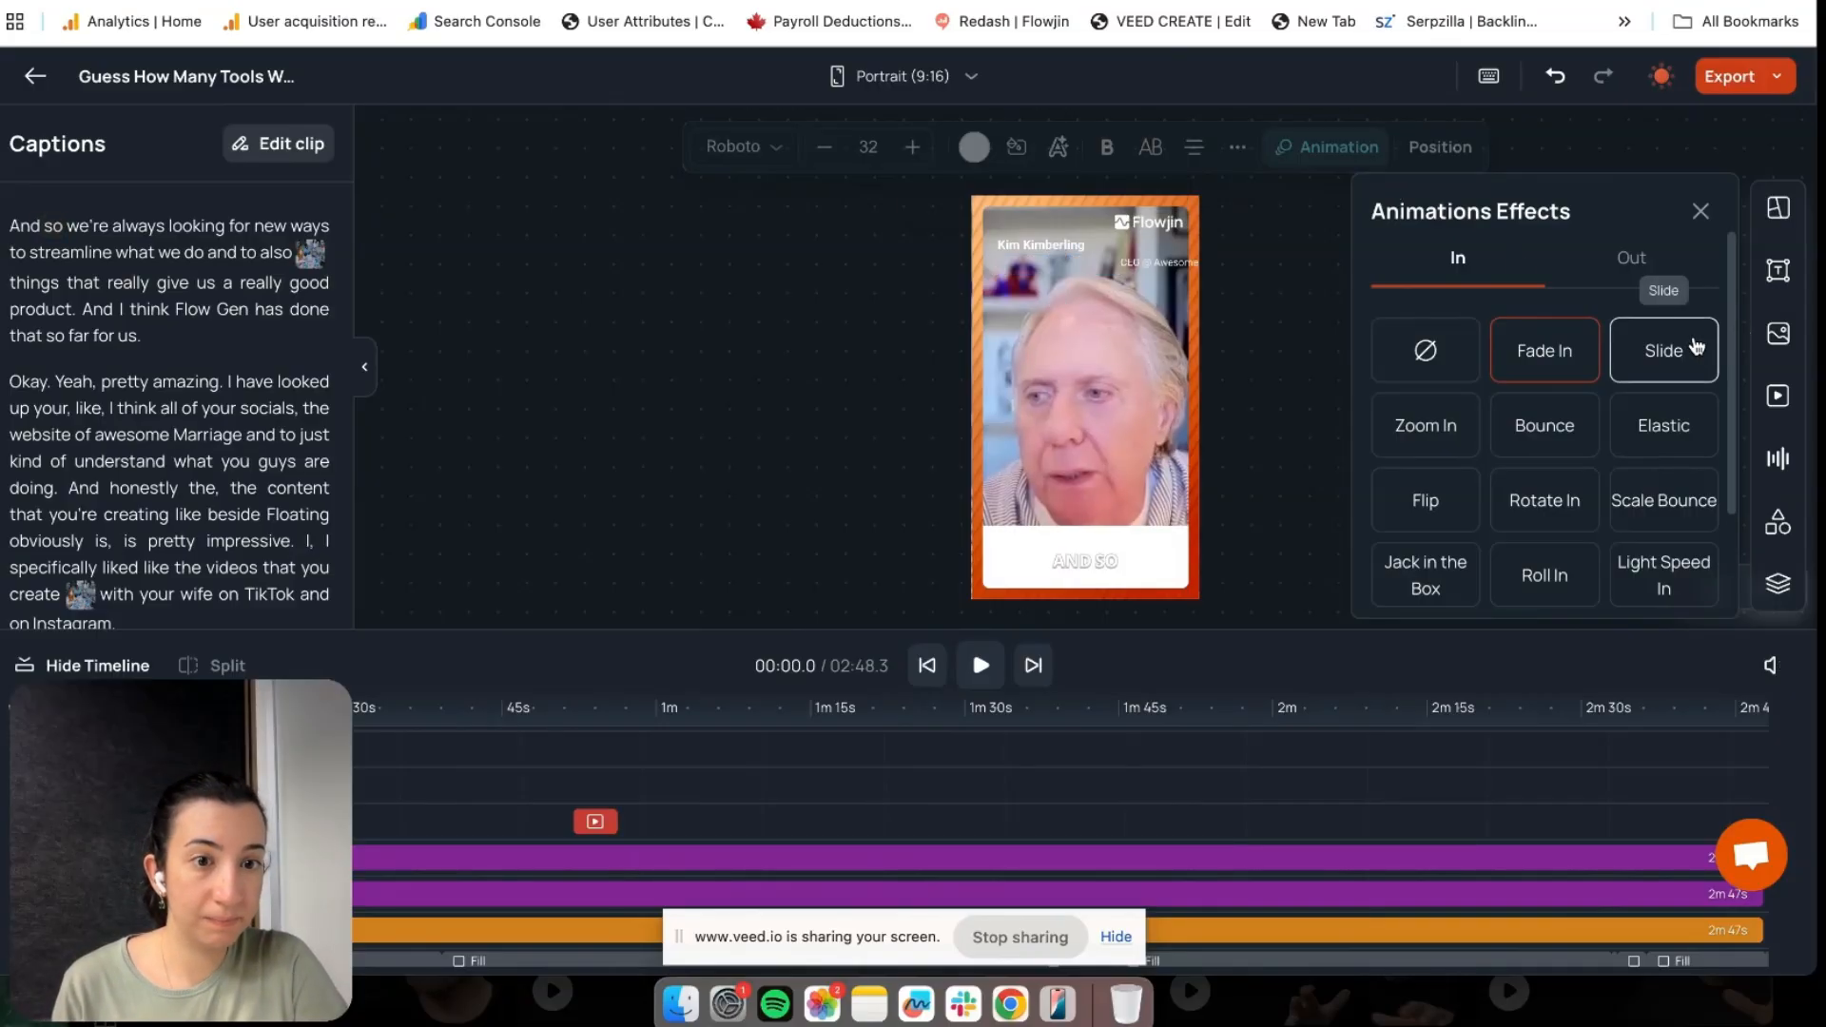
scroll(1664, 399, "down", 3)
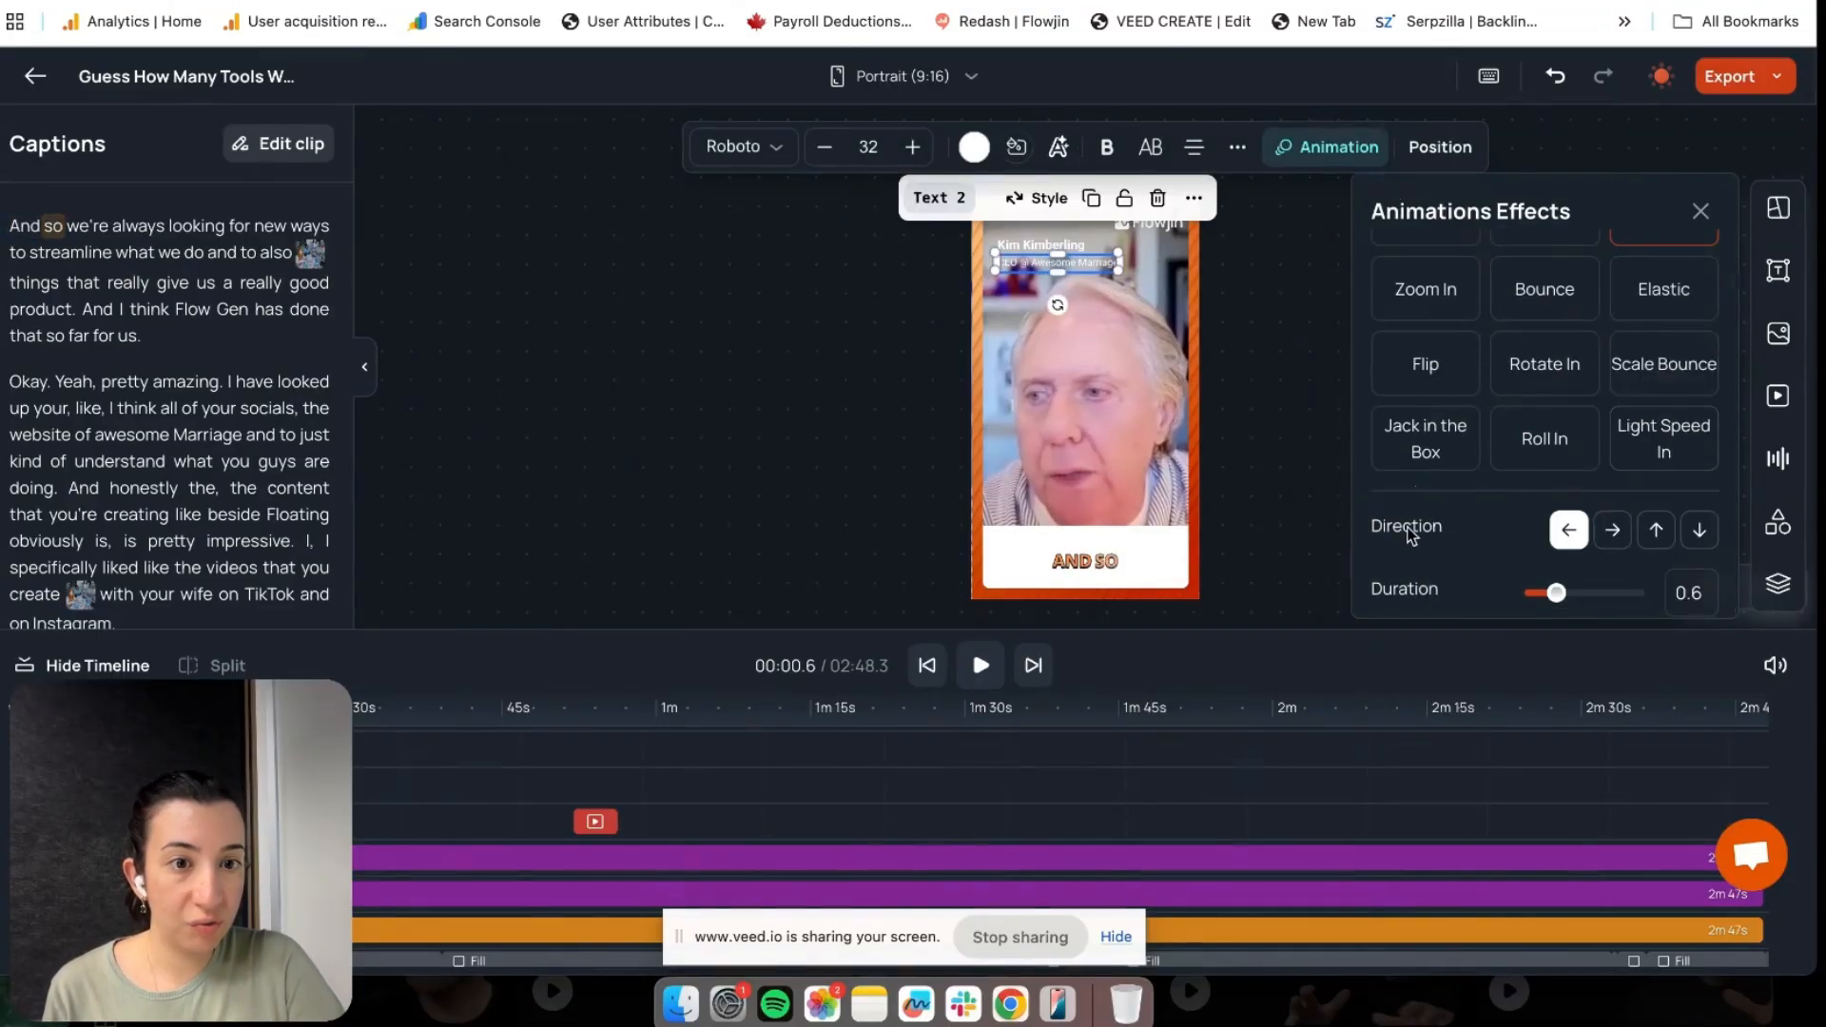
left_click(1611, 532)
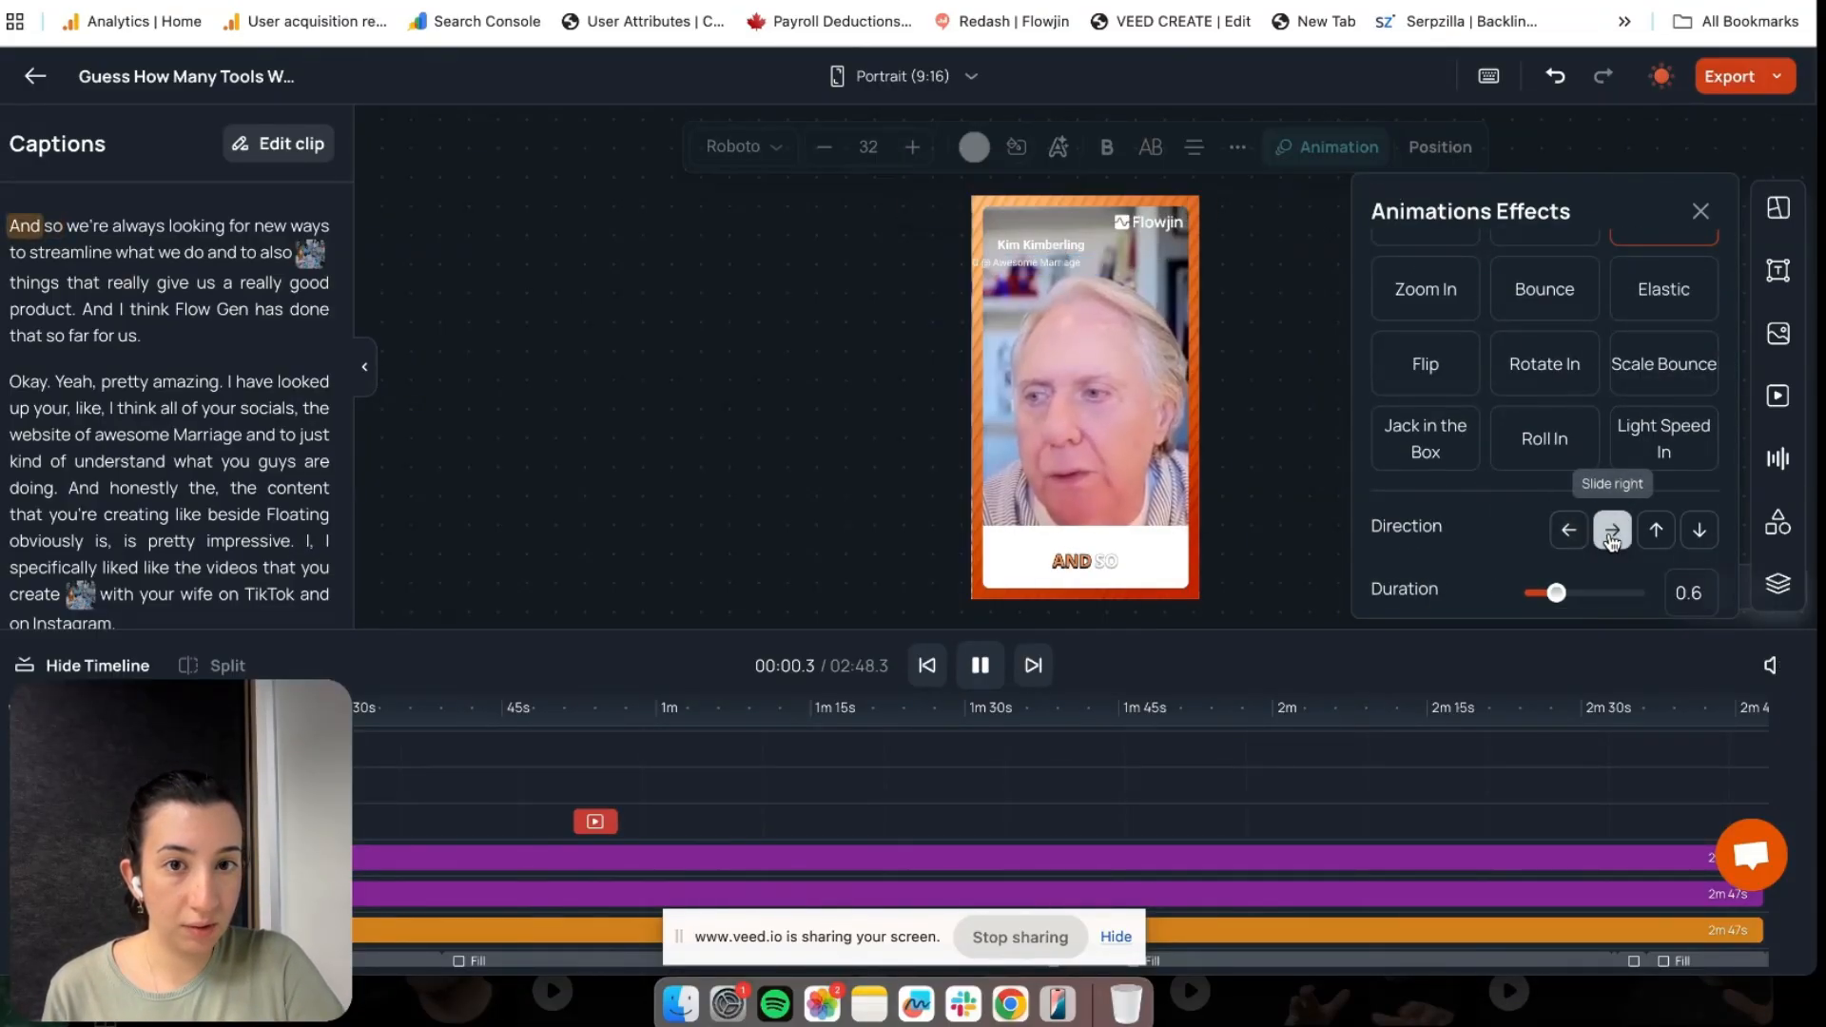
Give the name heading a Slide entrance animation moving to the right
left_click(1043, 245)
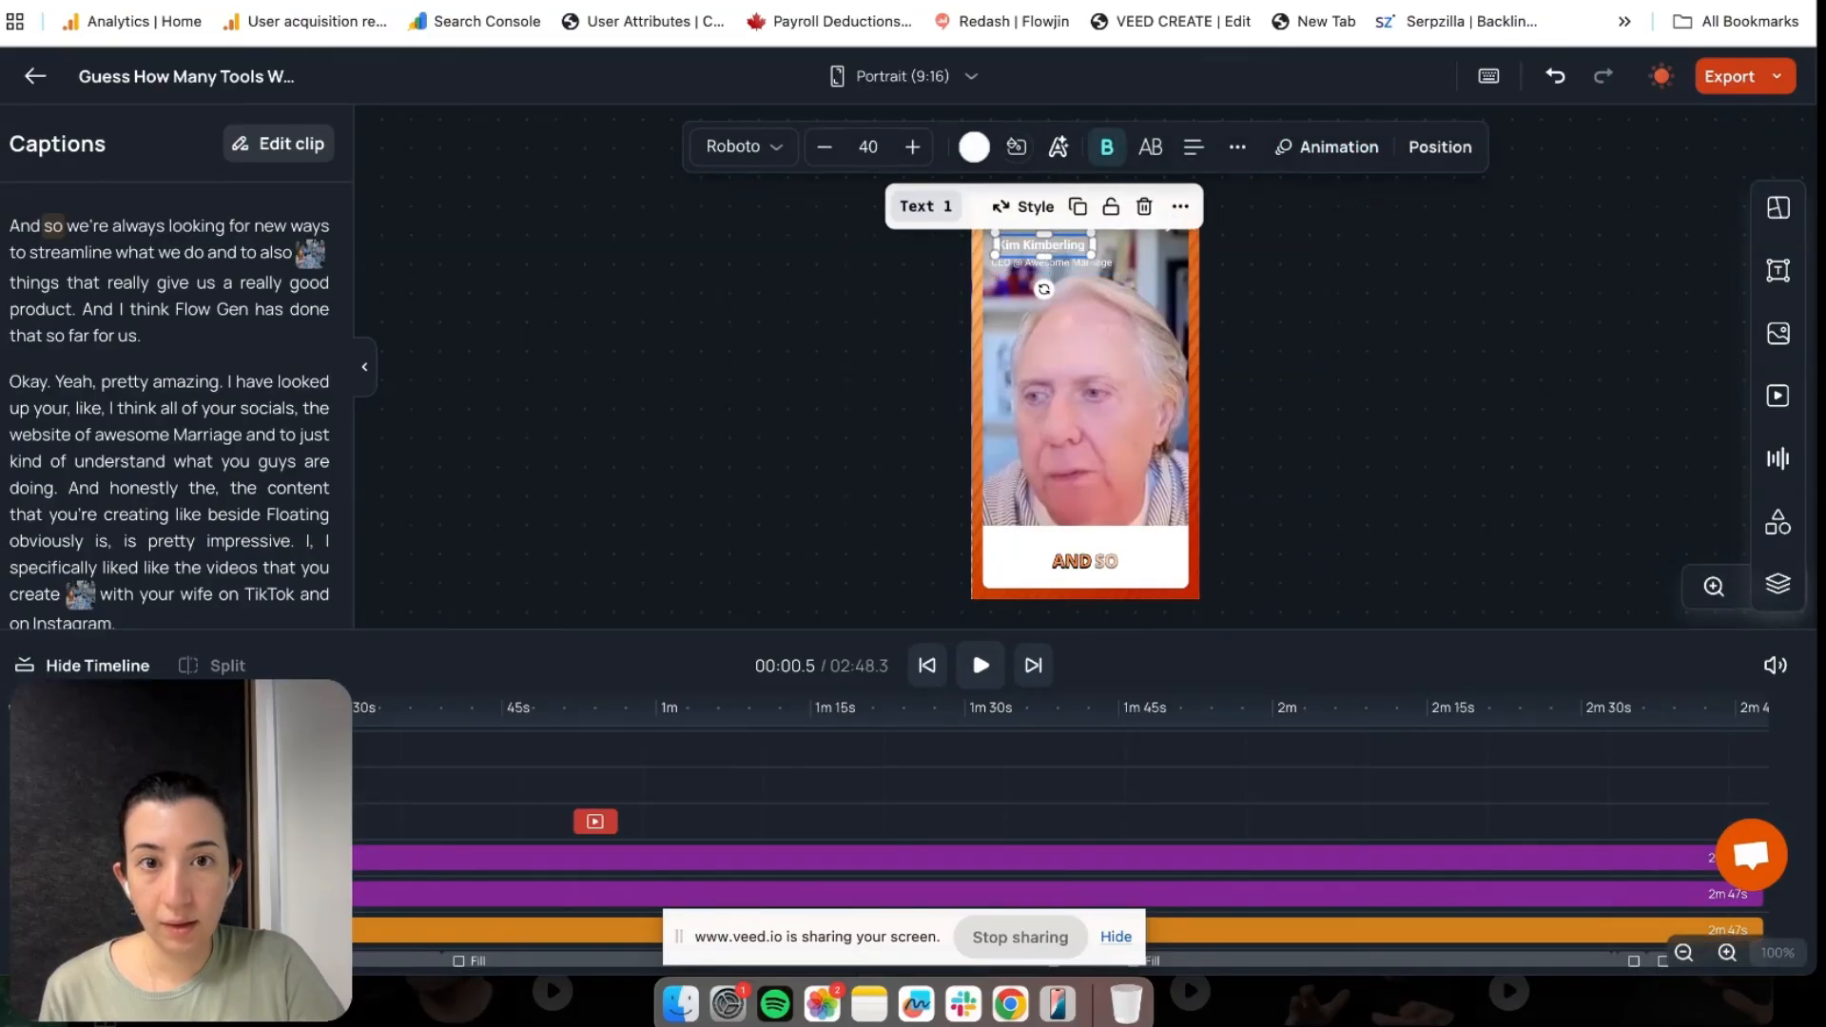
left_click(1326, 146)
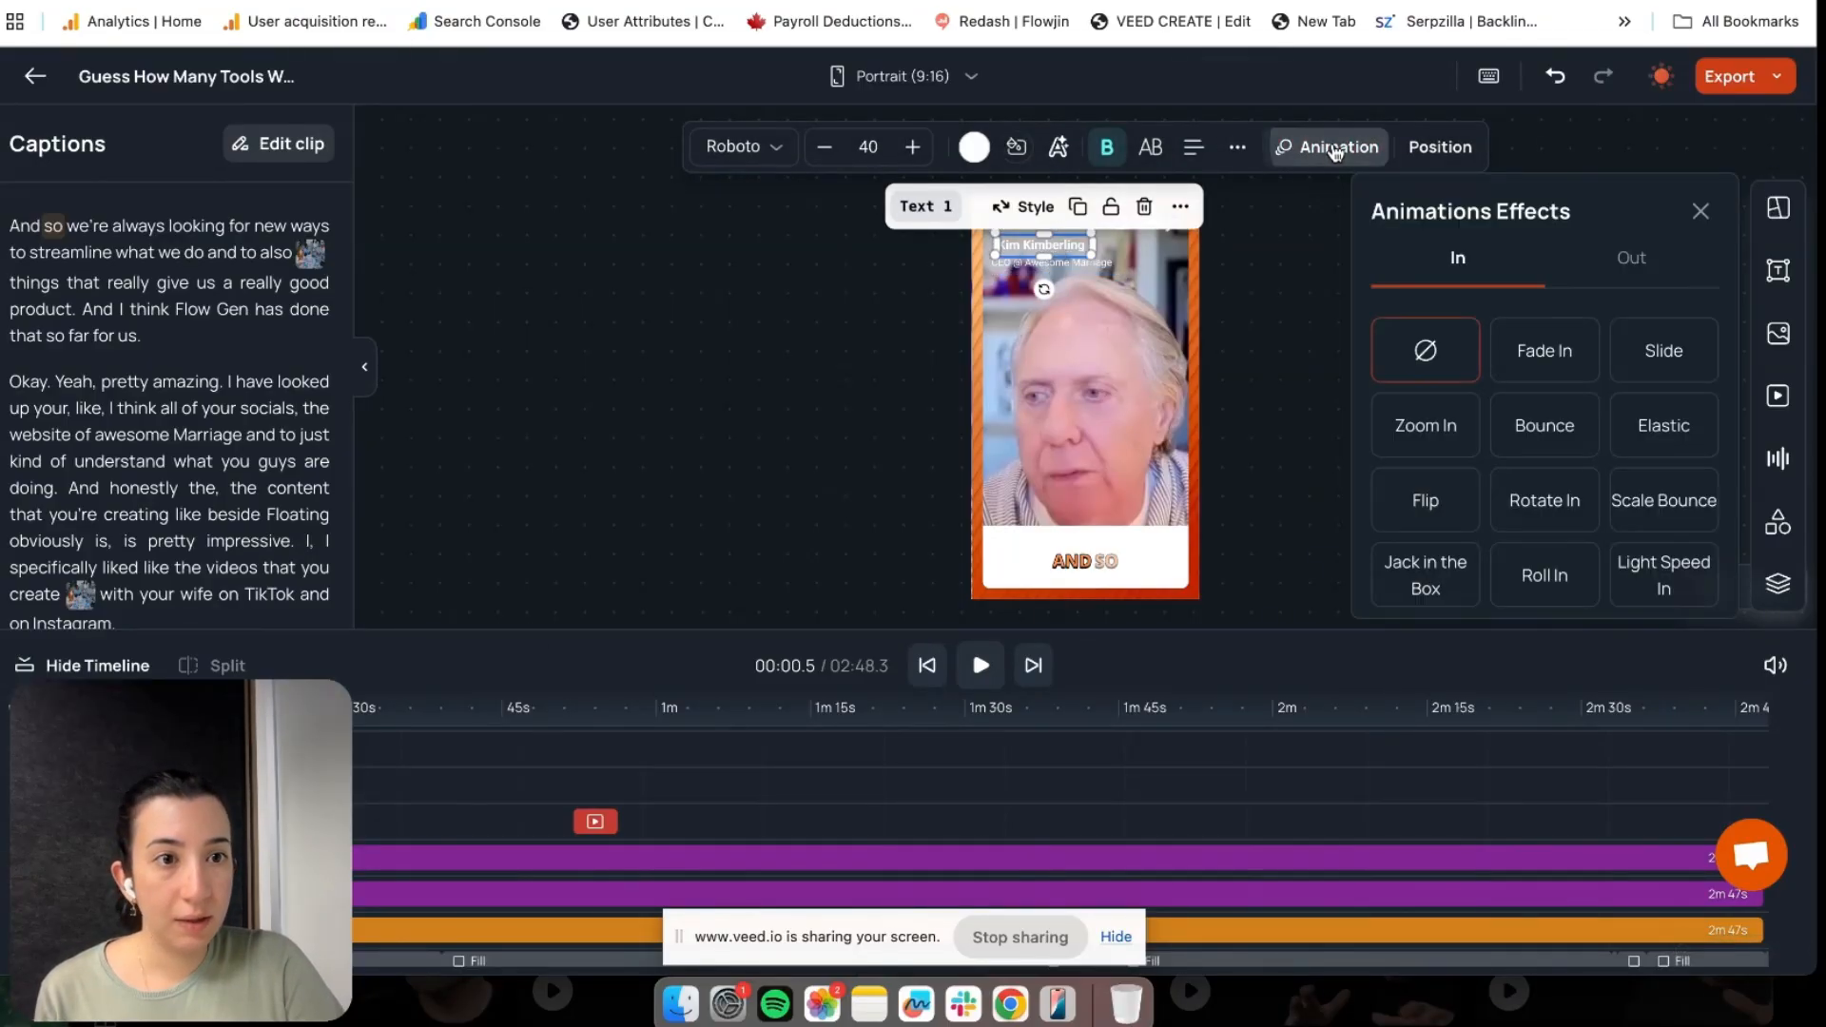
left_click(1673, 350)
scroll(1674, 342, "down", 2)
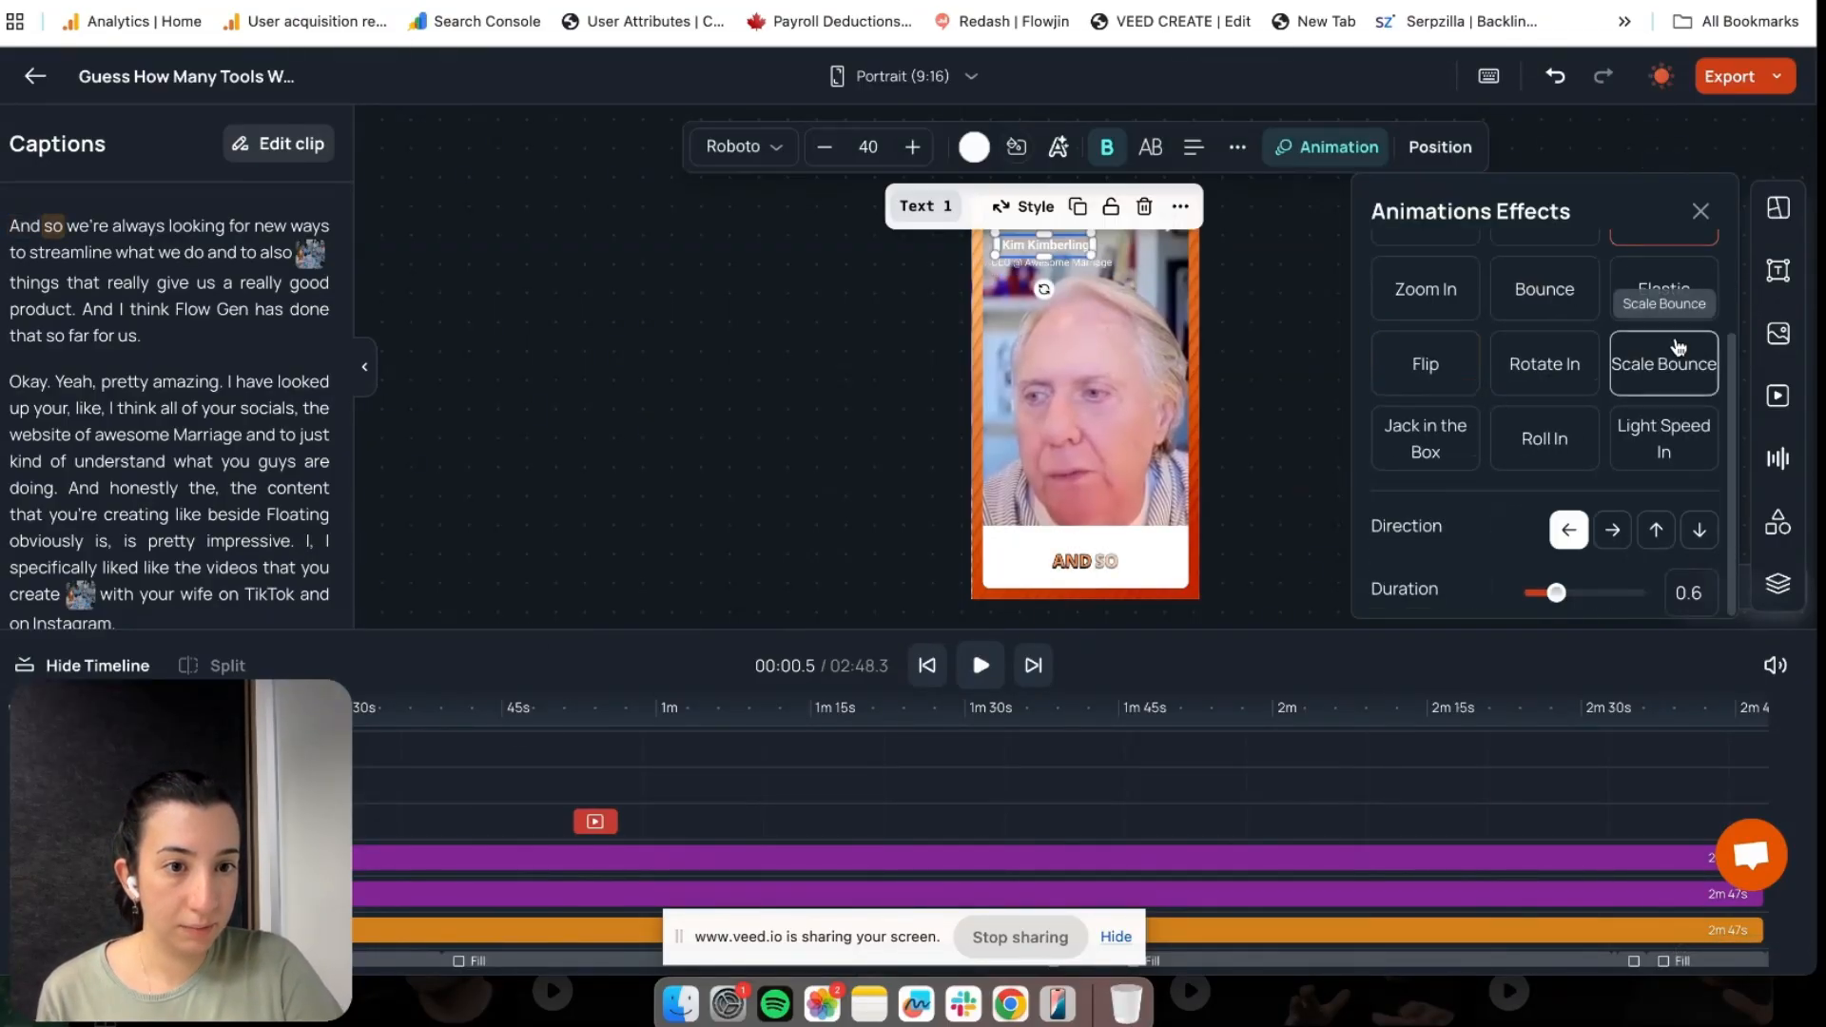
left_click(1610, 534)
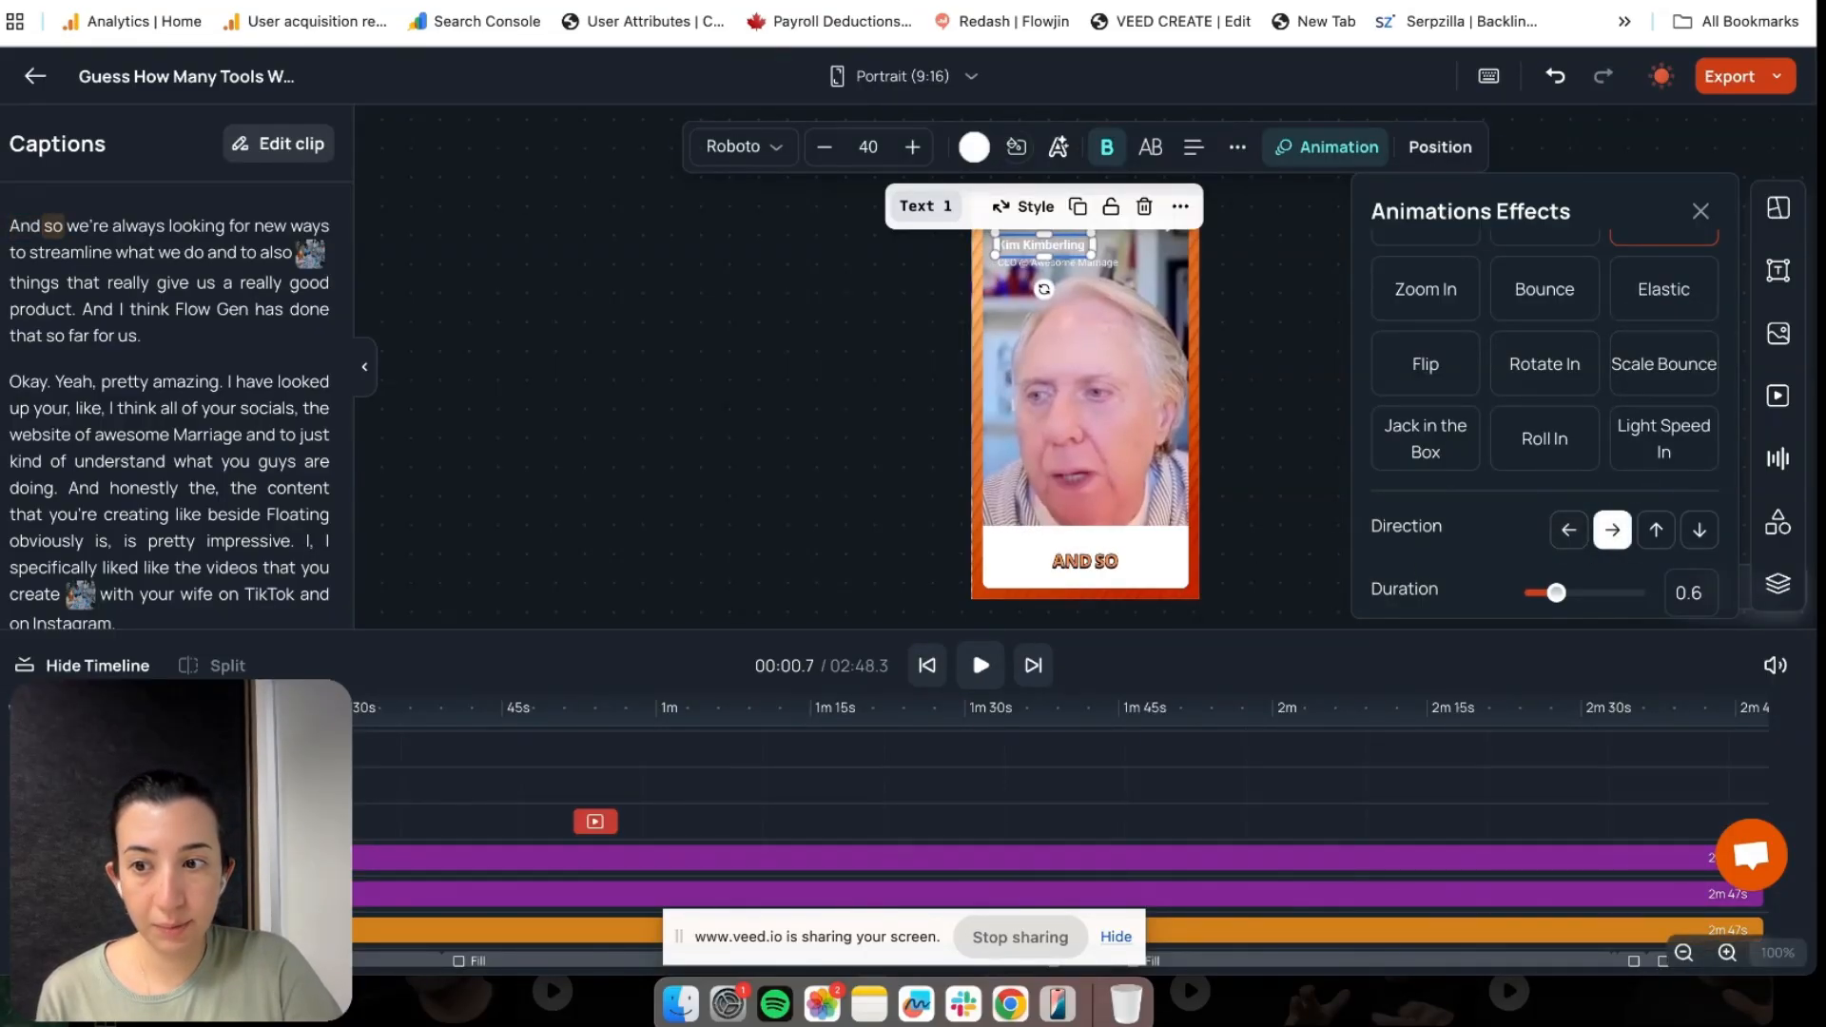
Preview the clip, then scrub back to about 5 seconds to review the text layers
left_click(980, 665)
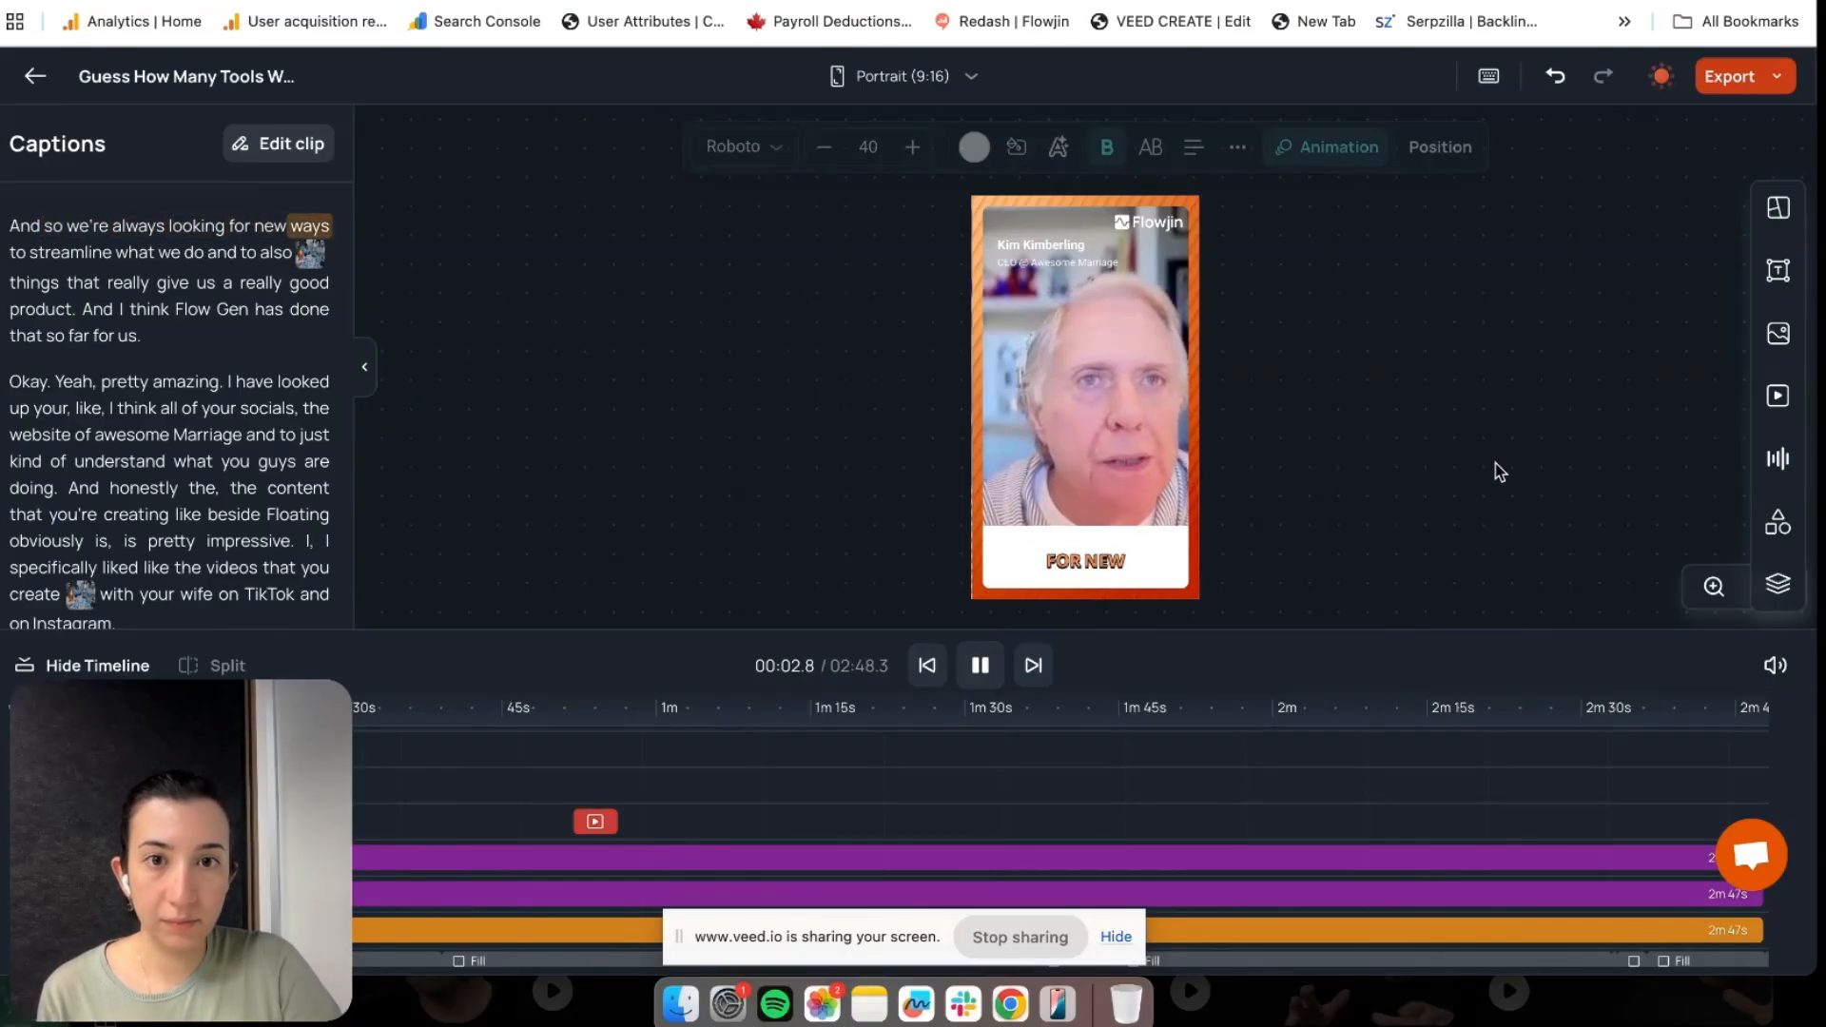
mouse_move(1108, 478)
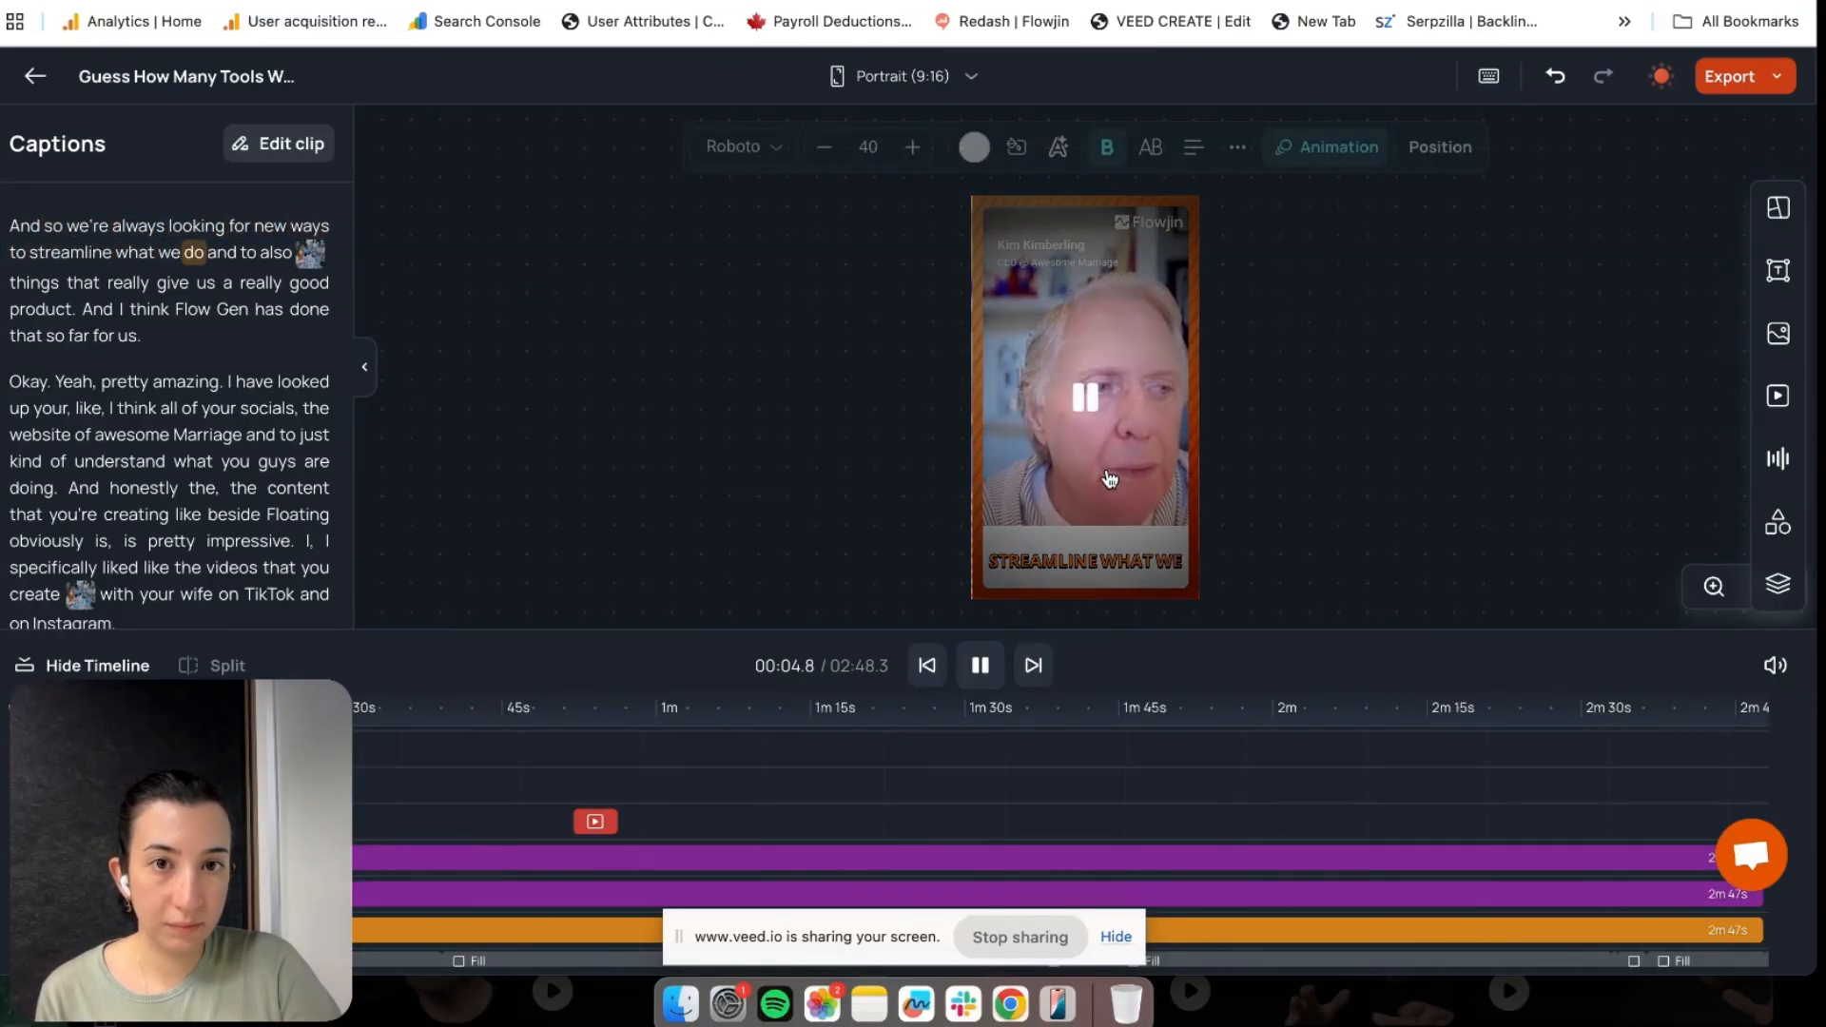
left_click(976, 669)
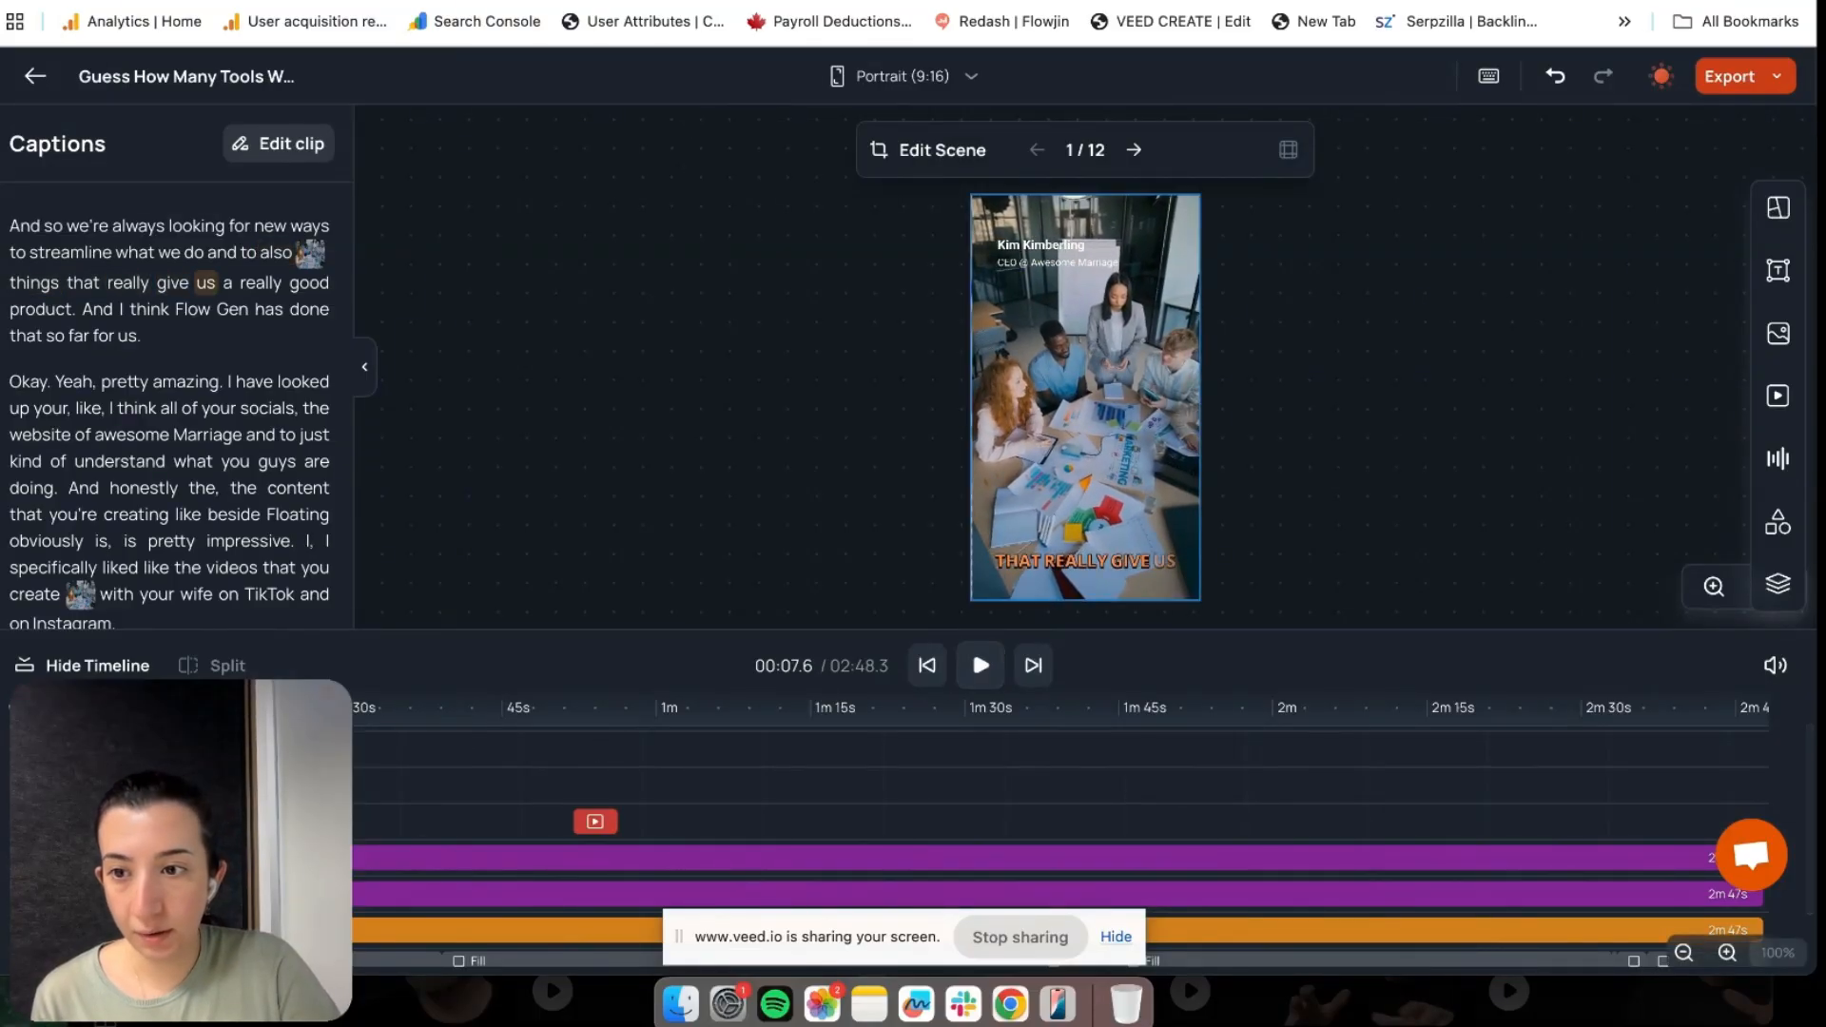
left_click_drag(118, 710, 94, 709)
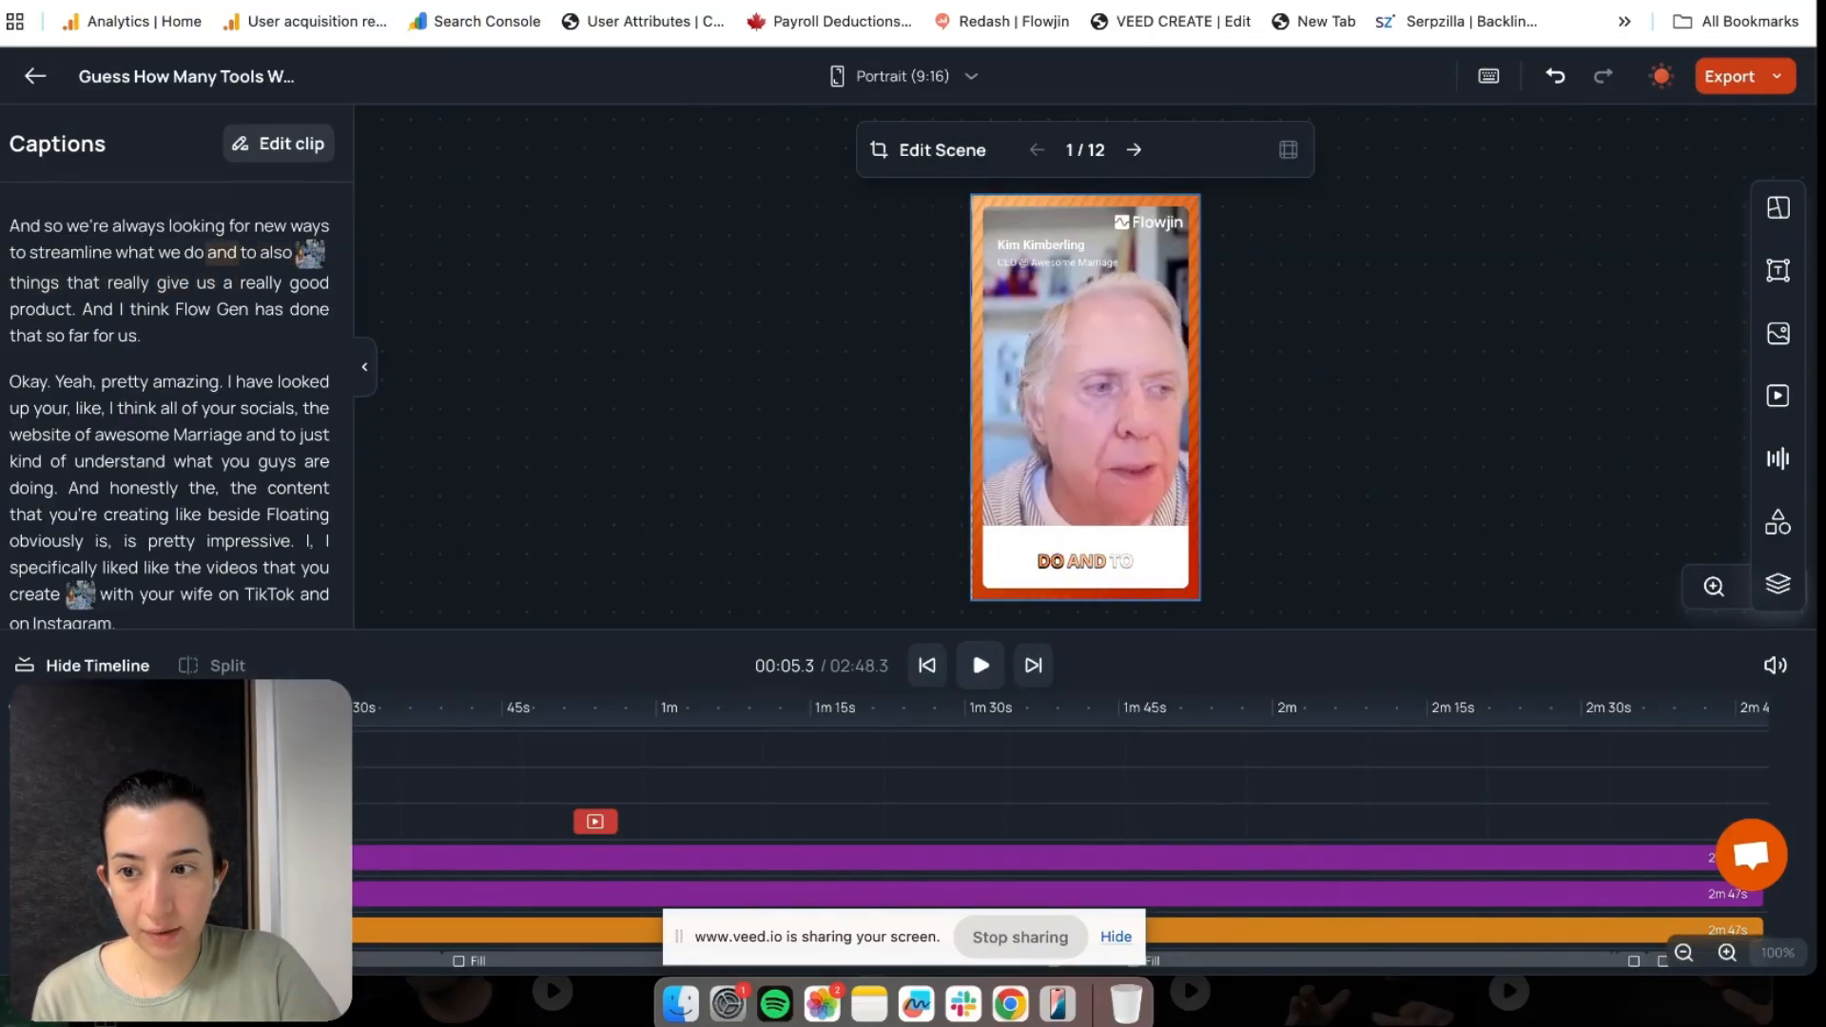
left_click(1057, 262)
left_click(1084, 333)
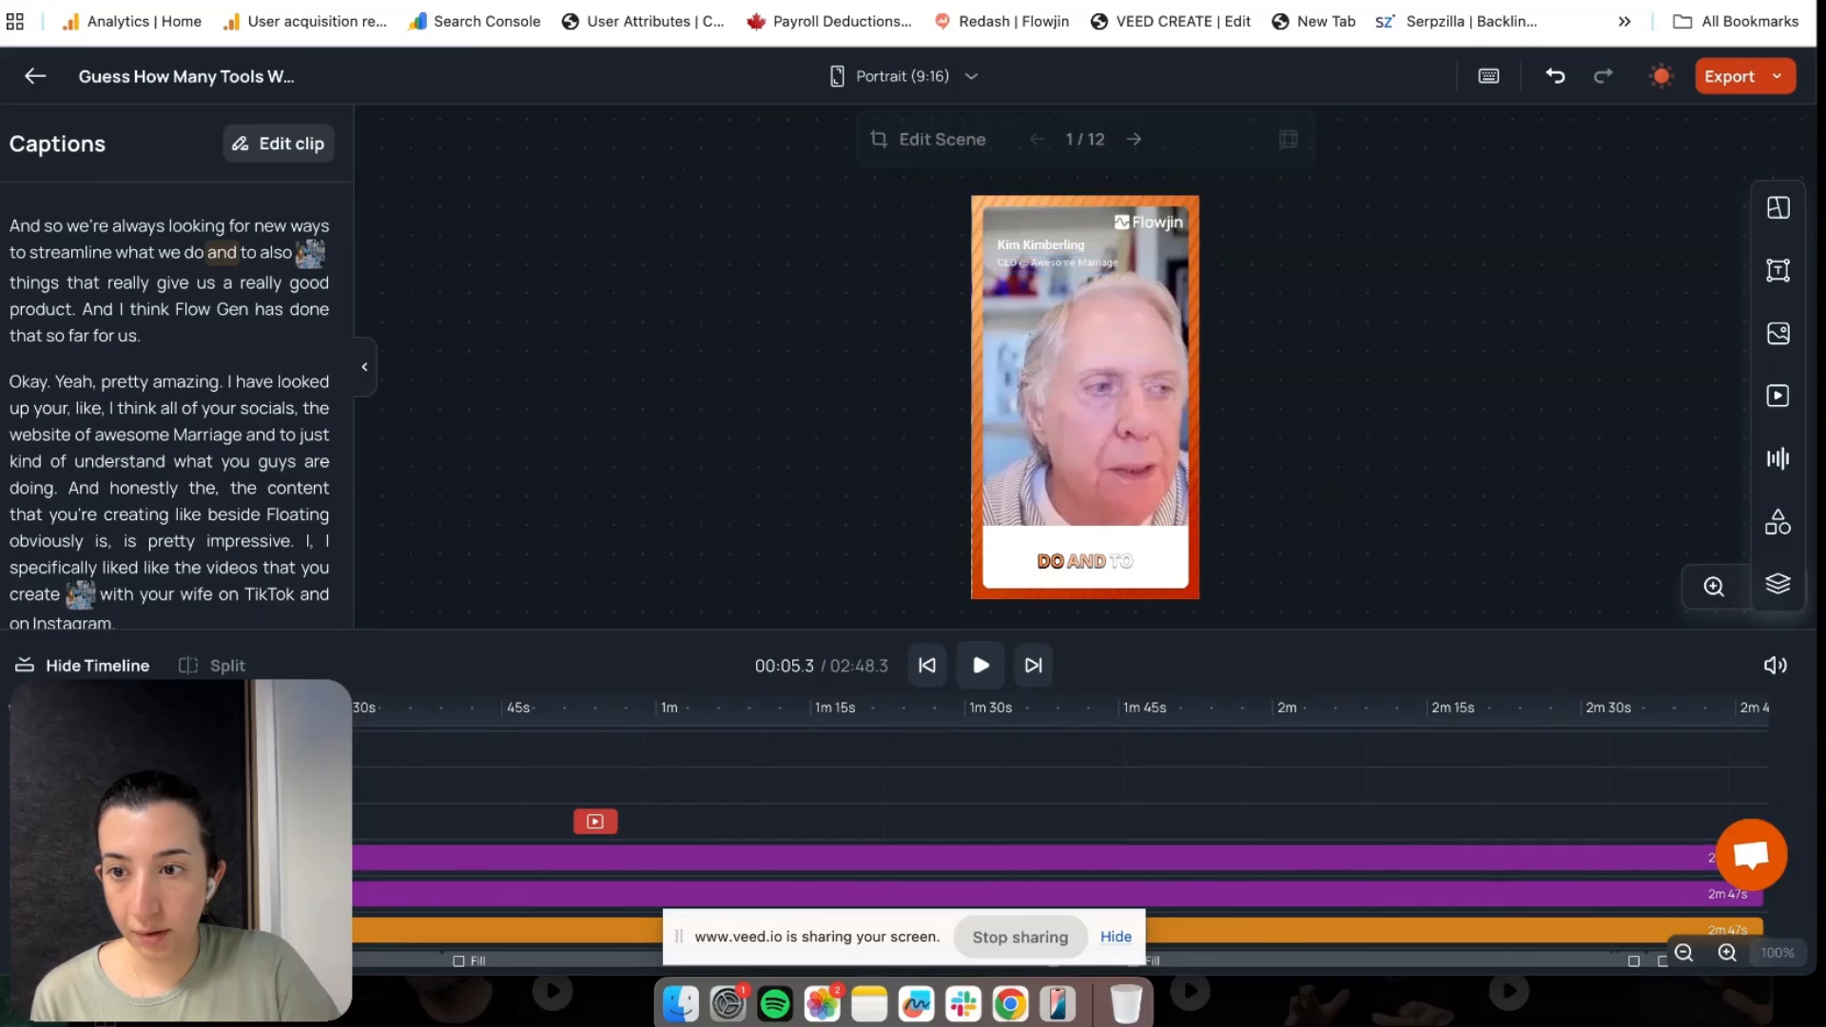
Give the job-title line a Fade Out exit animation
left_click(1057, 262)
left_click(1042, 246)
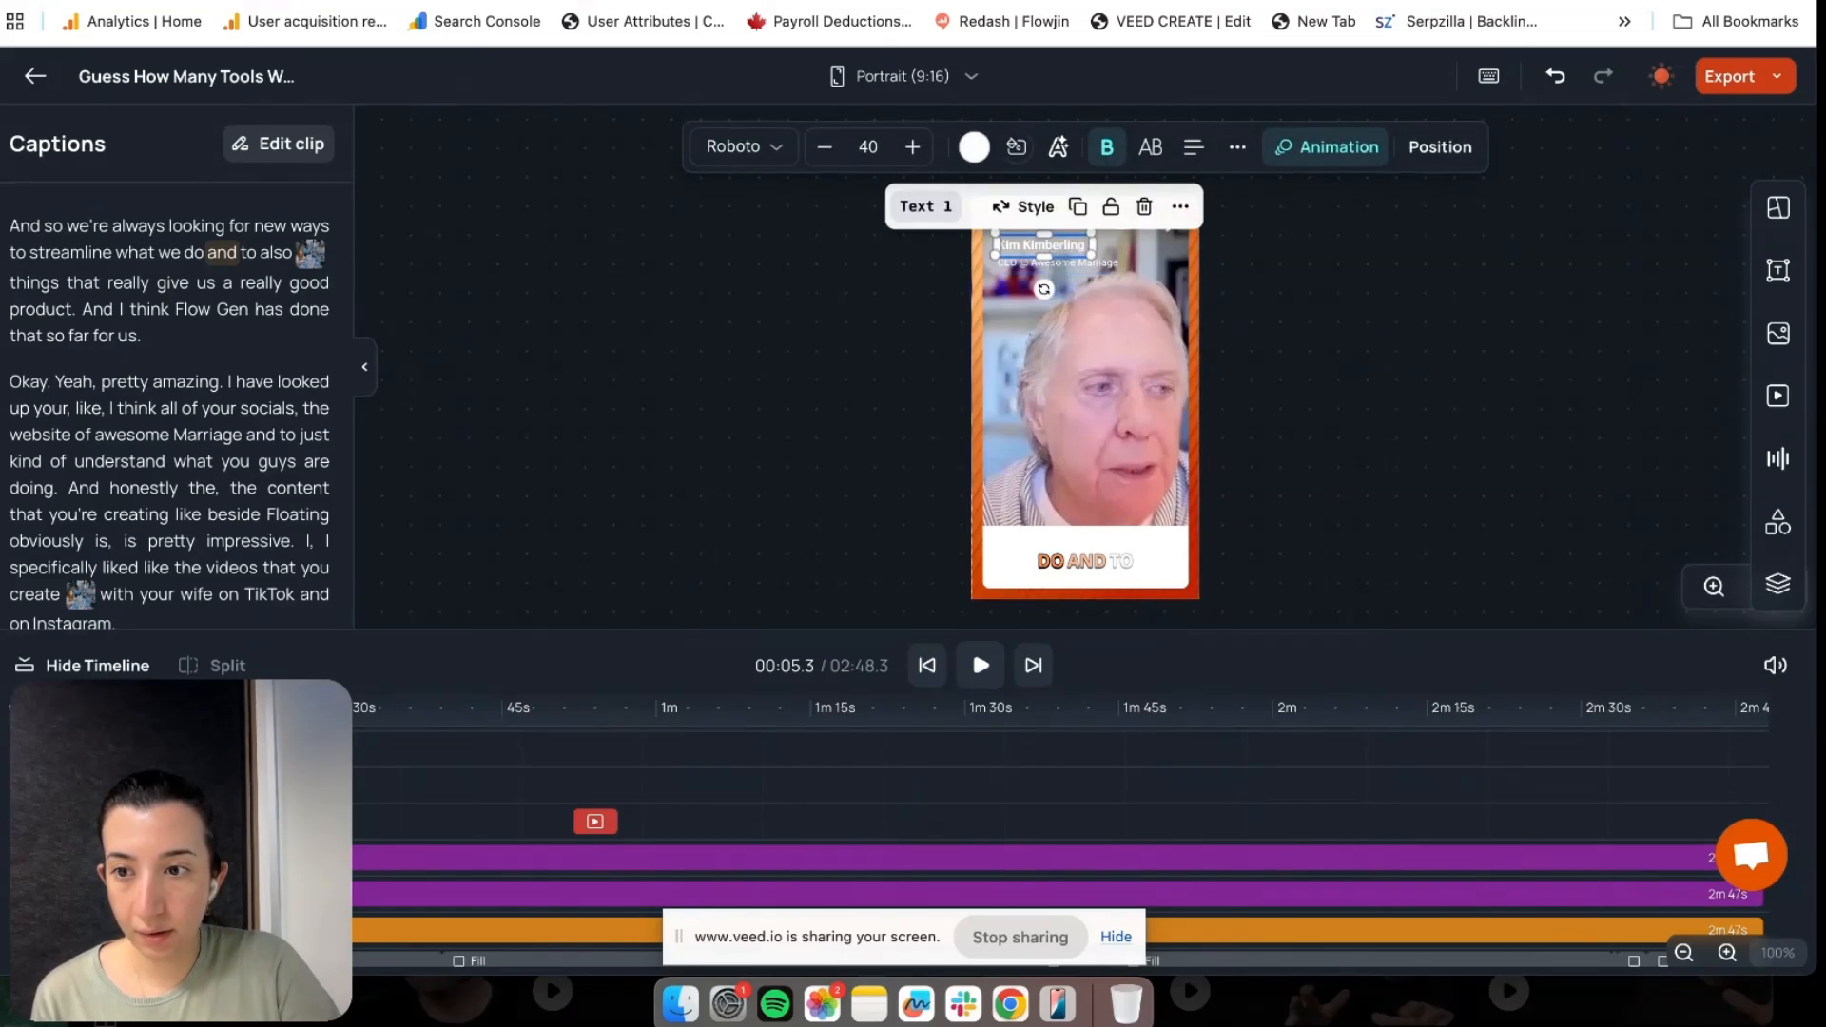
left_click(1084, 333)
left_click(1042, 246)
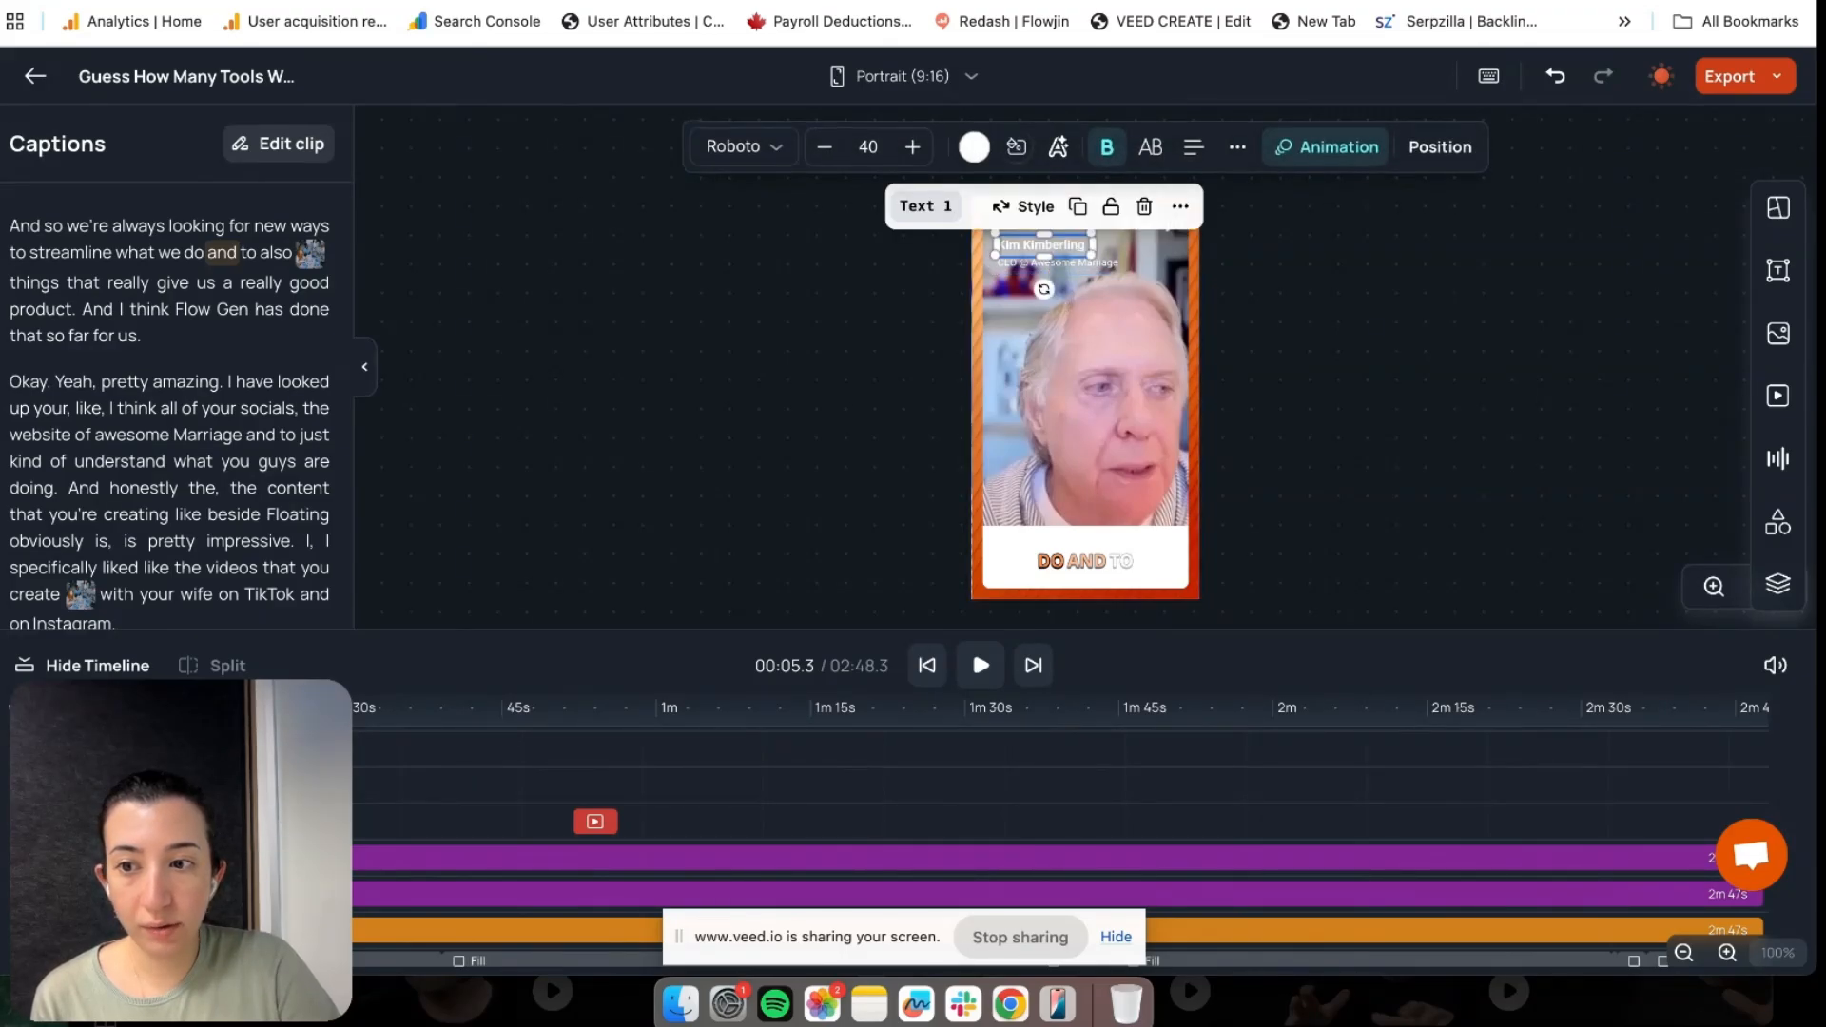
left_click(1327, 147)
left_click(1635, 256)
left_click(1543, 350)
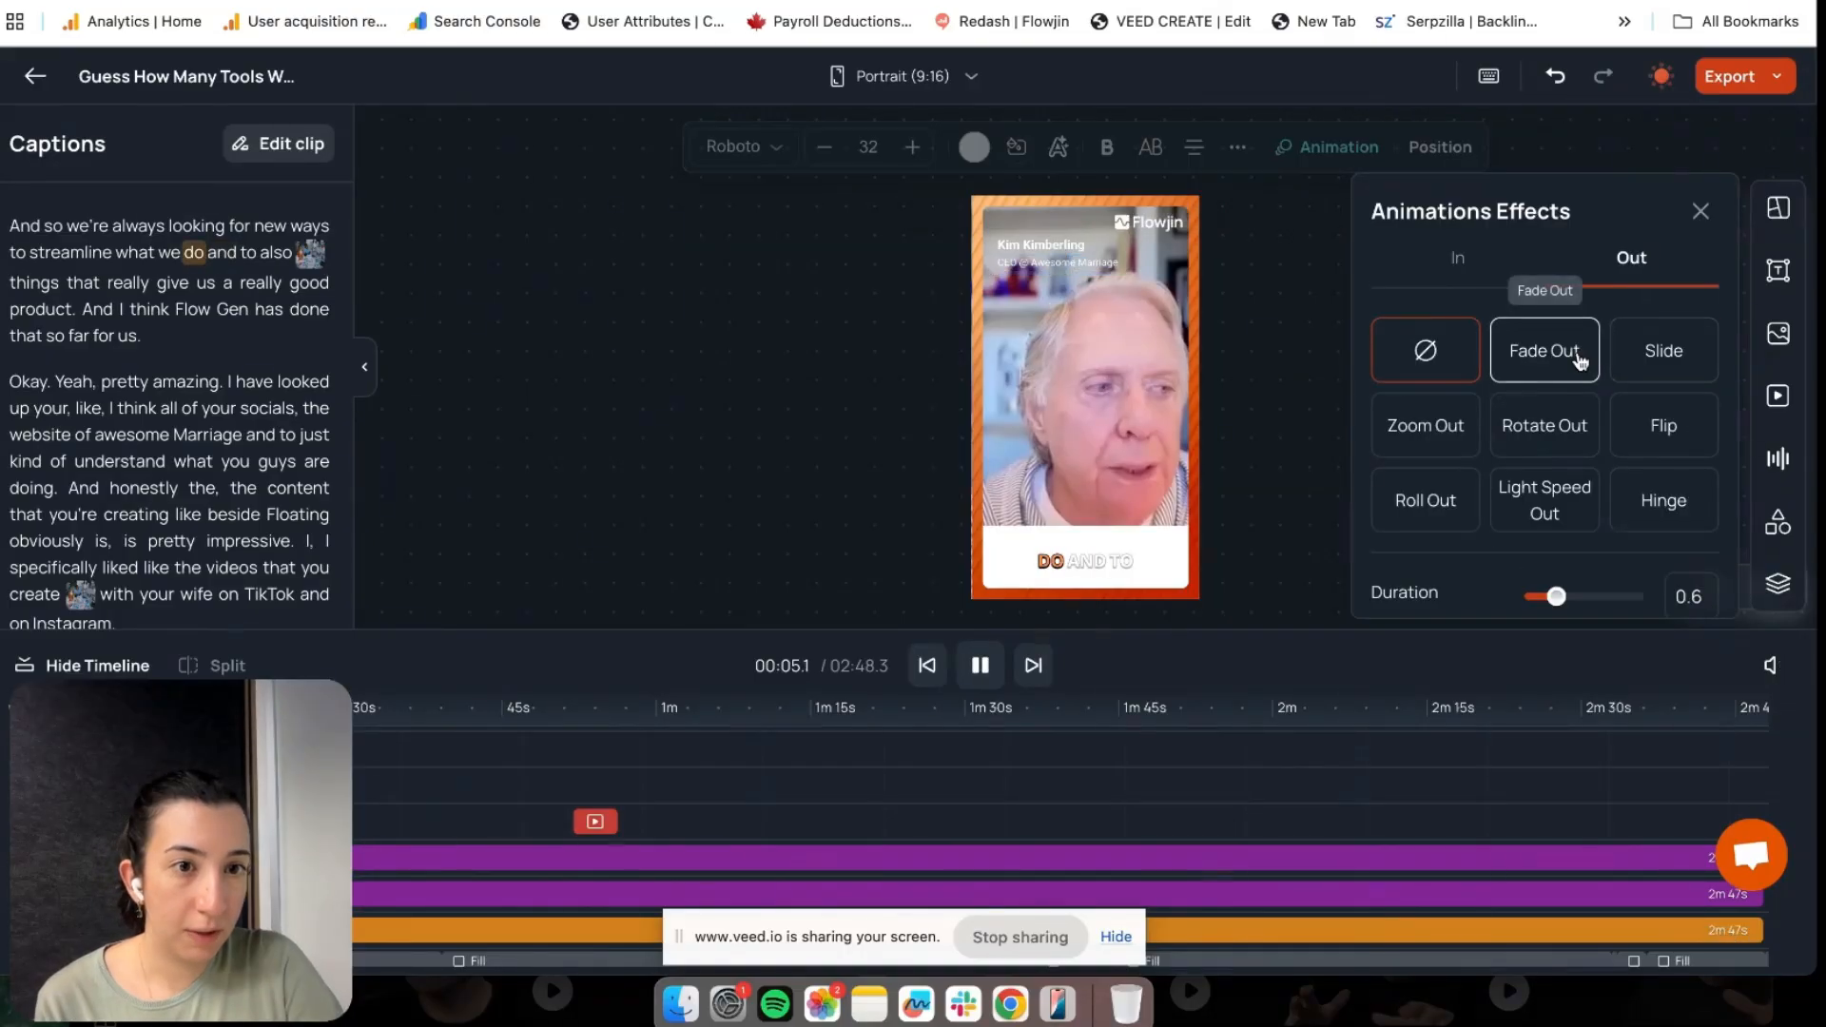
Give the name line a Fade Out exit too, then replay the clip from the start
left_click(318, 894)
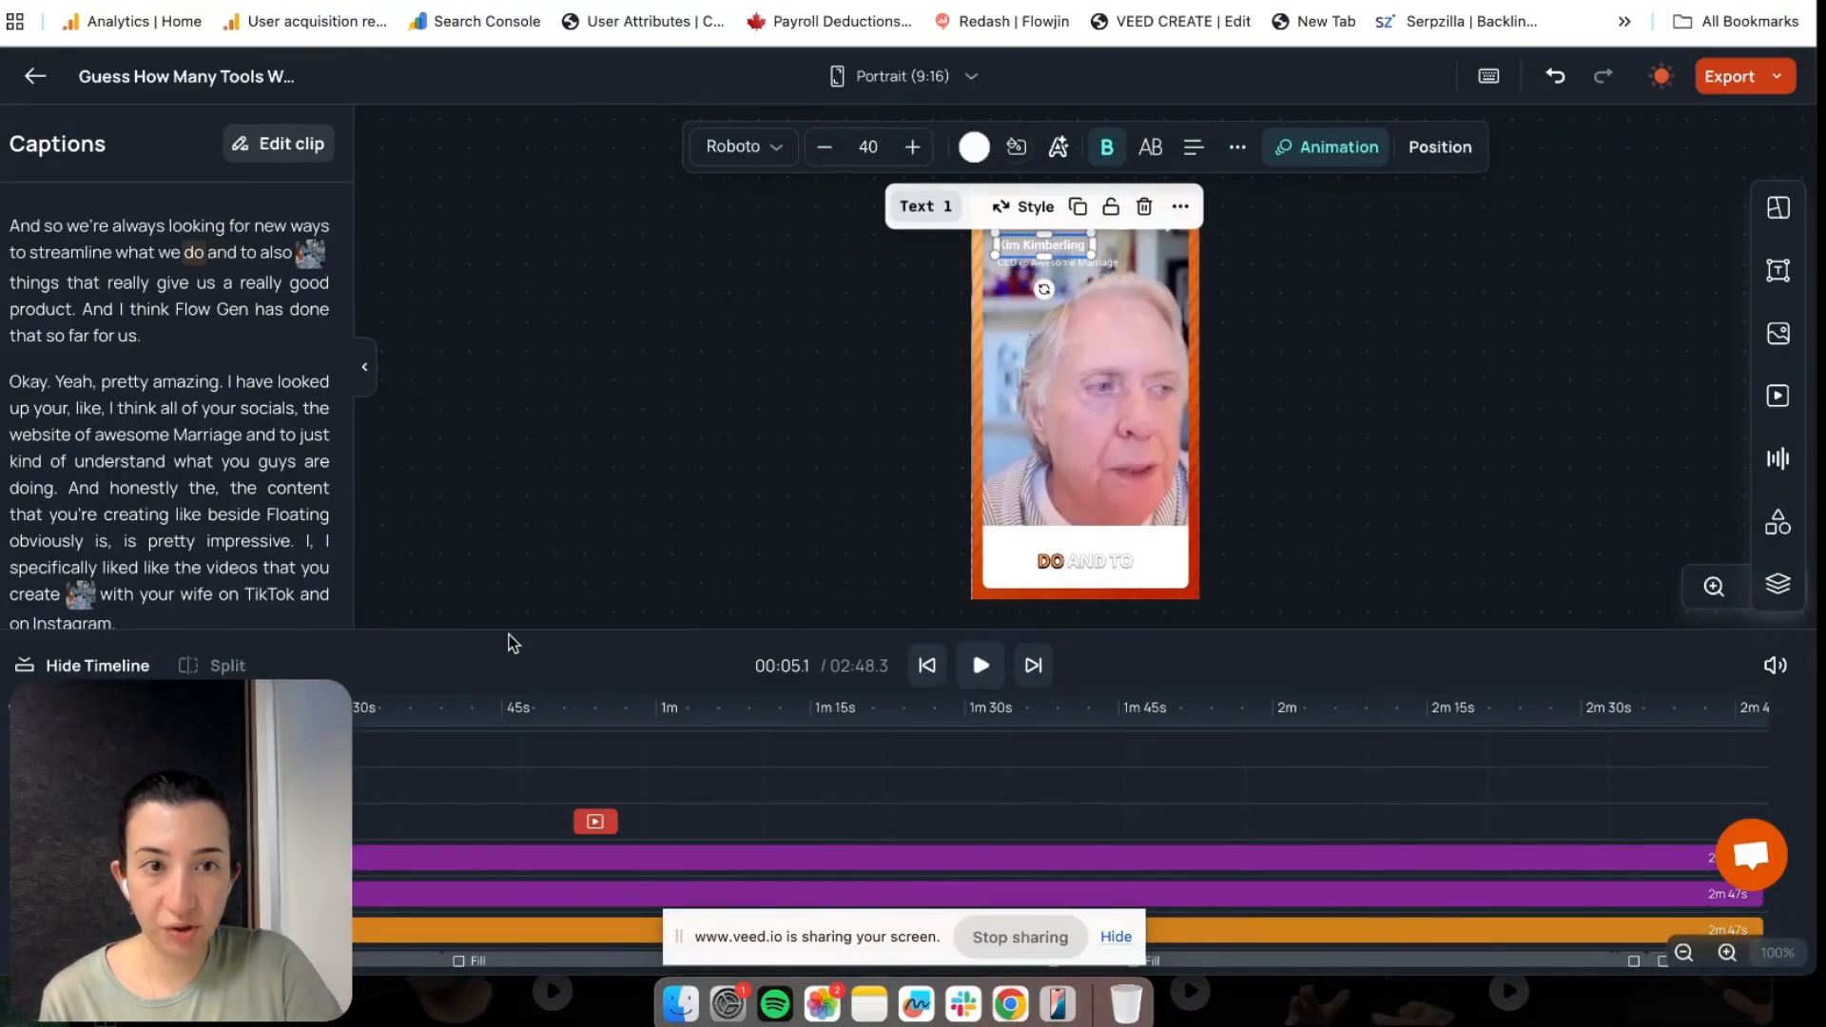
left_click(1339, 145)
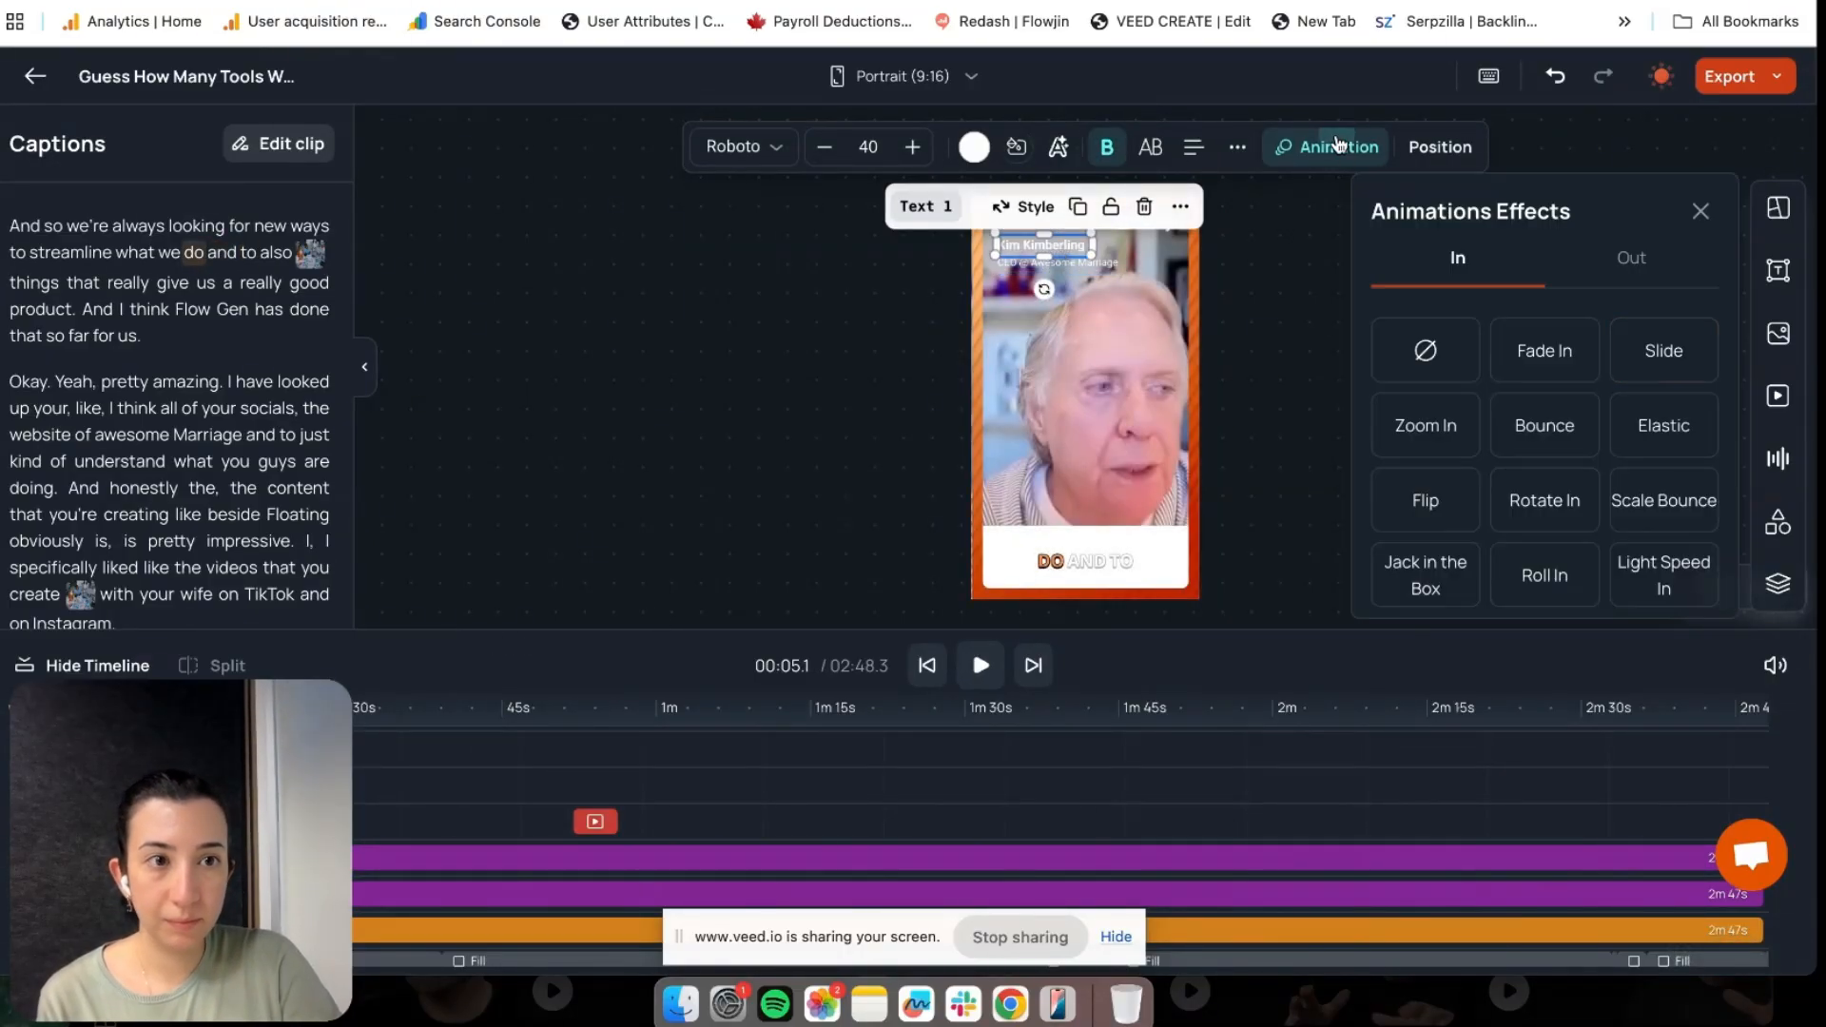
left_click(1632, 256)
left_click(1569, 349)
left_click(1280, 362)
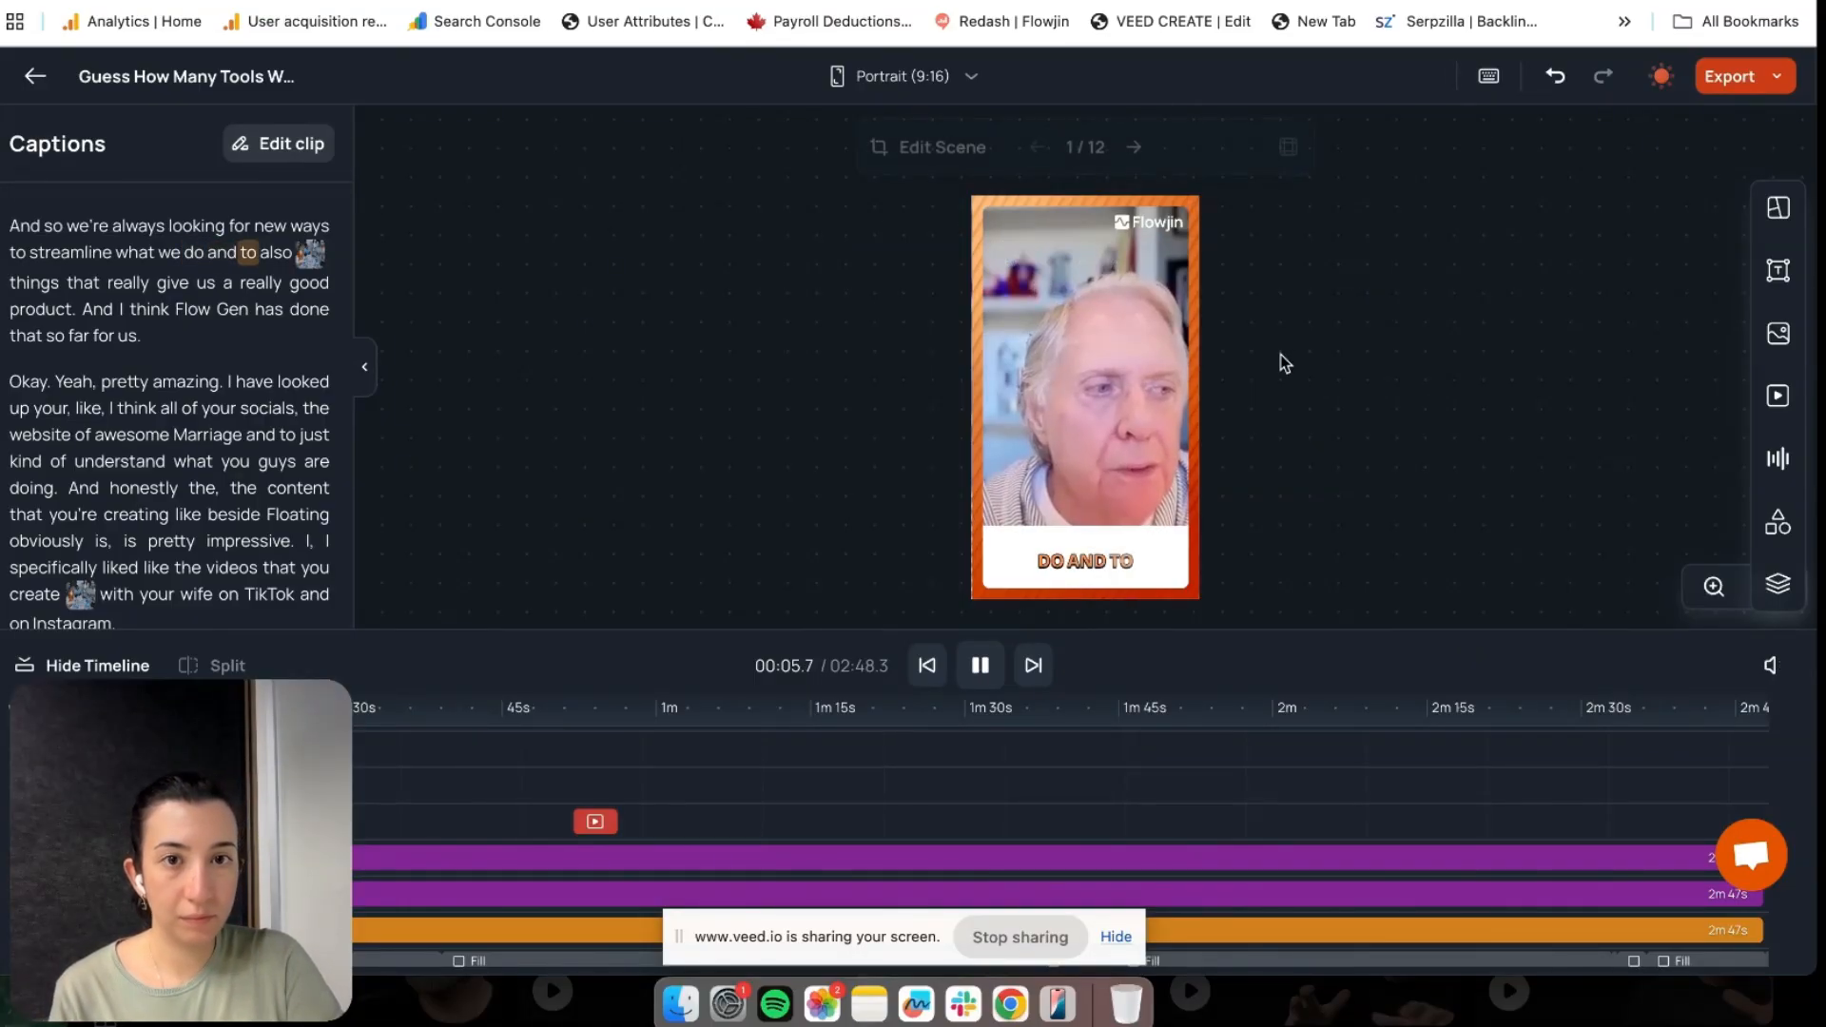
left_click(83, 709)
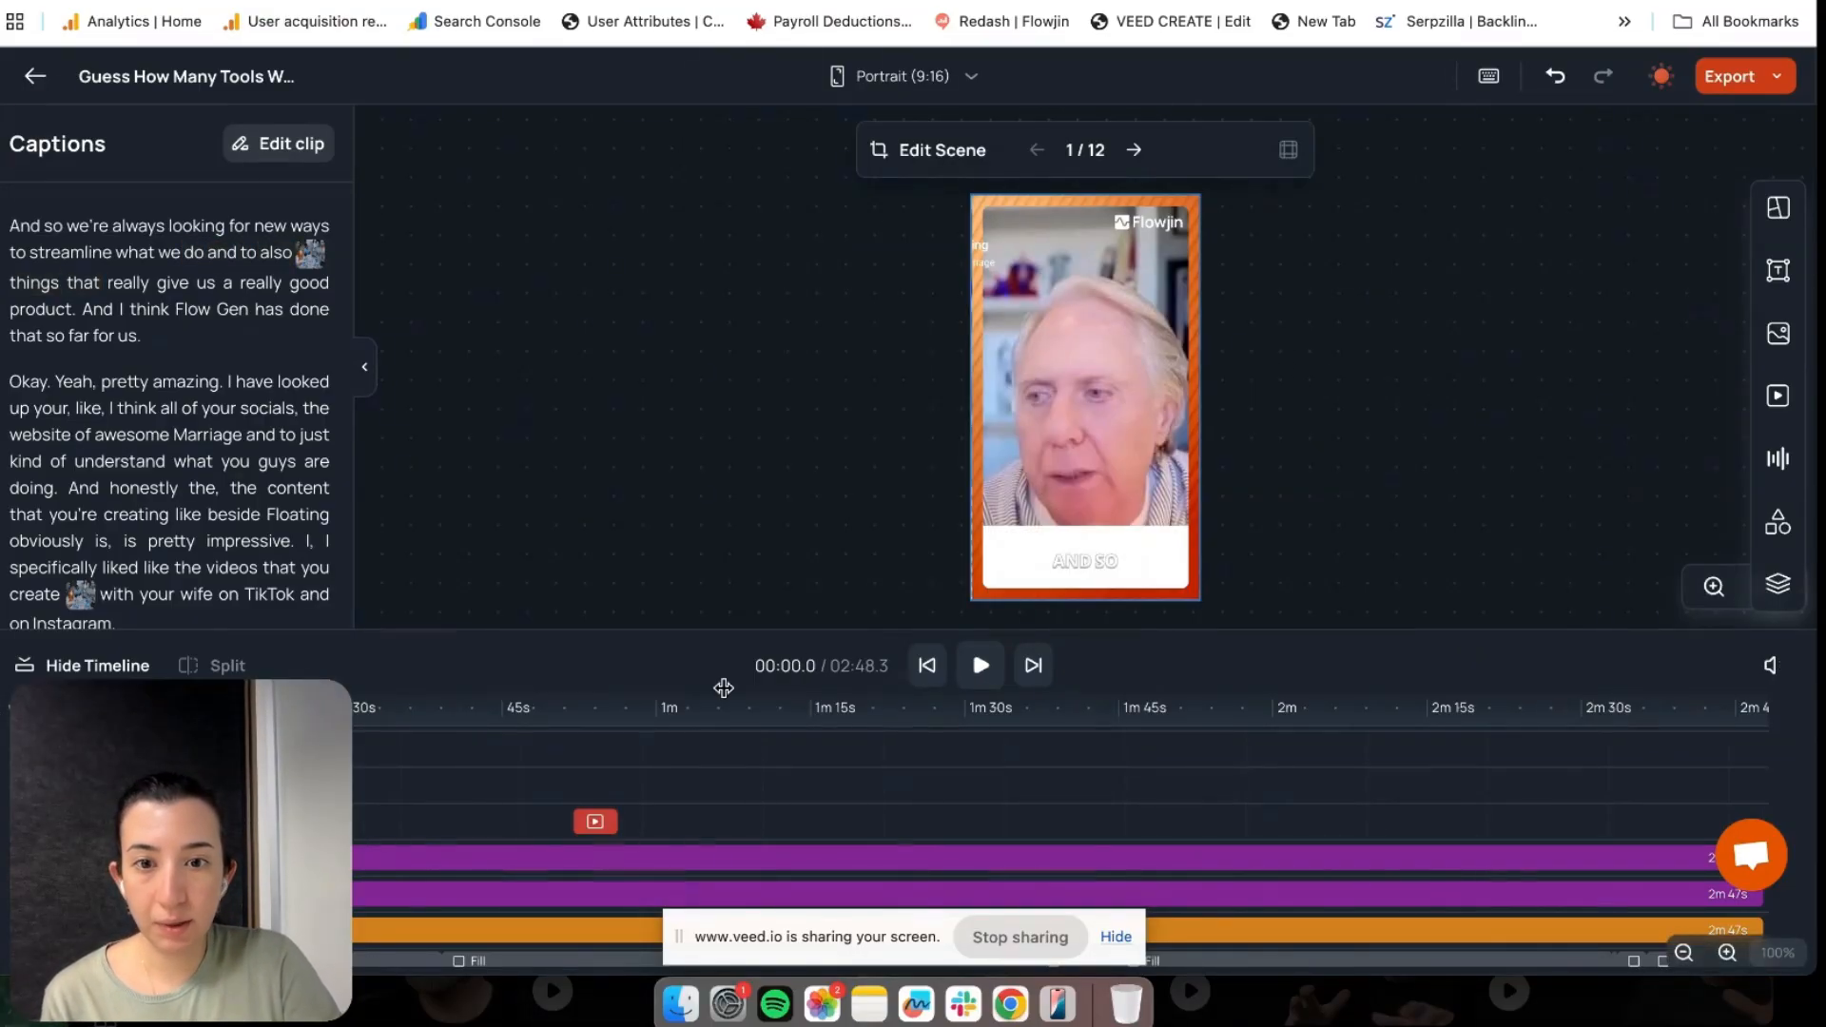
left_click(980, 665)
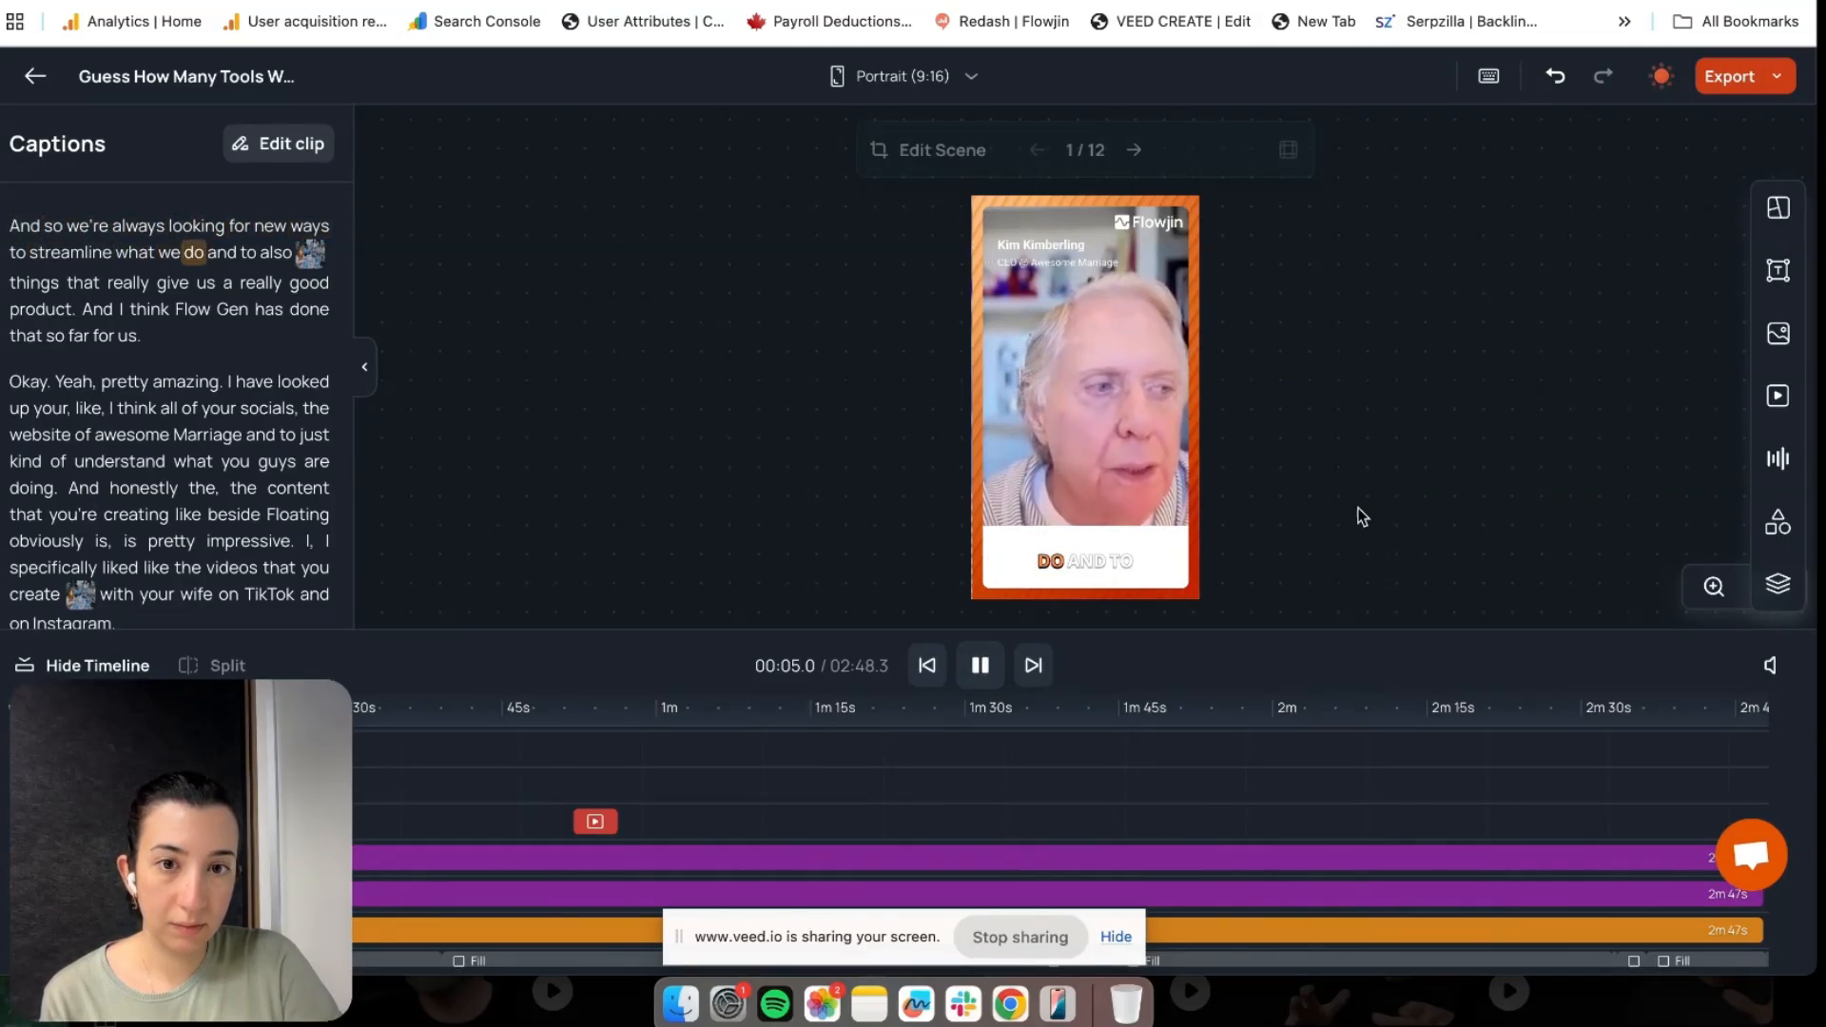
Pause playback and select the question headline at the top of the clip
left_click(981, 665)
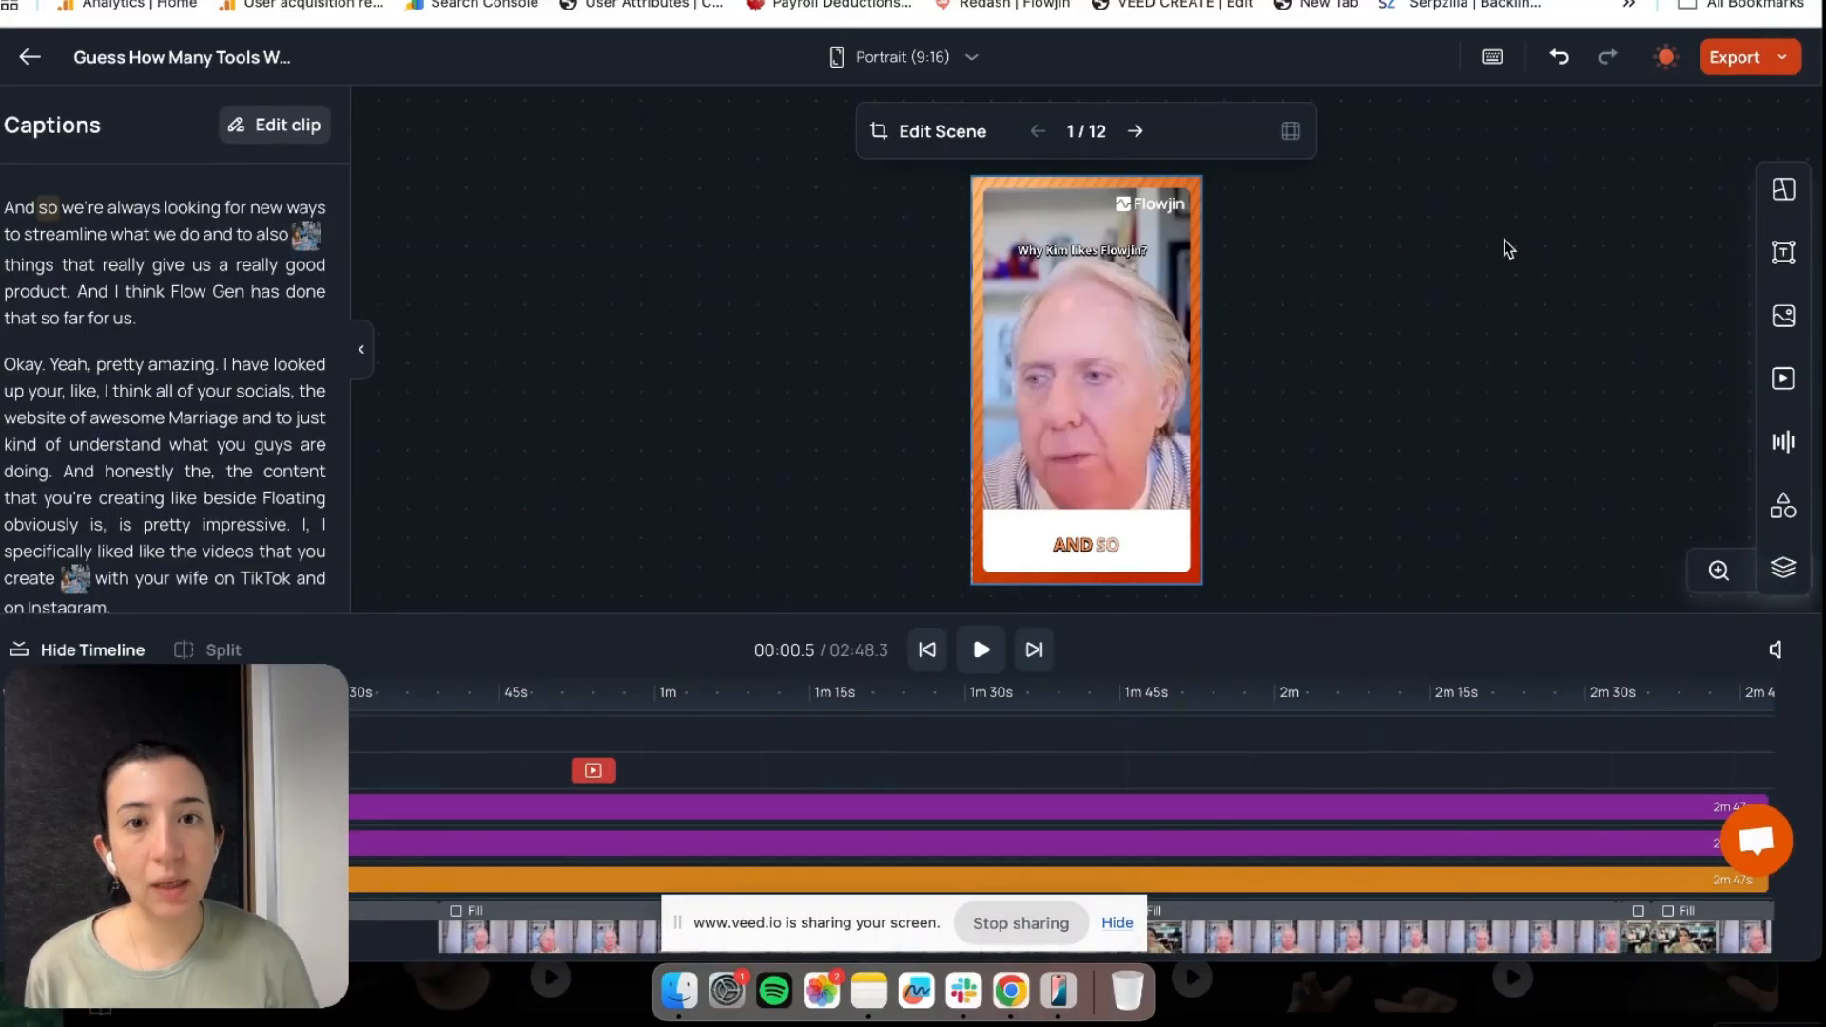
left_click(1089, 254)
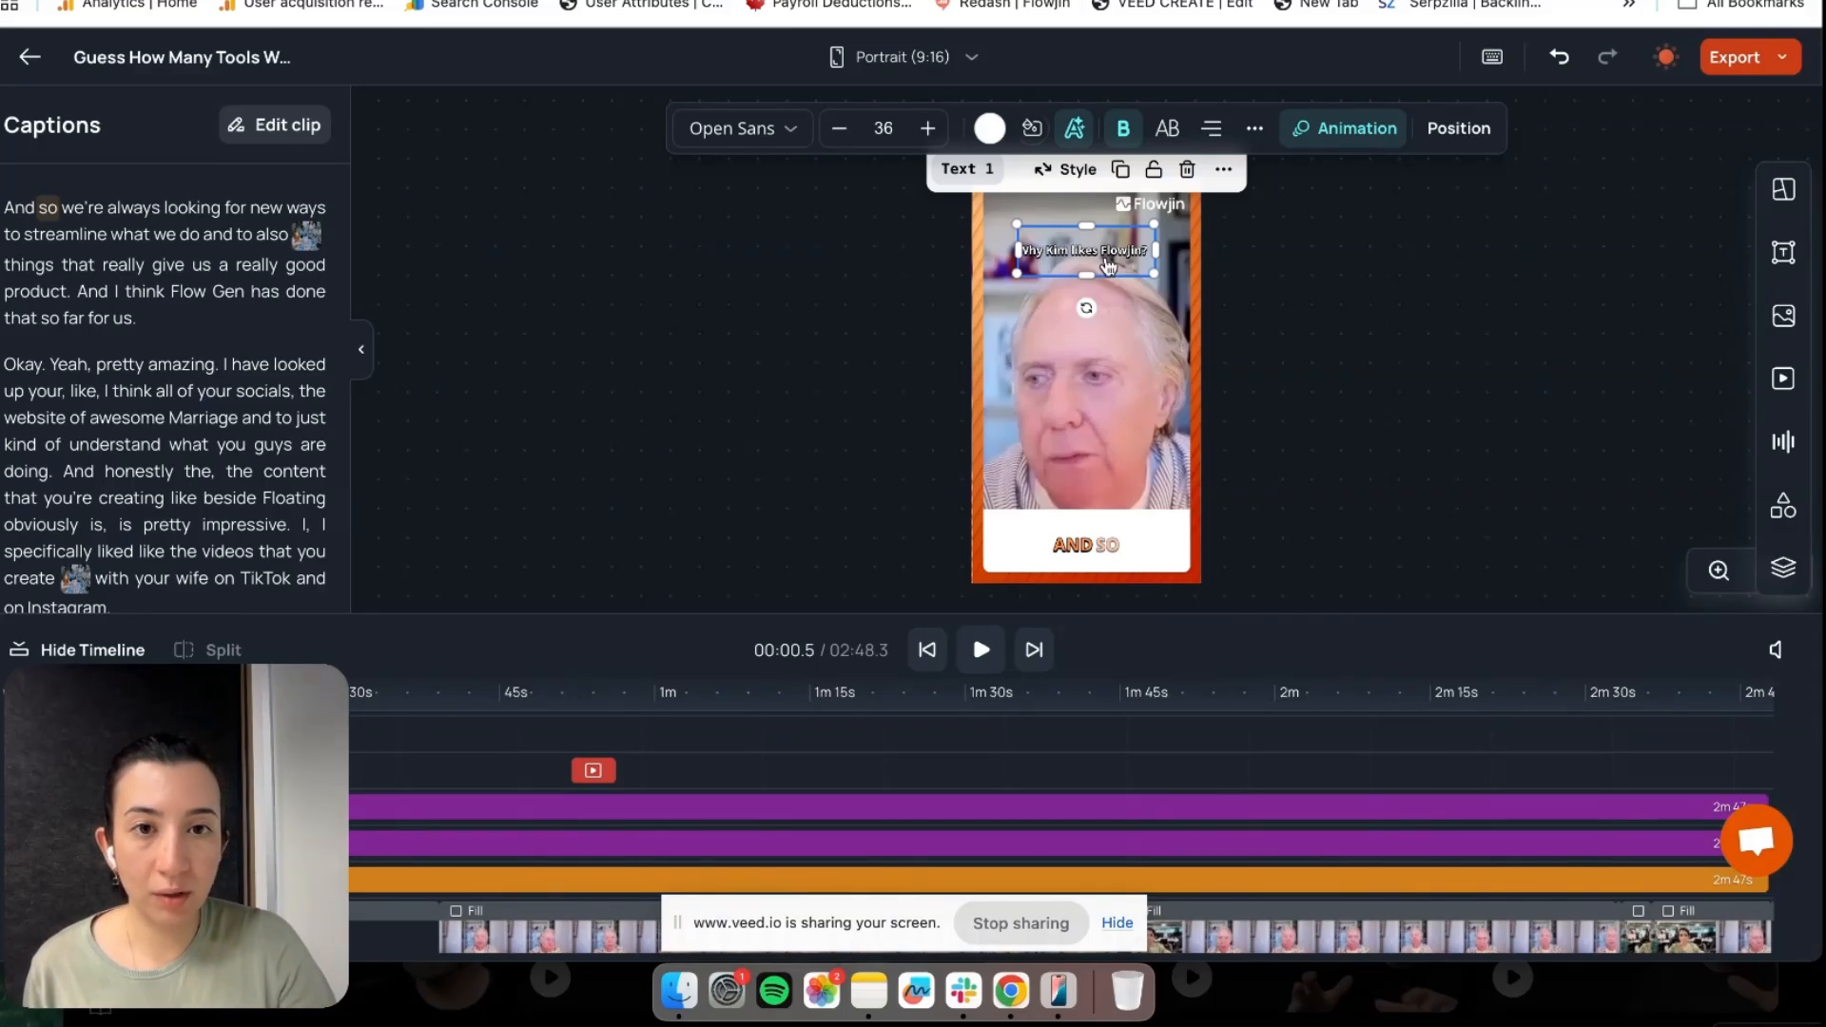
Save the question headline's styling as a text preset and view it under My Presets
left_click(1224, 171)
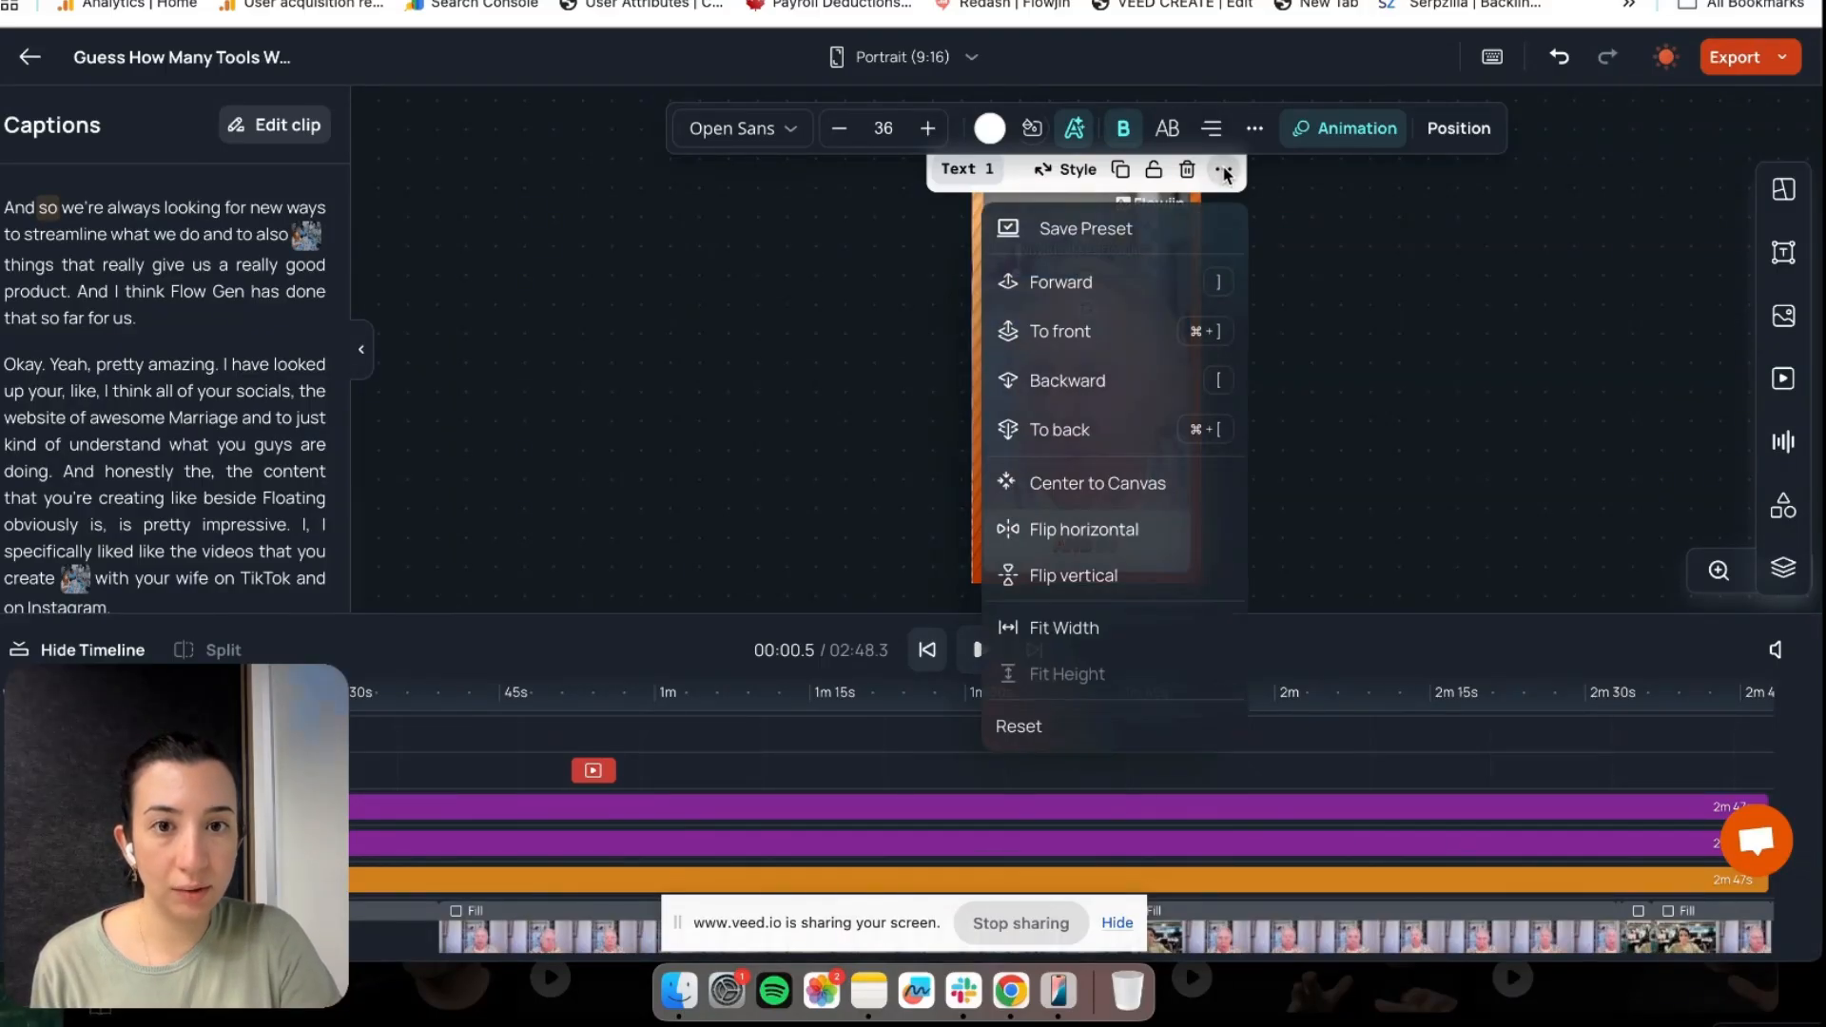
left_click(1082, 233)
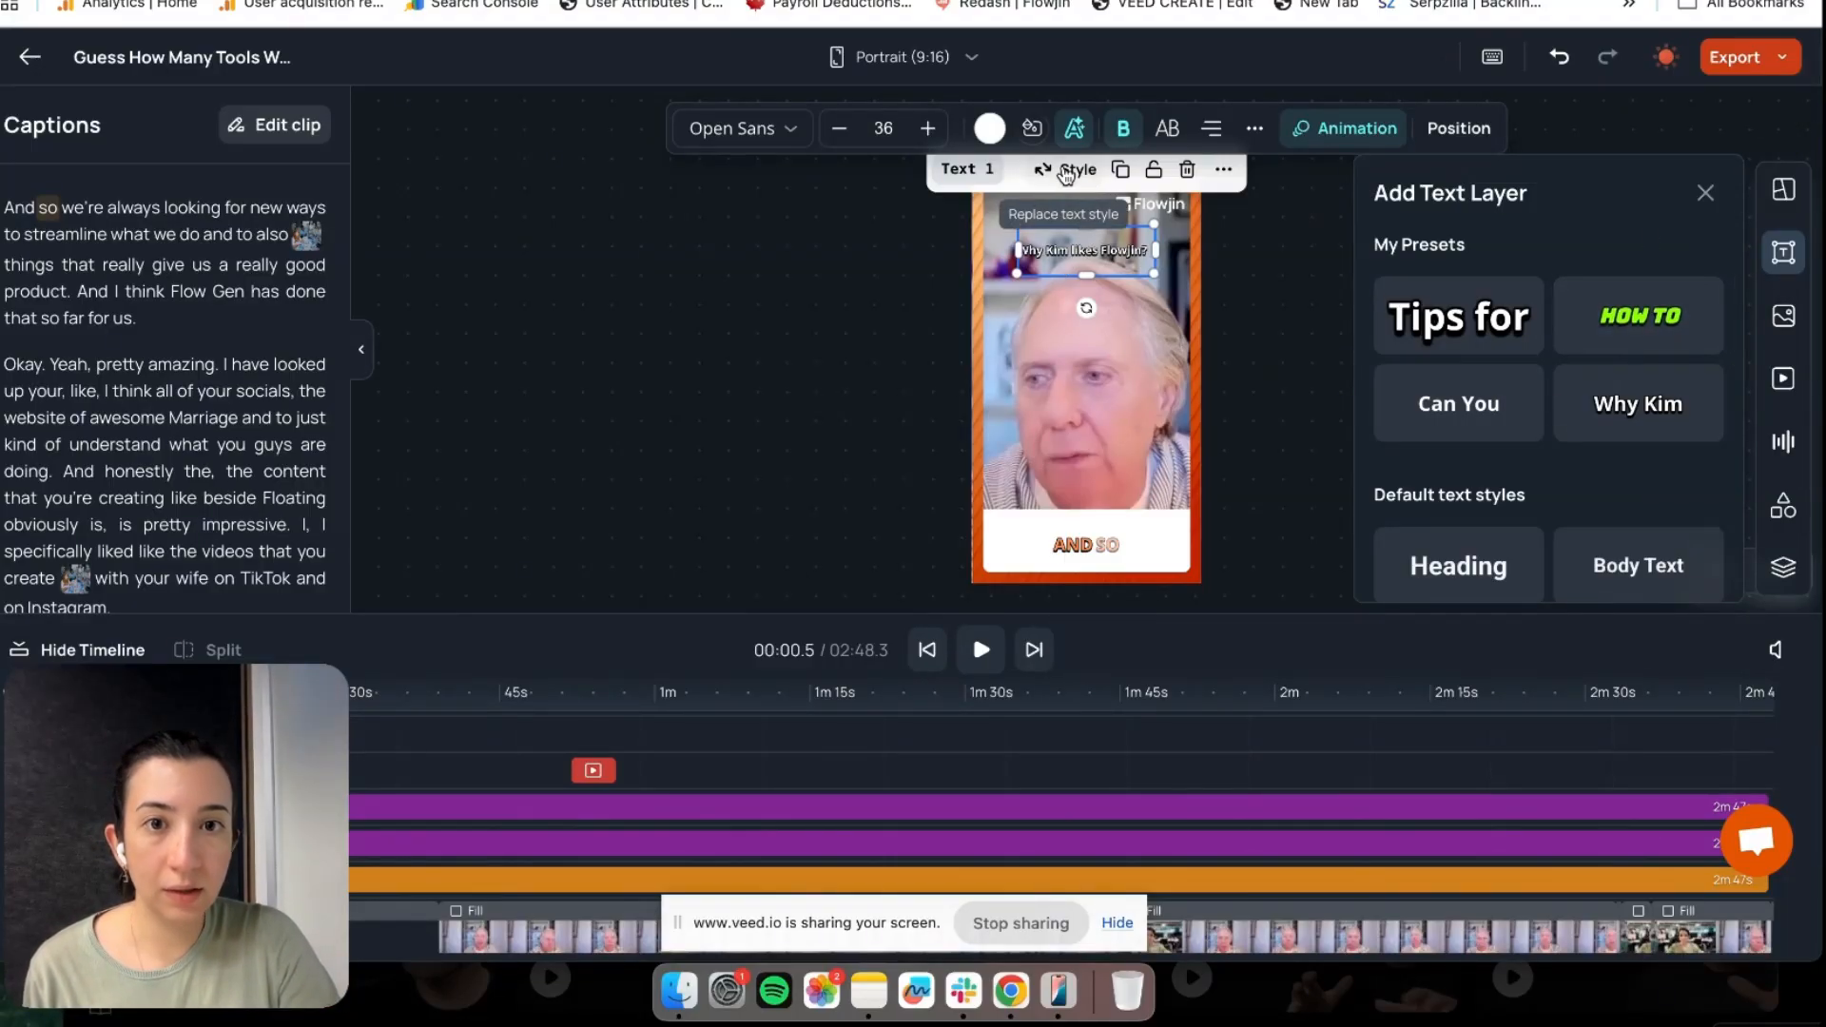
left_click(1057, 176)
left_click(1054, 175)
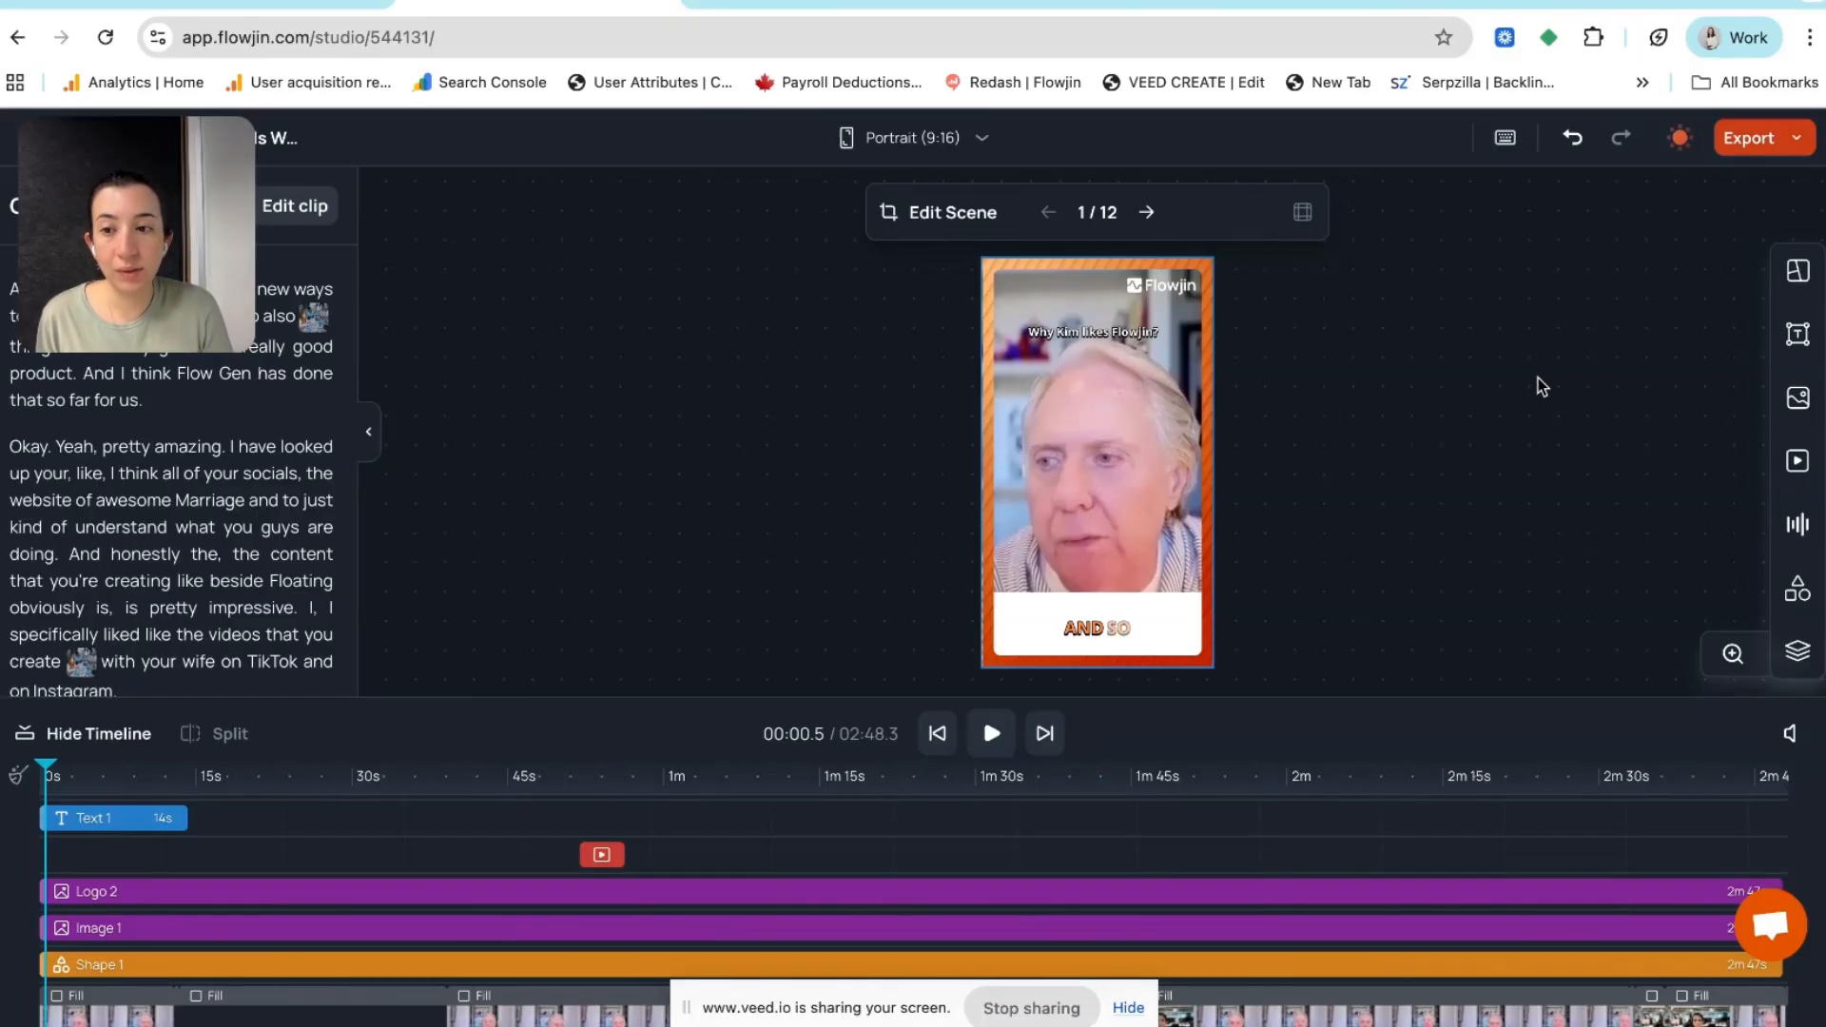
left_click(84, 766)
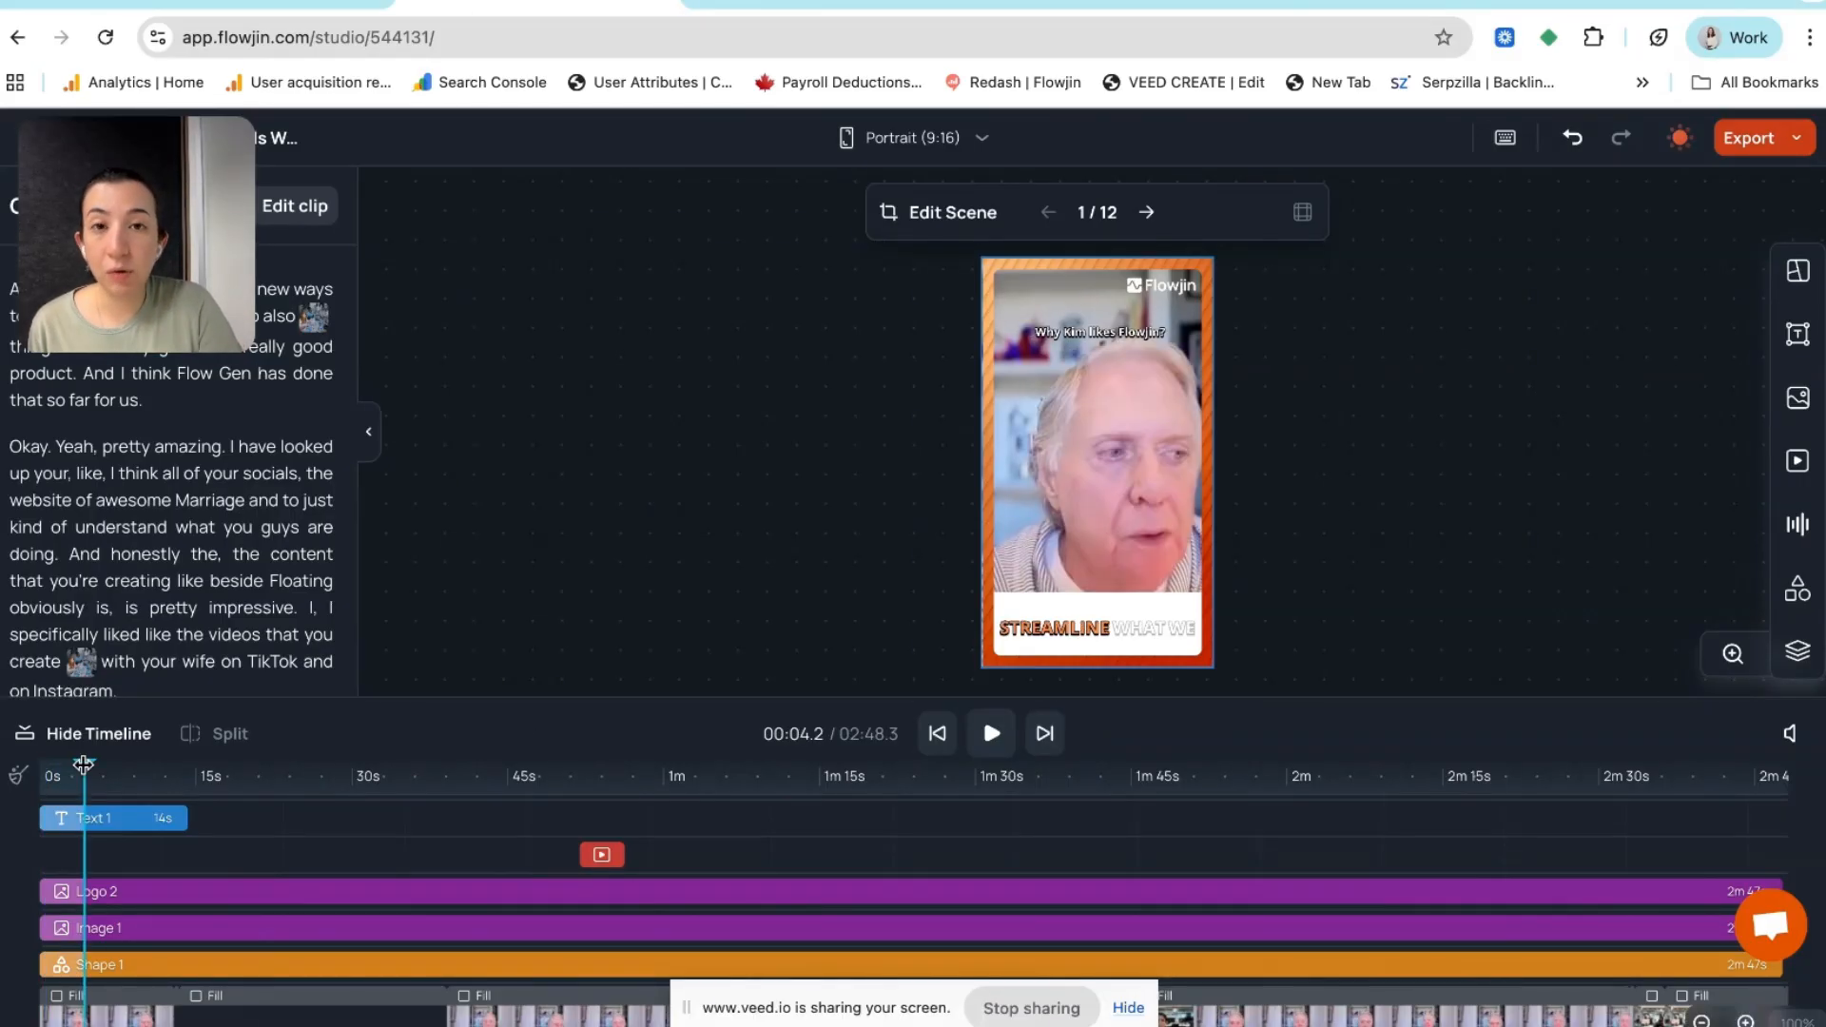
left_click(110, 820)
left_click(126, 893)
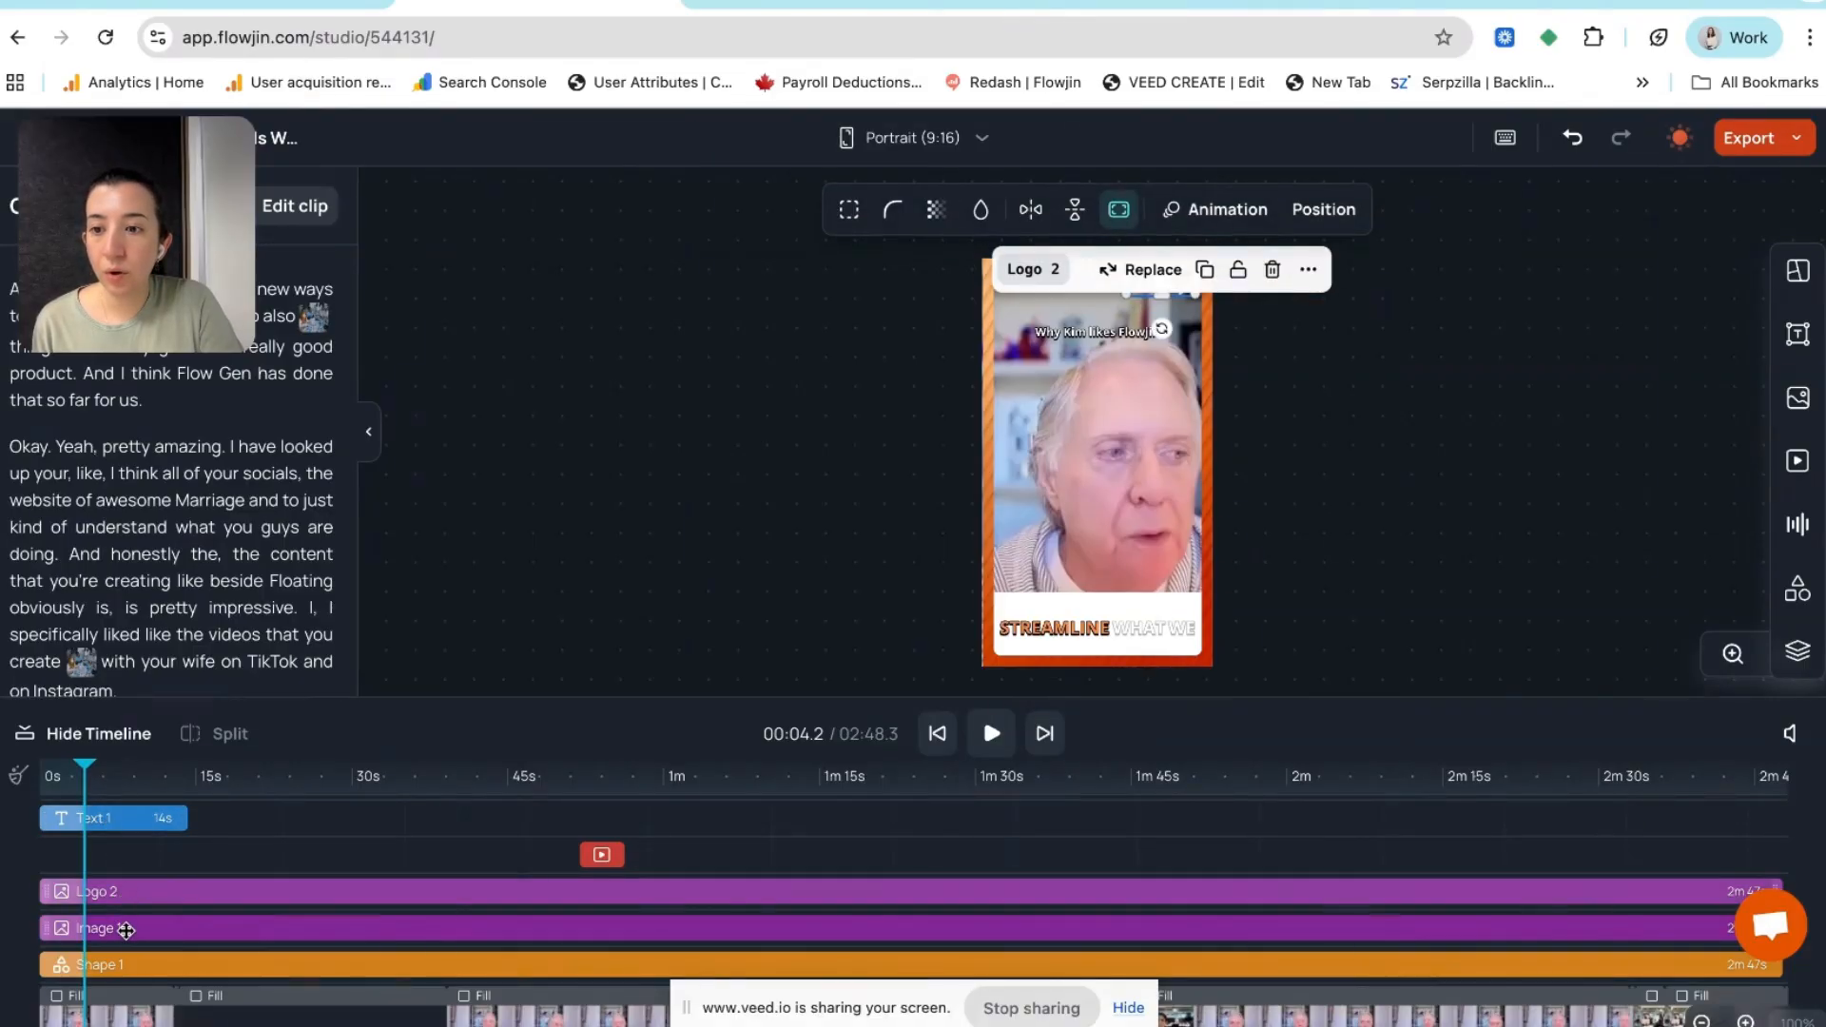
left_click(122, 928)
scroll(121, 927, "down", 1)
left_click(117, 933)
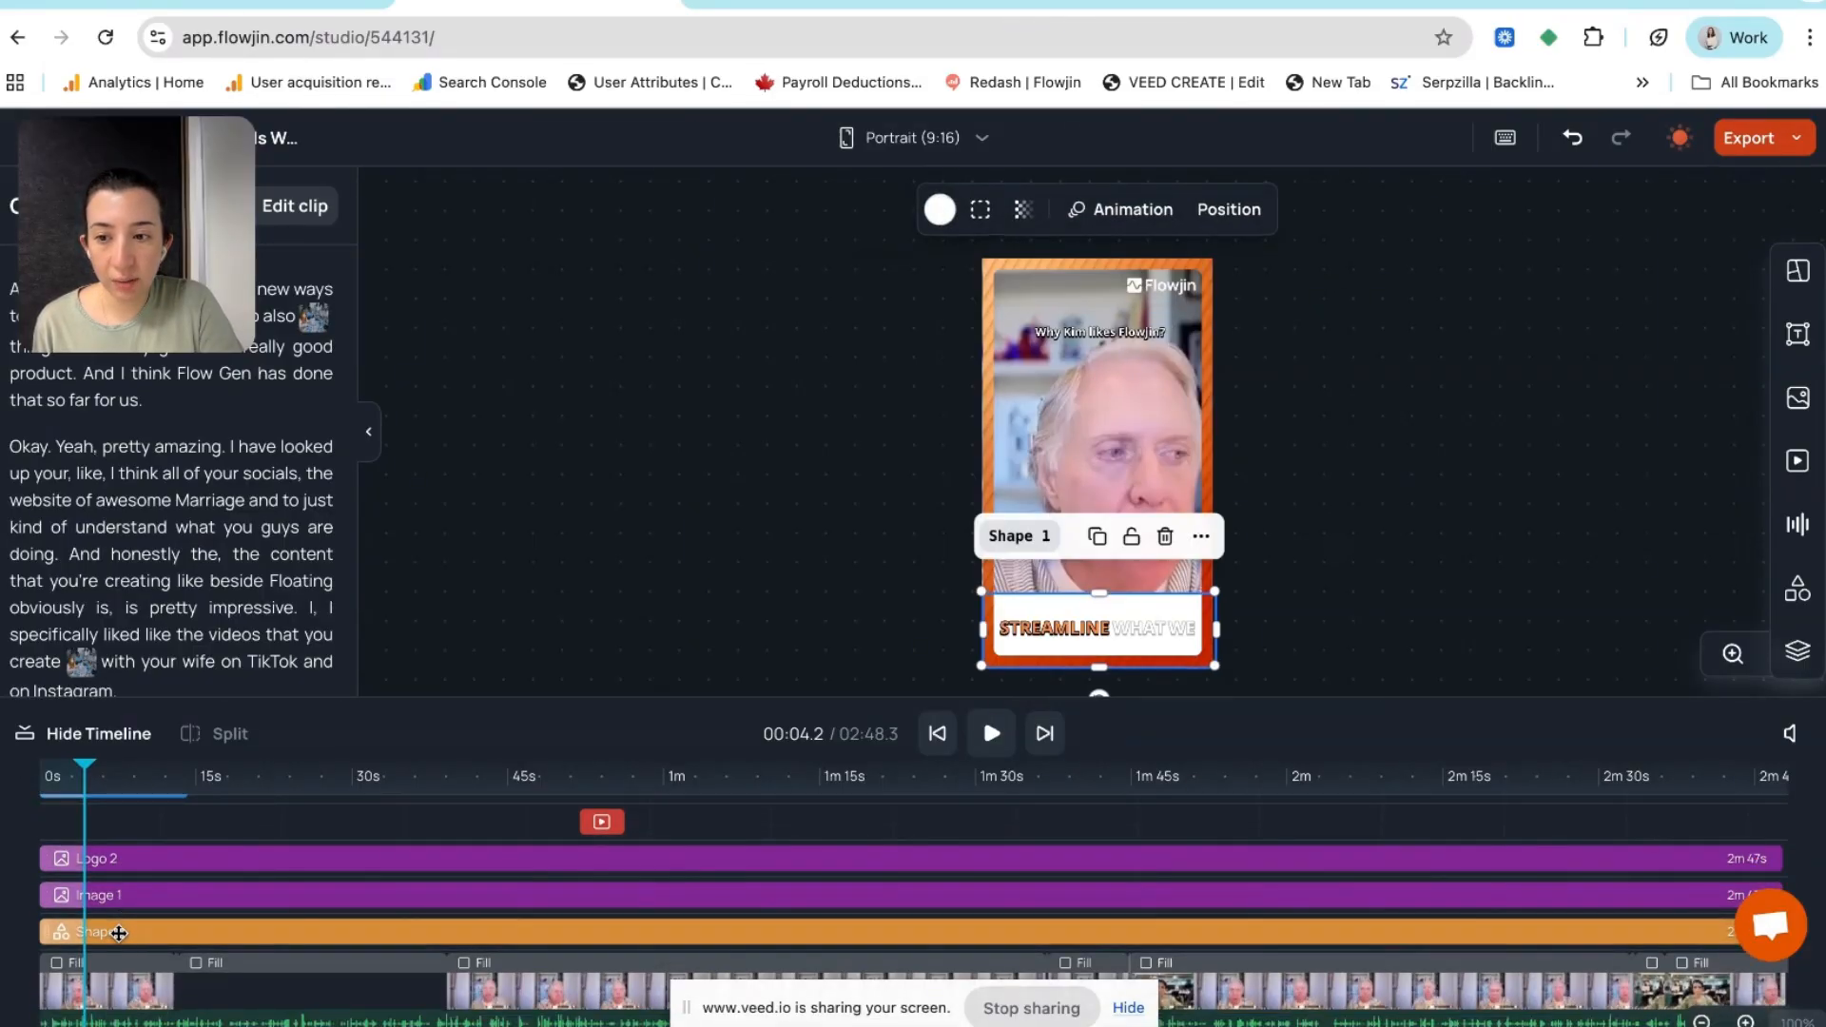
scroll(100, 856, "up", 2)
mouse_move(84, 765)
left_mouse_down()
mouse_move(122, 770)
mouse_move(72, 771)
left_mouse_up()
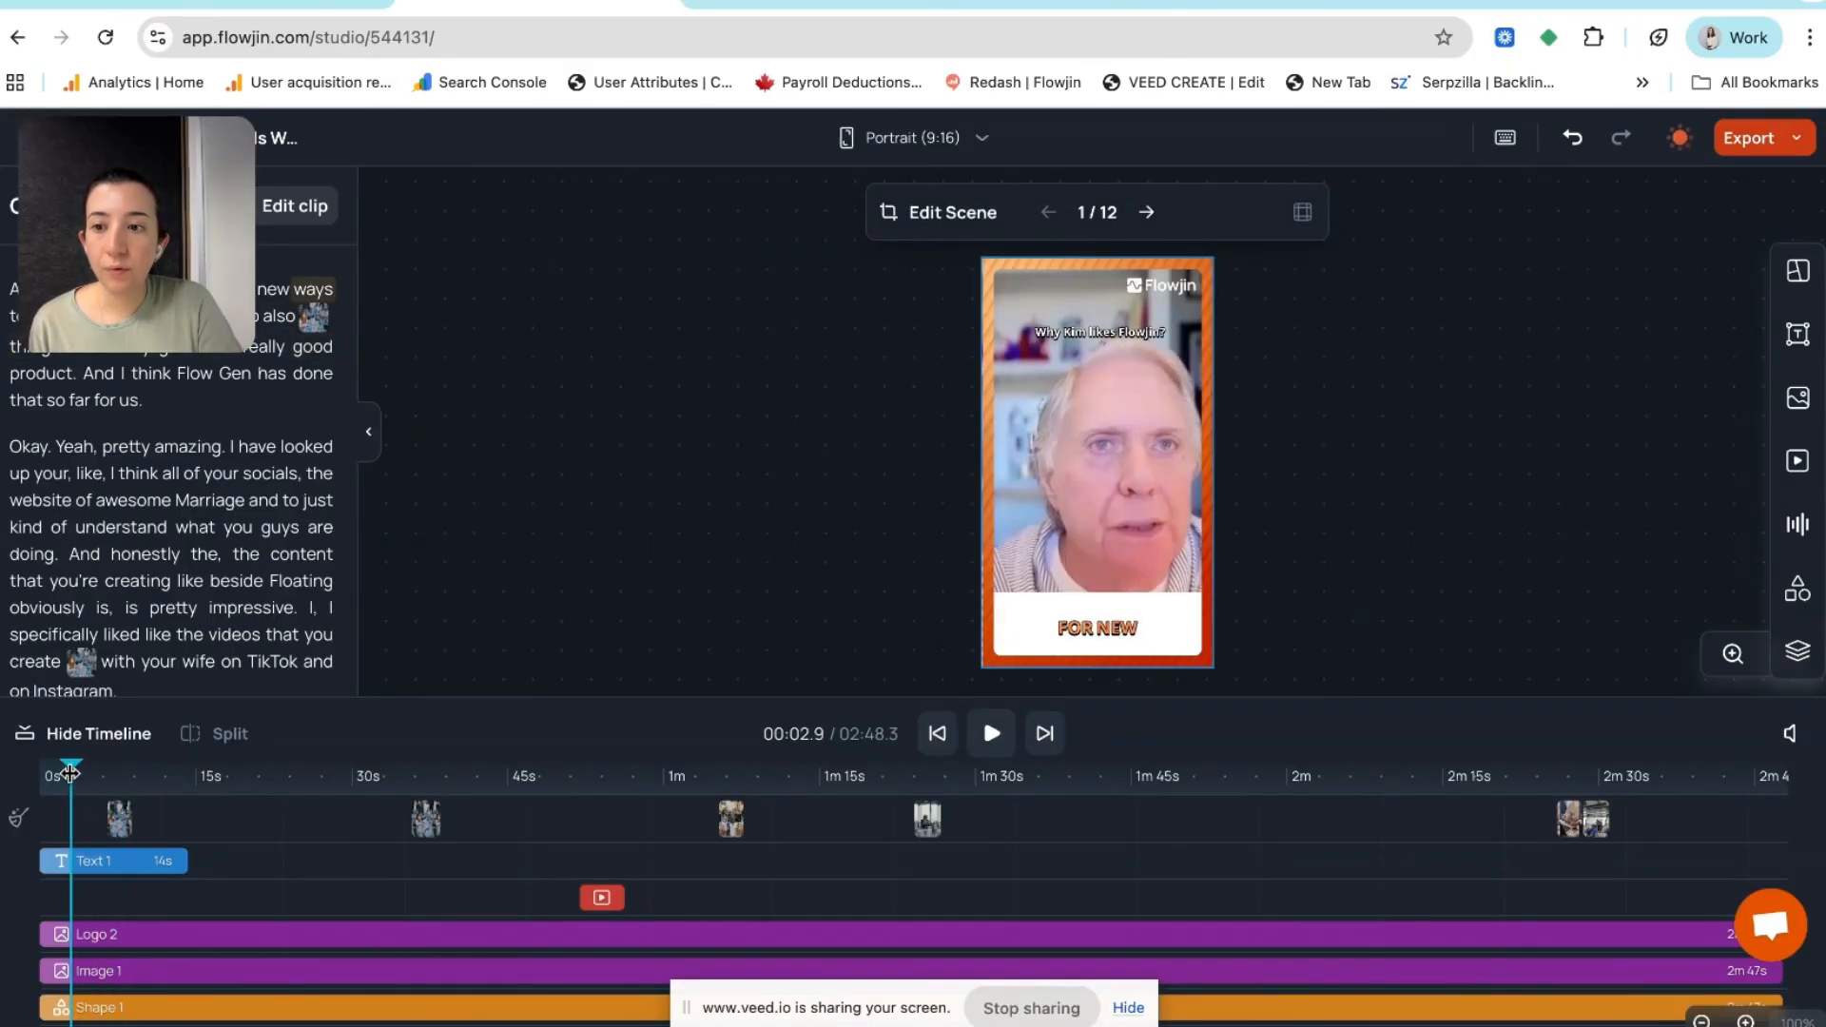
left_click(125, 860)
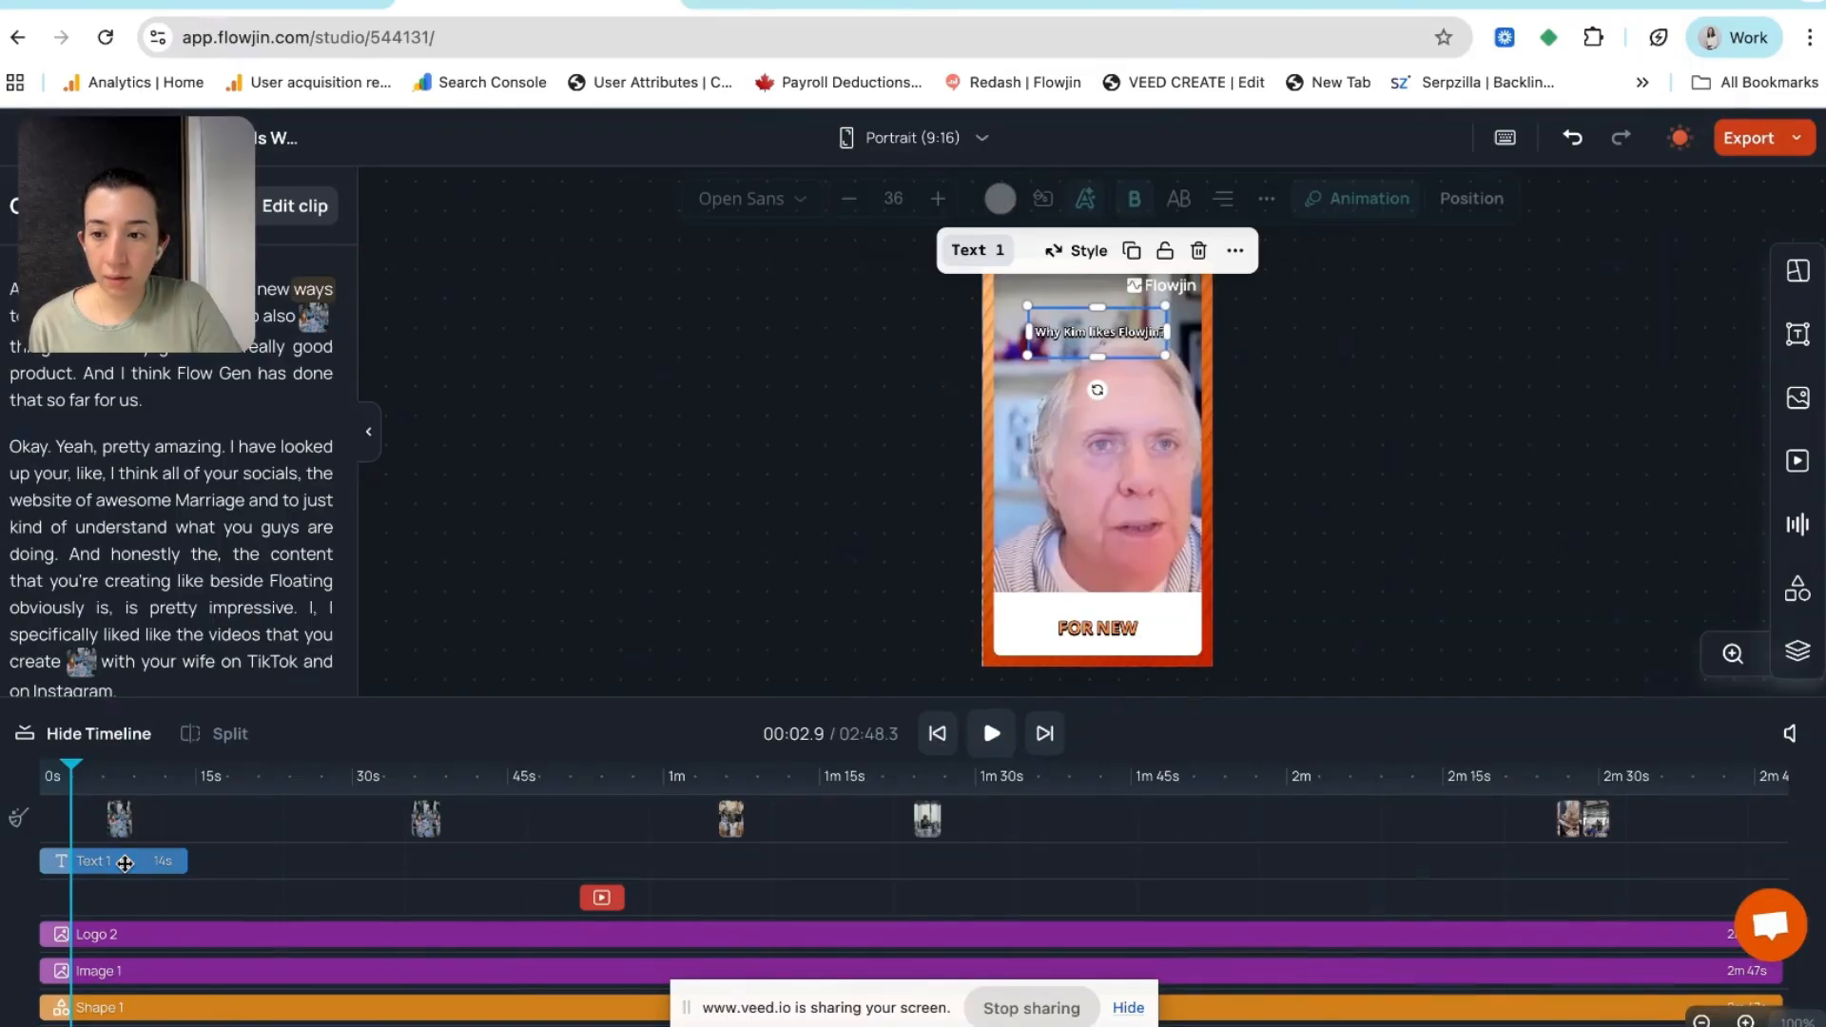
Add a Fade Out exit animation to the Text 1 question headline
left_click(1369, 211)
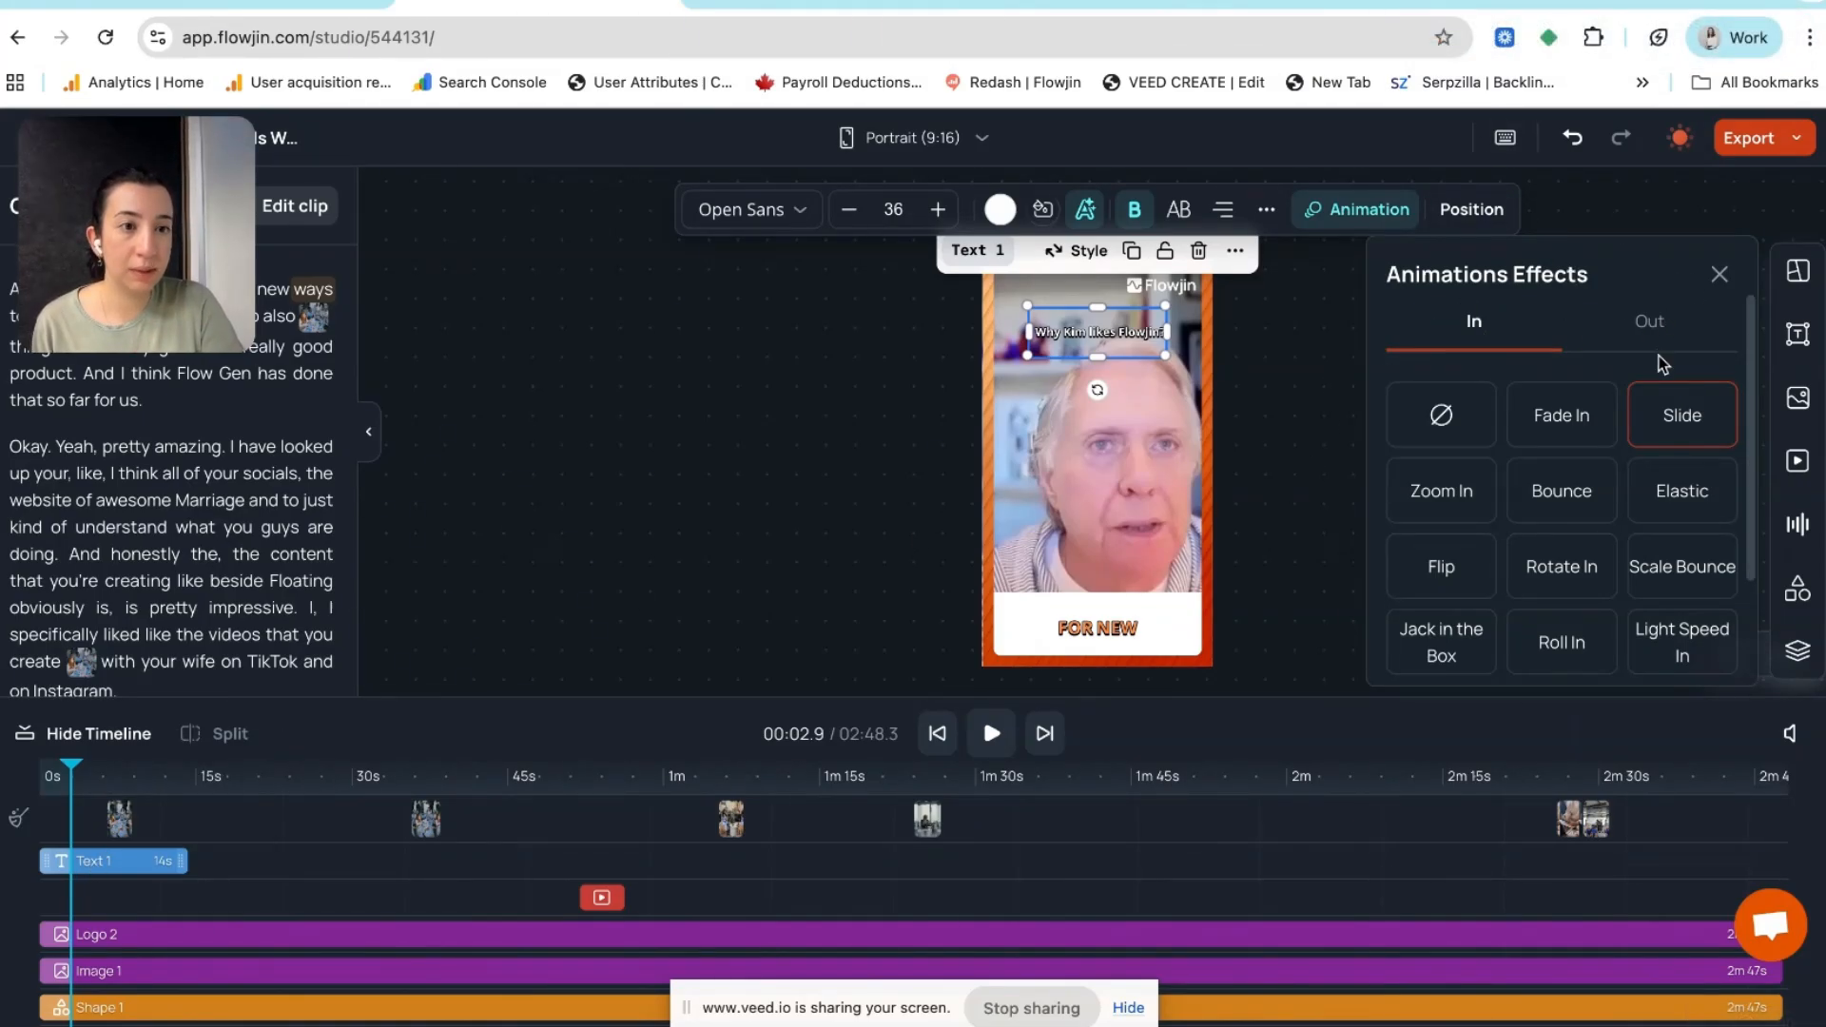
left_click(1662, 323)
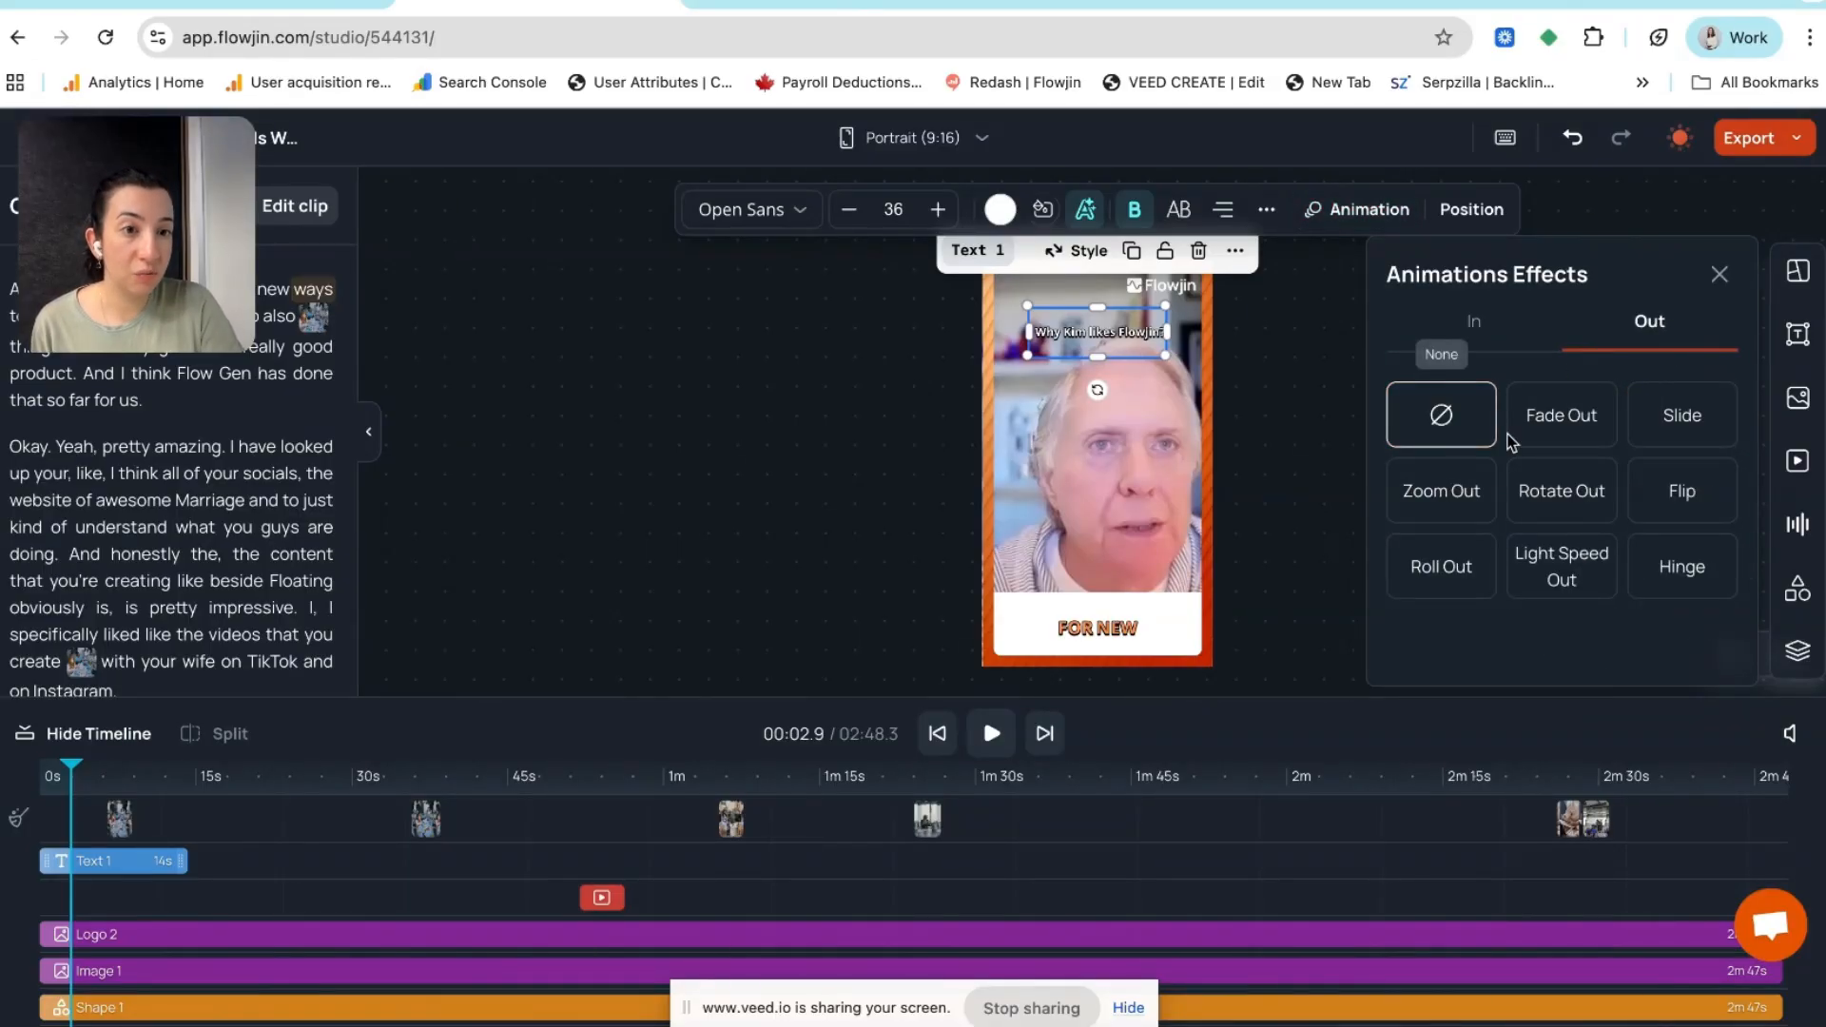
left_click(1558, 425)
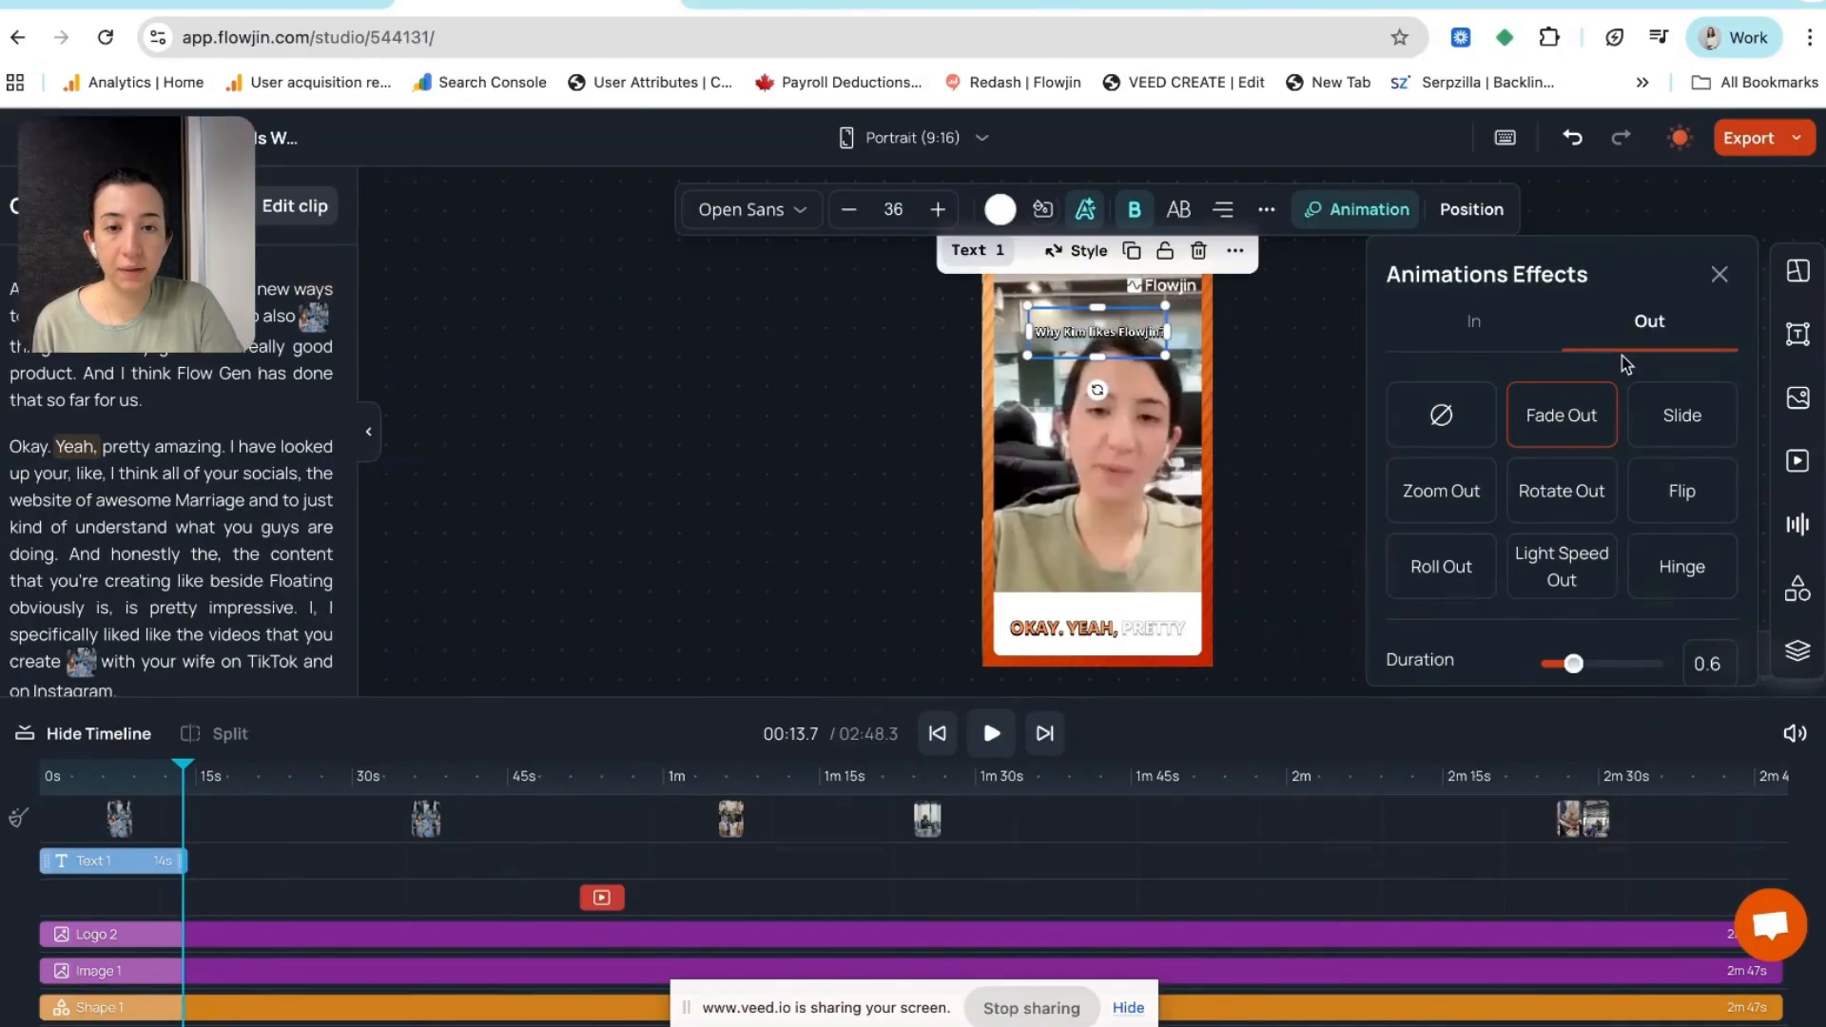
left_click(1317, 504)
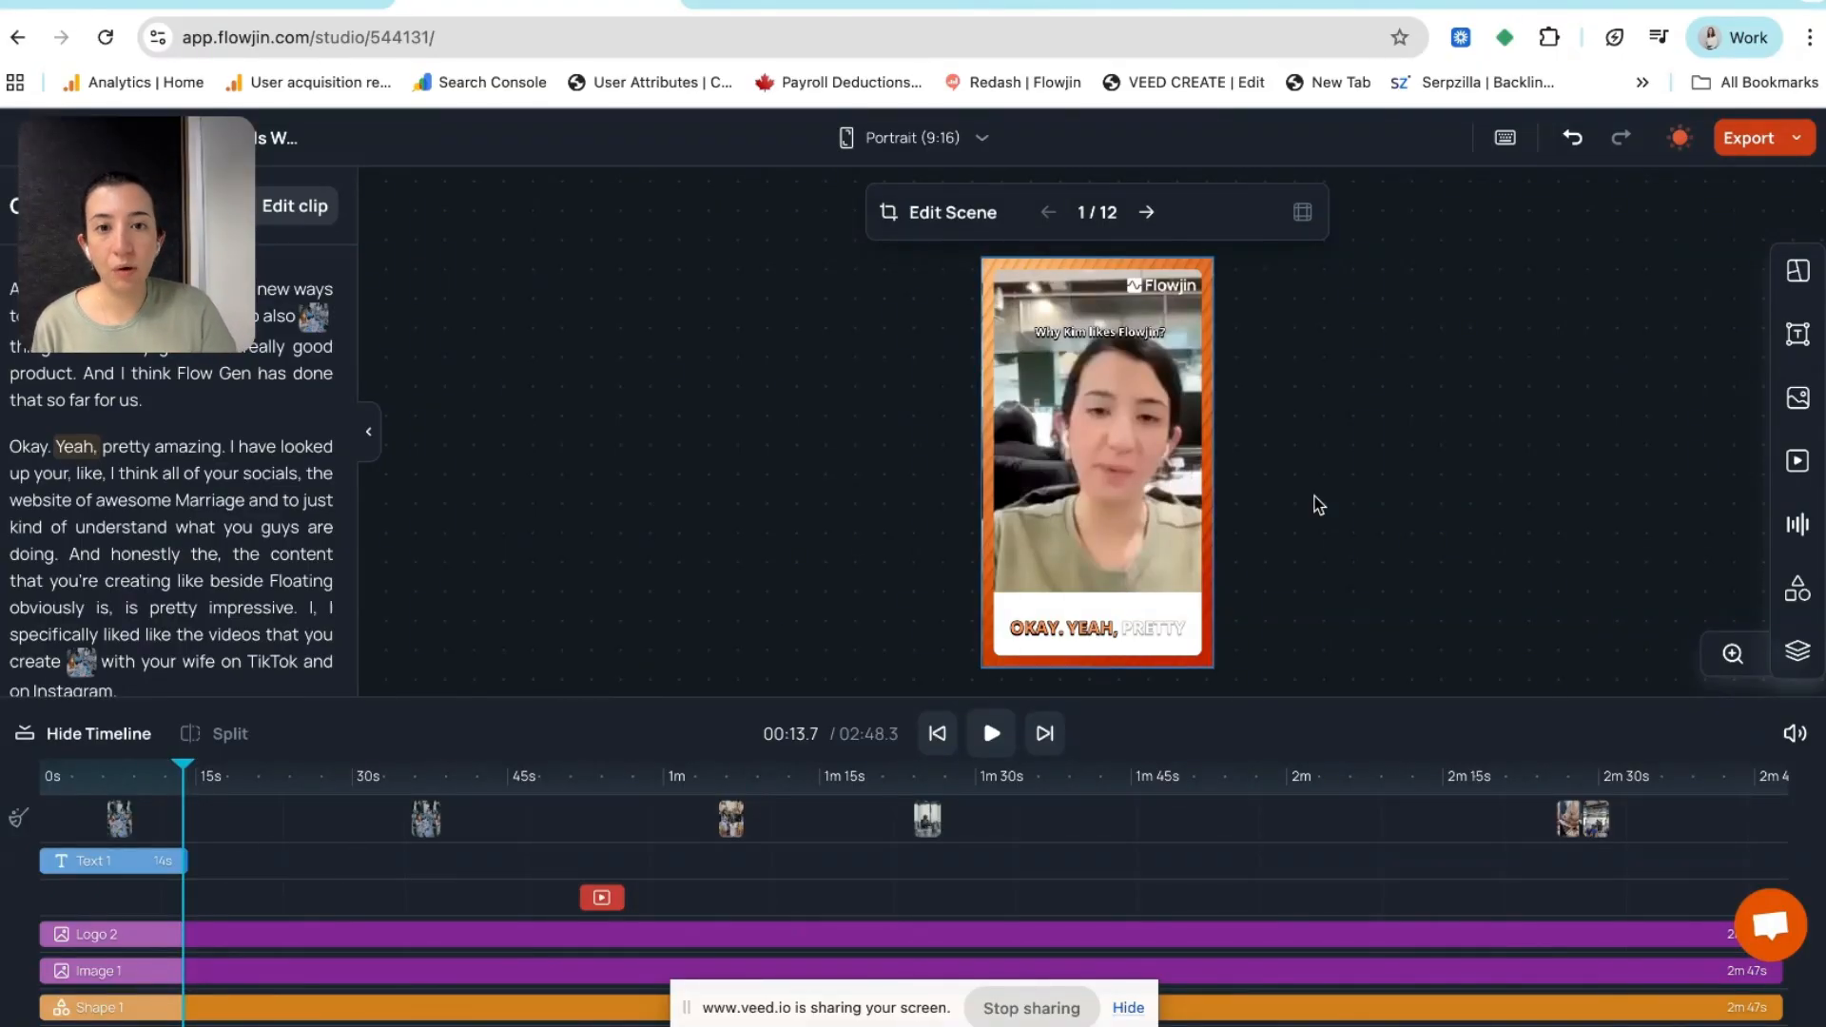
Switch the Logo 2 layer's entrance animation from Fade In to Slide, duration 0.6
left_click(473, 946)
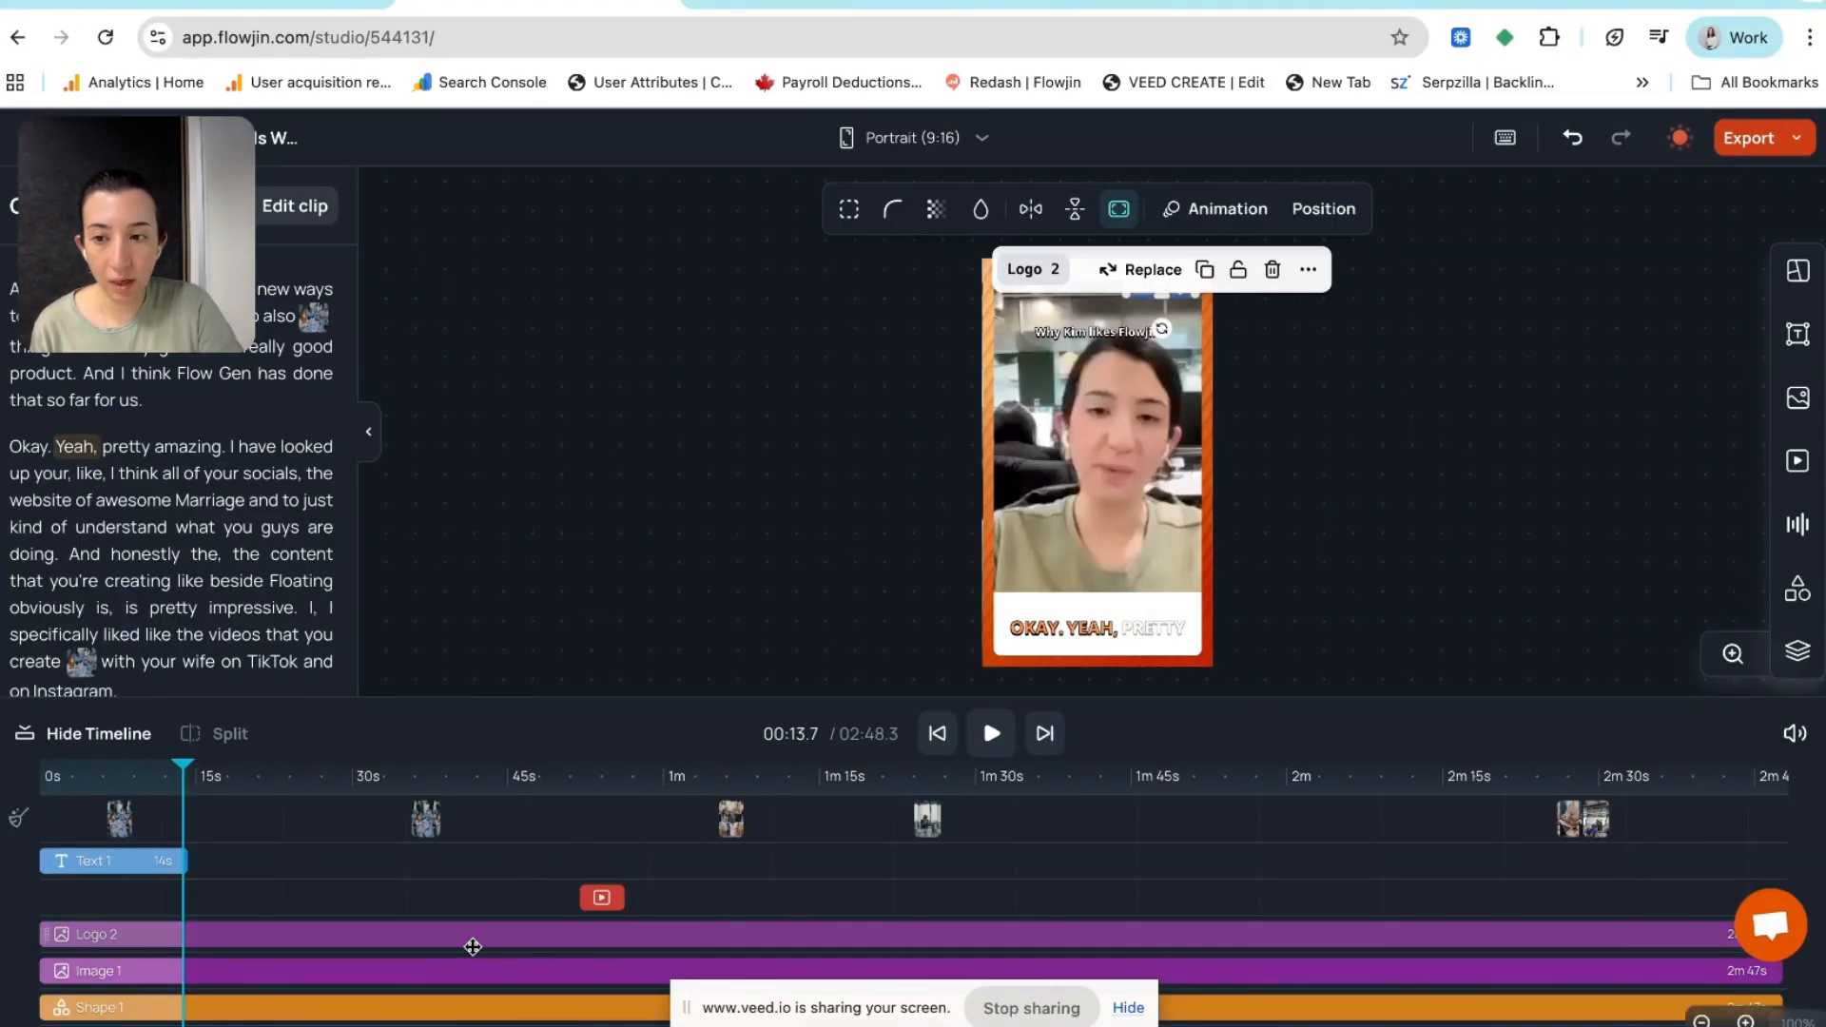
left_click(1234, 213)
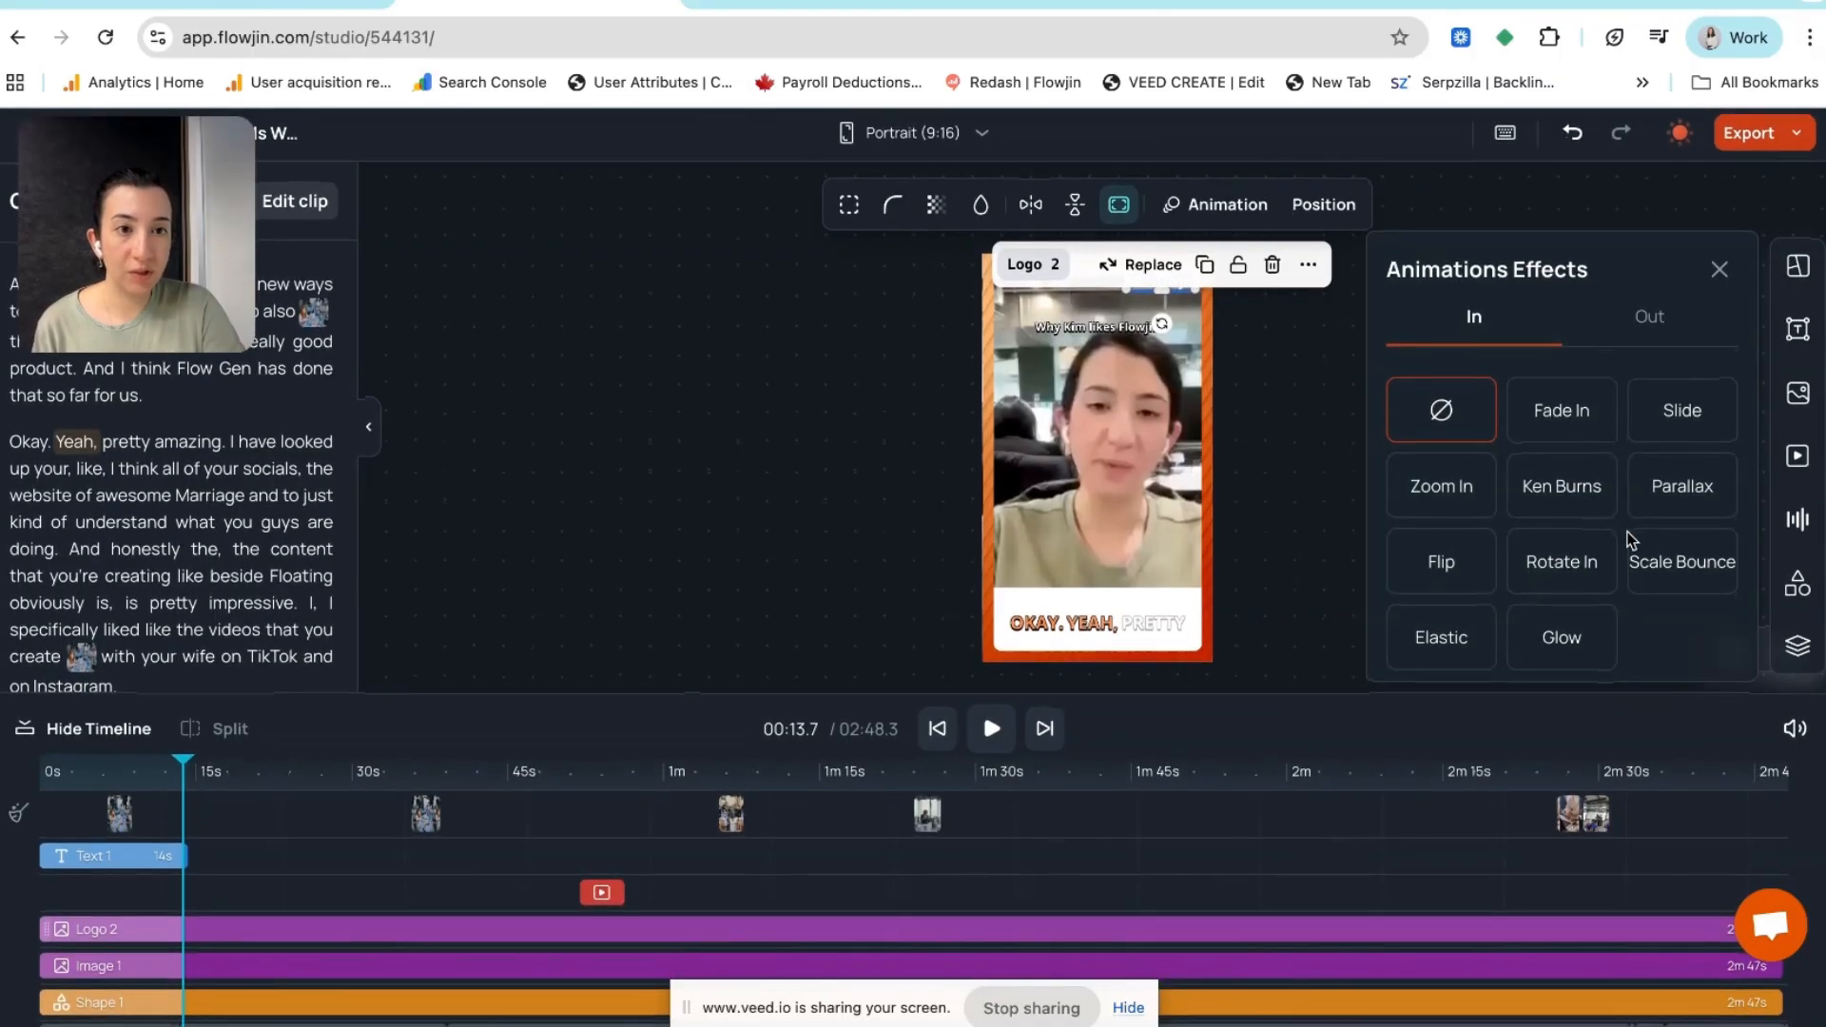
left_click(1584, 419)
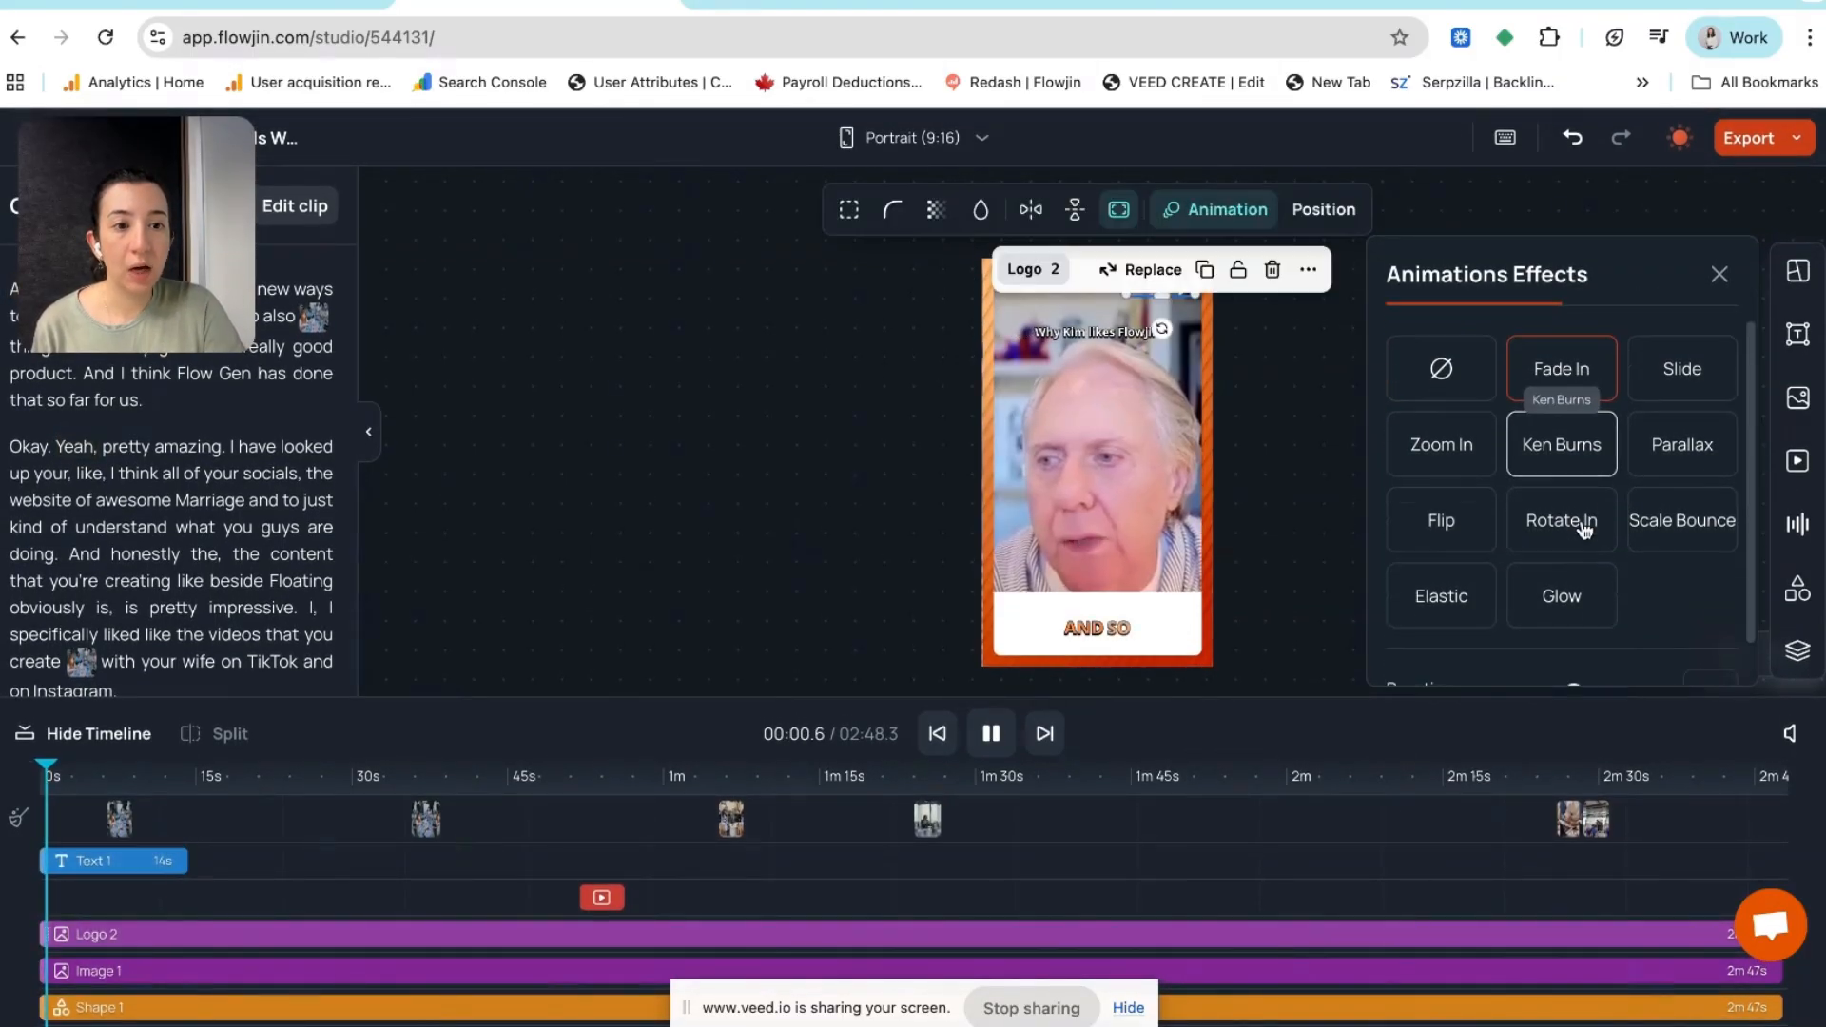
scroll(1582, 521, "down", 1)
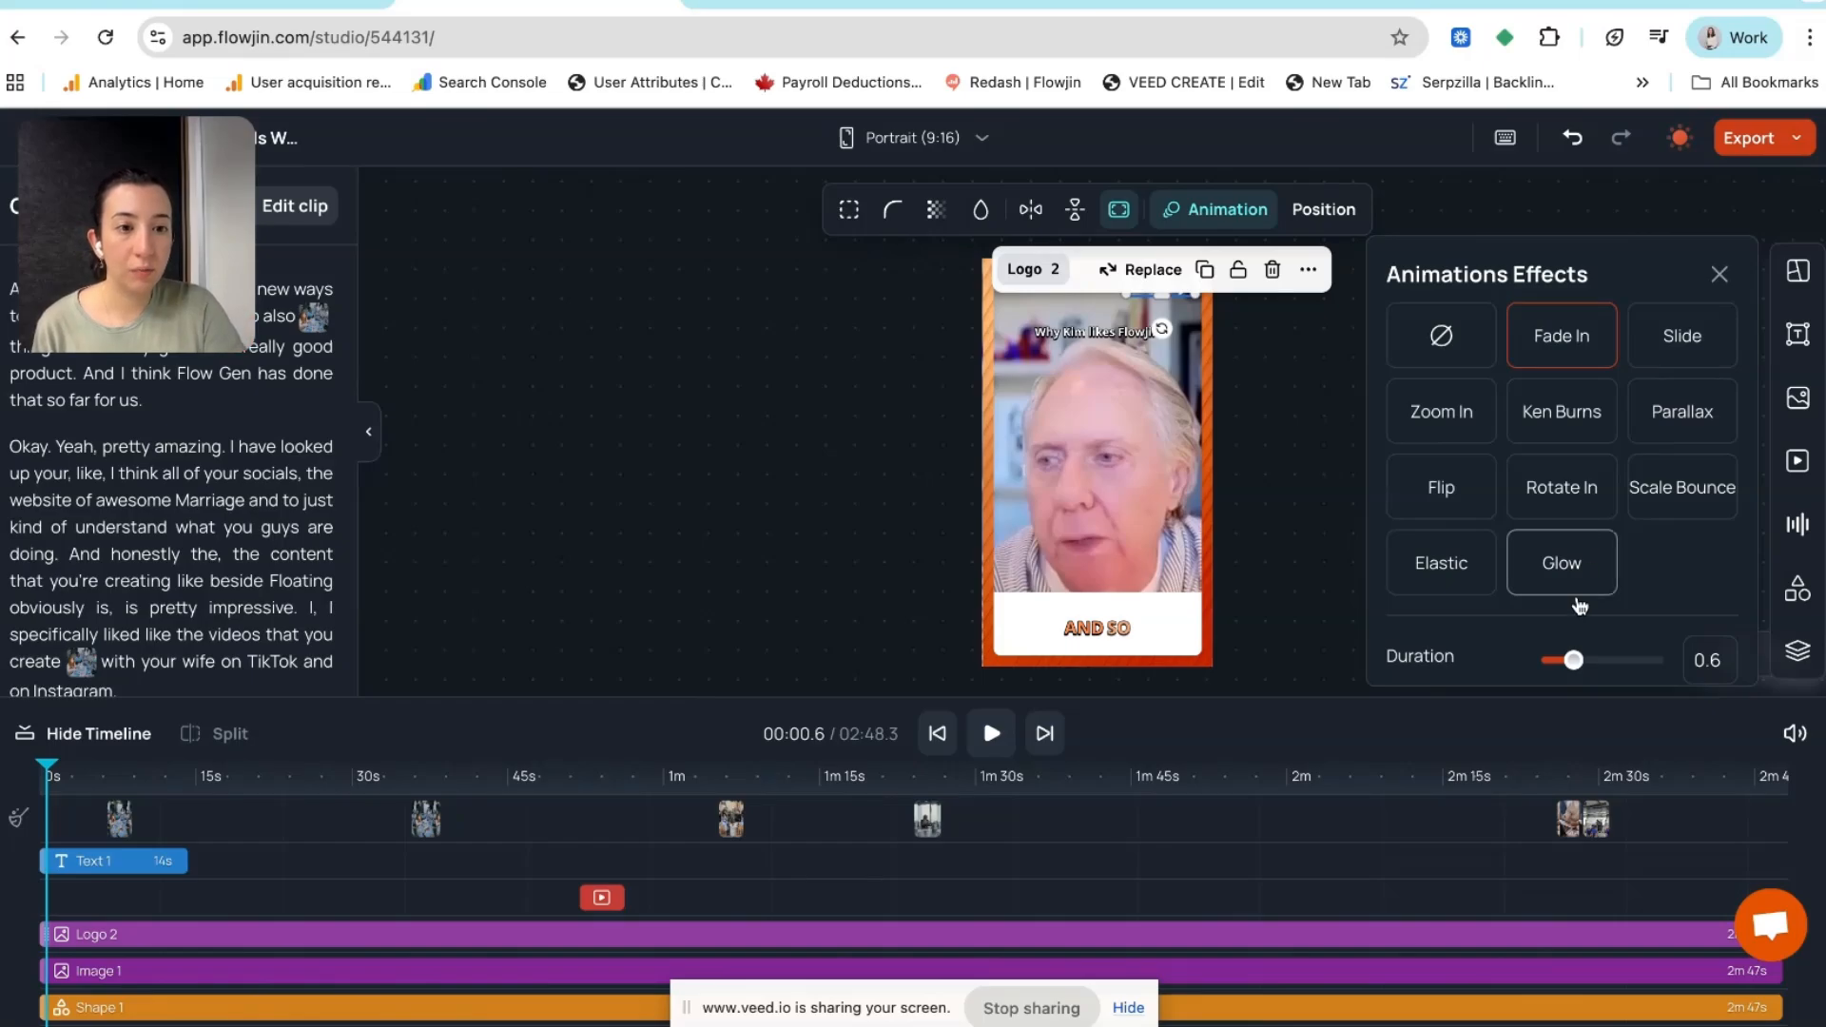
scroll(1617, 596, "up", 1)
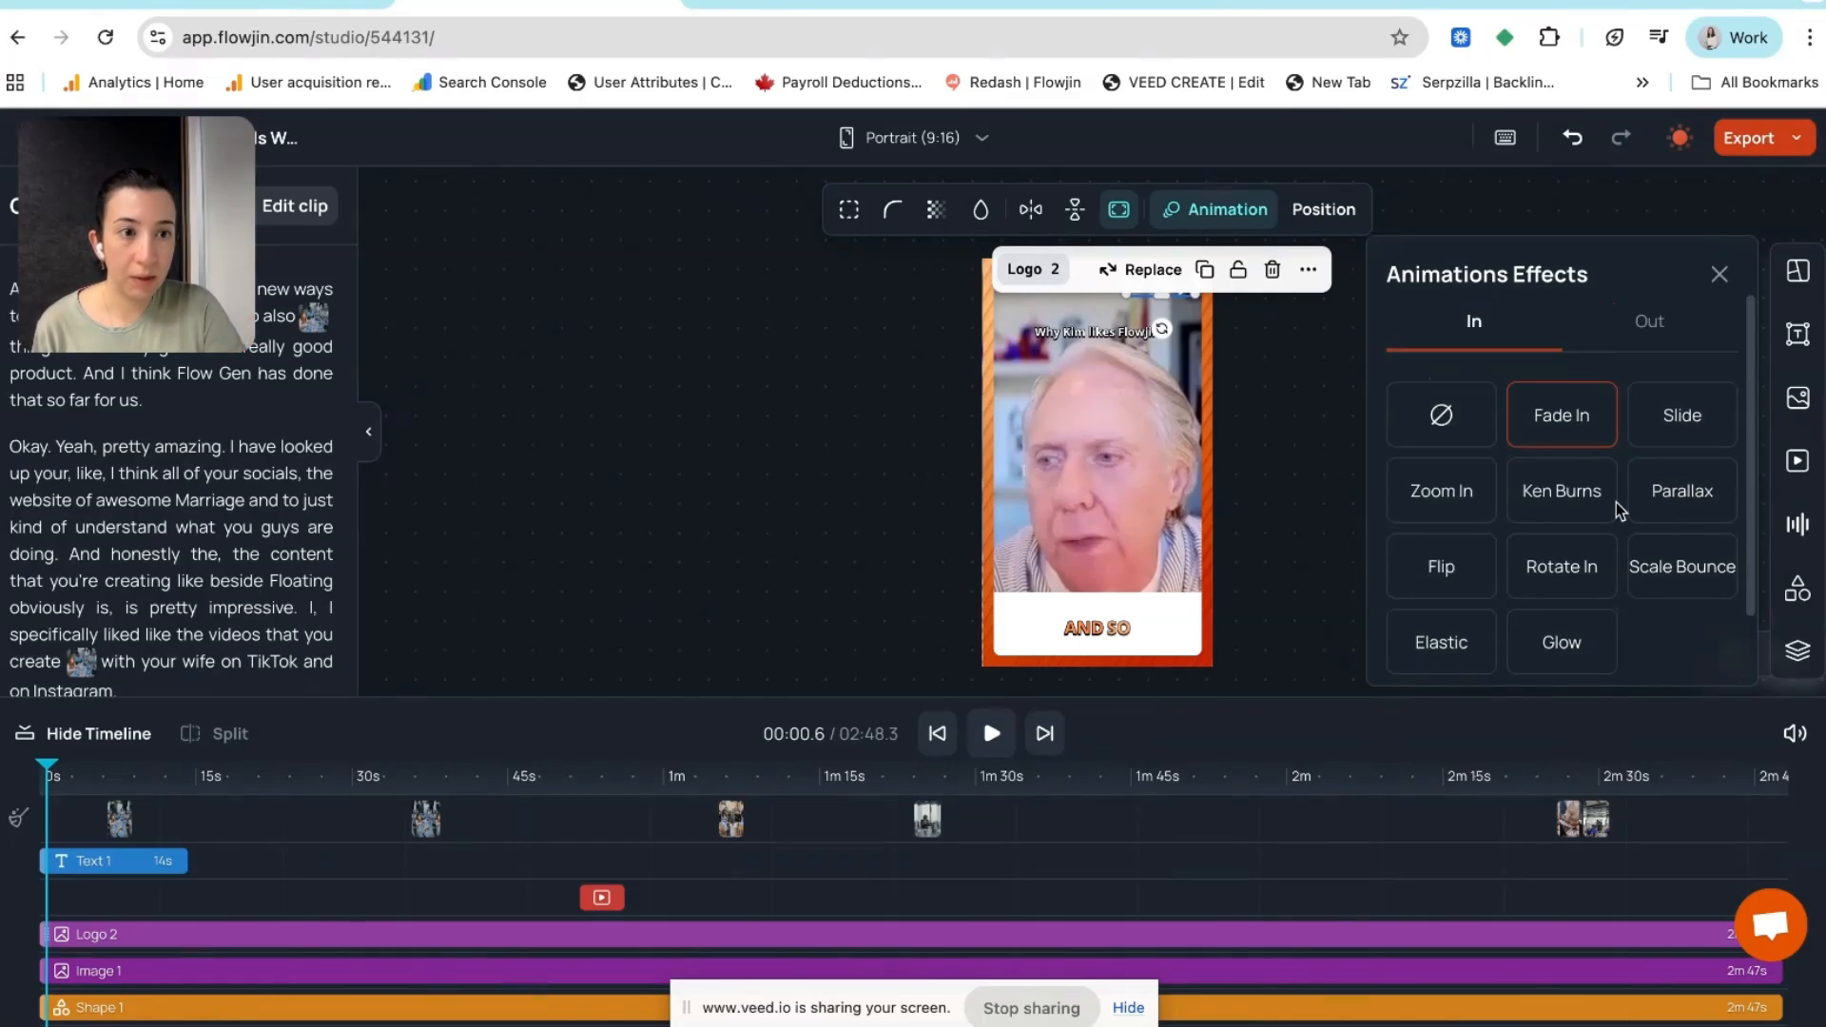
left_click(1654, 428)
scroll(1655, 475, "down", 2)
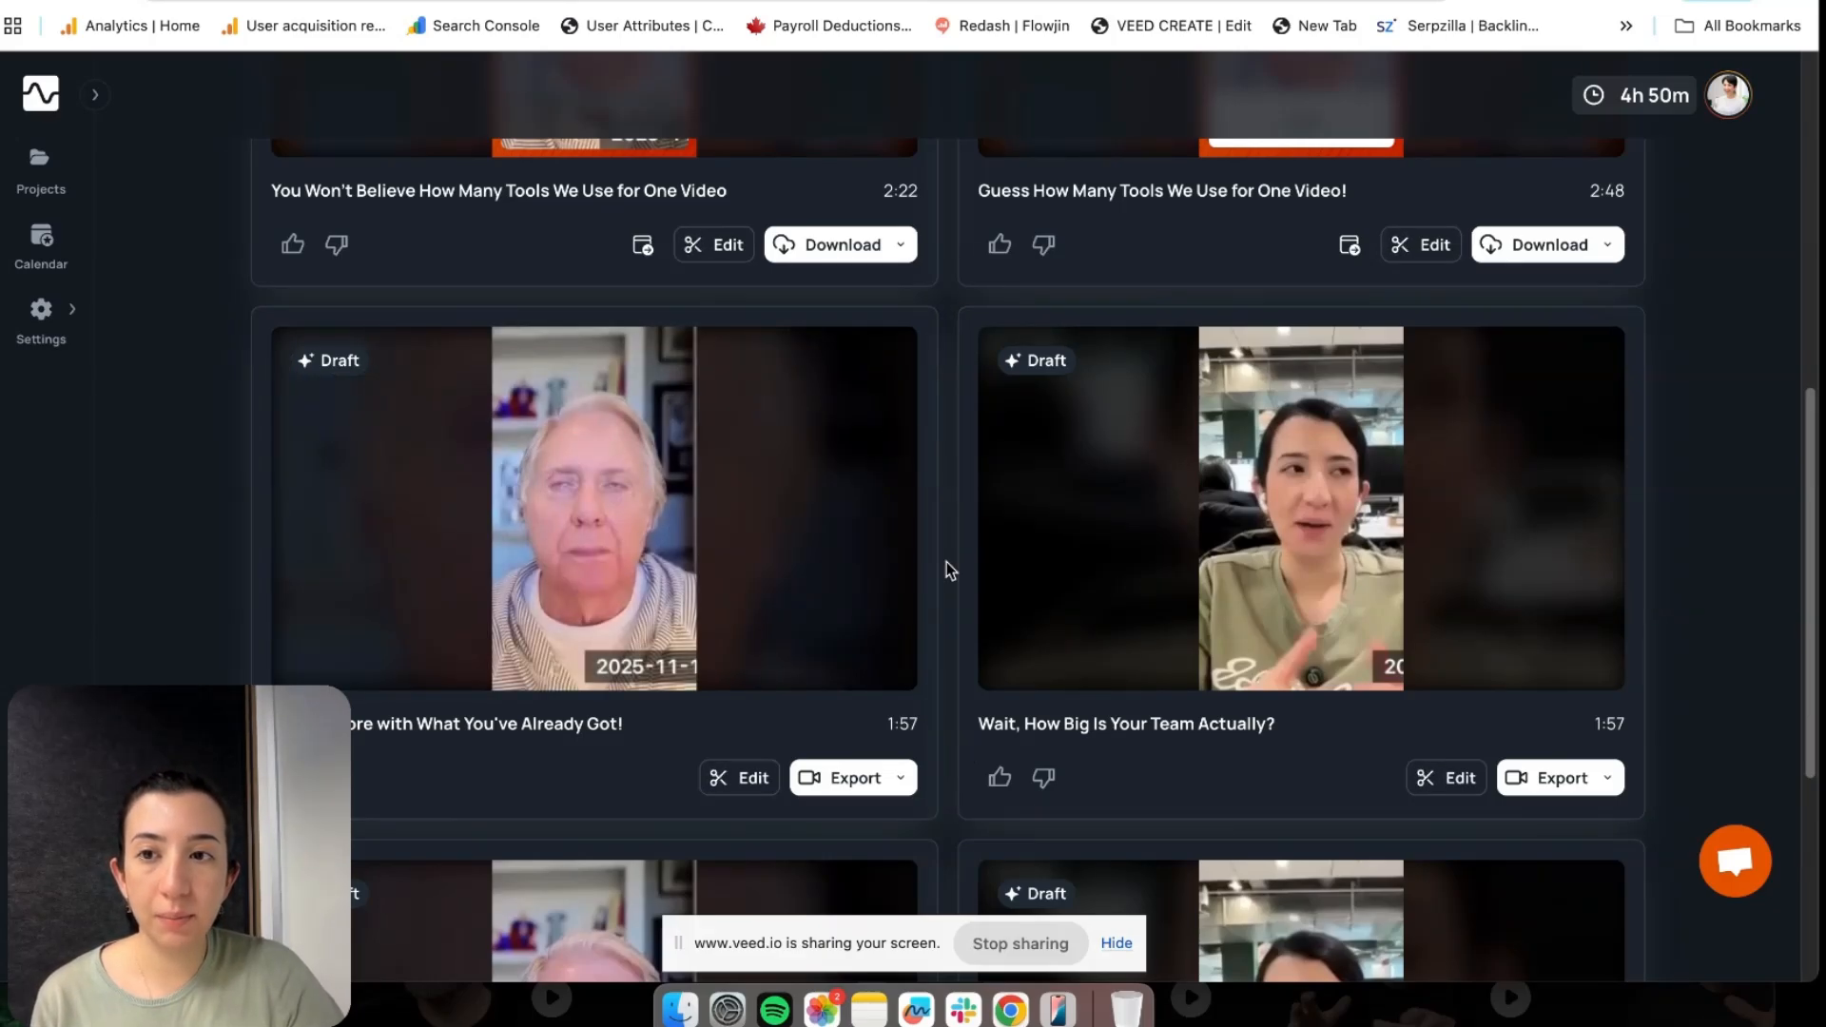
Open the Export dropdown on the left draft clip card to show HD 720p, Full HD 1080p and Publish on Social
left_click(904, 785)
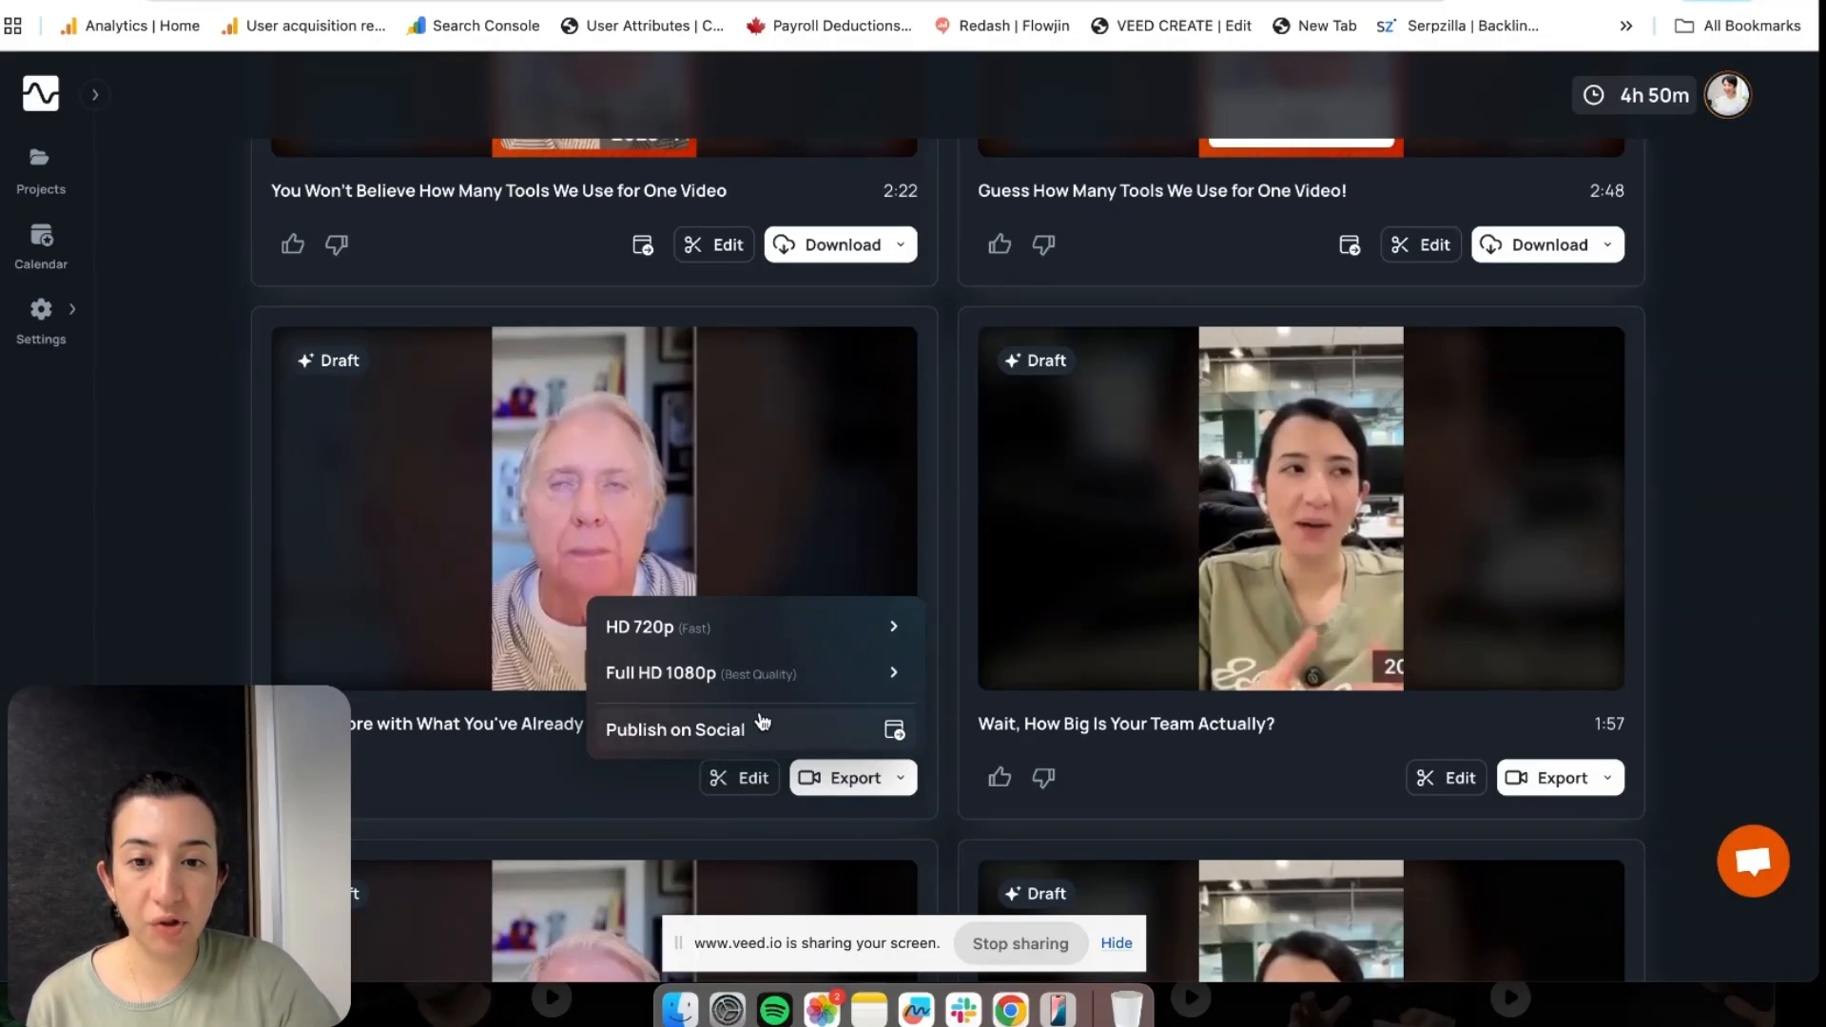
Choose Publish on Social to bring up the Posts & Schedule dialog
left_click(845, 729)
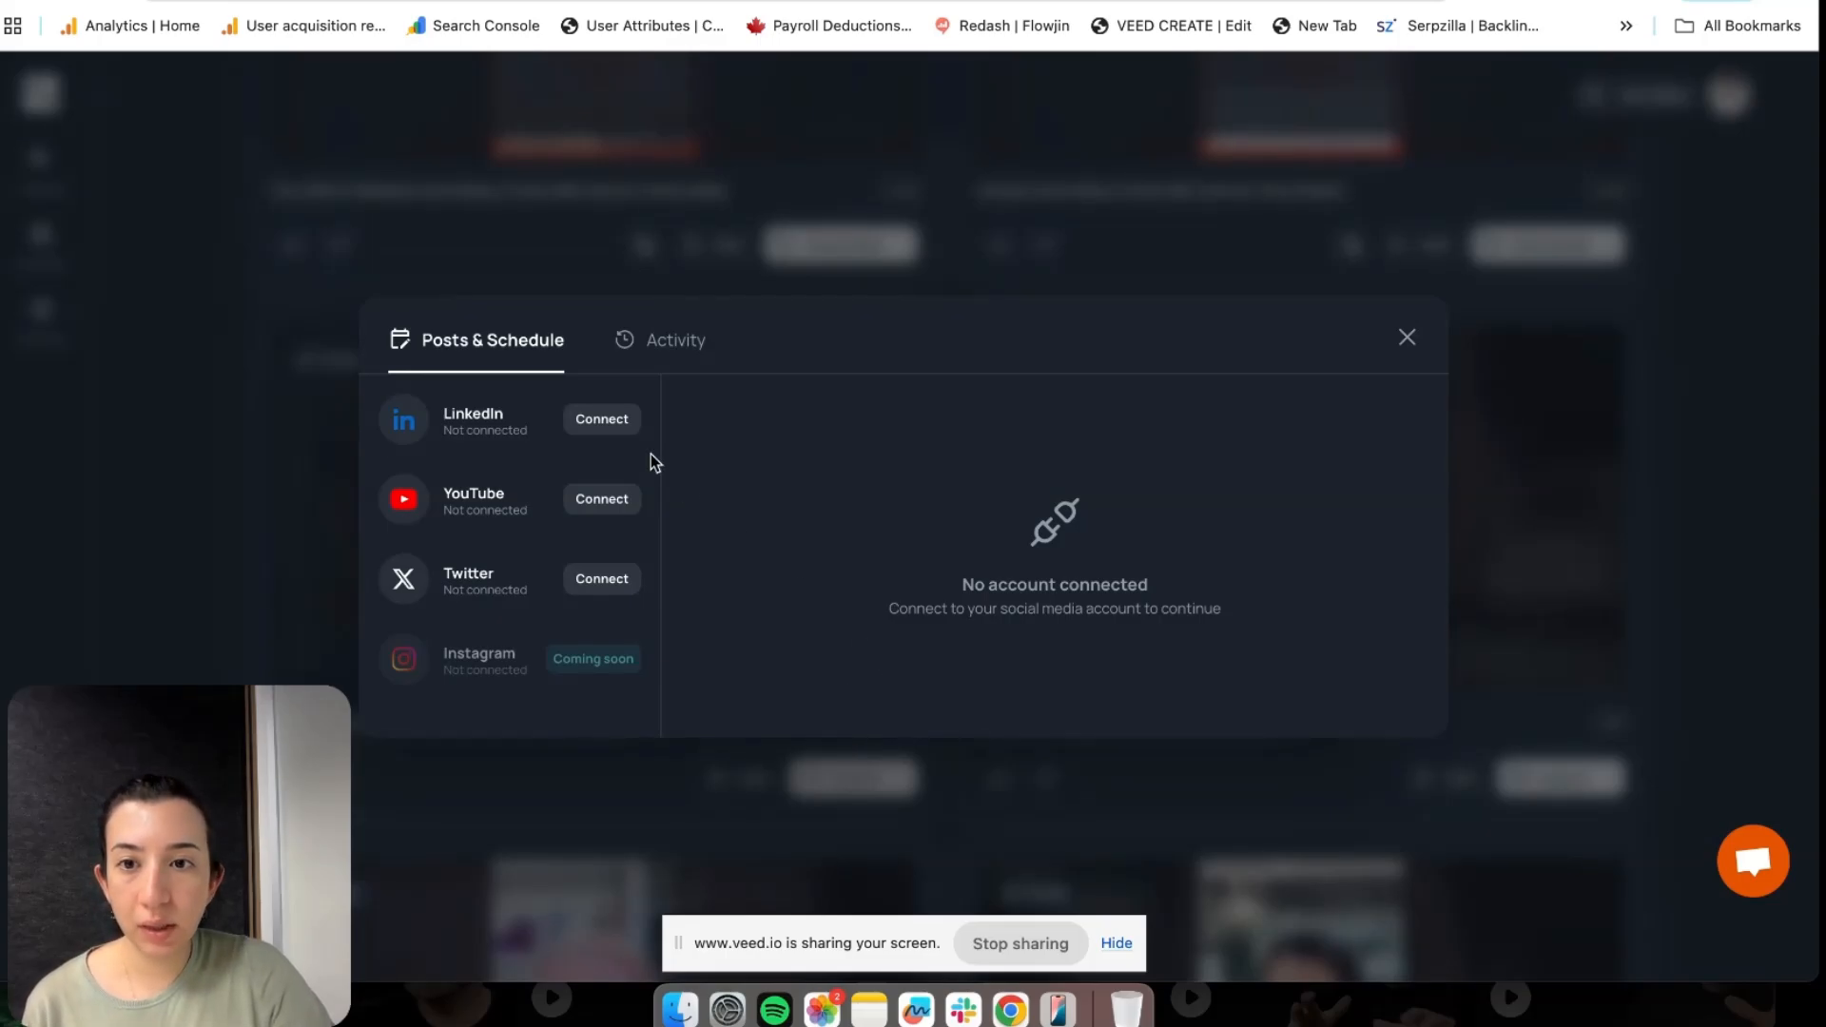
Connect LinkedIn by signing in with the account password and authorising Flowjin
left_click(602, 424)
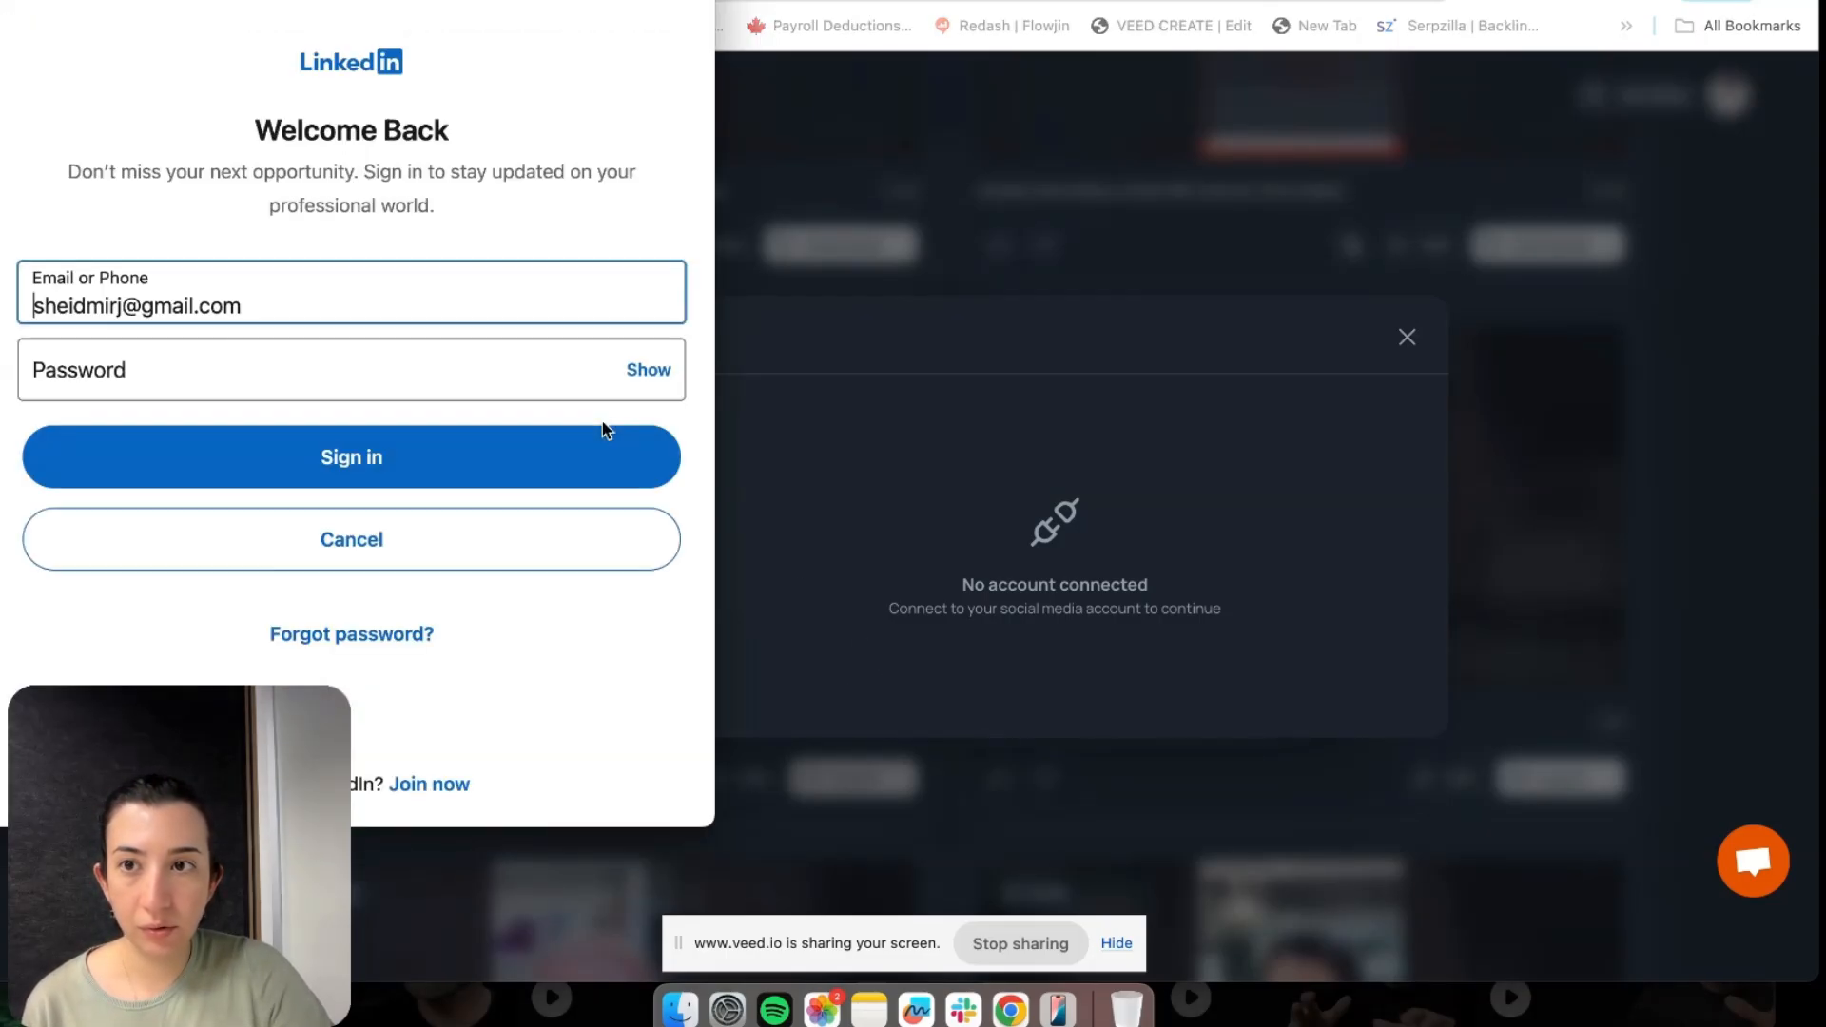
left_click(362, 371)
type("••")
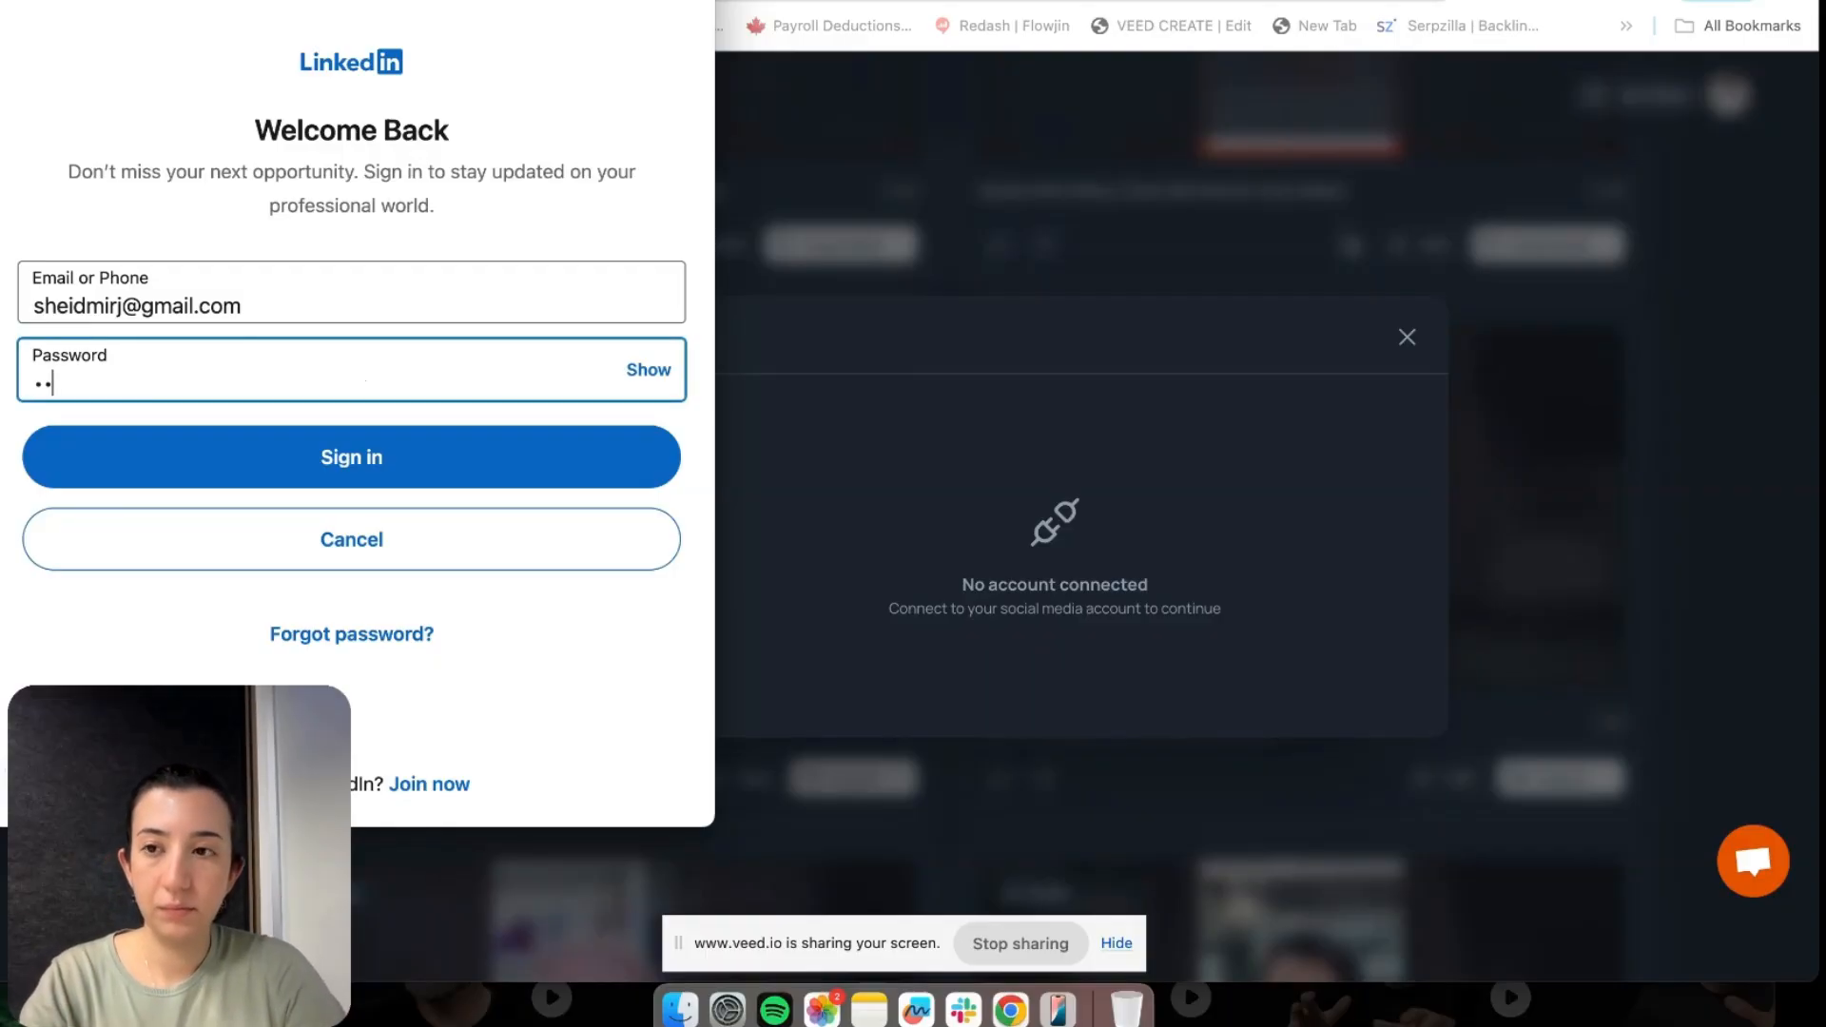
type("••••••••••••")
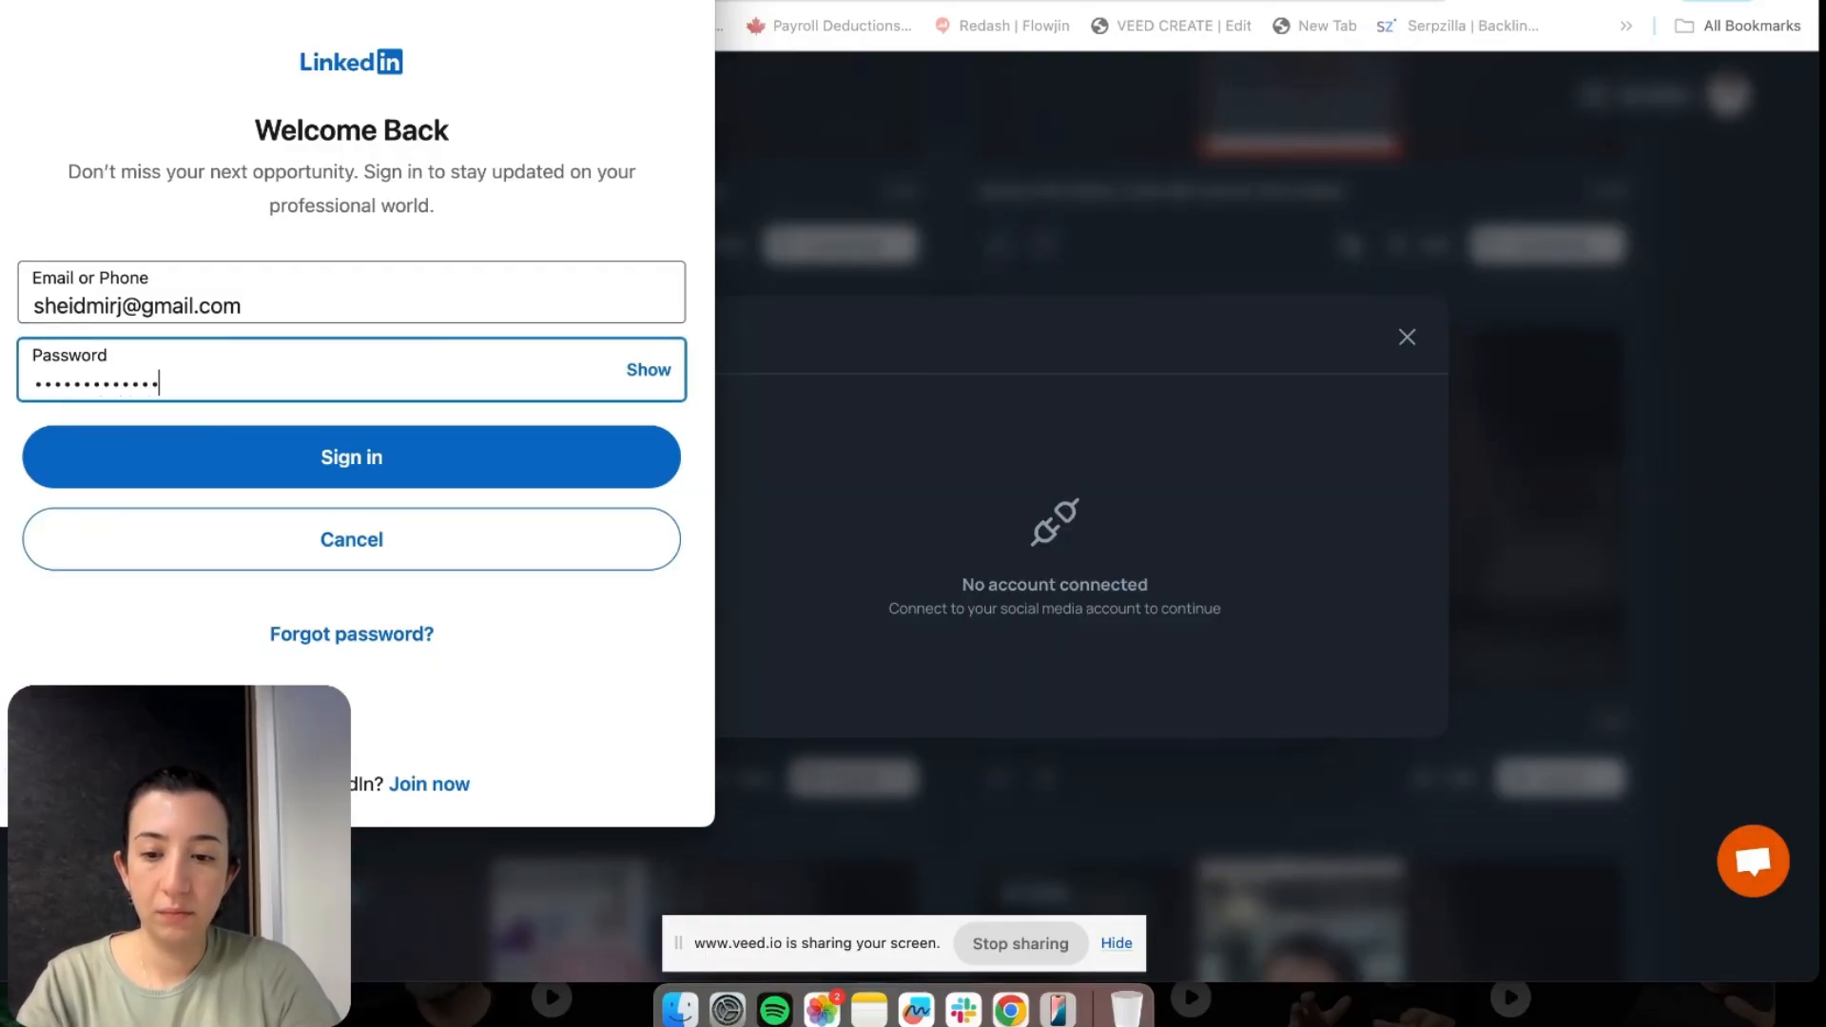
key("super+a")
type("•••••••")
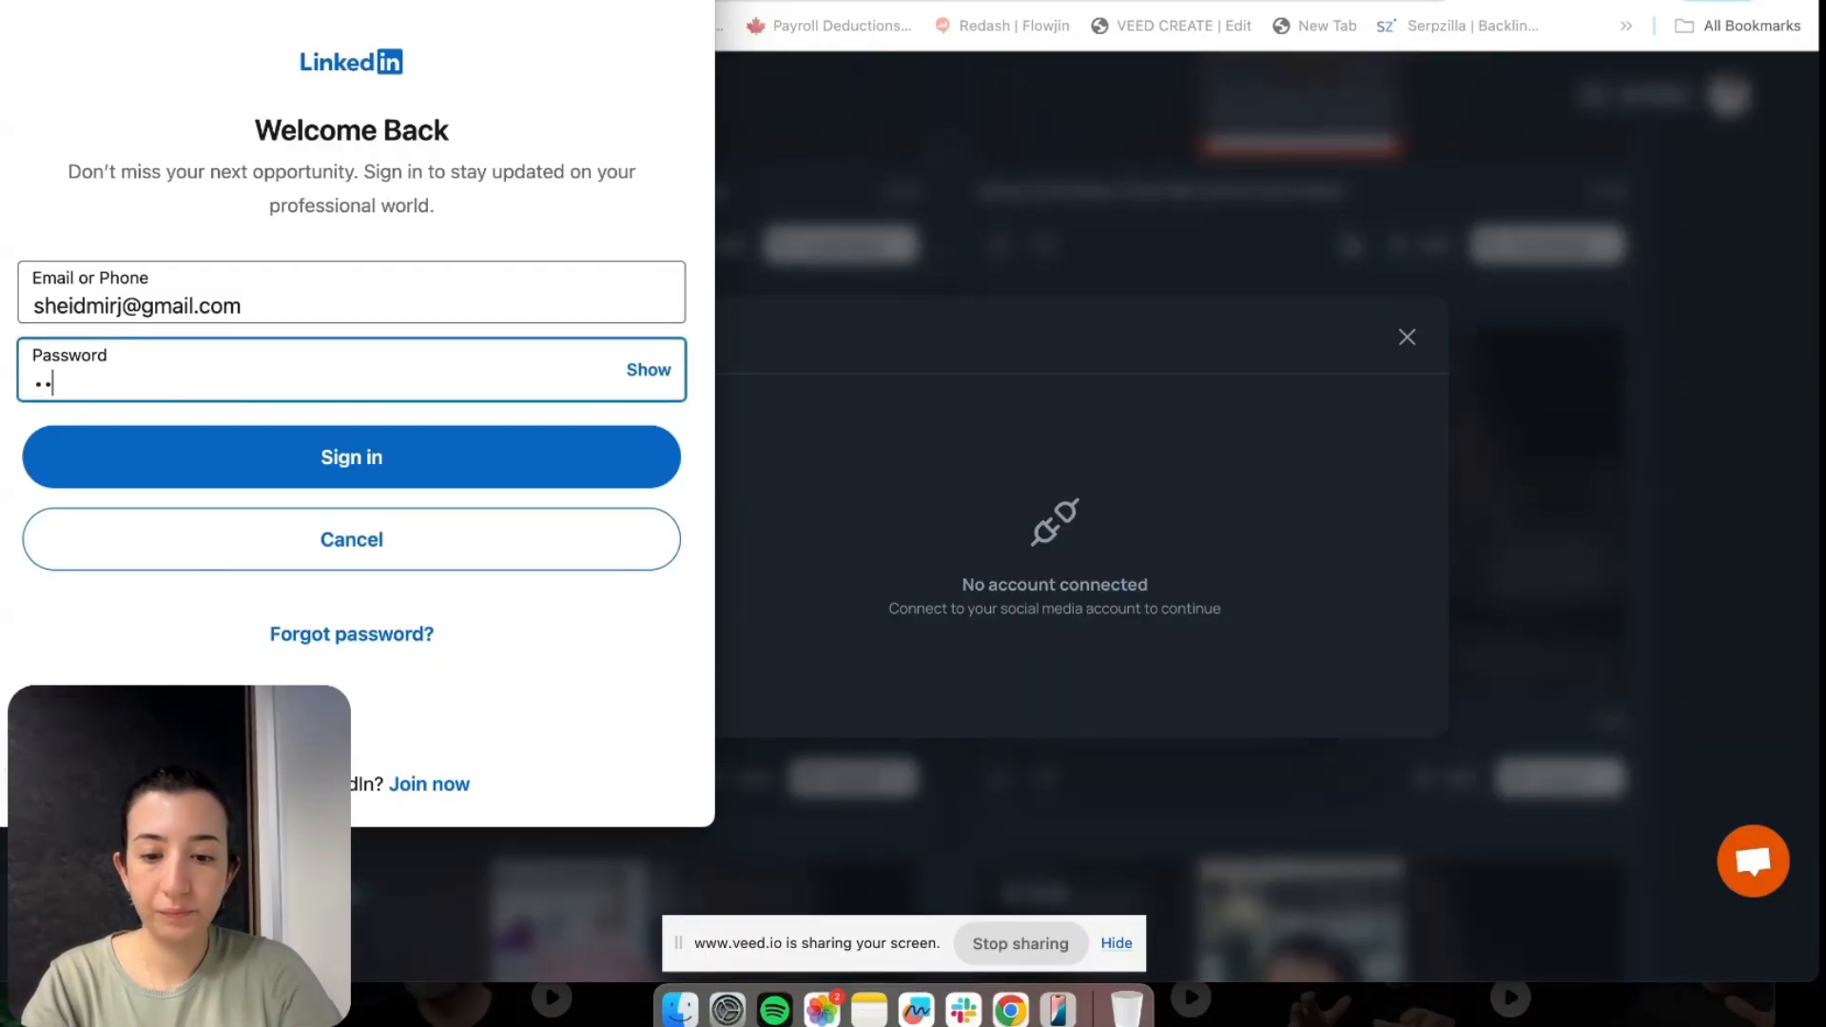
type("••••••••••")
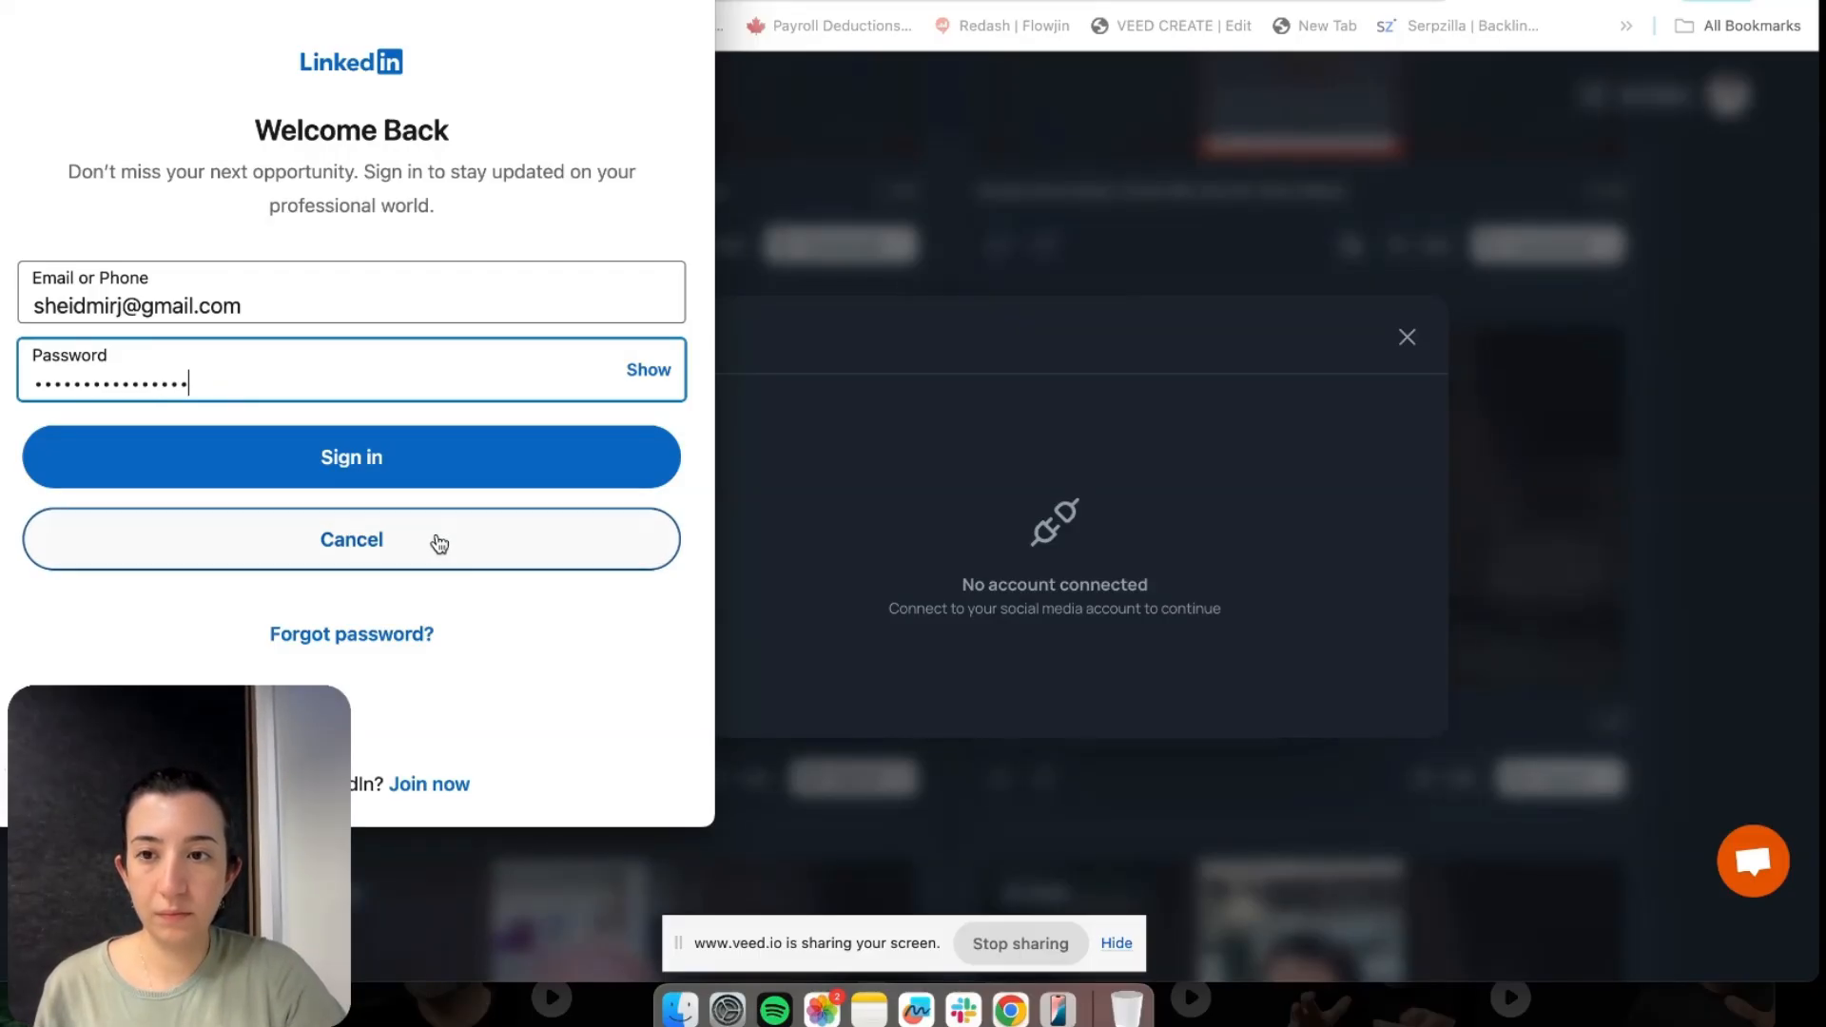
left_click(494, 460)
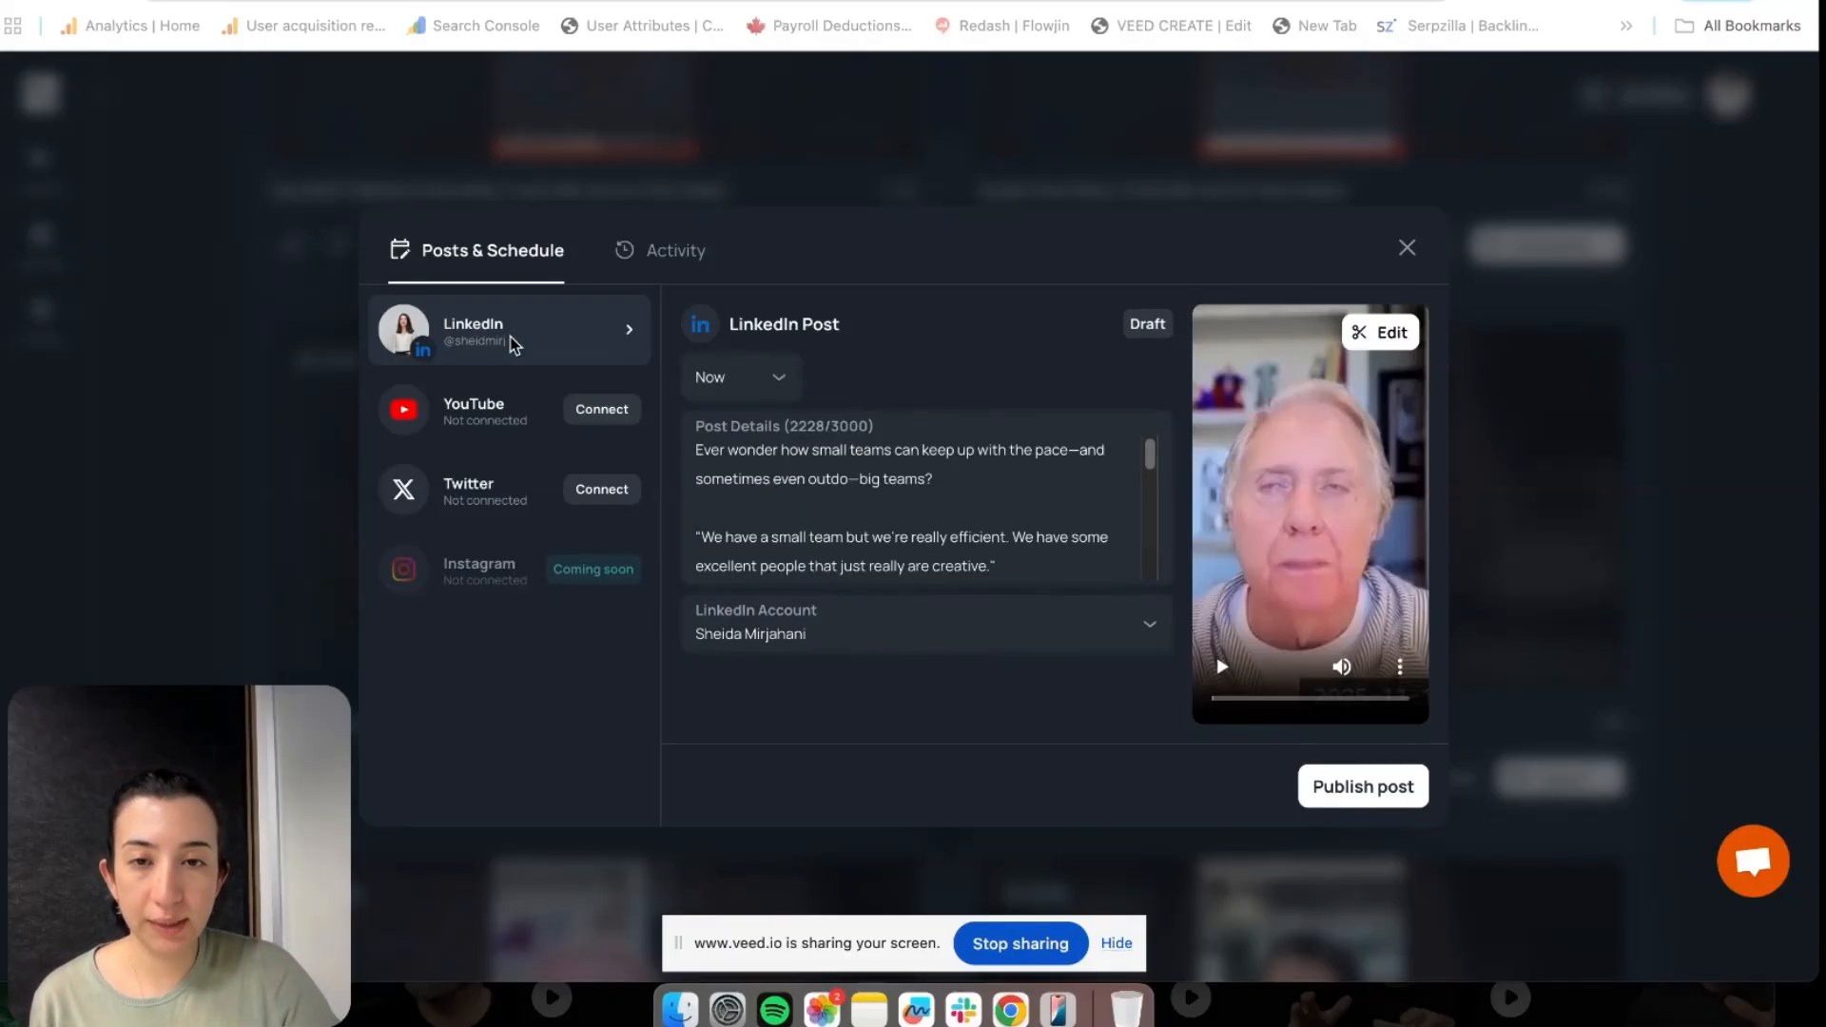
Switch the LinkedIn post from Now to Later and schedule it for Nov 20, 2025, 06:14 pm
scroll(960, 499, "down", 4)
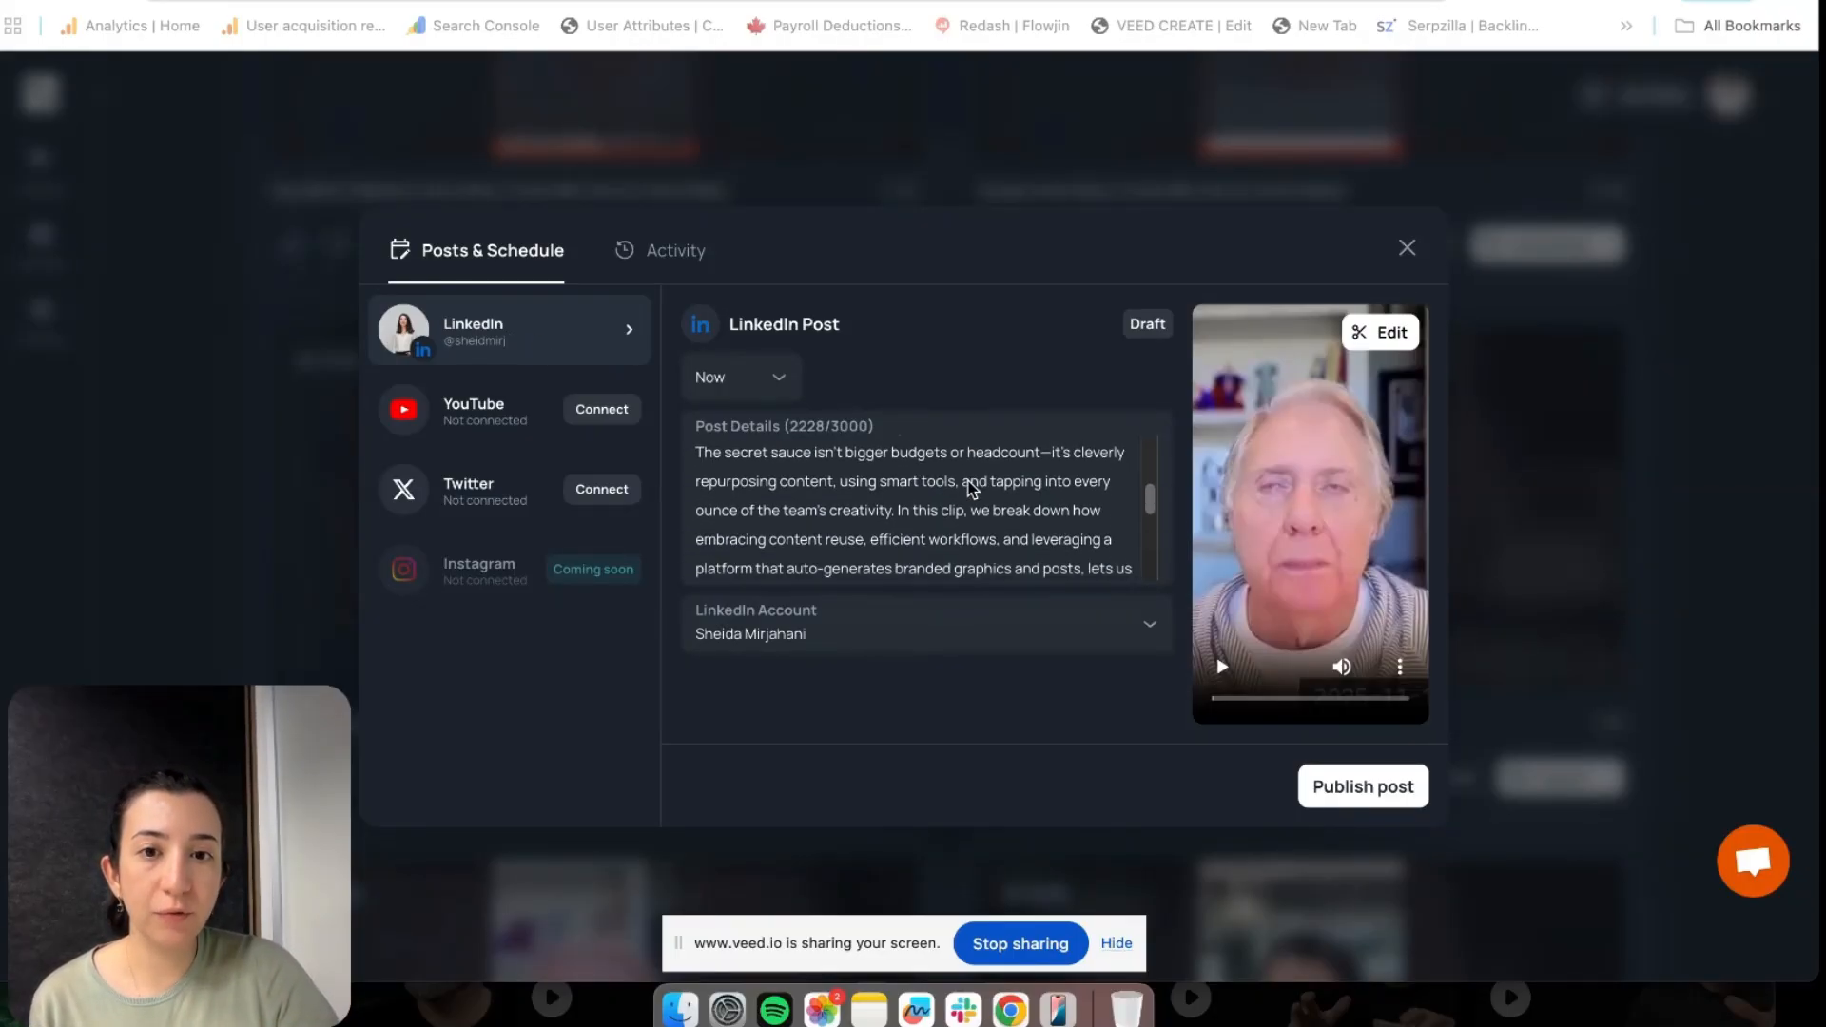
scroll(970, 490, "down", 5)
scroll(969, 489, "up", 10)
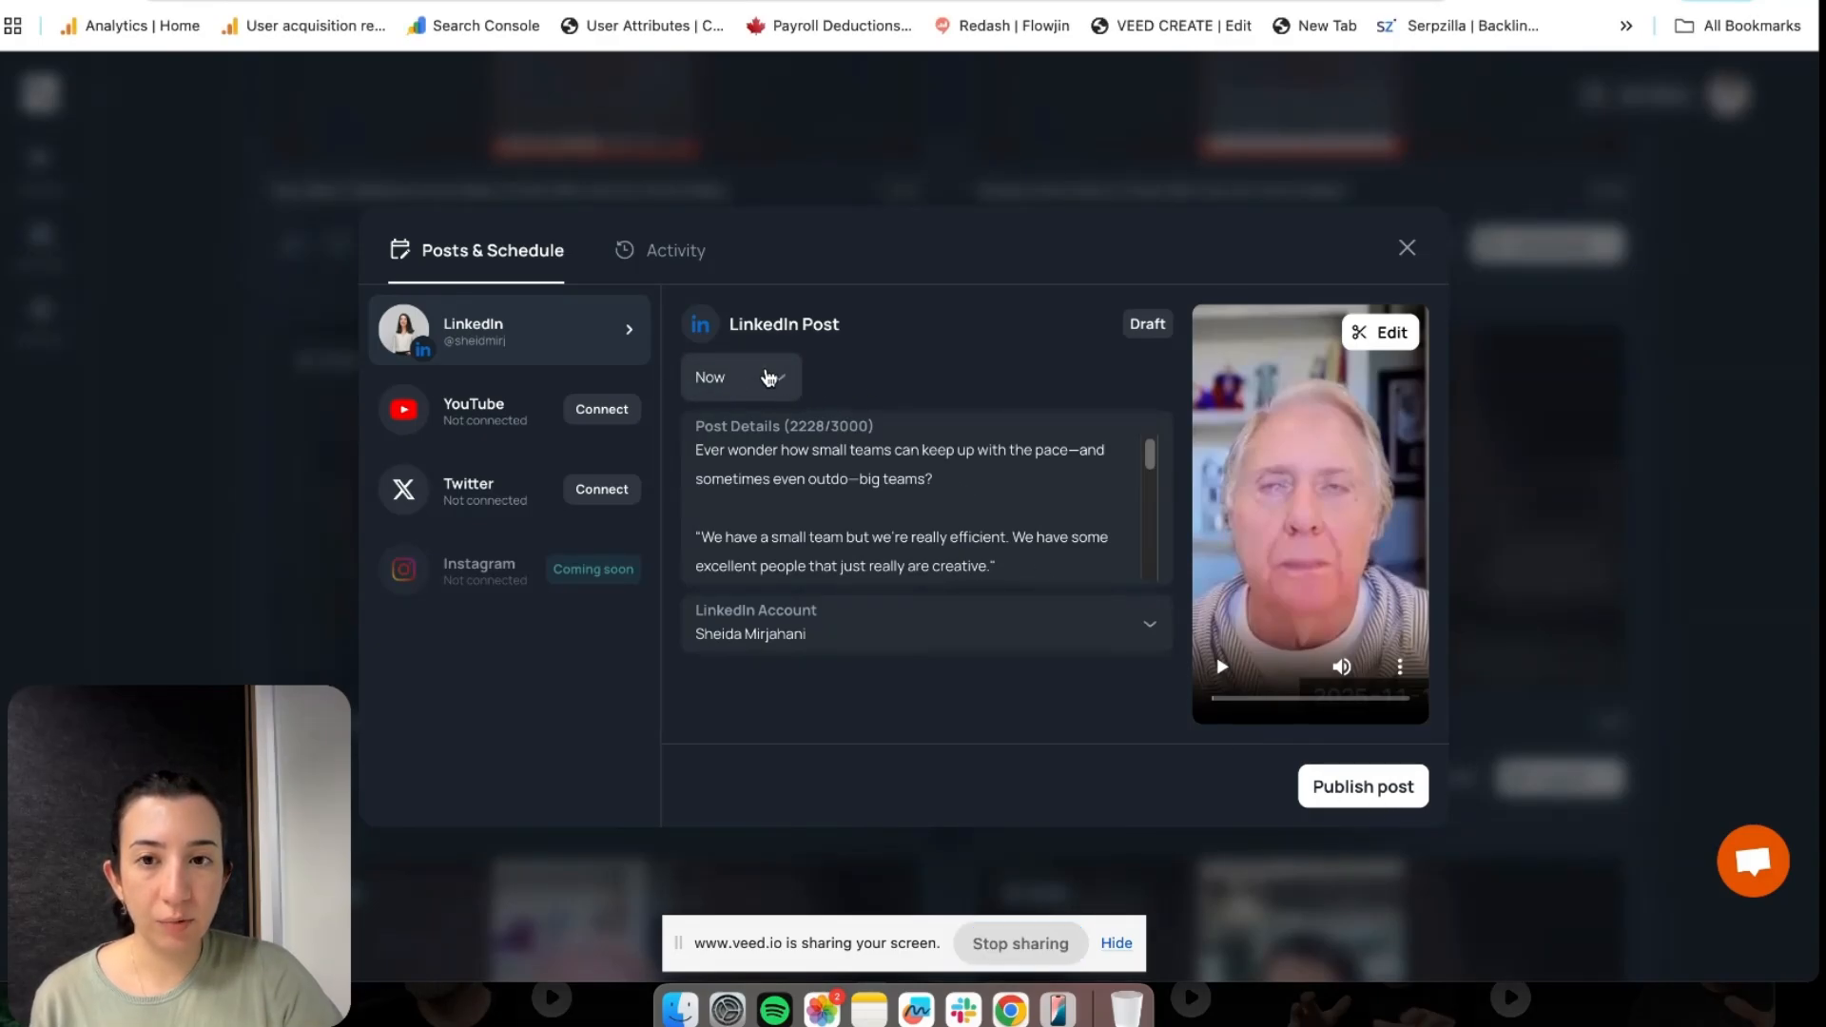
left_click(778, 382)
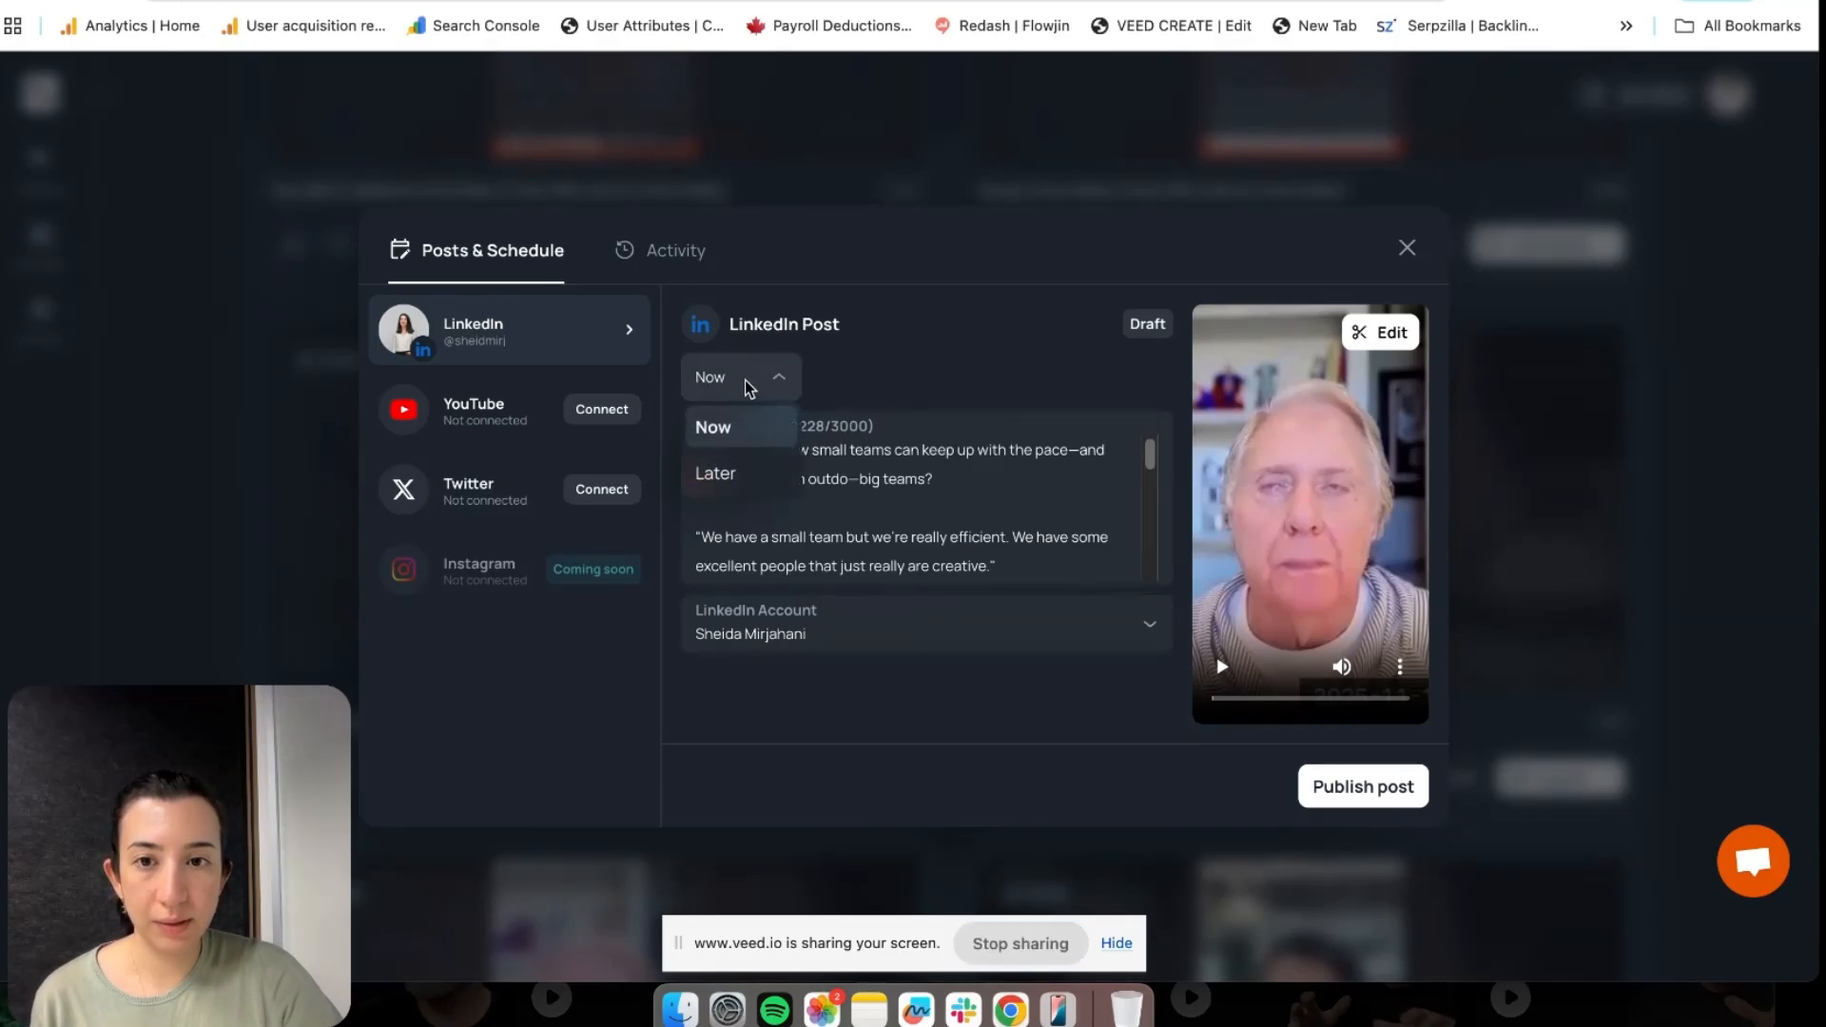
left_click(1214, 788)
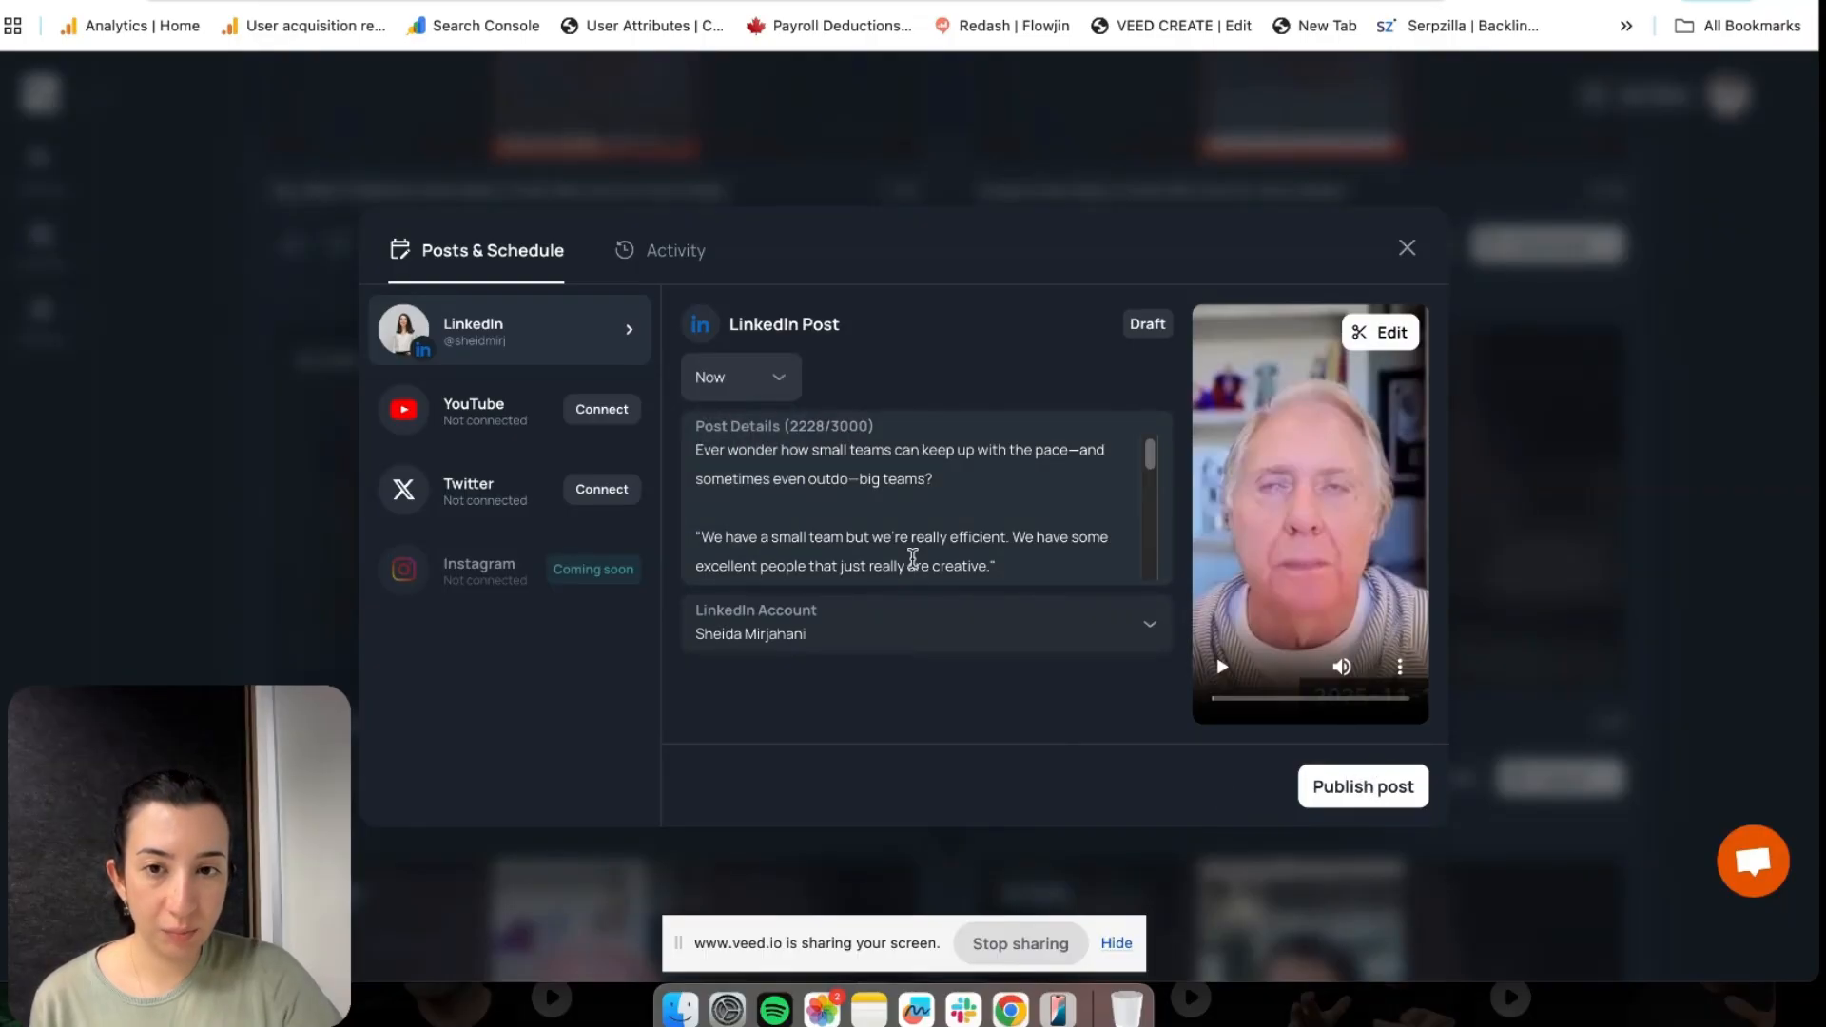
left_click(776, 376)
left_click(744, 477)
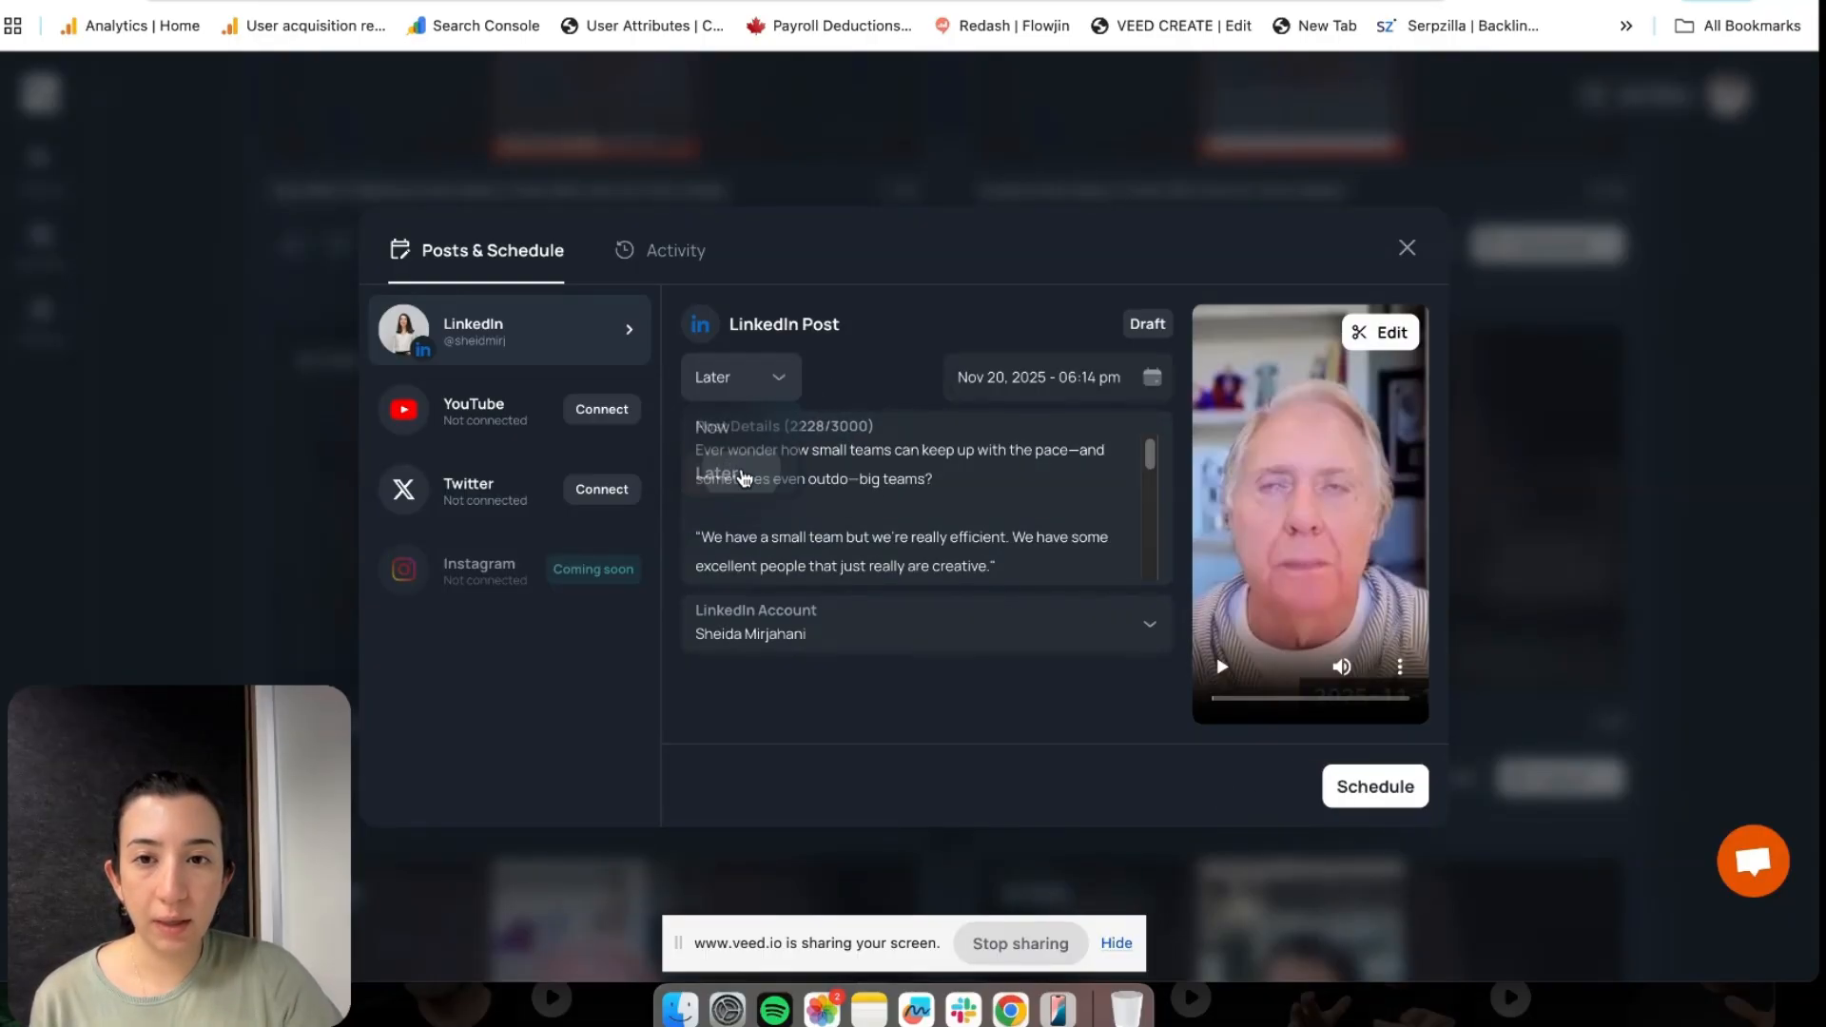
left_click(1152, 378)
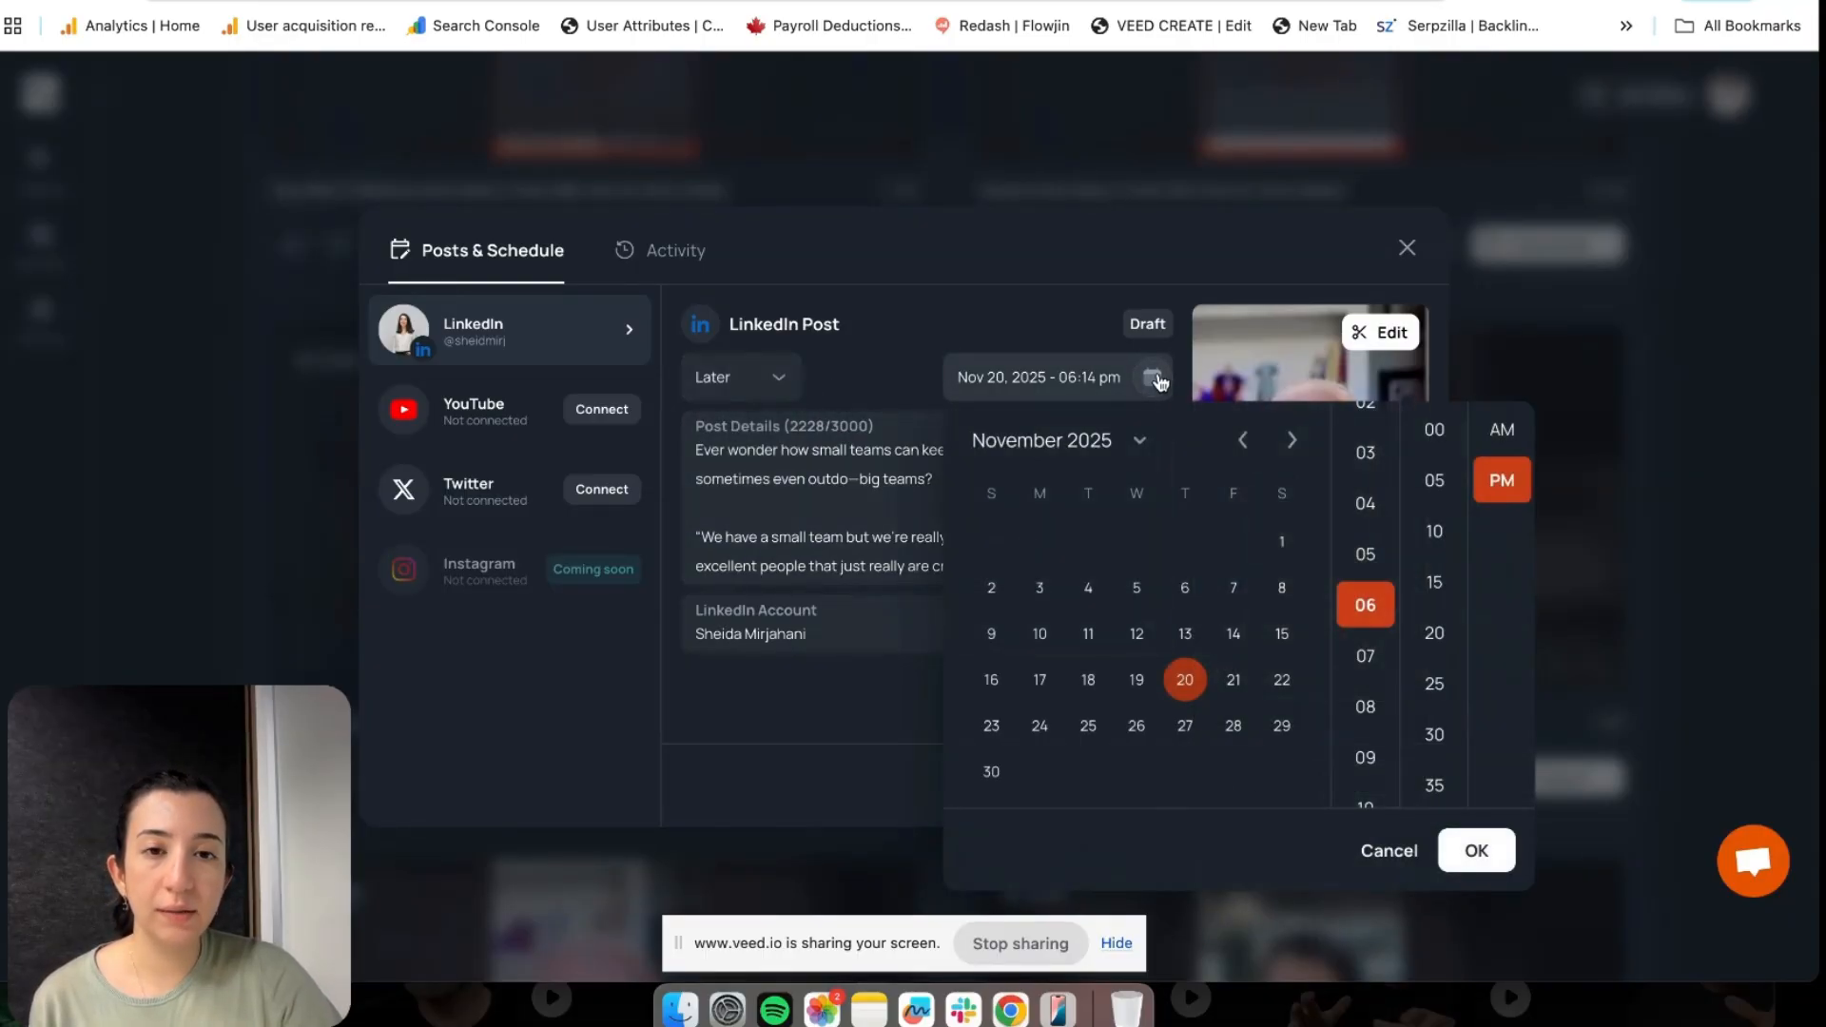
left_click(867, 711)
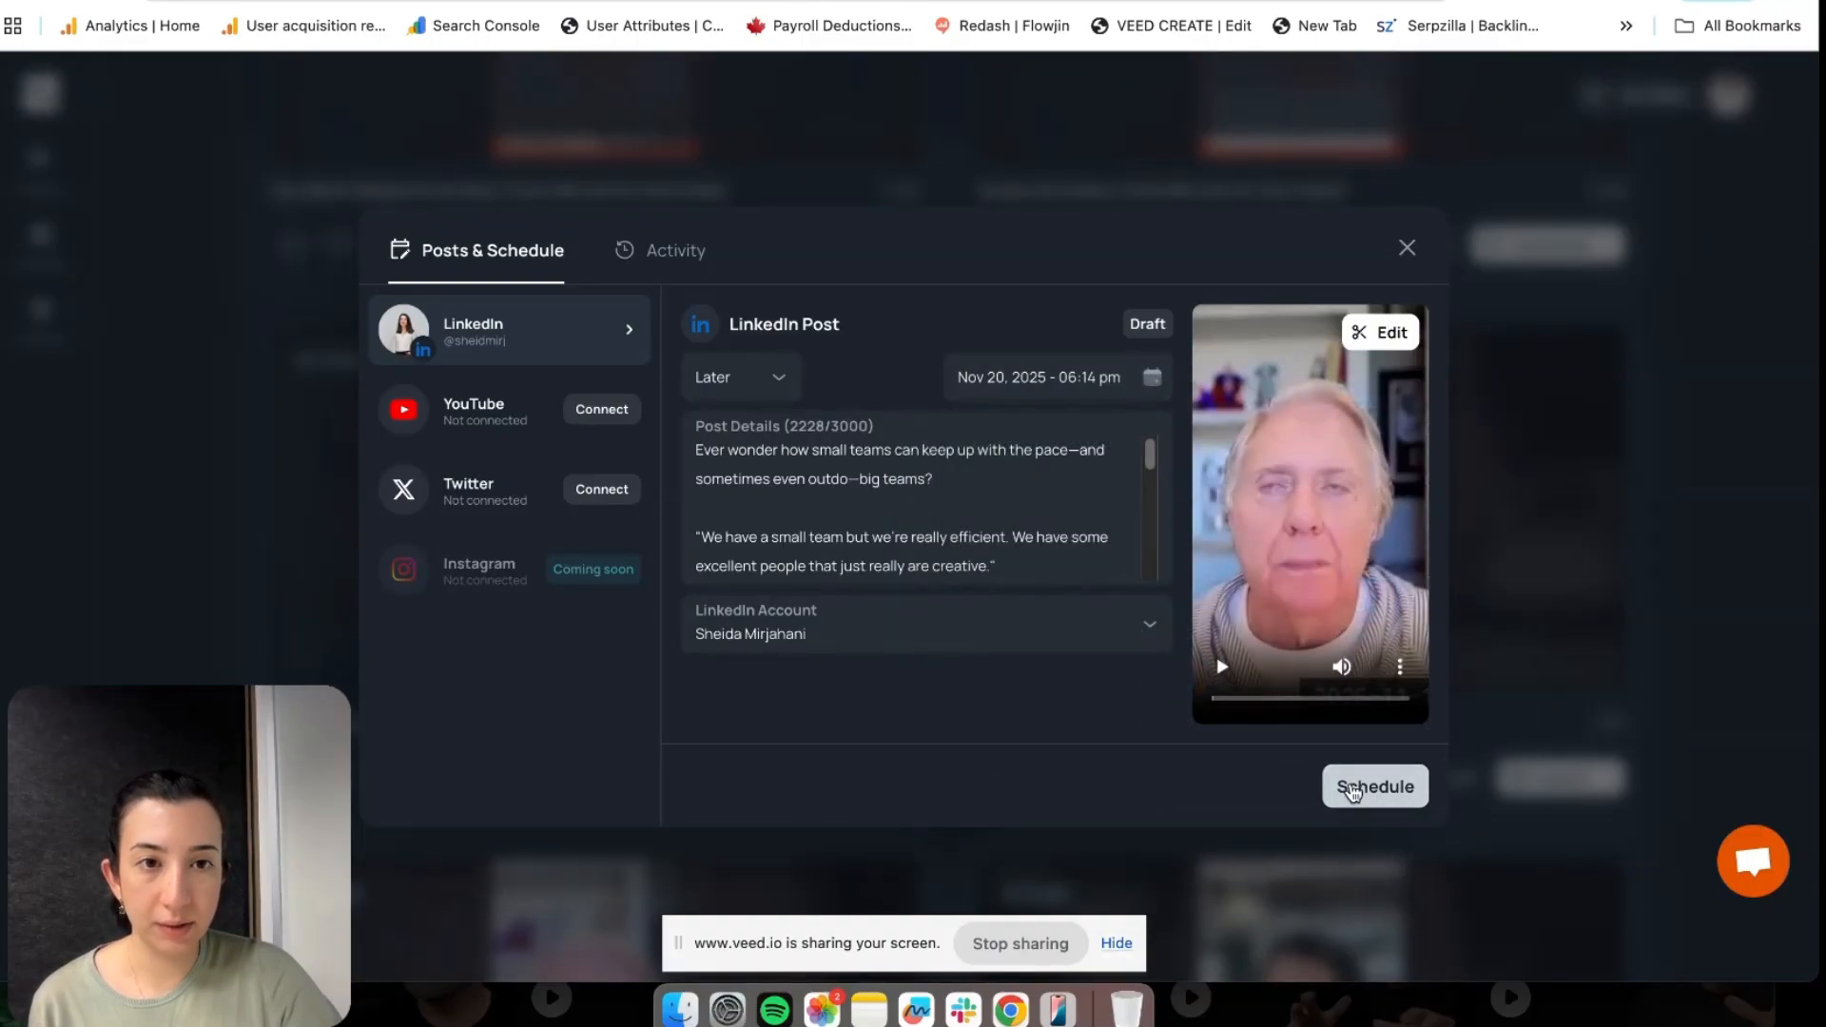
left_click(699, 255)
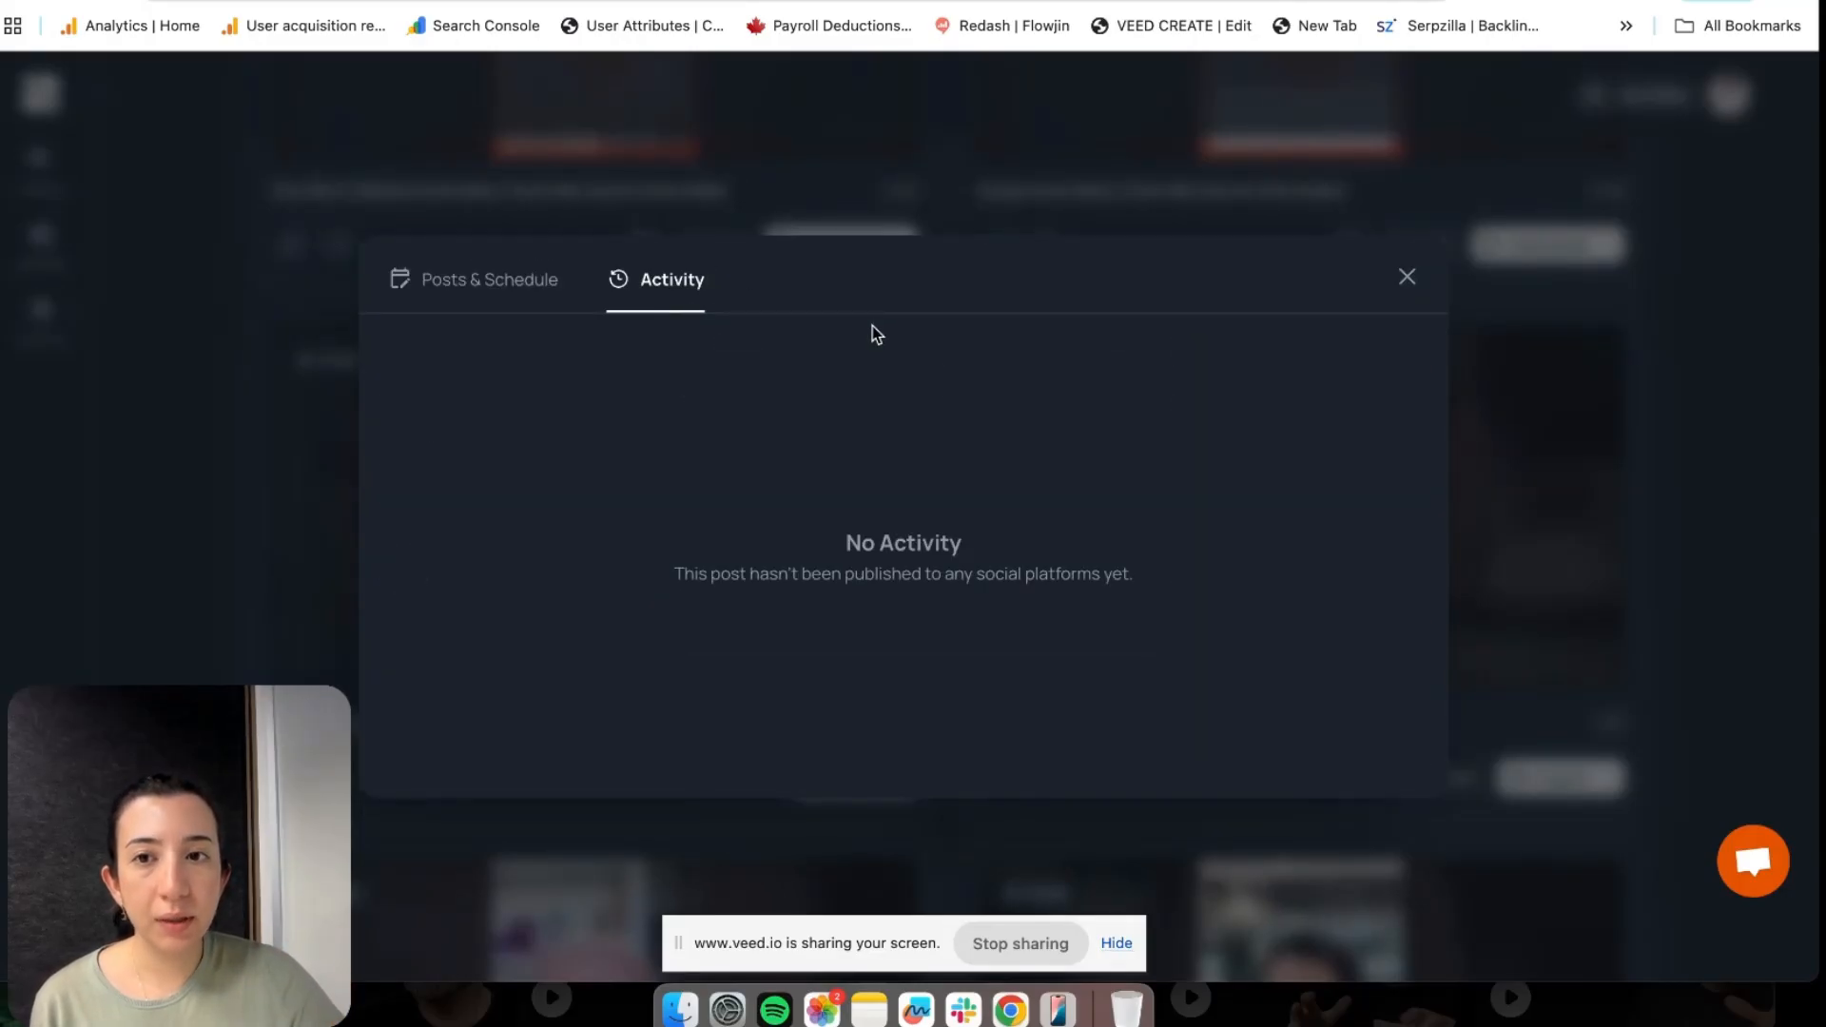
Back in the post settings, connect YouTube using a Google account
left_click(525, 281)
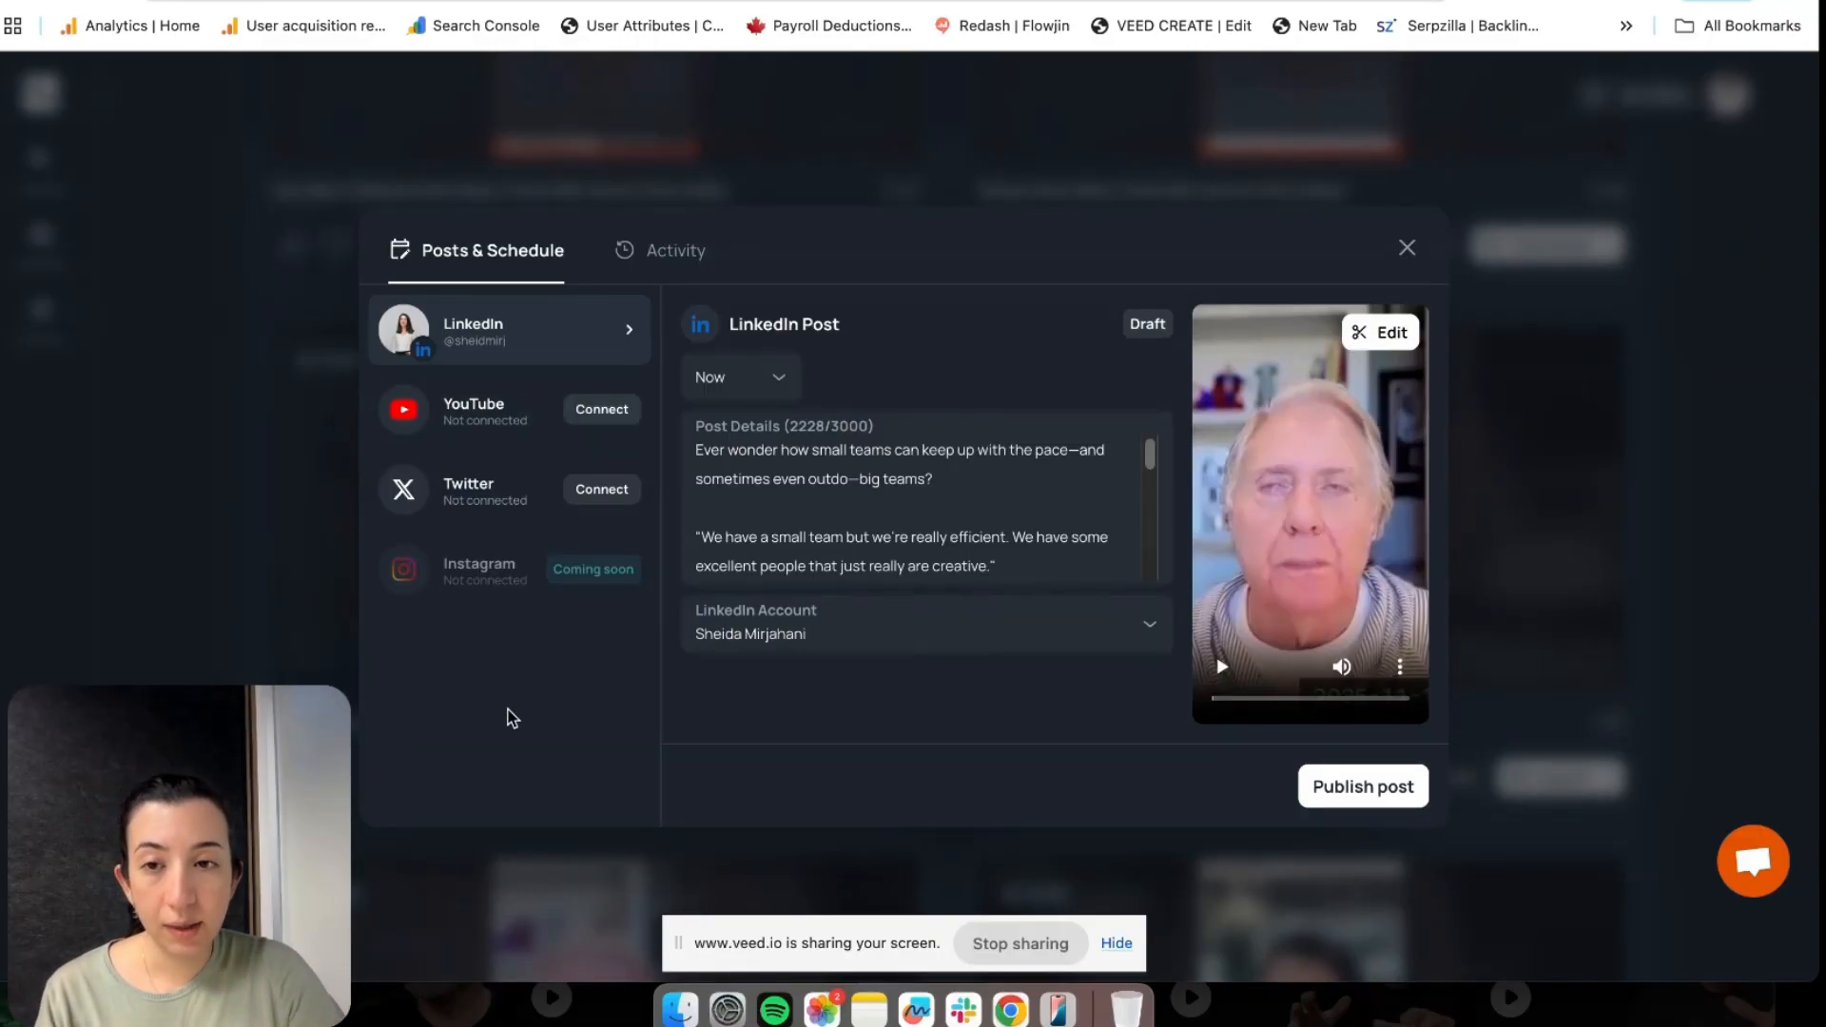
left_click(592, 409)
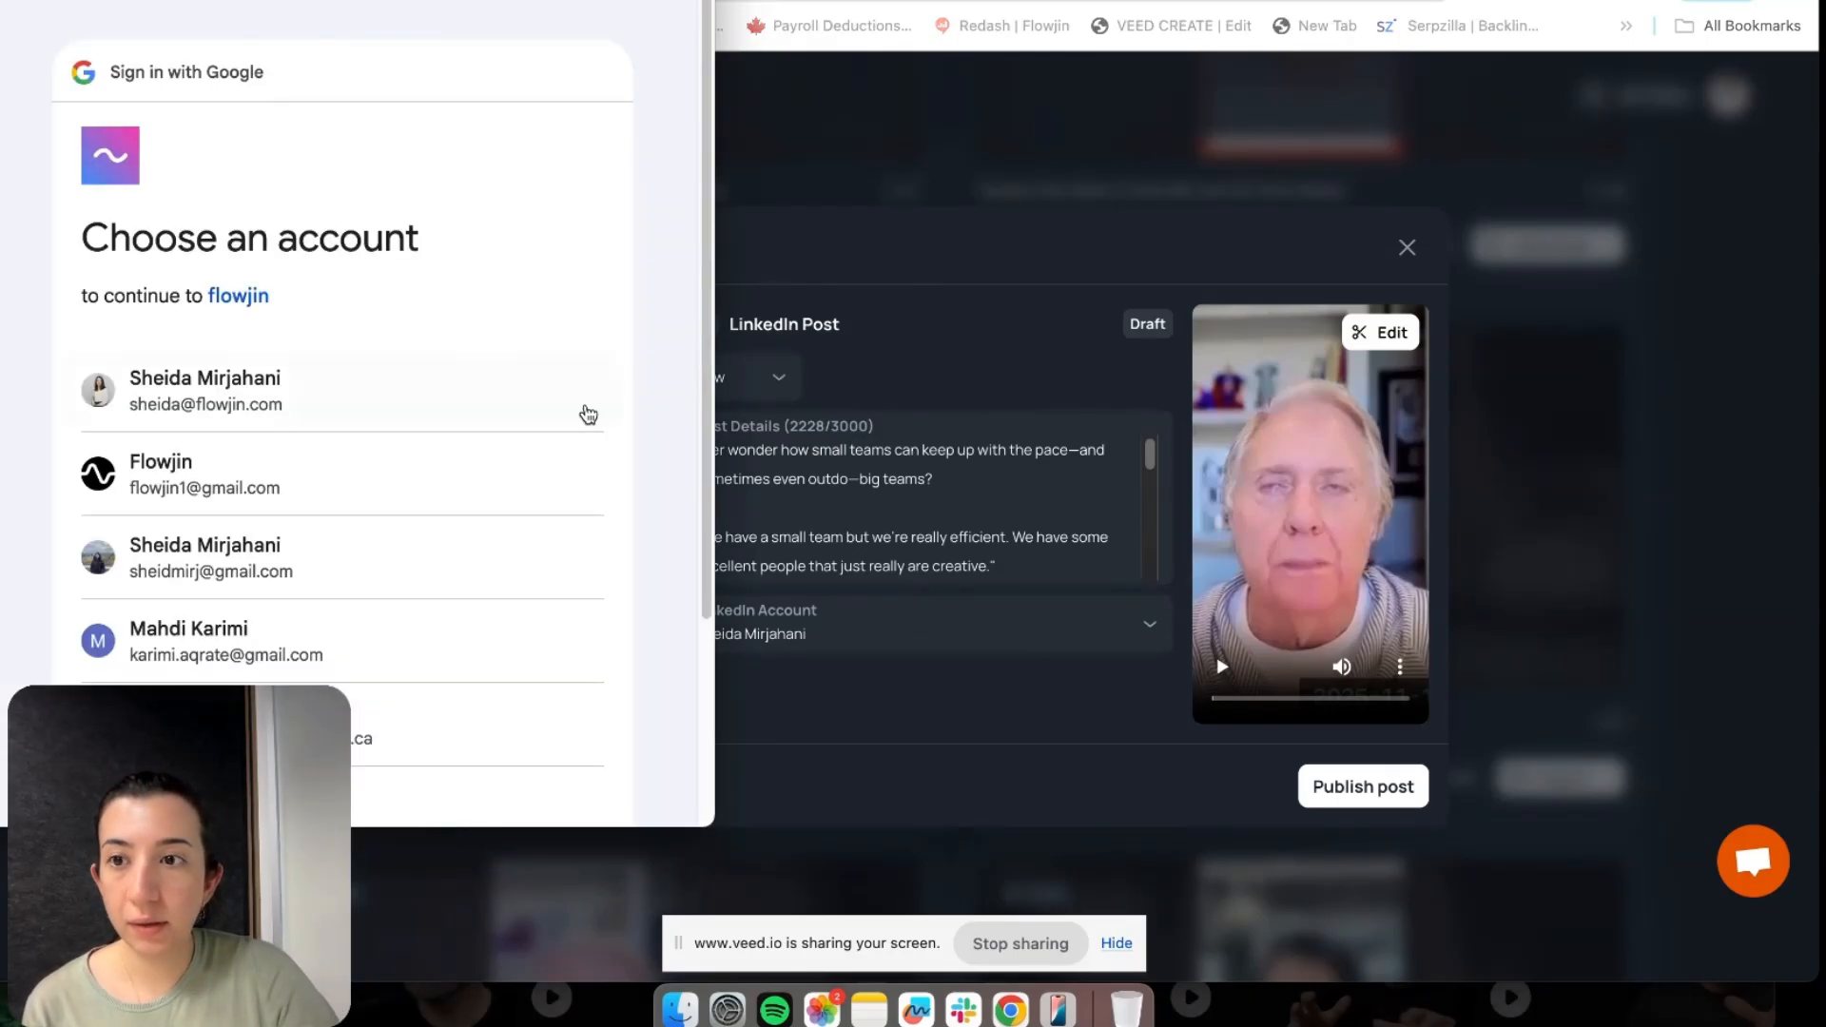
left_click(583, 411)
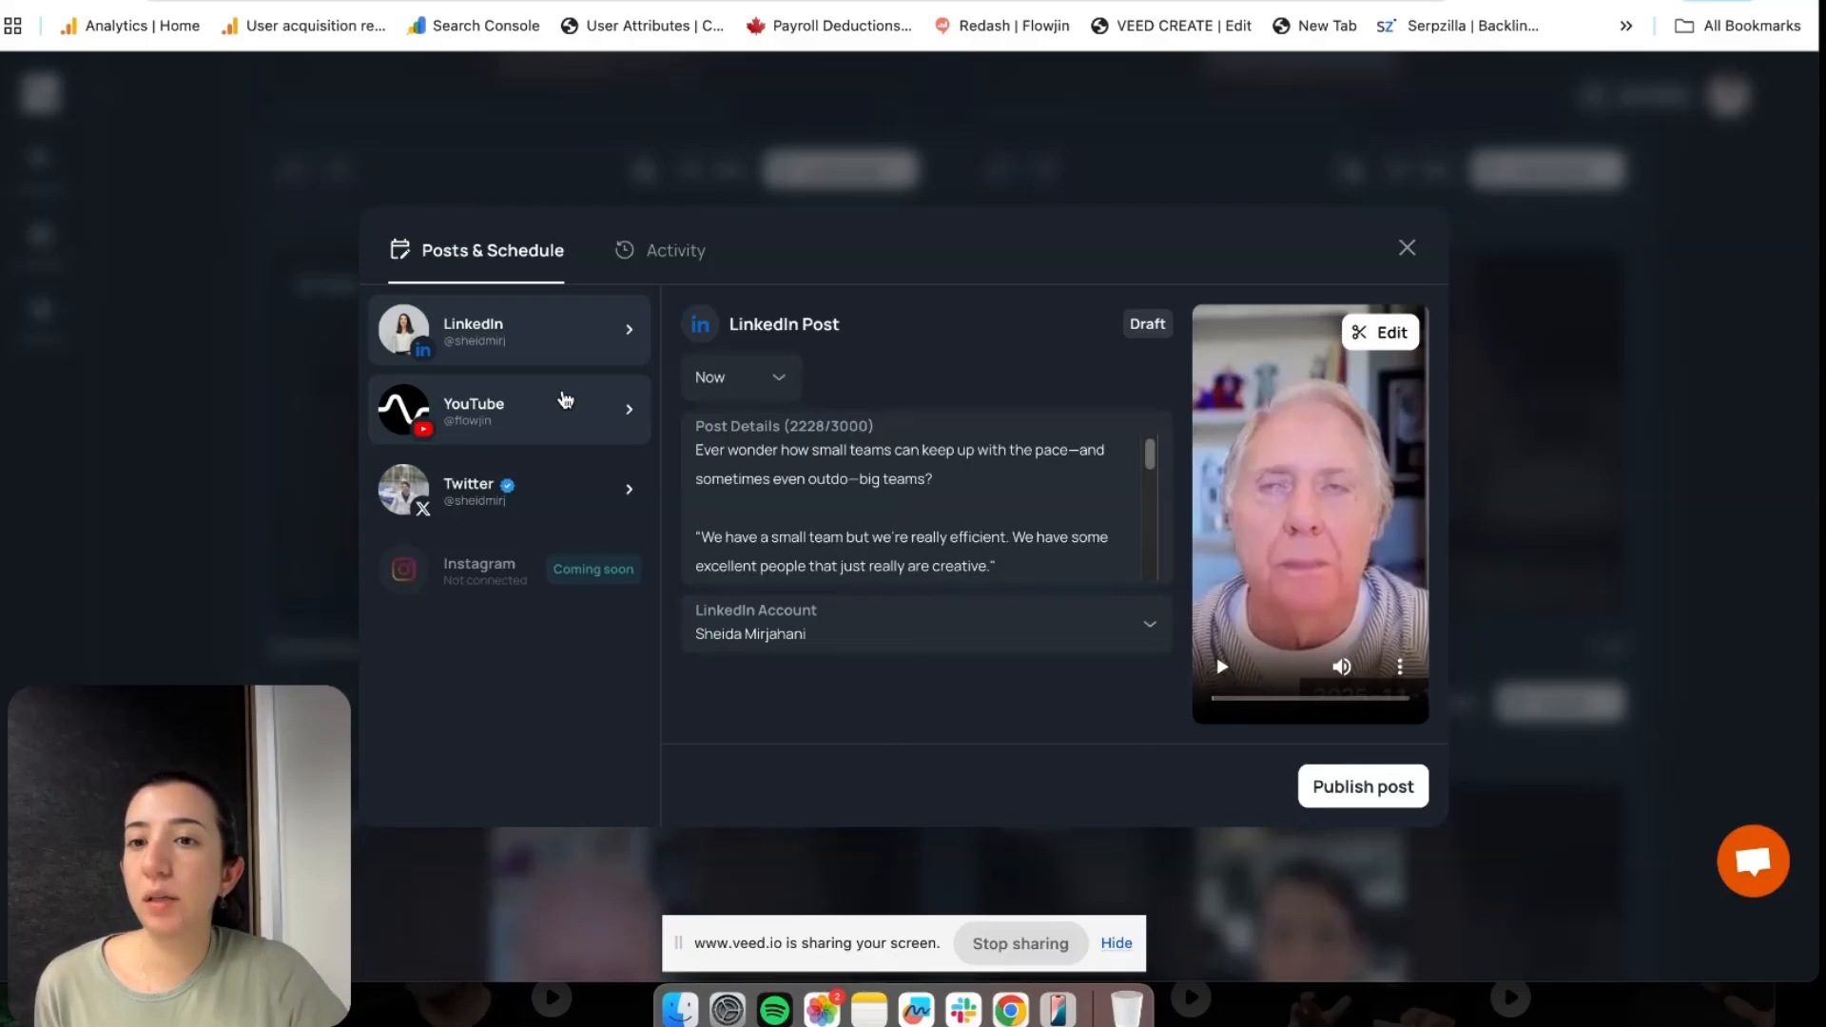
Review the YouTube and Twitter post drafts, ending on the YouTube draft 'Small Team, Big Output!'
left_click(565, 400)
left_click(557, 471)
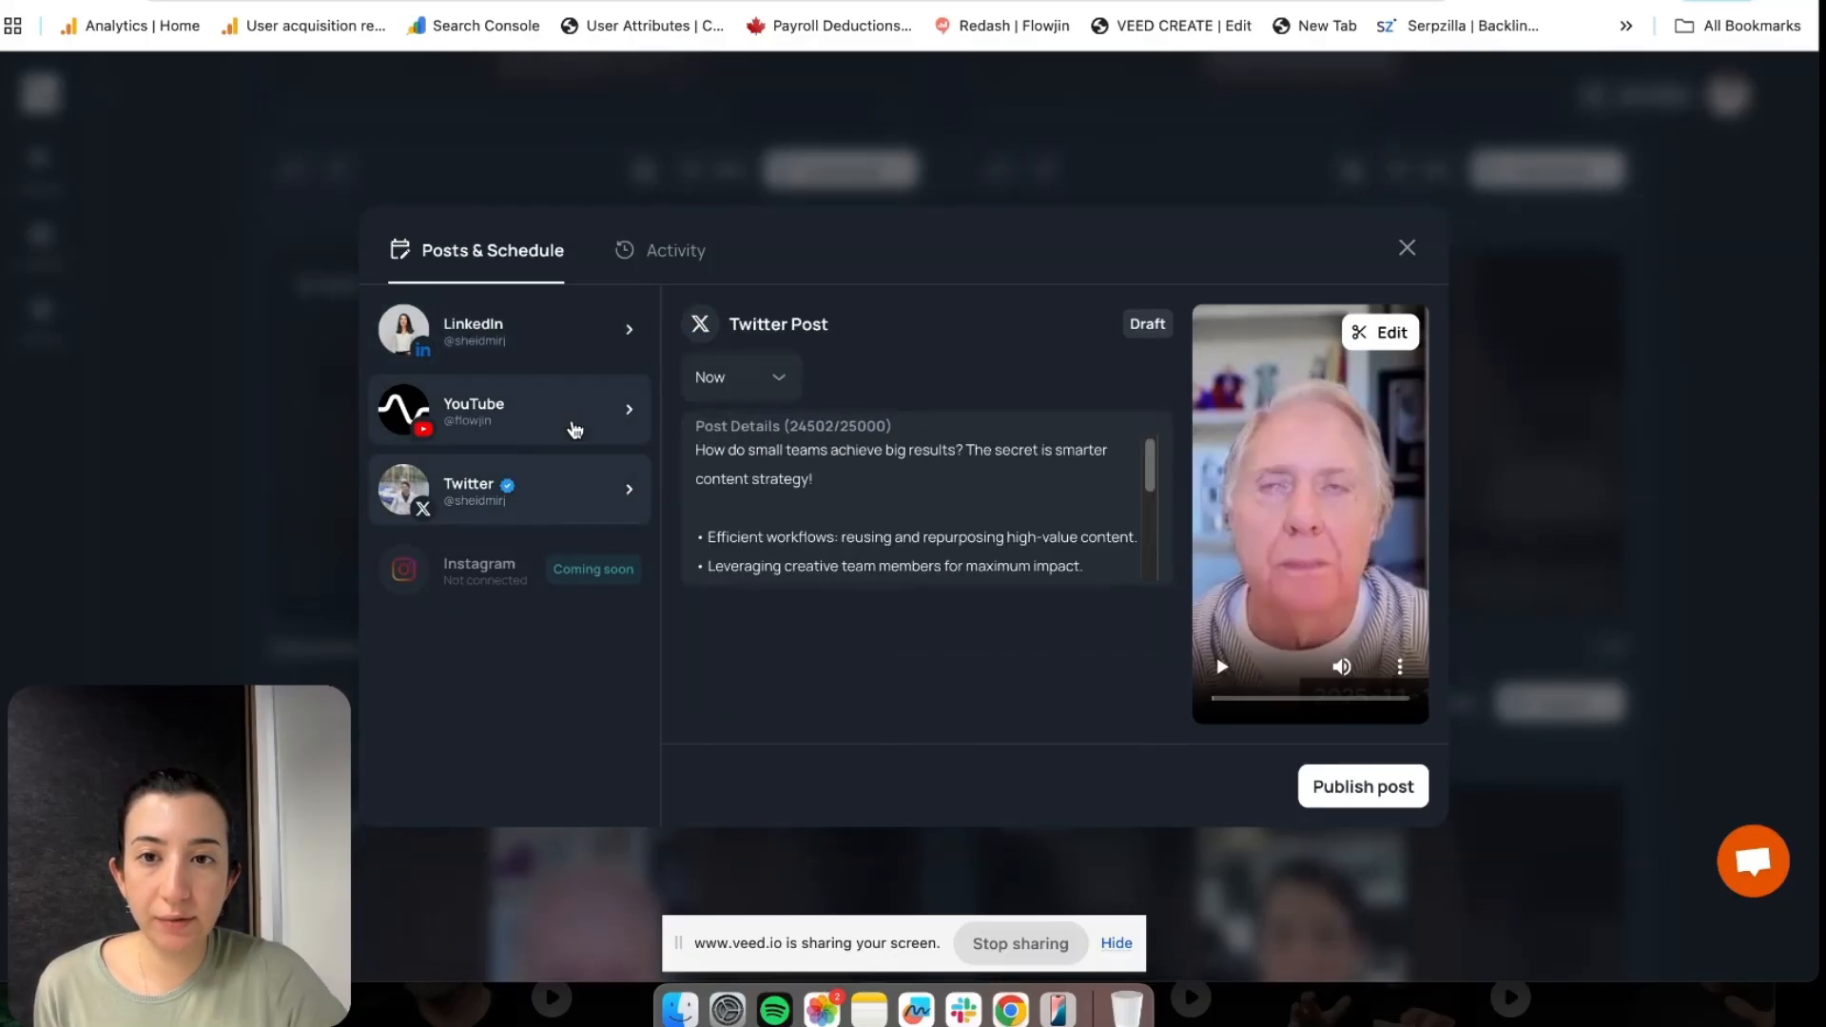
left_click(573, 427)
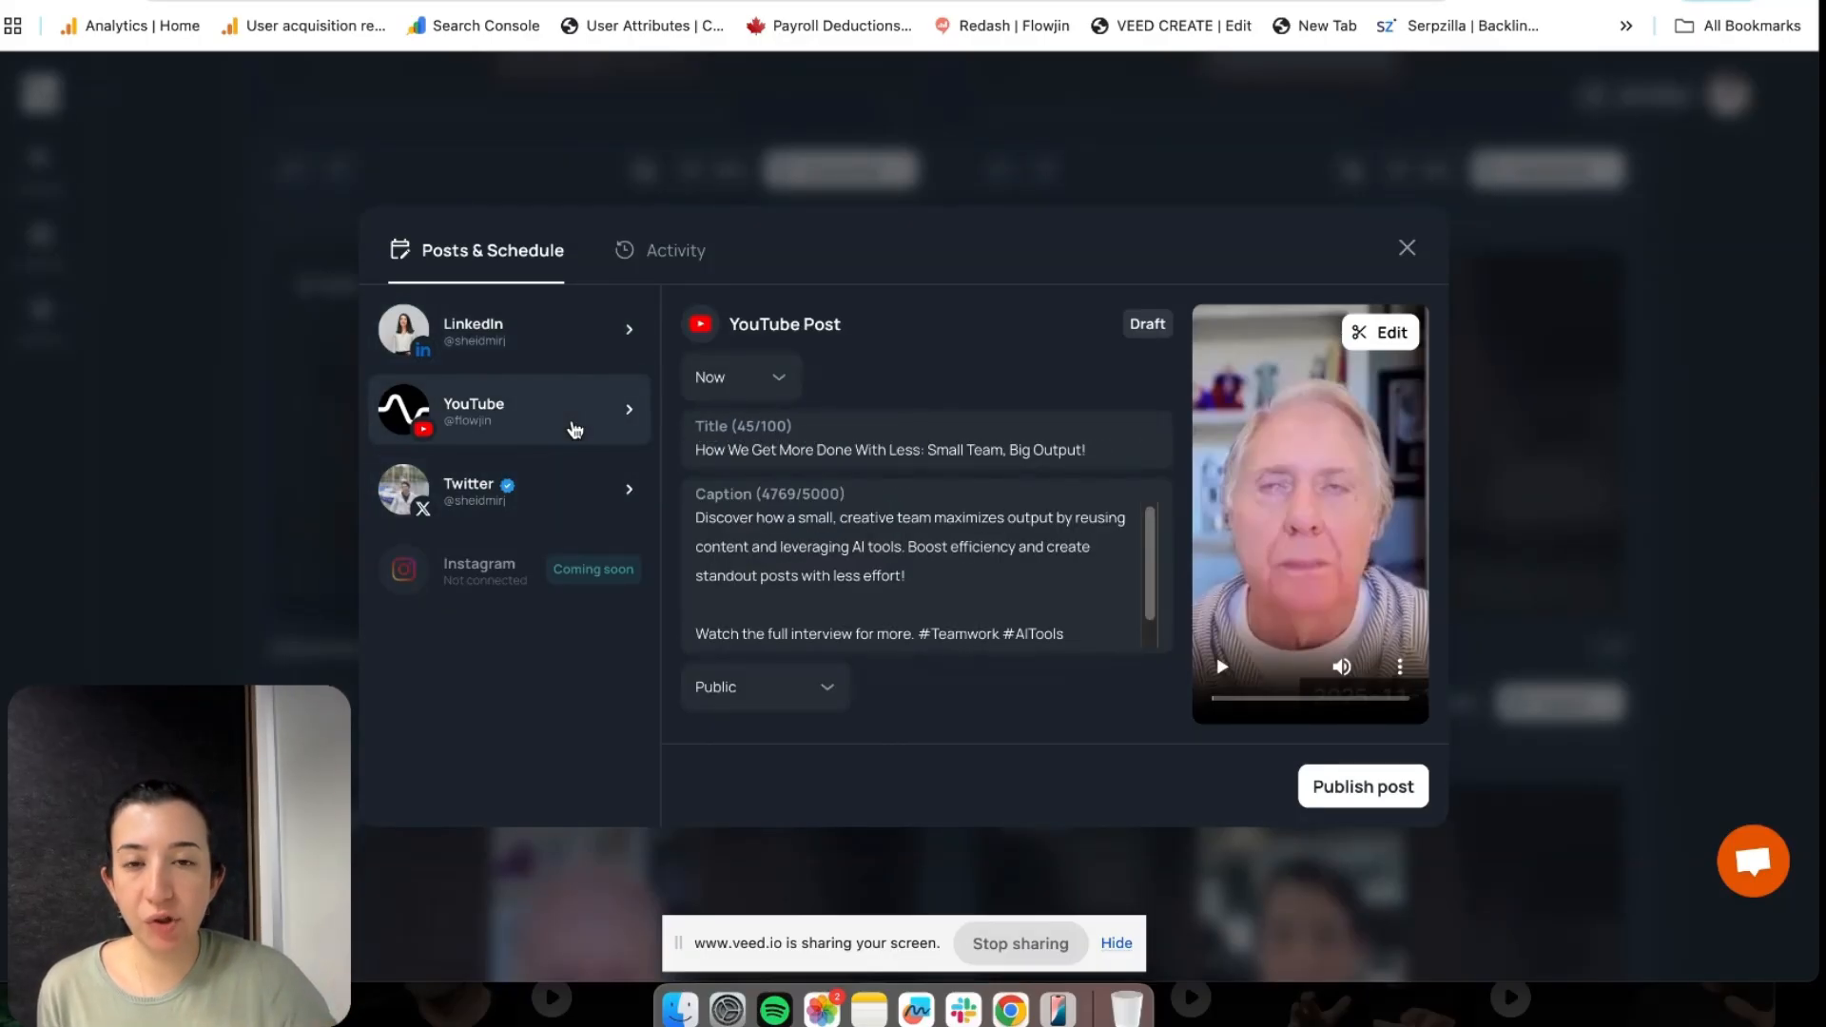